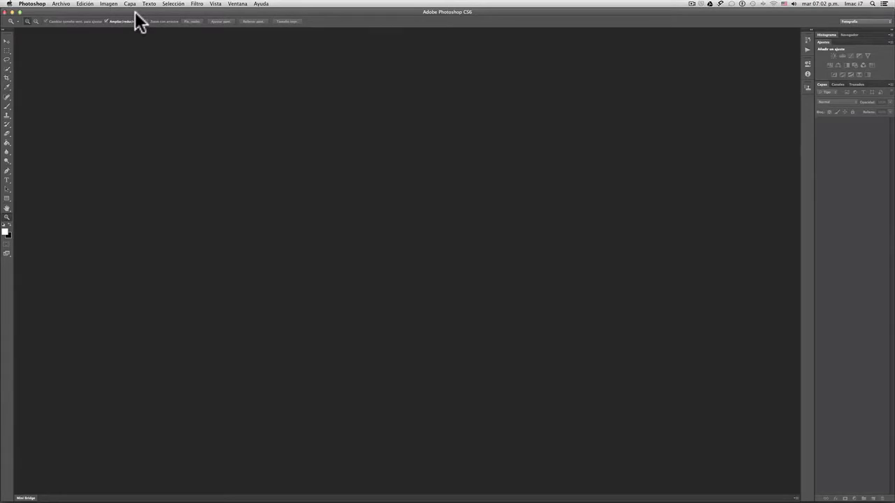
Step: Open DSC_0094curso.psd from Bridge, keeping its embedded ProPhoto RGB profile
left_click(60, 4)
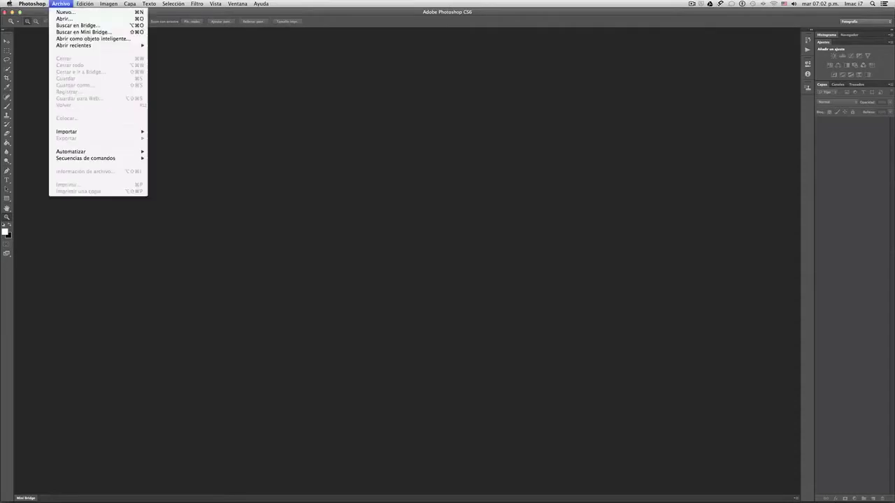
left_click(69, 24)
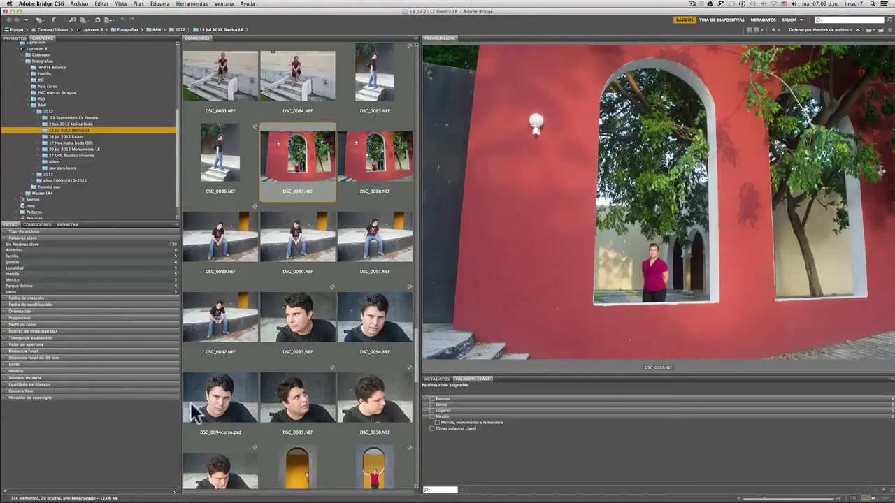
left_click(216, 405)
double_click(214, 403)
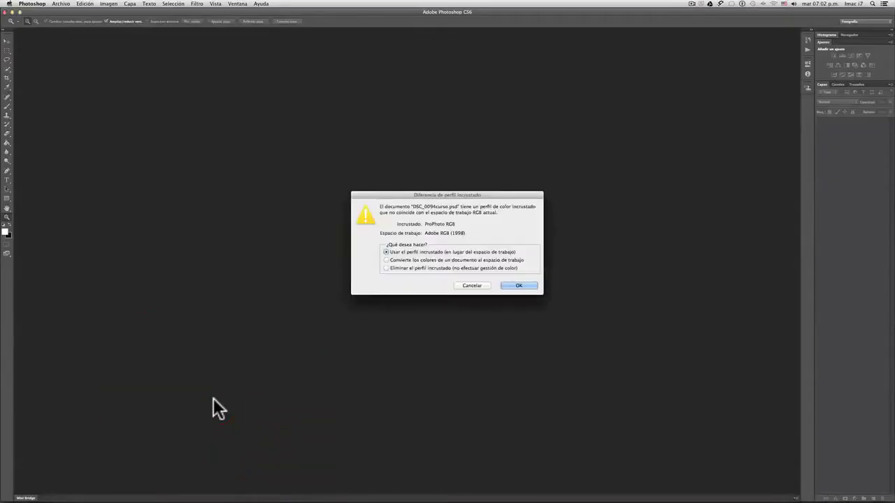
left_click(517, 286)
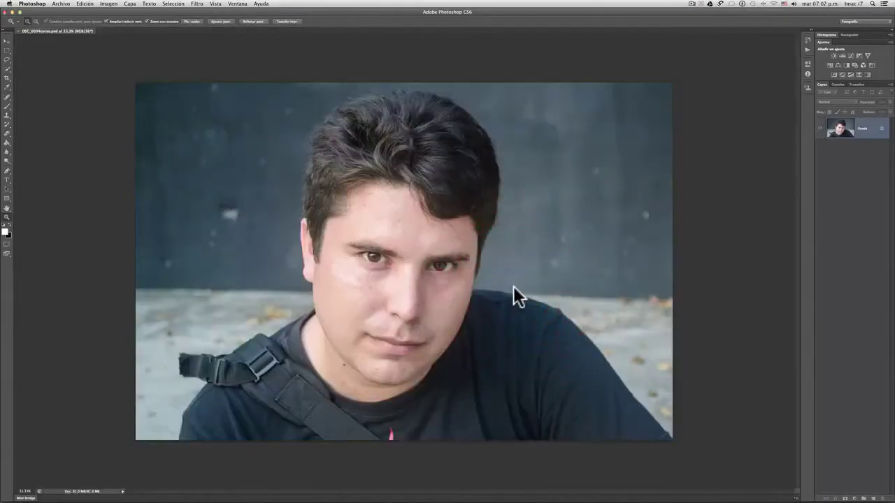
Step: Fit the photo on screen and duplicate Fondo as a layer named 'Enfocar con mascara'
double_click(7, 208)
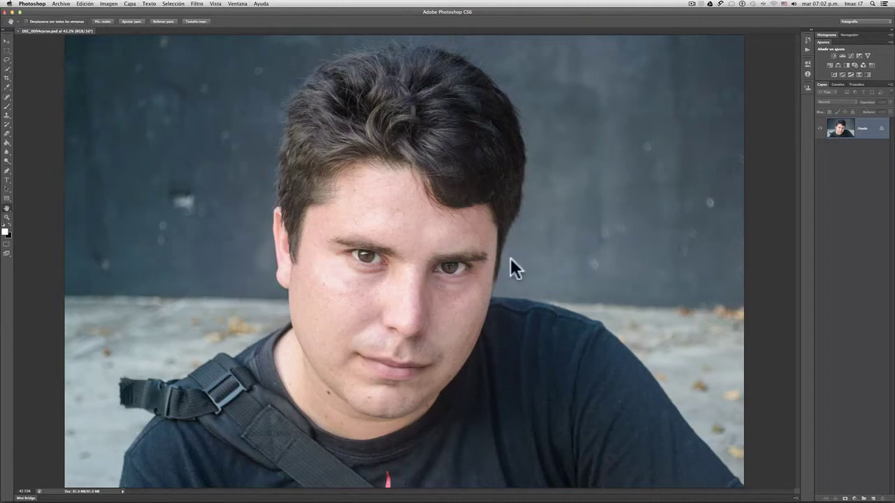
right_click(840, 133)
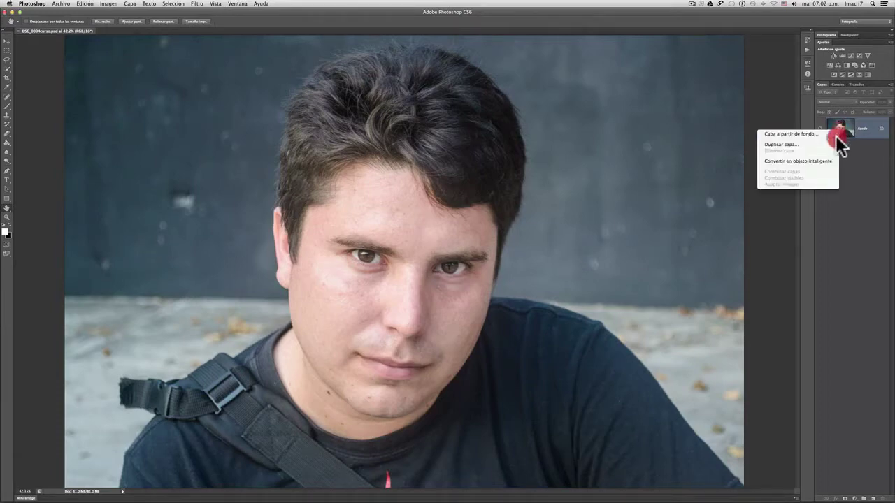
left_click(832, 142)
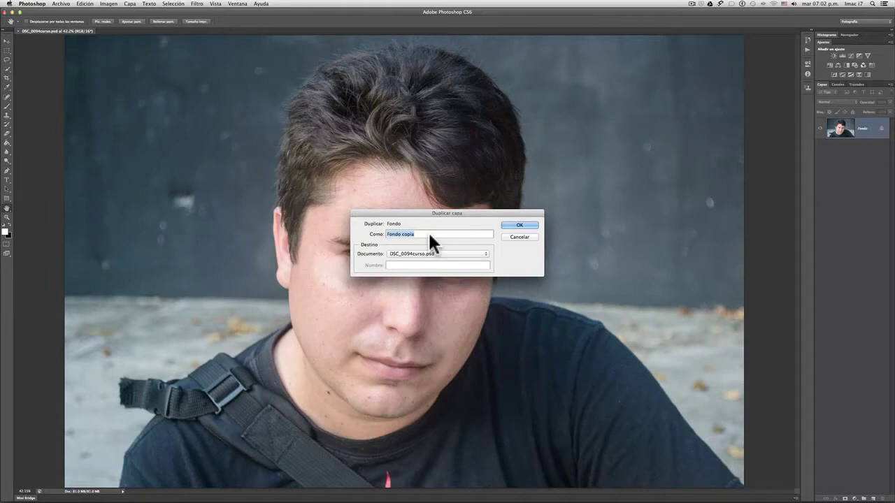
type("Enf")
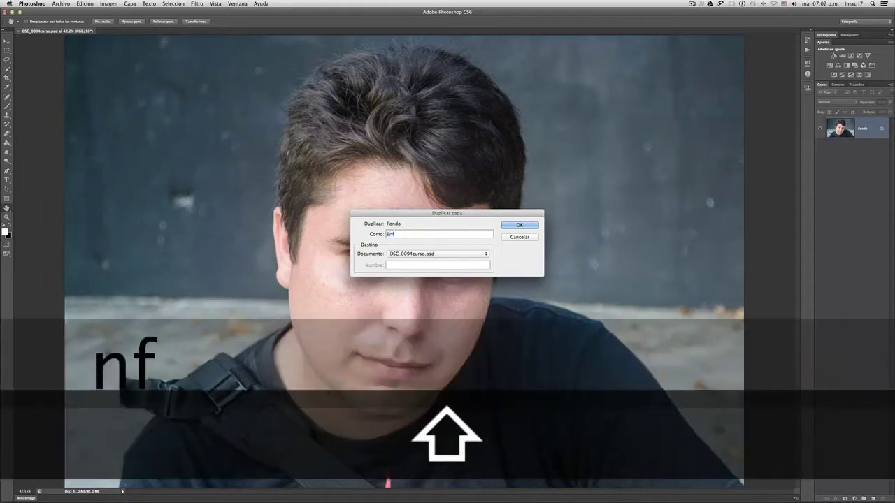
type("oncar")
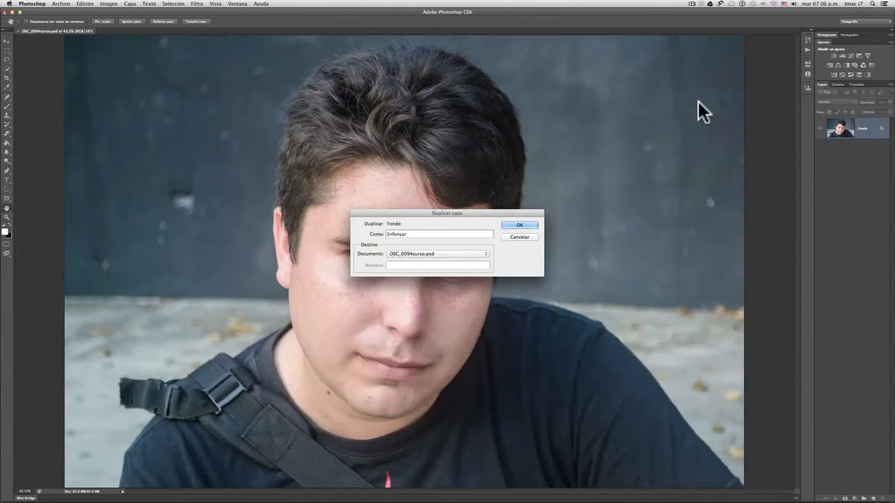
type(" con m")
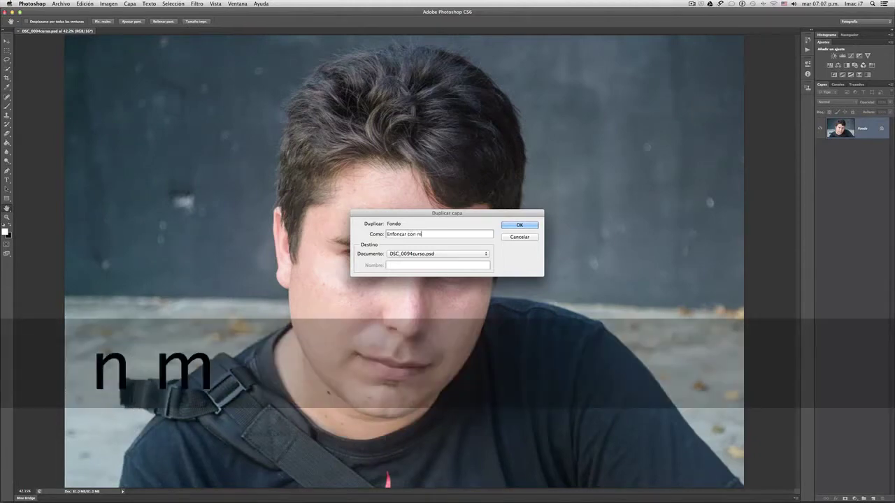
type("ascara")
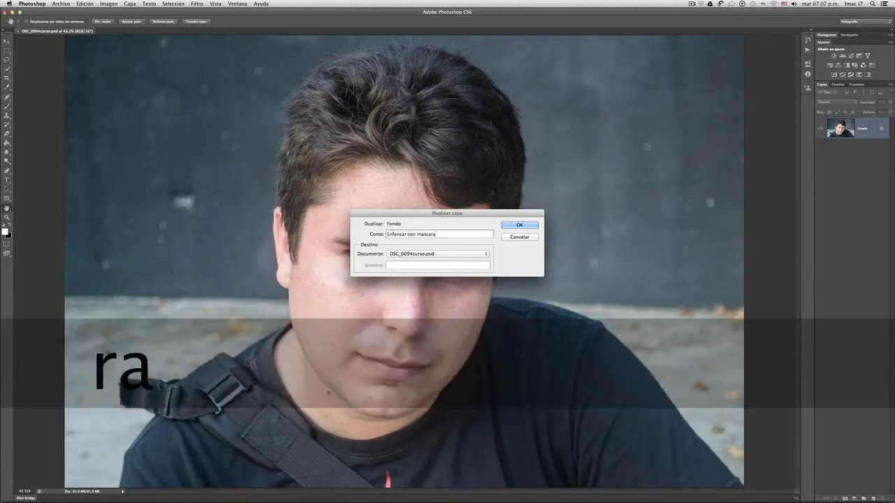
left_click(520, 224)
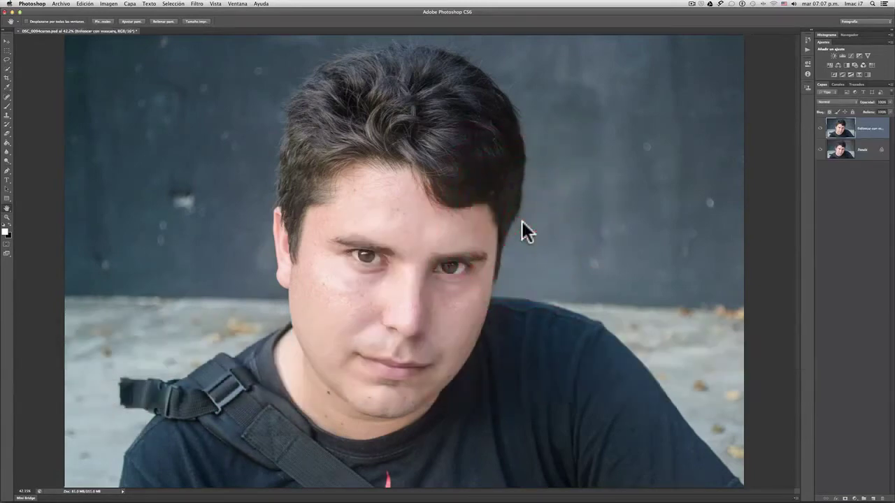
Step: Open Enfoque suavizado on the Enfocar con mascara layer and zoom its preview out to the whole face
left_click(870, 129)
left_click(197, 3)
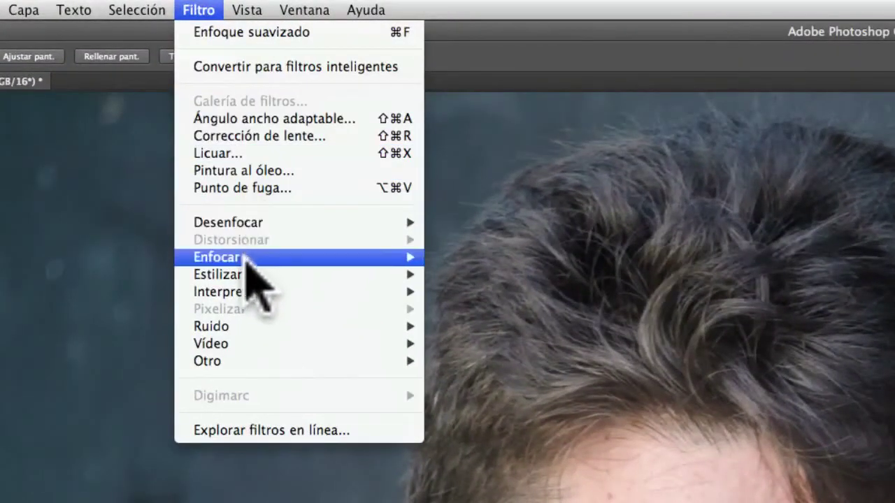
mouse_move(244, 257)
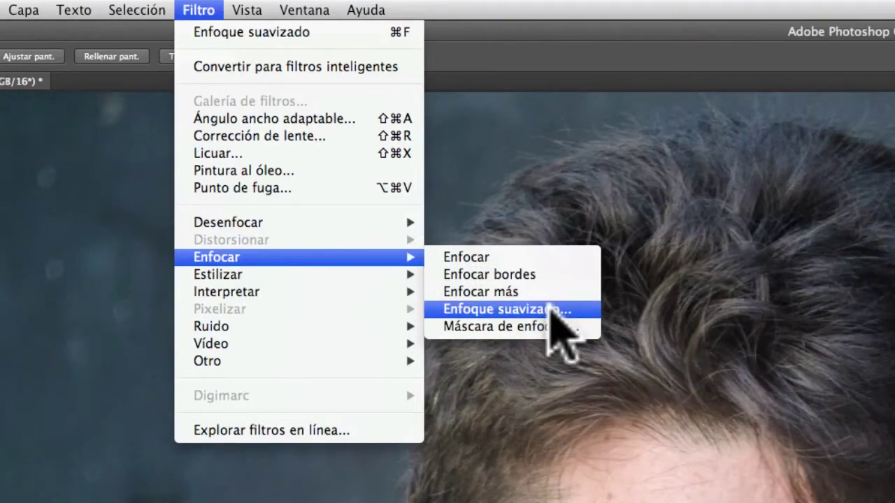
left_click(549, 308)
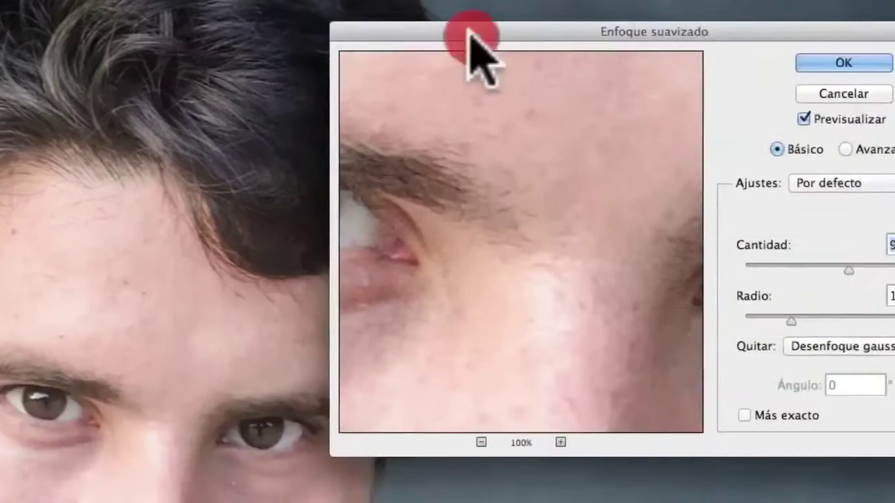
left_click_drag(480, 50, 294, 24)
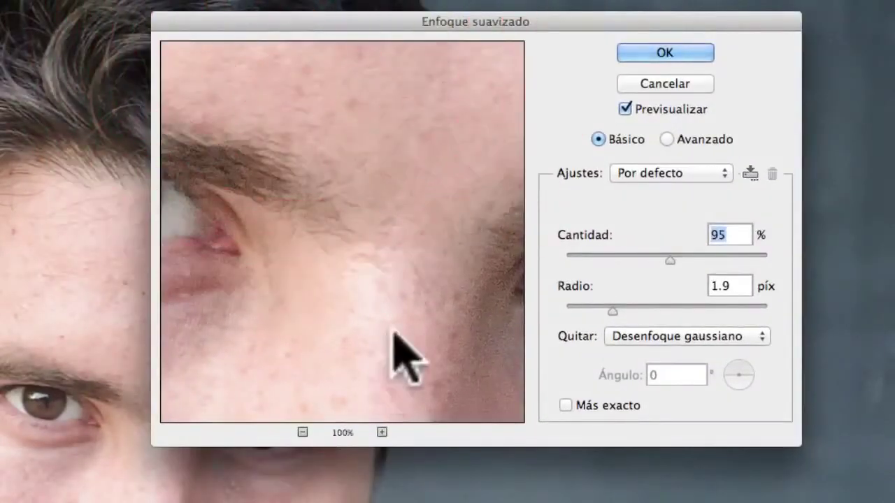
left_click(302, 432)
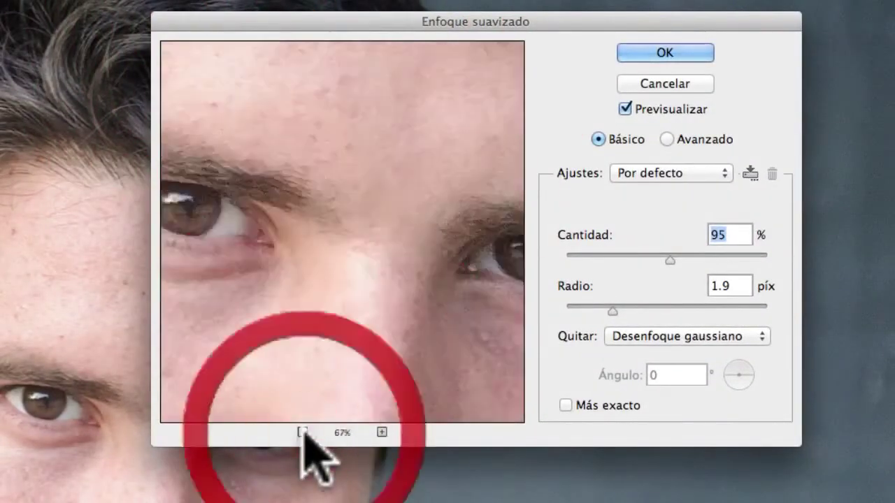
left_click(302, 432)
left_click(302, 430)
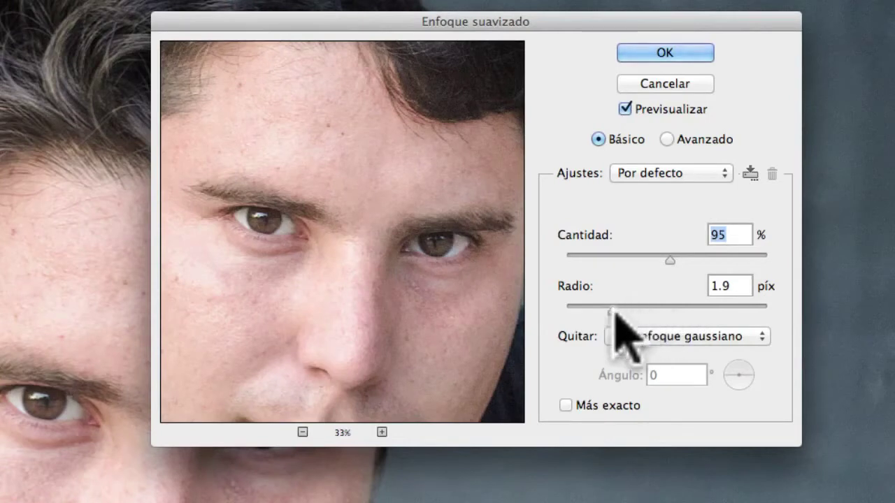
Step: Set the radius to 2.5 px at 95% amount, compare the preview, and apply the sharpening
left_click_drag(613, 312, 620, 314)
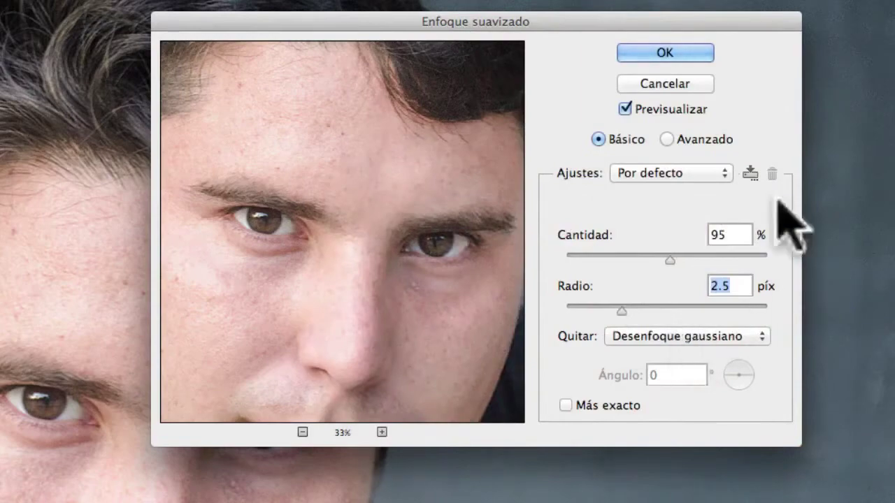
left_click(624, 110)
left_click(624, 109)
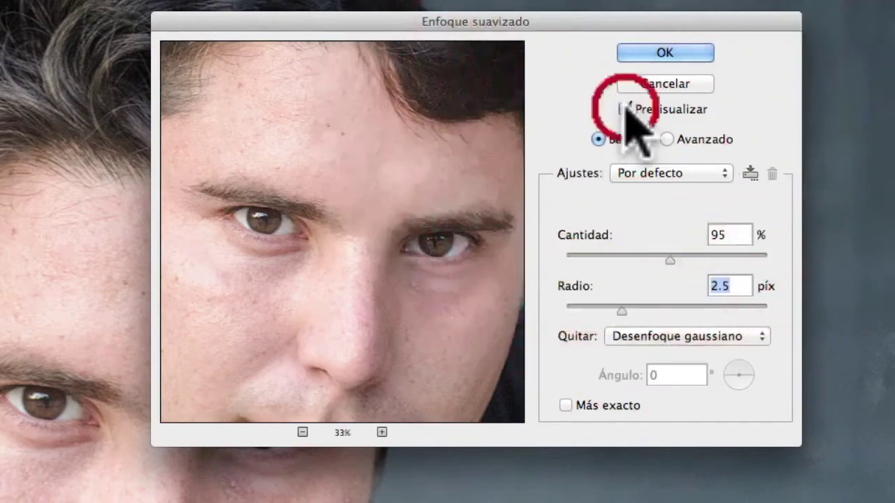
left_click(653, 56)
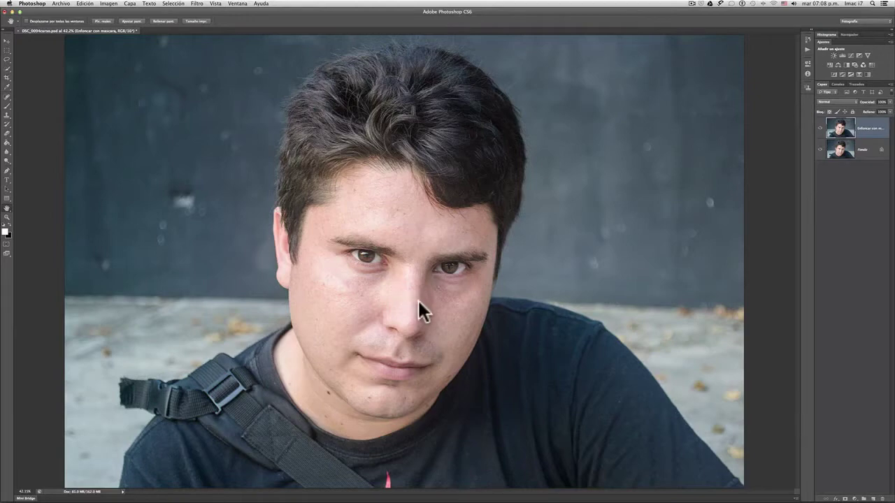
Step: Add a layer mask to Enfocar con mascara and invert it to black in Propiedades
left_click(846, 498)
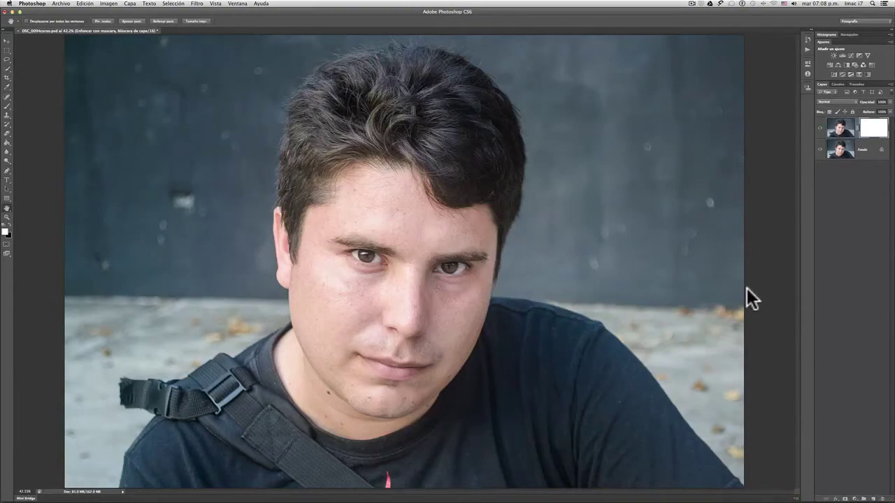
double_click(869, 130)
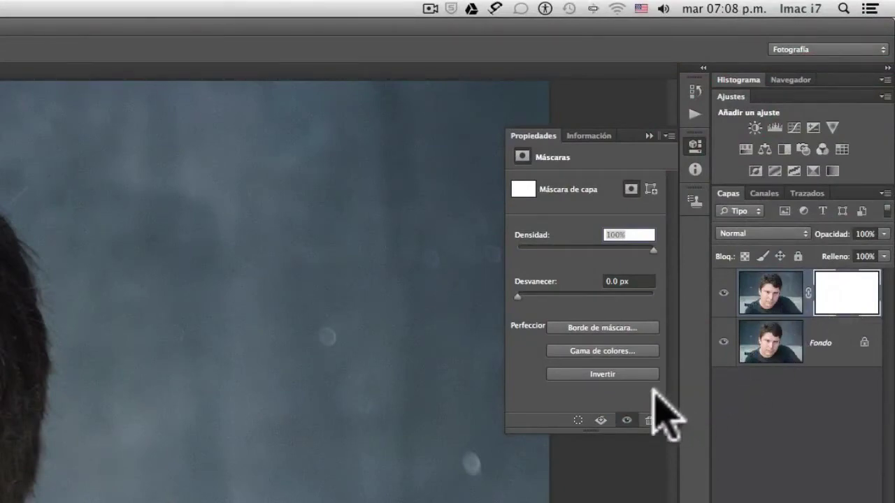
left_click(593, 374)
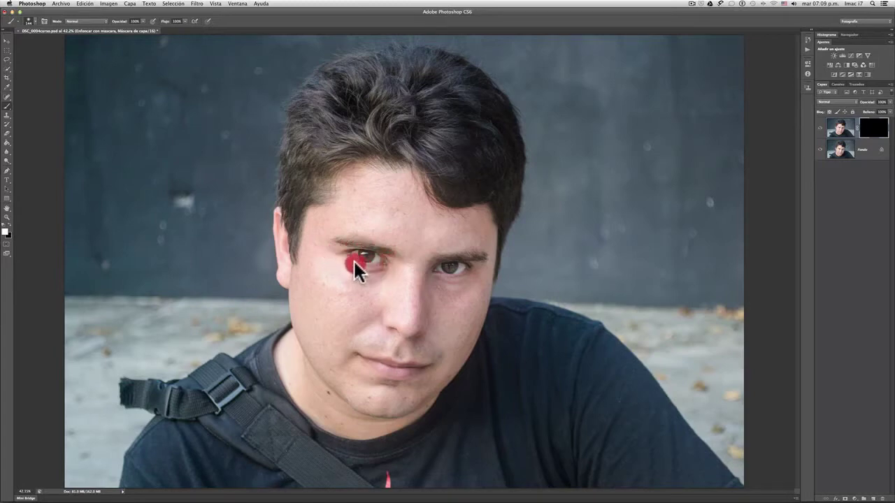
Step: Paint white on the mask over the left and right eyes, then hide Fondo to check
left_click_drag(345, 250, 382, 257)
left_click_drag(345, 254, 350, 256)
mouse_move(435, 273)
left_mouse_down()
mouse_move(481, 262)
mouse_move(449, 271)
mouse_move(435, 266)
mouse_move(479, 259)
mouse_move(455, 270)
mouse_move(429, 263)
mouse_move(459, 254)
left_mouse_up()
mouse_move(432, 272)
left_mouse_down()
mouse_move(437, 258)
mouse_move(465, 263)
left_mouse_up()
left_click(821, 147)
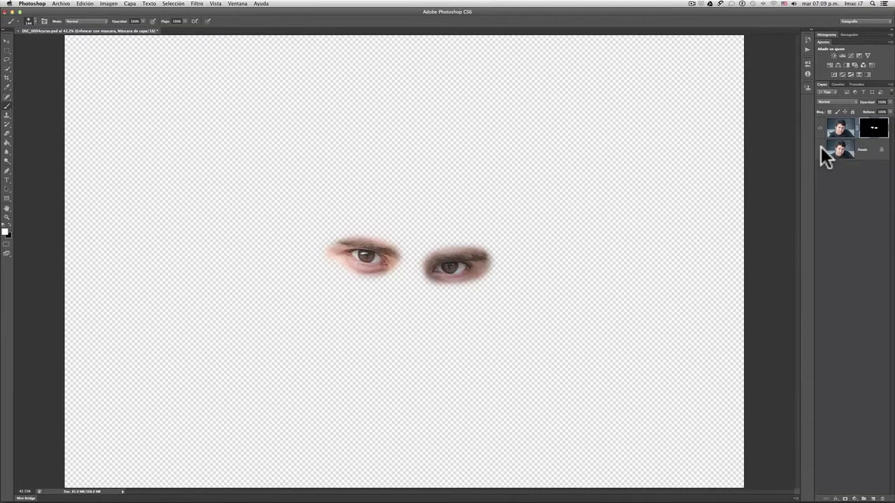
left_click(820, 147)
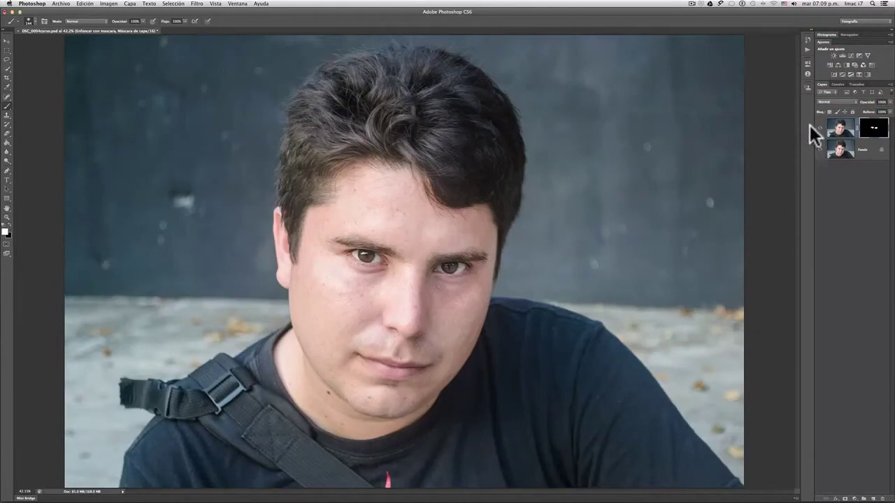
left_click(819, 126)
left_click(820, 127)
left_click(7, 217)
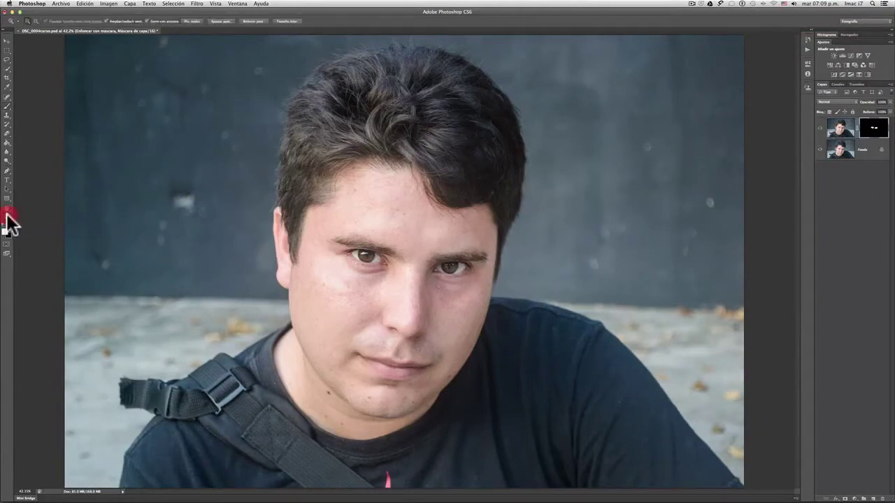
left_click(357, 255)
left_click(421, 258)
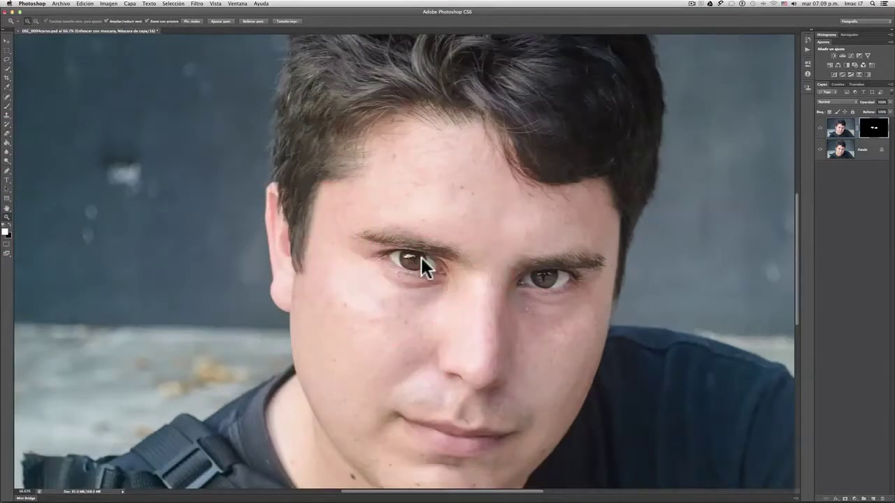
left_click(421, 257)
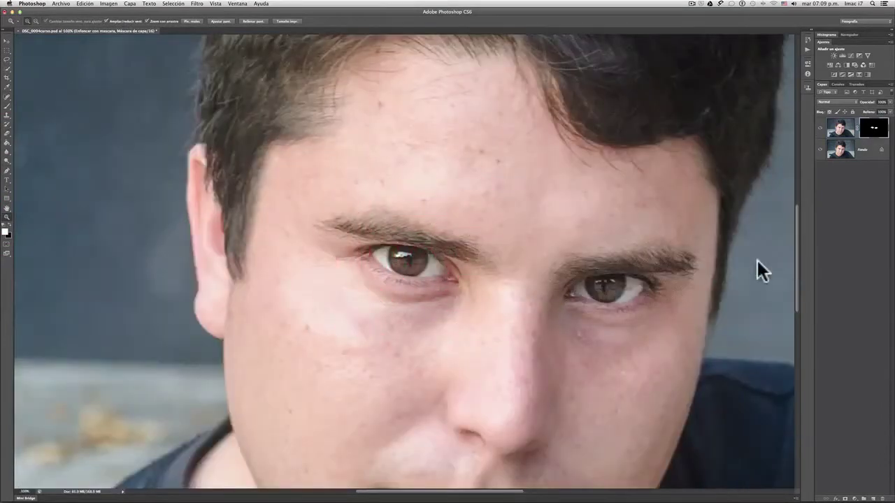
left_click(820, 129)
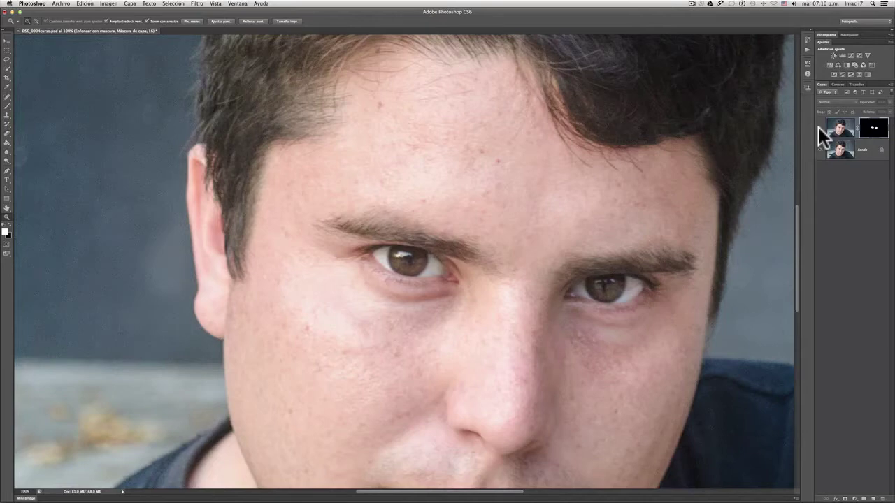
left_click(817, 127)
double_click(8, 208)
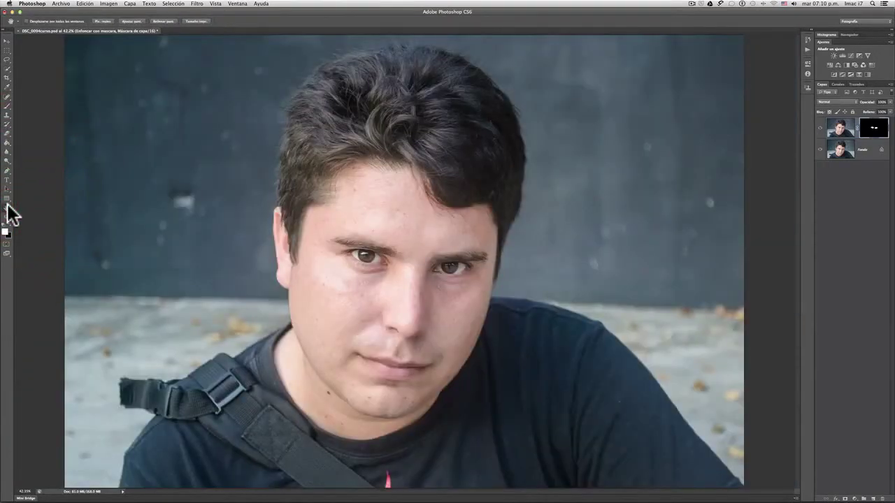
Step: Hide Fondo and zoom the masked eyes to 100% with the Brush ready
left_click(7, 105)
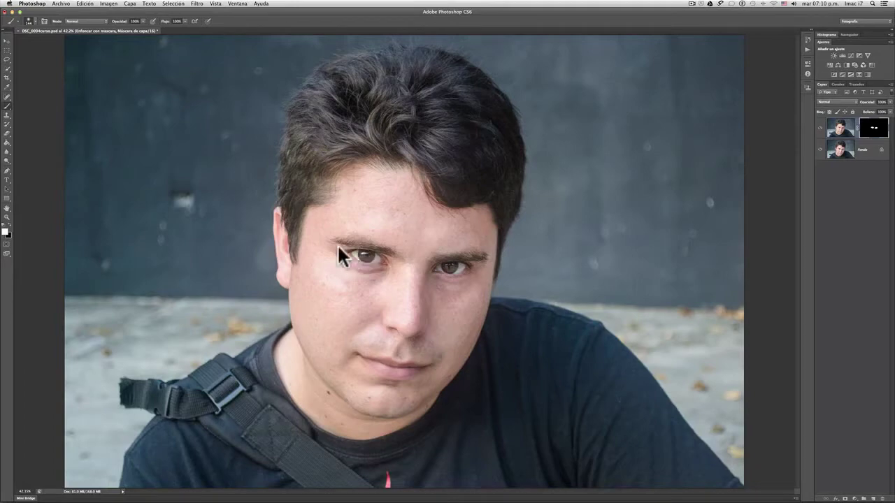
left_click(820, 127)
left_click(820, 127)
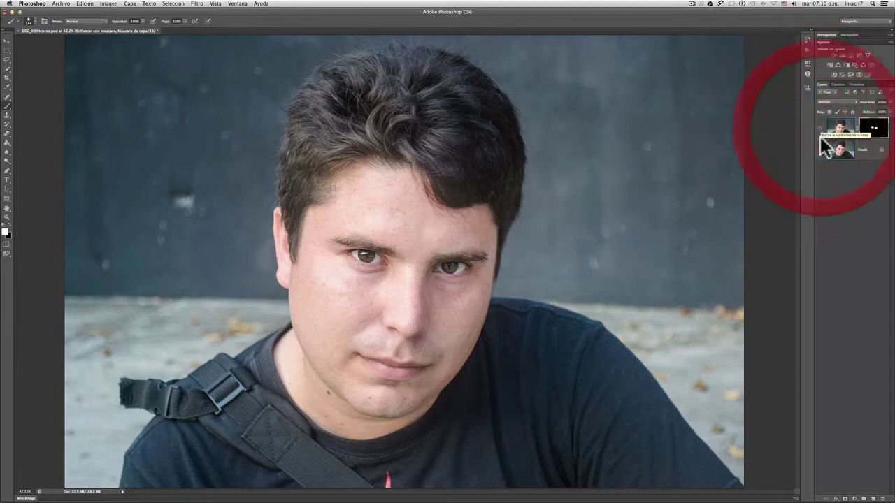
left_click(819, 148)
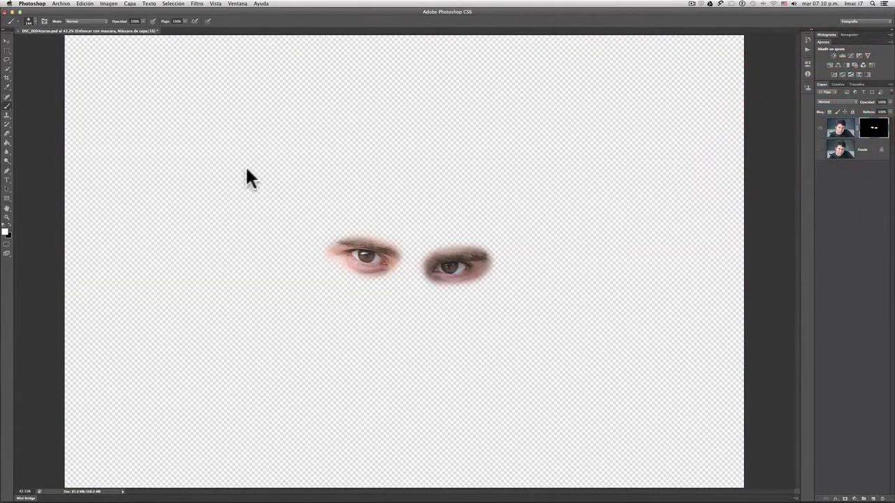
left_click(7, 218)
left_click(376, 266)
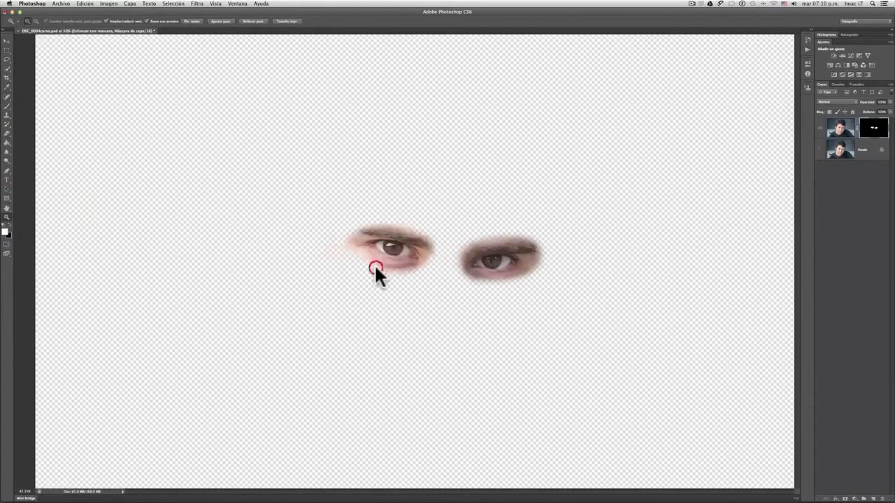
left_click(437, 267)
left_click(465, 264)
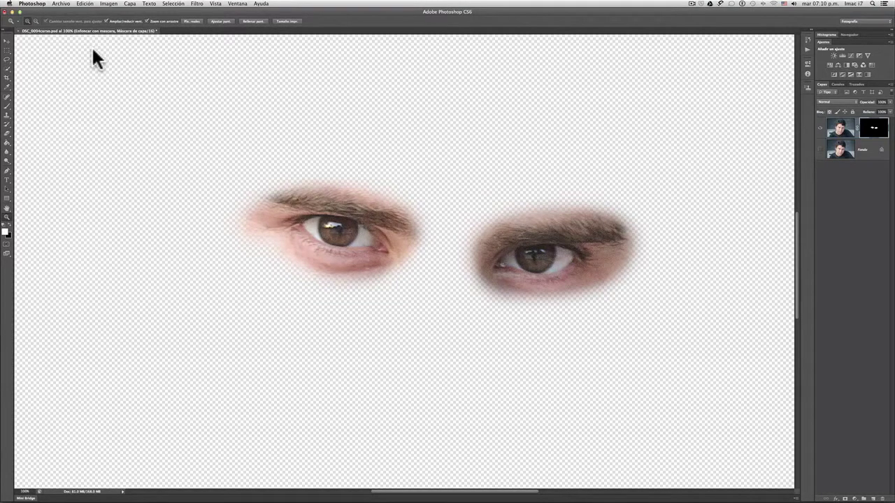
Step: At 41% brush opacity, soften the mask at the left eye corner and paint black along both lower eye edges
left_click(7, 107)
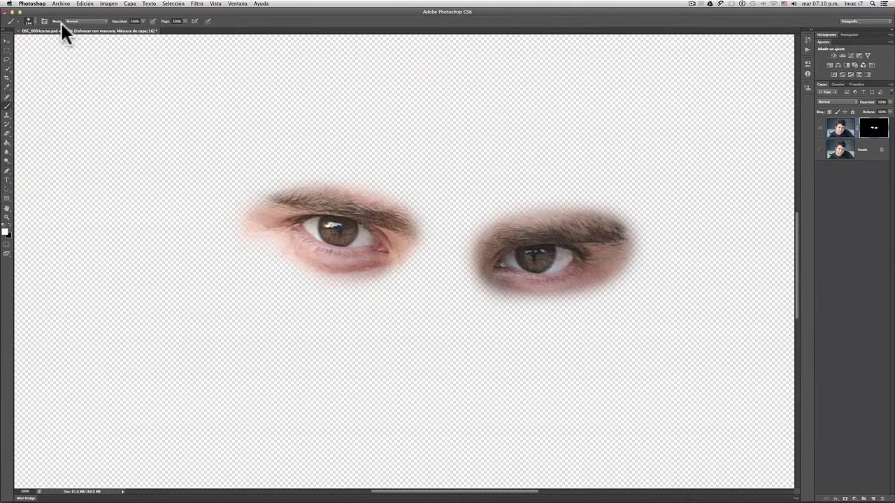
left_click(142, 21)
left_click(123, 26)
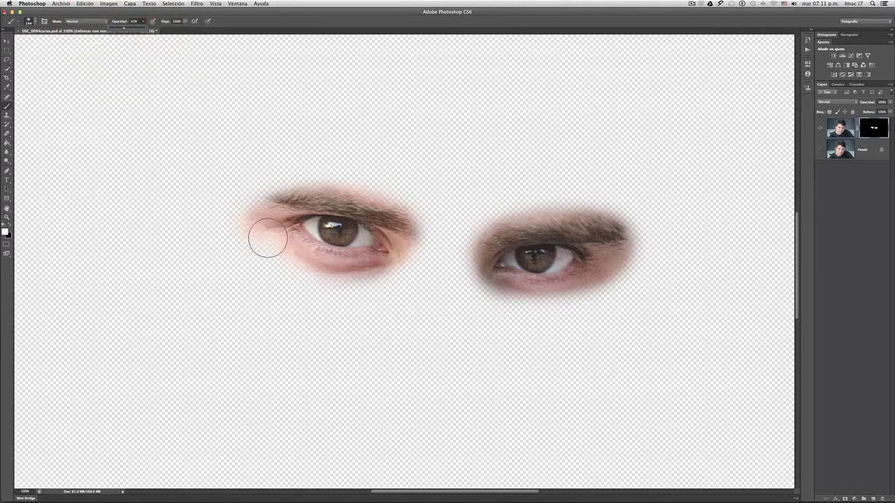
mouse_move(268, 238)
left_mouse_down()
mouse_move(260, 217)
mouse_move(267, 256)
mouse_move(267, 208)
mouse_move(263, 230)
mouse_move(261, 218)
mouse_move(279, 261)
mouse_move(270, 243)
mouse_move(273, 254)
mouse_move(318, 280)
mouse_move(296, 277)
mouse_move(353, 285)
mouse_move(401, 270)
mouse_move(388, 282)
mouse_move(361, 283)
mouse_move(300, 266)
mouse_move(275, 239)
left_mouse_up()
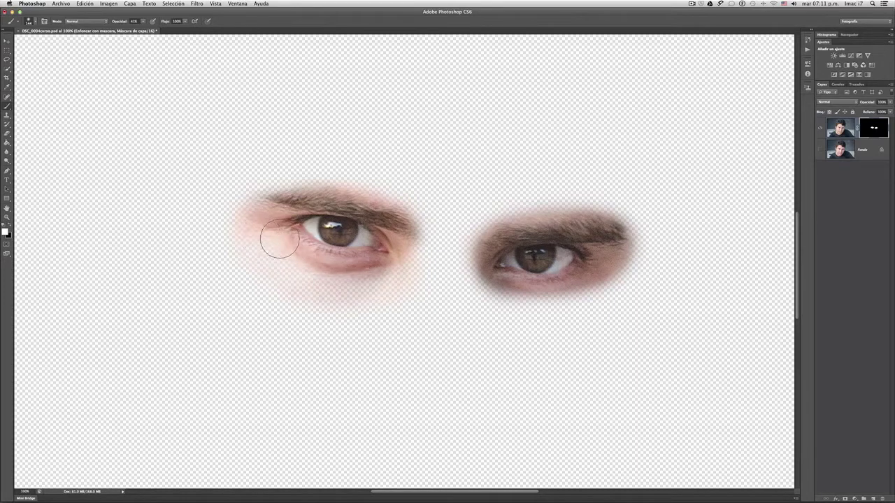
left_click(6, 233)
mouse_move(249, 252)
left_mouse_down()
mouse_move(286, 287)
mouse_move(252, 264)
mouse_move(321, 292)
mouse_move(296, 285)
mouse_move(385, 286)
mouse_move(324, 296)
mouse_move(273, 273)
mouse_move(253, 231)
mouse_move(267, 262)
mouse_move(327, 287)
mouse_move(374, 288)
mouse_move(346, 294)
mouse_move(404, 281)
mouse_move(419, 260)
mouse_move(399, 282)
mouse_move(357, 288)
mouse_move(307, 276)
mouse_move(270, 245)
mouse_move(269, 223)
mouse_move(261, 235)
mouse_move(276, 265)
mouse_move(320, 285)
mouse_move(367, 289)
left_mouse_up()
mouse_move(618, 288)
left_mouse_down()
mouse_move(553, 303)
mouse_move(494, 300)
mouse_move(587, 300)
mouse_move(528, 177)
left_mouse_up()
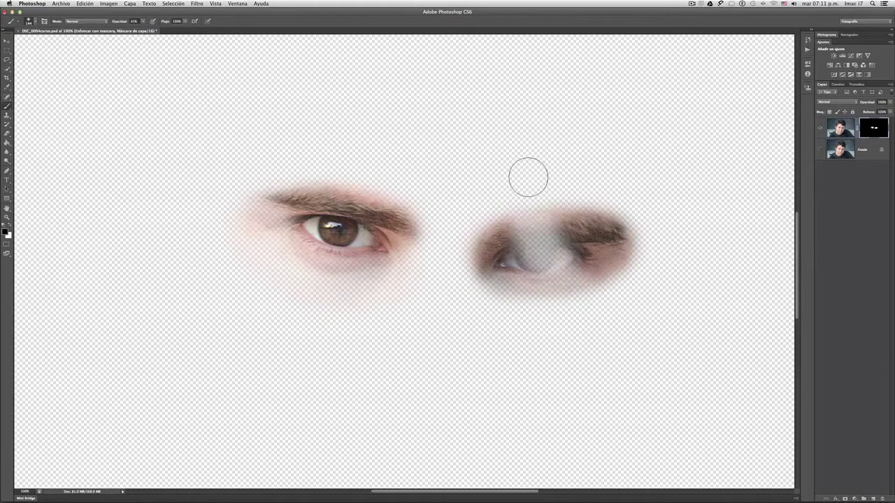
Step: Paint white to restore the right eye's grey patch and iris, and refine the left lower lid
left_click(7, 240)
left_click(11, 226)
mouse_move(493, 238)
left_mouse_down()
mouse_move(528, 259)
mouse_move(534, 226)
mouse_move(521, 252)
mouse_move(516, 230)
left_mouse_up()
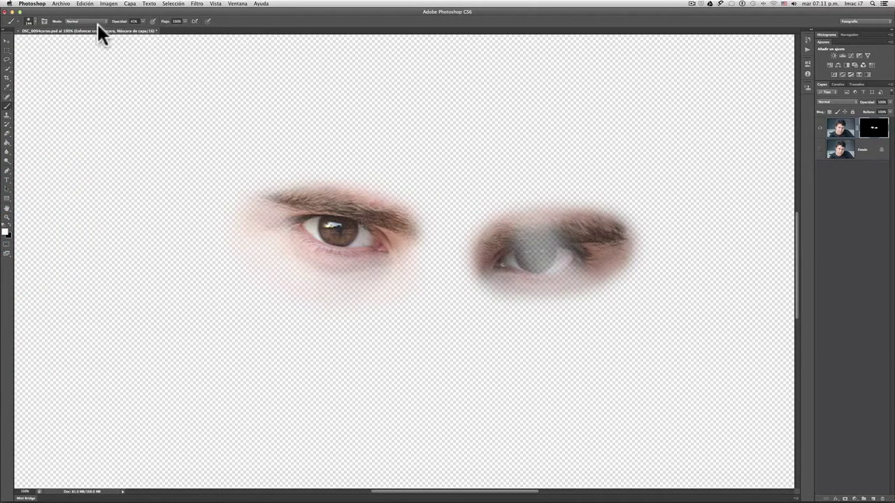
left_click(142, 22)
mouse_move(568, 264)
left_mouse_down()
mouse_move(548, 248)
mouse_move(512, 252)
mouse_move(576, 240)
mouse_move(519, 238)
mouse_move(587, 237)
mouse_move(551, 258)
mouse_move(572, 256)
mouse_move(501, 264)
mouse_move(585, 248)
mouse_move(582, 256)
mouse_move(614, 237)
mouse_move(604, 234)
mouse_move(619, 238)
mouse_move(558, 235)
mouse_move(495, 256)
mouse_move(497, 264)
mouse_move(575, 259)
left_mouse_up()
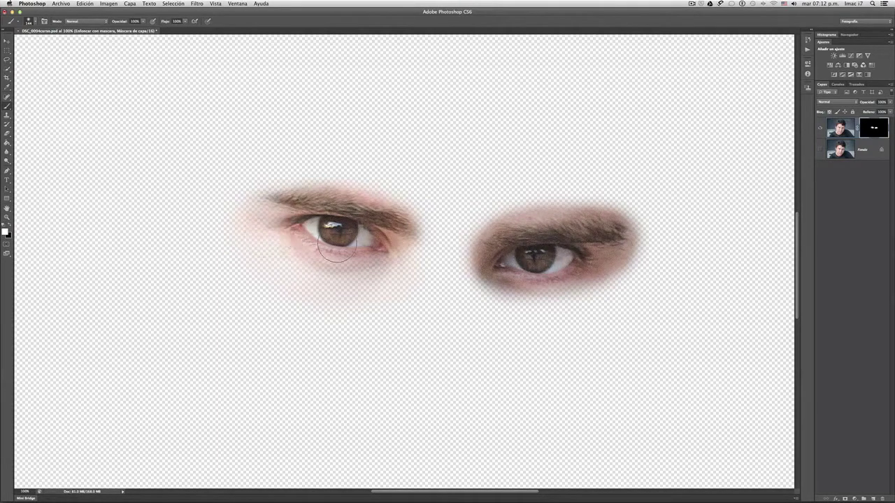
mouse_move(296, 226)
left_mouse_down()
mouse_move(270, 205)
mouse_move(371, 257)
mouse_move(296, 240)
mouse_move(311, 249)
mouse_move(285, 215)
left_mouse_up()
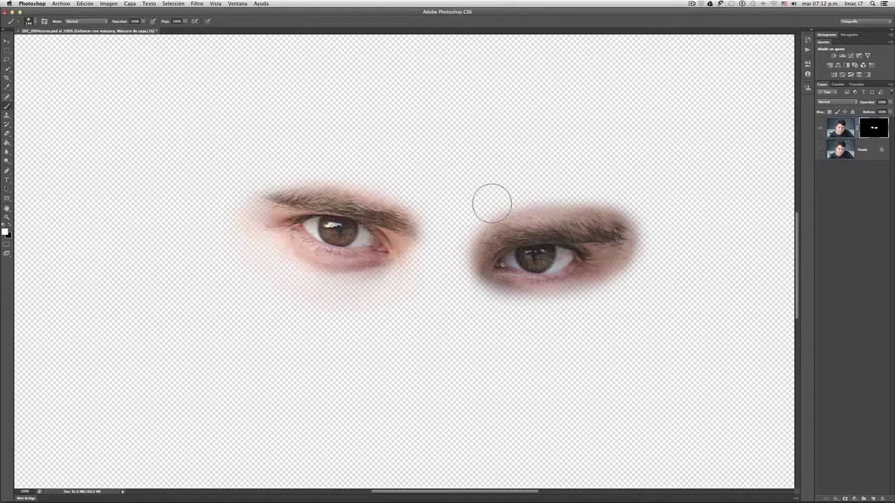
Step: Turn Fondo back on and toggle the sharpened eyes layer to compare the result
left_click(822, 148)
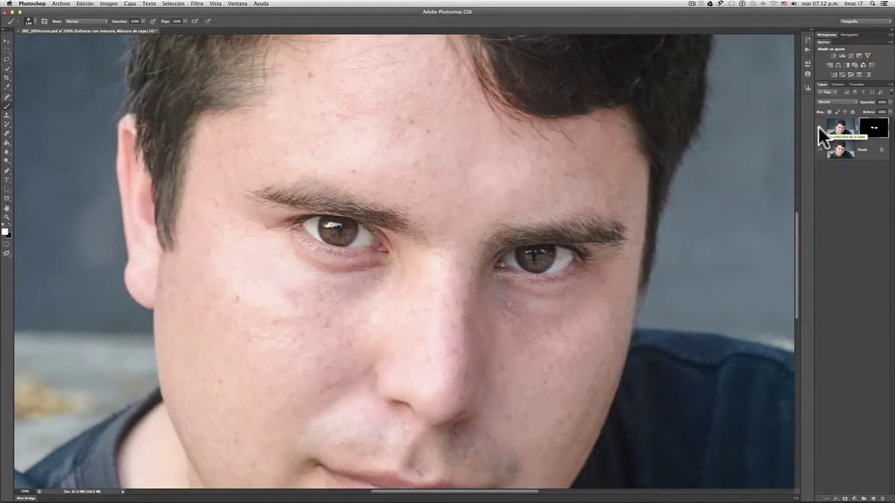
left_click(819, 127)
left_click(820, 127)
left_click(819, 127)
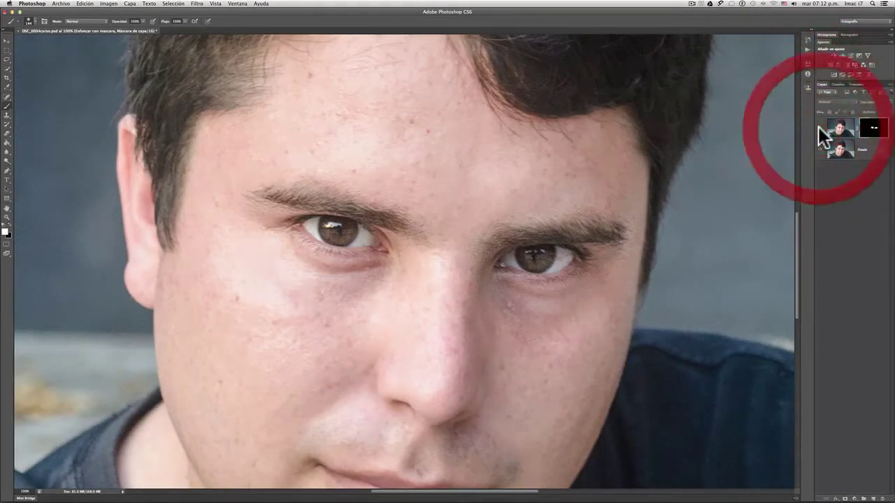
left_click(820, 127)
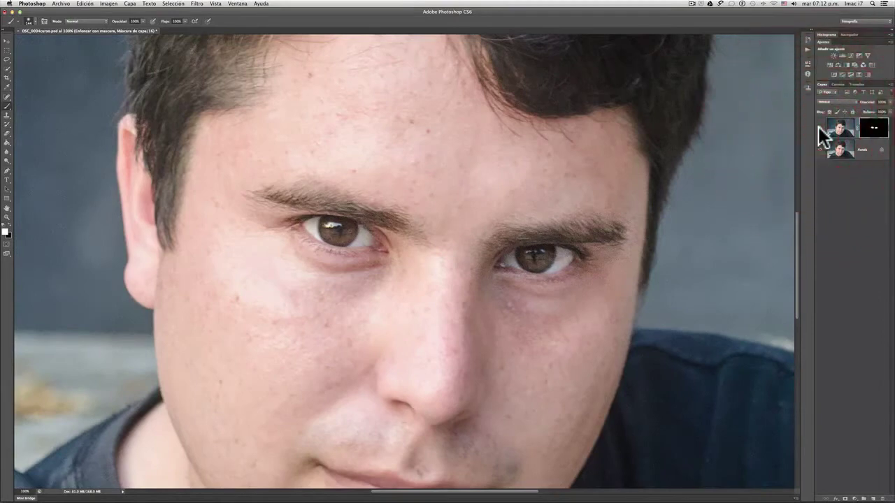
Step: Fit the portrait on screen, compare the sharpened layer again, and check the mask properties
double_click(7, 208)
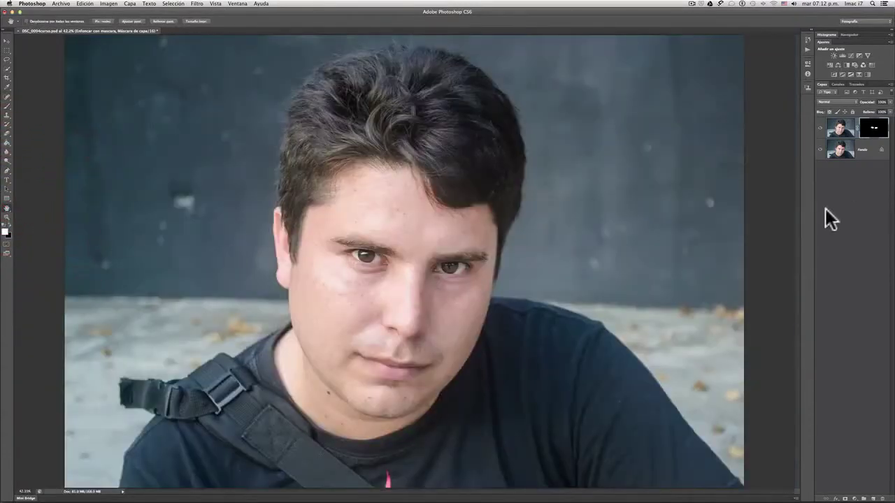
left_click(819, 128)
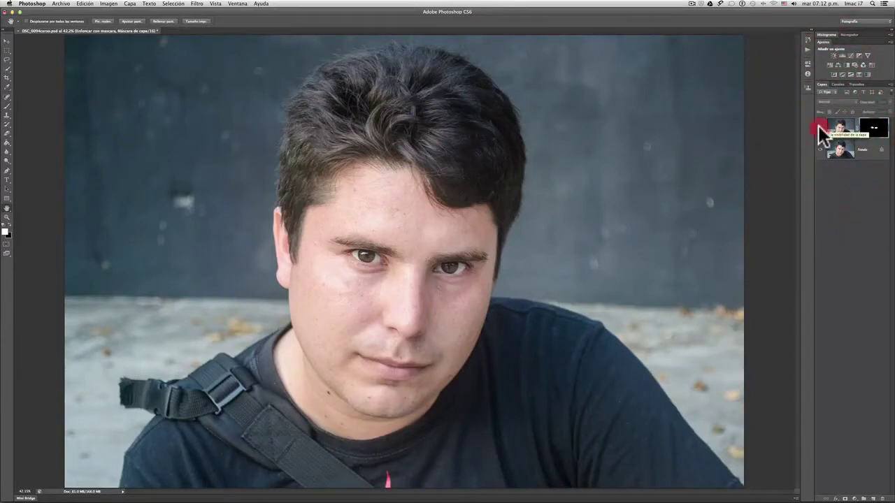
left_click(819, 128)
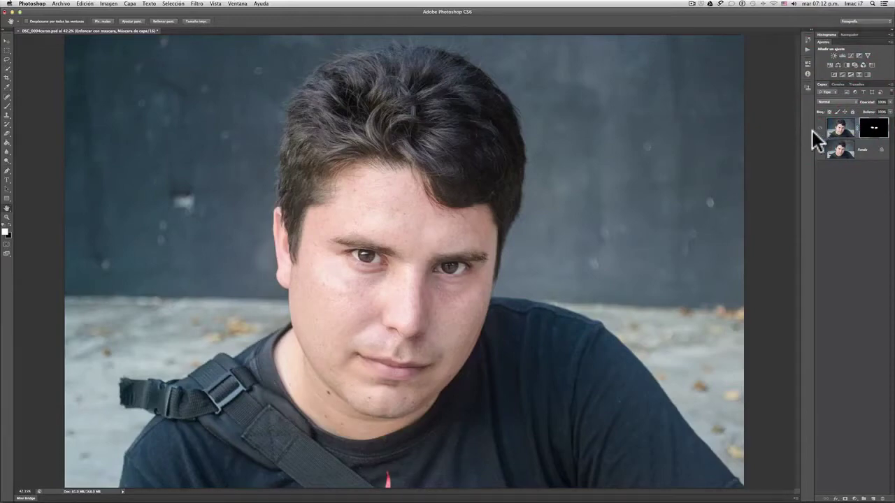
double_click(871, 131)
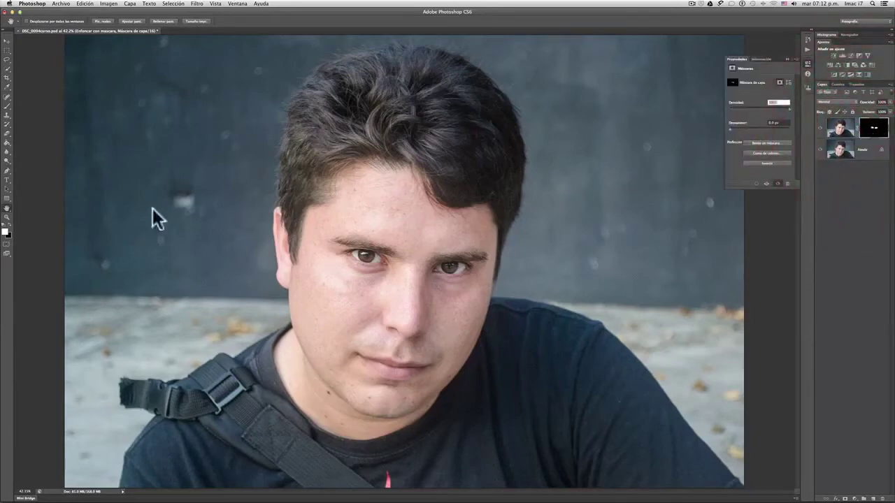
left_click(7, 217)
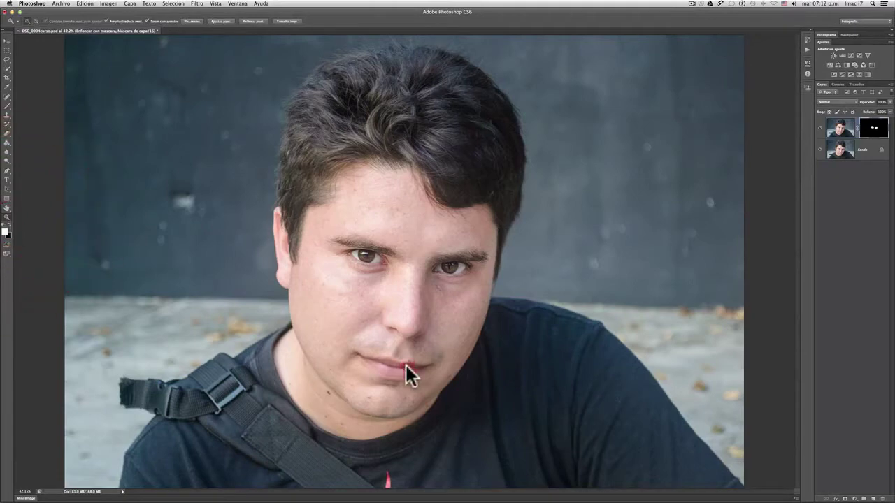
Step: Zoom in on the lips and toggle the sharpened and Fondo layers to compare
left_click_drag(406, 365, 395, 256)
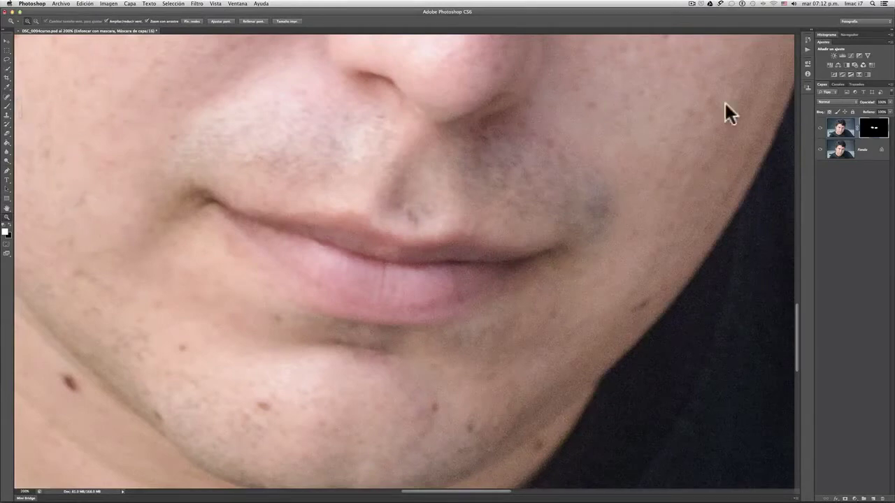
left_click(819, 127)
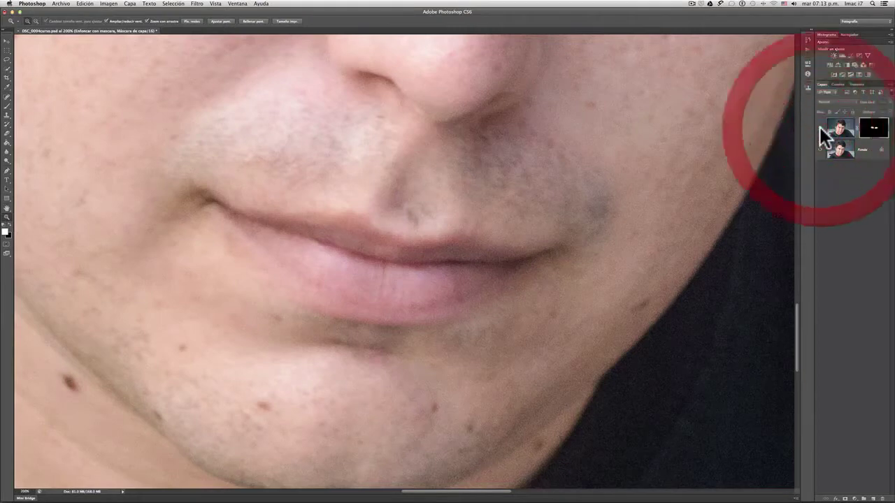
left_click(821, 148)
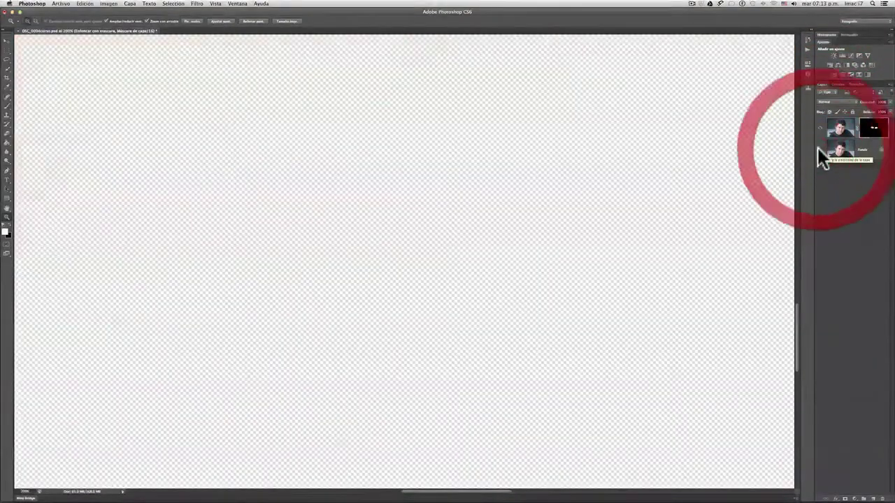
left_click(821, 148)
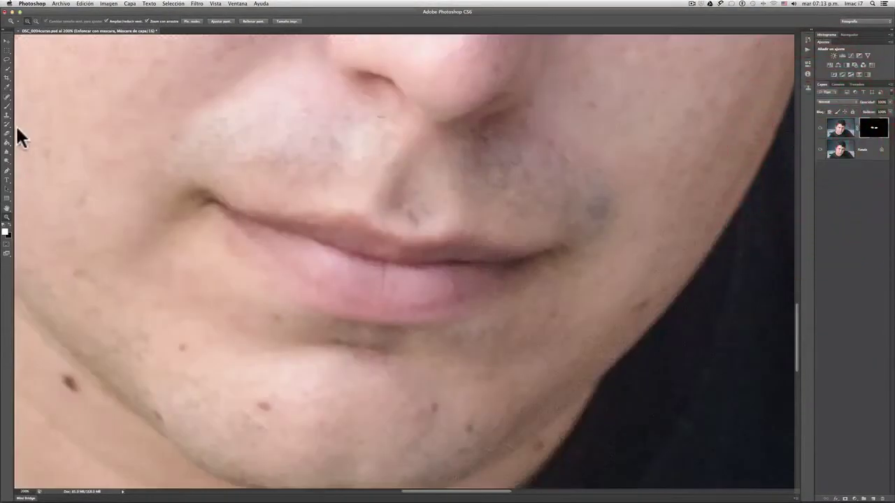
Step: Paint white on the mask over the mouth and lower lip, checking with Fondo hidden, then fit the portrait
left_click(7, 106)
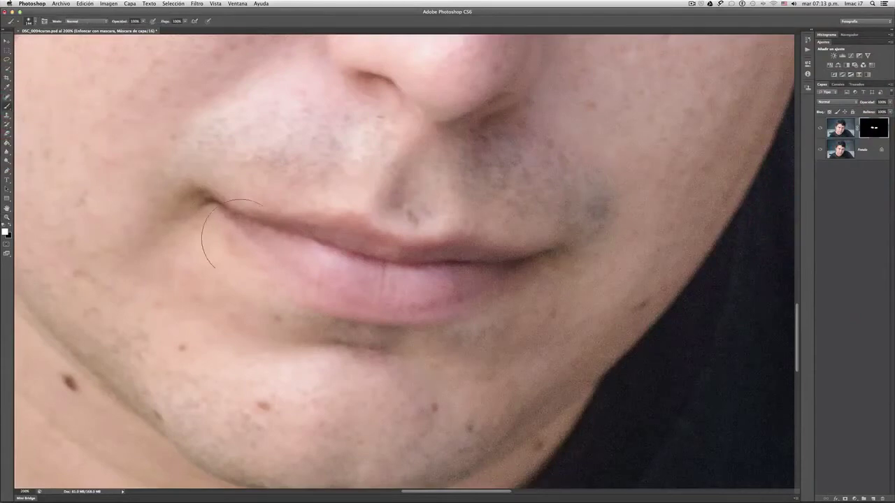
mouse_move(240, 238)
left_mouse_down()
mouse_move(270, 251)
mouse_move(263, 236)
mouse_move(344, 248)
mouse_move(282, 242)
mouse_move(384, 268)
mouse_move(333, 266)
mouse_move(367, 279)
left_mouse_up()
mouse_move(418, 273)
left_mouse_down()
mouse_move(349, 269)
mouse_move(384, 270)
mouse_move(289, 240)
left_mouse_up()
left_click(820, 128)
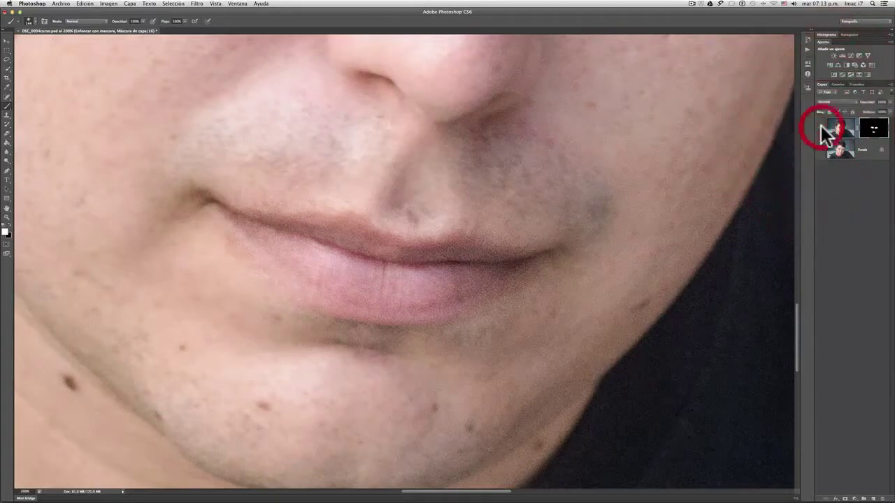
left_click(820, 149)
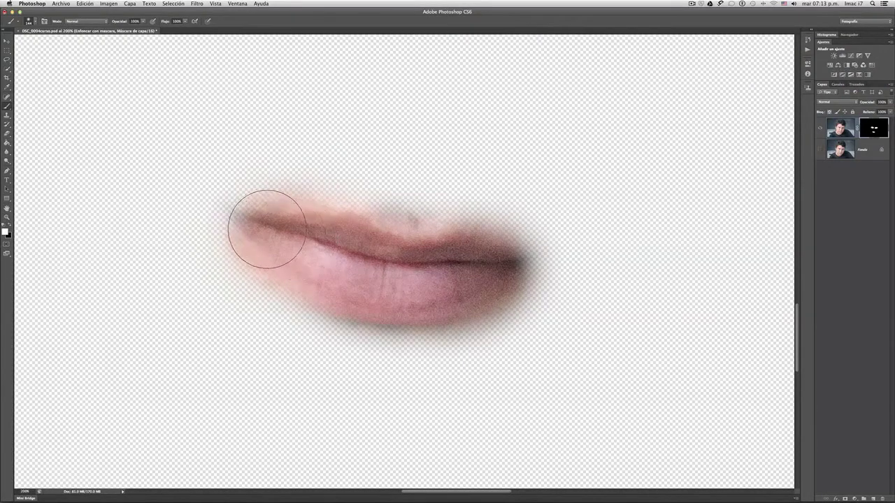
mouse_move(263, 229)
left_mouse_down()
mouse_move(256, 224)
mouse_move(353, 259)
mouse_move(469, 265)
left_mouse_up()
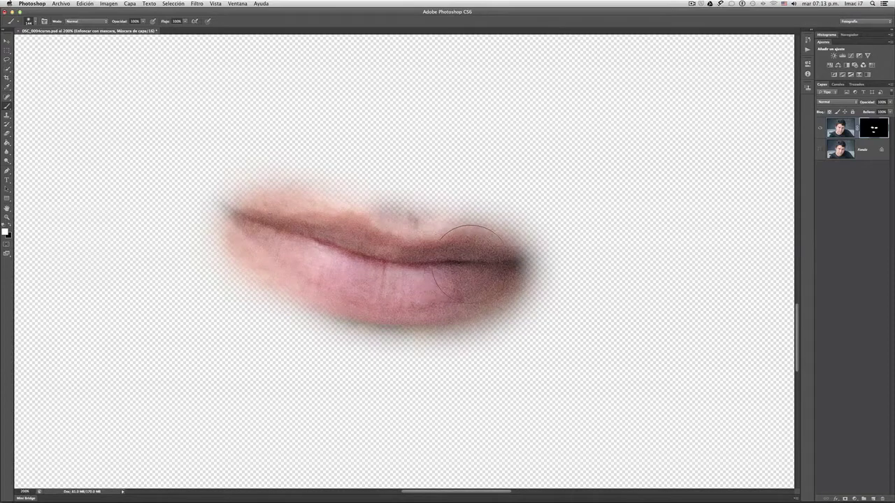
left_click(820, 149)
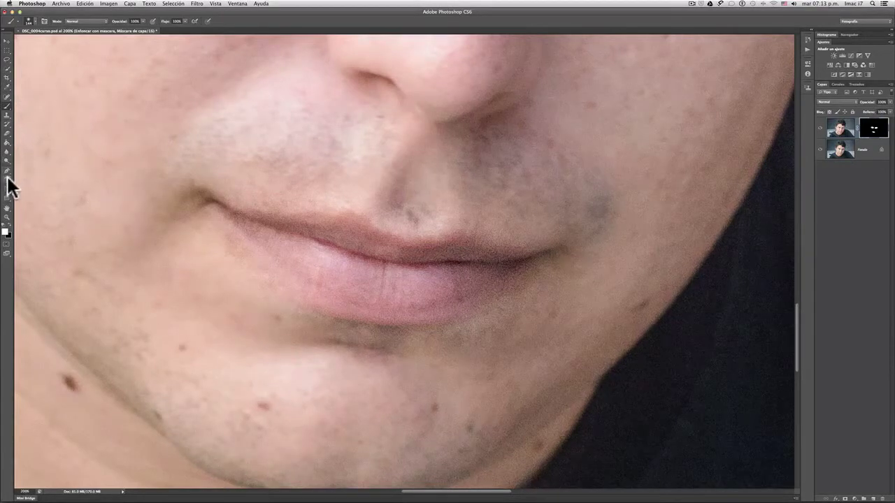
double_click(7, 207)
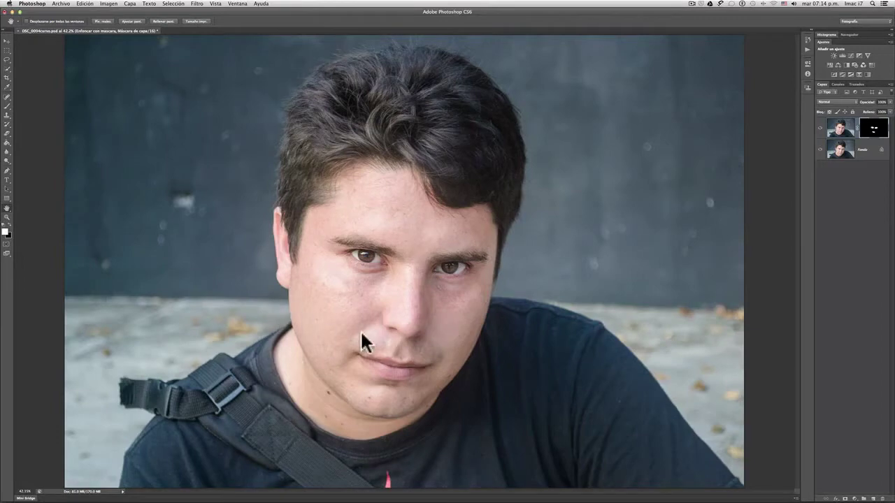
Step: Zoom in closely on the nose and nostrils
left_click(7, 217)
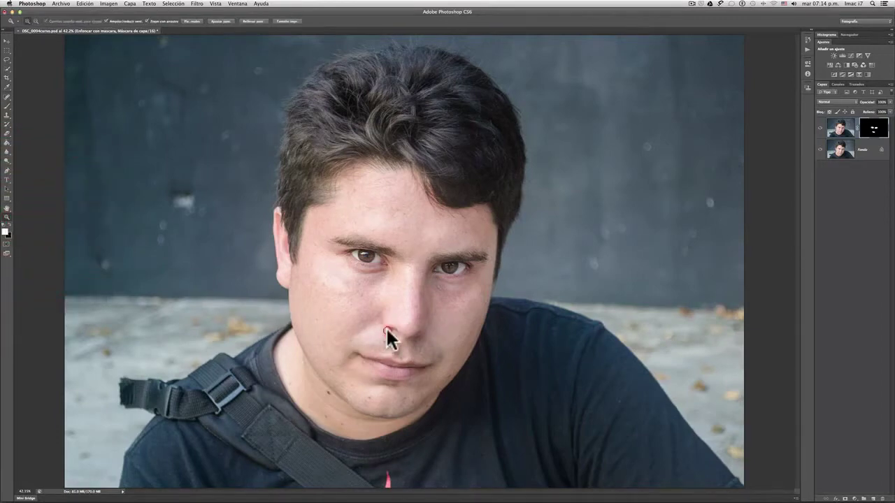
left_click(413, 292)
left_click(426, 245)
left_click(425, 243)
left_click(426, 246)
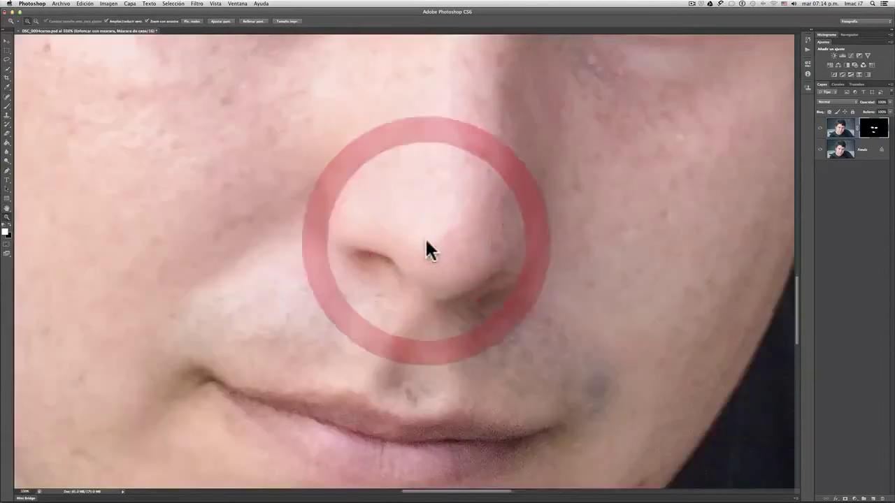
left_click(425, 246)
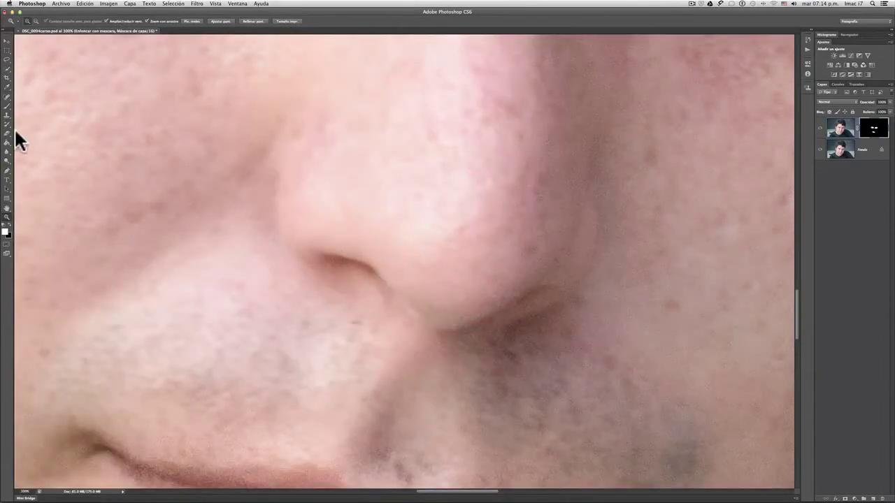
Step: Switch to the Brush and make it smaller in the Brush Preset picker
left_click(7, 106)
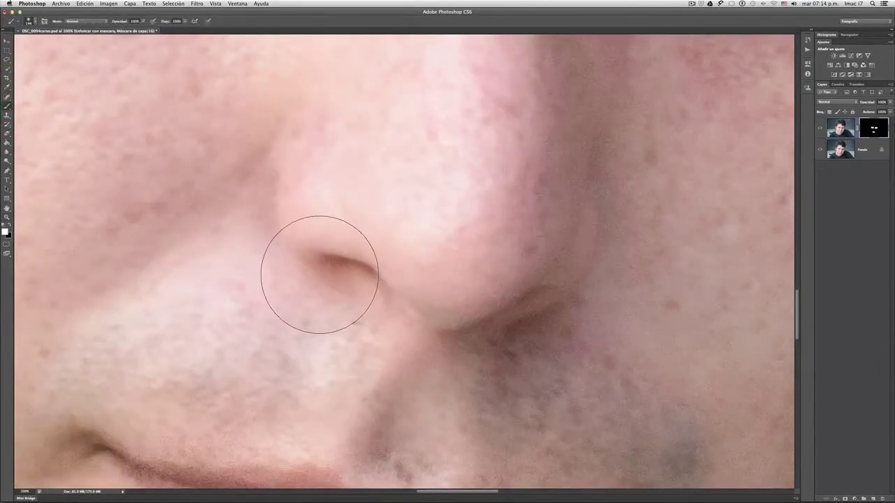
scroll(320, 277, "up", 2)
scroll(314, 259, "down", 1)
scroll(315, 249, "down", 8)
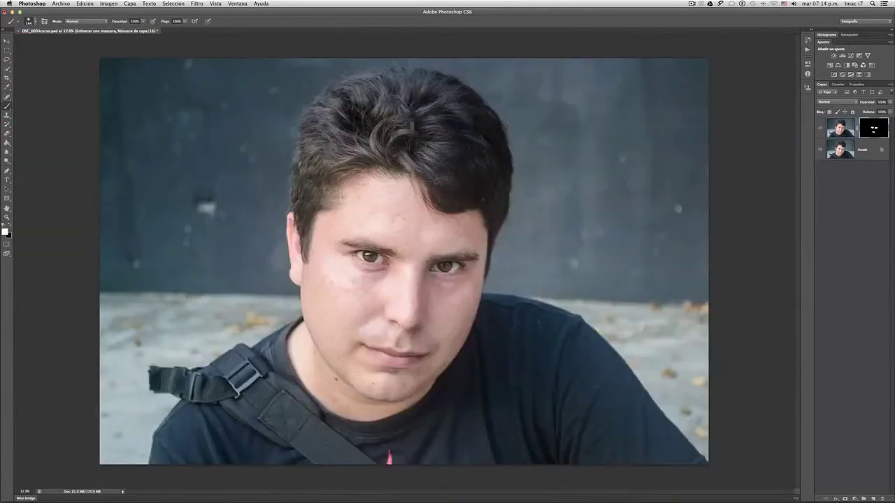
scroll(310, 250, "up", 1)
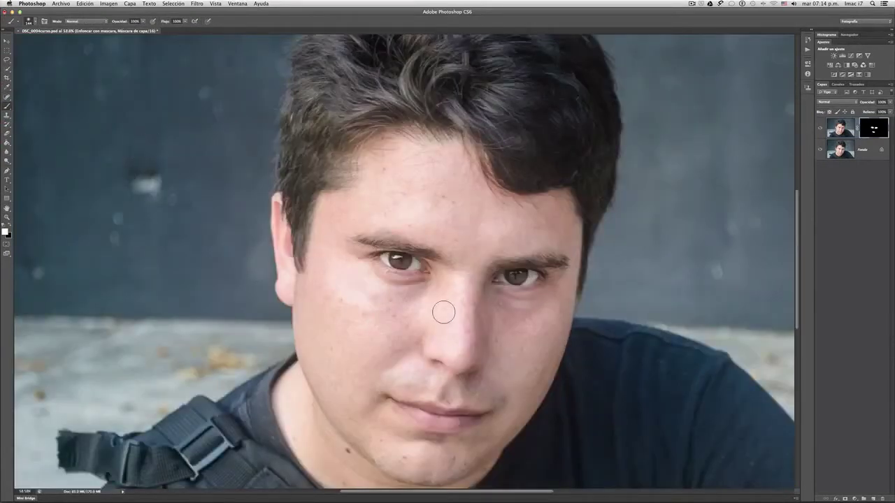
scroll(447, 318, "up", 2)
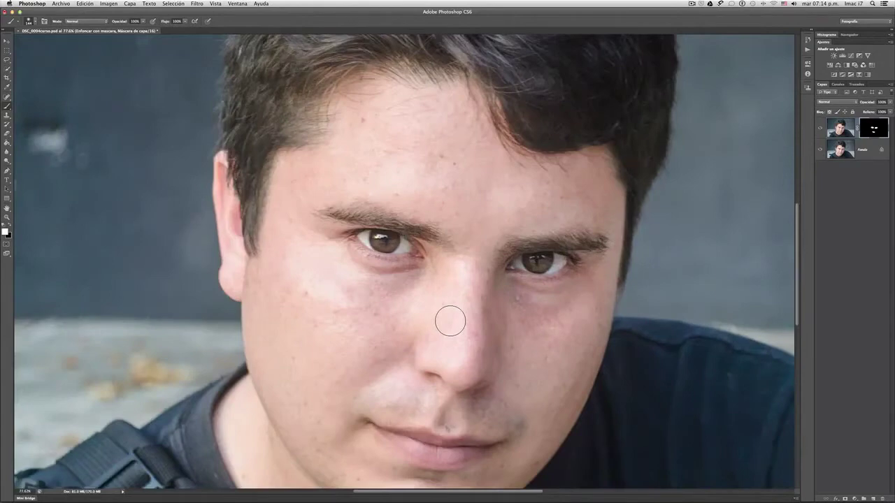
scroll(451, 321, "up", 1)
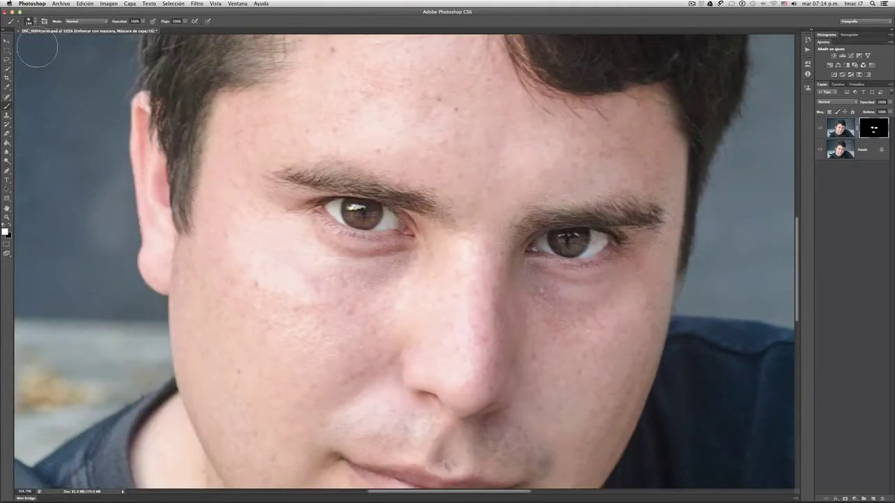
left_click(32, 21)
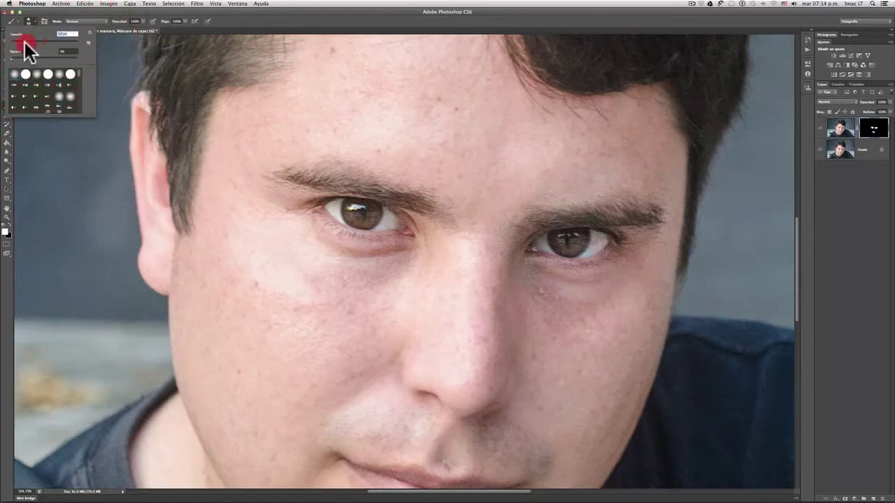
left_click_drag(27, 41, 28, 42)
left_click(436, 396)
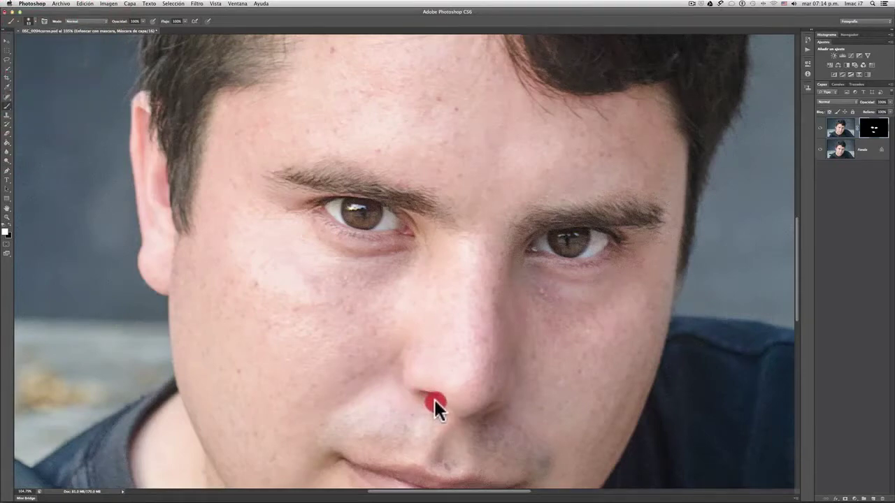
Step: Paint the area under the nostril into the mask and fit the portrait on screen
left_click(481, 413)
left_click_drag(462, 414, 459, 413)
left_click(7, 104)
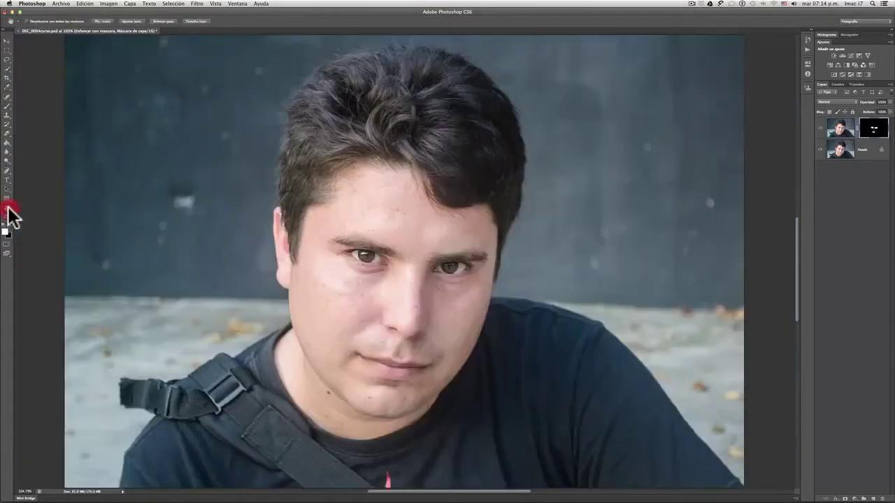
double_click(7, 208)
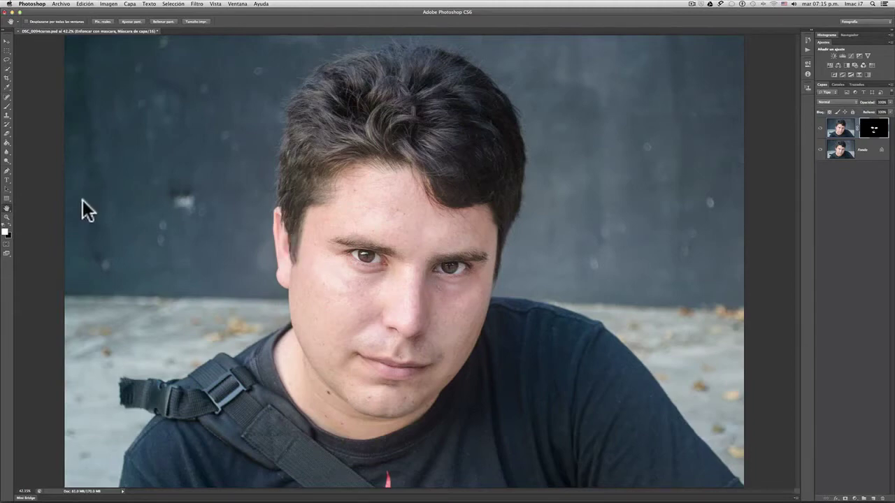
Step: Zoom in on the ear to 200%
left_click(7, 217)
left_click(284, 250)
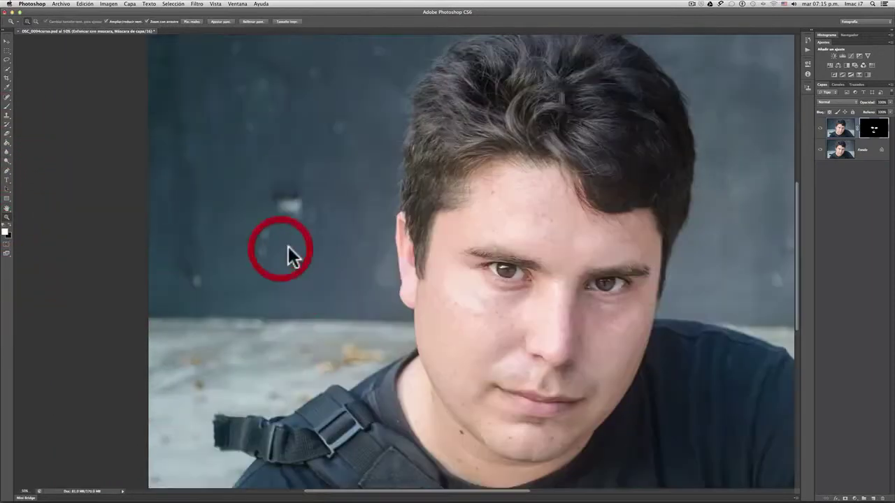
left_click(421, 252)
left_click(403, 248)
left_click(428, 251)
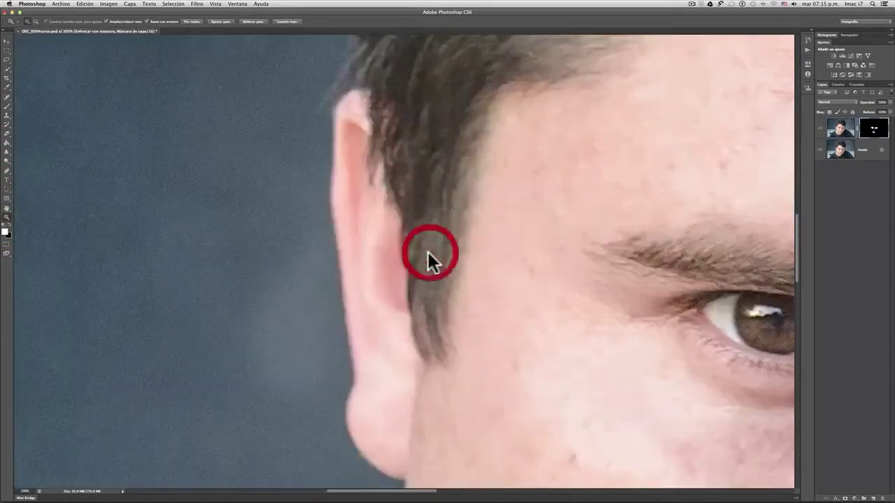
Step: Paint the ear edge and top into the mask, fit the portrait, and toggle the sharpened layer to compare
left_click(7, 107)
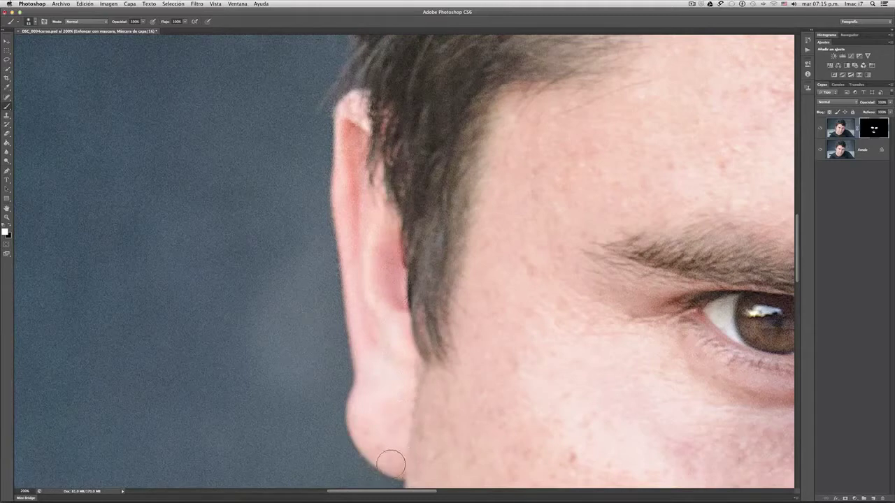
mouse_move(372, 360)
left_mouse_down()
mouse_move(370, 241)
mouse_move(350, 207)
mouse_move(348, 115)
mouse_move(347, 138)
left_mouse_up()
left_click_drag(368, 143, 353, 110)
double_click(7, 209)
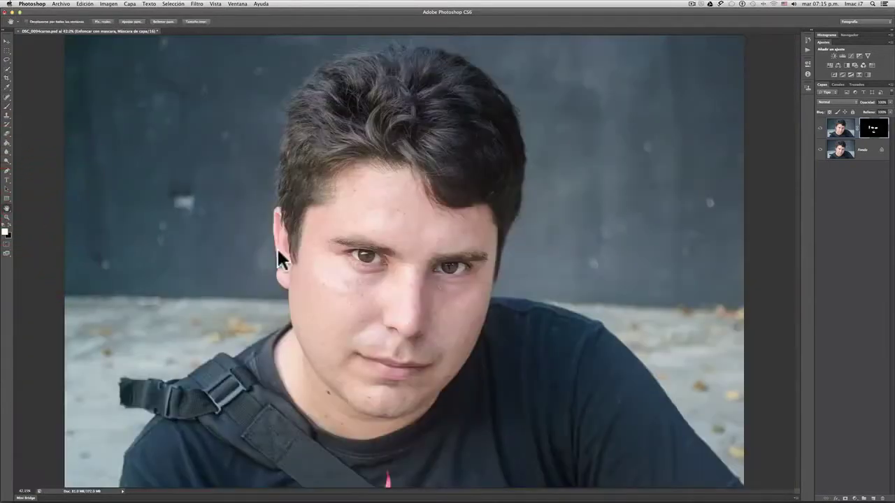
left_click(818, 129)
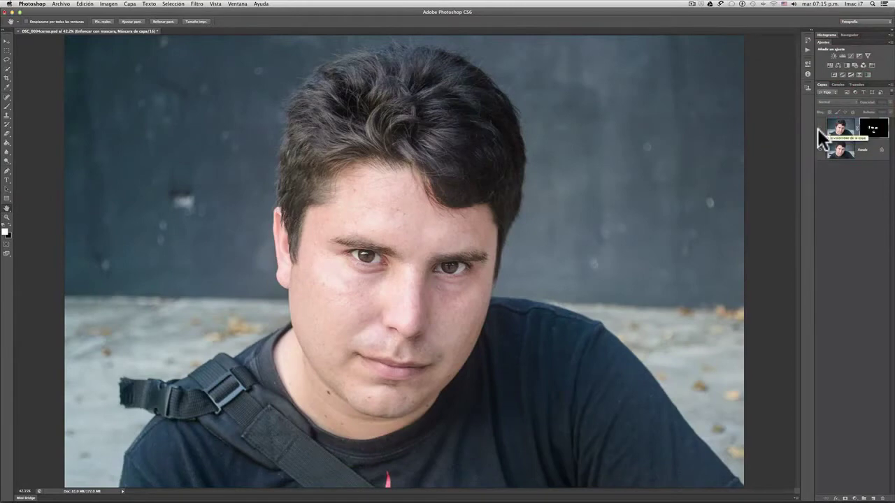
left_click(817, 129)
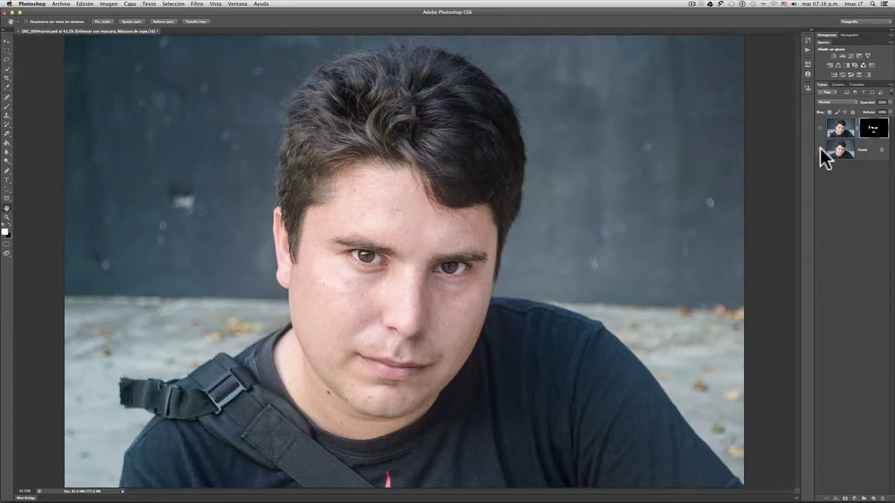
Step: With Fondo hidden, paint black on the mask over the stray patch below the ear, then show Fondo again
left_click(820, 149)
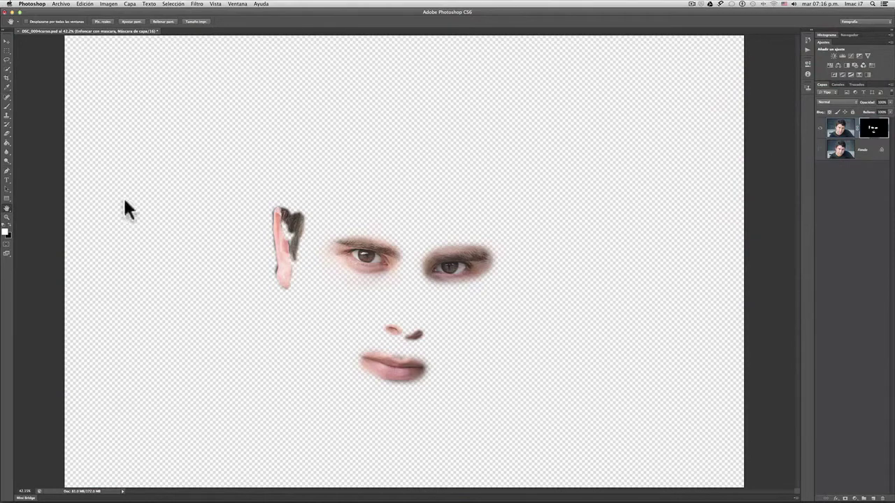
left_click(8, 107)
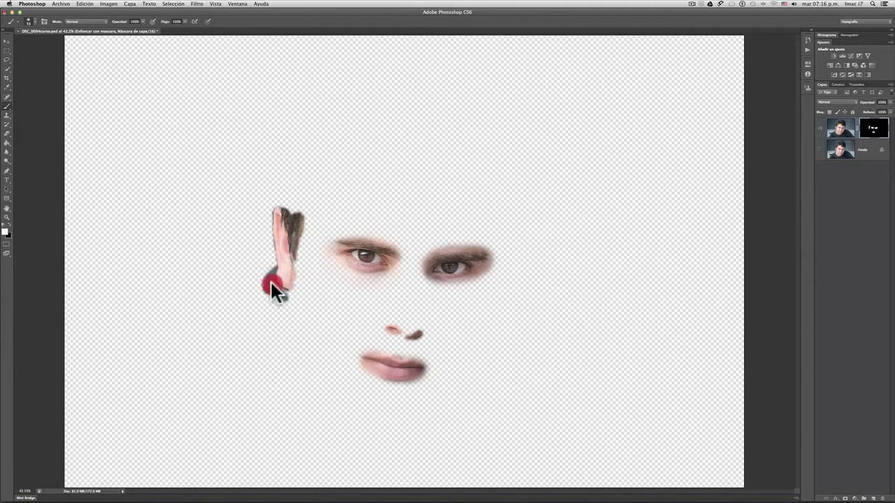
left_click(11, 228)
left_click_drag(273, 248, 271, 230)
left_click(817, 146)
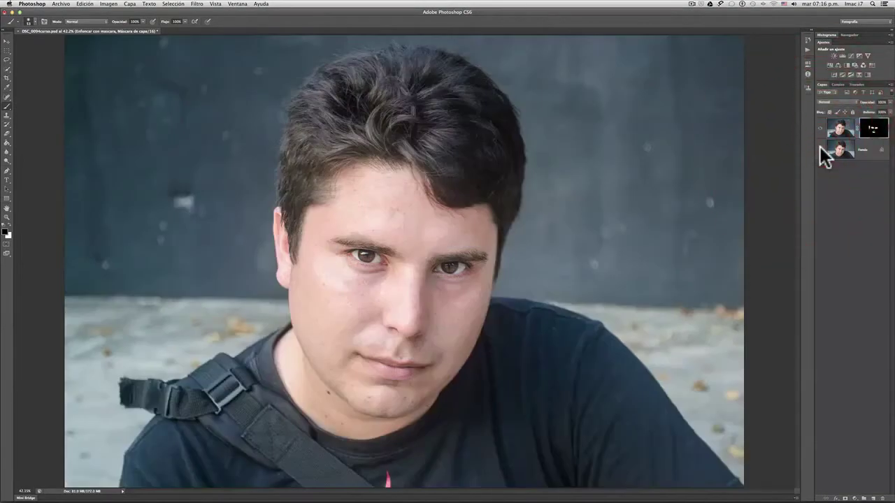
left_click(819, 128)
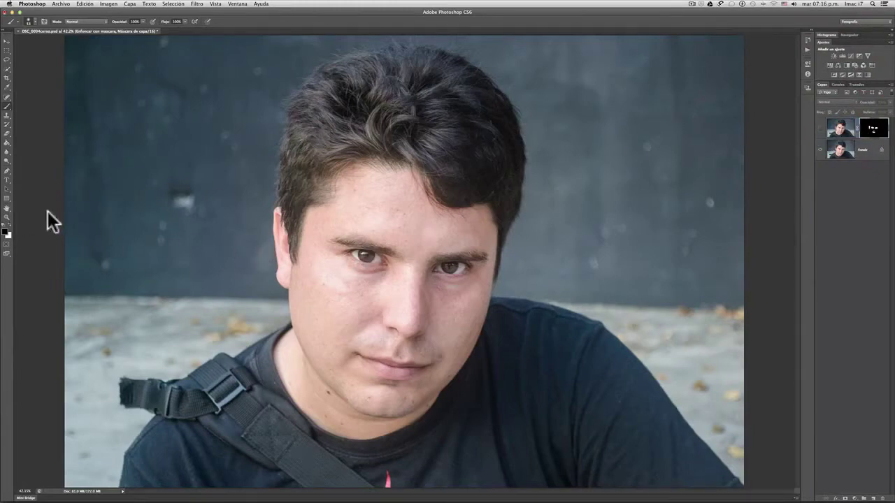
left_click(7, 216)
left_click(379, 273)
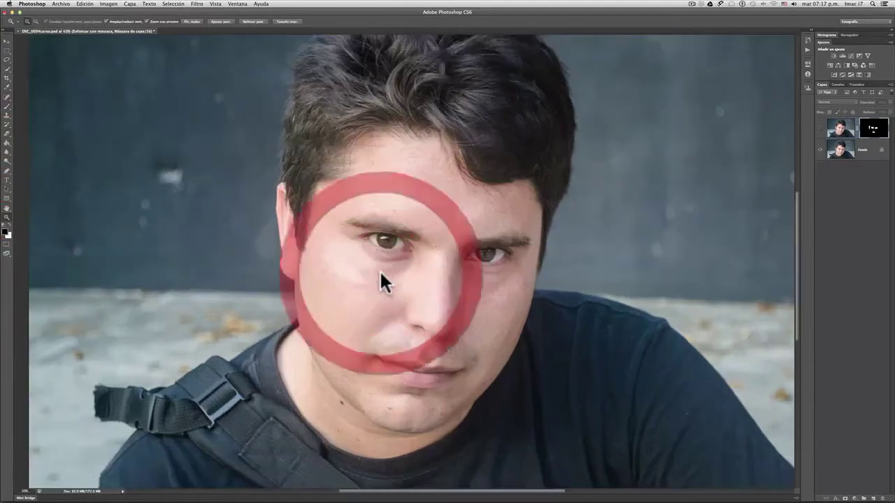
left_click(380, 273)
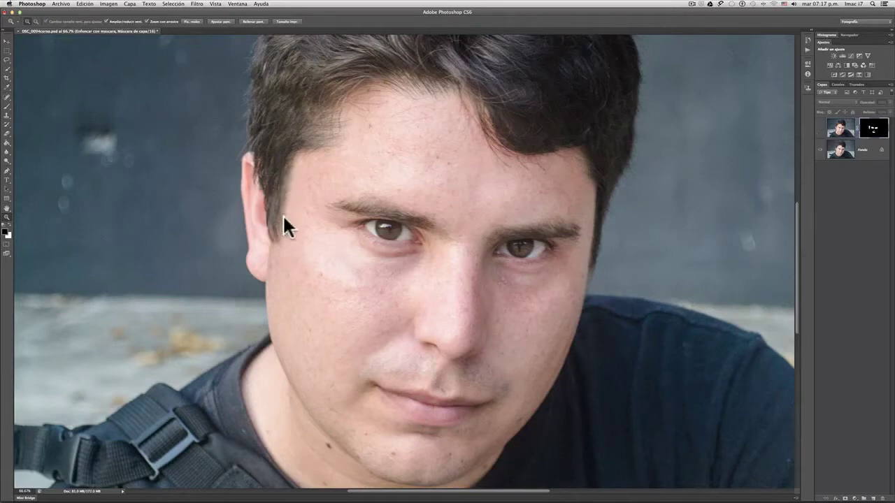
left_click(820, 128)
left_click(820, 128)
left_click(820, 128)
left_click(821, 128)
left_click(819, 128)
left_click(819, 128)
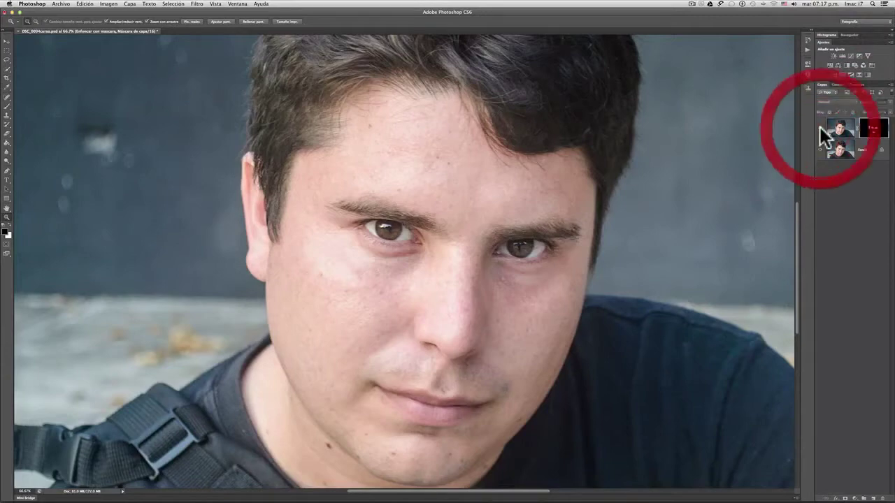
left_click(819, 128)
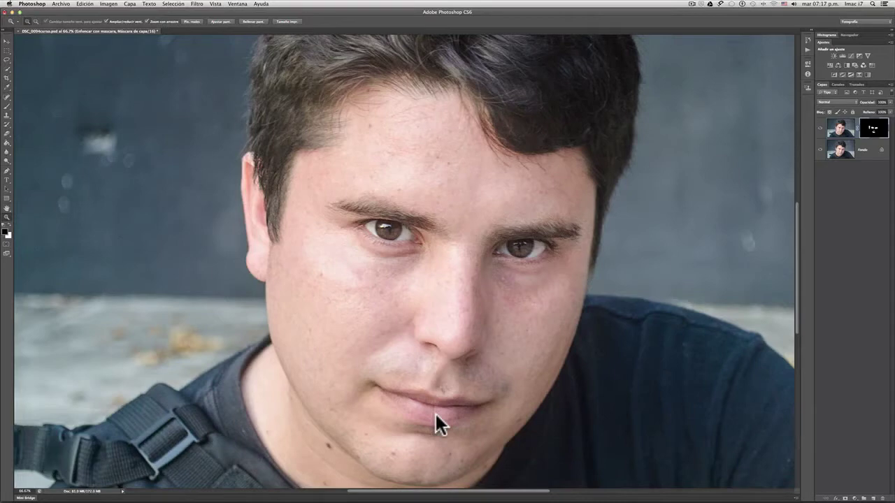
double_click(7, 209)
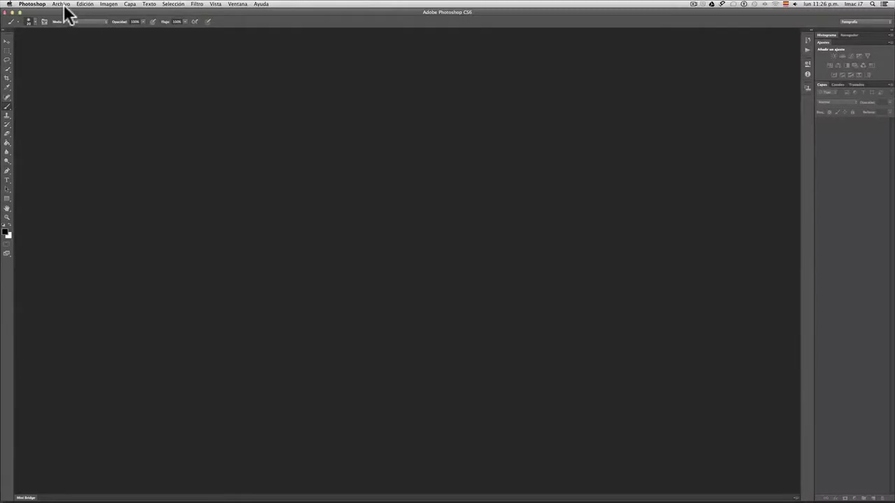
Step: Browse in Bridge from the Archivo menu and open DSC_0030.NEF in Camera Raw
left_click(63, 4)
left_click(70, 29)
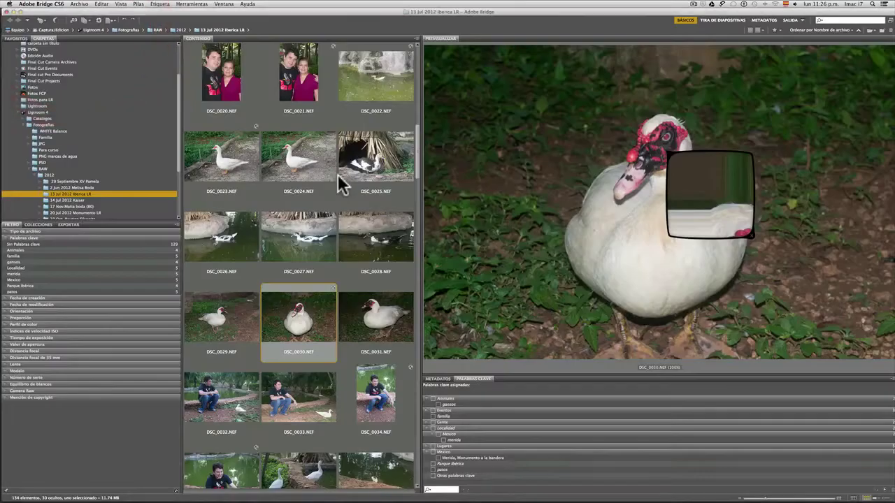
left_click(313, 323)
double_click(313, 321)
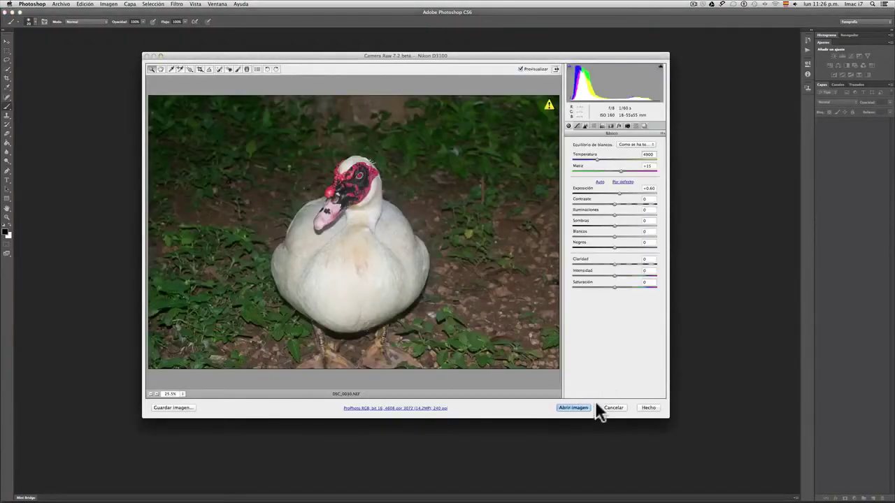
Step: Open DSC_0030.NEF as a document keeping the embedded profile, then zoom to 200% on the duck's head
left_click(577, 407)
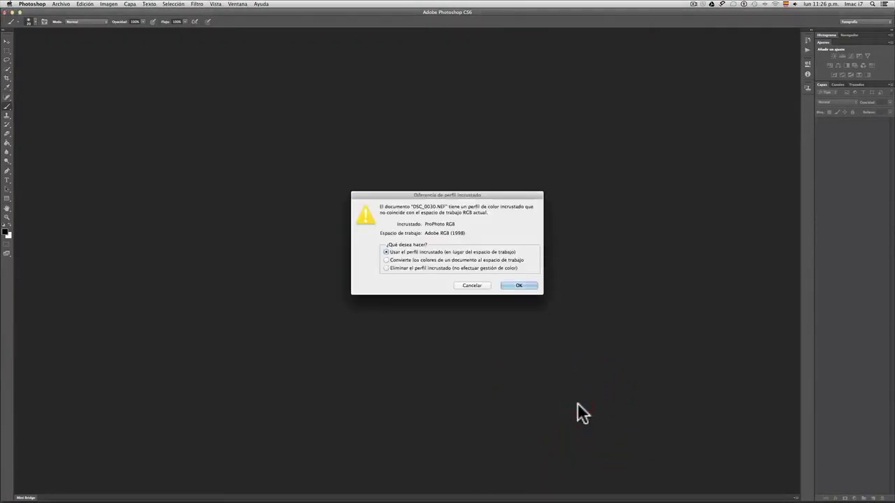
left_click(520, 286)
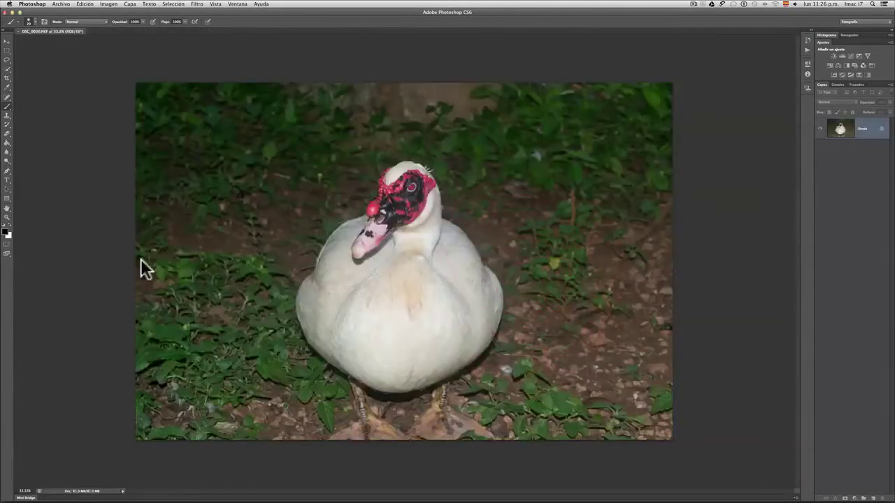
double_click(7, 208)
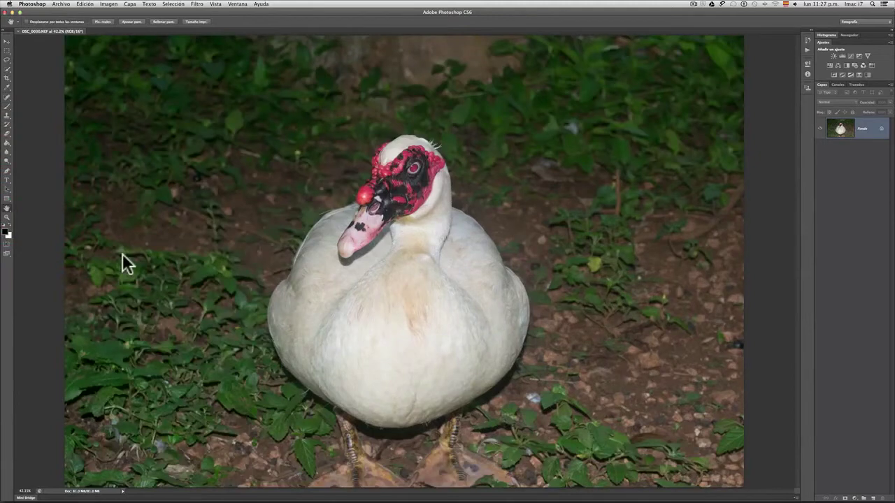
left_click(7, 217)
left_click(415, 166)
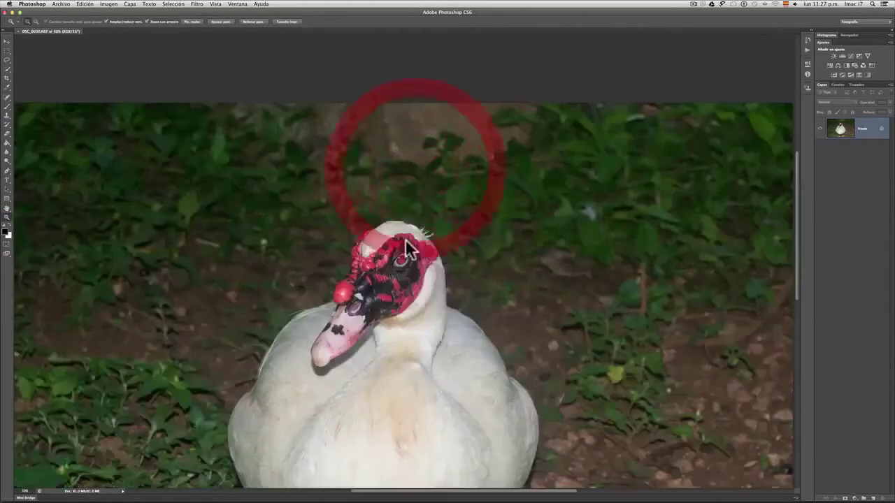
left_click(405, 264)
left_click(401, 276)
left_click(401, 276)
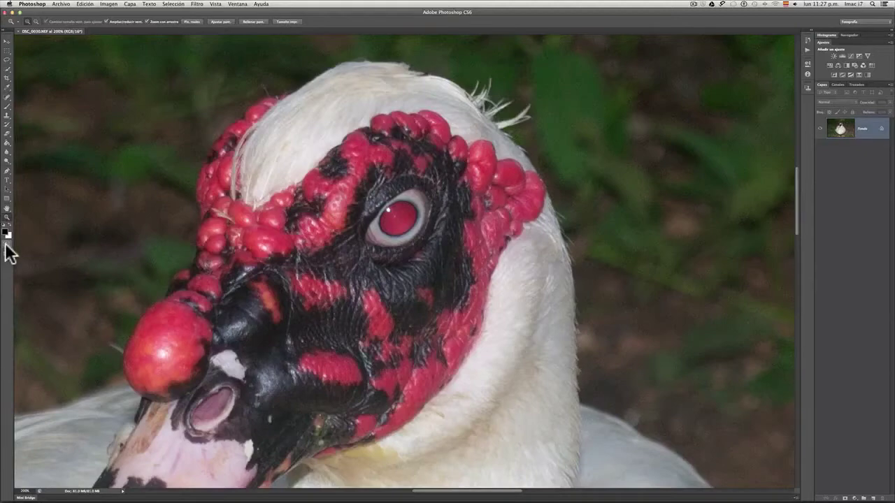
Step: In Quick Mask mode, brush over the duck's red eye and nose knob, then exit to a selection
left_click(6, 244)
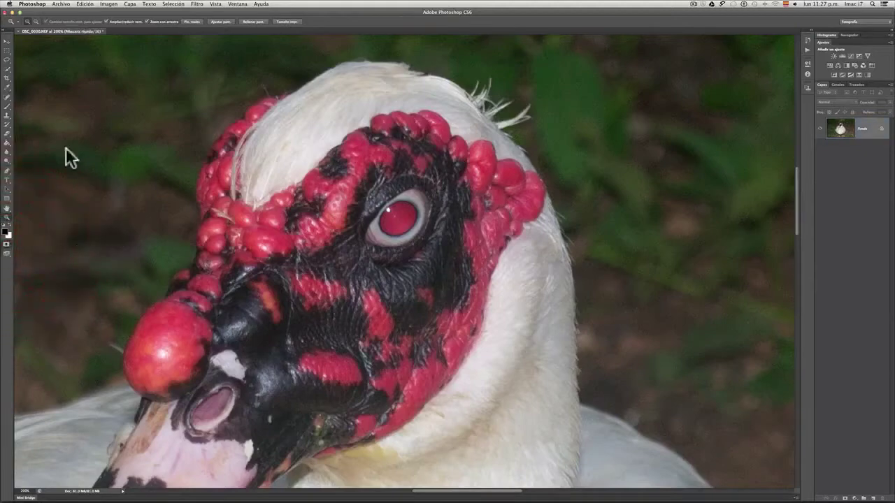
left_click(7, 107)
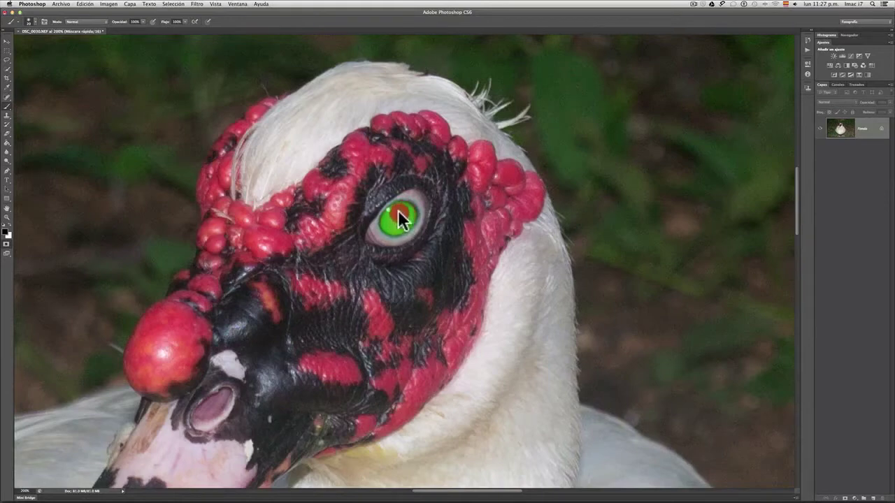
left_click(395, 217)
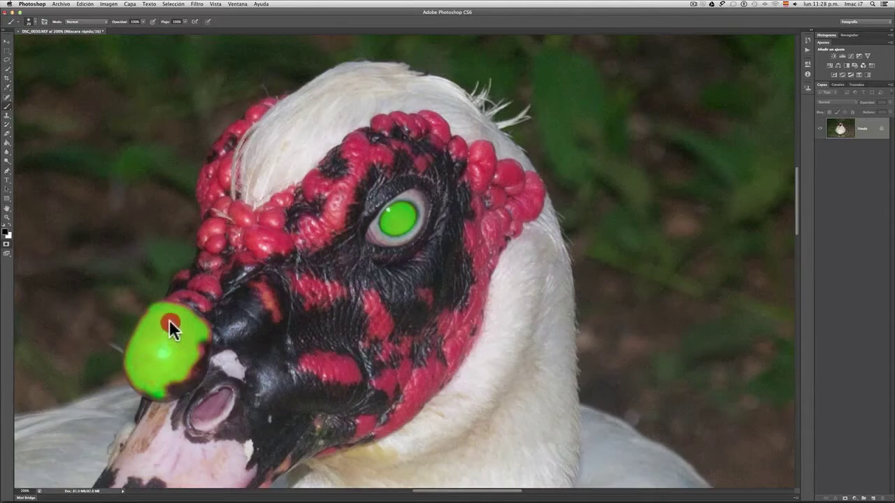
left_click_drag(135, 364, 137, 370)
left_click(151, 379)
left_click(6, 245)
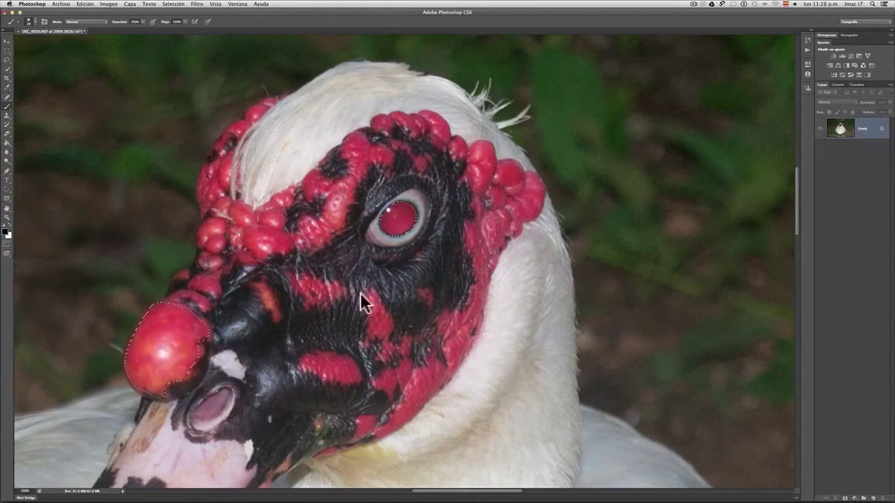
left_click(6, 217)
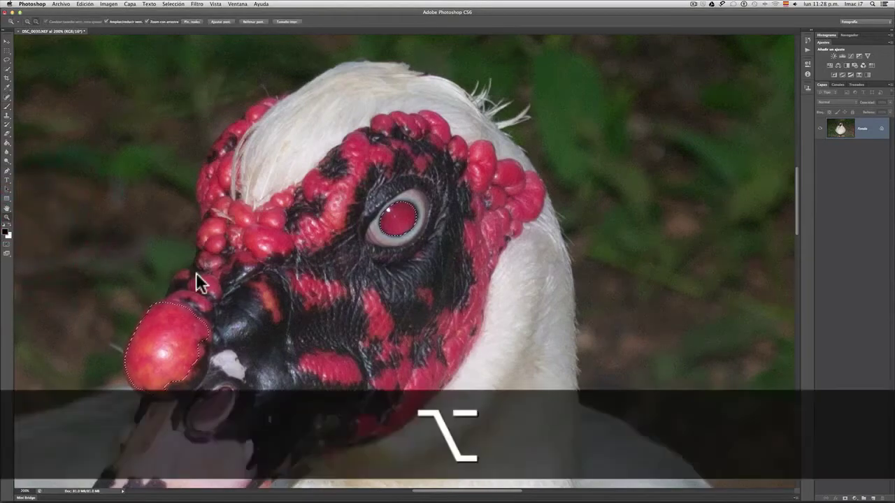
left_click(197, 275, "alt")
left_click(196, 275, "alt")
left_click(196, 273, "alt")
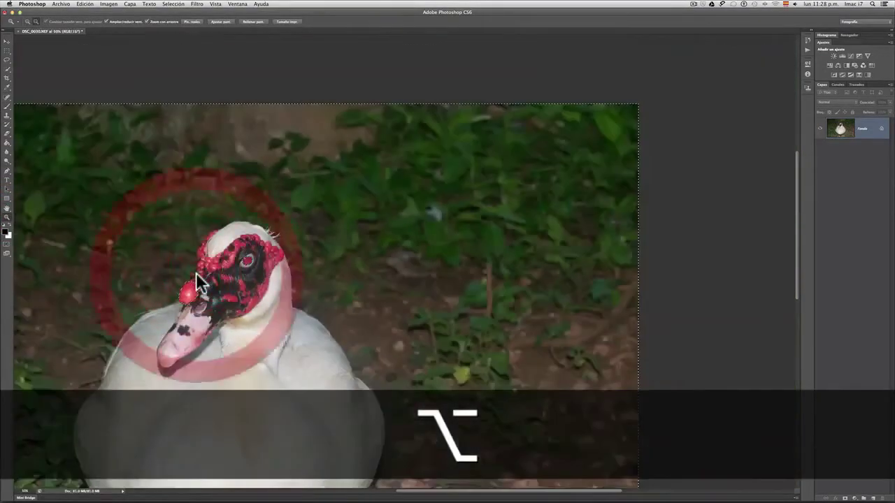
left_click_drag(217, 287, 337, 244)
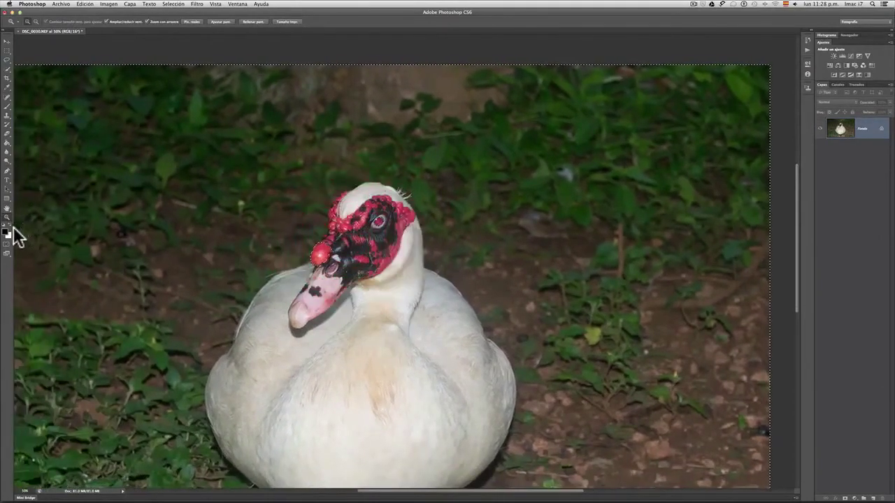
key("alt")
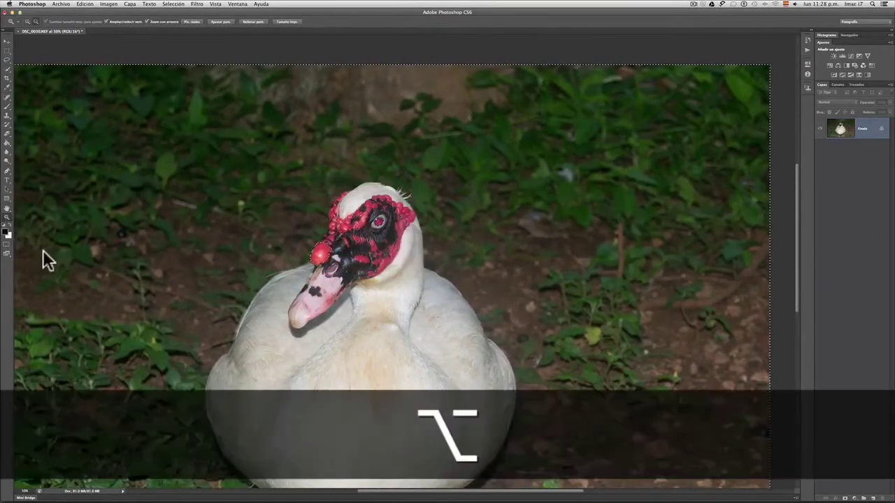
left_click(76, 274, "alt")
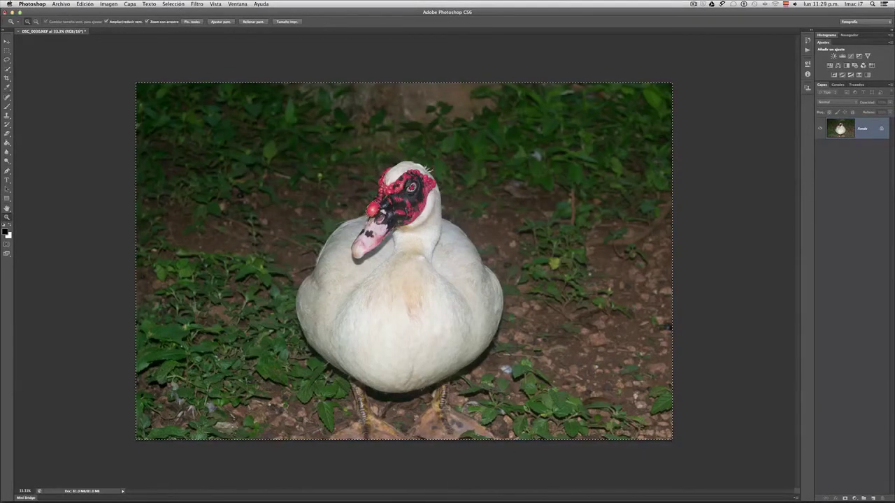
Step: Invert the selection with Selección > Invertir and zoom in on the duck's eye and knob
left_click(173, 4)
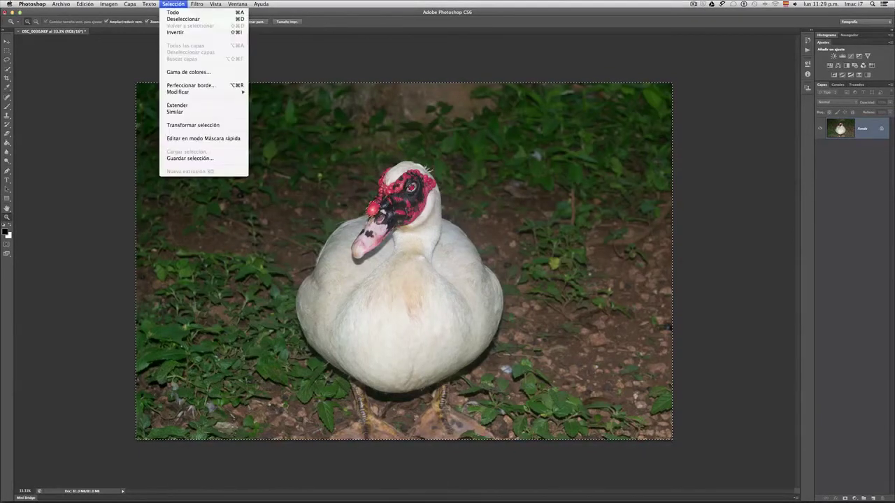
left_click(190, 31)
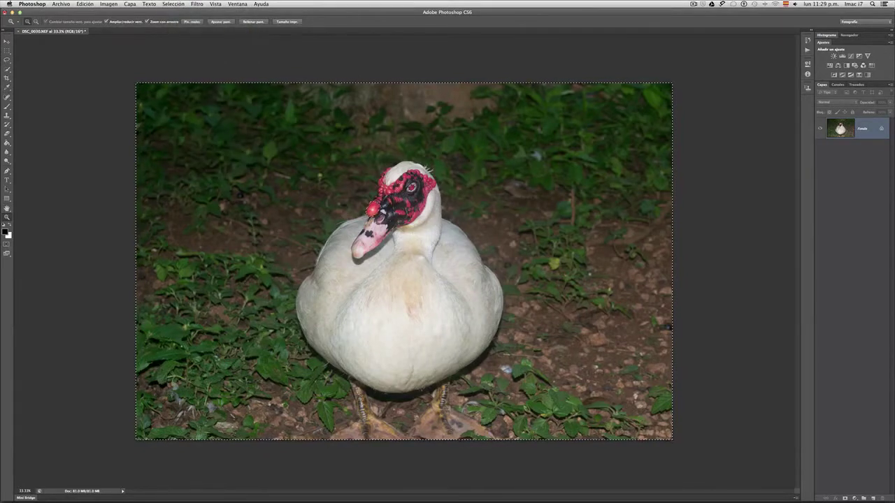
left_click(419, 190)
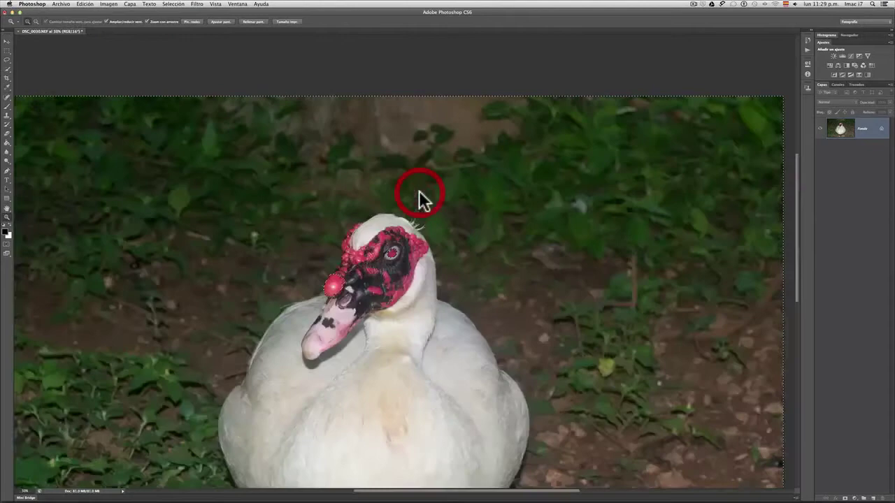
left_click(419, 266)
left_click(418, 265)
left_click(419, 264)
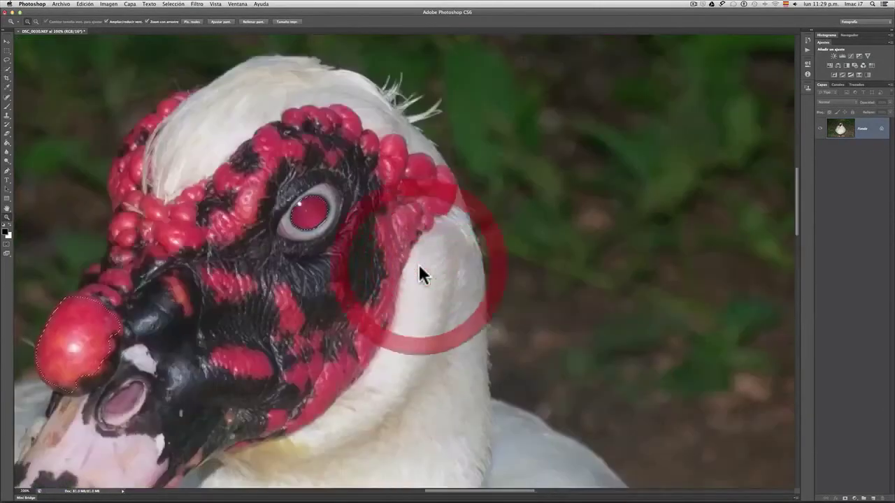
left_click_drag(260, 216, 361, 185)
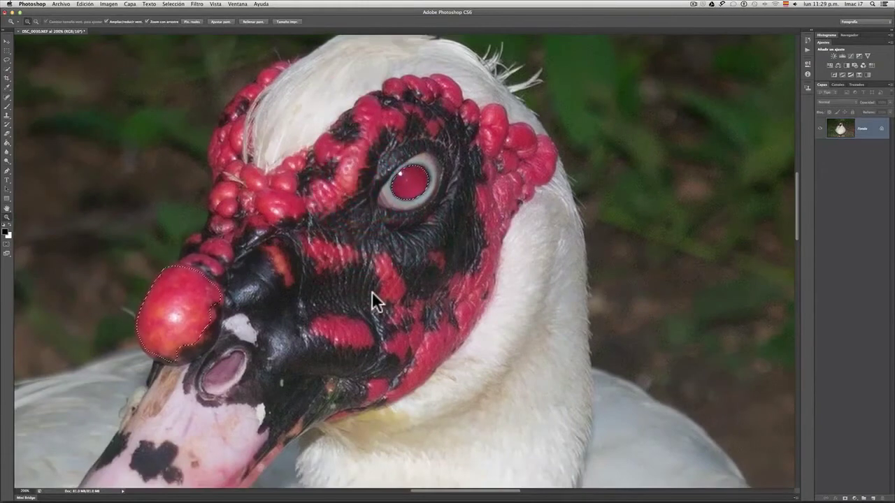
Step: Add a Hue/Saturation adjustment with Saturation -100, then fit the whole photo on screen
left_click(829, 65)
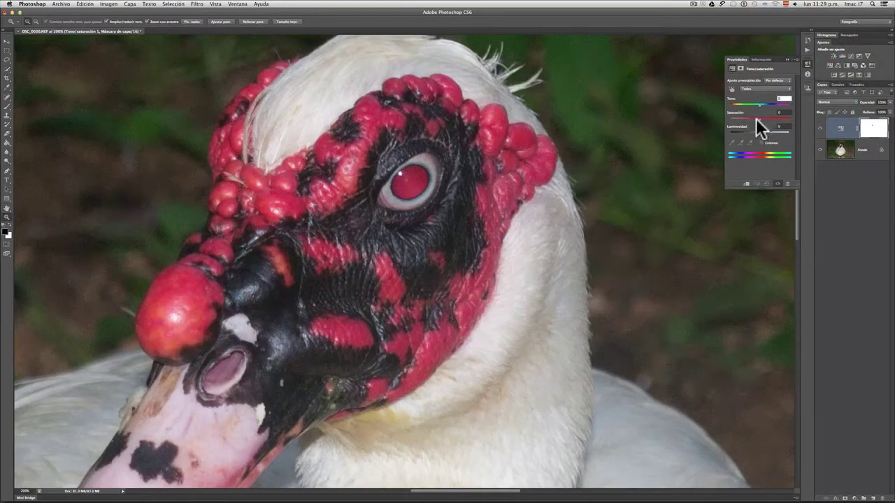
left_click_drag(755, 118, 689, 122)
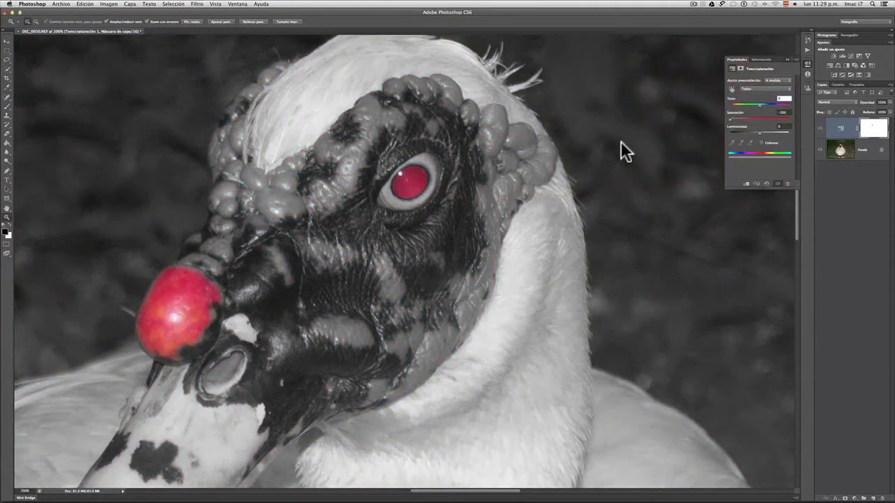
left_click(4, 216)
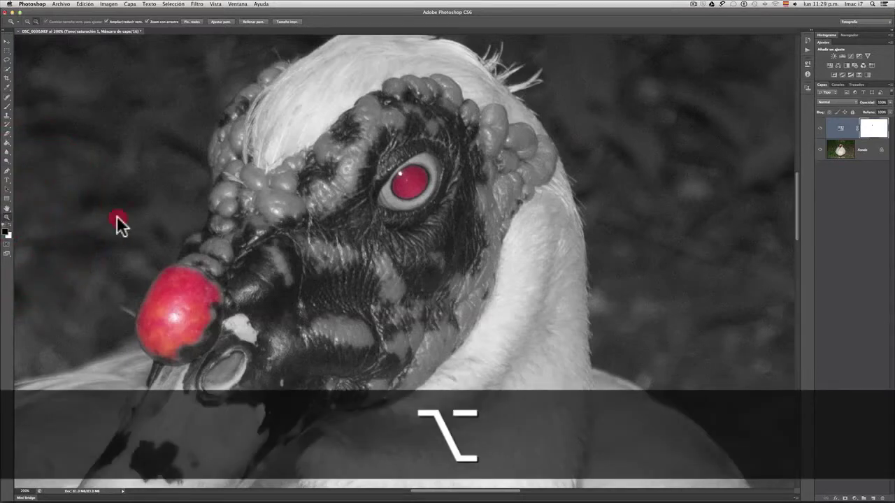
left_click(116, 215, "alt")
left_click(186, 225, "alt")
left_click(135, 208, "alt")
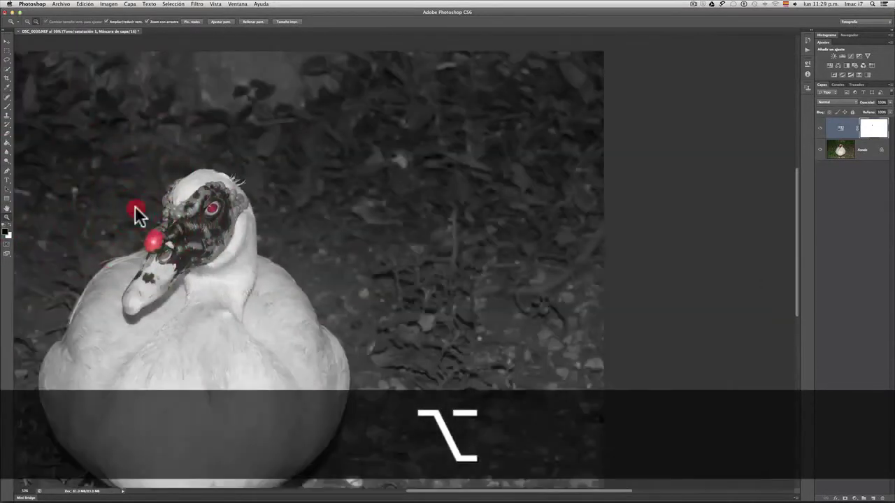
left_click(135, 207, "alt")
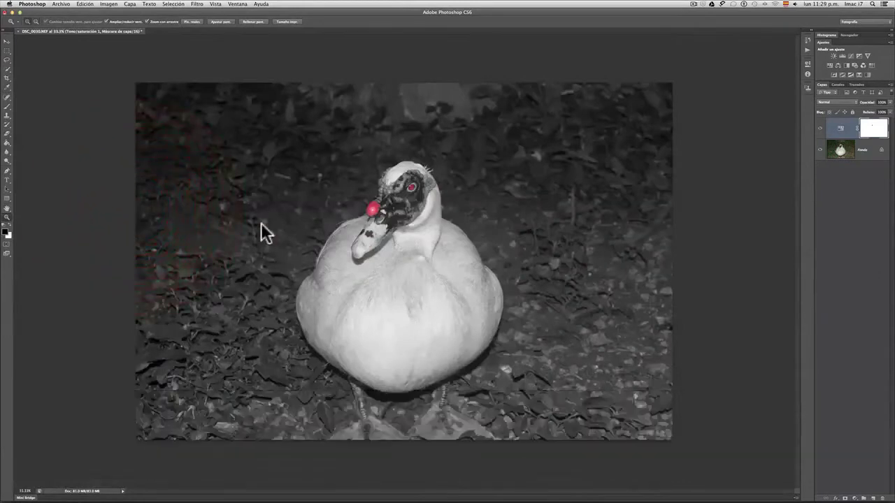
double_click(7, 207)
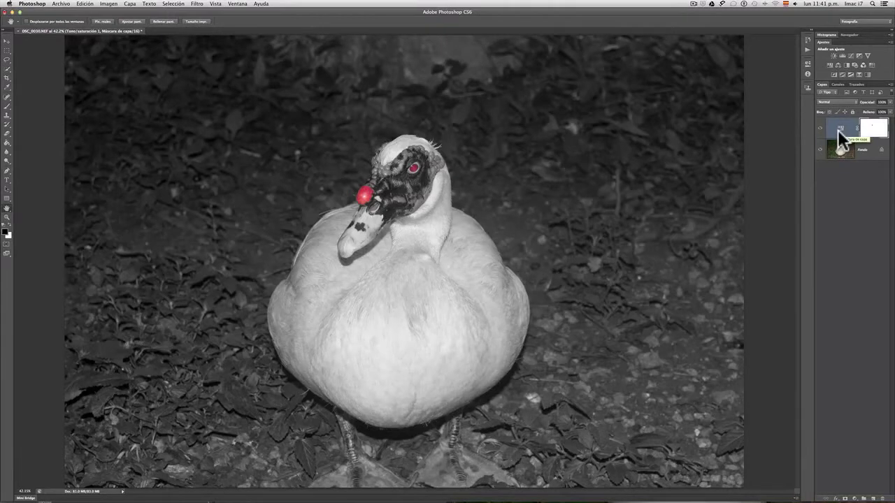
Step: Invert the Hue/Saturation layer mask from the Masks section of the Properties panel
double_click(880, 133)
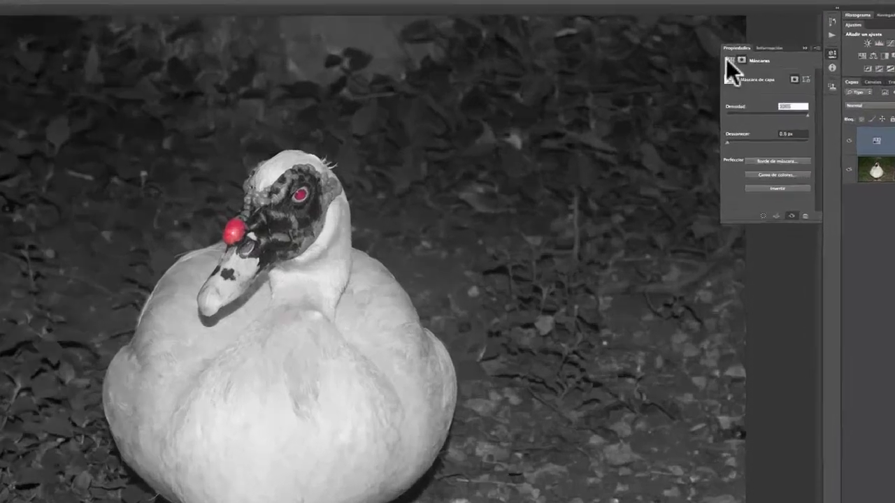
left_click(729, 60)
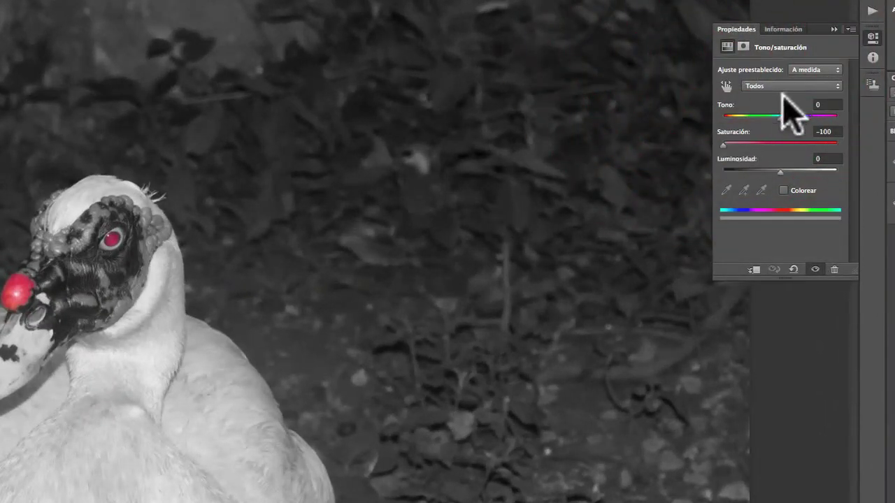
left_click(743, 47)
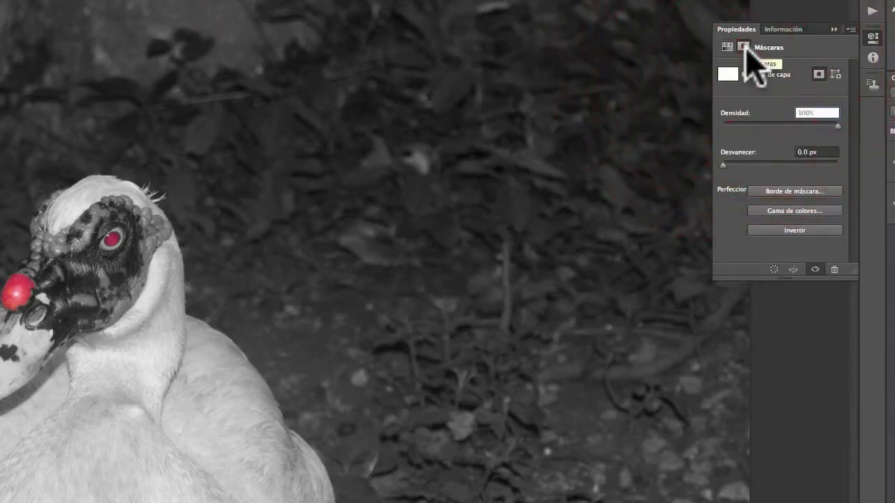
left_click(772, 230)
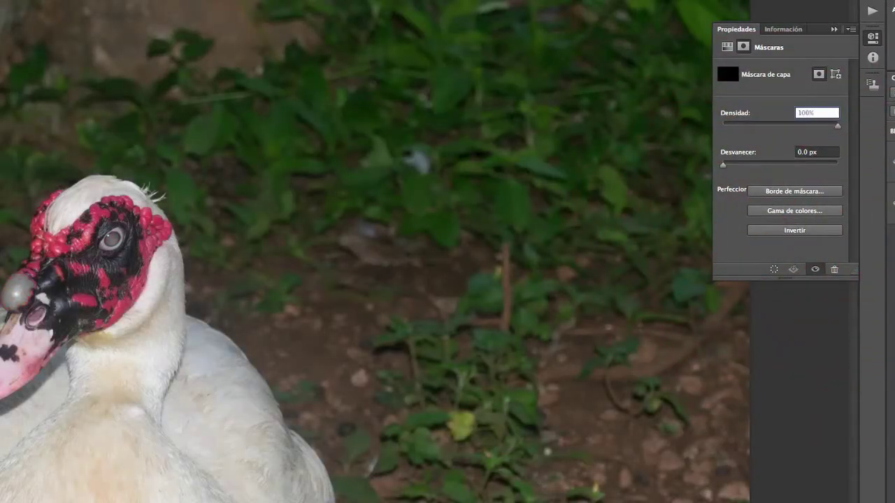
scroll(86, 300, "up", 2)
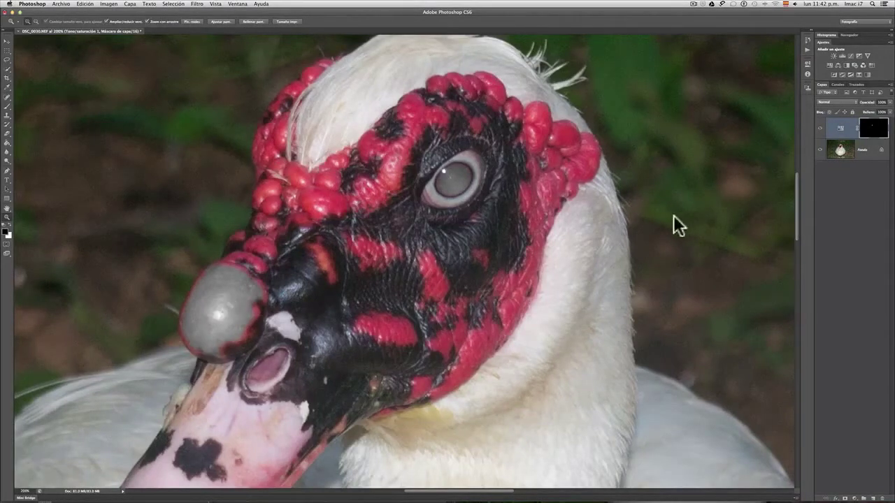
Step: Tick Colorize in Hue/Saturation, set Hue to about 219 and adjust Lightness for a blue tint
double_click(867, 132)
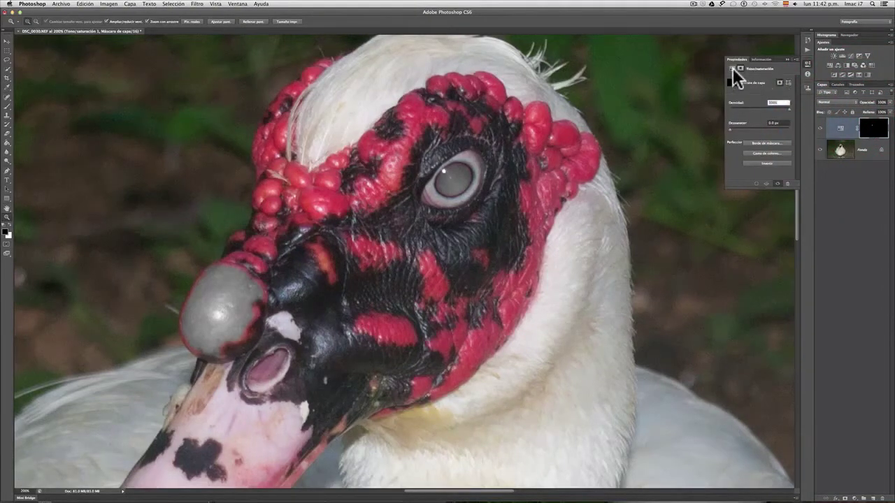
left_click(732, 68)
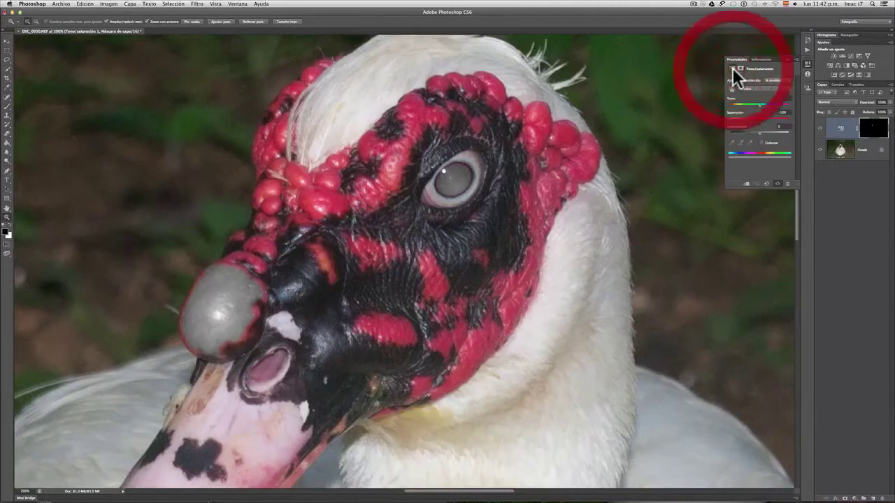
left_click(760, 142)
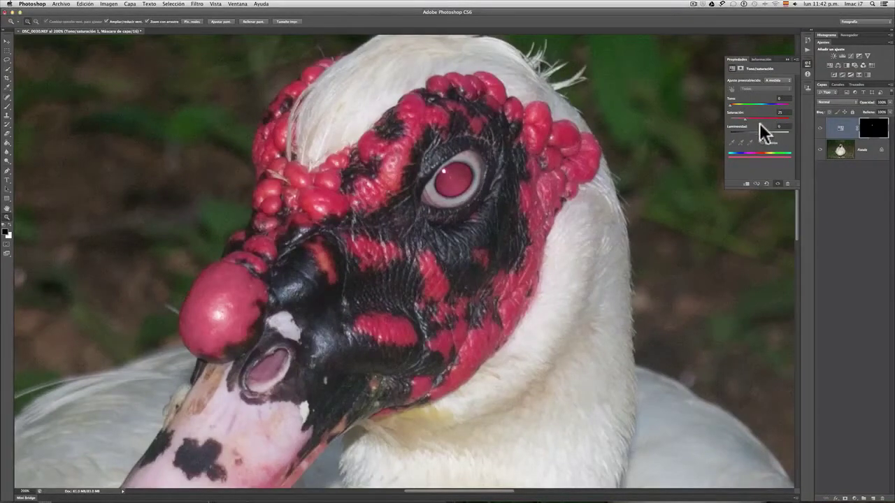
mouse_move(730, 104)
left_mouse_down()
mouse_move(781, 109)
mouse_move(757, 108)
left_mouse_up()
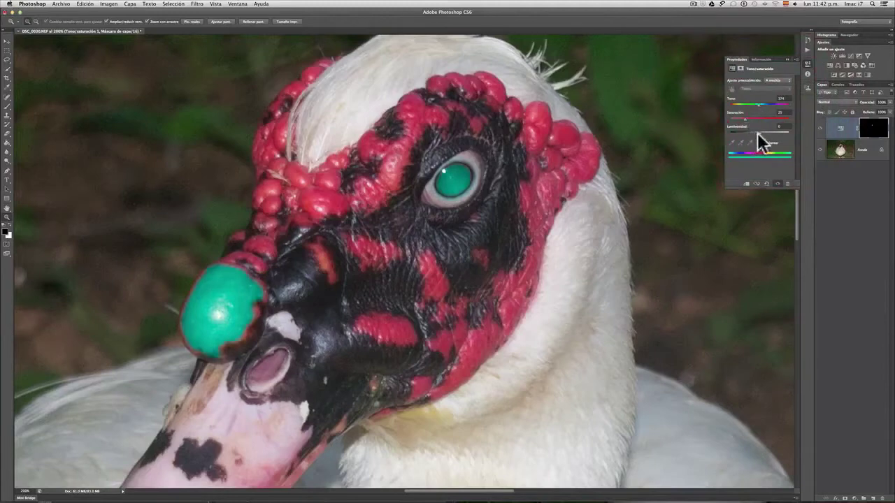
mouse_move(759, 131)
left_mouse_down()
mouse_move(767, 131)
mouse_move(735, 133)
mouse_move(750, 144)
mouse_move(749, 131)
left_mouse_up()
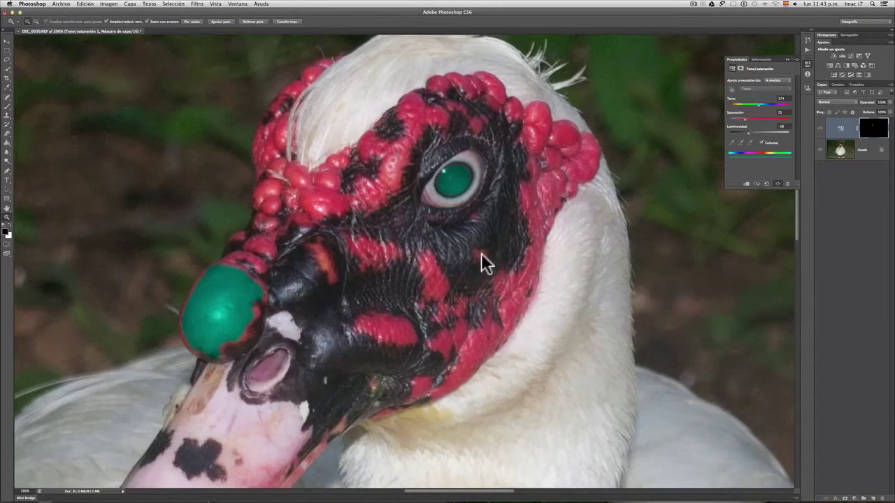
left_click_drag(758, 102, 769, 102)
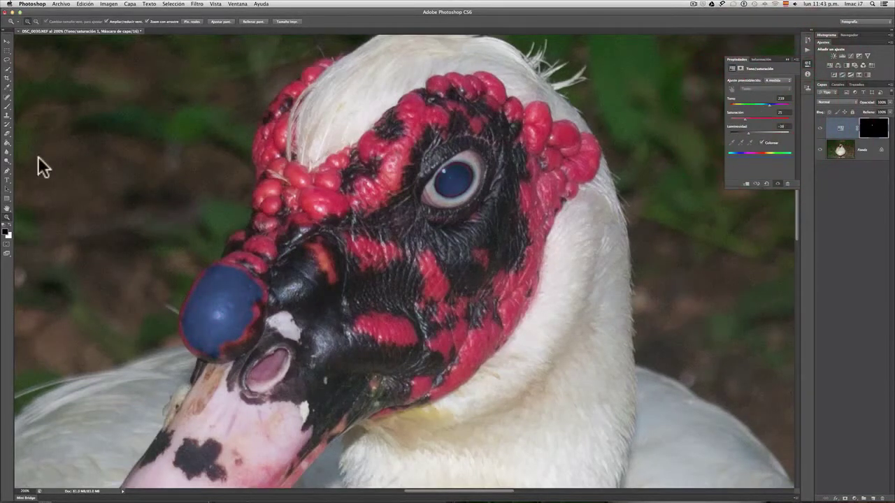
double_click(8, 209)
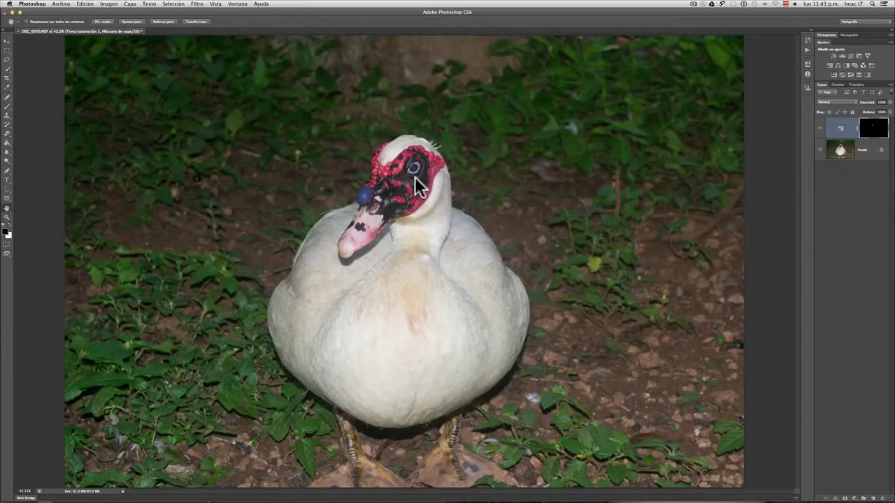
Step: Toggle the Hue/Saturation layer off and on to compare, then zoom to 300% on the eye
left_click(821, 128)
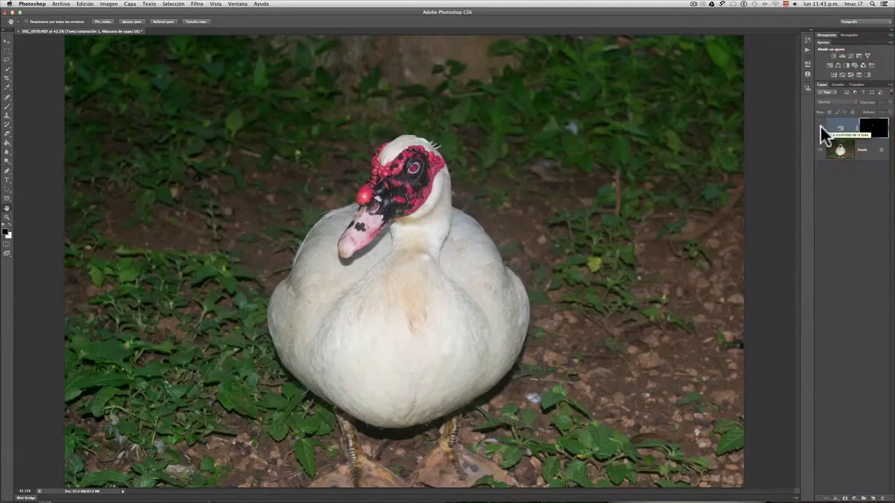
left_click(820, 127)
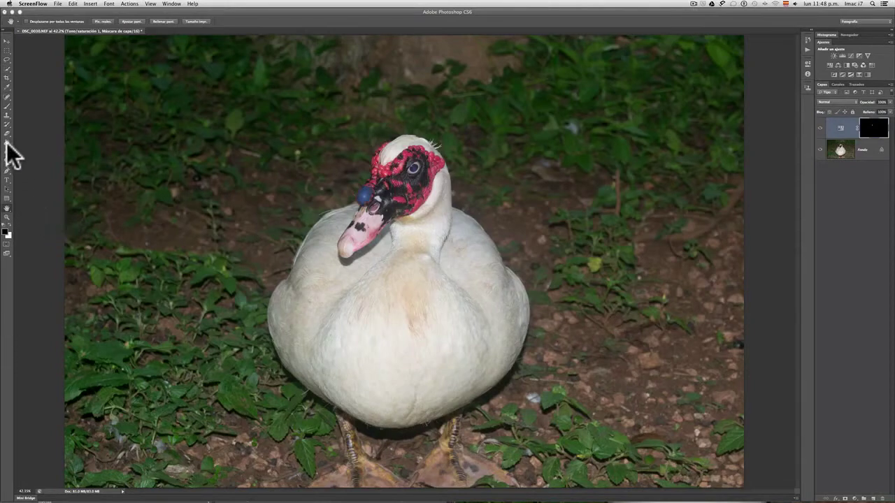
left_click(12, 218)
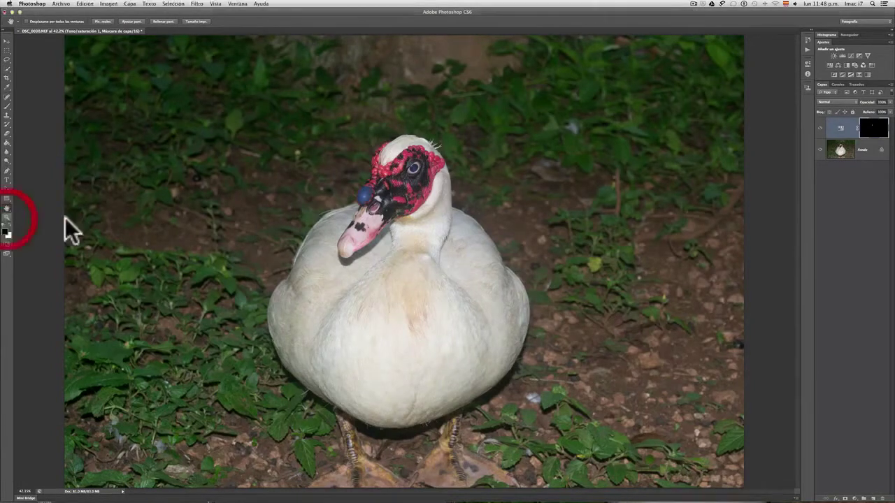
left_click(406, 175)
left_click(9, 218)
left_click(410, 172)
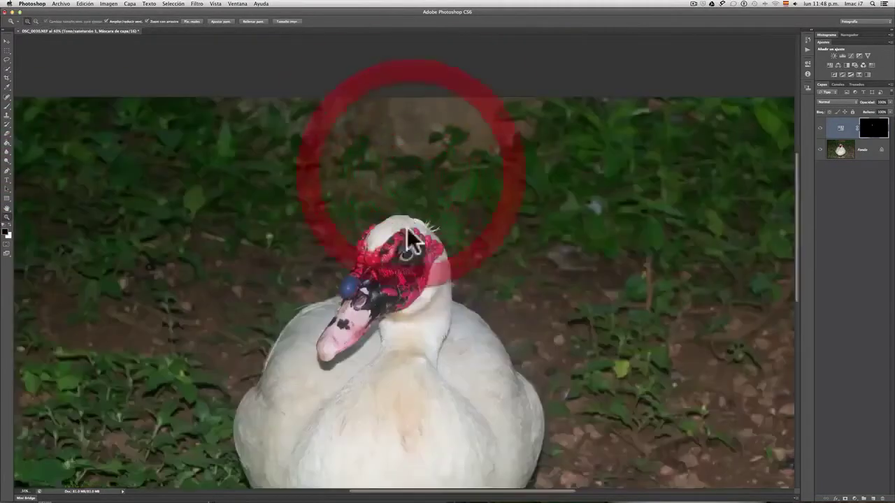
left_click(415, 285)
left_click(405, 262)
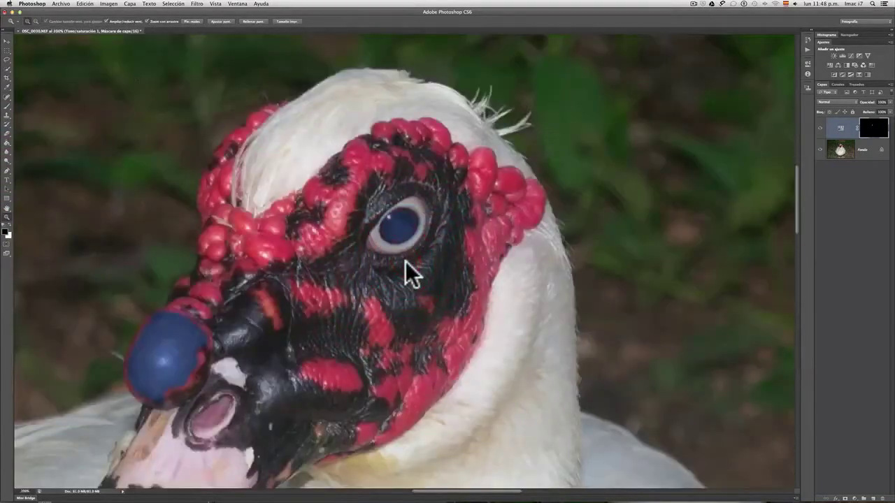
left_click(406, 261)
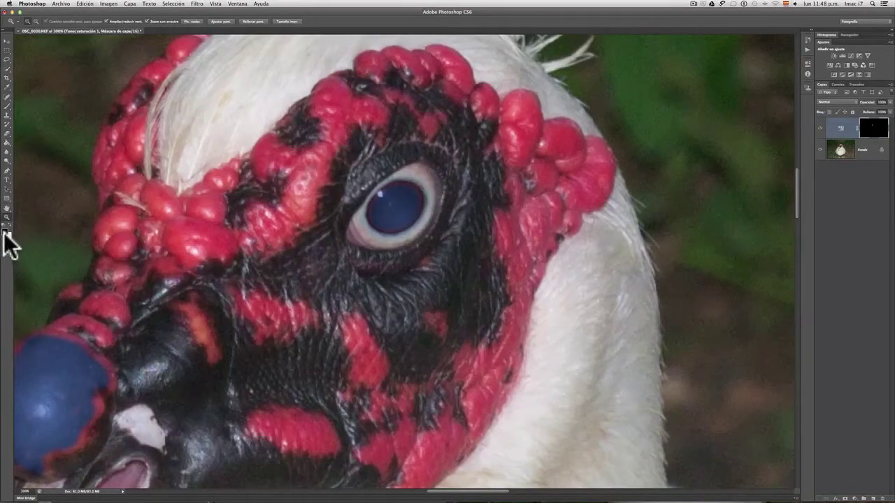
Step: Paint white on the Hue/Saturation mask over the duck's iris and the nose knob
key("x")
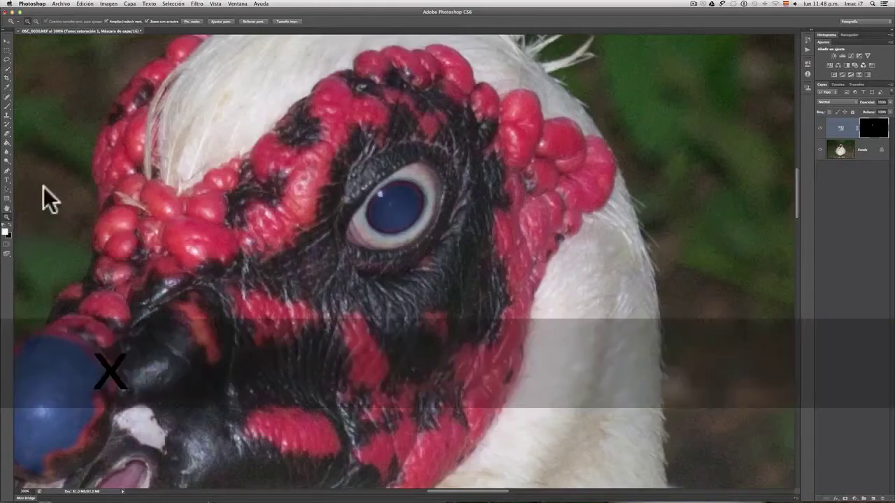
left_click(7, 106)
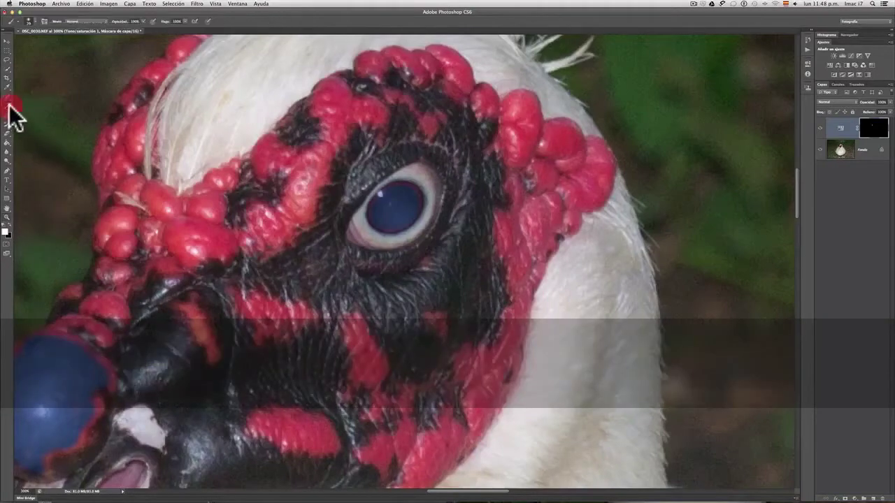
mouse_move(414, 202)
left_mouse_down()
mouse_move(412, 191)
mouse_move(387, 189)
mouse_move(373, 209)
left_mouse_up()
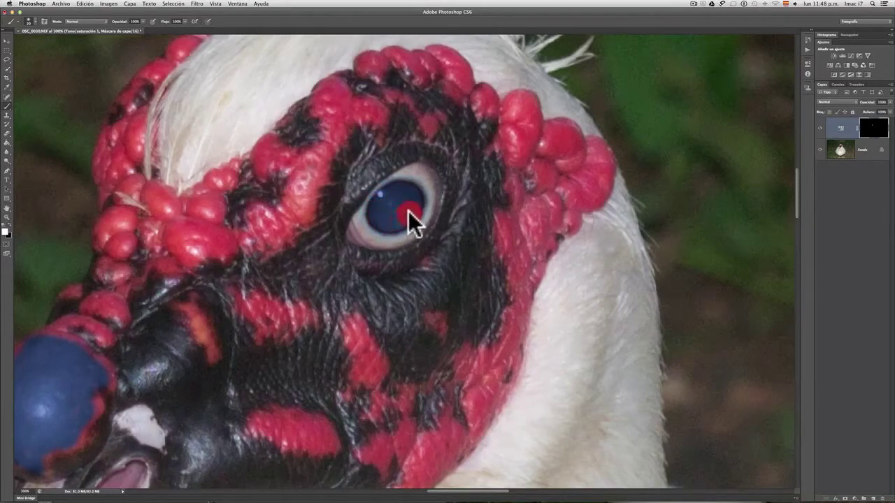
mouse_move(408, 212)
left_mouse_down()
mouse_move(412, 197)
mouse_move(402, 221)
left_mouse_up()
left_click_drag(216, 302, 396, 197)
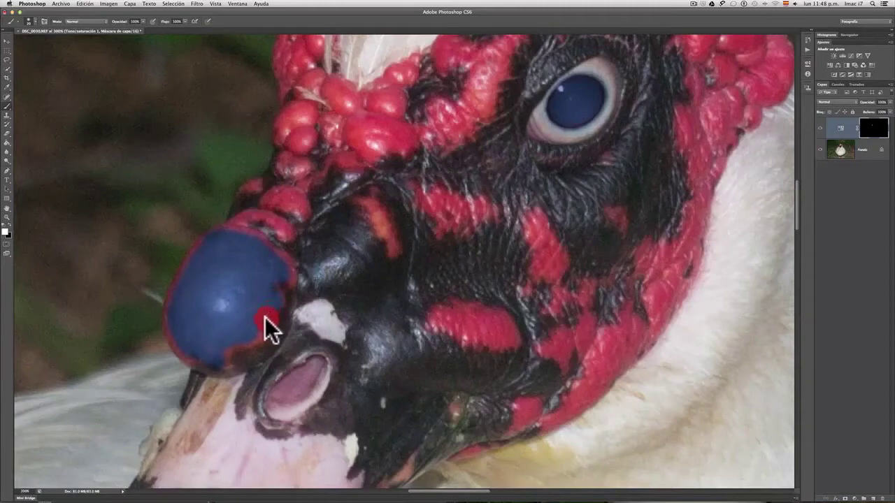
mouse_move(260, 324)
left_mouse_down()
mouse_move(223, 351)
mouse_move(212, 347)
left_mouse_up()
Step: Undo a stray stroke, extend blue along the knob's lower edge, then paint out overflow in black
left_click_drag(281, 287, 377, 312)
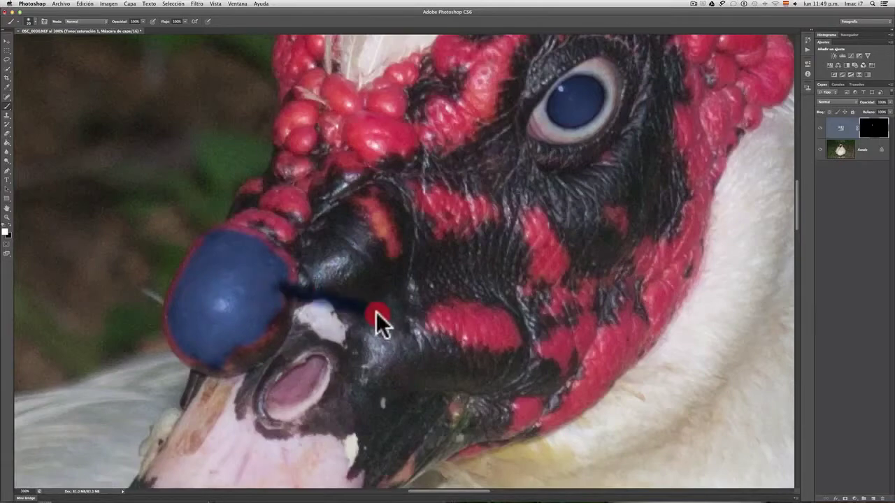
key("super+z")
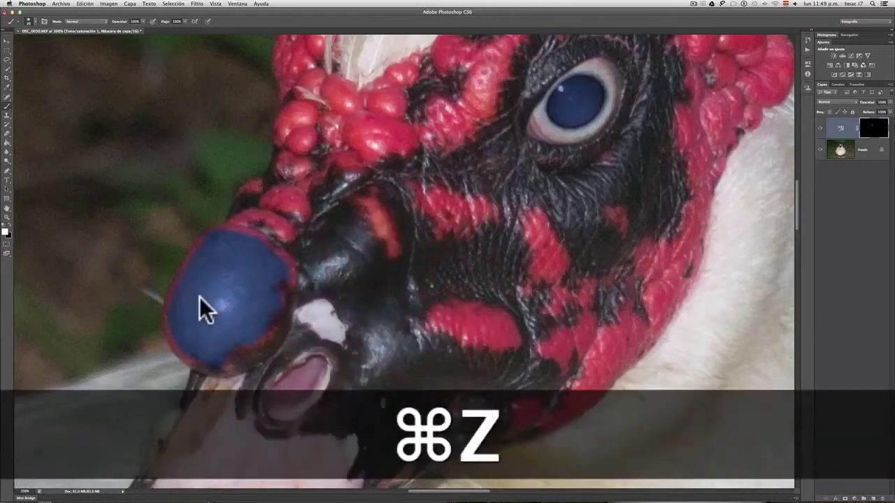
left_click_drag(178, 353, 140, 420)
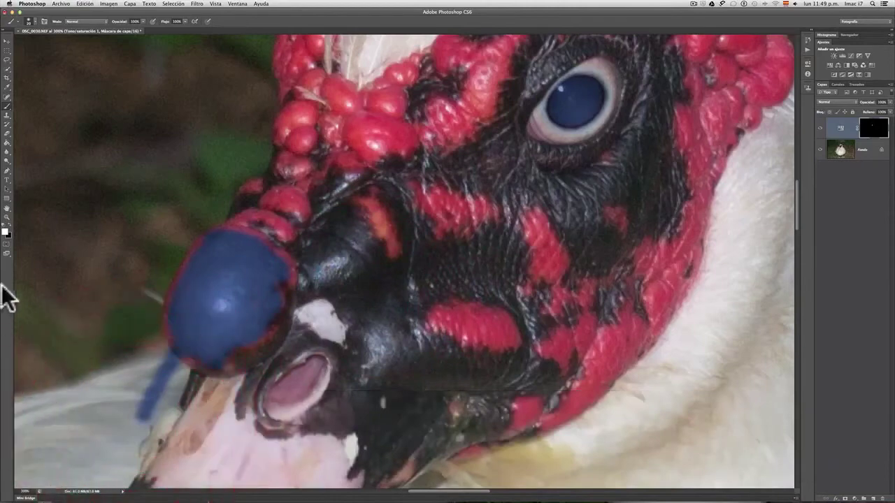
left_click(9, 231)
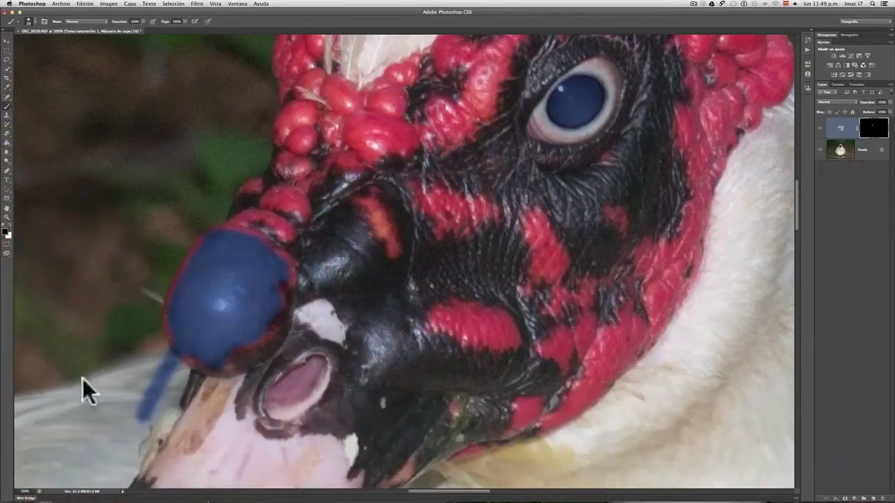
mouse_move(144, 415)
left_mouse_down()
mouse_move(158, 369)
mouse_move(154, 408)
left_mouse_up()
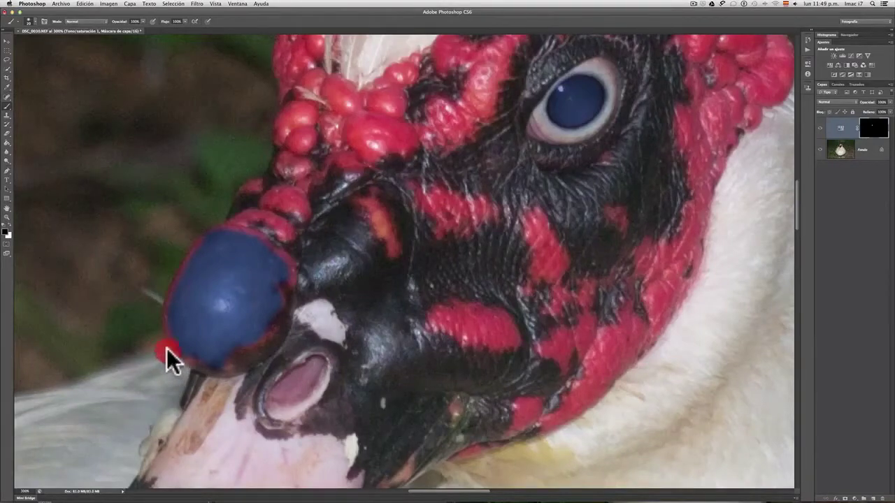
left_click_drag(178, 363, 163, 380)
Step: Fit the whole duck on screen and toggle the Hue/Saturation layer to compare red and blue knobs
double_click(9, 208)
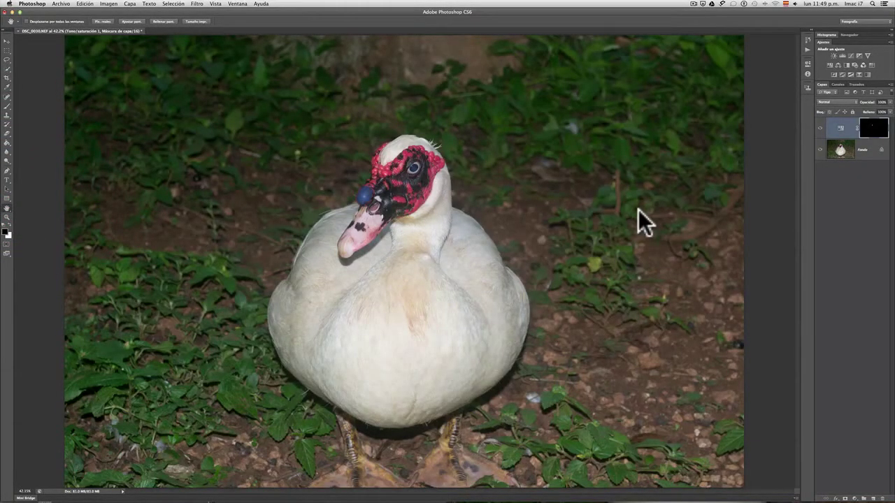
left_click(818, 126)
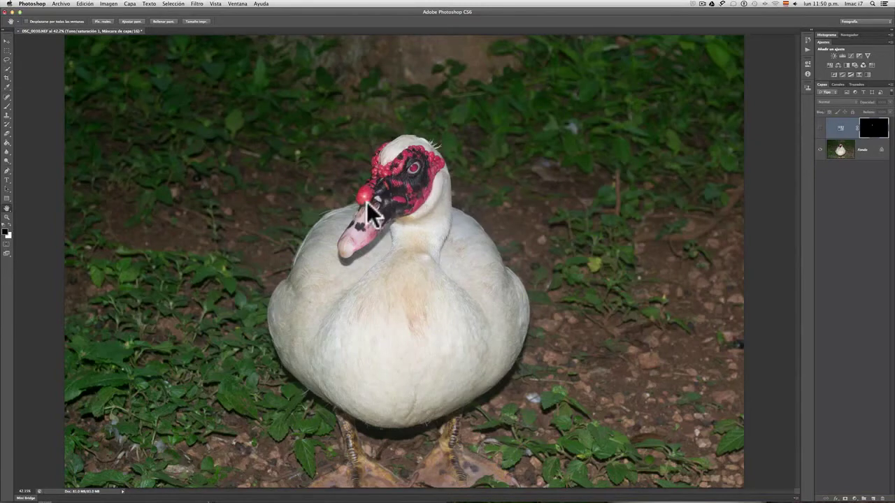
left_click(821, 128)
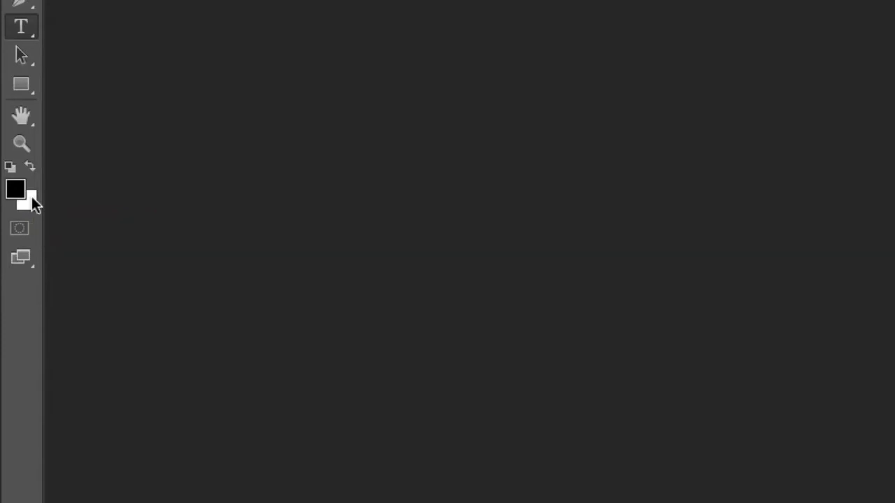
Step: Swap colours, set a bright red foreground, then darken it to black in the Color Picker
key("x")
key("x")
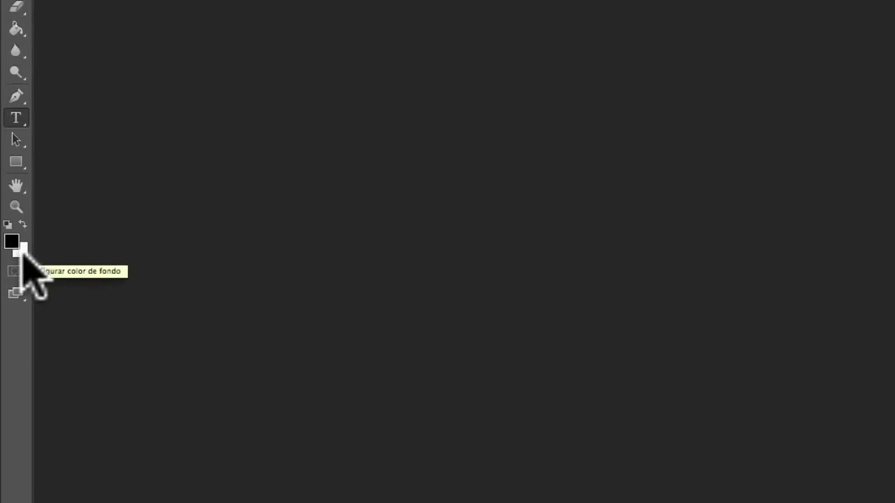
left_click(22, 252)
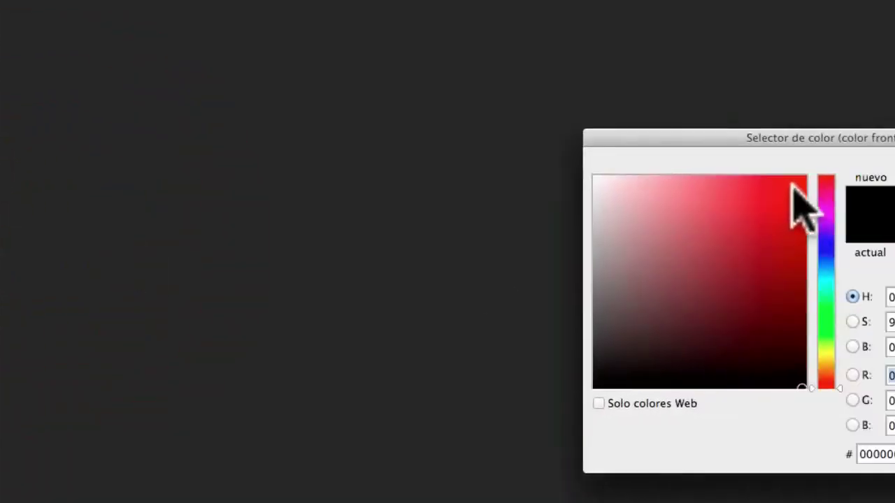
left_click(796, 188)
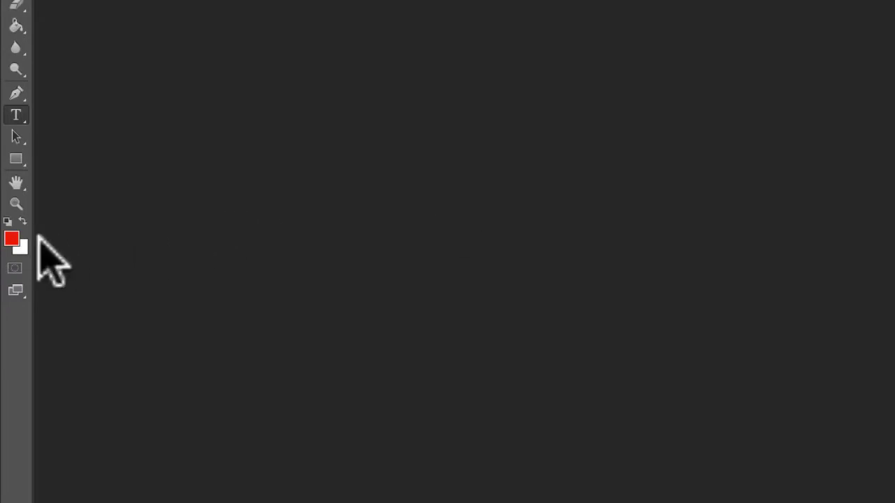
left_click(12, 240)
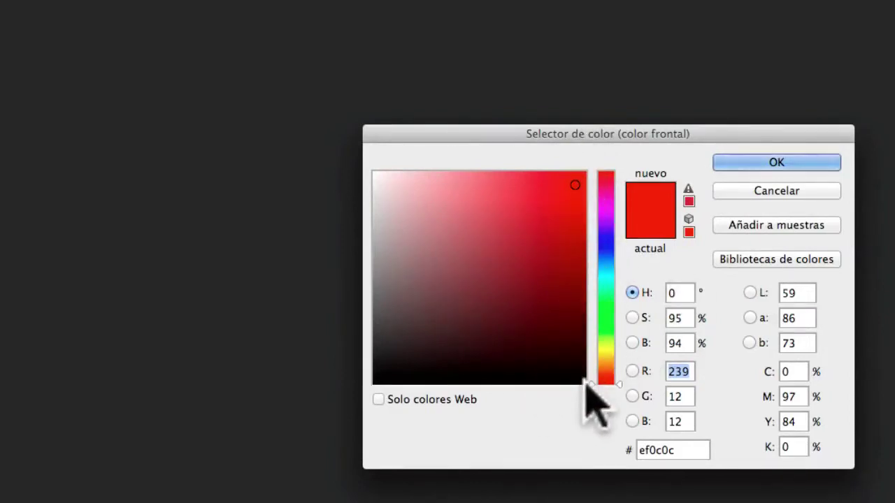
left_click_drag(569, 189, 578, 384)
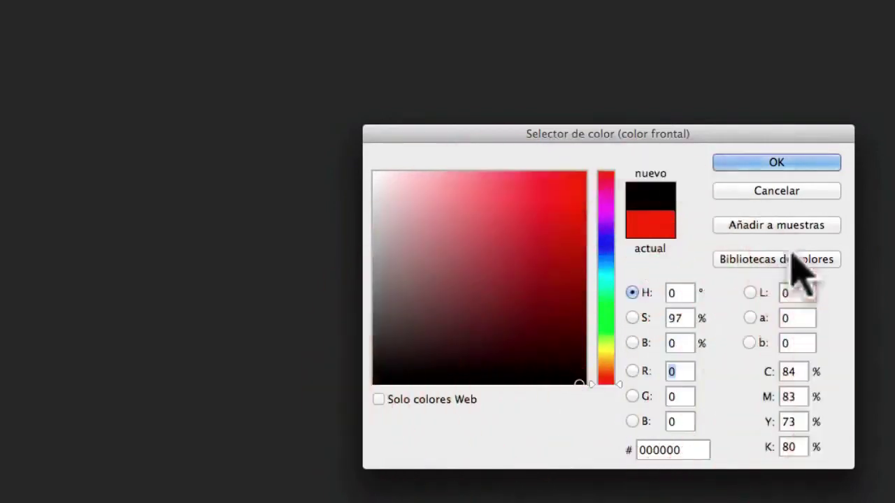
left_click(773, 161)
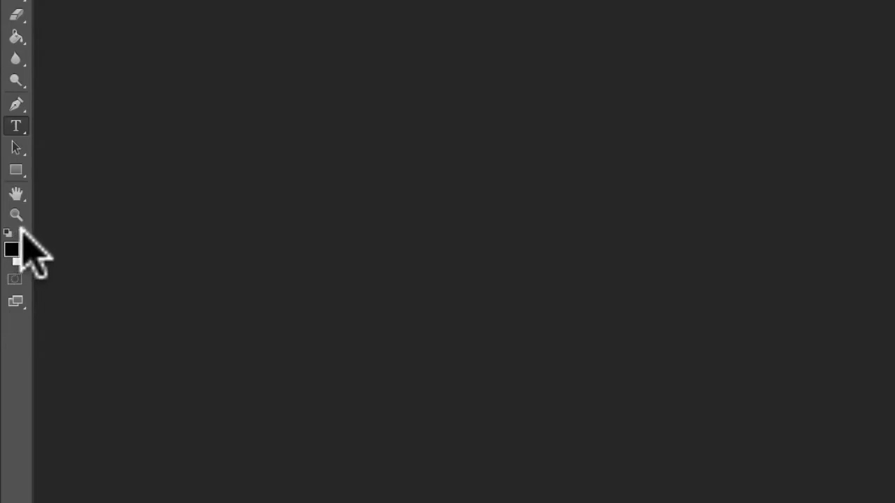
Step: Restore the default black and white colours, swap them twice, and bring up the Archivo menu
left_click(21, 229)
left_click(22, 230)
left_click(21, 229)
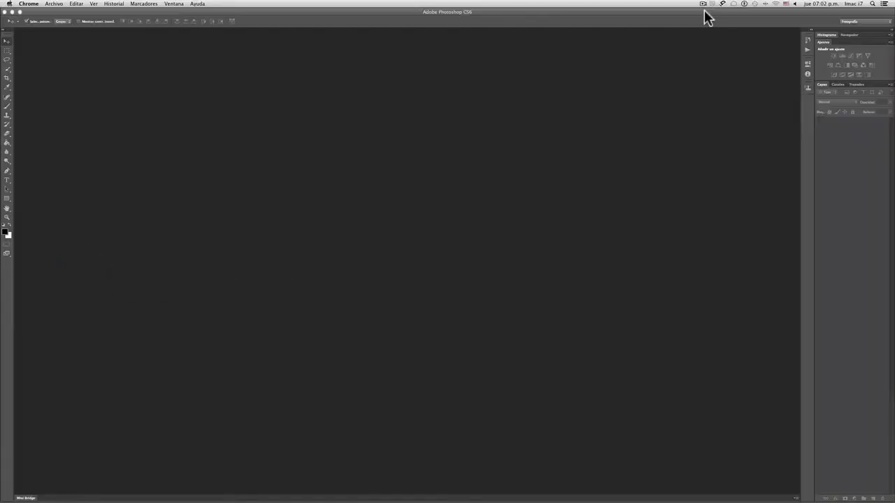
left_click(545, 14)
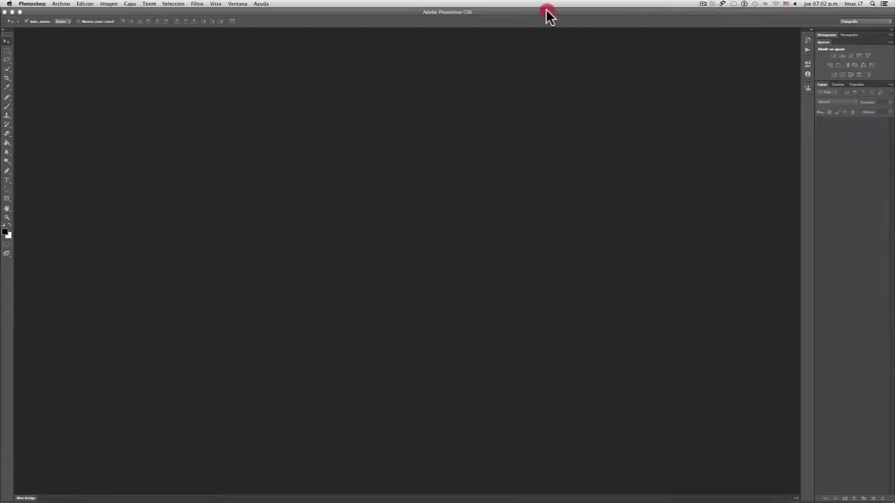
left_click(61, 3)
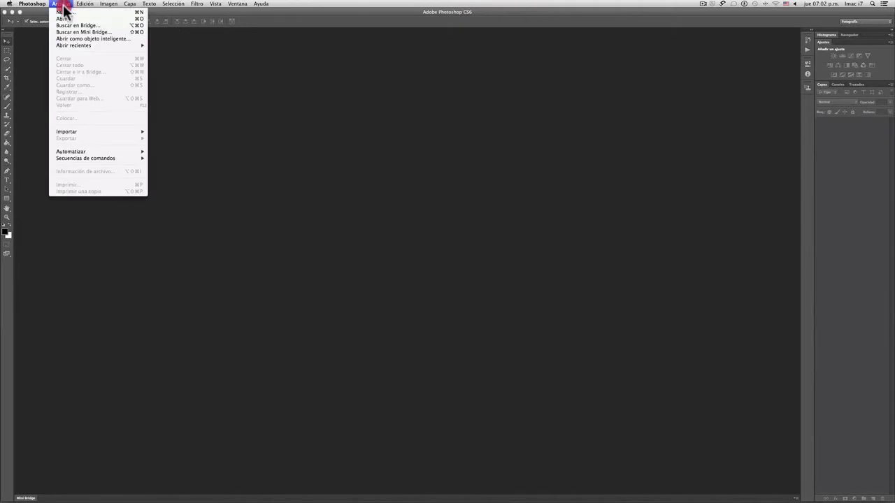
Step: In maximized Bridge, go to Captura/Edicion > Lightroom 4 > Fotografías > PSD and select Flor con corazon y diamante.psd
left_click(64, 27)
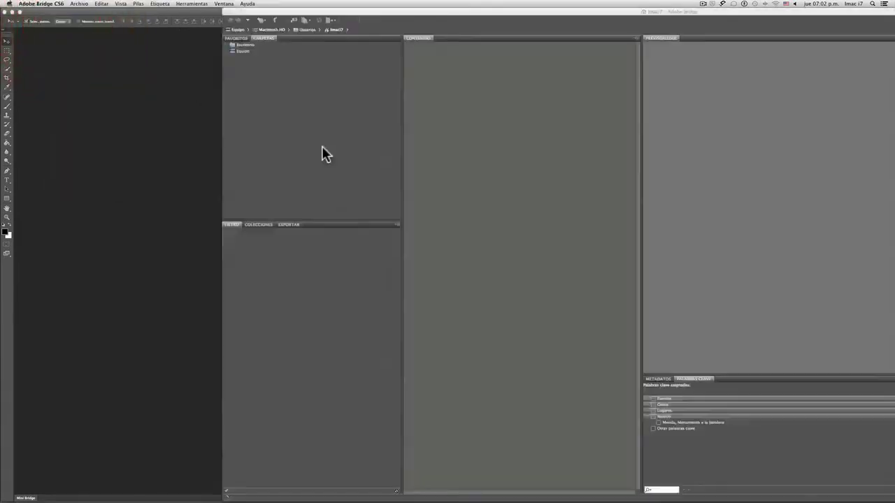
double_click(503, 16)
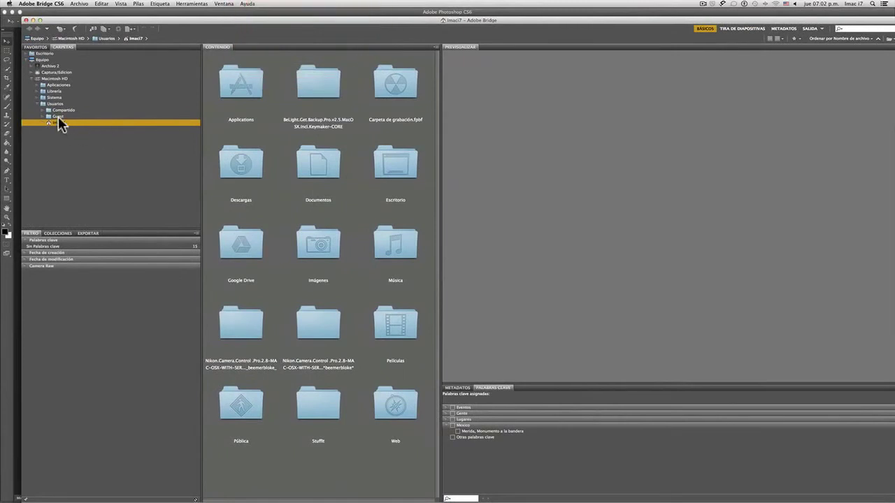
left_click(32, 73)
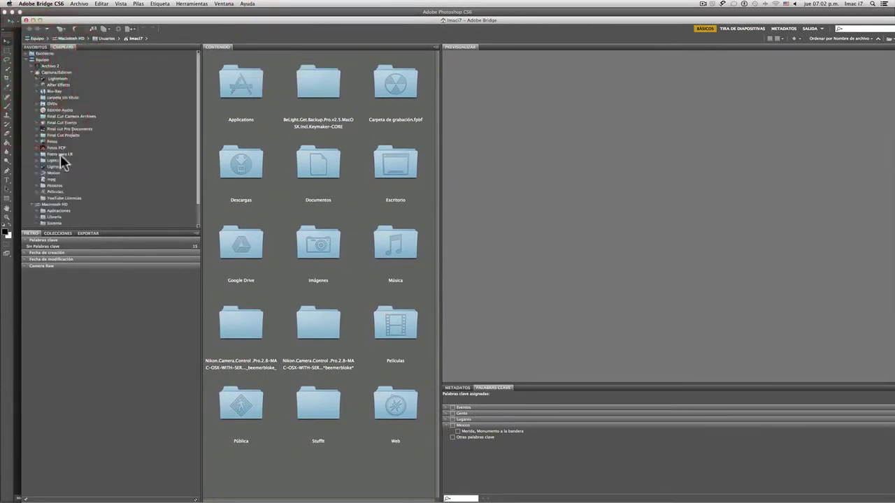
scroll(66, 163, "down", 5)
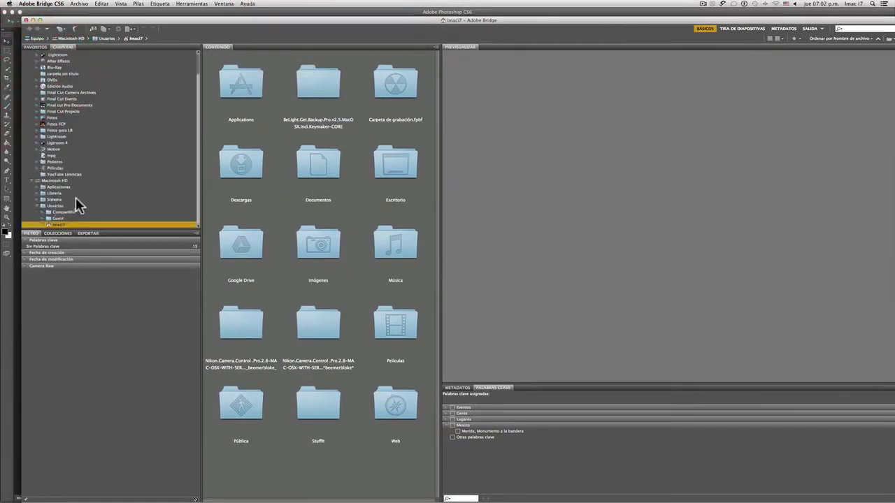
left_click(37, 143)
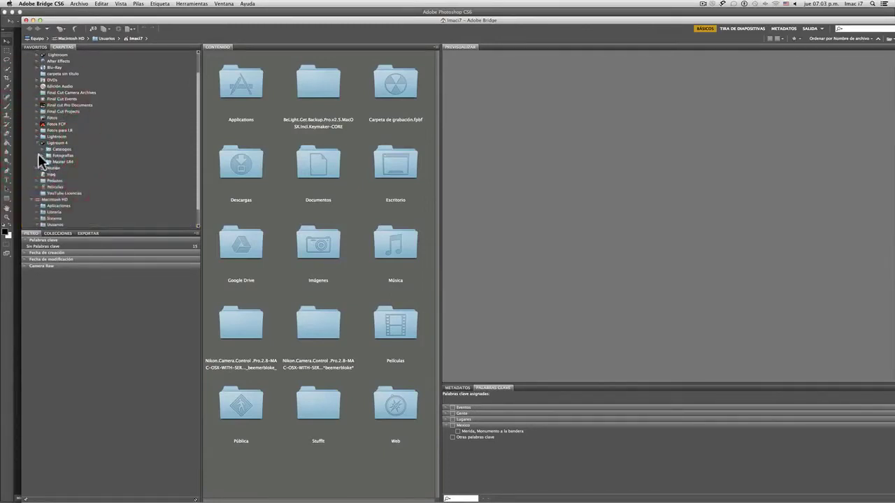
left_click(41, 154)
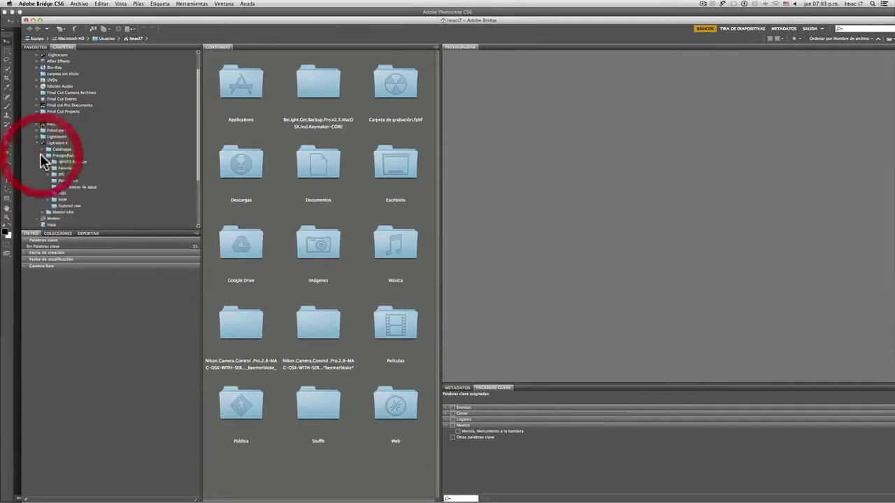
left_click(68, 194)
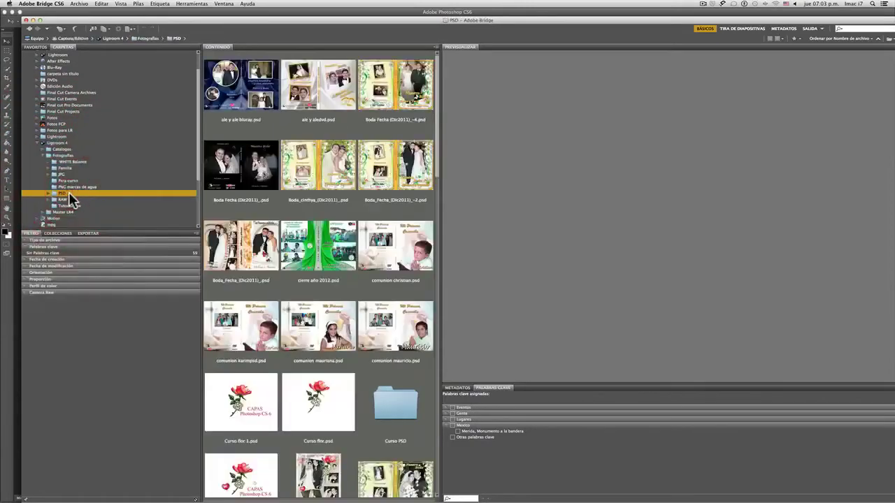
scroll(337, 282, "down", 5)
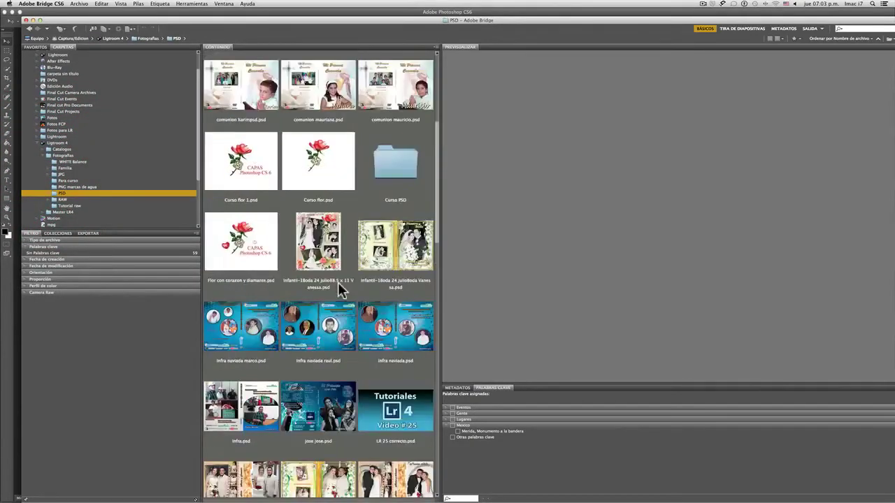
left_click(252, 261)
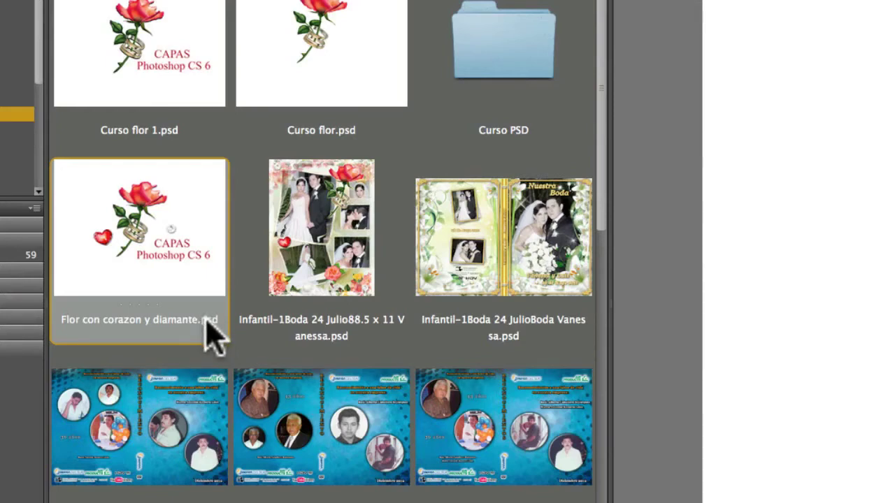
Step: Open Flor con corazon y diamante.psd in Photoshop and bring up the Tamaño de imagen dialog
double_click(123, 280)
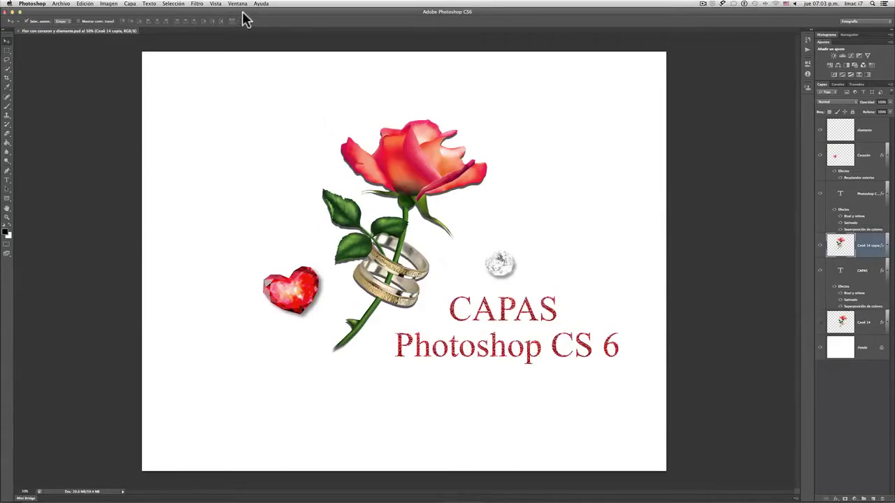
left_click(108, 3)
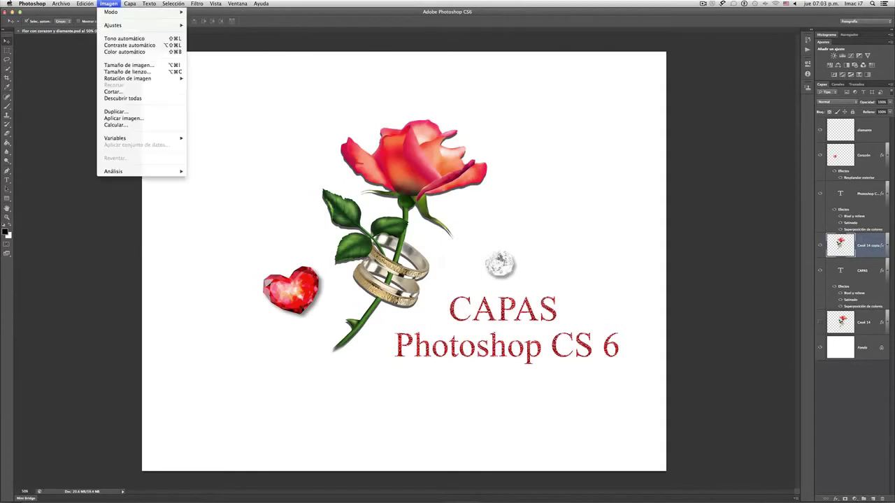
mouse_move(125, 24)
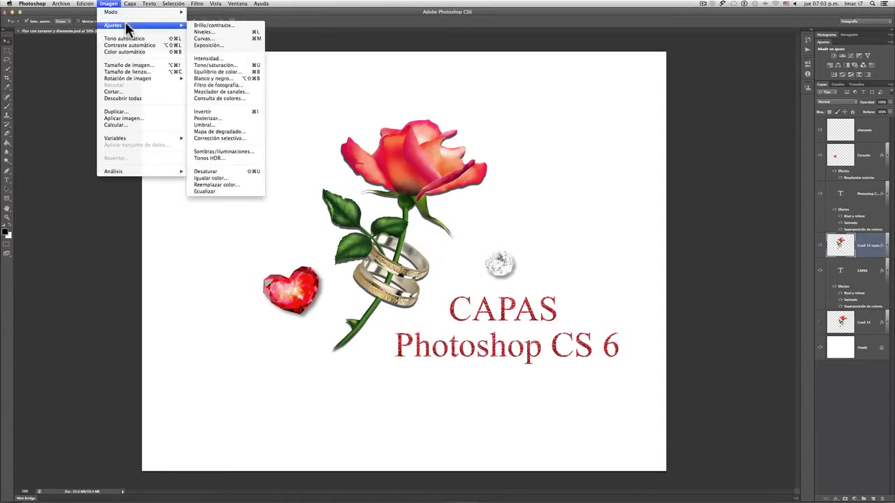
left_click(130, 65)
left_click_drag(401, 109, 608, 89)
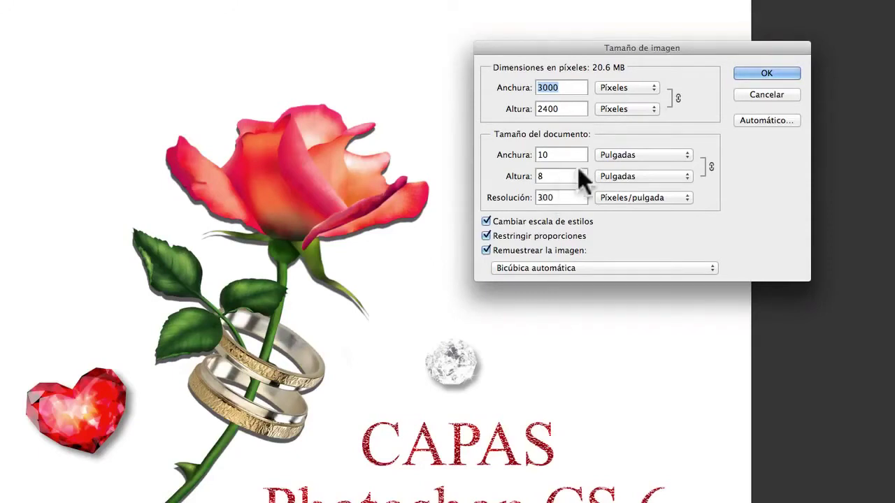
Step: Keep inches and enter width 20 and height 24, giving 30 × 24 inches (9000 × 7200 px)
left_click(618, 155)
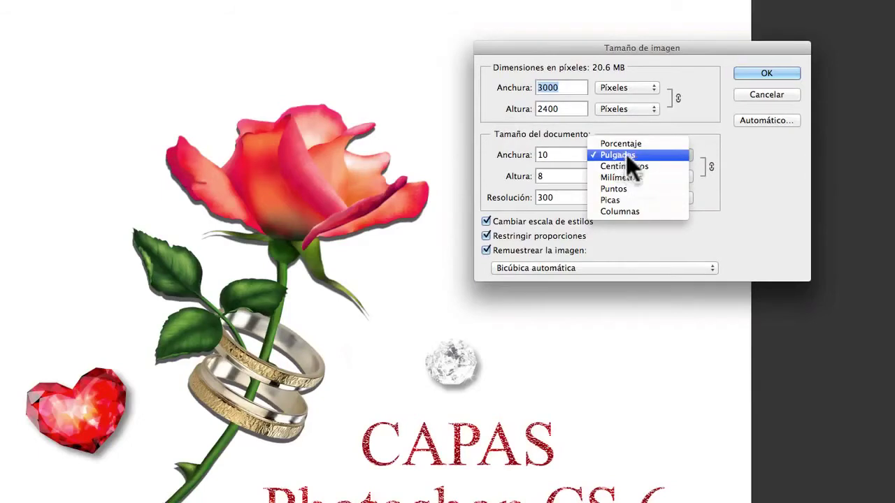
left_click(628, 154)
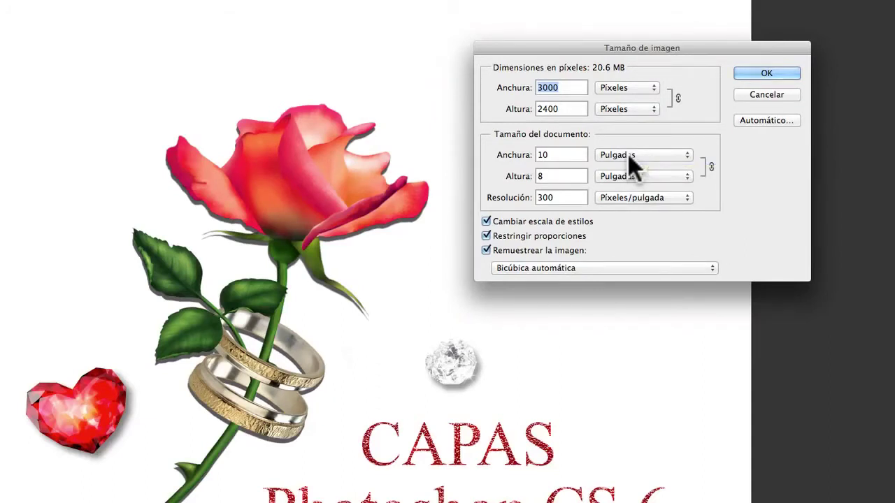
double_click(535, 156)
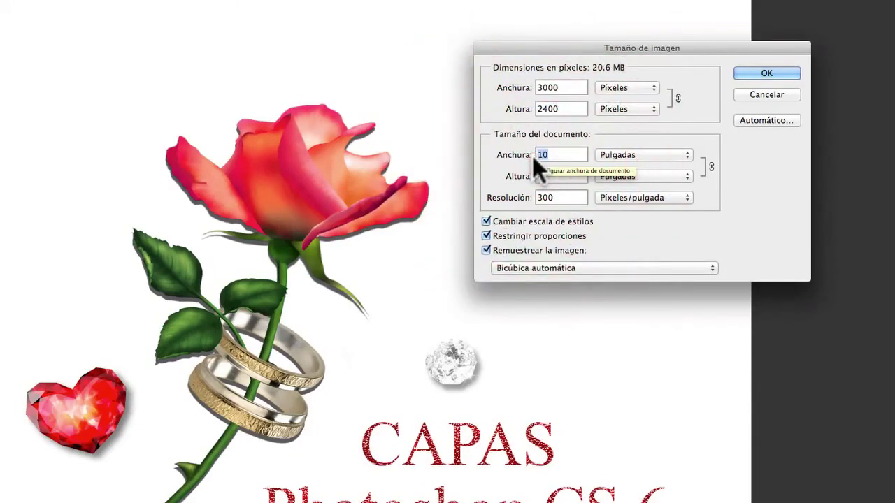
type("200")
key("BackSpace")
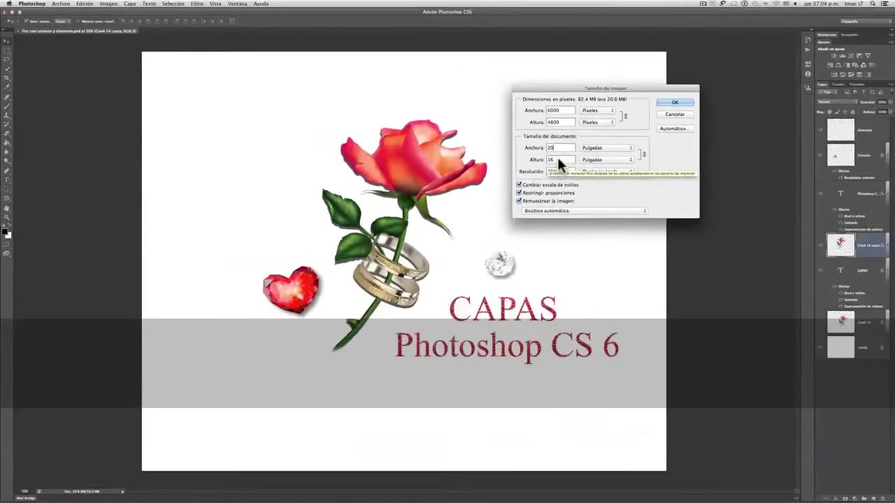
left_click(519, 174)
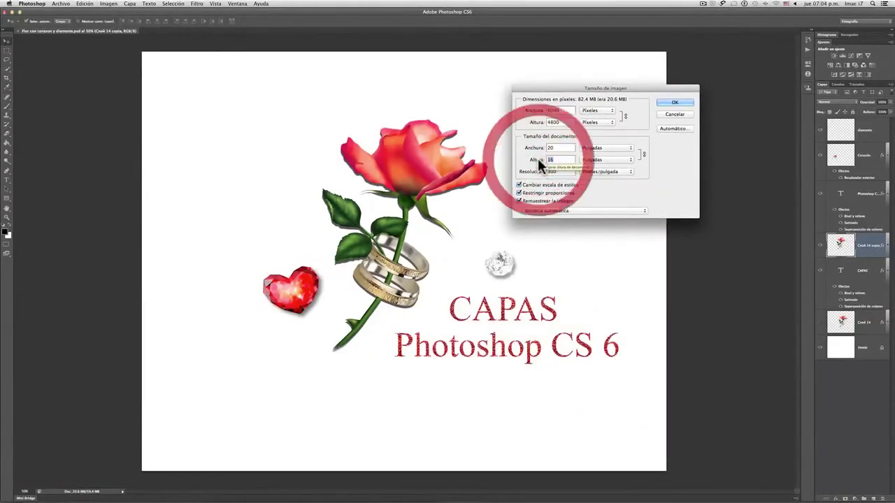
type("24")
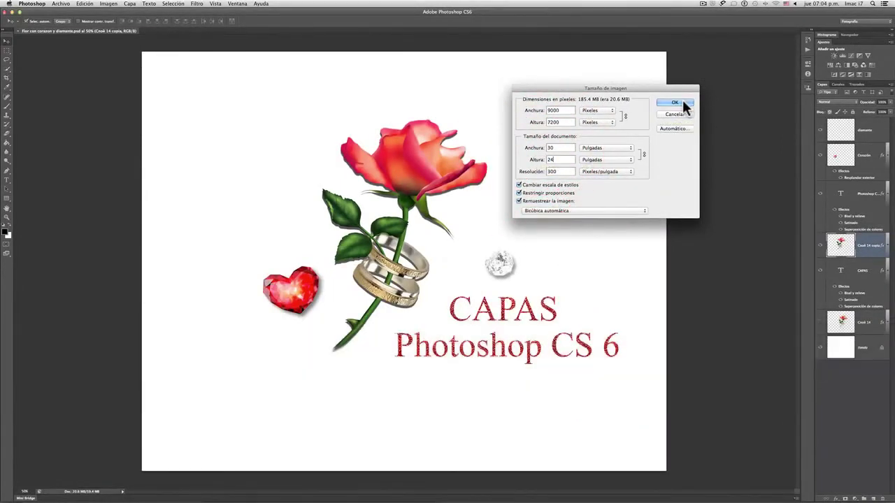
Step: Apply the 30 × 24 inch resize and zoom in and out to view the whole image
left_click(683, 102)
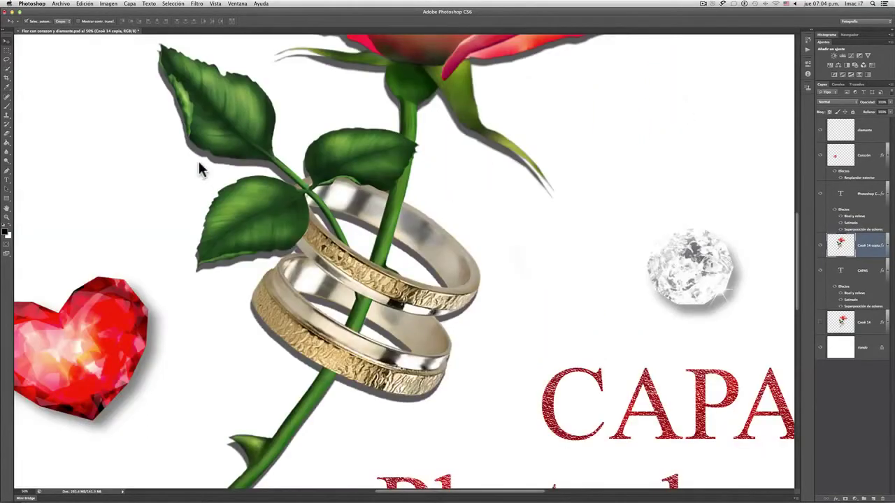
scroll(199, 169, "up", 5)
scroll(199, 169, "down", 8)
scroll(200, 169, "up", 5)
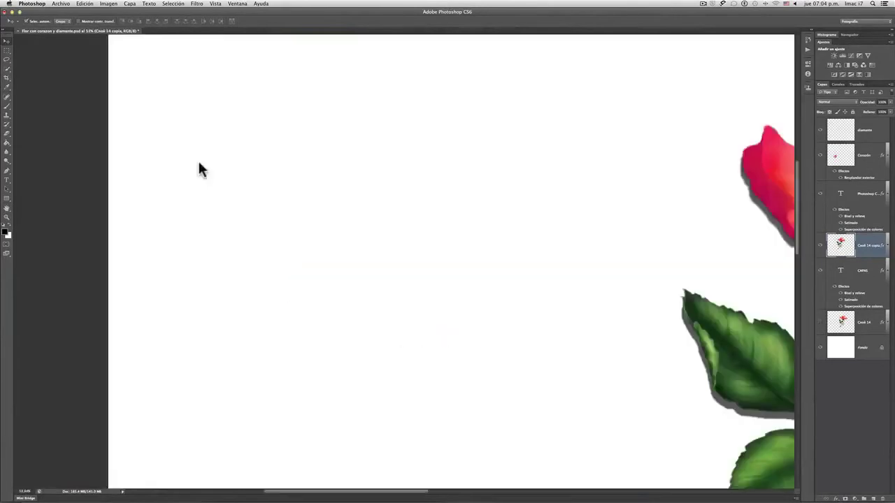
scroll(199, 169, "down", 5)
scroll(200, 169, "up", 2)
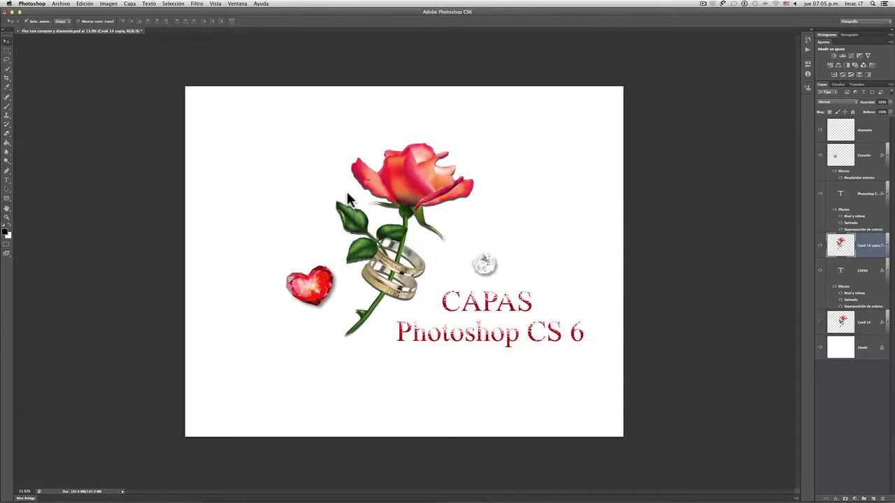
Step: In Tamaño de imagen, try width 8 and height 10 inches with proportions constrained
left_click(109, 3)
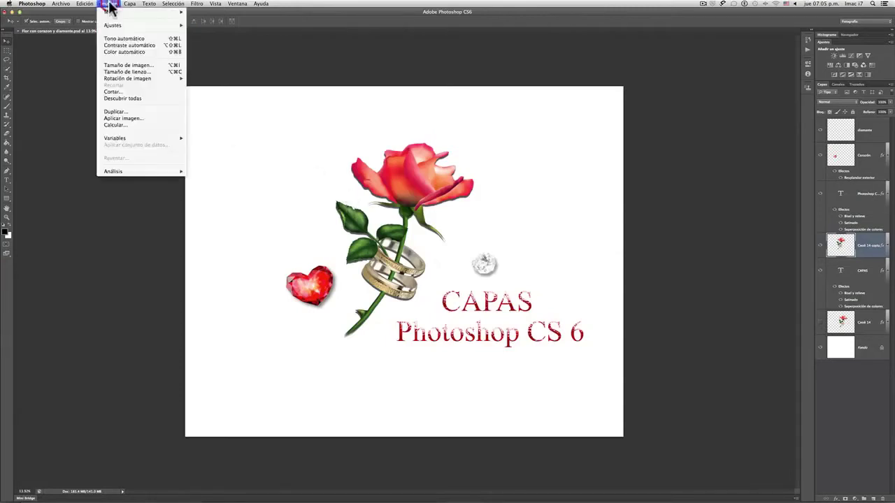
left_click(132, 65)
left_click(531, 148)
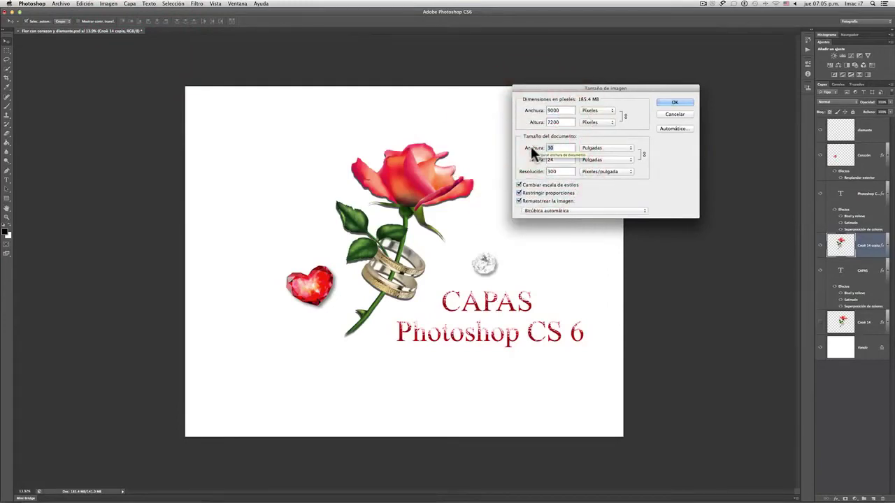
type("8")
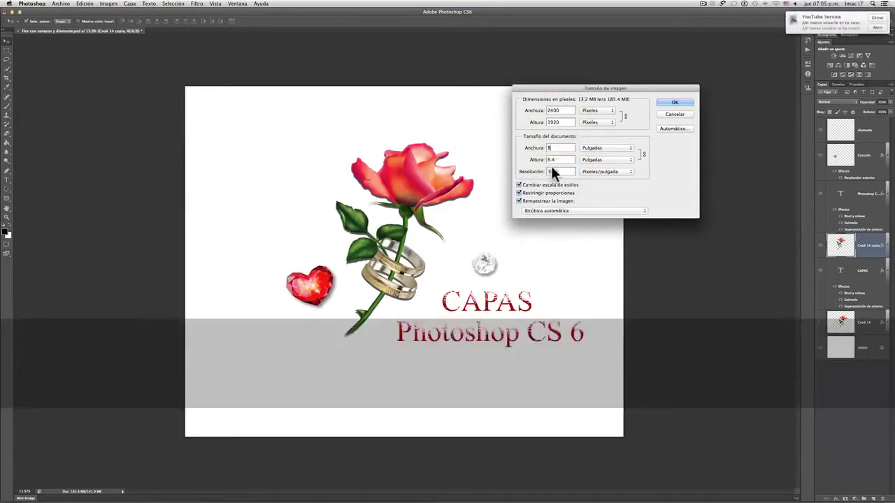
left_click(535, 159)
type("1")
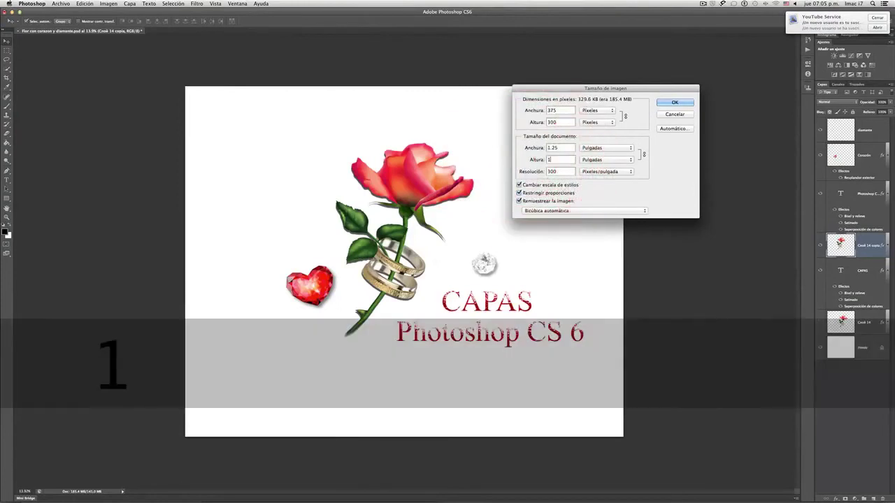
type("0")
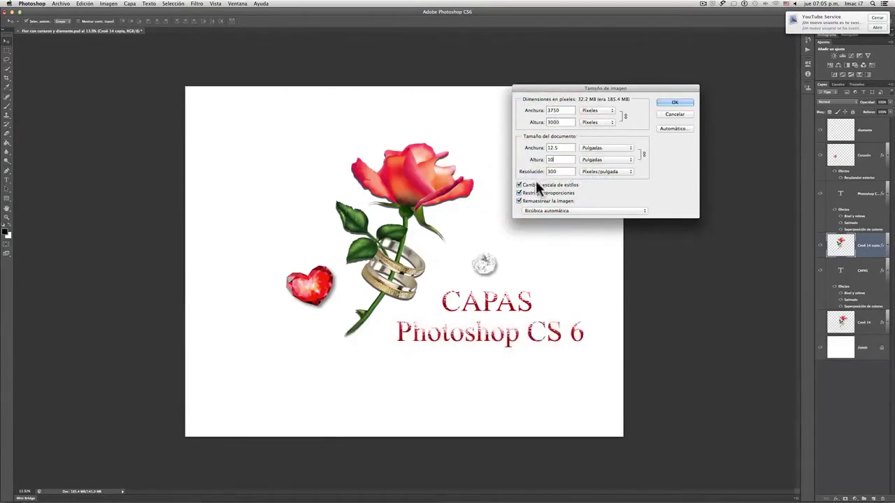
Step: Uncheck Restringir proporciones, set width 8 with height 10 inches, and apply
left_click(519, 193)
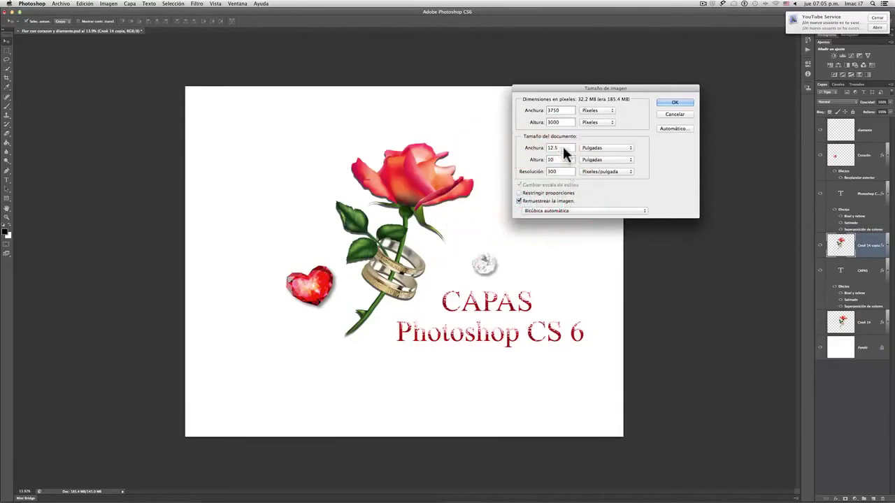
left_click(521, 147)
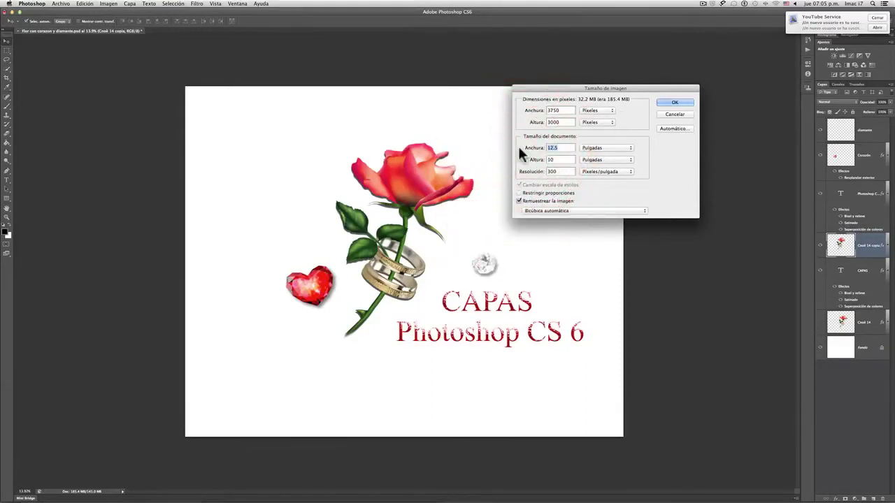
type("8")
left_click(675, 102)
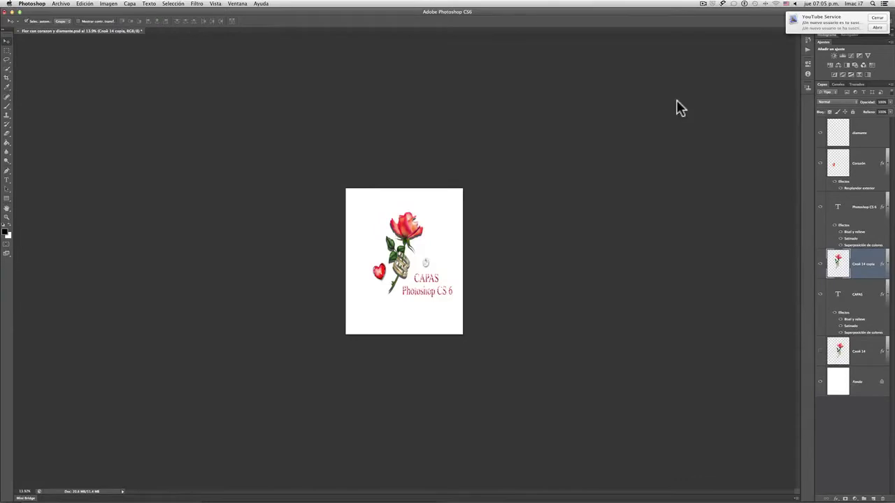
Step: Close the resized document without saving and reopen Flor con corazon y diamante.psd from Bridge
left_click(18, 31)
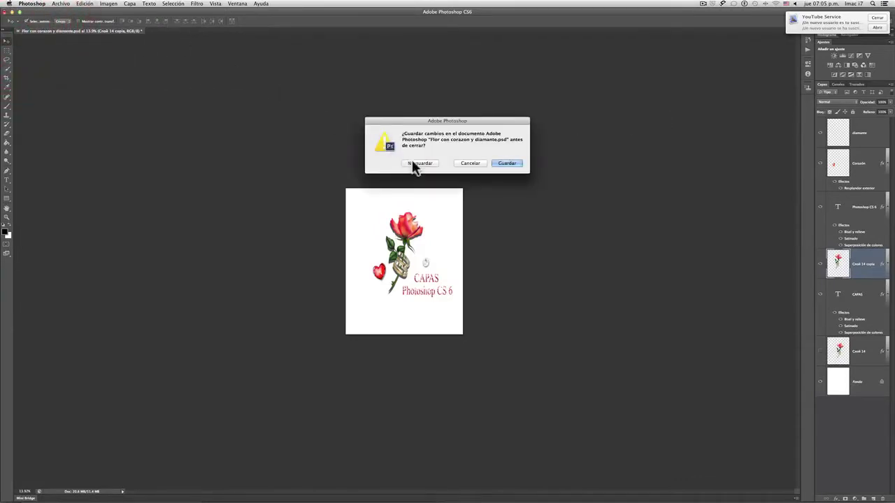
left_click(413, 163)
left_click(64, 5)
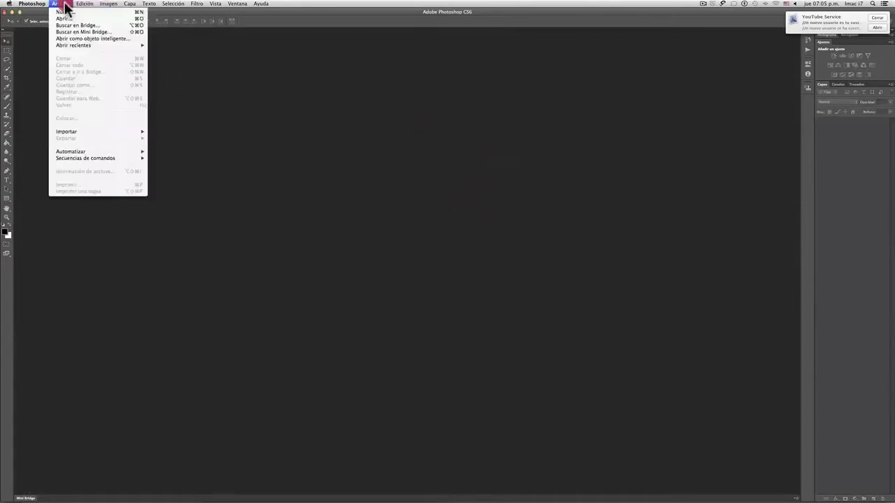
left_click(66, 25)
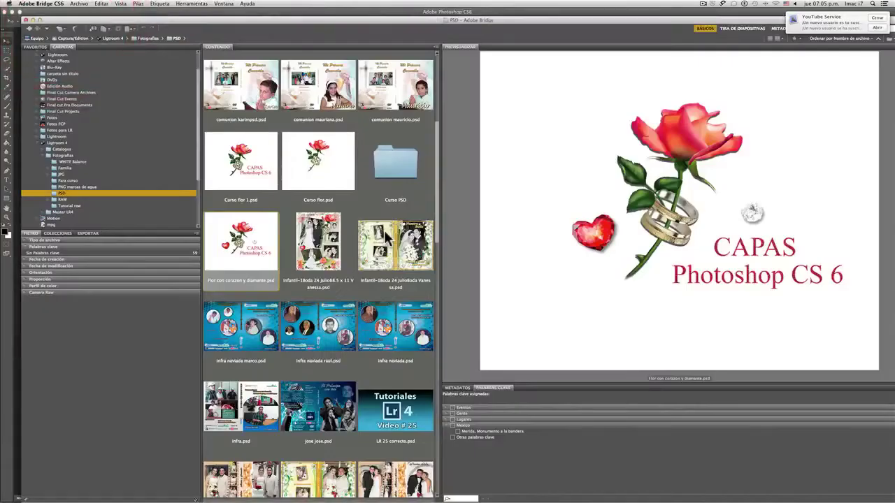
double_click(263, 257)
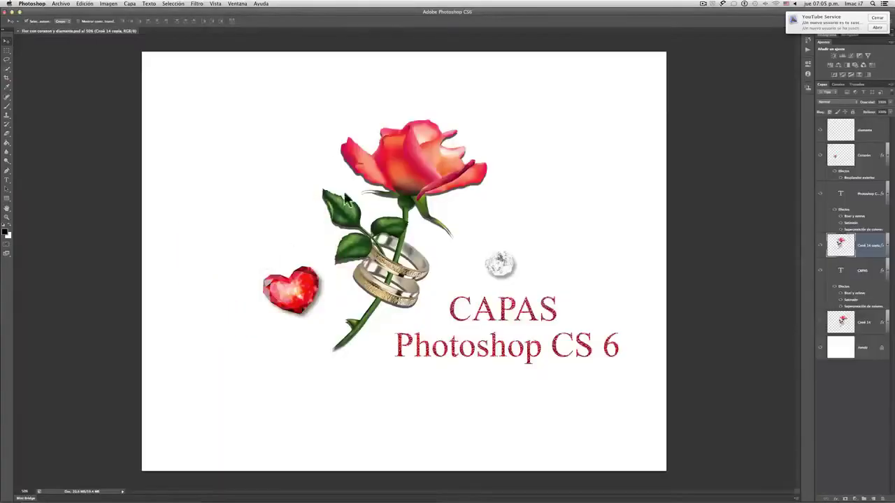
Step: Confirm Tamaño de imagen shows the original 3000 × 2400 pixels, cancel, and dismiss the notification
left_click(109, 4)
mouse_move(124, 28)
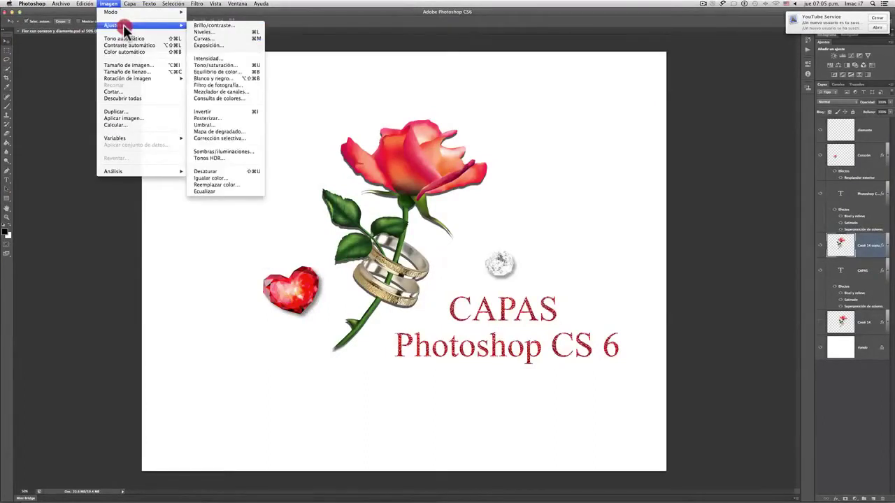
left_click(144, 65)
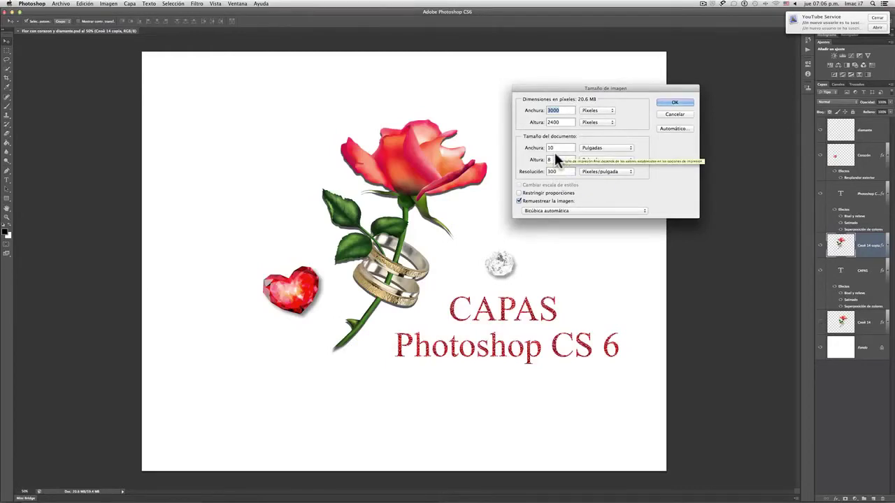
left_click(662, 114)
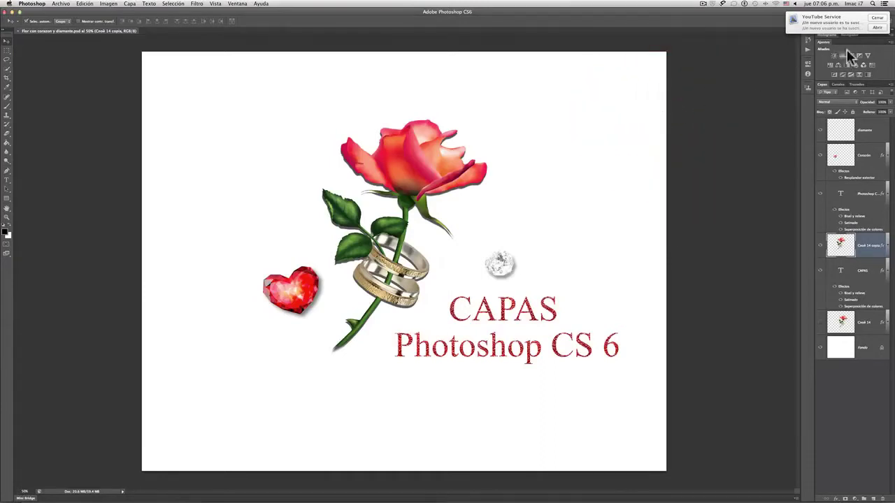
left_click(877, 18)
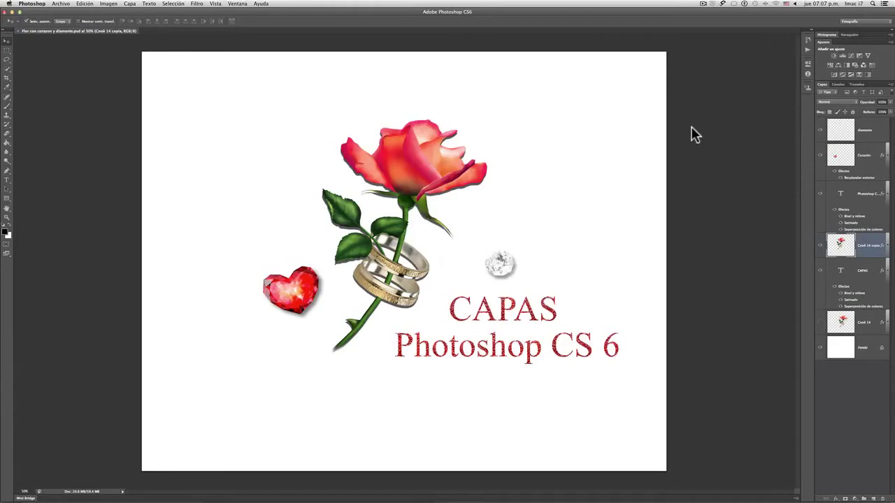
Step: Save the rose composition as a JPEG copy at quality 12 (Máxima)
left_click(61, 4)
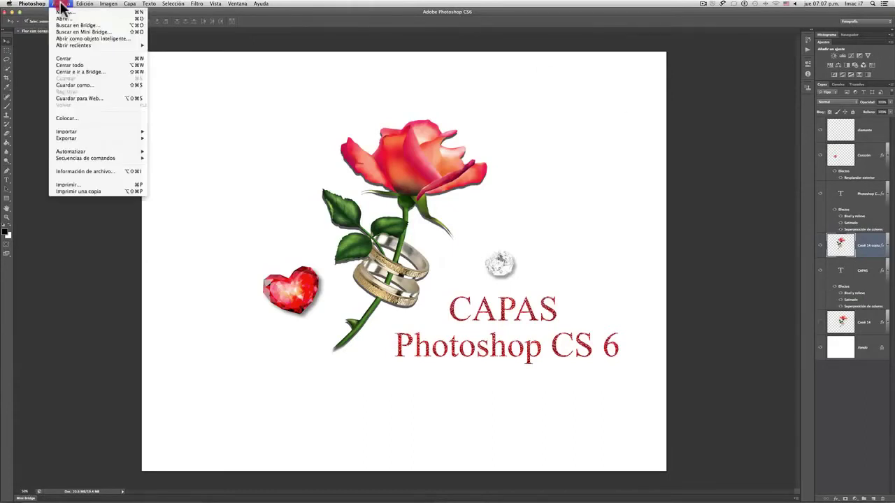
left_click(86, 85)
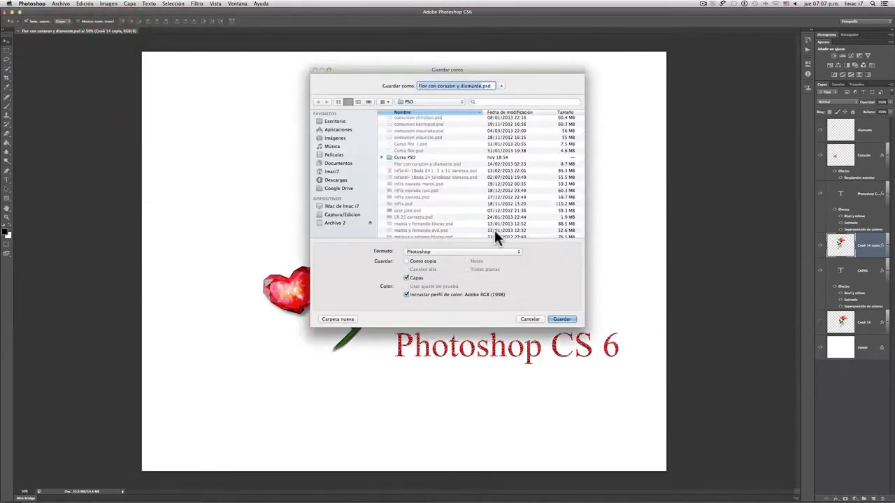
left_click(451, 251)
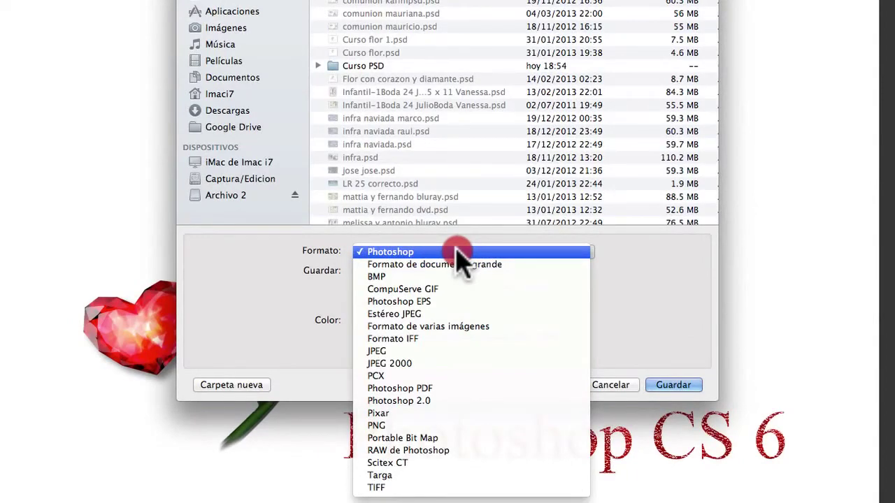
left_click(455, 250)
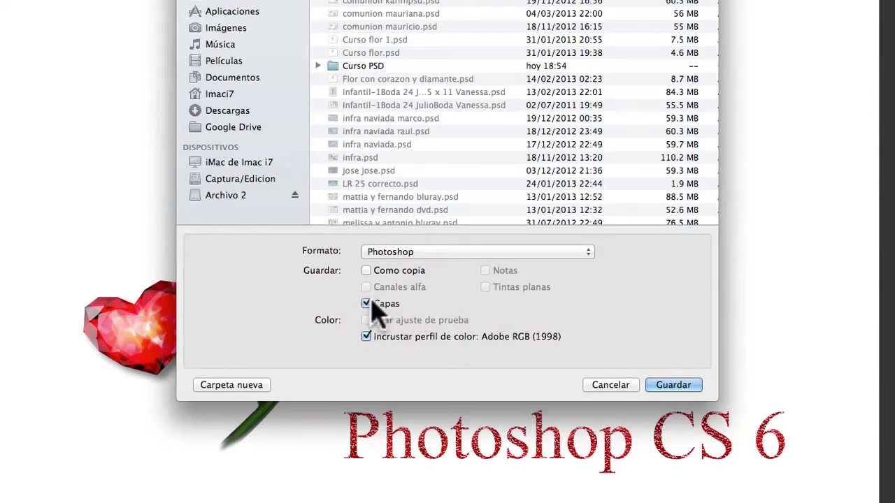
left_click(450, 253)
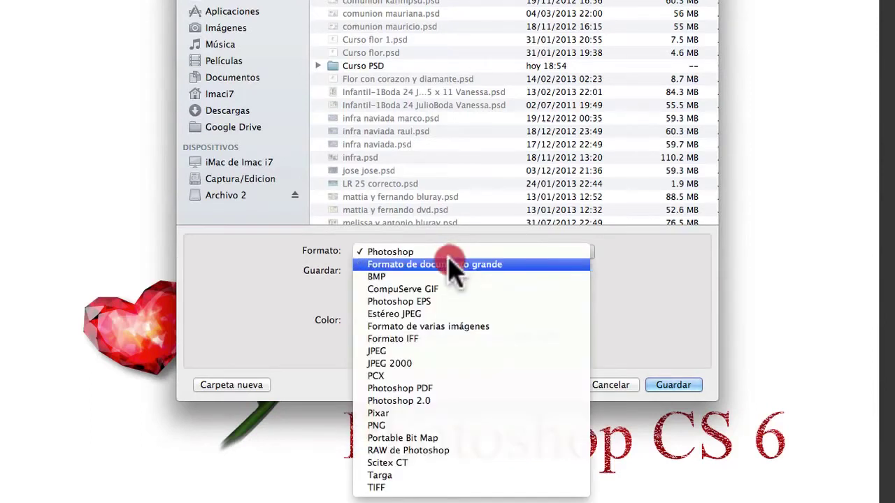
left_click(472, 352)
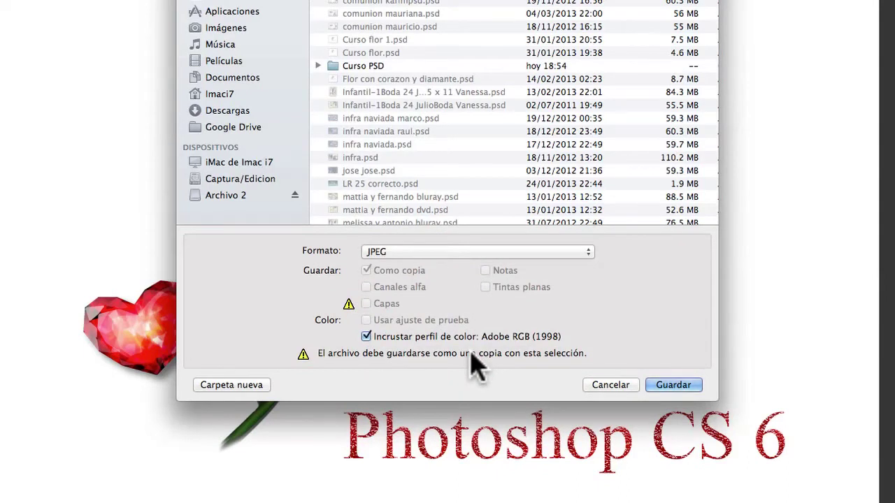
left_click(482, 253)
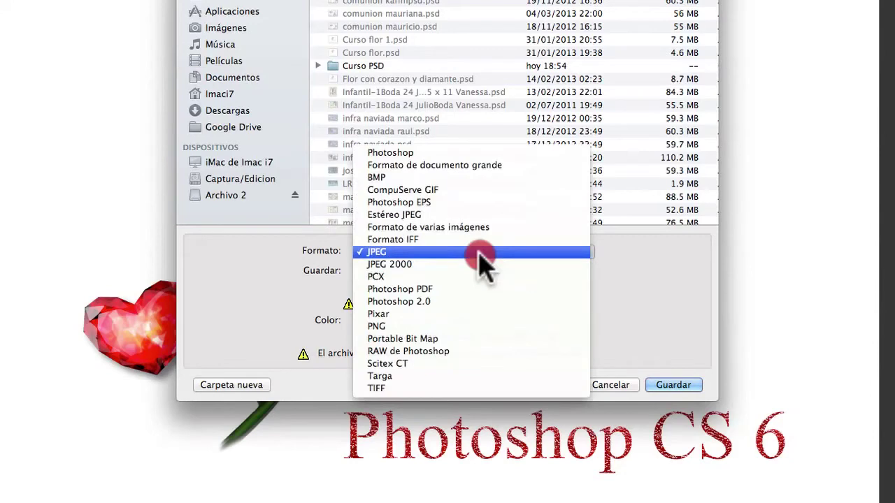
left_click(484, 327)
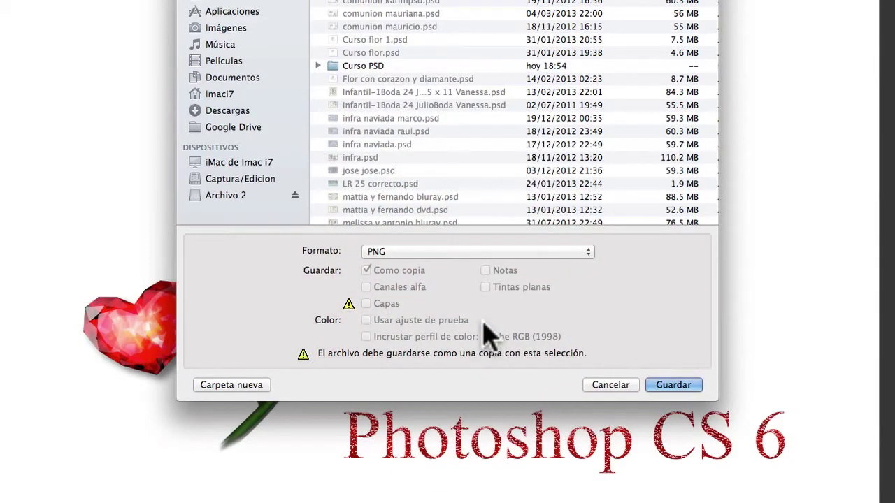
left_click(449, 254)
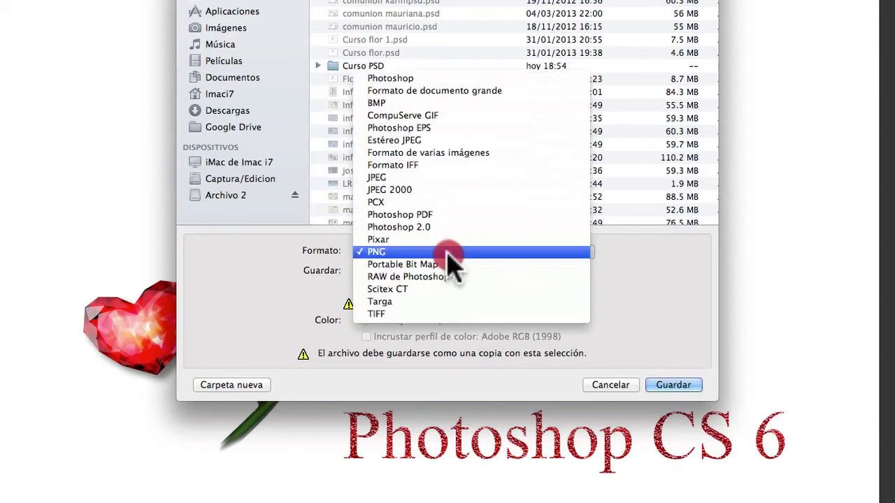
left_click(447, 177)
left_click(671, 385)
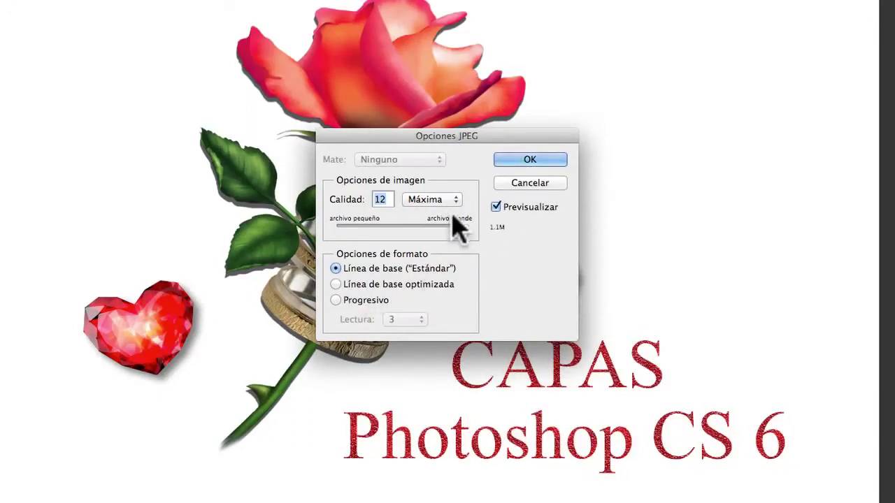
left_click(533, 160)
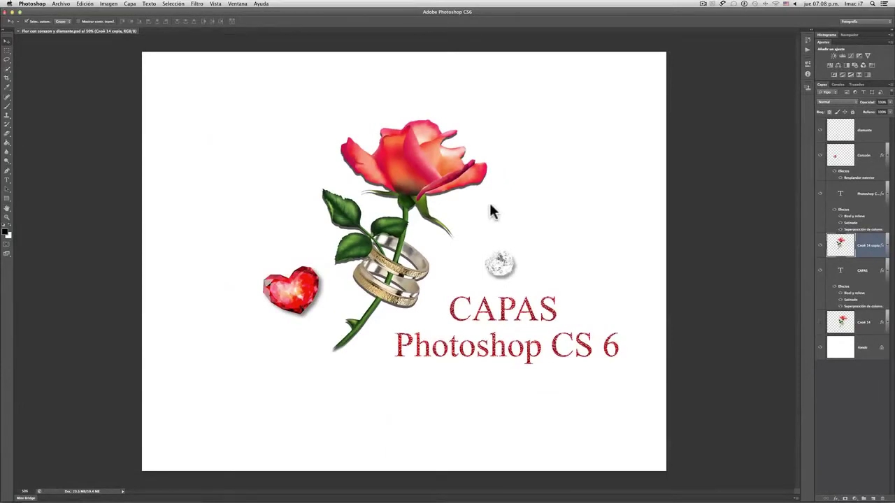
Step: In Bridge, select Flor con corazon y diamante.psd and then its new .jpg copy
left_click(61, 4)
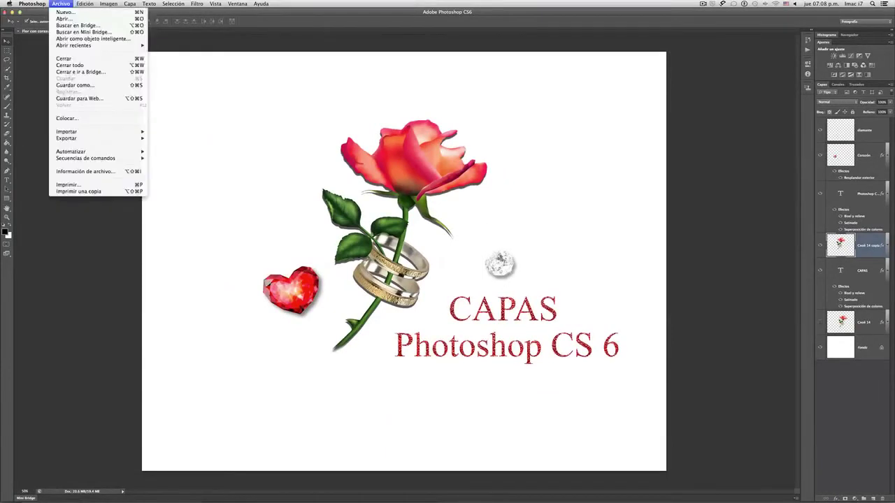
left_click(68, 25)
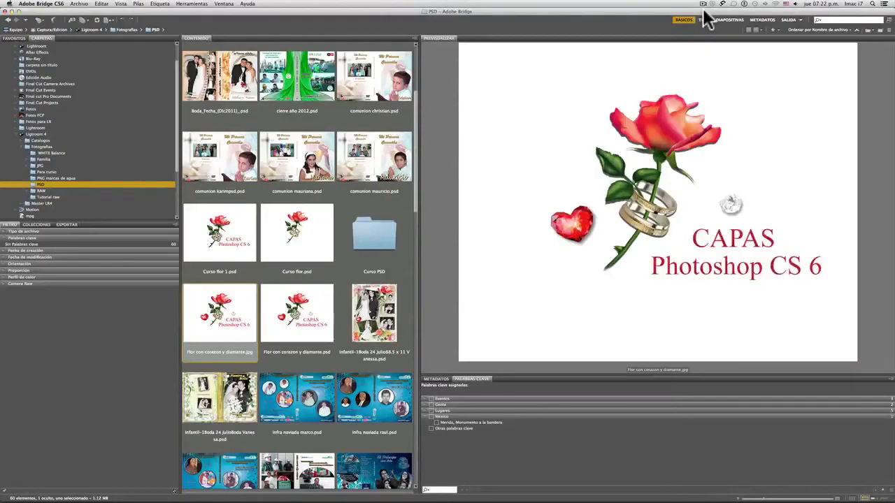
left_click(314, 319)
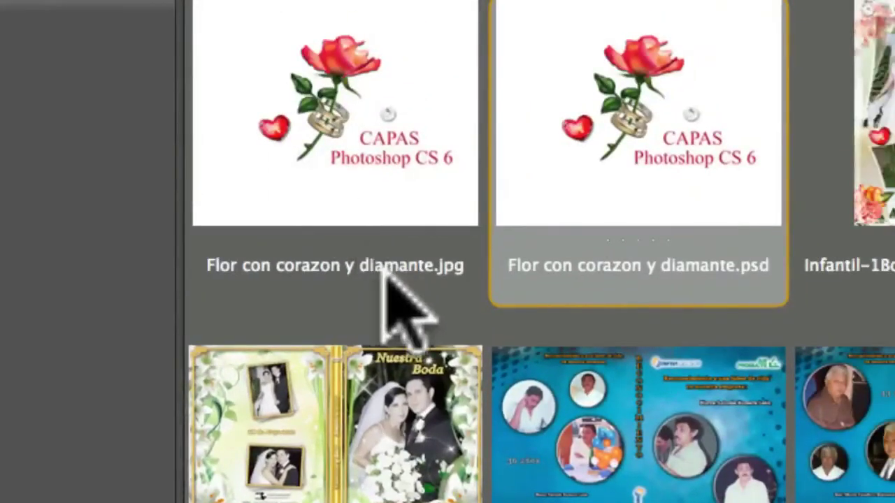
left_click(388, 143)
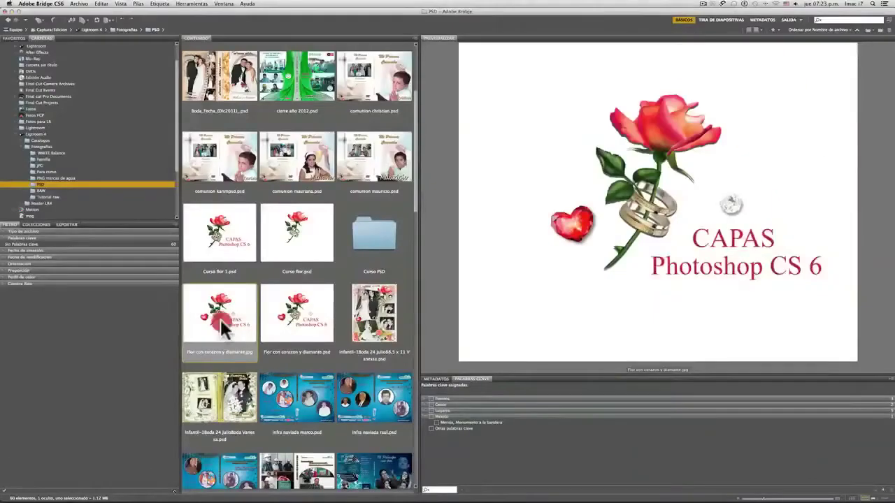
Step: Open Flor con corazon y diamante.jpg and the layered .psd from Bridge into Photoshop
double_click(220, 319)
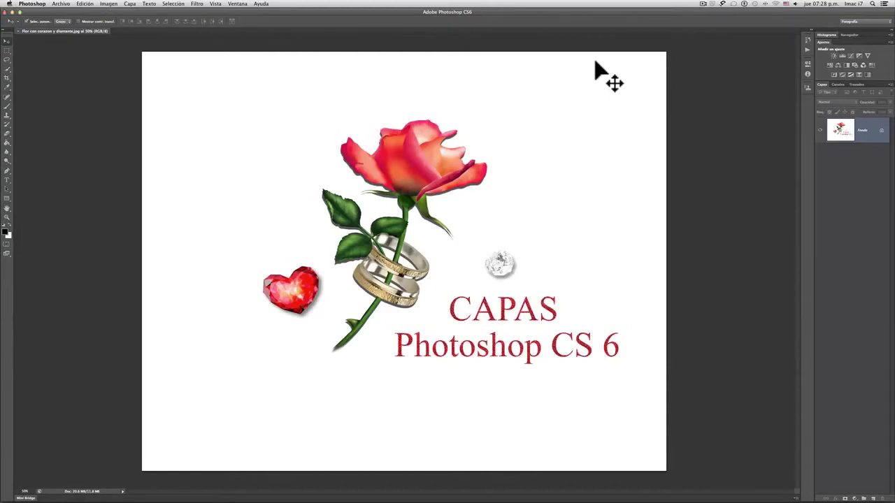
left_click(64, 4)
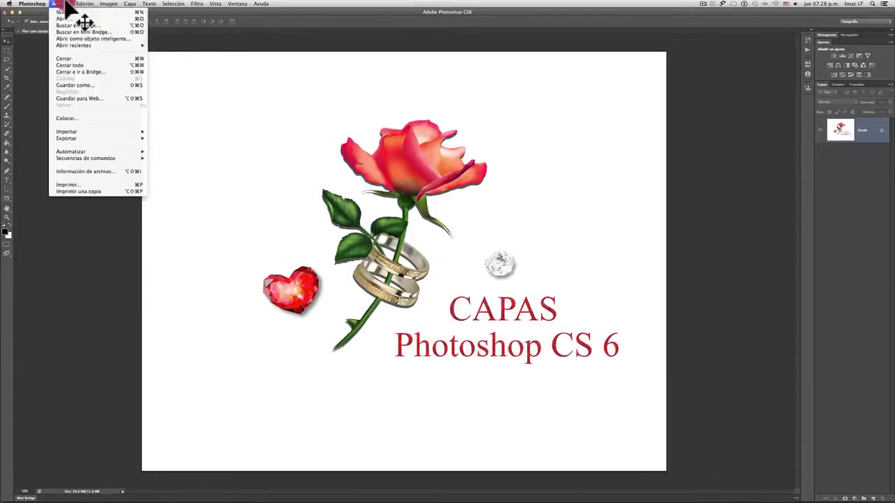
left_click(66, 25)
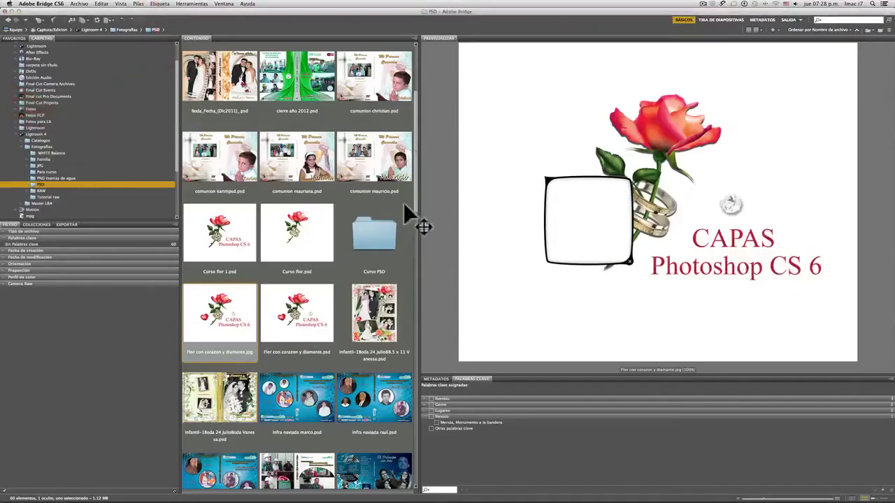
double_click(315, 320)
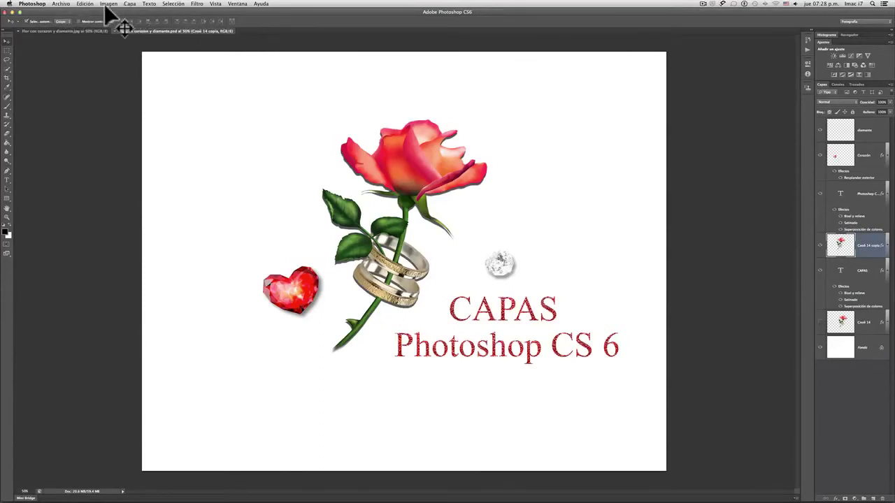
Step: Save the layered file as 'Flor con corazon y diamante.tif' with Macintosh byte order
left_click(61, 4)
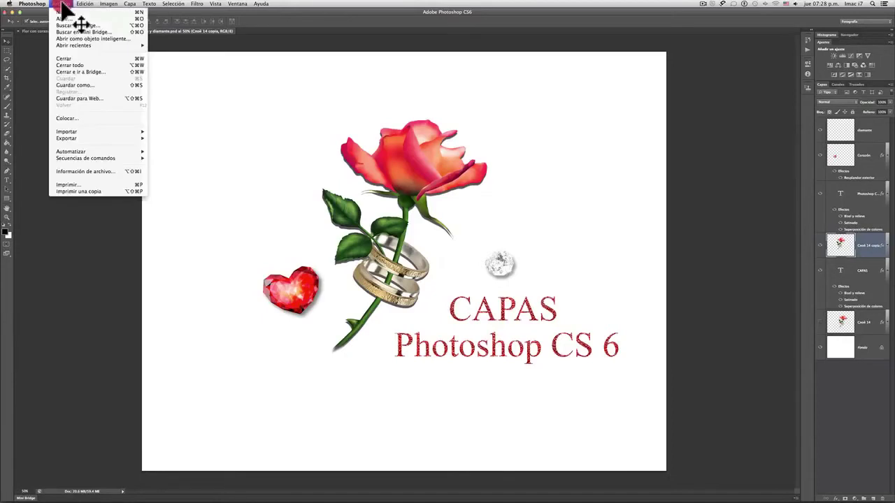
left_click(75, 85)
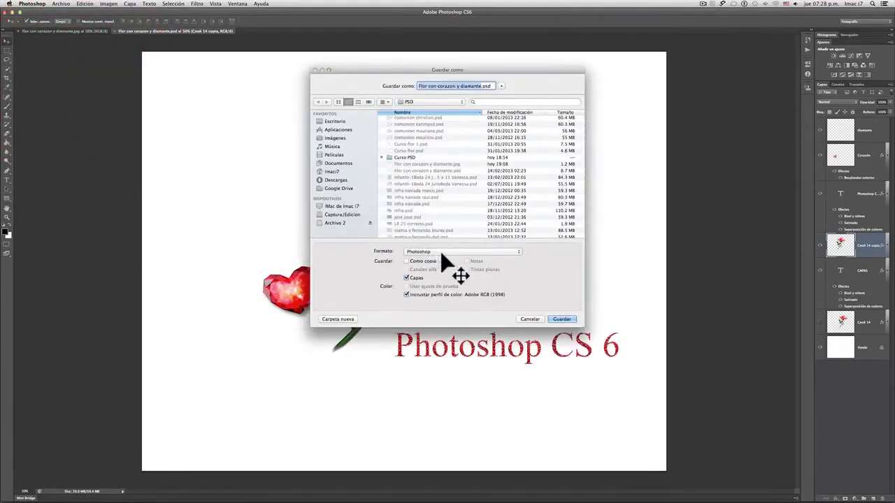
left_click(444, 251)
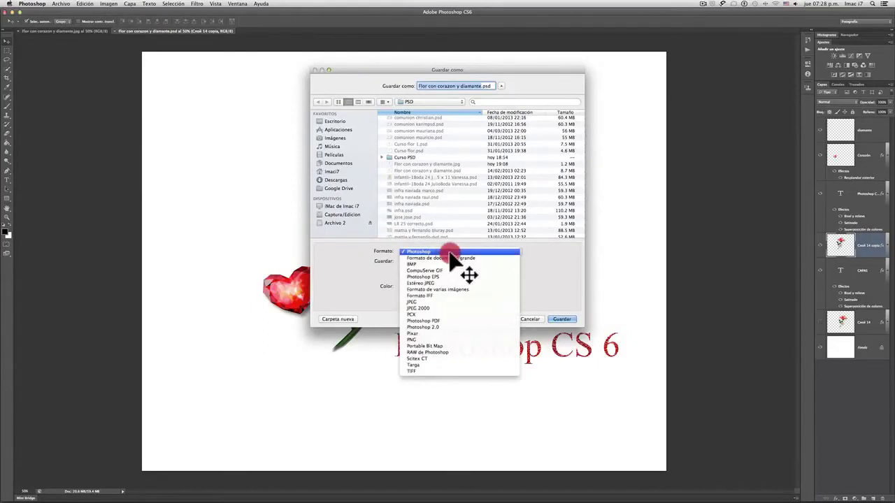
left_click(450, 252)
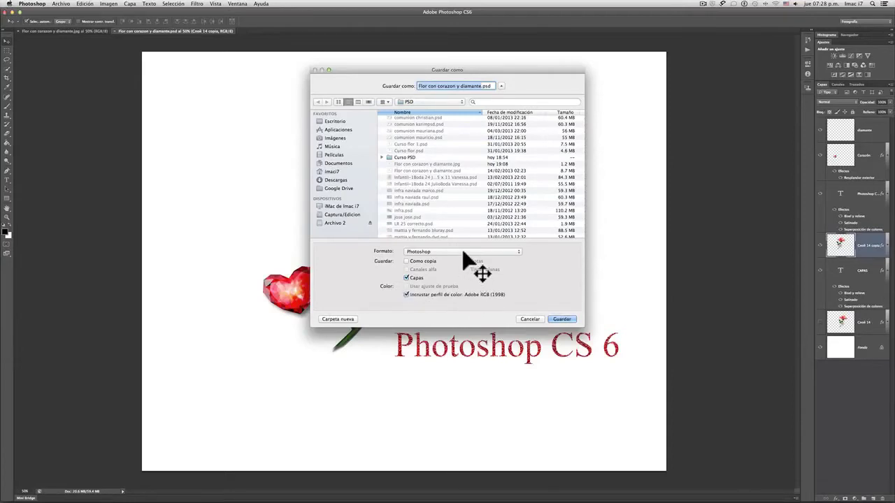
left_click_drag(463, 253, 456, 373)
left_click(561, 319)
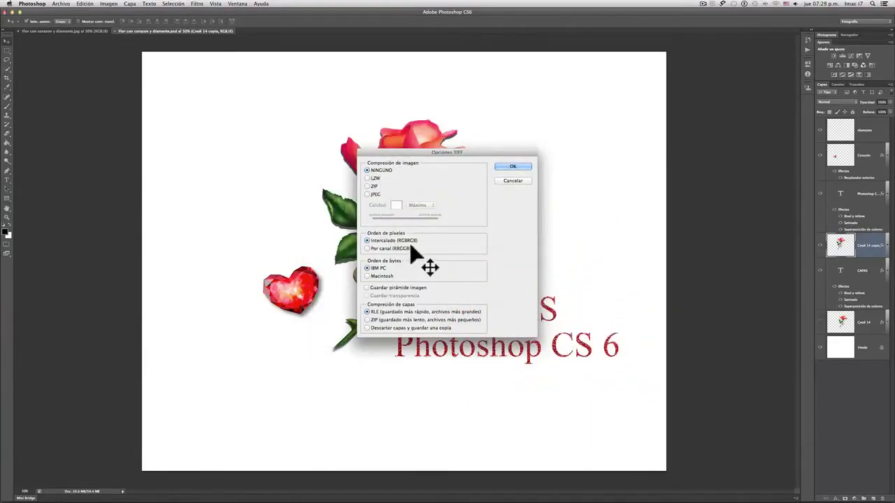
left_click(366, 277)
left_click(514, 167)
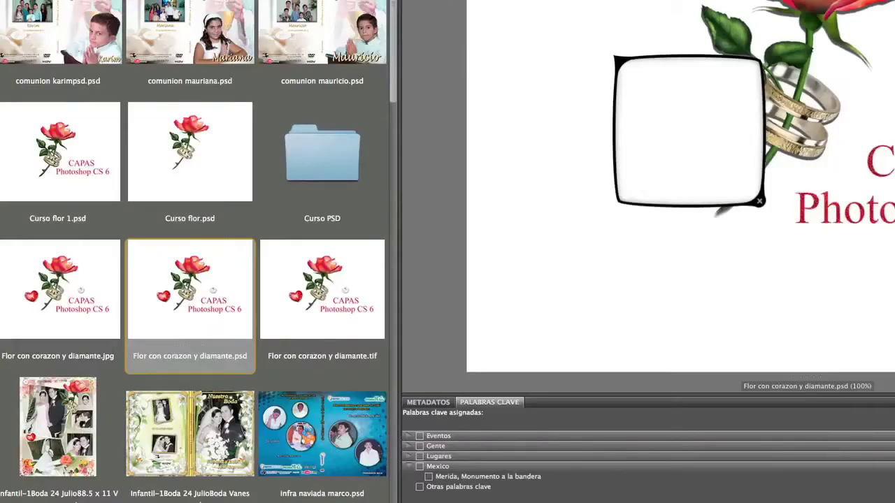
Step: Open Flor con corazon y diamante.tif from Bridge in Photoshop
left_click(334, 339)
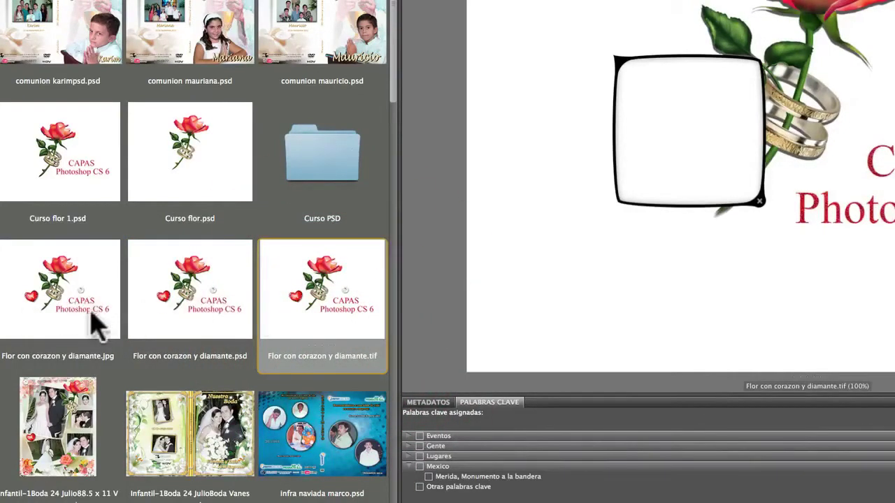
double_click(313, 330)
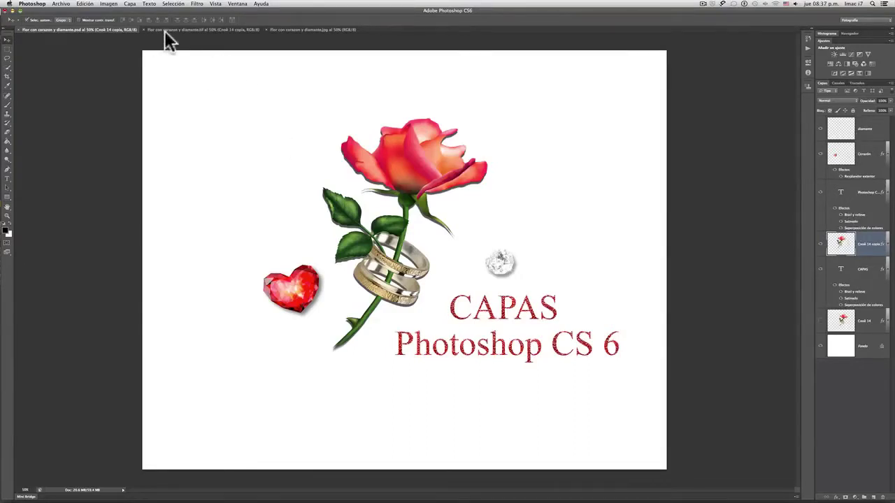
Step: View the JPEG's single Fondo layer, then return to the layered PSD document
left_click(281, 29)
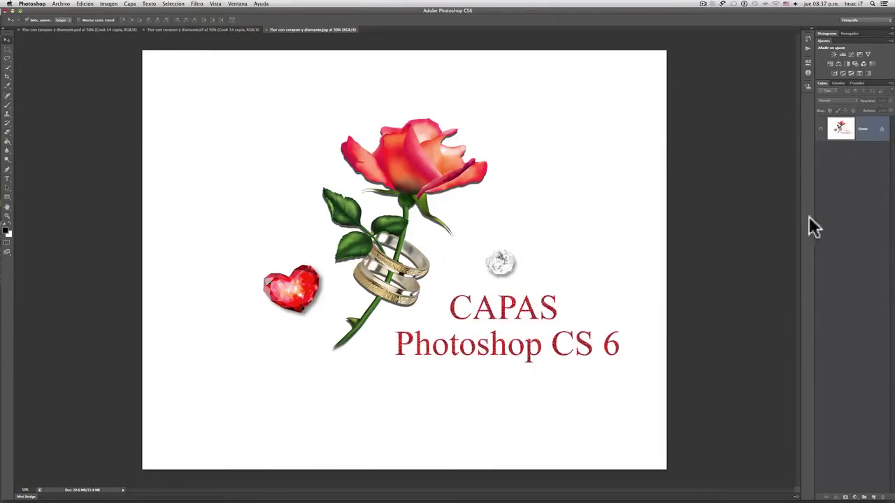
left_click(45, 30)
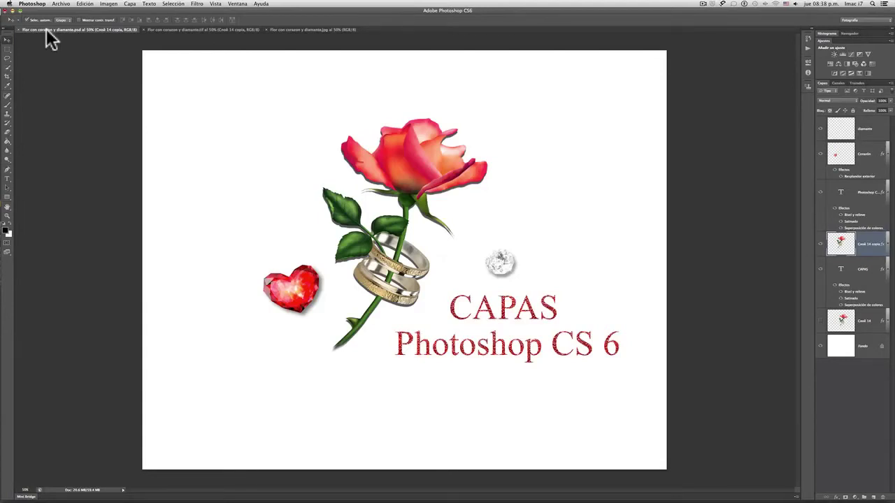
left_click(108, 3)
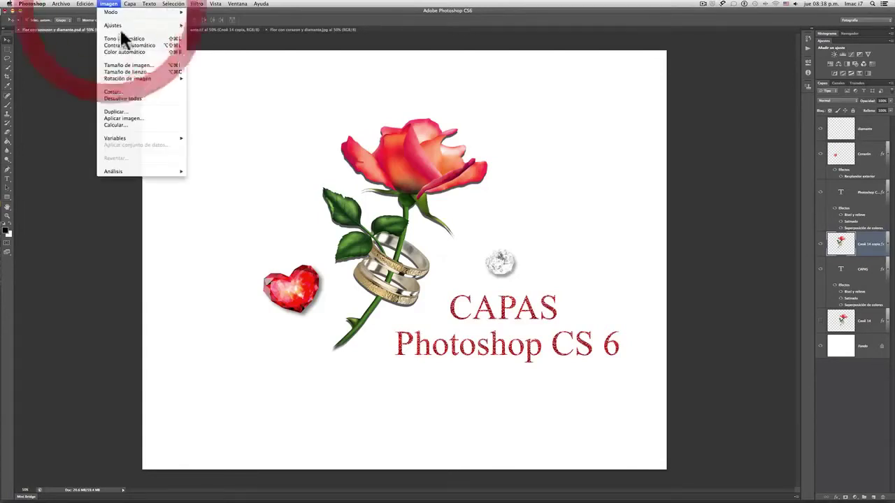
left_click(130, 66)
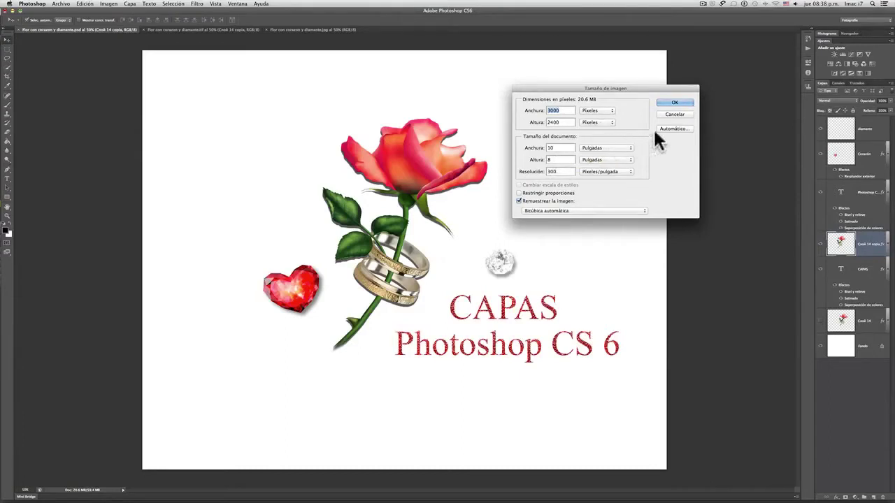
left_click(667, 113)
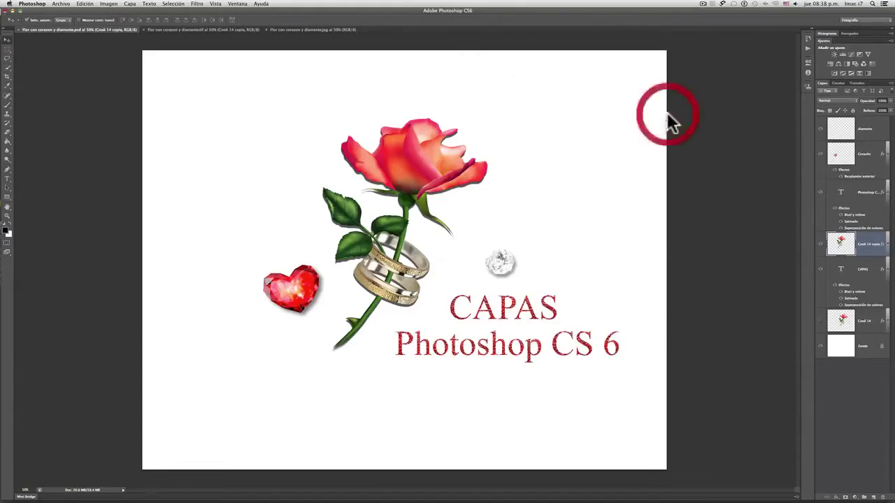
left_click(108, 4)
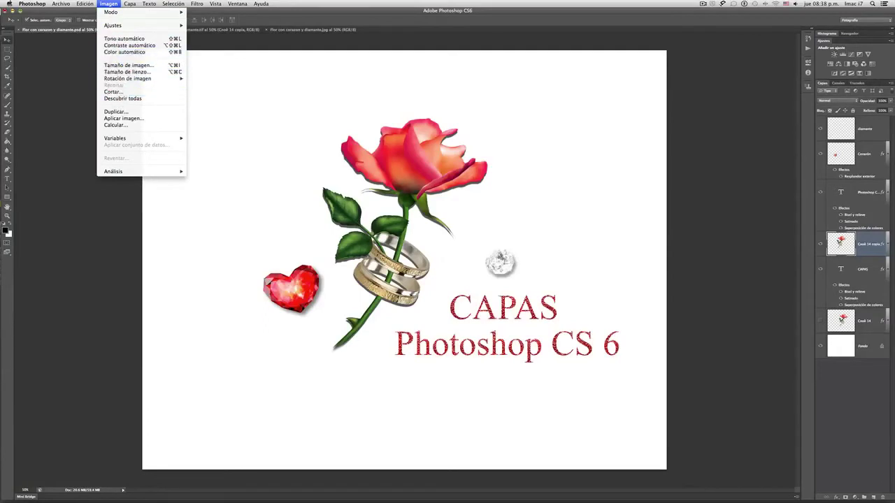
Step: Review the Guardar como format list, keeping Photoshop format, then return to Photoshop
mouse_move(63, 6)
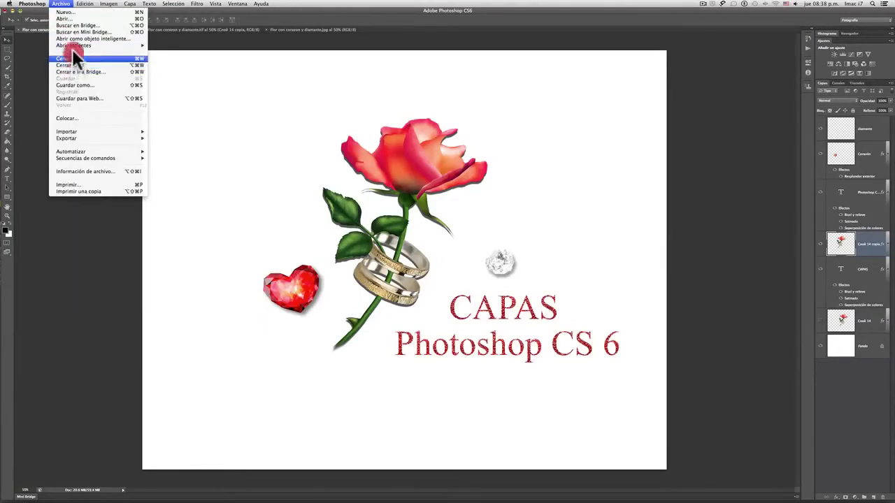
left_click(76, 85)
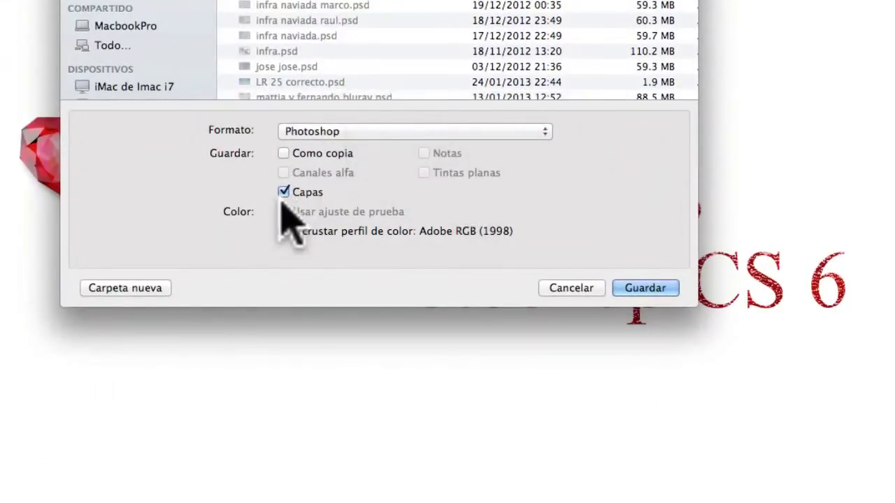
left_click(411, 133)
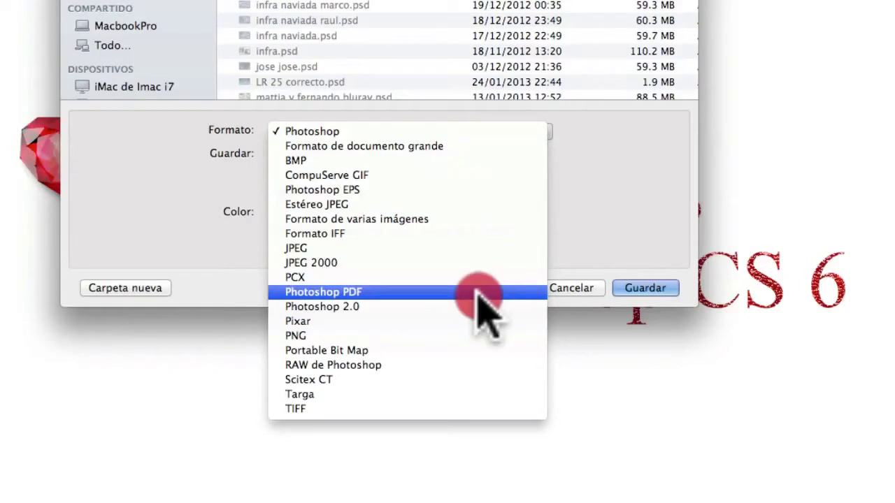
left_click(657, 148)
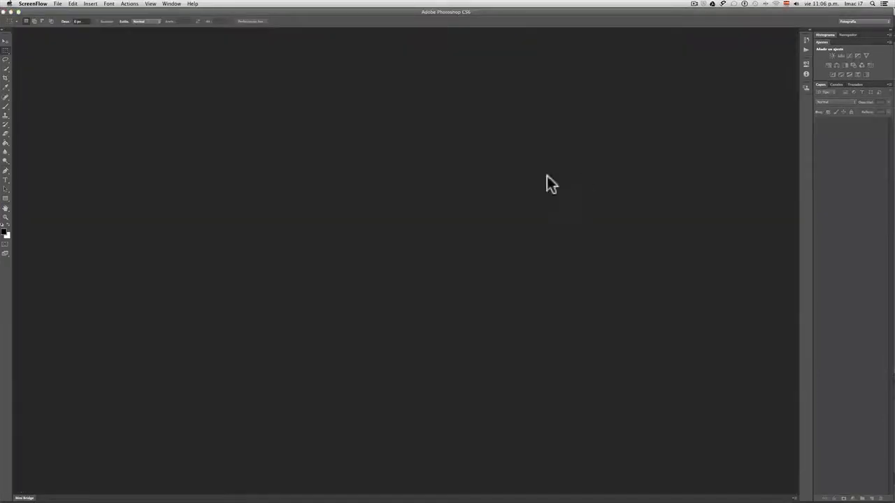
left_click(453, 176)
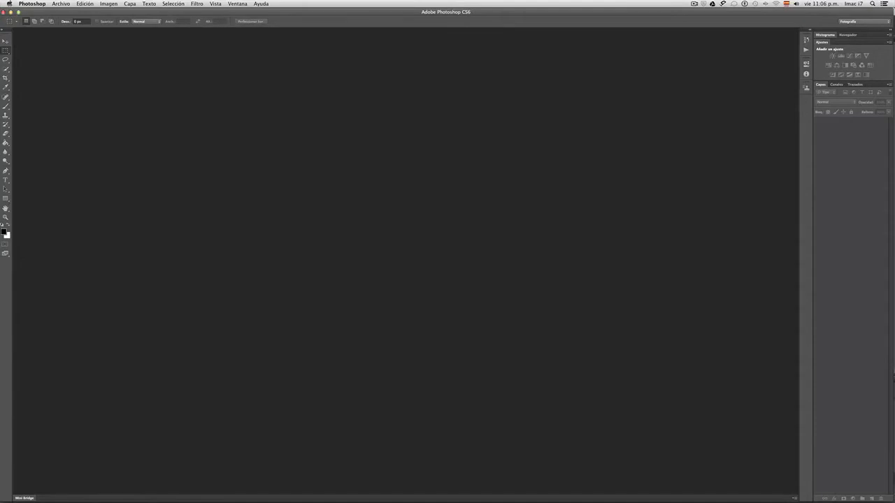
Step: Open _DSC0183.NEF from the Carnaval 2013 folder through Camera Raw into Photoshop
left_click(61, 4)
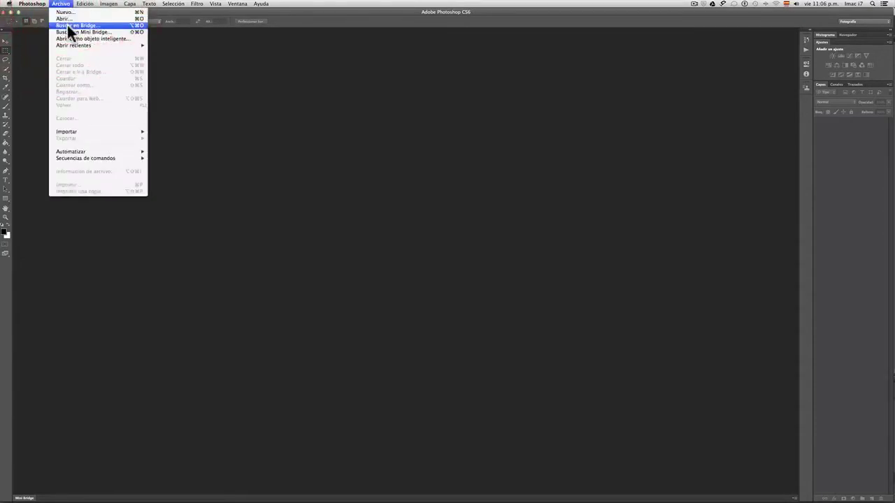
left_click(67, 26)
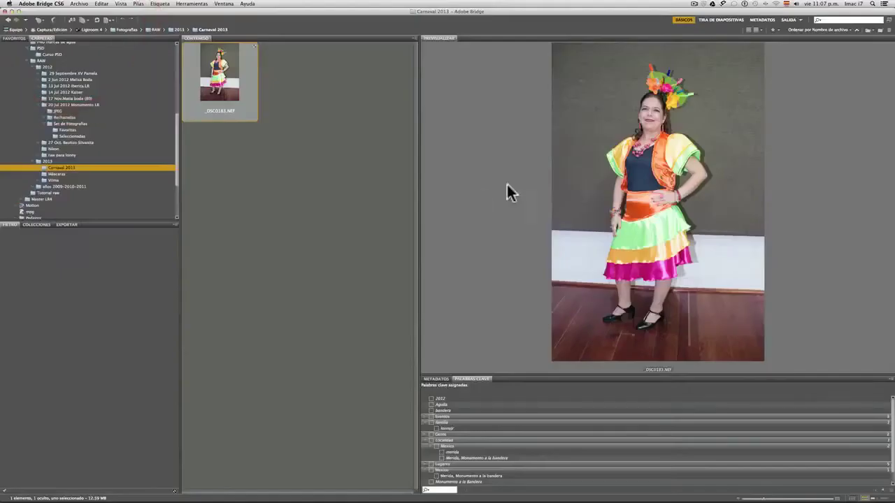
double_click(225, 73)
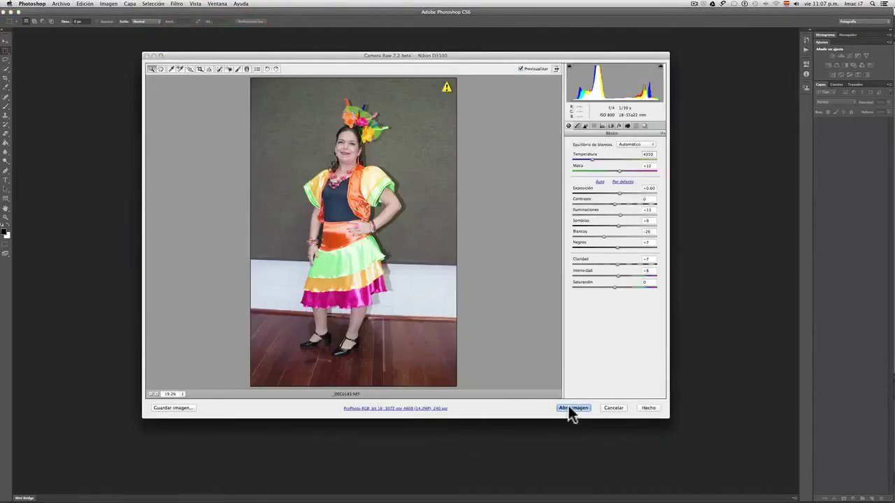
left_click(572, 409)
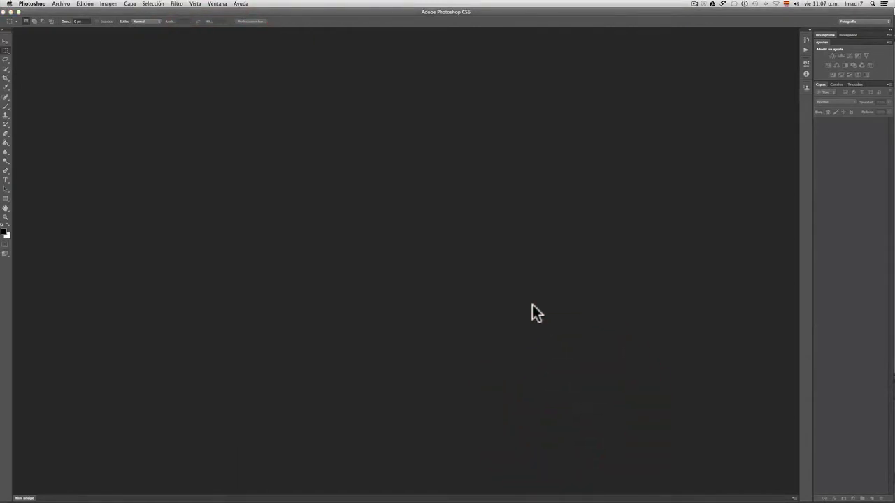
Step: Accept the colour profile mismatch and fit the carnival photo to the window
left_click(527, 287)
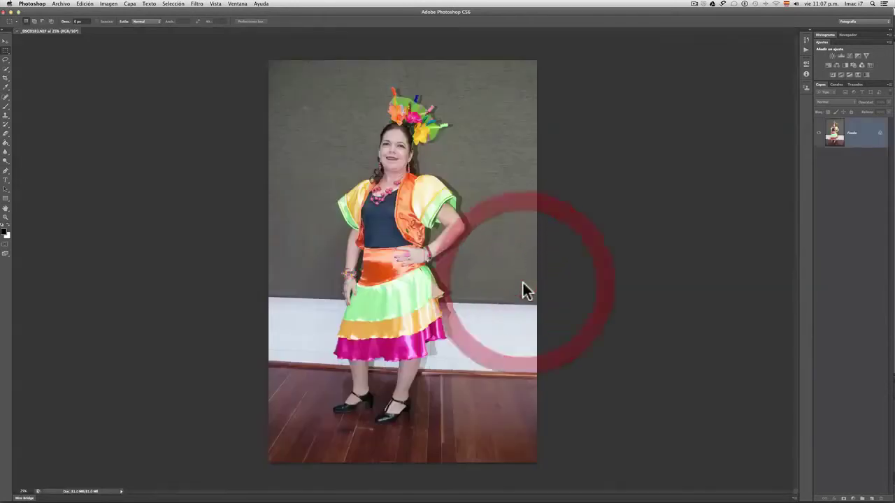
double_click(6, 209)
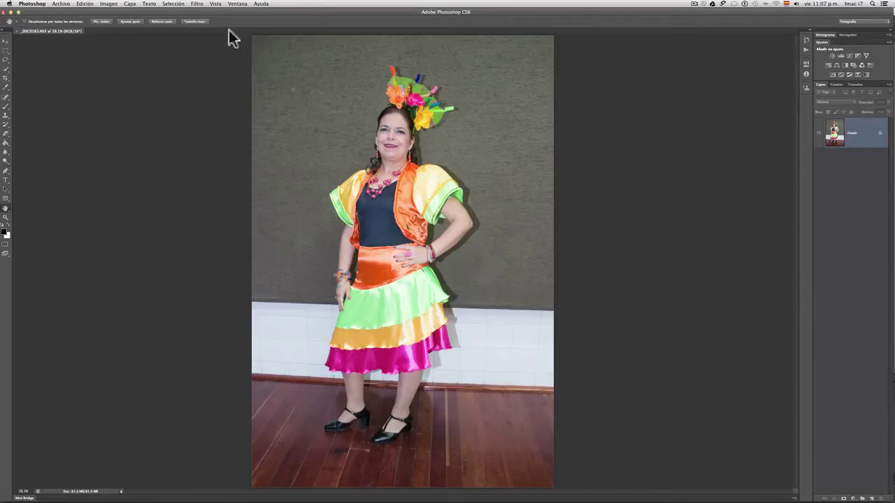
left_click(109, 4)
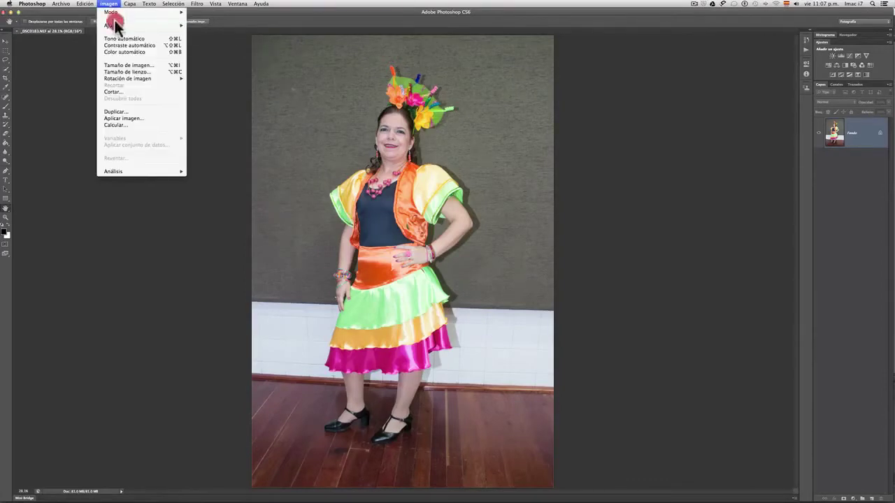
left_click(121, 64)
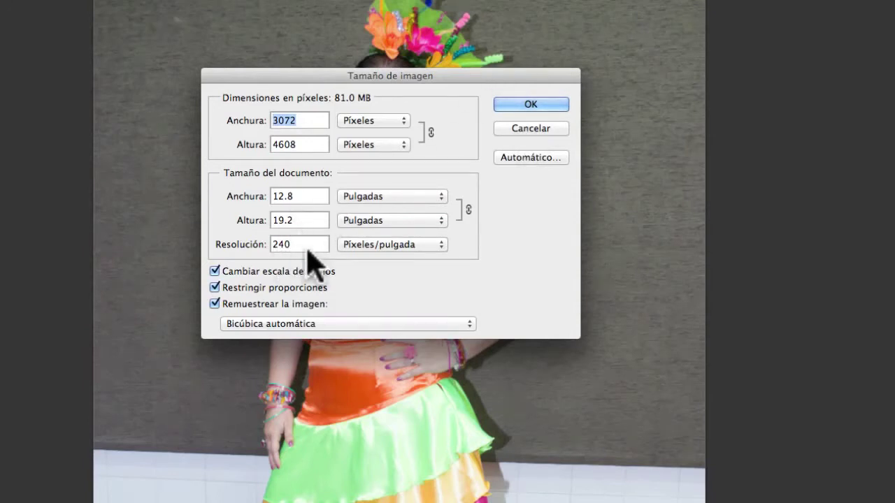
left_click(541, 128)
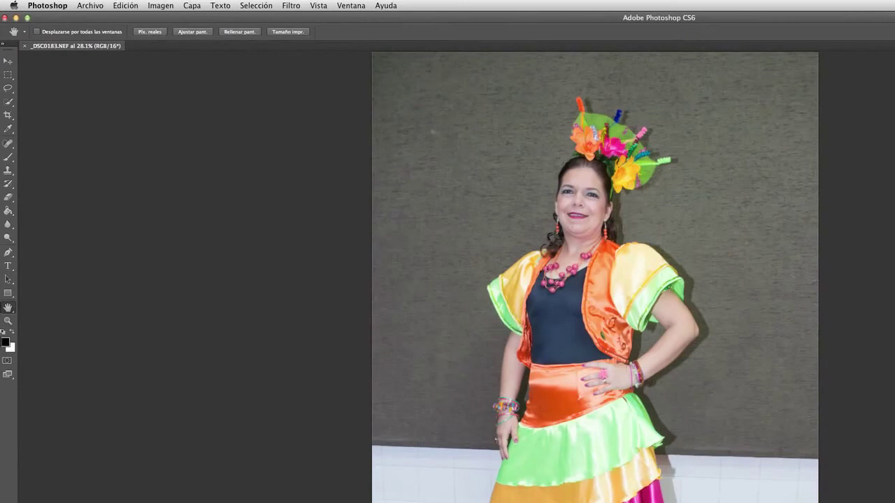
Step: Create a white 12.8 × 19.2 in, 240 ppi, 8-bit RGB document, then return to the photo
left_click(91, 5)
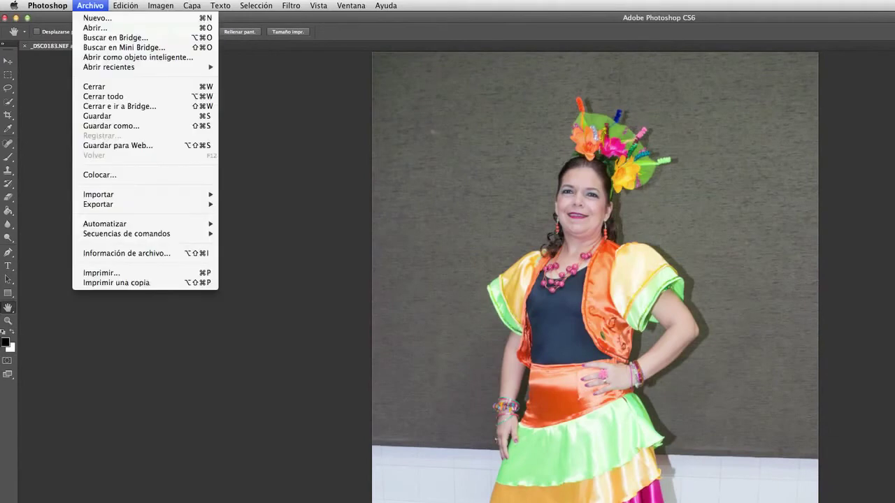
left_click(92, 17)
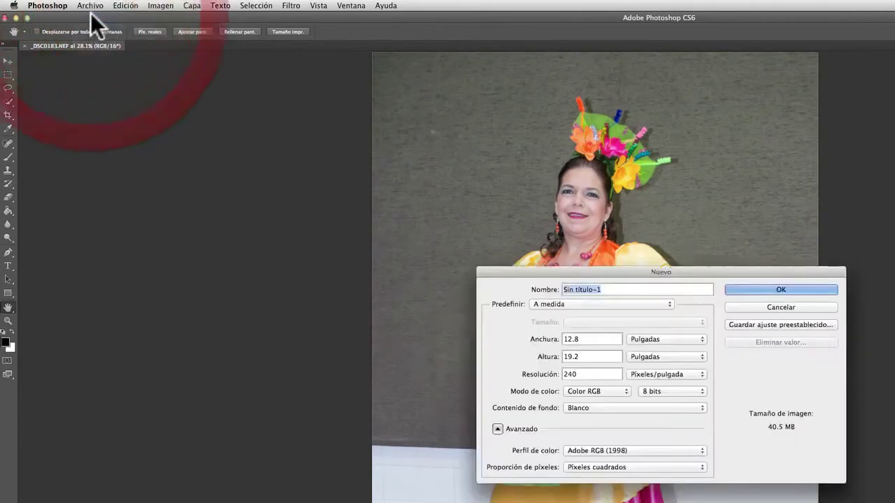
left_click_drag(584, 269, 533, 188)
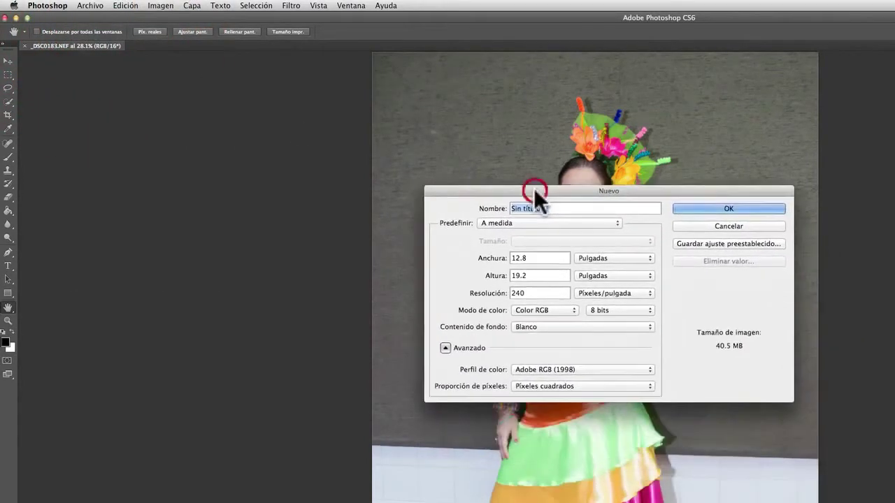
left_click(526, 314)
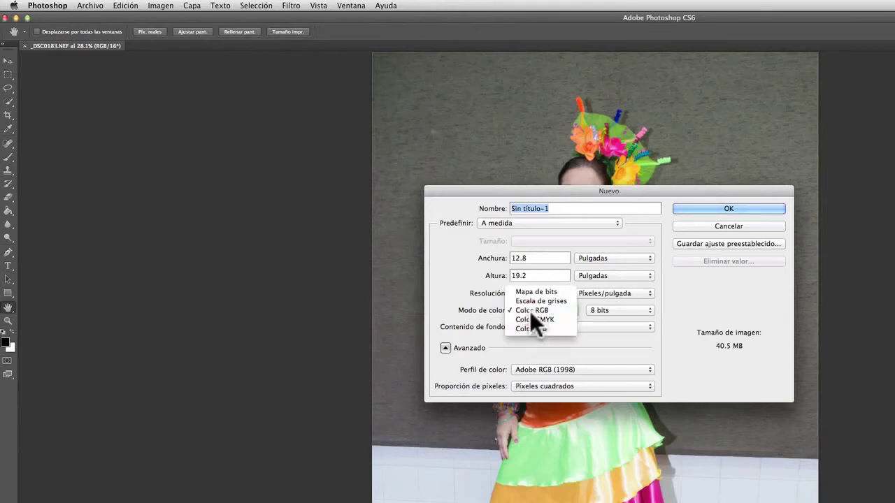
left_click(530, 311)
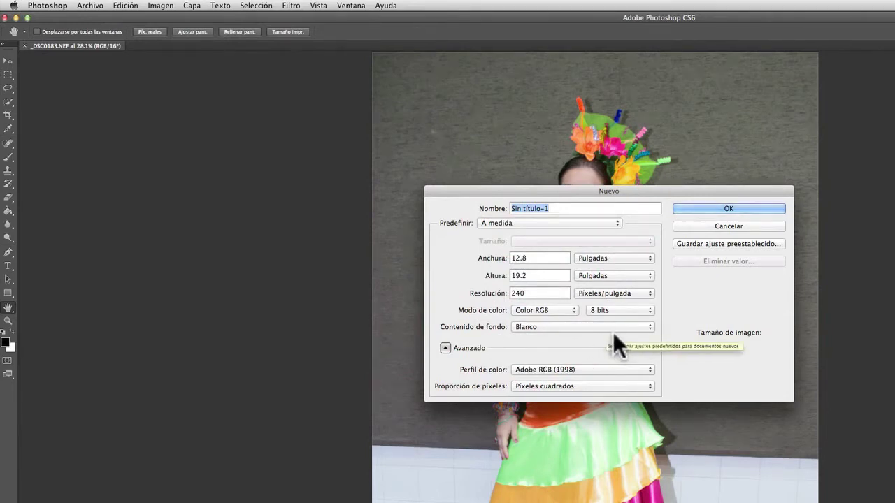
left_click(730, 209)
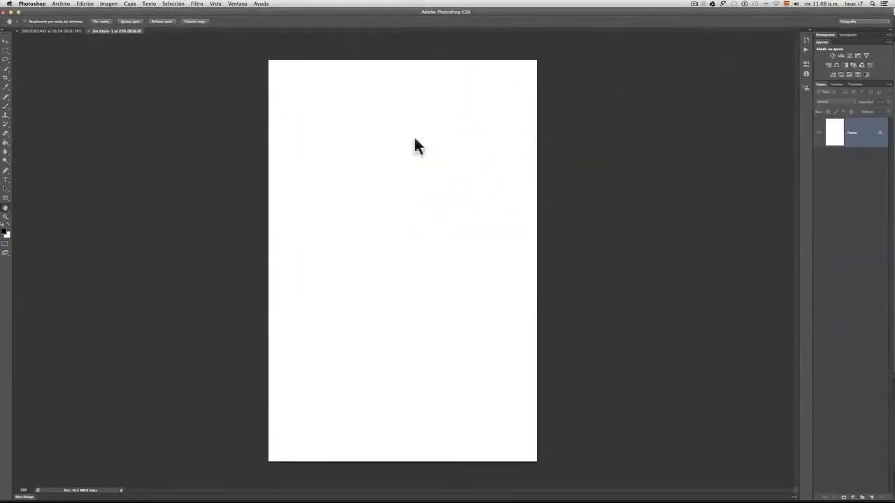
left_click(61, 32)
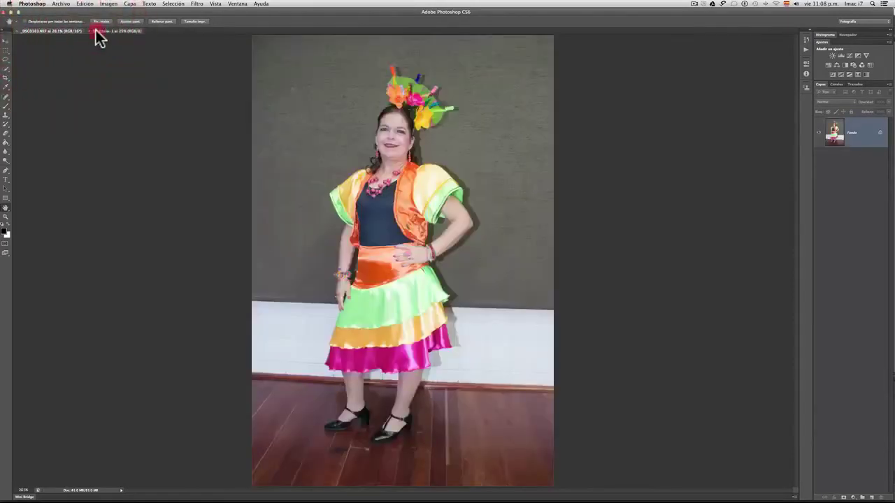
Step: Float the NEF costume photo, drag it into Sin título-1 as Capa 1, accept the conversions, and reposition it
left_click(93, 31)
left_click(59, 31)
left_click_drag(46, 38, 472, 49)
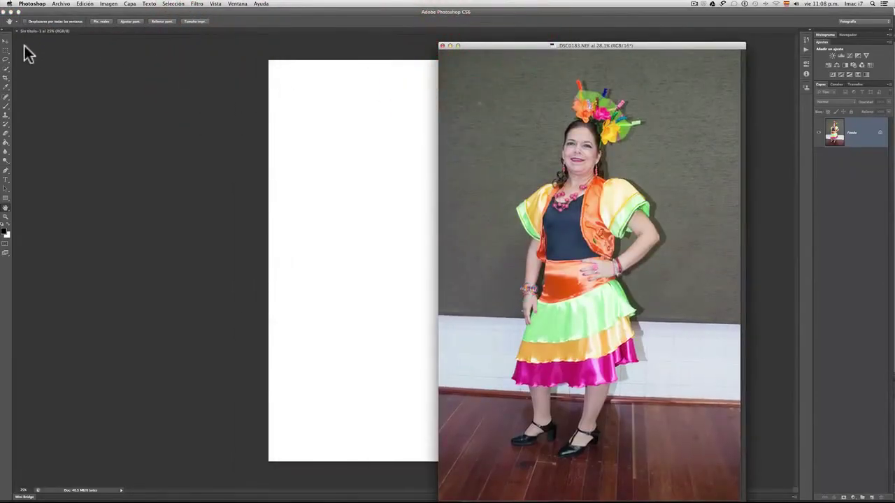
left_click(6, 42)
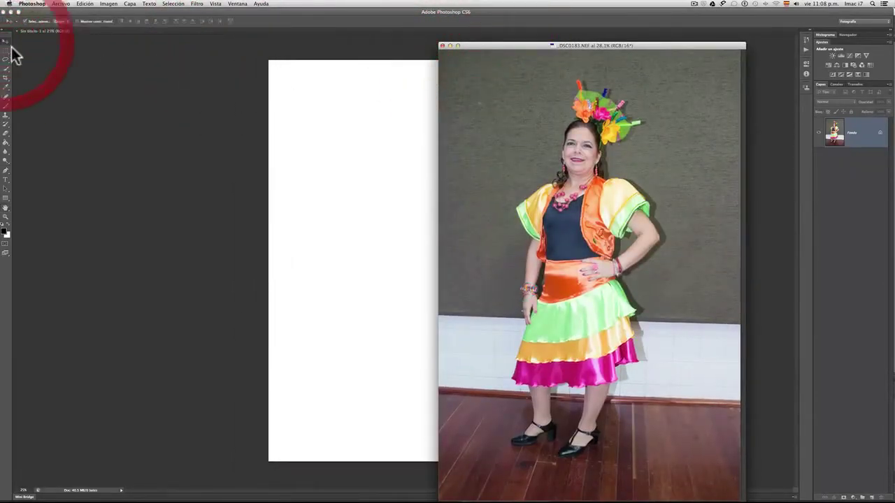
left_click_drag(525, 197, 353, 207)
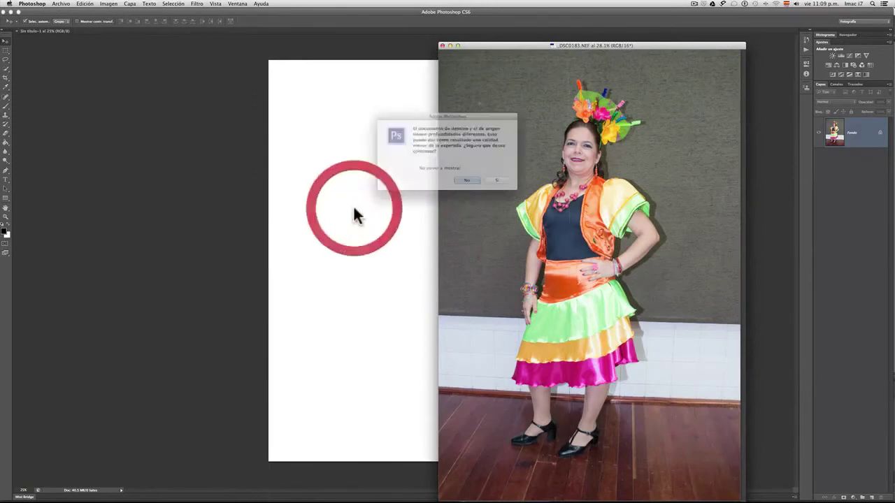
left_click(499, 183)
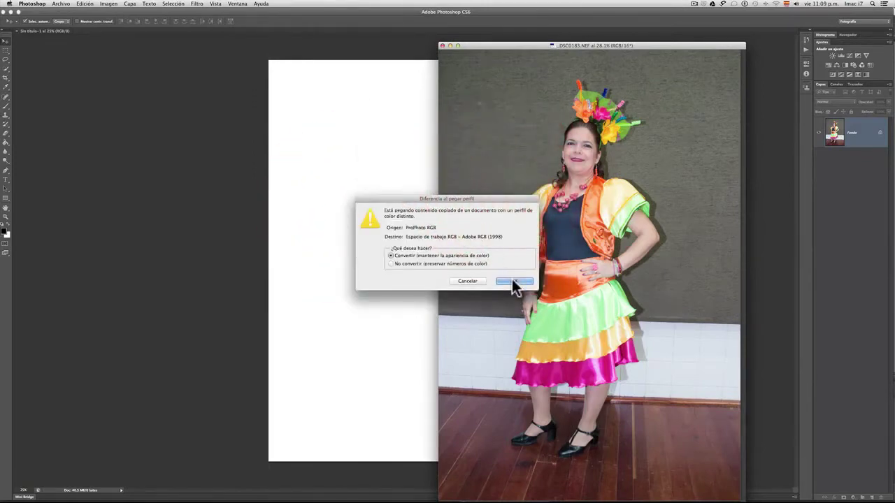
left_click(514, 281)
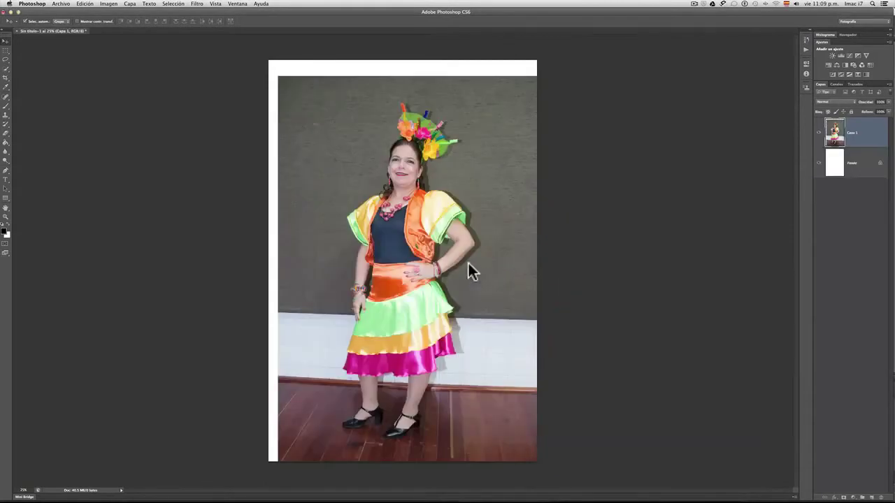
left_click_drag(467, 261, 460, 251)
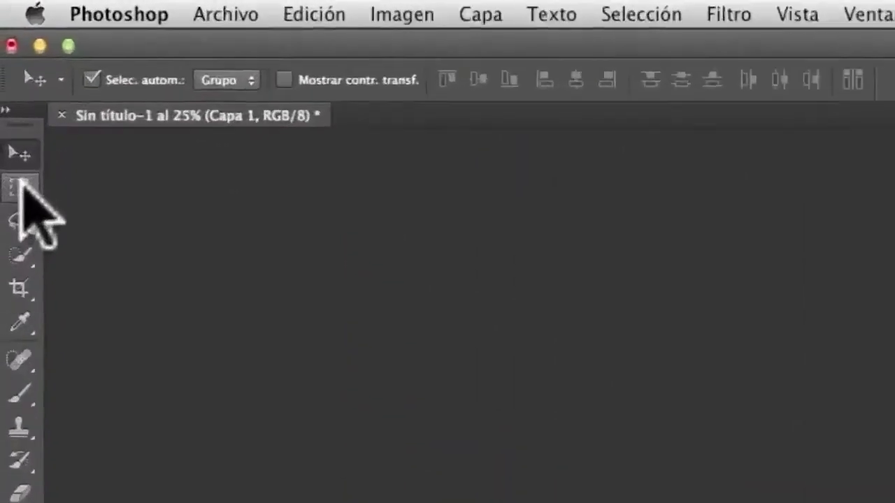
Step: Raise the Rectangular Marquee feather to about 77 px and draw a rectangle just inside the dancer photo
left_click(5, 50)
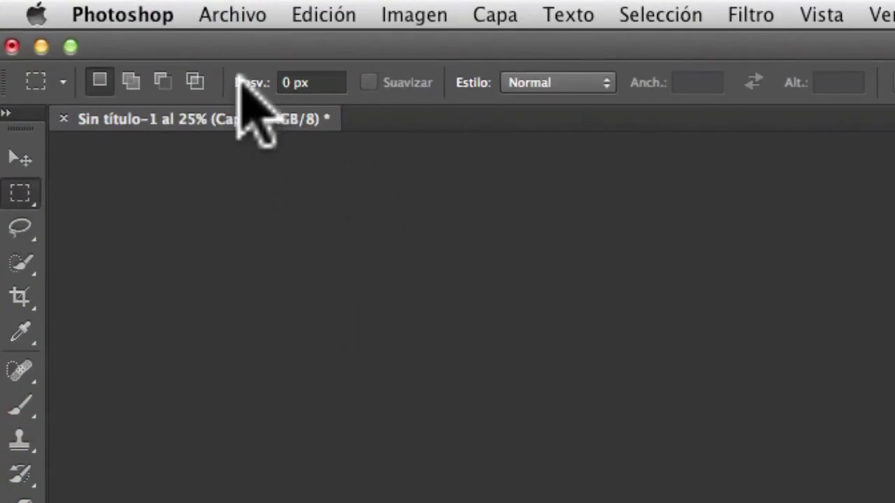
left_click_drag(238, 76, 871, 123)
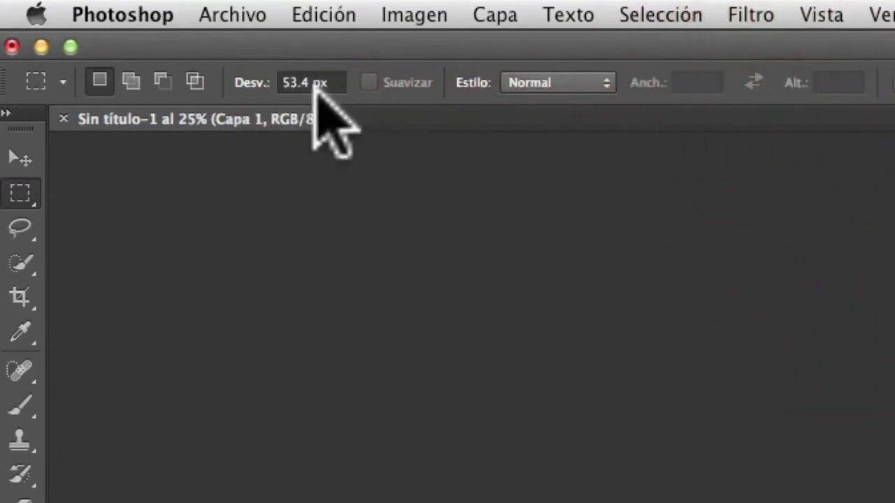
left_click_drag(242, 80, 553, 98)
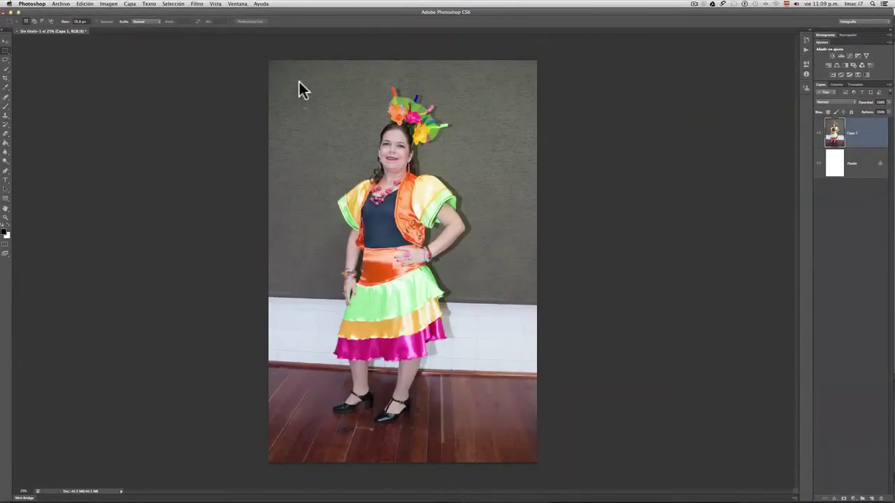
left_click_drag(294, 83, 509, 438)
left_click_drag(509, 438, 506, 439)
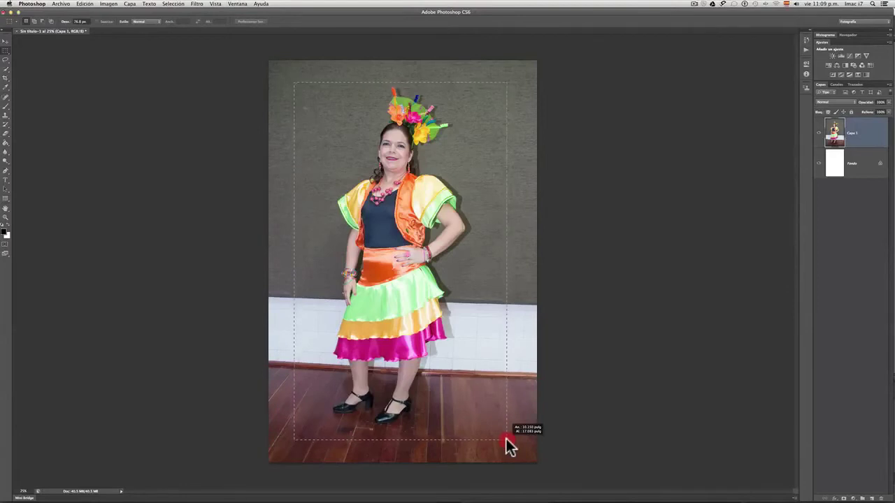
left_click_drag(506, 439, 505, 436)
left_click_drag(506, 436, 506, 436)
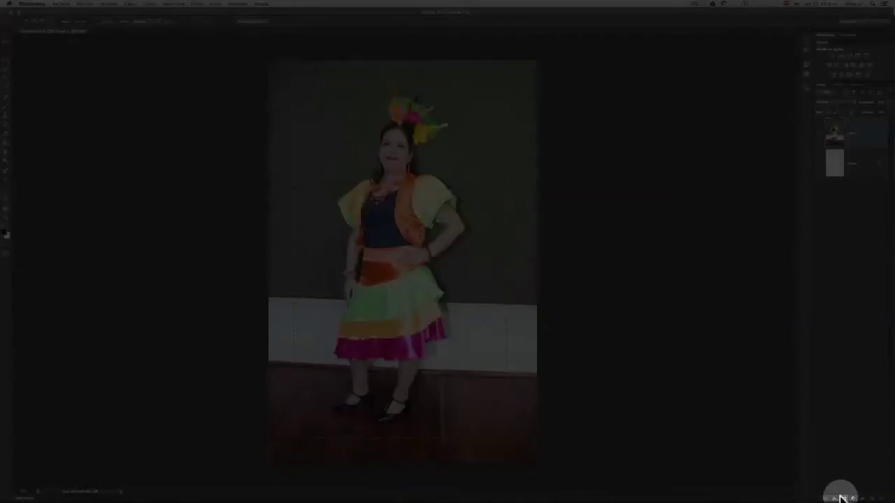
Step: Add a layer mask to Capa 1 from the feathered selection, then select the Fondo layer
left_click(844, 498)
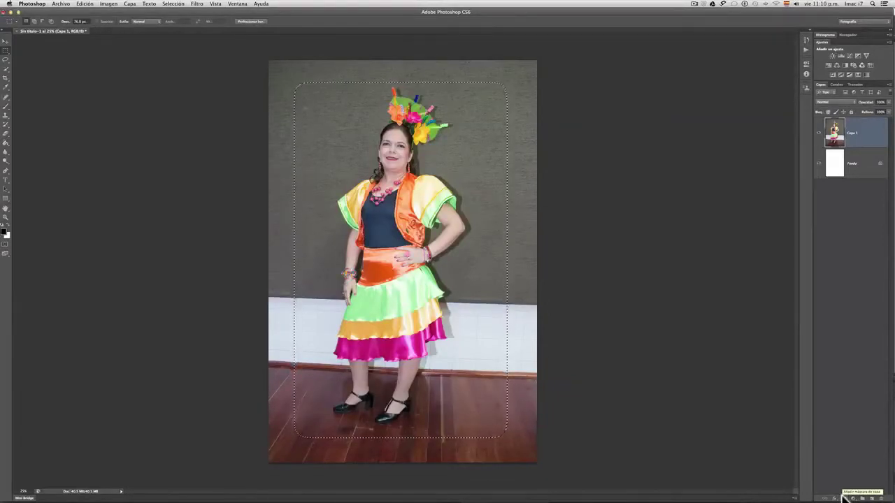
left_click(844, 497)
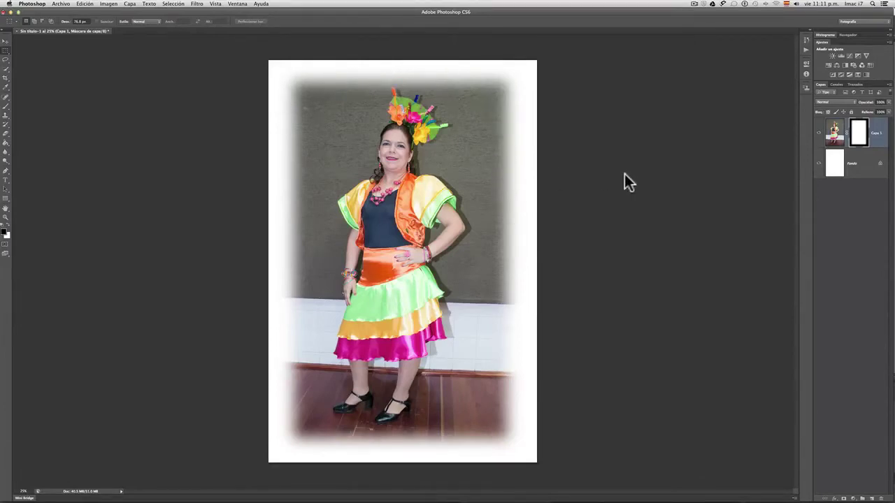
left_click(862, 170)
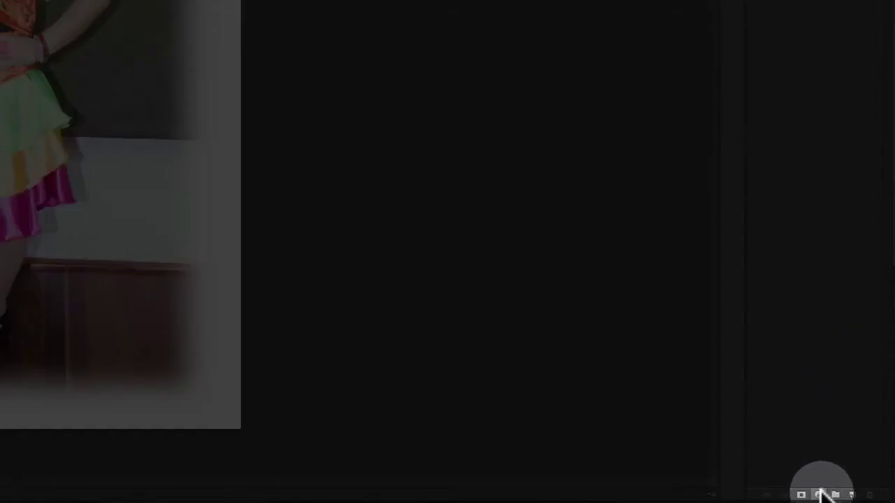
Step: Add a Color uniforme fill layer, trying reds and greens before settling on teal-blue #366c96
left_click(819, 494)
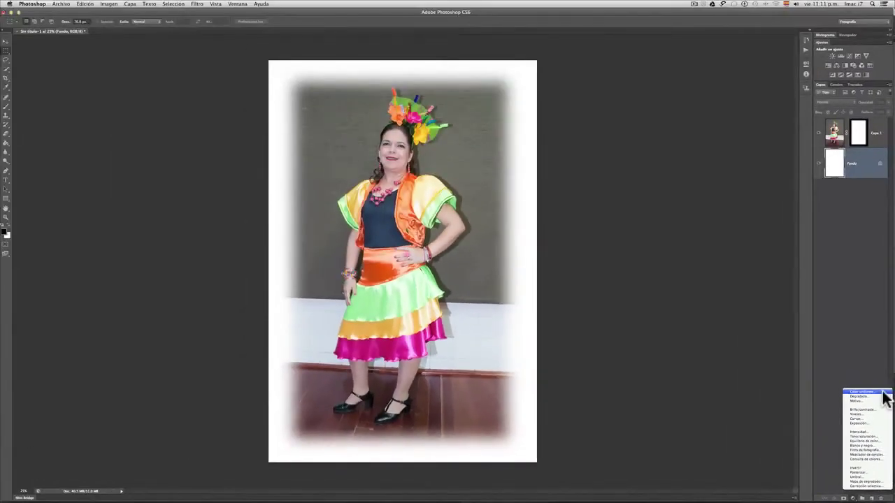
left_click(874, 300)
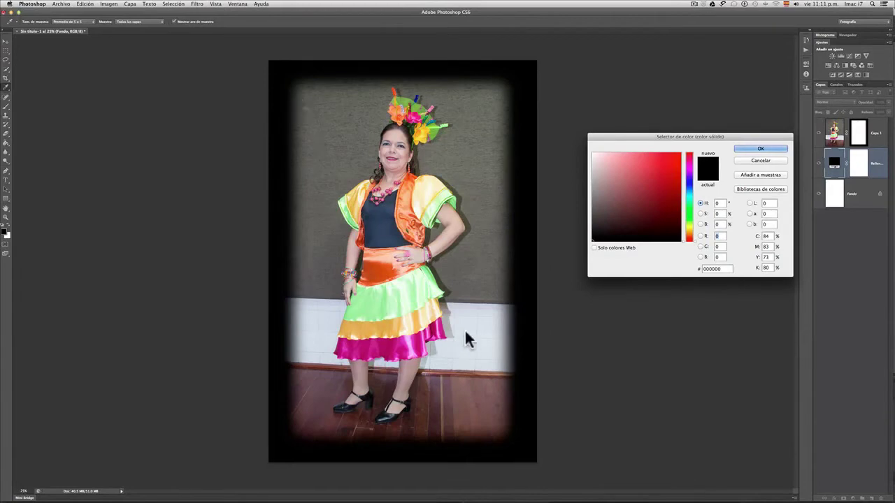
left_click(623, 212)
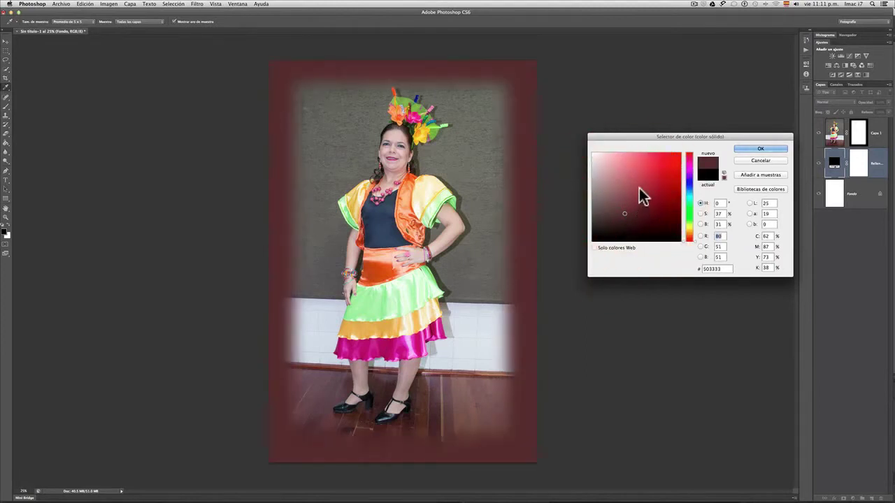
left_click(657, 166)
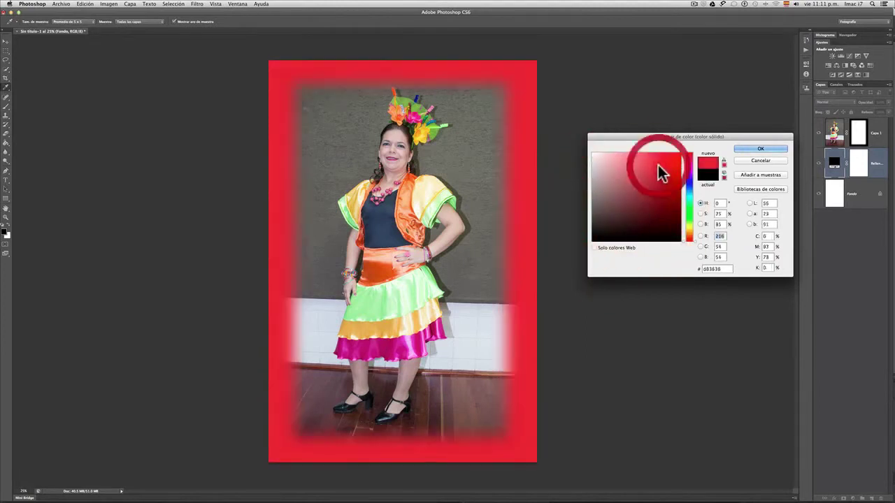
left_click(690, 207)
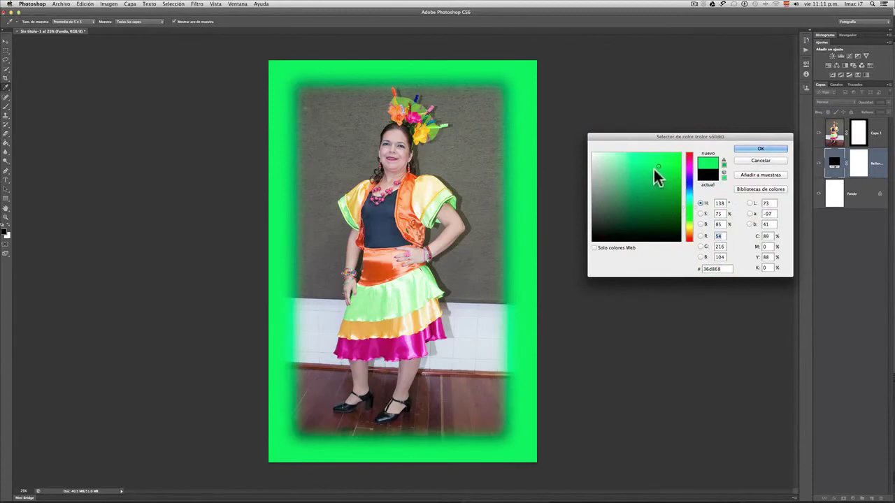
left_click(602, 193)
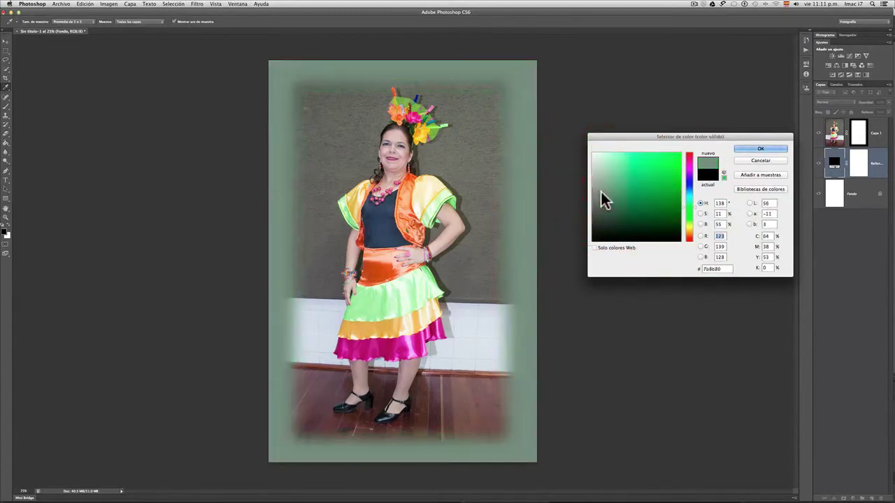
left_click(626, 225)
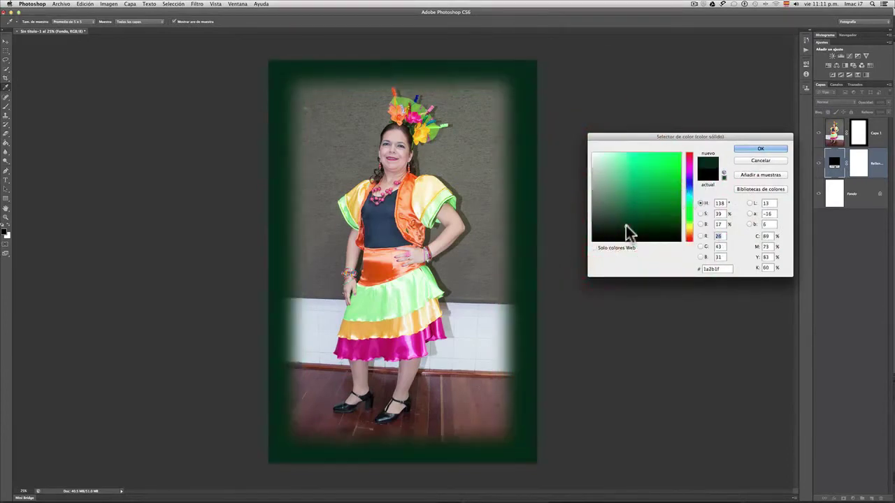
left_click(648, 190)
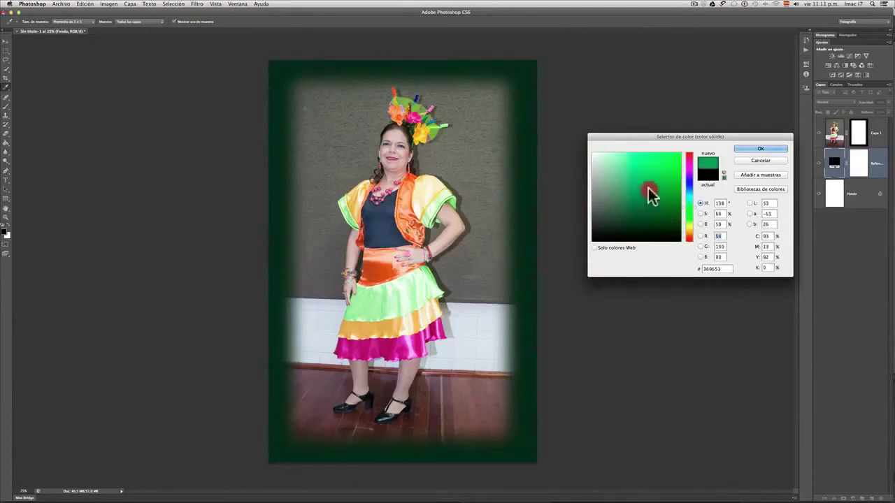
left_click(688, 189)
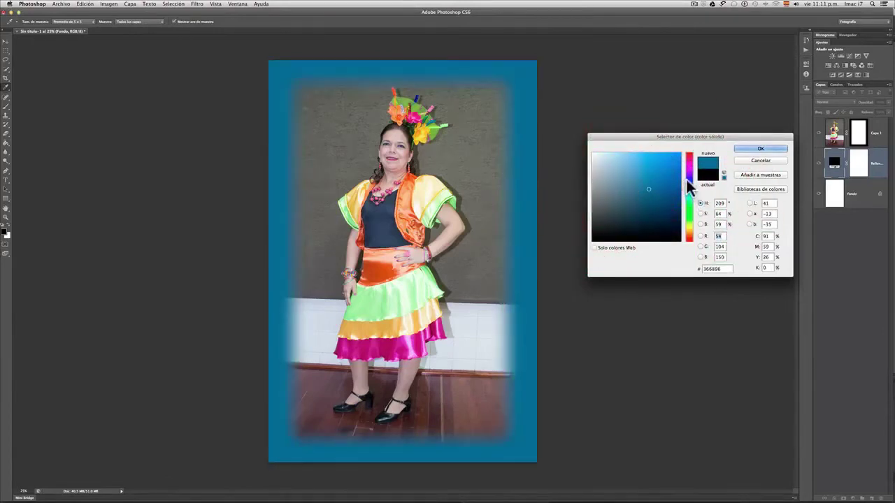
left_click(689, 179)
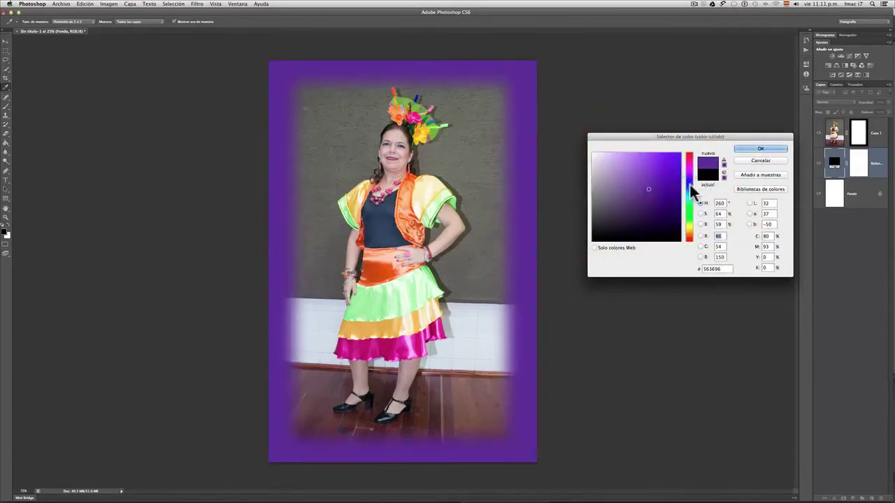
left_click(689, 191)
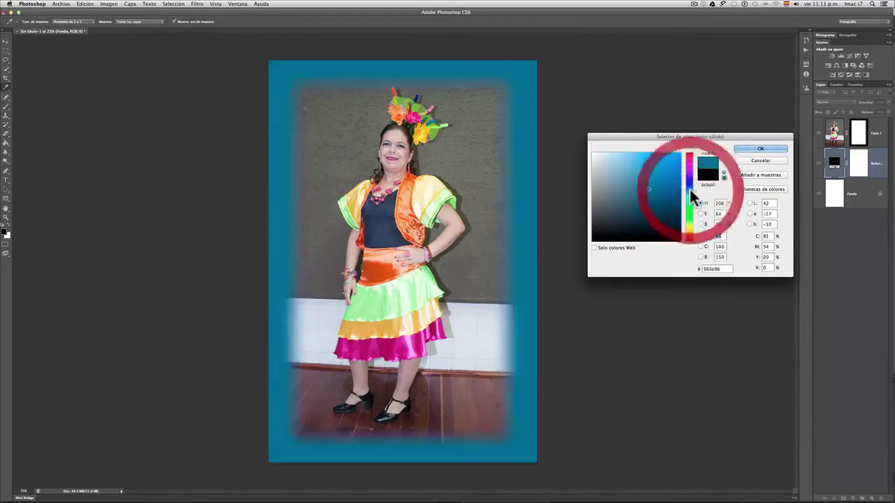
left_click(759, 148)
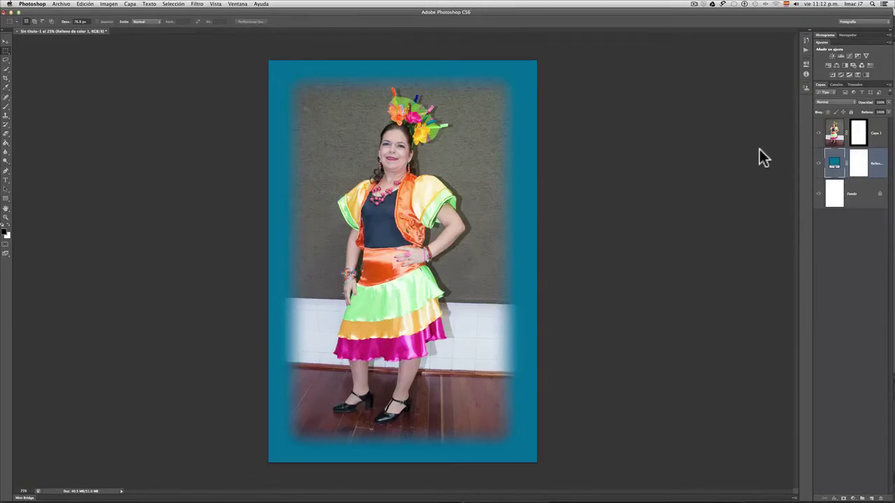
Step: Recolour the Relleno de color 1 fill layer to near-white #fbfbfb
double_click(834, 163)
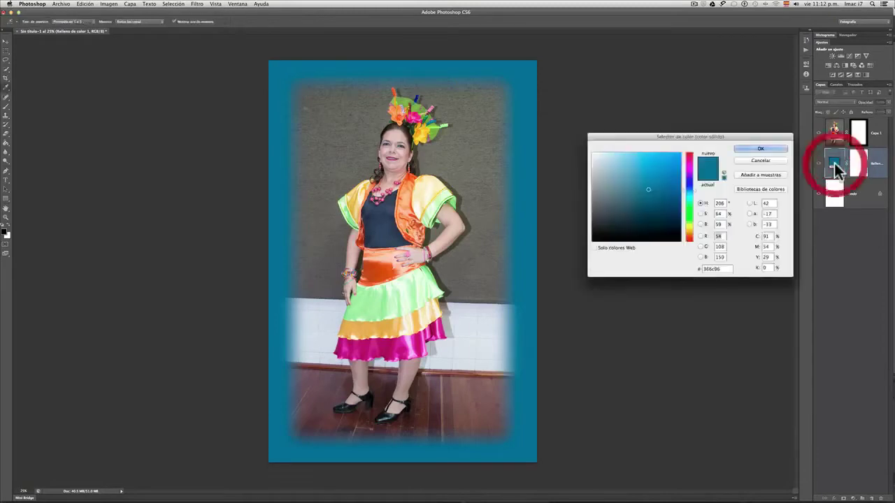
left_click(591, 153)
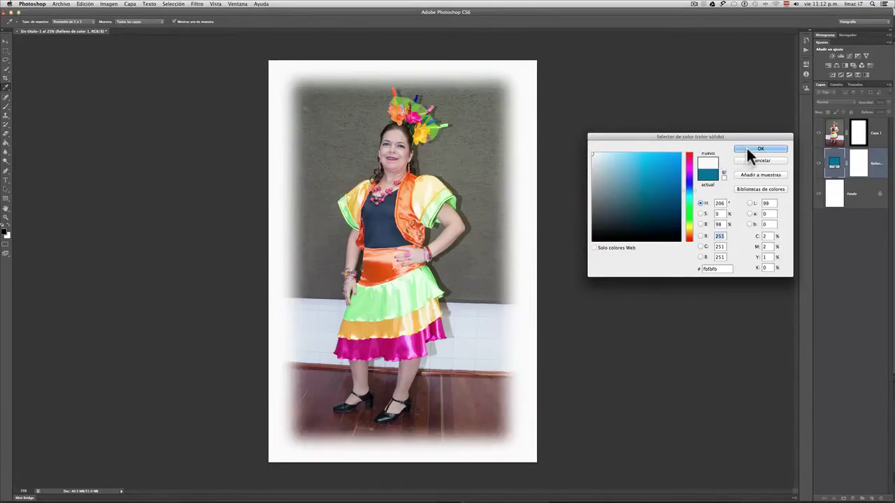
left_click(746, 149)
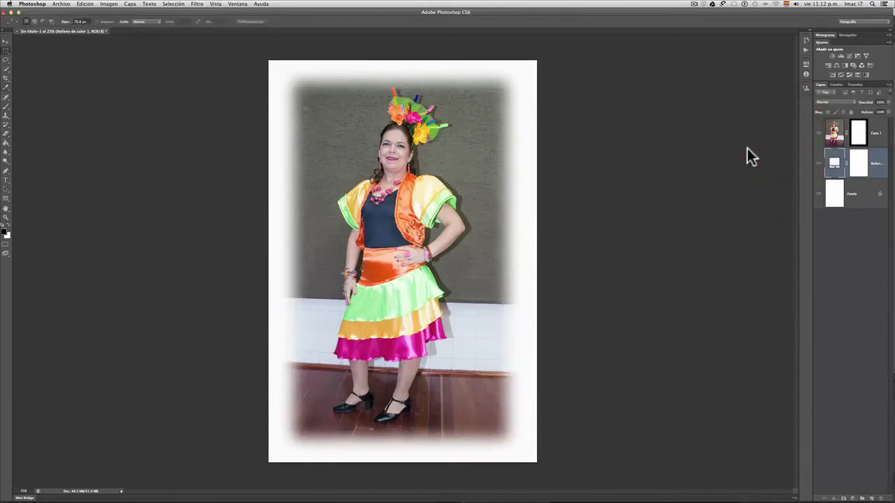
key("super+shift+2")
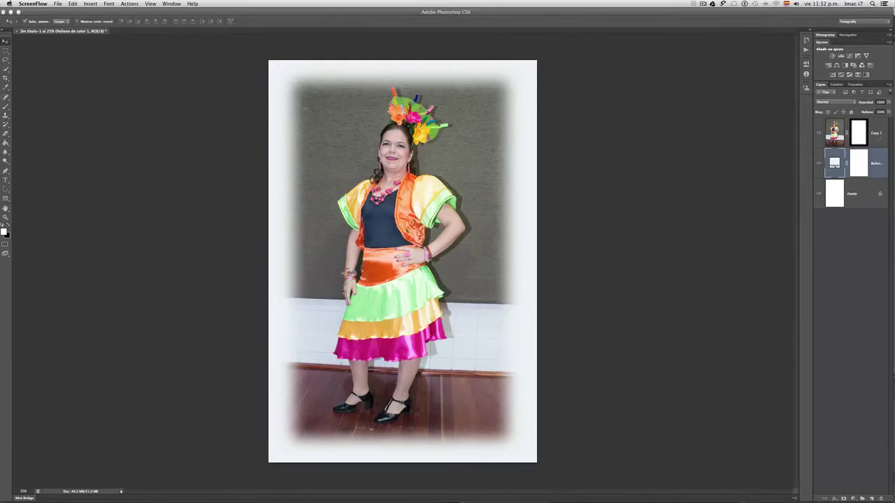
Step: Target Capa 1's layer mask and set the Brush tool to 395 px size, 7% hardness
left_click(875, 133)
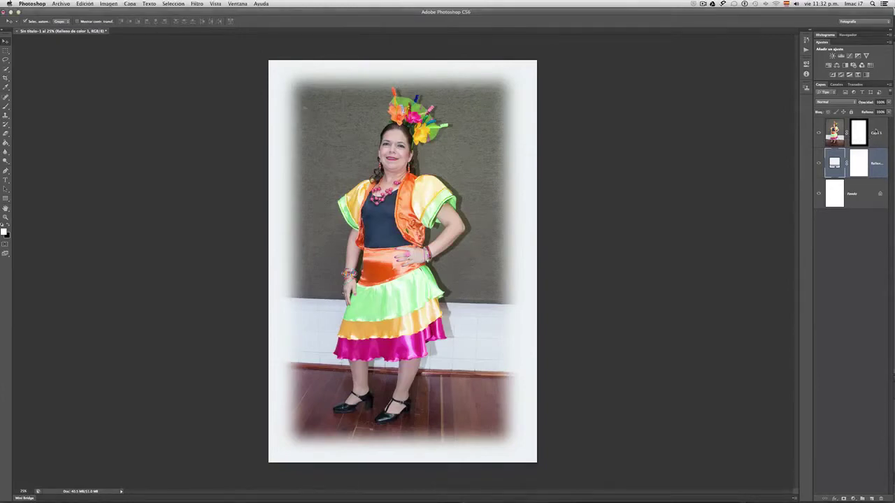
left_click(874, 134)
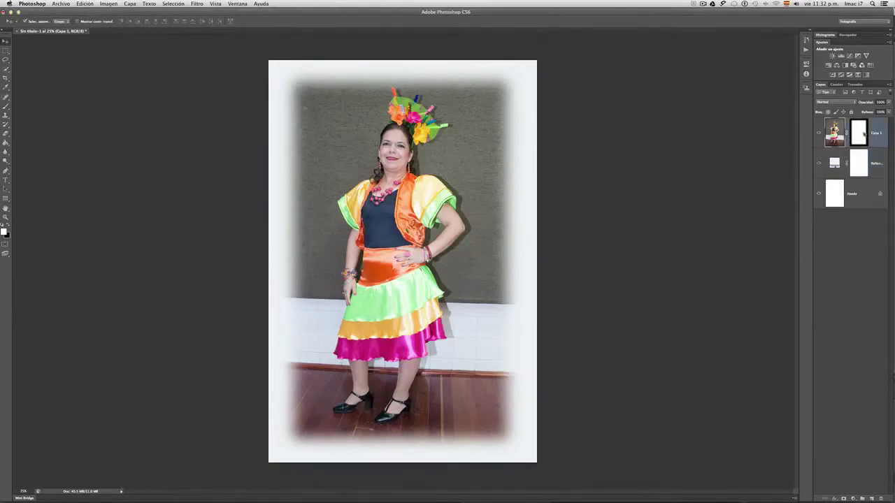
left_click(864, 132)
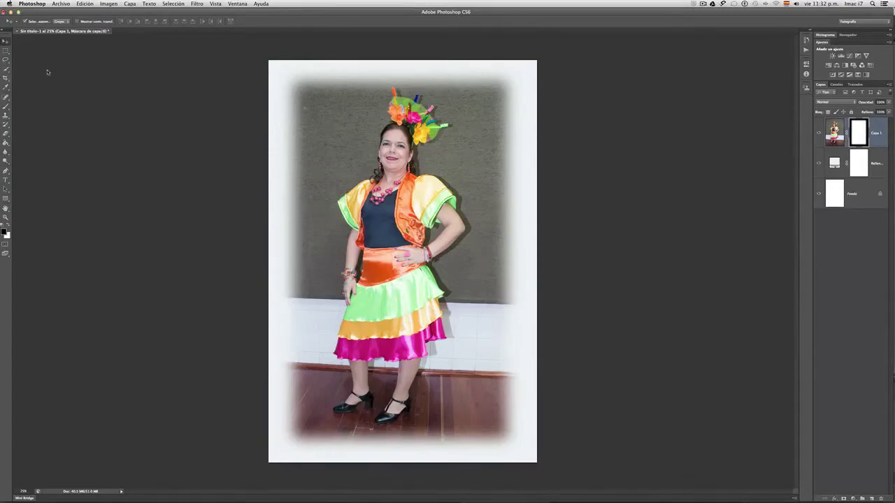
left_click(7, 106)
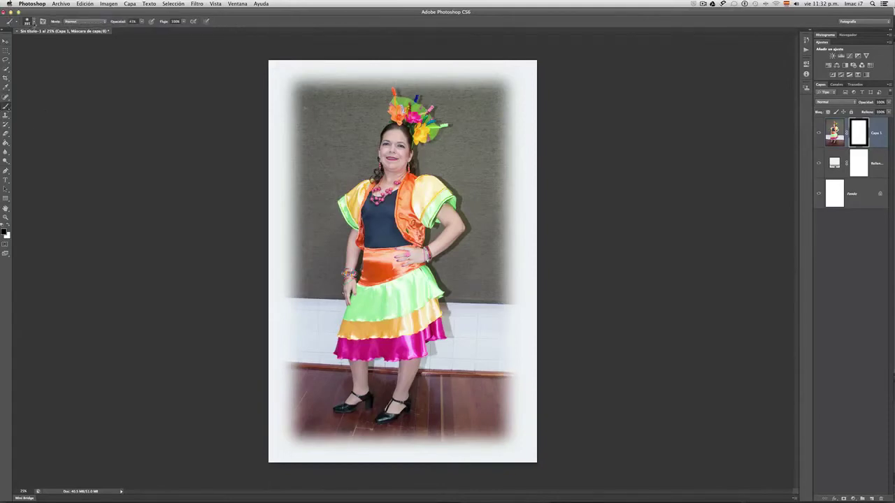
left_click(35, 23)
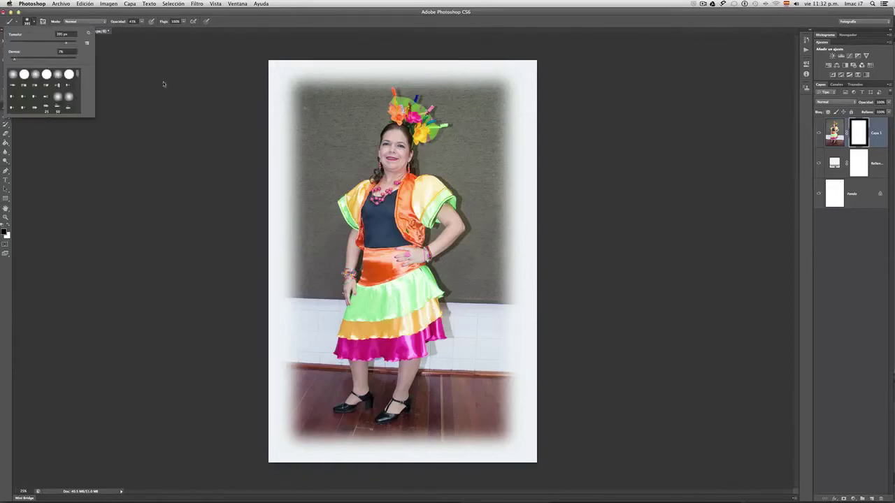
left_click(120, 61)
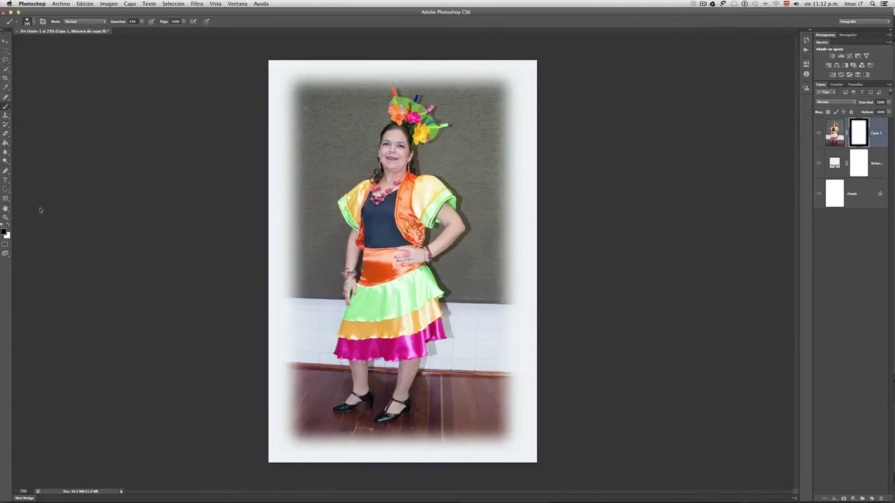
Step: Paint black on the mask over the wall shadow left of the woman's head
left_click(9, 228)
left_click(9, 227)
mouse_move(285, 206)
left_mouse_down()
mouse_move(321, 145)
mouse_move(294, 160)
mouse_move(307, 100)
mouse_move(265, 151)
mouse_move(296, 91)
mouse_move(292, 132)
mouse_move(318, 88)
mouse_move(282, 130)
mouse_move(322, 92)
mouse_move(290, 128)
mouse_move(313, 90)
left_mouse_up()
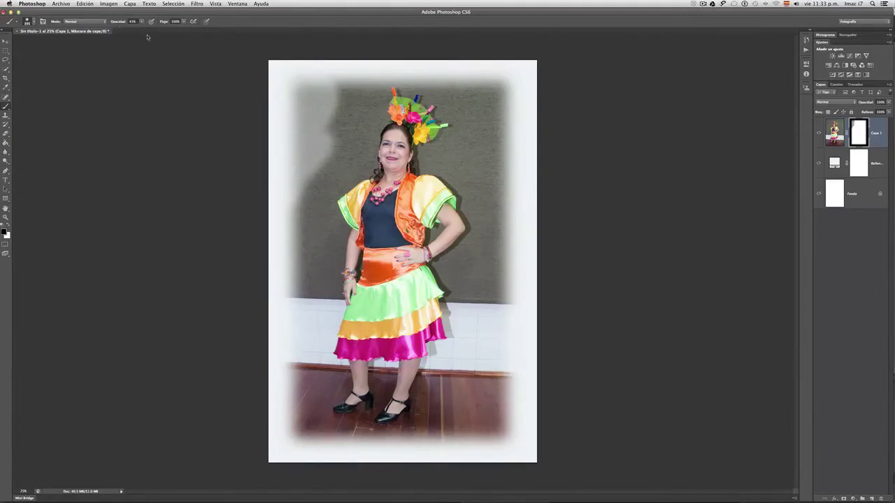
Step: At 55% brush opacity, fade the left shadow and dark wall beside the headpiece
left_click(141, 22)
left_click_drag(143, 29, 147, 29)
mouse_move(311, 164)
left_mouse_down()
mouse_move(312, 99)
mouse_move(281, 146)
mouse_move(302, 91)
mouse_move(293, 109)
mouse_move(354, 89)
mouse_move(341, 91)
mouse_move(353, 103)
mouse_move(300, 163)
mouse_move(290, 359)
mouse_move(301, 439)
mouse_move(316, 439)
mouse_move(286, 362)
left_mouse_up()
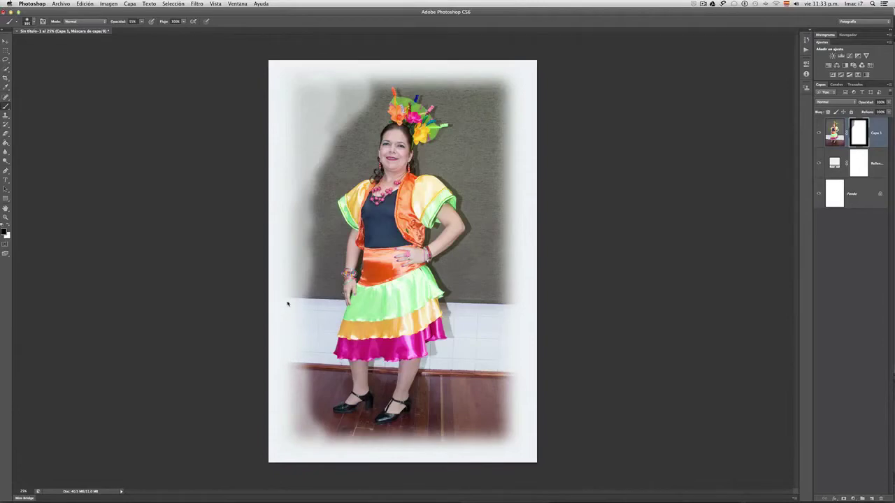
mouse_move(493, 119)
left_mouse_down()
mouse_move(455, 94)
mouse_move(495, 96)
mouse_move(476, 101)
left_mouse_up()
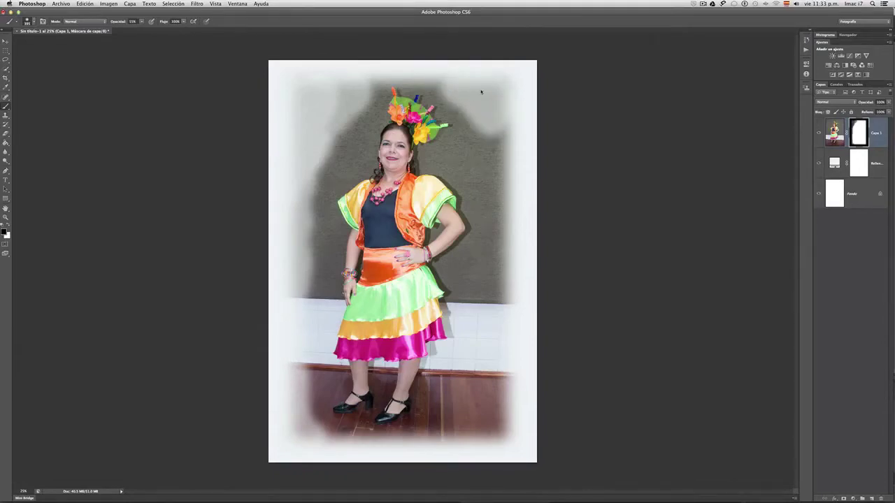
Step: At 60% opacity, fade the wall above the headdress, bottom-right floor and upper-left arch edge
double_click(132, 22)
type("60")
mouse_move(497, 114)
left_mouse_down()
mouse_move(441, 76)
mouse_move(398, 74)
mouse_move(475, 99)
mouse_move(497, 154)
mouse_move(506, 326)
mouse_move(493, 409)
mouse_move(503, 422)
mouse_move(489, 435)
left_mouse_up()
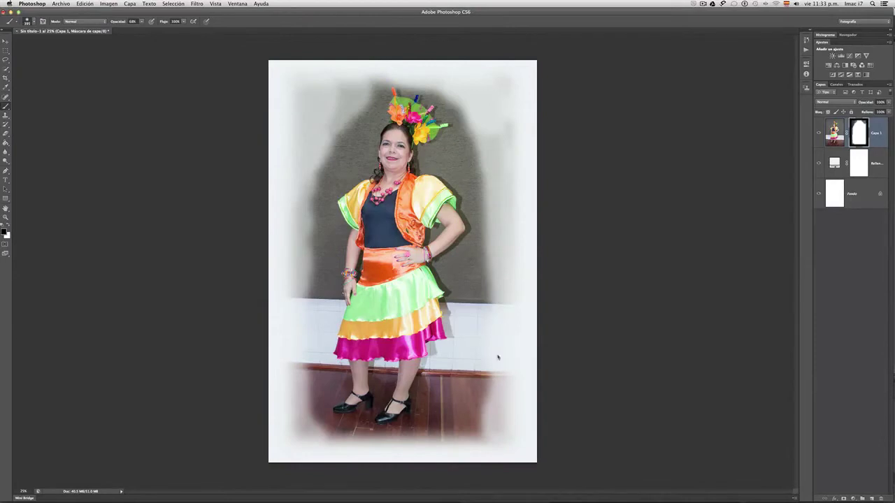
mouse_move(494, 371)
left_mouse_down()
mouse_move(464, 429)
mouse_move(480, 428)
mouse_move(419, 427)
left_mouse_up()
left_click_drag(476, 434, 502, 427)
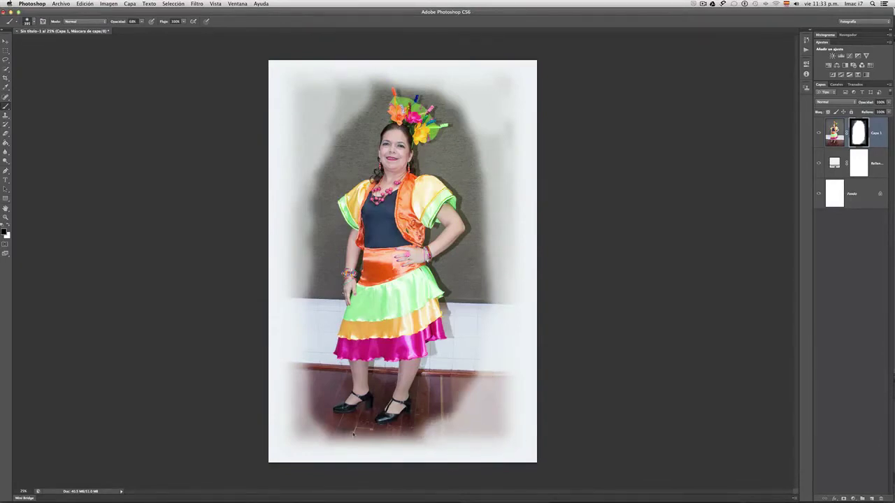
mouse_move(311, 112)
left_mouse_down()
mouse_move(350, 90)
mouse_move(320, 107)
mouse_move(306, 133)
mouse_move(308, 82)
mouse_move(298, 102)
left_mouse_up()
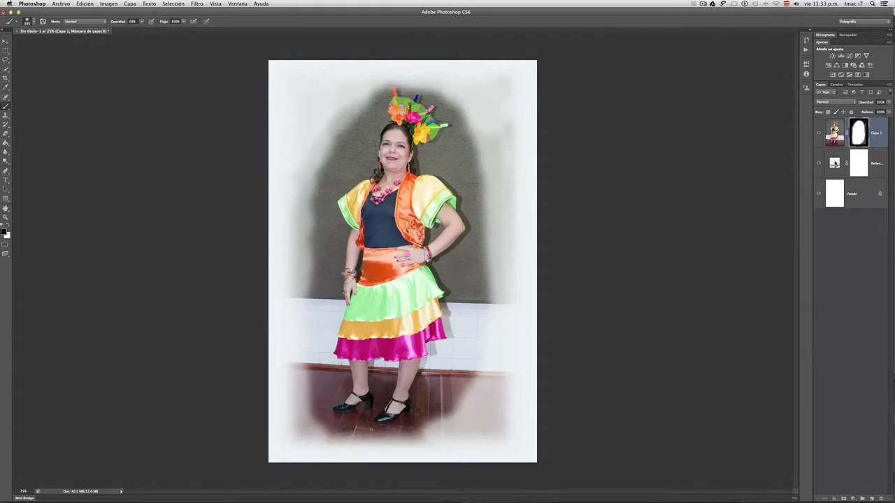
double_click(835, 164)
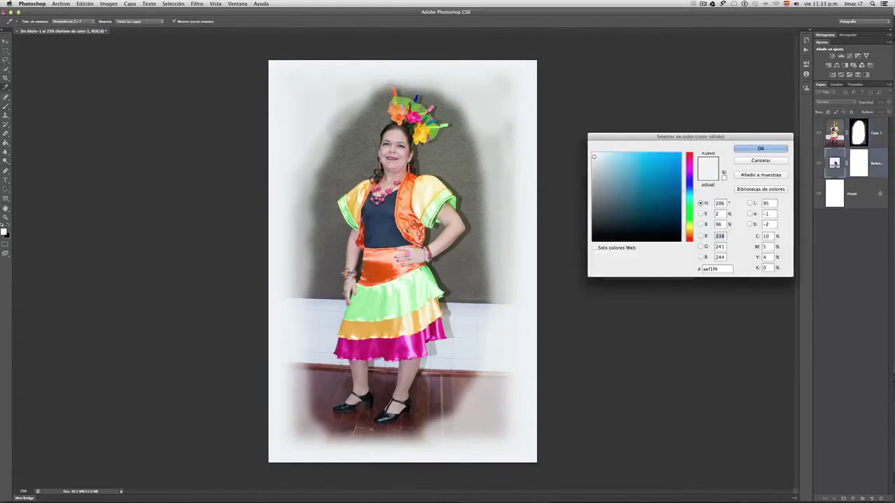
left_click(662, 195)
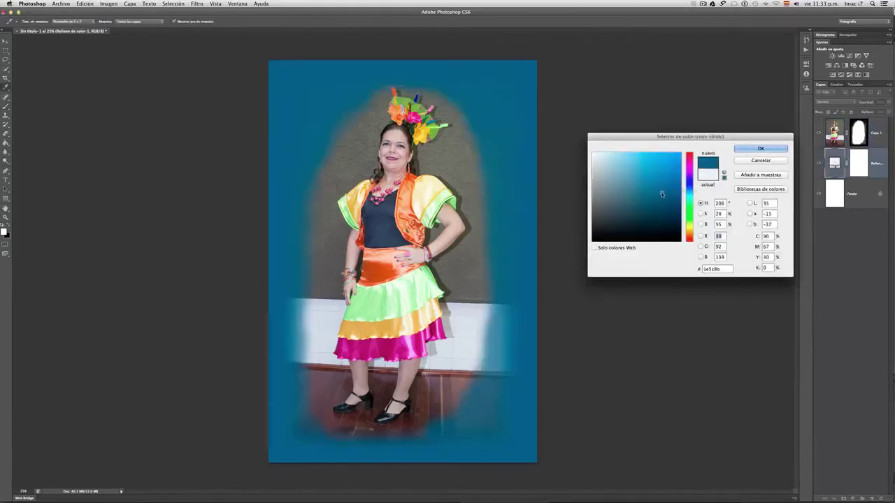
left_click(689, 214)
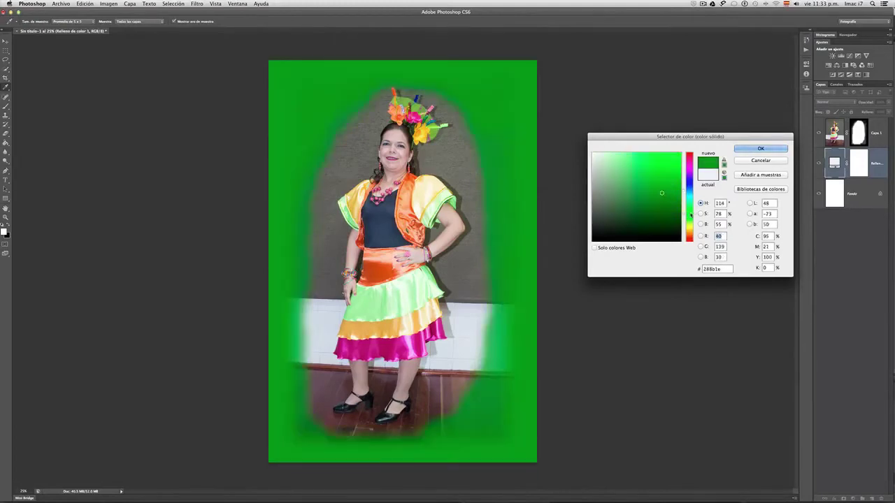
left_click(619, 196)
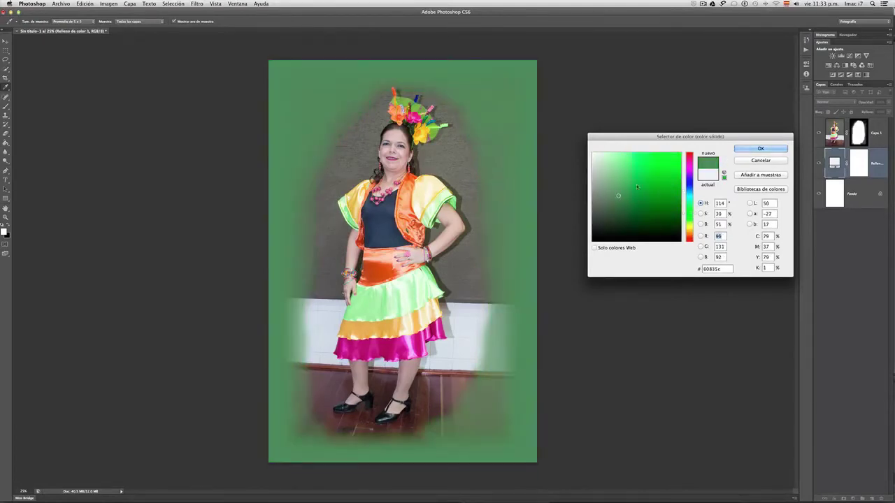
left_click(593, 155)
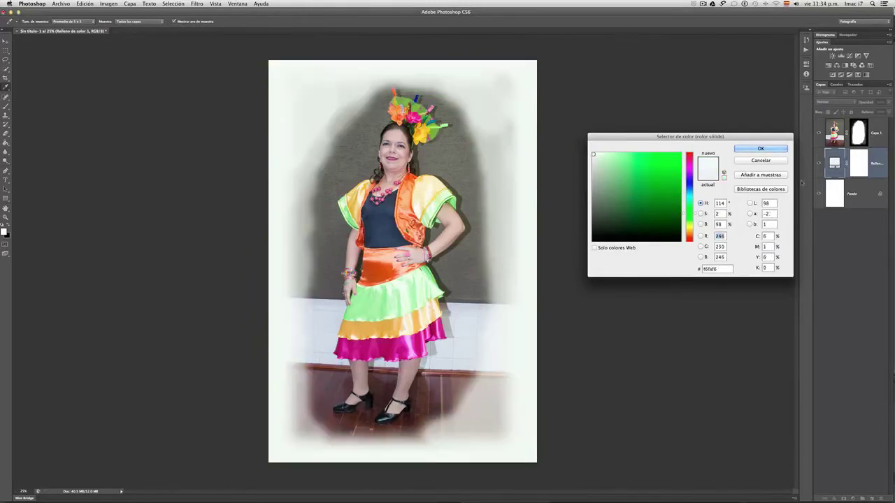
left_click(761, 161)
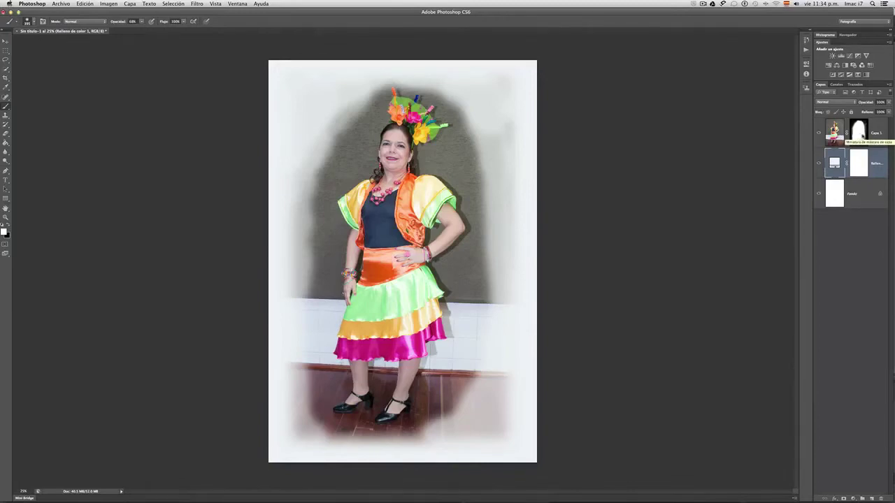
Step: Delete Capa 1's layer mask with Eliminar máscara de capa
right_click(864, 132)
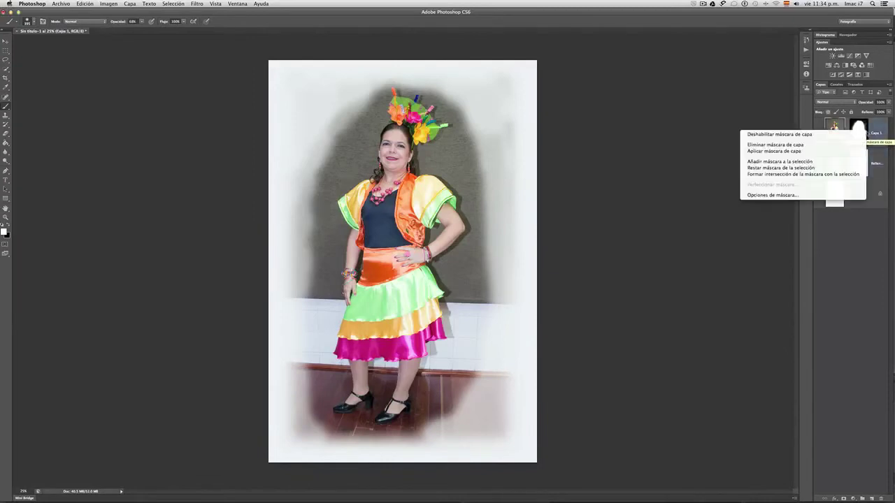
left_click(855, 145)
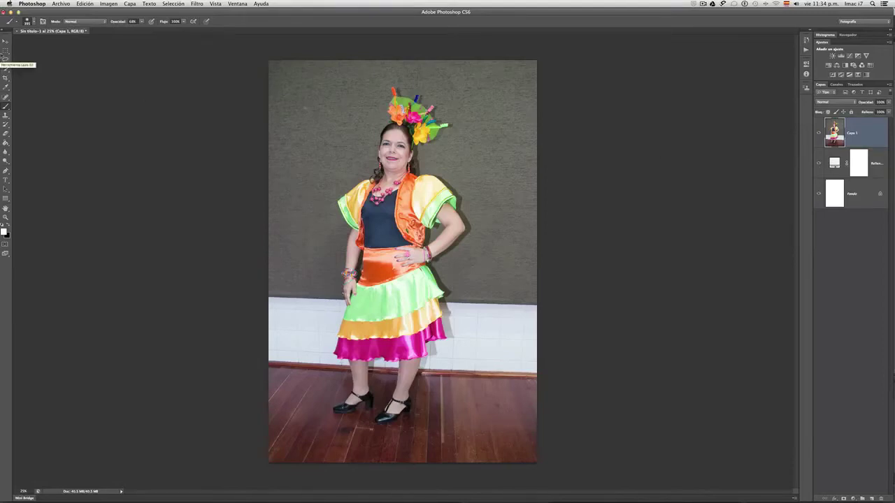
Step: Set the Rectangular Marquee feather to 0 px and fit the whole image in the window
left_click(5, 51)
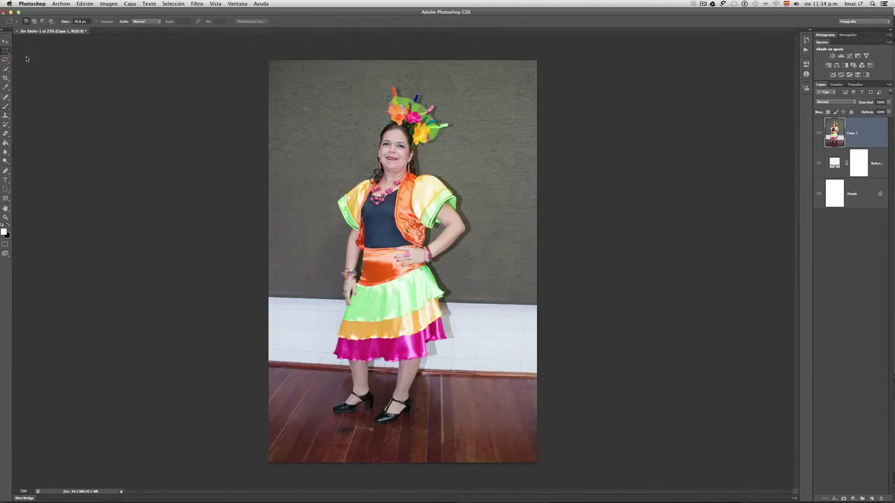
left_click(63, 23)
mouse_move(67, 23)
left_mouse_down()
mouse_move(16, 24)
mouse_move(62, 22)
left_mouse_up()
key("super+minus")
key("super+0")
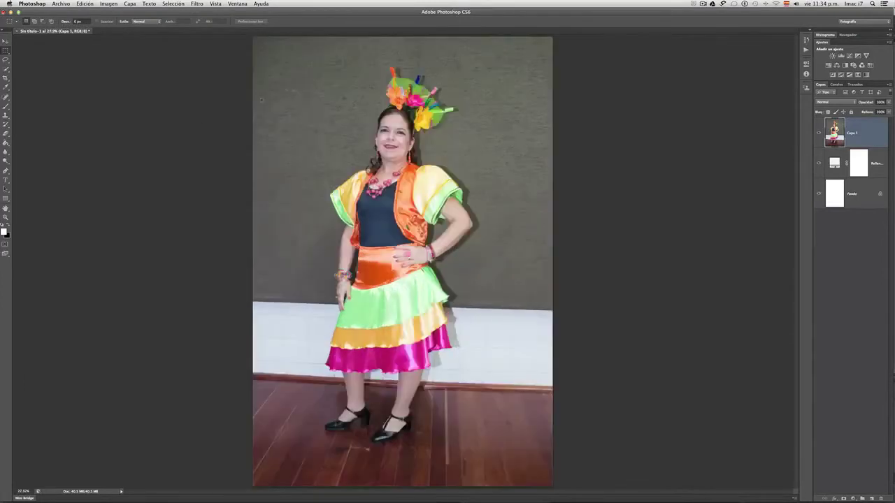
double_click(6, 208)
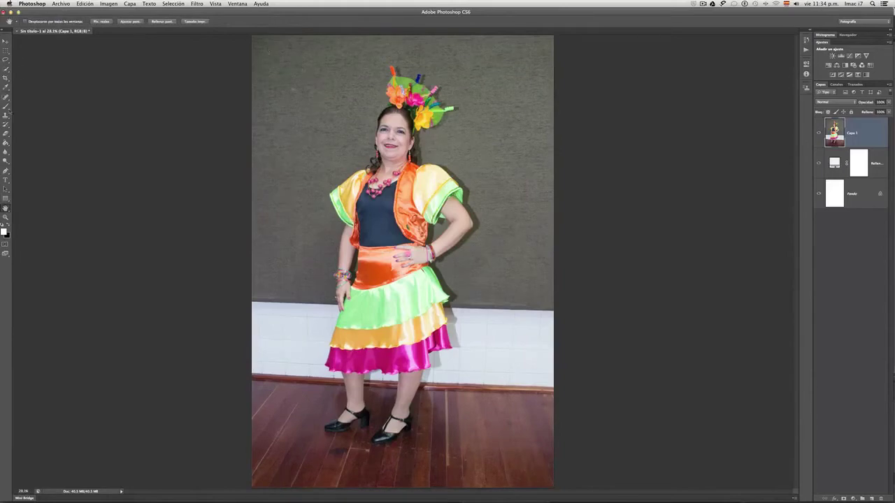
Step: Select a rectangle around the dancer inside the photo edges and add it as Capa 1's mask
left_click(5, 51)
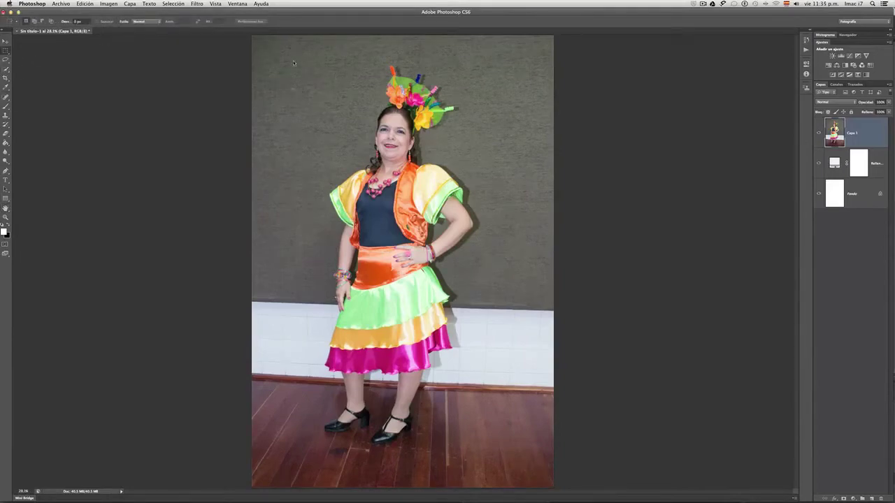
left_click_drag(293, 61, 496, 462)
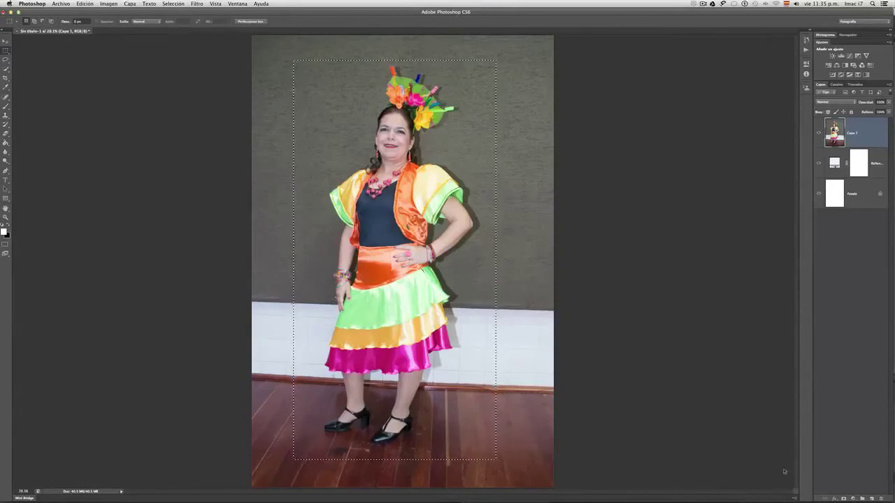
left_click(844, 498)
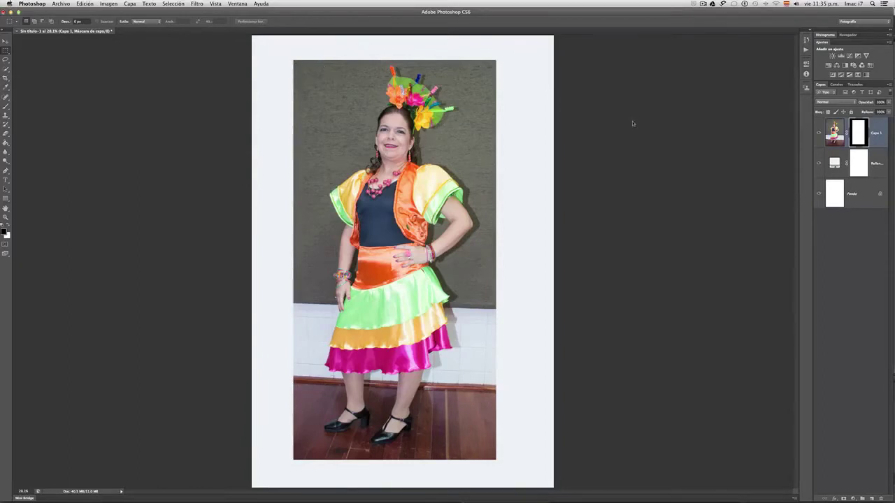
Step: Recolour the Relleno de color 1 fill layer to near-black #0d0e0f
double_click(843, 195)
left_click(491, 173)
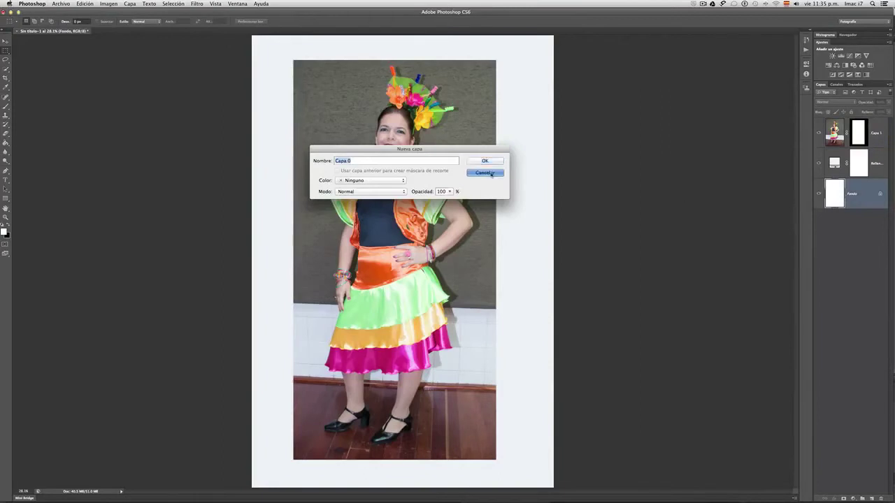
right_click(837, 194)
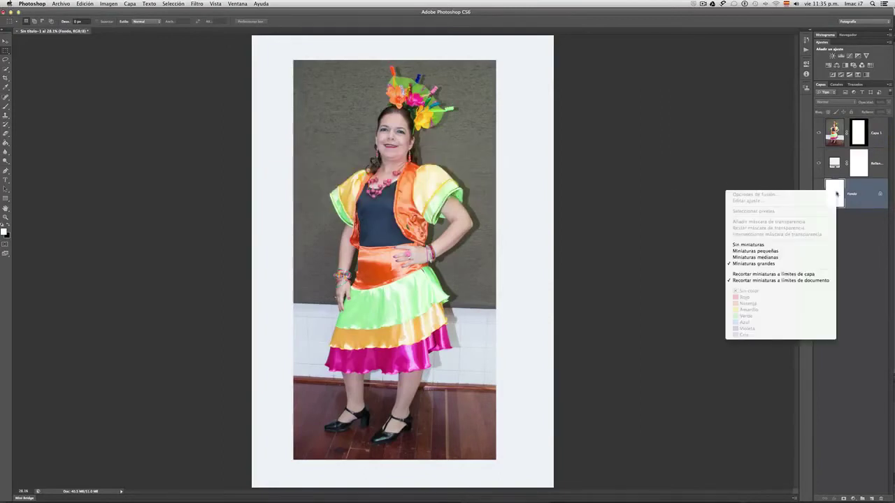
left_click(834, 165)
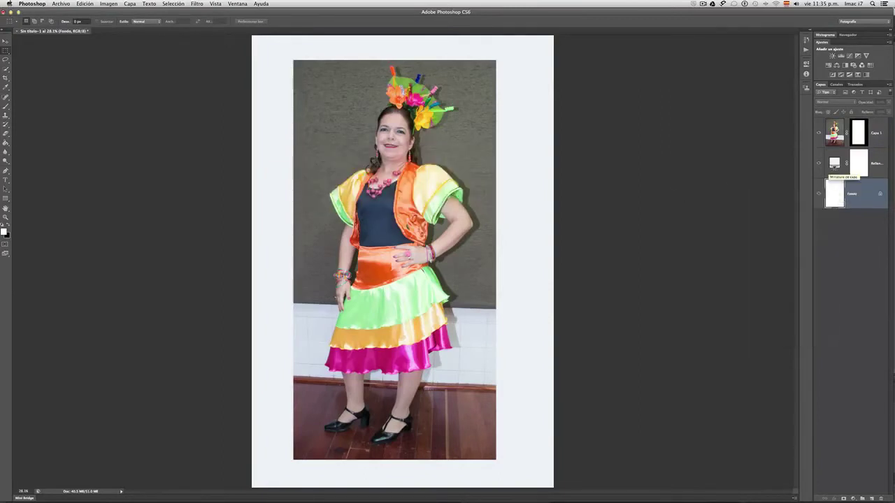
double_click(834, 165)
left_click(671, 174)
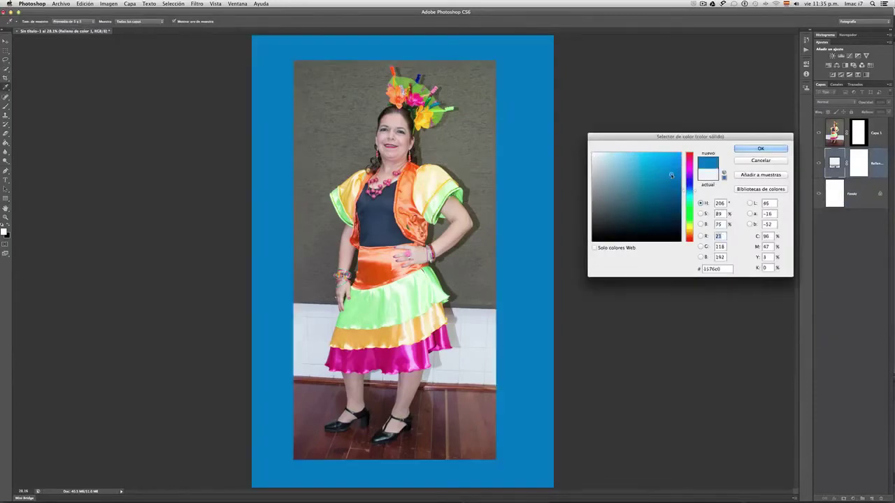
left_click(671, 237)
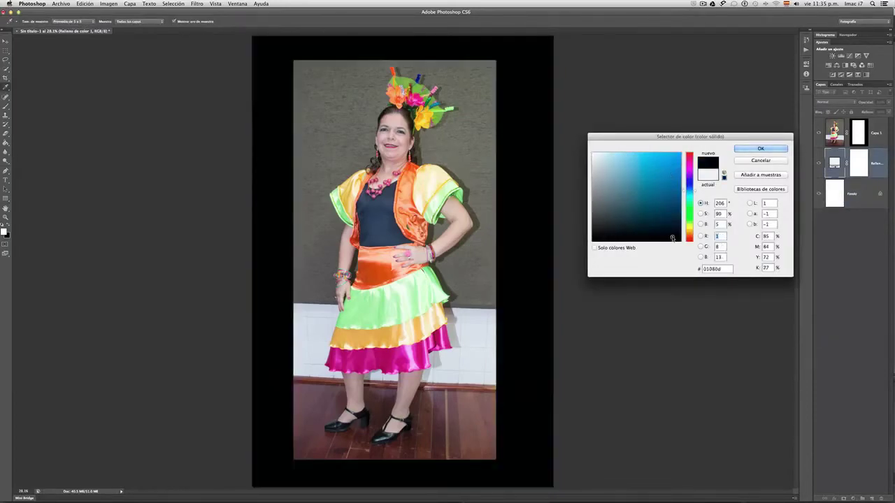
left_click(604, 236)
left_click(757, 148)
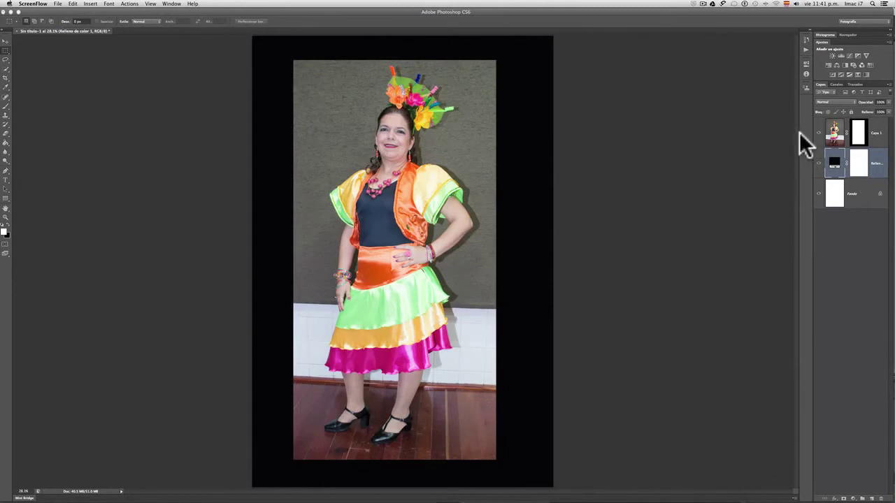
Step: Feather Capa 1's mask to about 503 px with Desvanecer in Properties > Máscaras
left_click(858, 133)
double_click(860, 135)
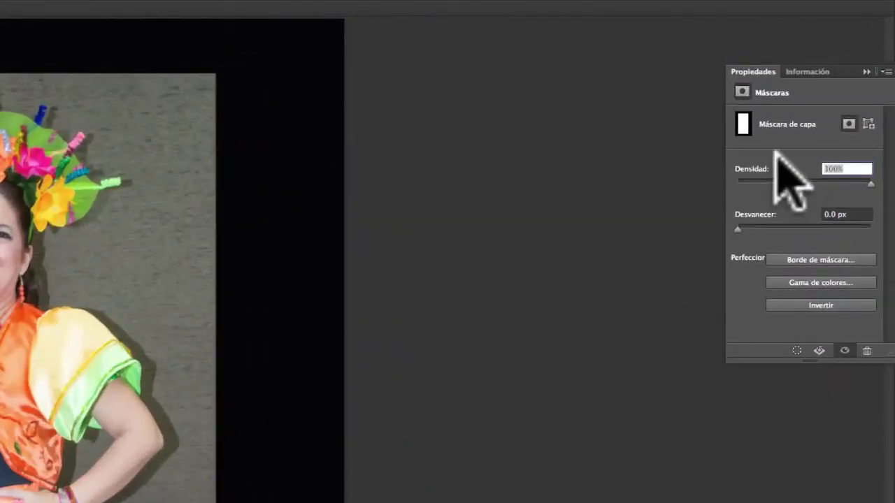
left_click(740, 229)
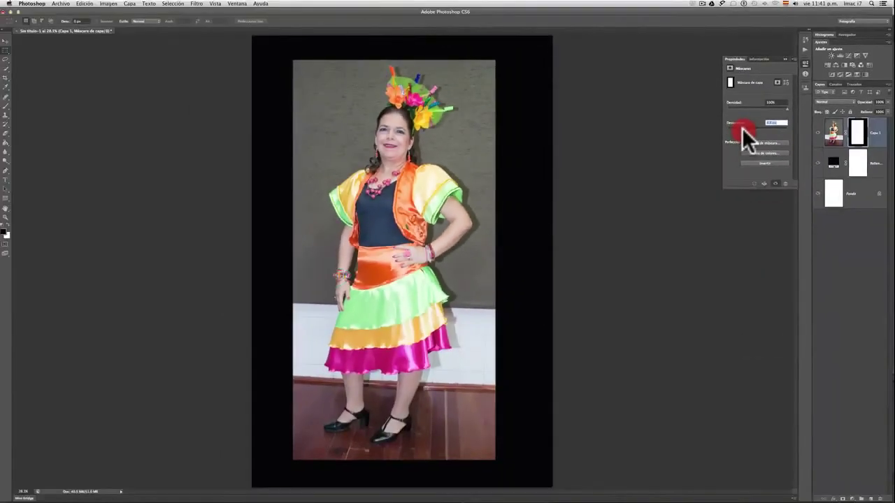
left_click_drag(741, 128, 771, 127)
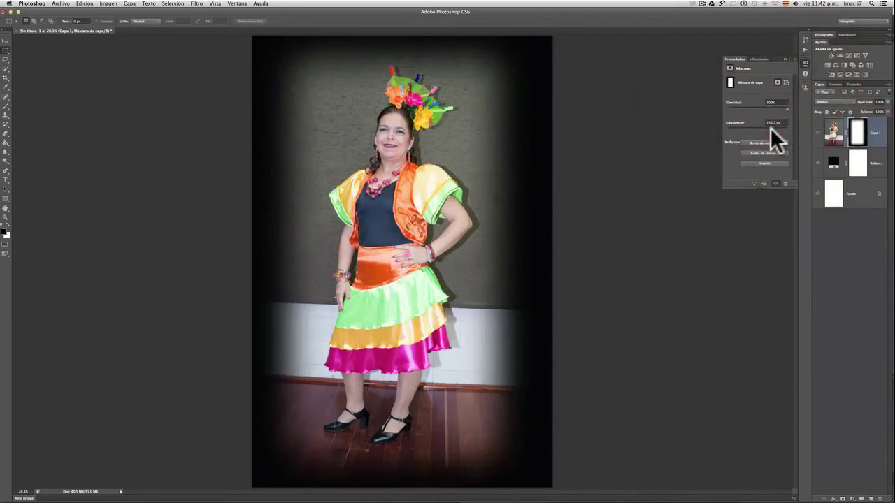
left_click(772, 124)
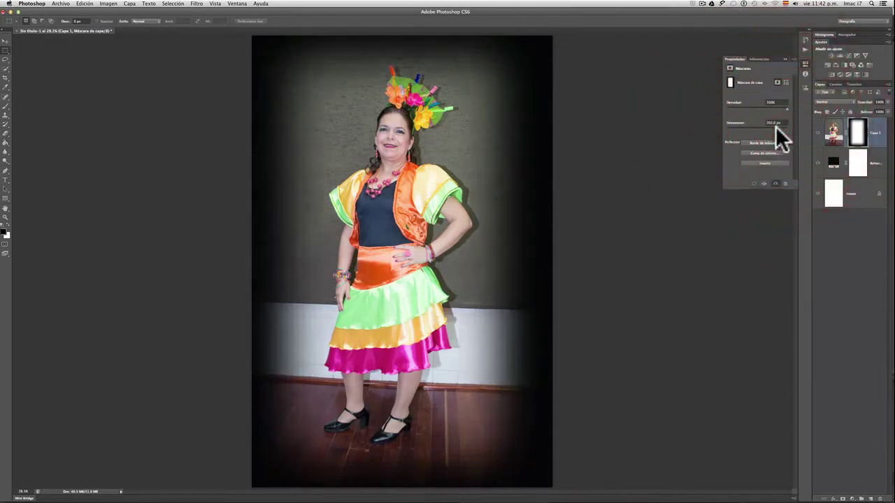
type("503.3")
key("Return")
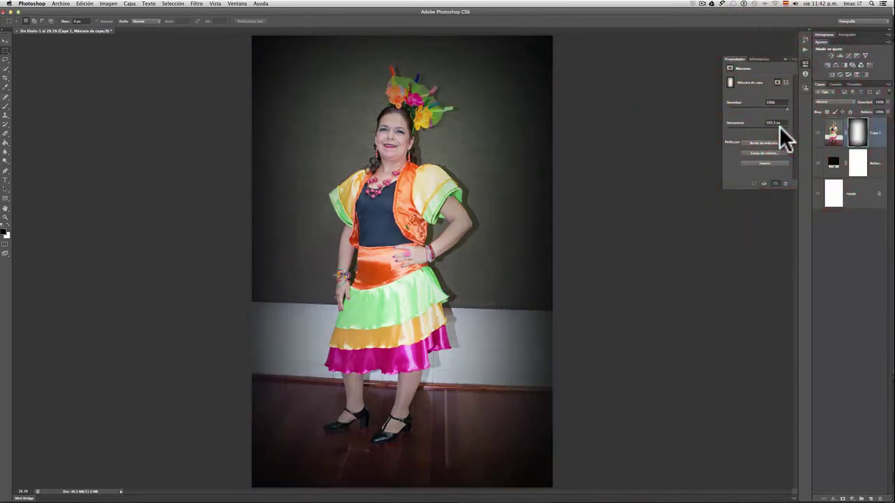
mouse_move(779, 126)
left_mouse_down()
mouse_move(746, 127)
mouse_move(775, 127)
left_mouse_up()
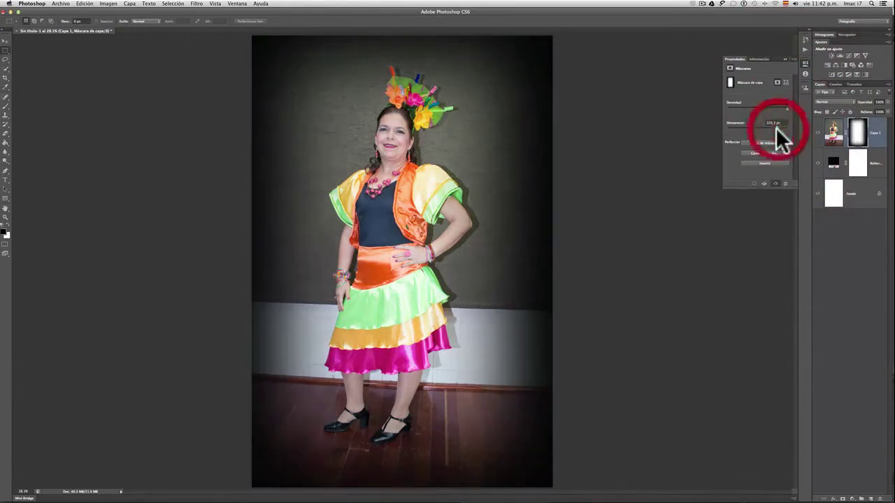
Step: Open the Relleno de color 1 Color Picker and try teal blue and dark grey fills
left_click(639, 172)
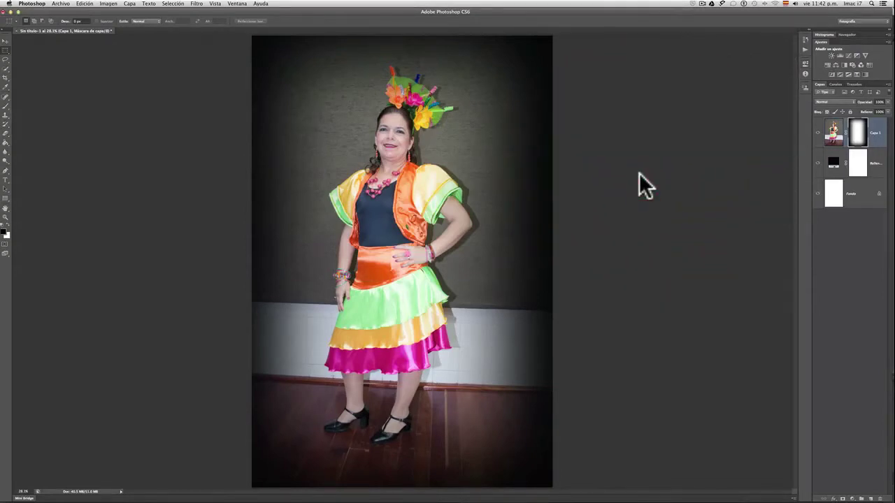
left_click(832, 165)
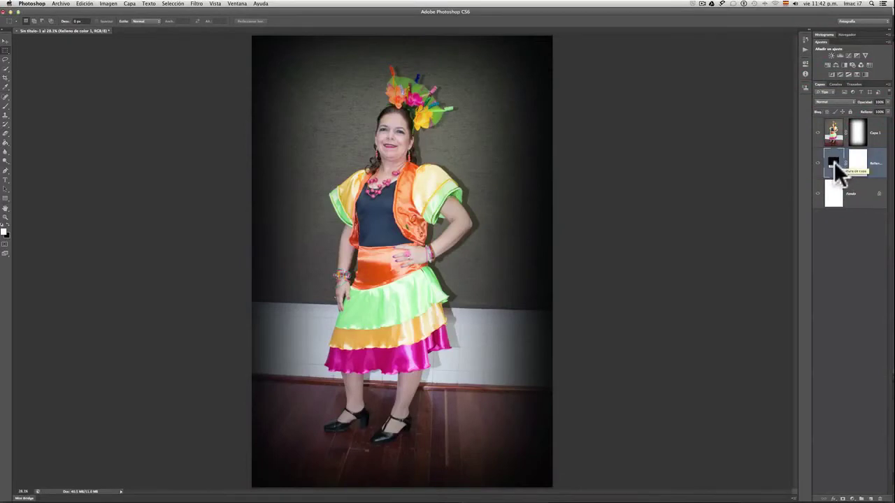
double_click(833, 161)
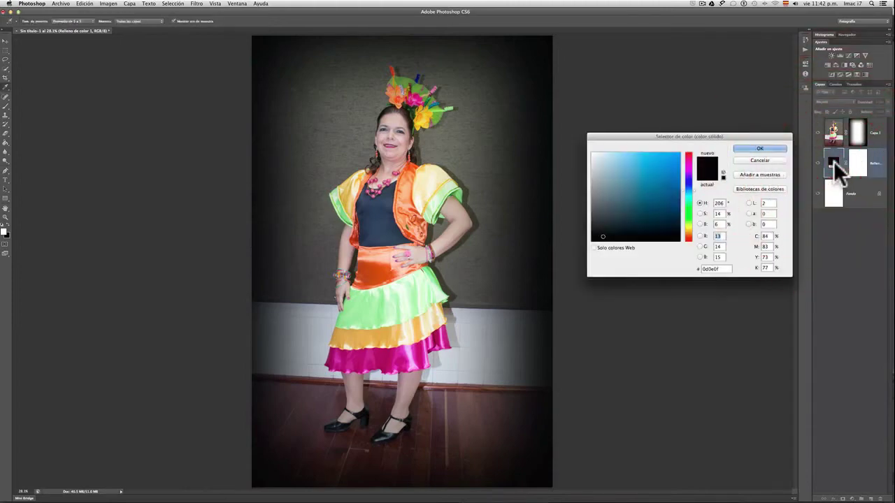
left_click(654, 166)
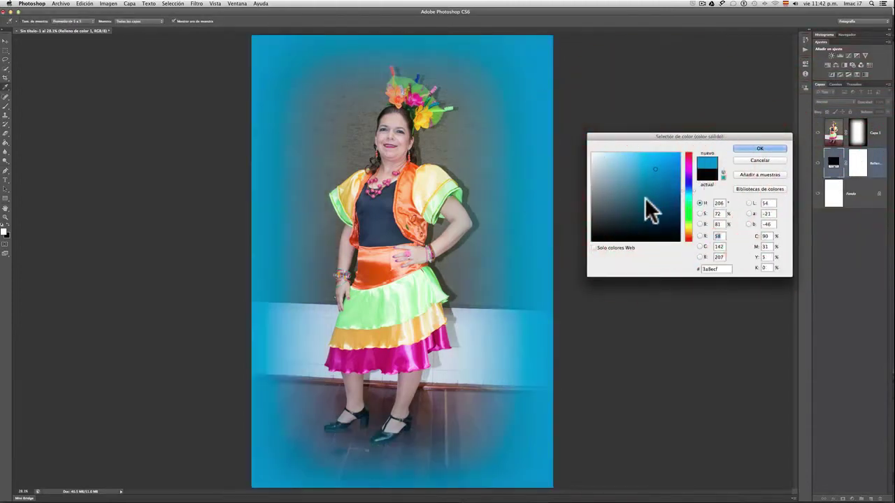
left_click(645, 201)
left_click(607, 212)
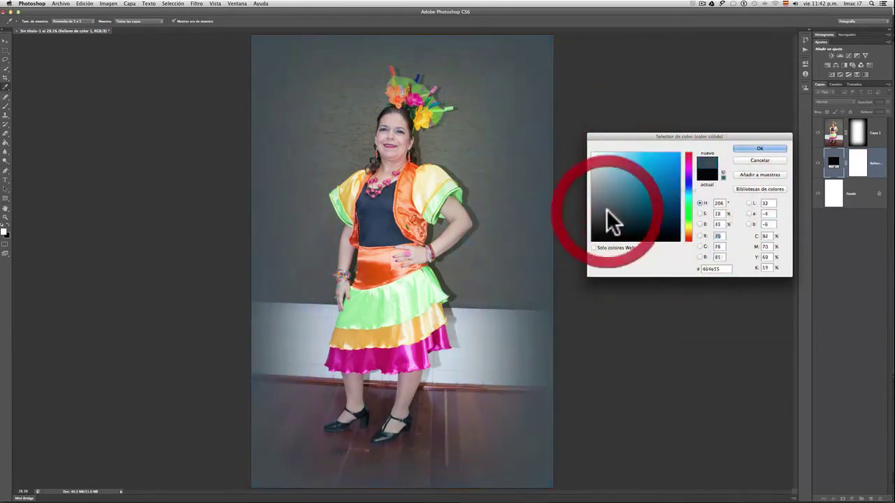
left_click(601, 220)
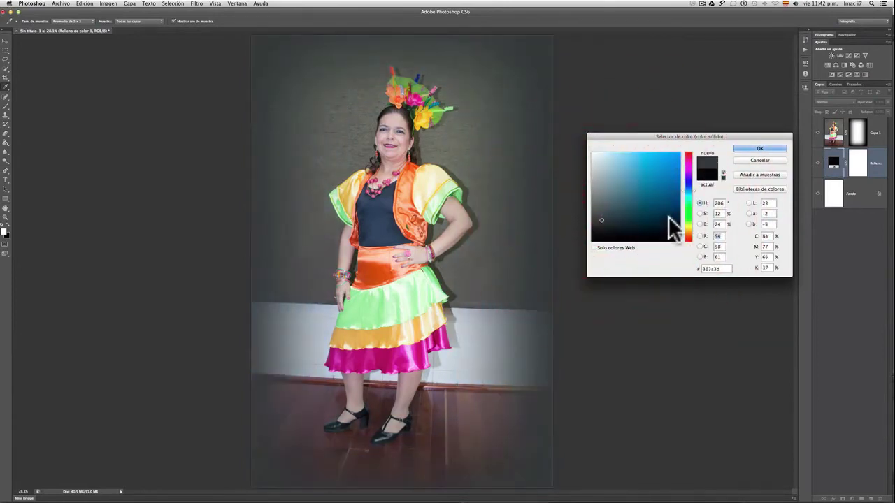
Step: Try green, blue and olive fills, finishing on near-white #fbfbf7
left_click(689, 208)
left_click(635, 209)
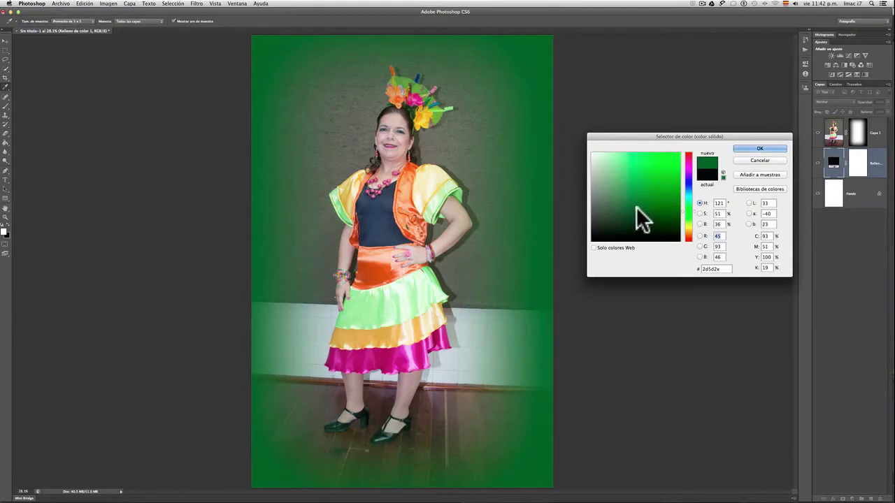
left_click_drag(637, 207, 597, 190)
left_click(622, 204)
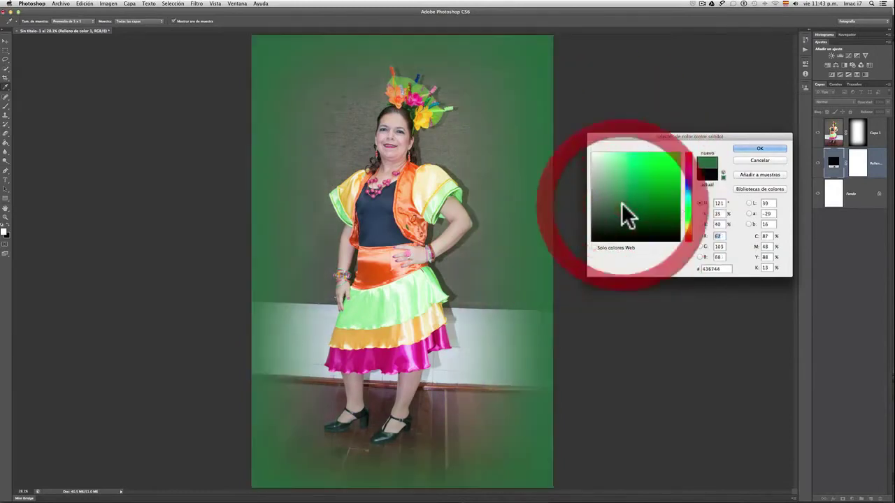
left_click(689, 182)
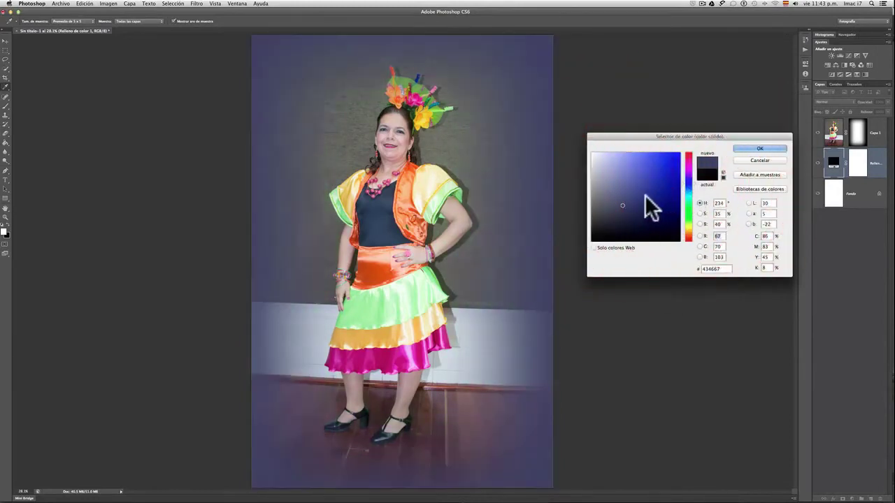
left_click_drag(621, 204, 646, 208)
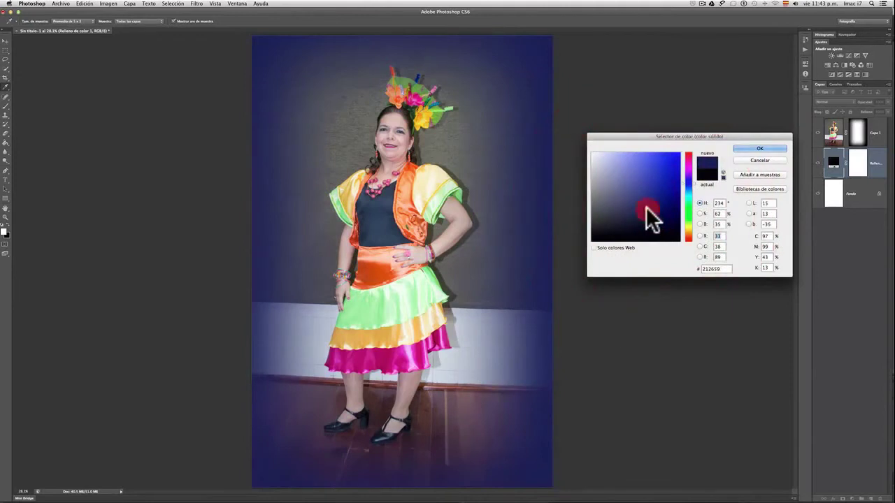
left_click(650, 191)
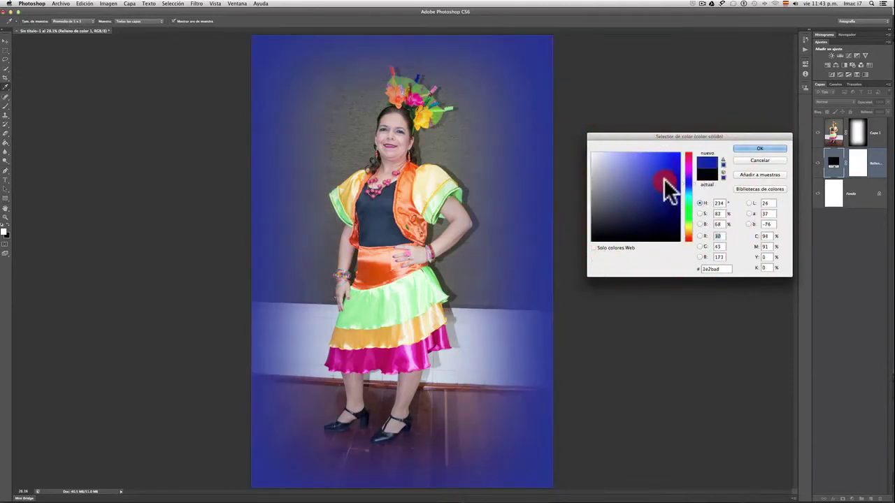
left_click(665, 186)
left_click_drag(665, 185, 665, 207)
left_click(689, 228)
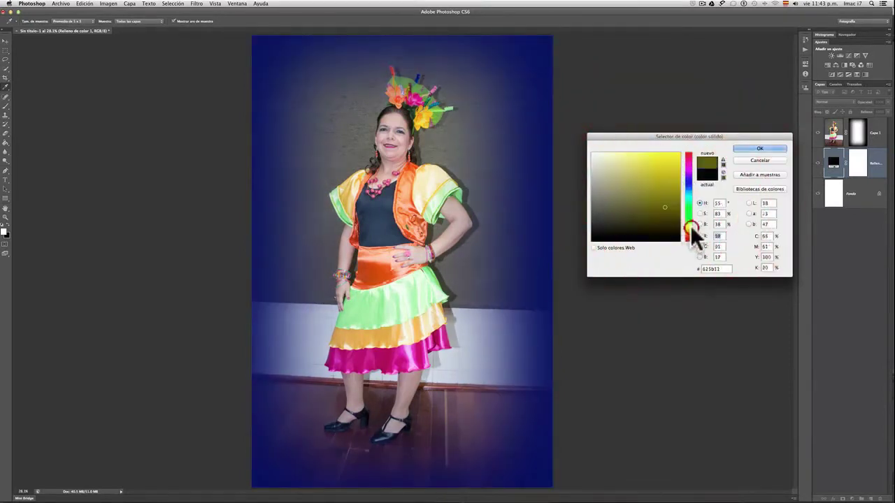
left_click(639, 217)
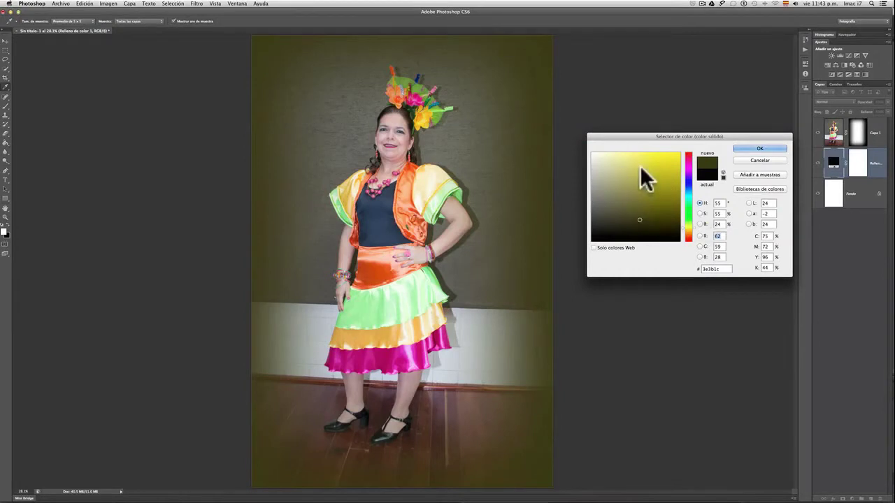
left_click(591, 153)
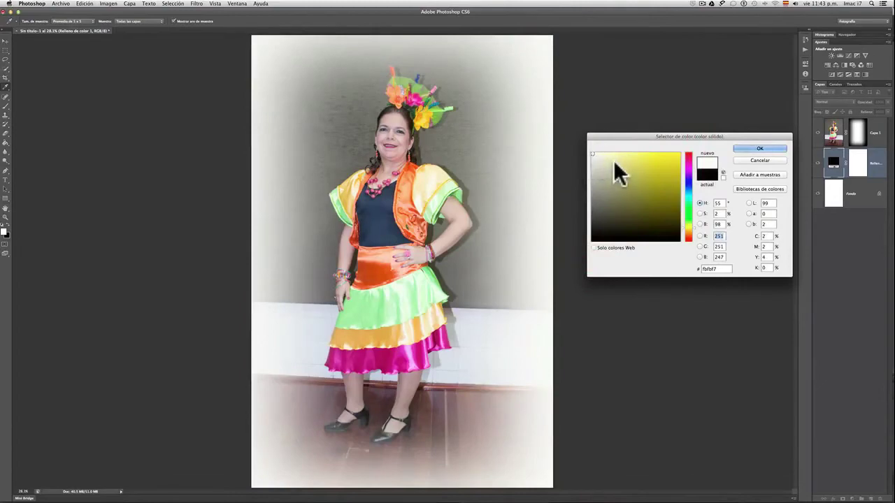
Step: Keep the near-white fill and set Capa 1's mask Desvanecer to about 185.6 px
left_click(747, 148)
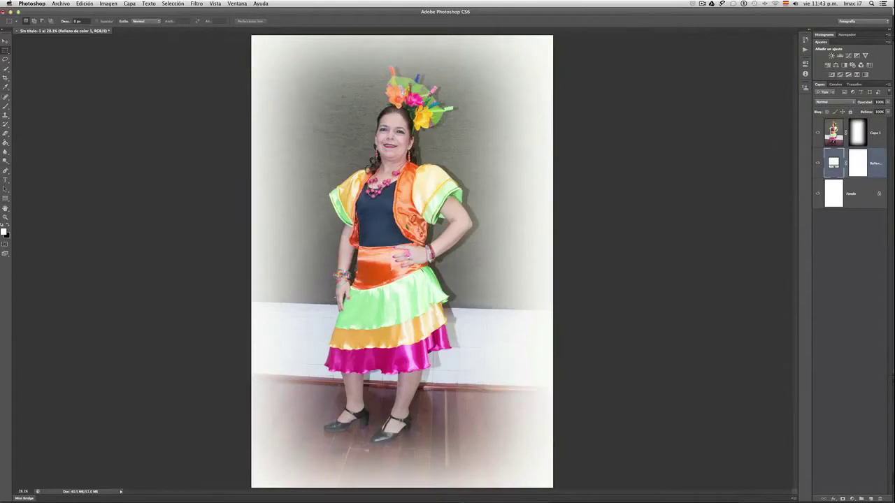
double_click(865, 140)
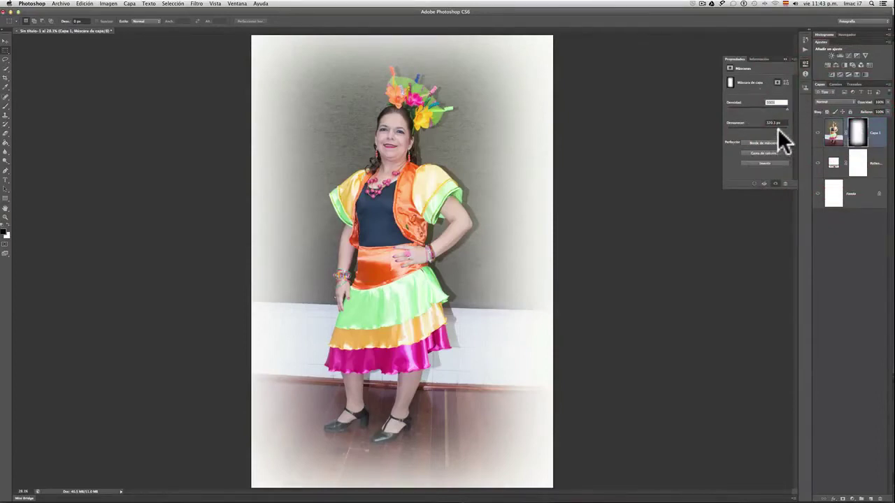
mouse_move(777, 128)
left_mouse_down()
mouse_move(728, 128)
mouse_move(774, 125)
left_mouse_up()
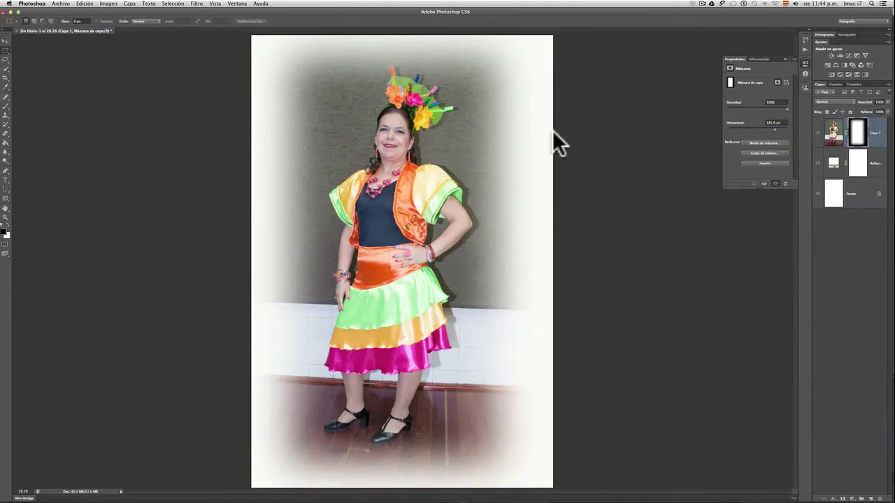
left_click(837, 129)
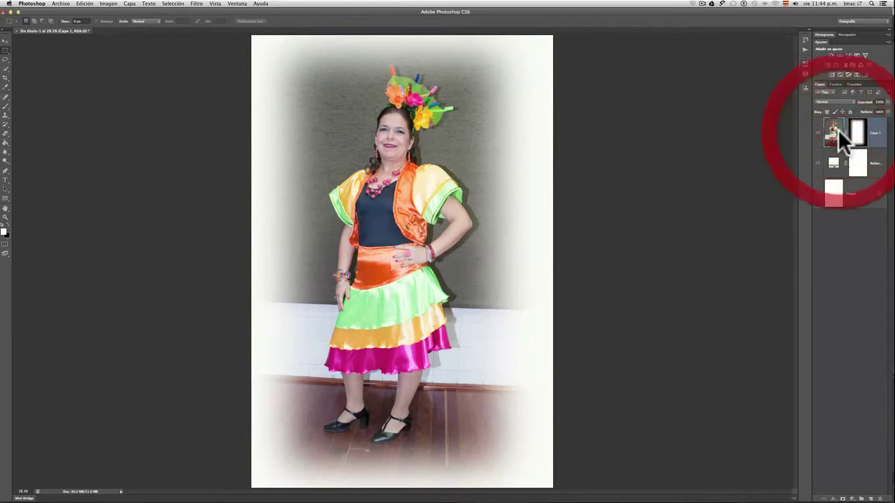
Step: Nudge Capa 1 slightly, then preview _DSC0129.NEF in Bridge's 13 Jul 2012 Iberica LR folder
left_click(5, 40)
mouse_move(376, 233)
left_mouse_down()
mouse_move(385, 233)
mouse_move(361, 241)
mouse_move(394, 239)
mouse_move(395, 213)
mouse_move(394, 237)
mouse_move(378, 237)
mouse_move(386, 236)
left_mouse_up()
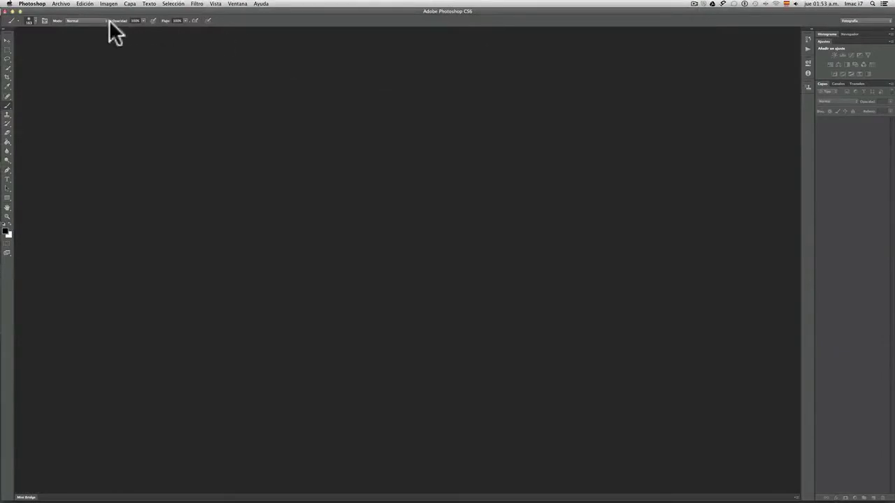
left_click(60, 4)
left_click(68, 25)
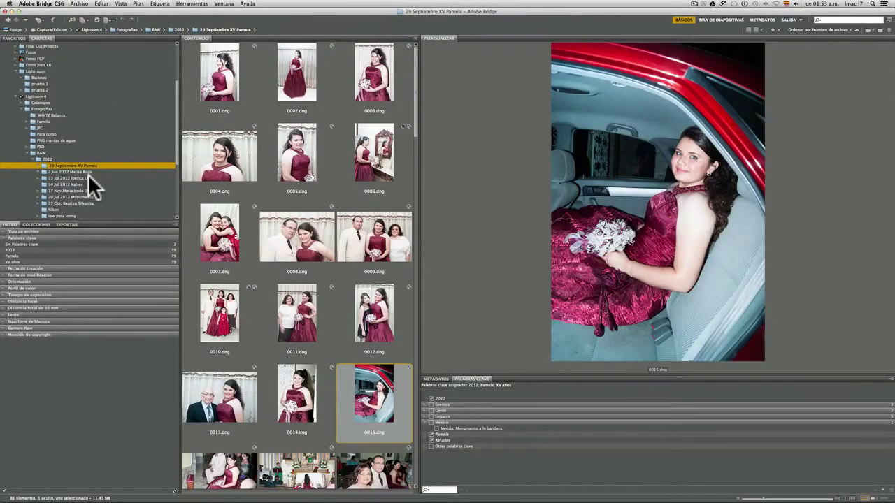
left_click(88, 176)
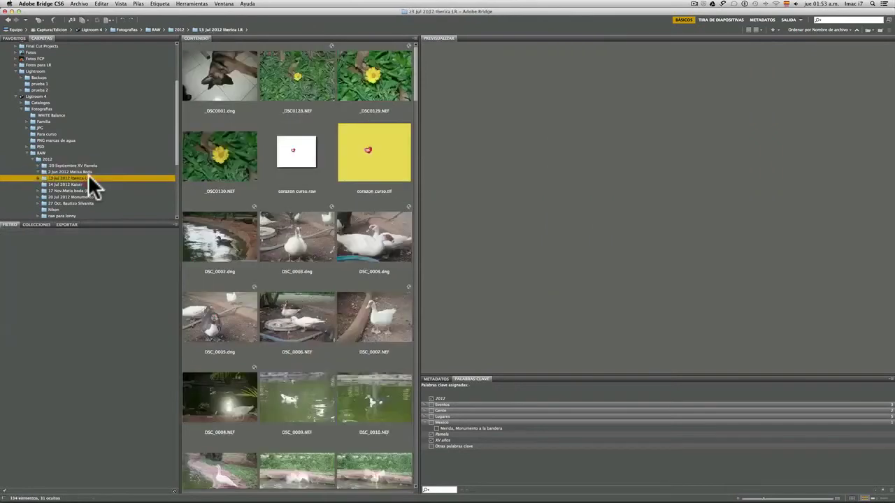
left_click(209, 166)
left_click(373, 86)
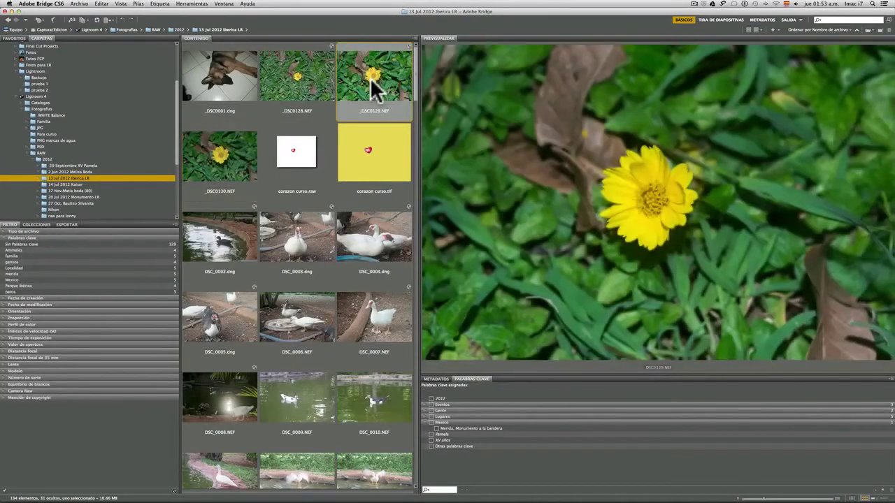
Step: Open _DSC0129.NEF from Camera Raw, keeping its embedded colour profile
double_click(371, 70)
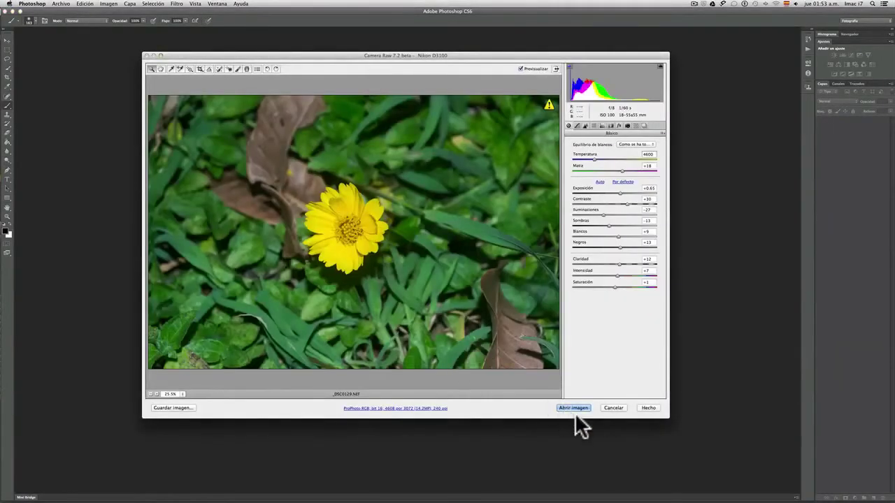
left_click(573, 408)
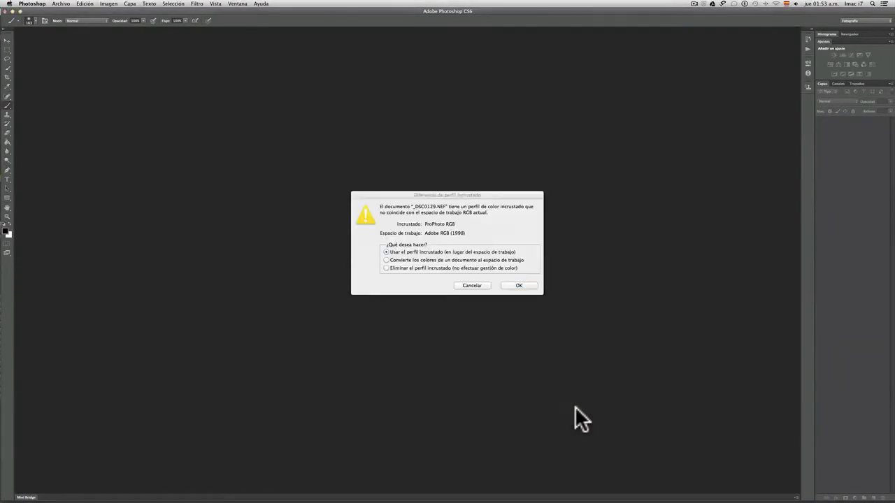
left_click(526, 286)
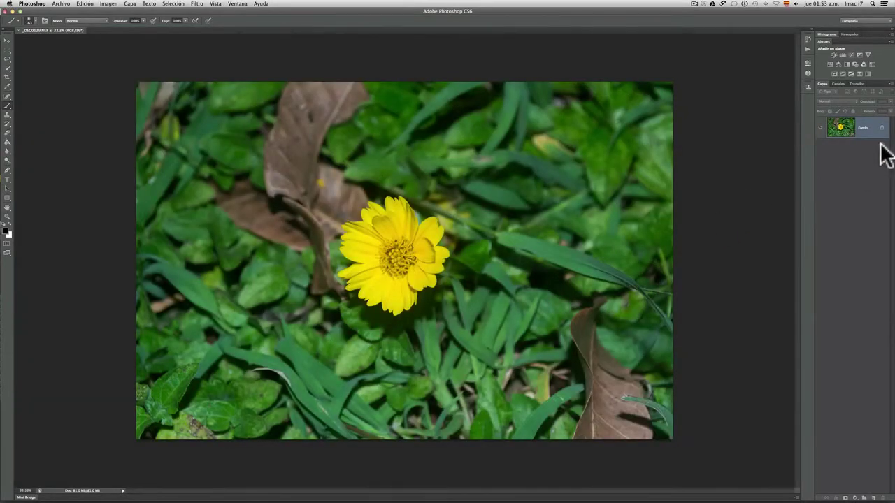
left_click(854, 497)
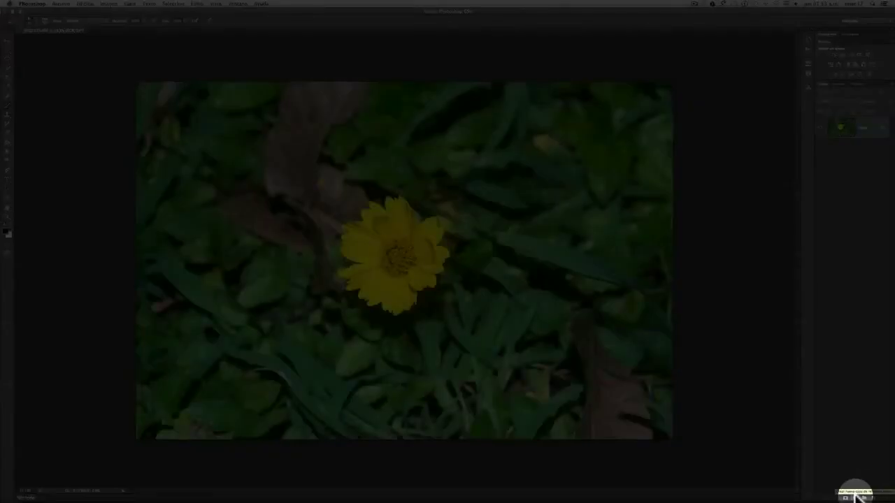
Step: Add a Color uniforme fill layer in near-white #fefafa over the flower photo
left_click(854, 497)
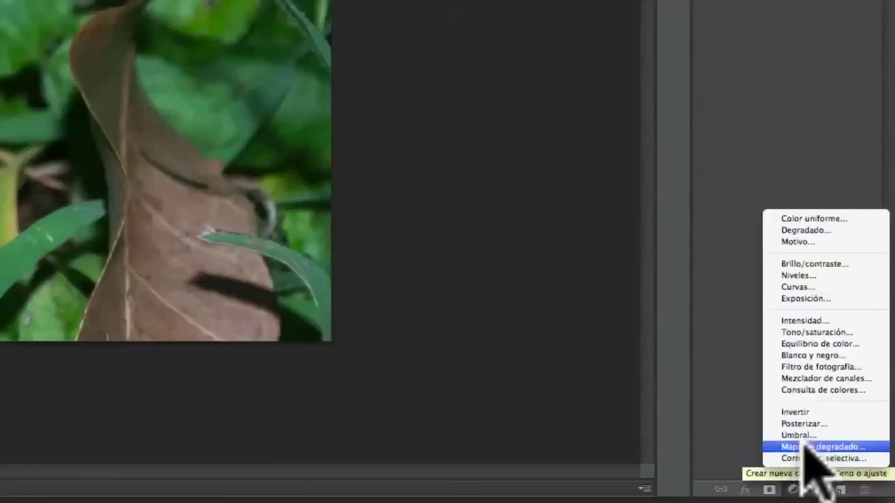
left_click(832, 218)
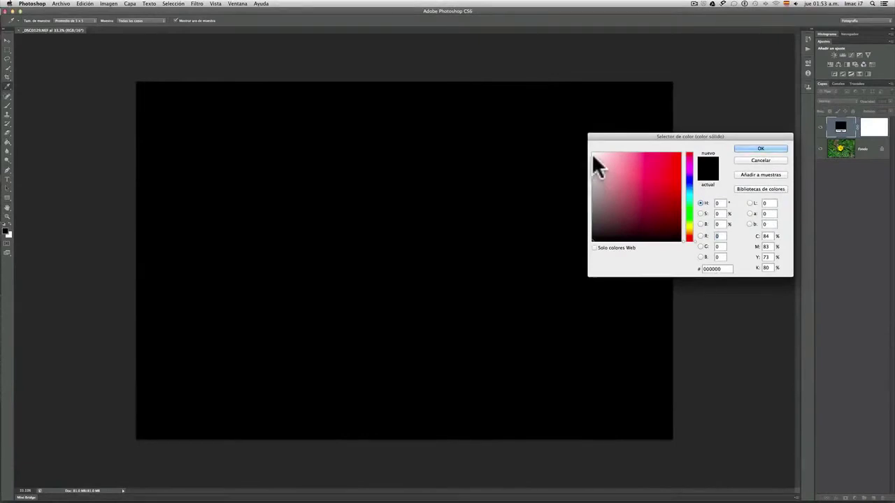
left_click(592, 154)
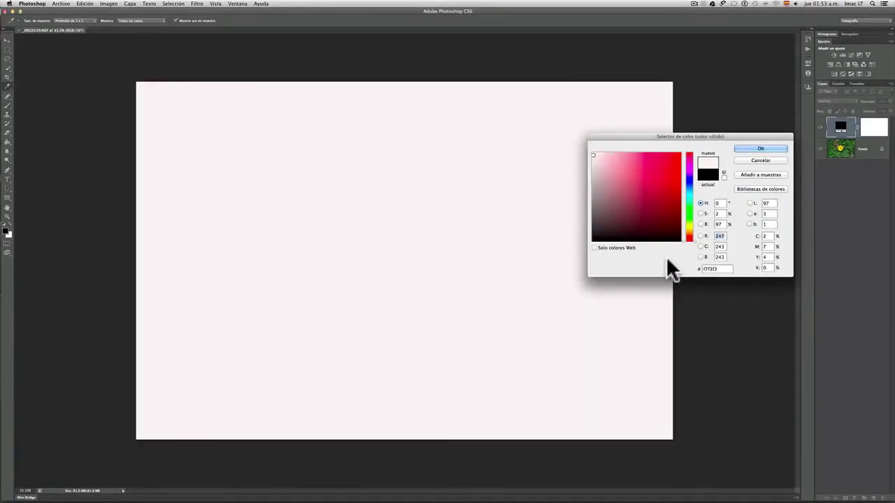
left_click(592, 150)
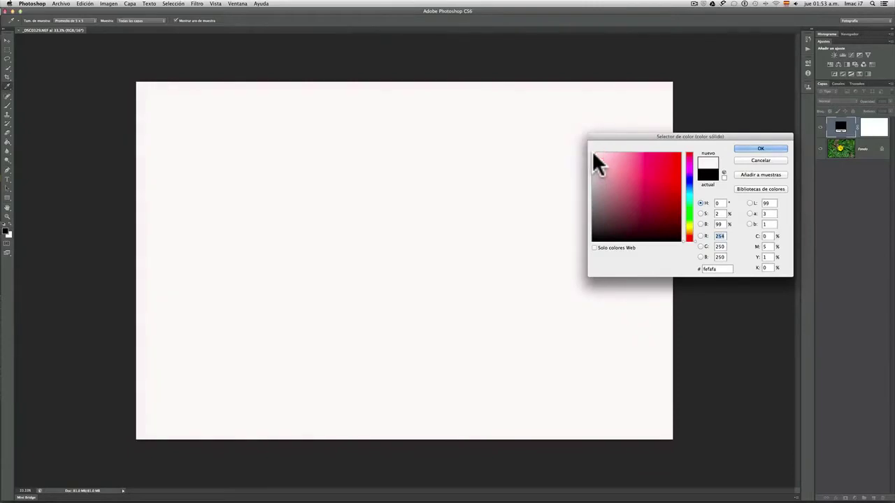
left_click(765, 146)
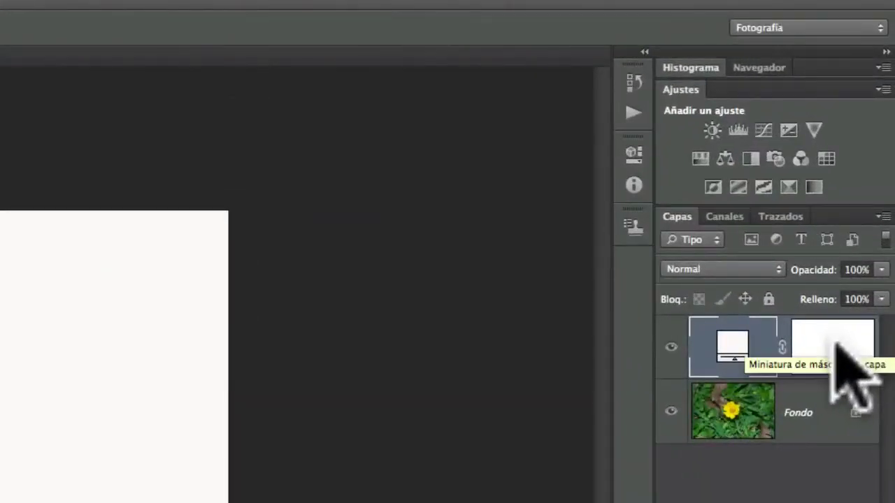
Step: Invert the fill layer's mask to black with Invertir in Properties > Máscaras
left_click(835, 343)
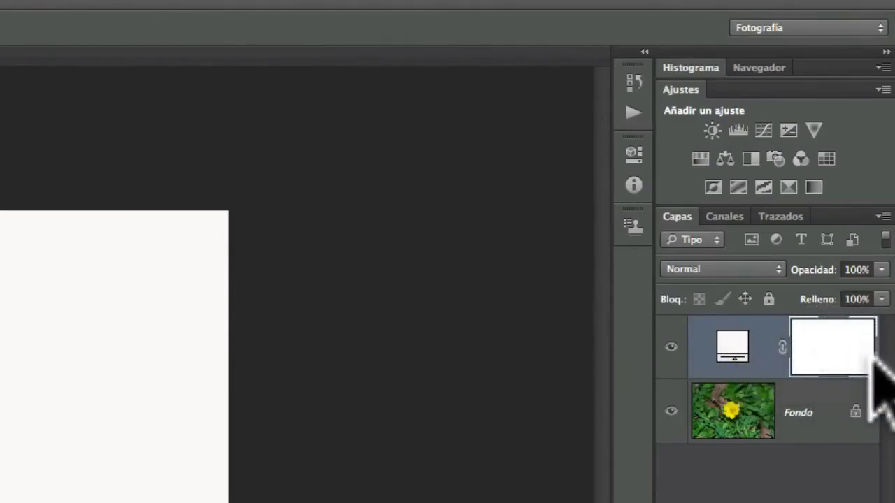
double_click(816, 349)
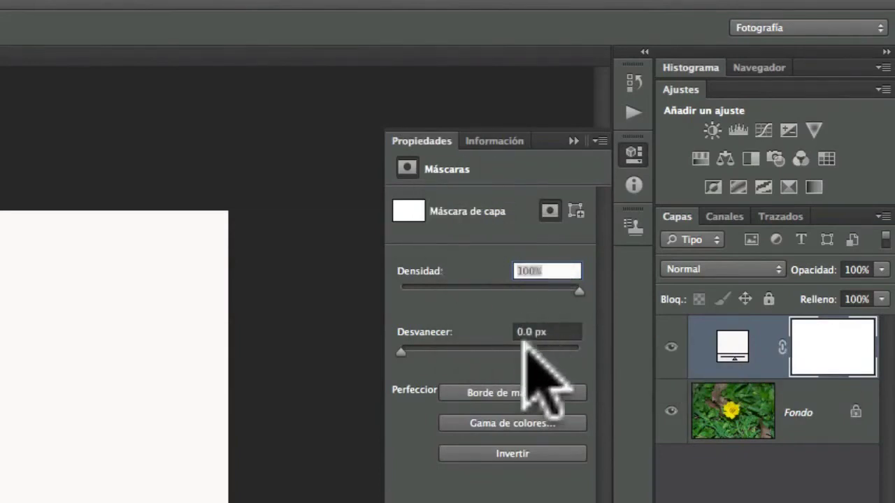
left_click(514, 453)
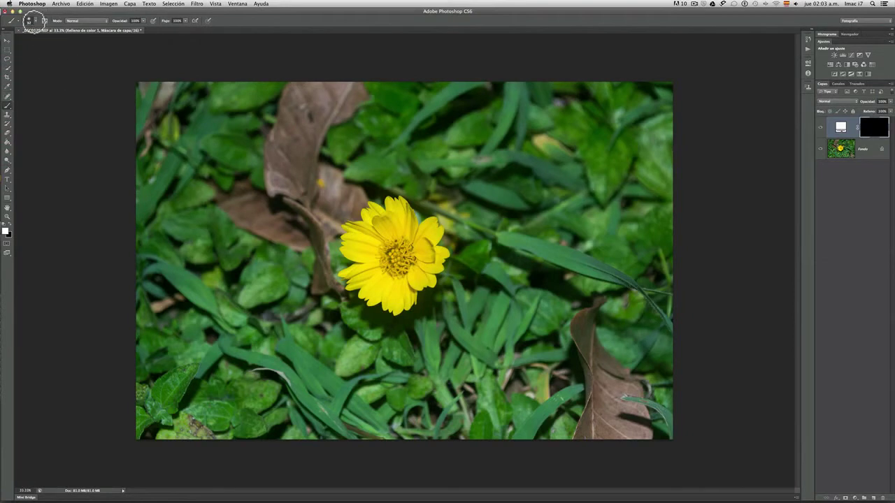
Step: Paint a white border along the photo's top edge with scatter brush 27 at 447 px
left_click(35, 20)
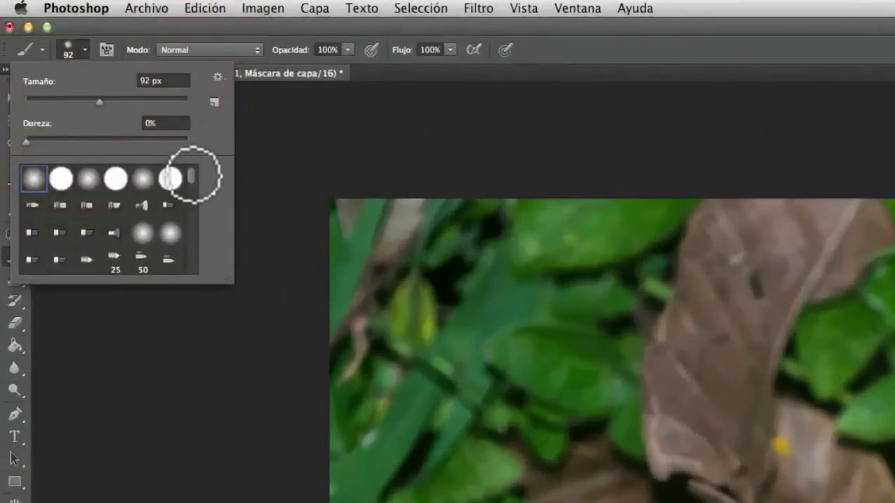
left_click_drag(194, 175, 193, 183)
left_click(33, 239)
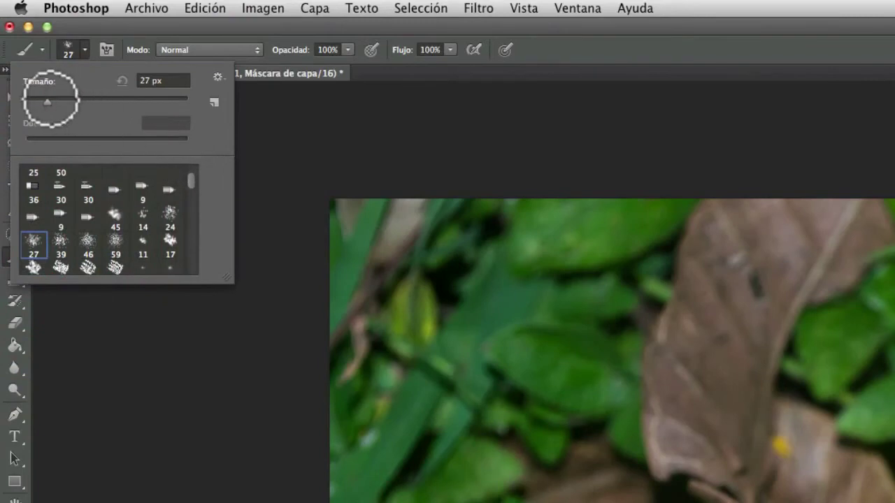
left_click_drag(47, 102, 168, 102)
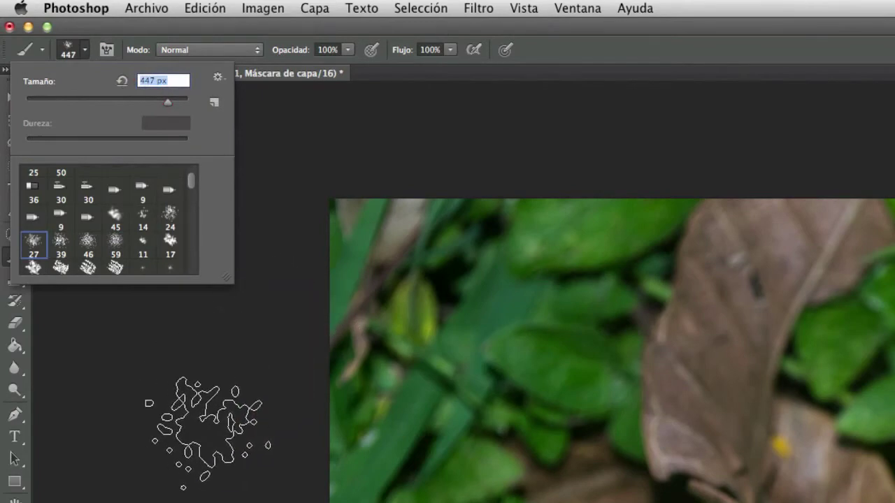
key("Return")
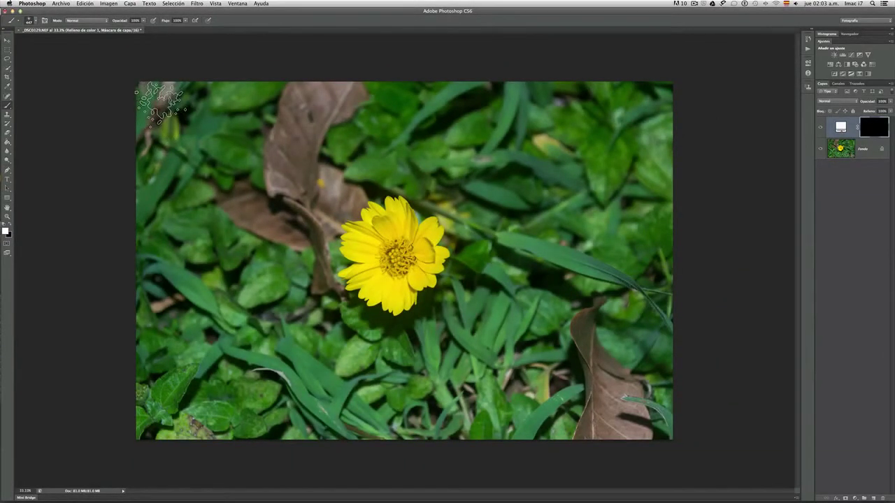
mouse_move(160, 104)
left_mouse_down()
mouse_move(357, 105)
mouse_move(181, 96)
mouse_move(140, 103)
left_mouse_up()
mouse_move(328, 103)
left_mouse_down()
mouse_move(434, 98)
mouse_move(327, 98)
mouse_move(533, 113)
mouse_move(426, 100)
mouse_move(668, 95)
mouse_move(666, 438)
mouse_move(603, 447)
mouse_move(570, 436)
mouse_move(137, 425)
mouse_move(140, 207)
mouse_move(158, 100)
mouse_move(591, 91)
left_mouse_up()
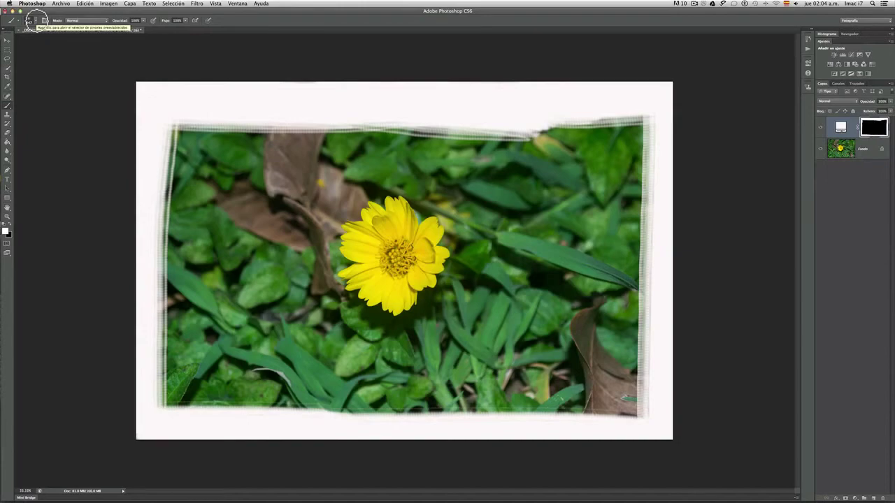
Step: Paint white stars across the photo's top using star brush 74 at 458 px
left_click(37, 20)
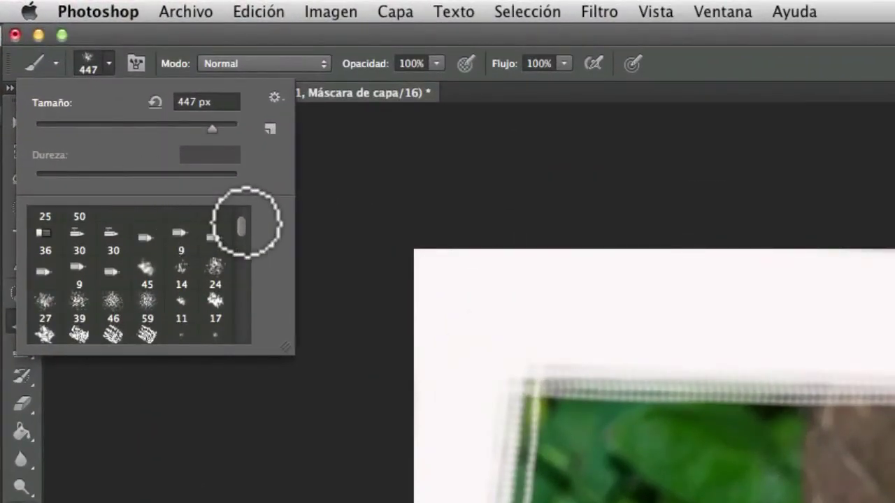
left_click_drag(242, 224, 242, 231)
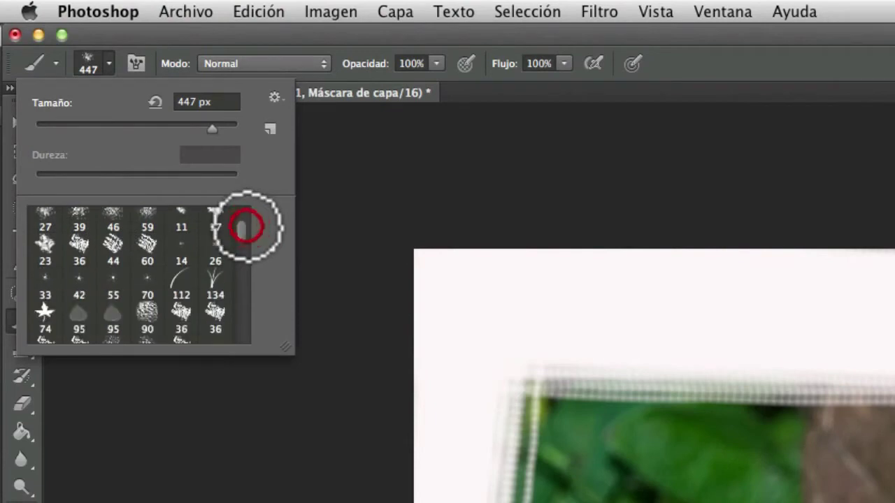
left_click(44, 313)
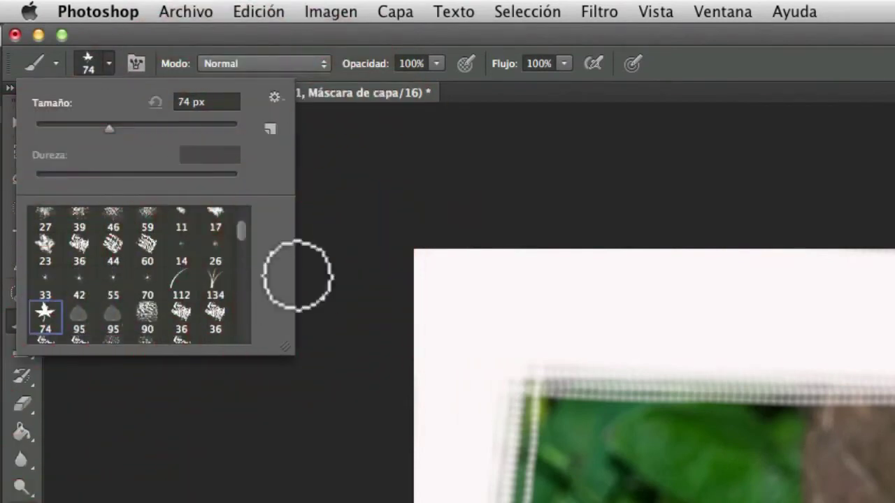
left_click_drag(110, 130, 234, 129)
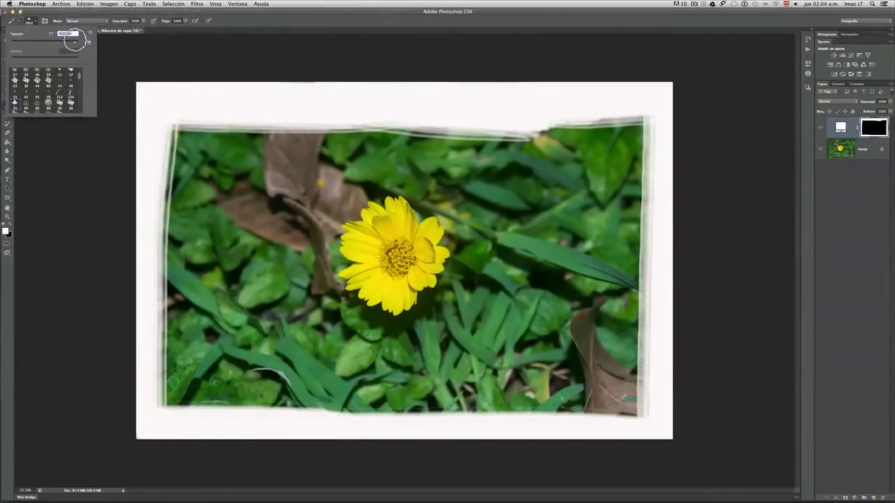
mouse_move(74, 44)
left_mouse_down()
mouse_move(56, 42)
mouse_move(65, 42)
left_mouse_up()
left_click_drag(70, 43, 69, 42)
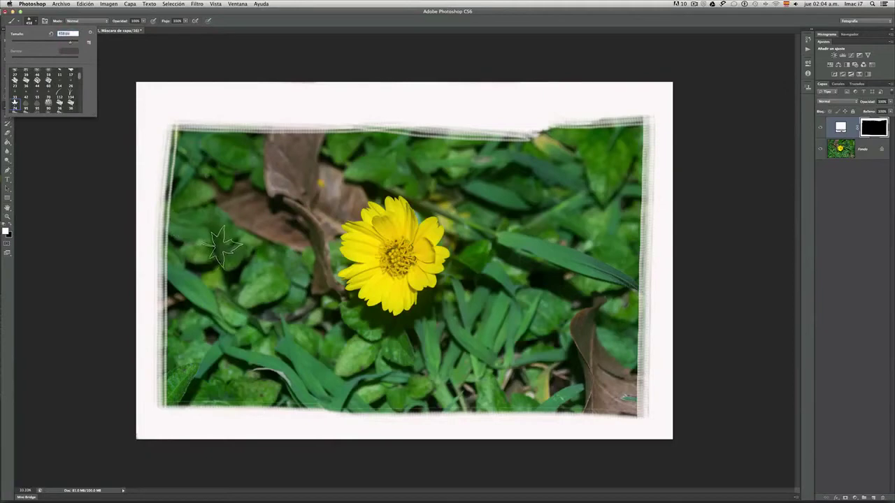
left_click(124, 70)
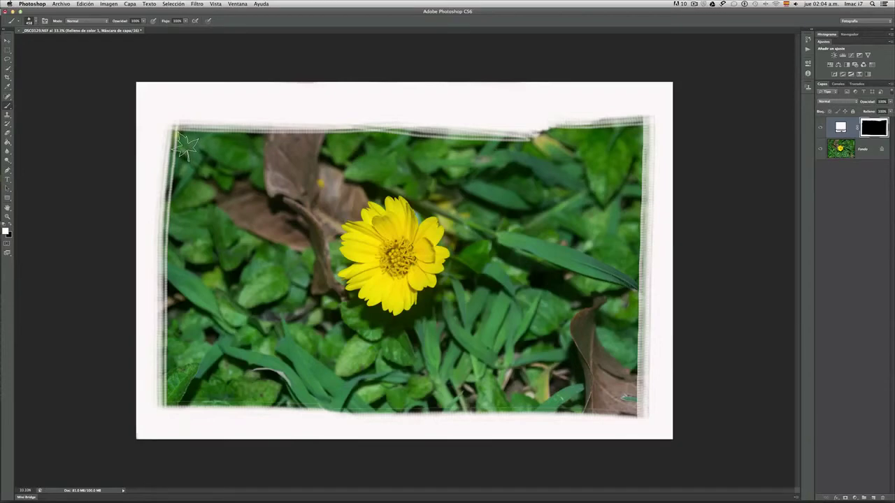
mouse_move(187, 147)
left_mouse_down()
mouse_move(217, 168)
mouse_move(202, 183)
mouse_move(302, 184)
mouse_move(332, 160)
mouse_move(507, 180)
mouse_move(584, 175)
mouse_move(622, 199)
mouse_move(629, 244)
mouse_move(599, 336)
mouse_move(629, 397)
mouse_move(538, 386)
mouse_move(500, 397)
mouse_move(355, 366)
mouse_move(328, 382)
mouse_move(298, 358)
mouse_move(294, 343)
mouse_move(171, 355)
mouse_move(187, 382)
mouse_move(179, 298)
mouse_move(198, 260)
mouse_move(193, 199)
left_mouse_up()
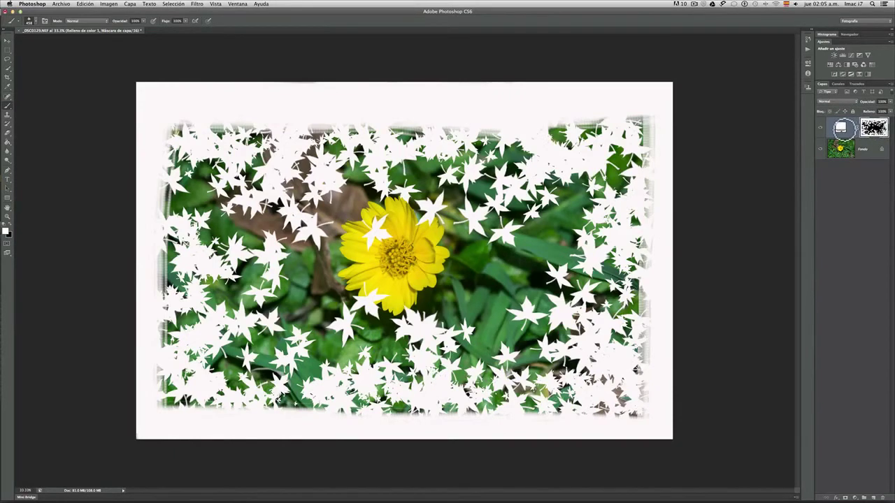
Step: Hide the Fondo photo layer, leaving the fill colour unchanged
double_click(843, 128)
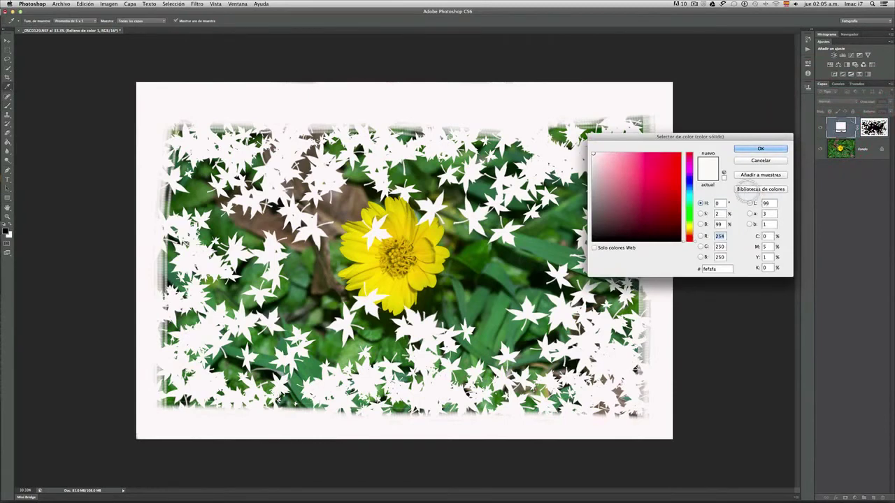
left_click(755, 160)
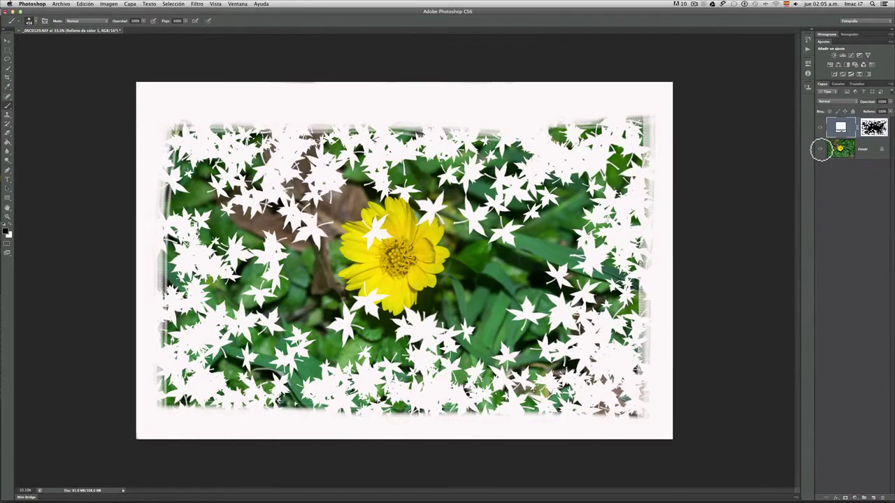
left_click(820, 148)
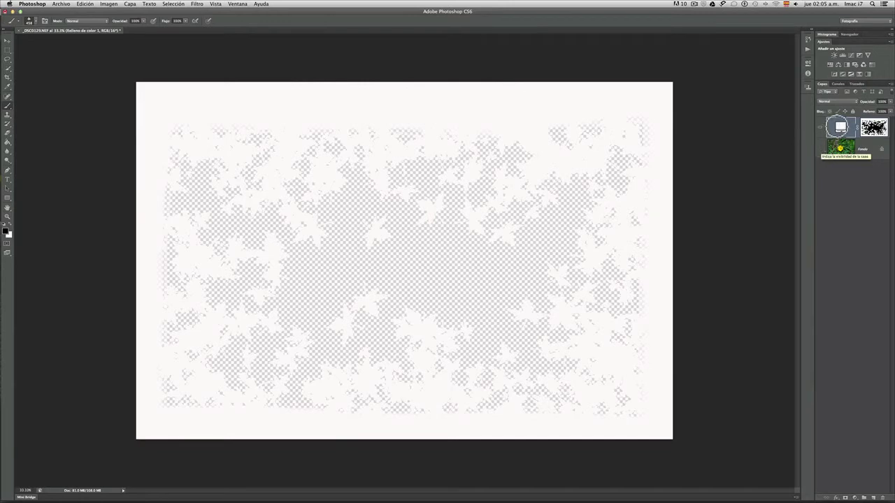
Step: Try crimson and green fills, then set the fill to dark navy #17294f
double_click(841, 127)
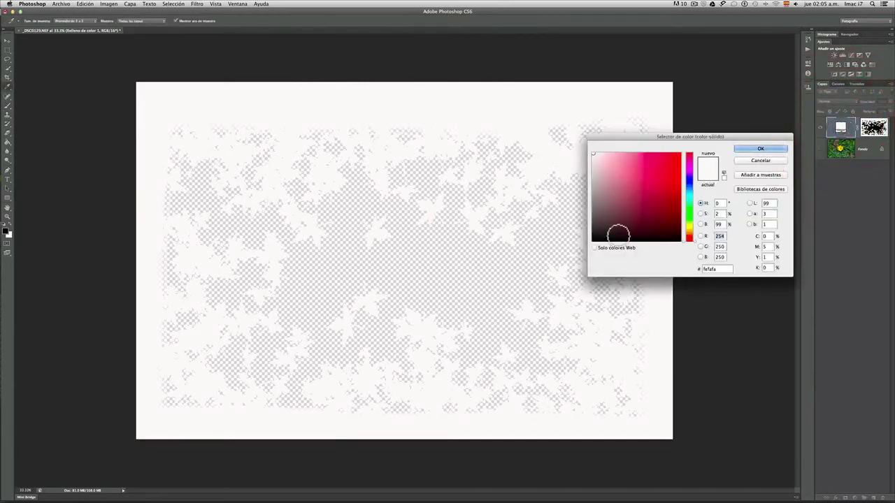
left_click(662, 187)
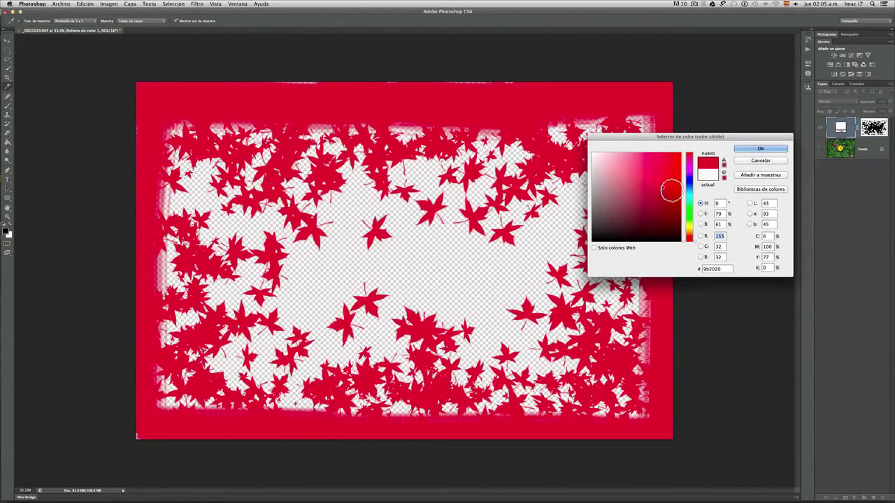
mouse_move(662, 187)
left_mouse_down()
mouse_move(631, 210)
mouse_move(657, 169)
mouse_move(677, 158)
mouse_move(605, 184)
mouse_move(654, 203)
left_mouse_up()
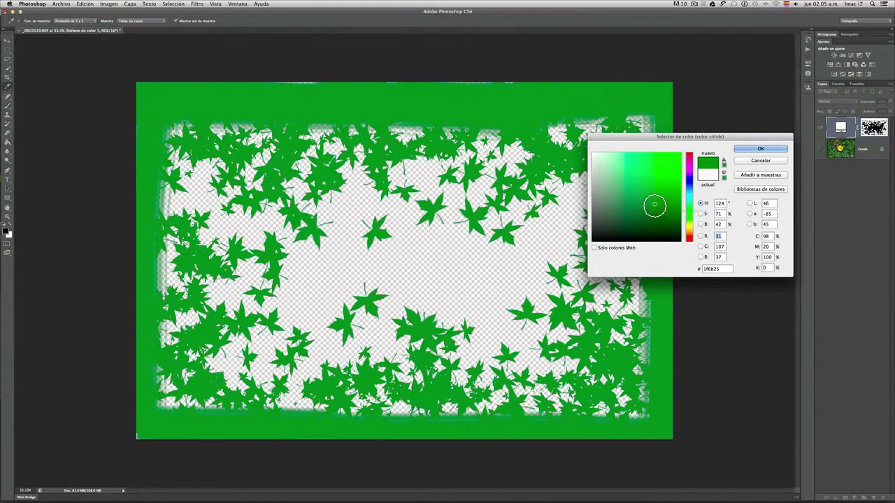
left_click_drag(654, 204, 641, 191)
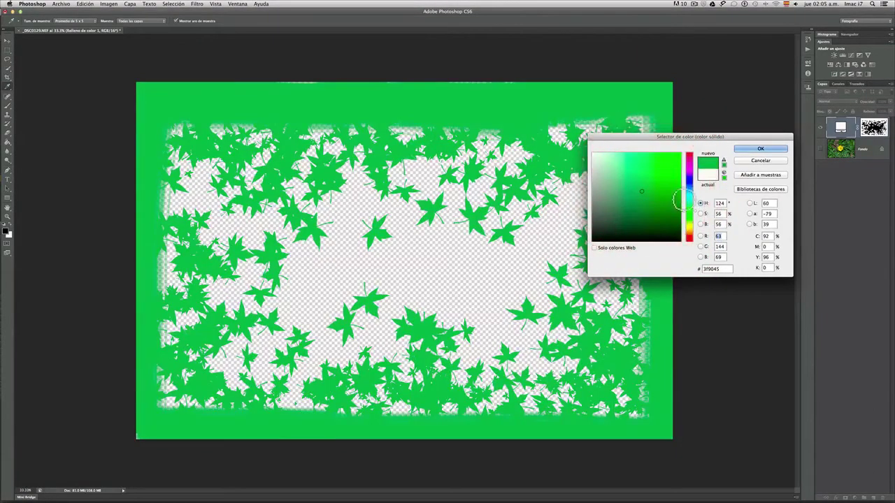
left_click(689, 187)
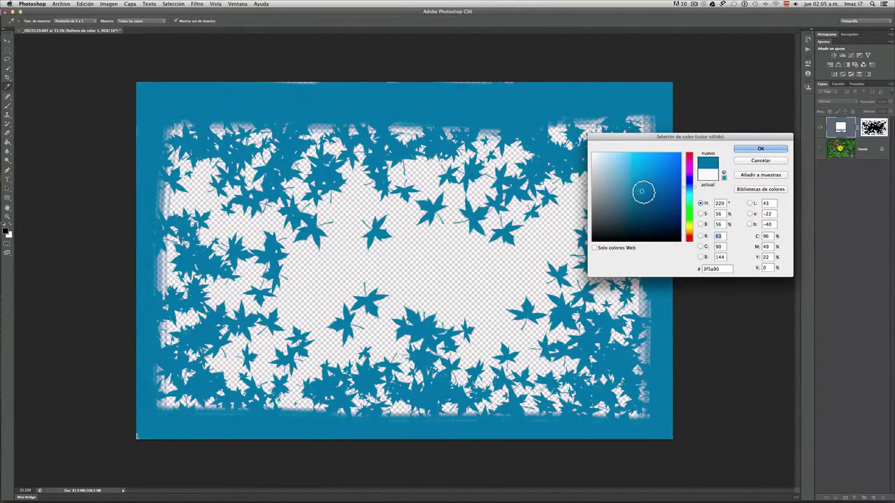
left_click(649, 204)
left_click_drag(648, 205, 655, 214)
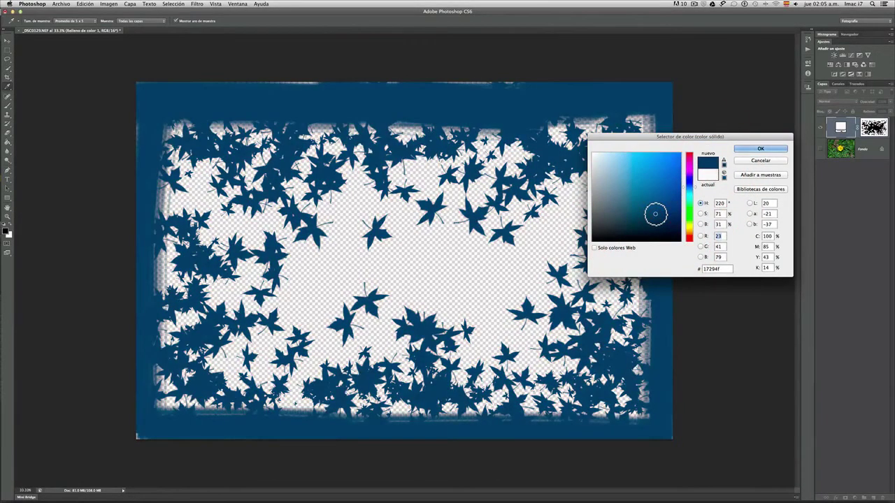
left_click(748, 148)
Step: Show the Fondo photo layer again and set the fill layer colour to near-white #fcfdff
left_click(820, 148)
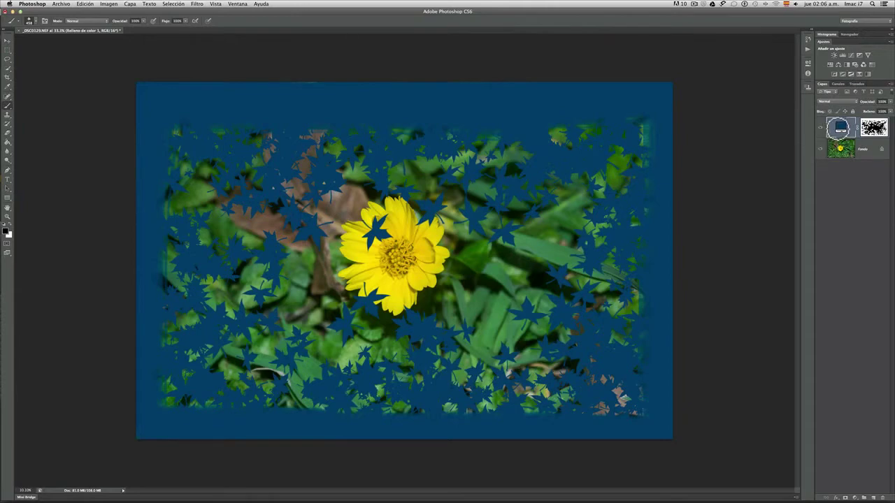
double_click(840, 126)
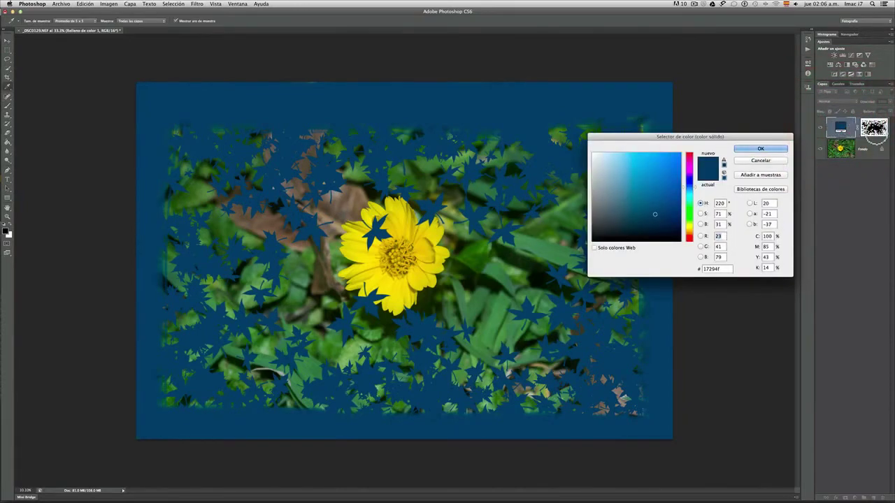
left_click(594, 155)
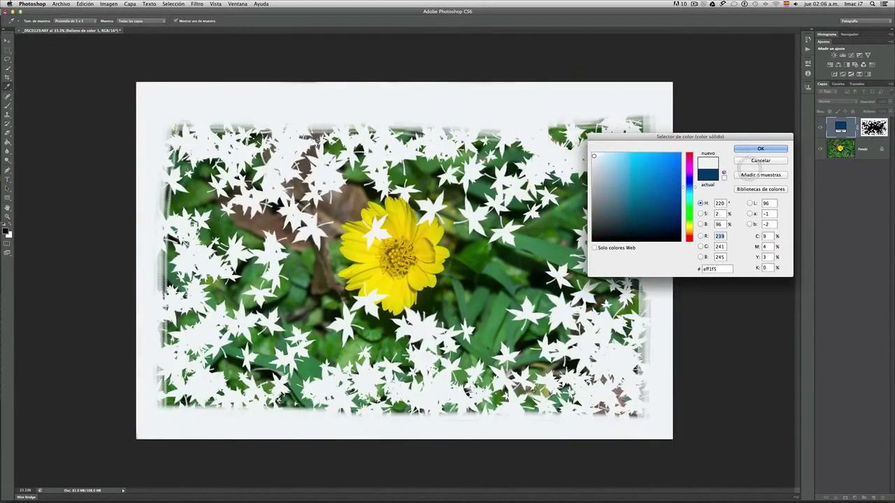
left_click(592, 151)
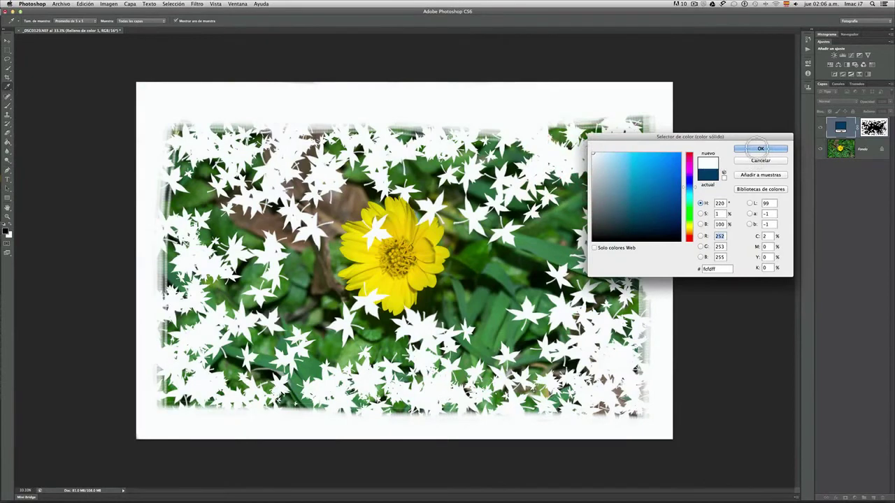
left_click(758, 148)
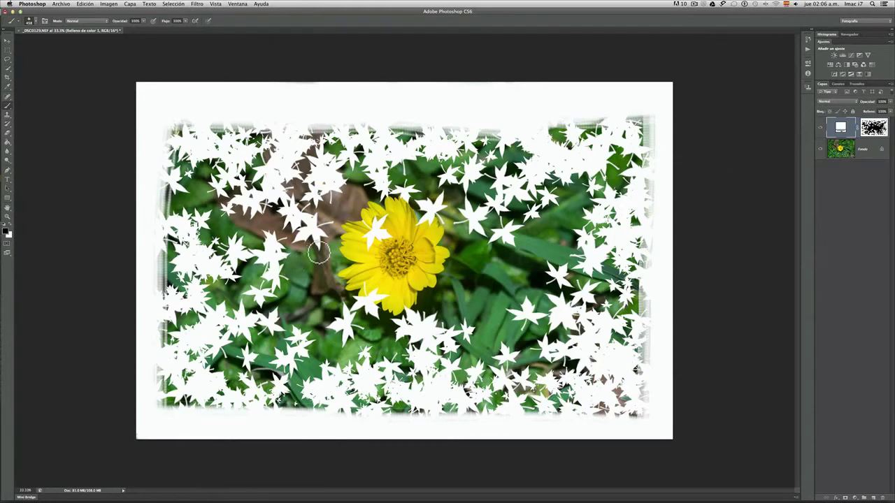
left_click(11, 107)
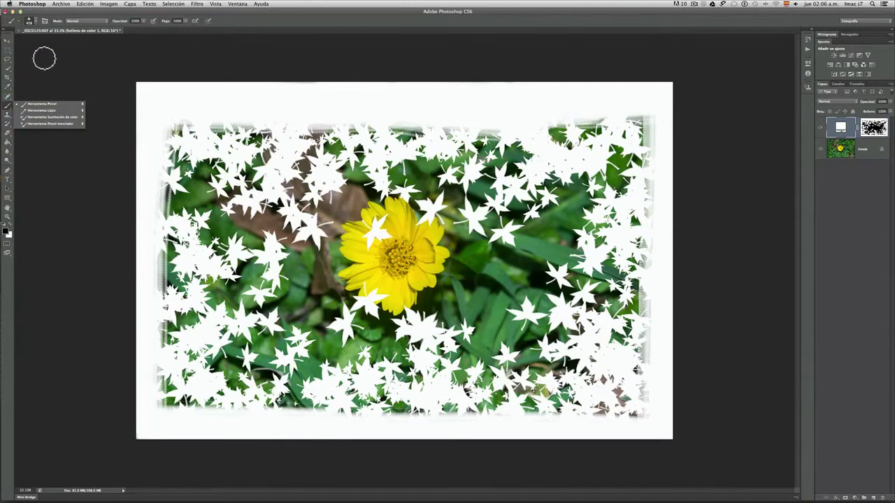
left_click(35, 19)
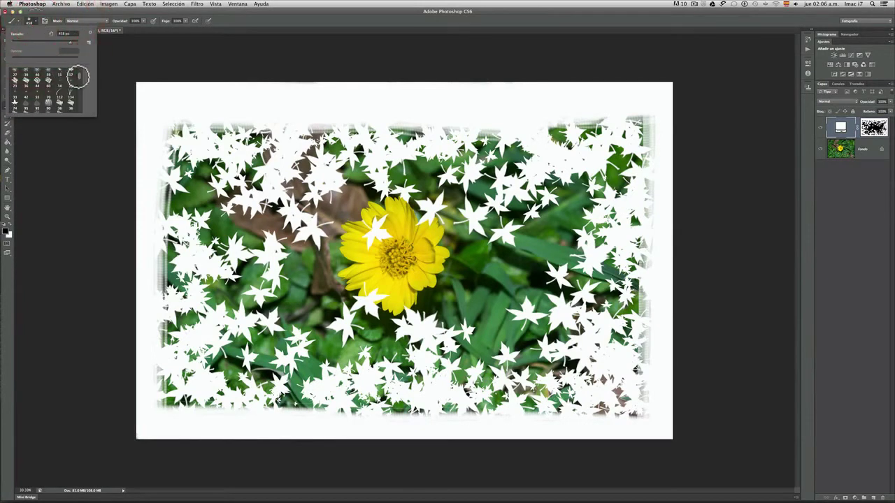
left_click(79, 75)
left_click_drag(79, 76, 80, 60)
left_click(16, 73)
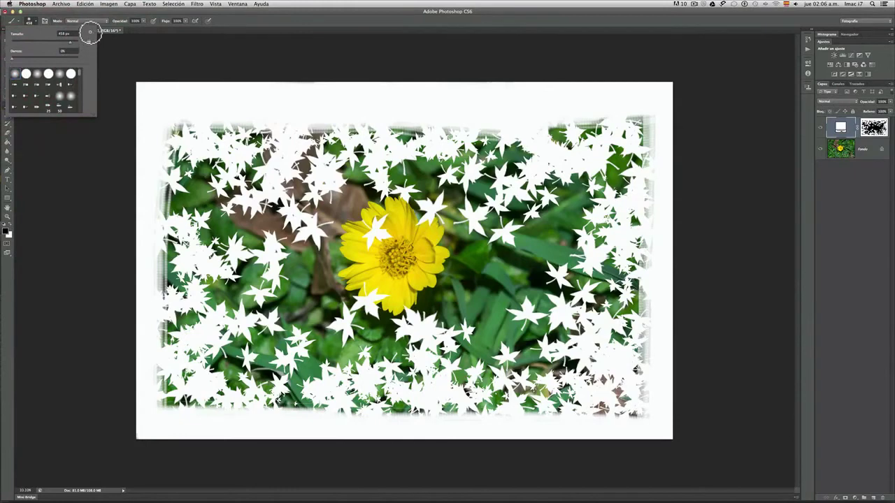
left_click(89, 32)
left_click(89, 32)
left_click(109, 61)
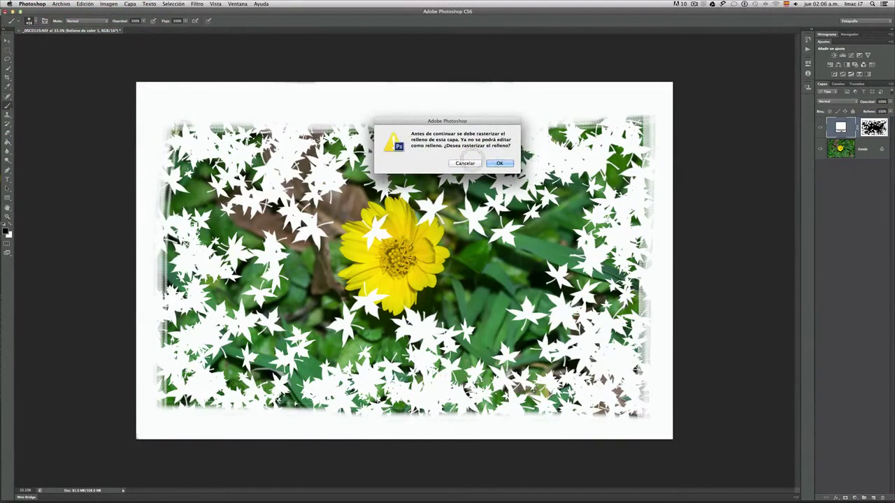
left_click(457, 164)
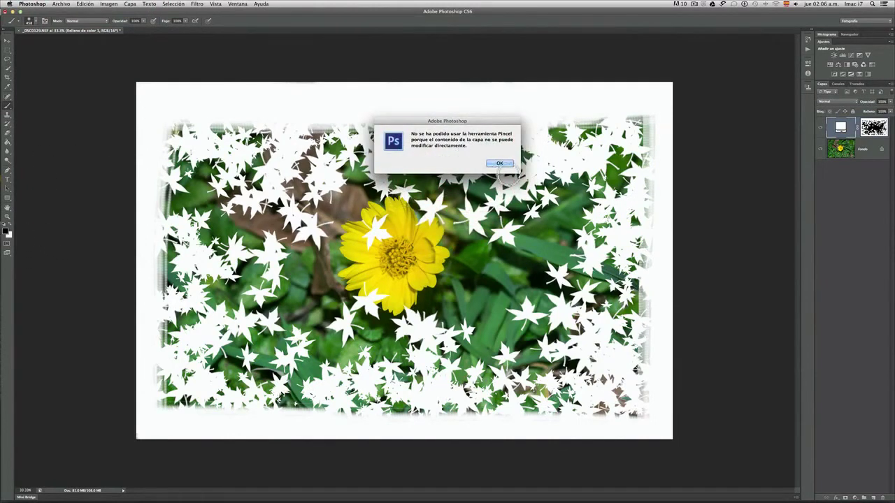
left_click(508, 164)
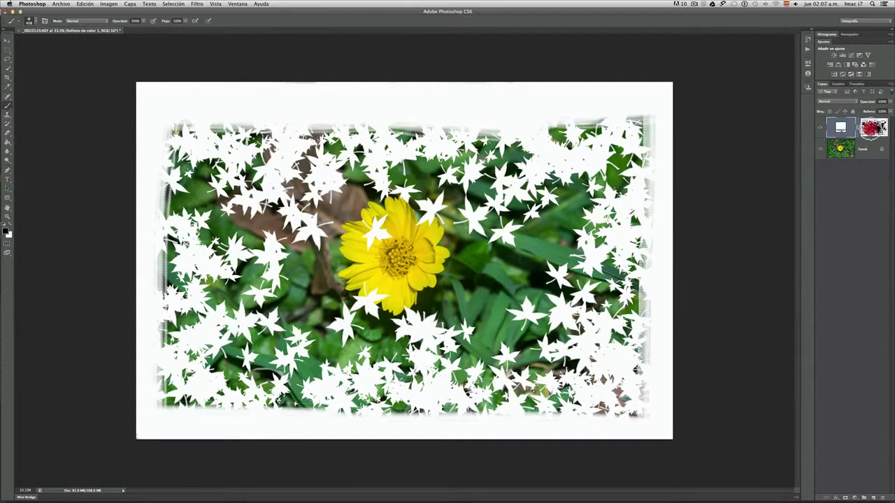
Step: Target the fill layer's mask, reset to default black/white colours, and shrink the brush to 183 px
left_click(873, 127)
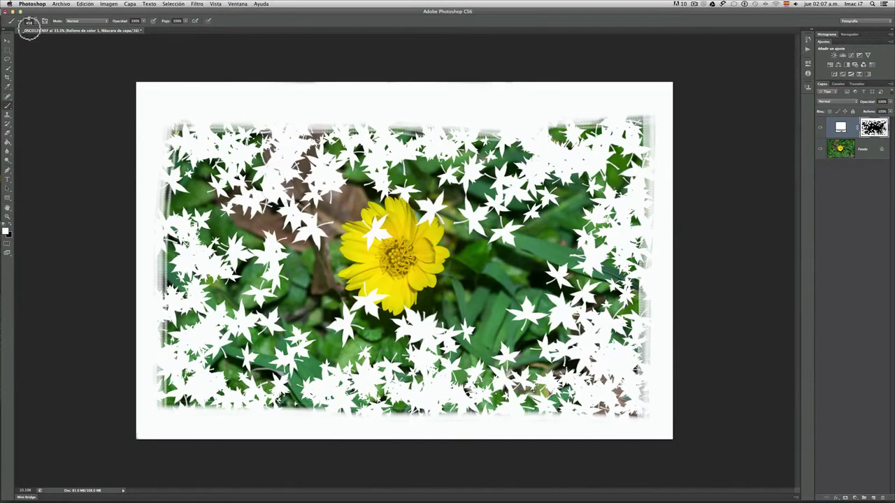
left_click(33, 21)
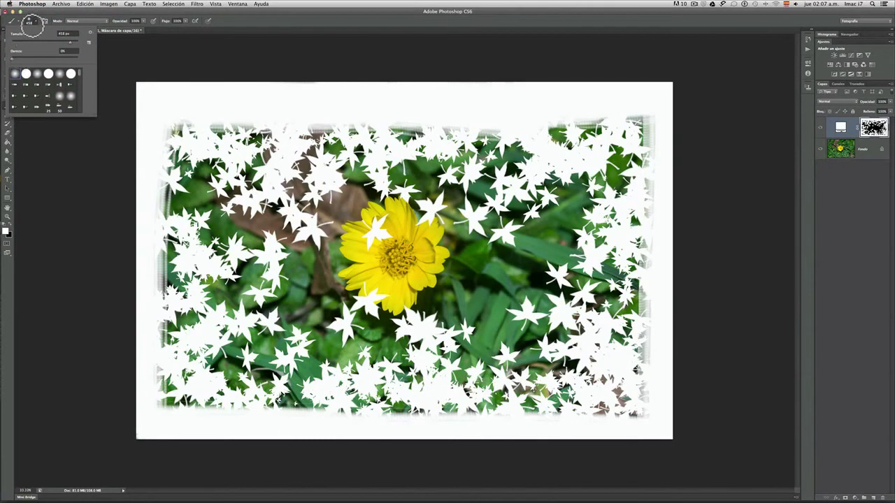
left_click(33, 21)
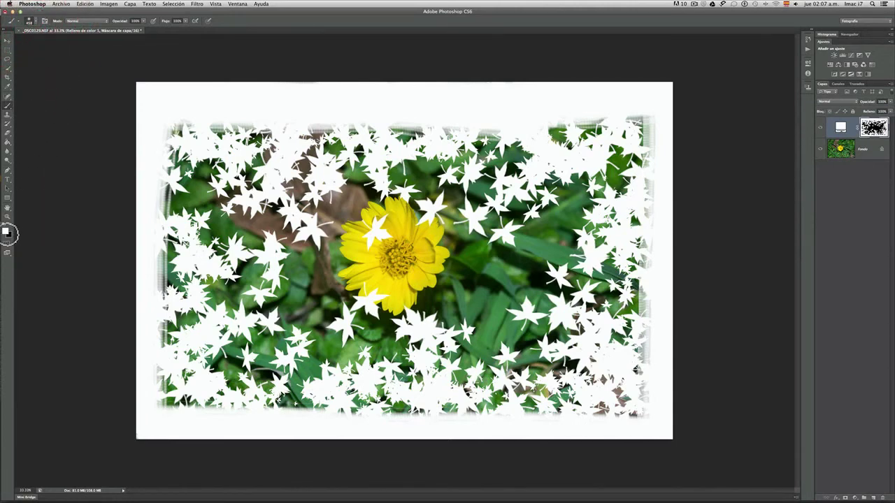
left_click(9, 223)
left_click(32, 21)
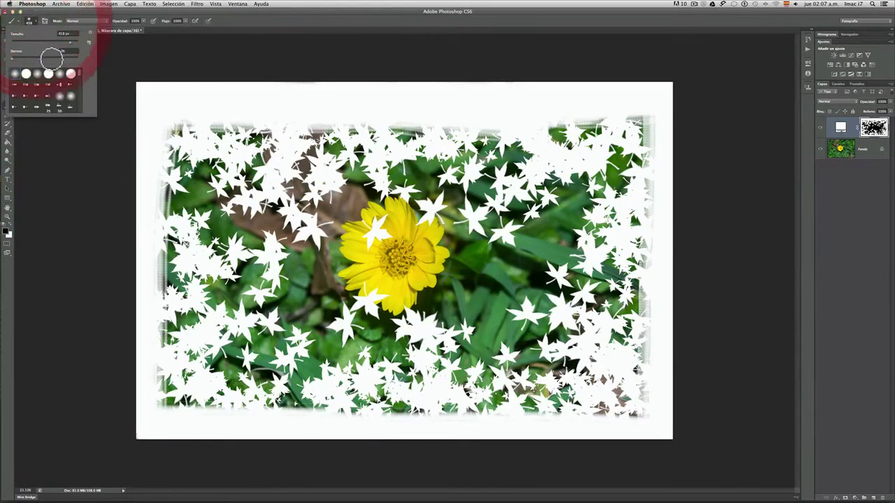
left_click_drag(69, 42, 55, 42)
Step: Paint black on the mask over the stars around the flower's petals and below it
left_click(98, 172)
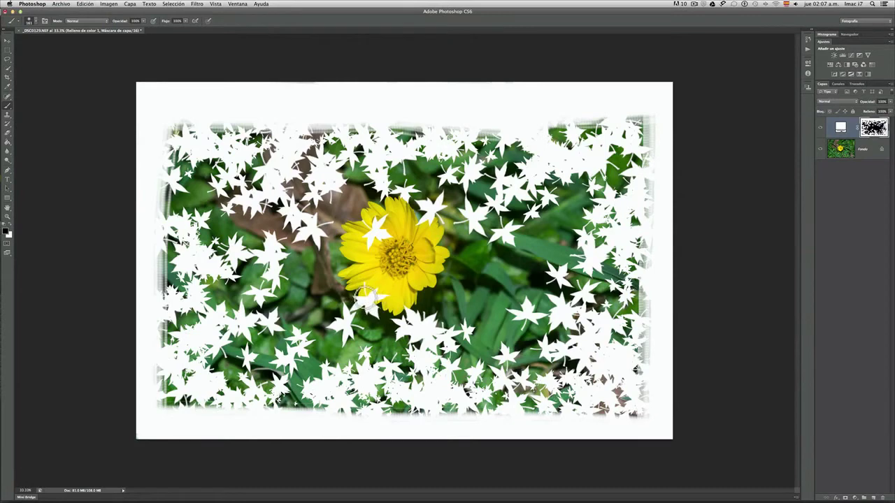
mouse_move(369, 300)
left_mouse_down()
mouse_move(379, 321)
mouse_move(388, 295)
mouse_move(376, 311)
mouse_move(367, 299)
mouse_move(358, 306)
mouse_move(358, 296)
mouse_move(359, 303)
mouse_move(394, 302)
mouse_move(395, 319)
mouse_move(403, 305)
mouse_move(397, 320)
mouse_move(403, 300)
mouse_move(393, 331)
mouse_move(411, 308)
mouse_move(438, 311)
left_mouse_up()
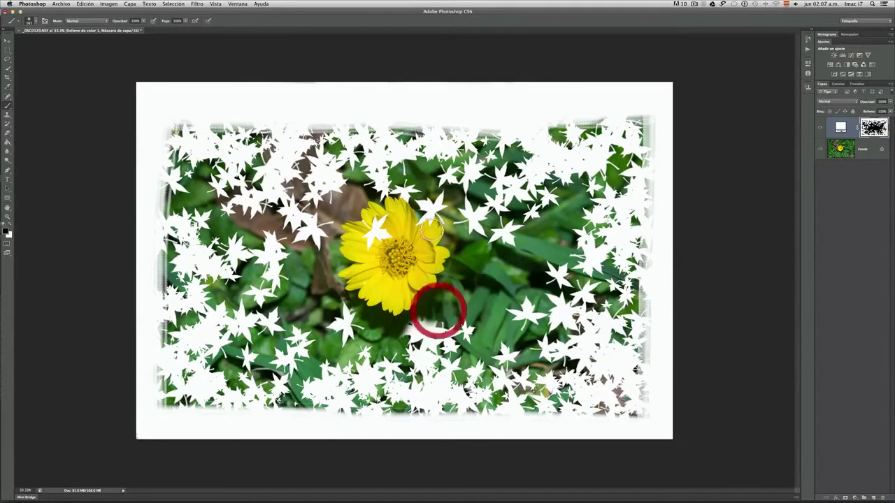
mouse_move(428, 226)
left_mouse_down()
mouse_move(456, 225)
mouse_move(442, 200)
mouse_move(440, 213)
mouse_move(423, 195)
mouse_move(381, 198)
mouse_move(387, 184)
mouse_move(371, 187)
mouse_move(387, 181)
mouse_move(345, 187)
mouse_move(402, 197)
mouse_move(402, 184)
mouse_move(410, 188)
mouse_move(365, 247)
mouse_move(361, 219)
mouse_move(392, 228)
mouse_move(372, 296)
mouse_move(398, 335)
mouse_move(418, 318)
mouse_move(418, 334)
mouse_move(415, 321)
mouse_move(417, 333)
mouse_move(434, 314)
mouse_move(473, 327)
left_mouse_up()
left_click(334, 217)
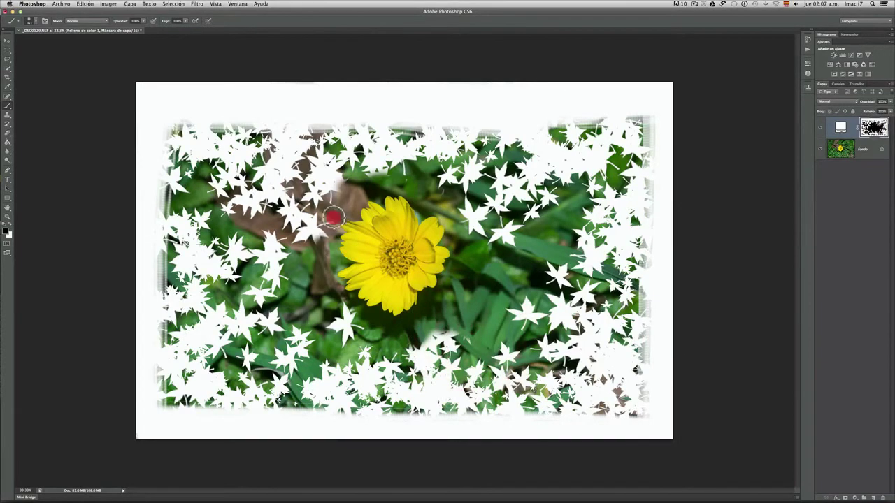
mouse_move(334, 218)
left_mouse_down()
mouse_move(329, 239)
mouse_move(327, 223)
mouse_move(316, 245)
mouse_move(327, 211)
mouse_move(299, 240)
mouse_move(322, 223)
mouse_move(295, 202)
mouse_move(281, 213)
mouse_move(297, 232)
mouse_move(300, 225)
mouse_move(328, 327)
mouse_move(351, 305)
mouse_move(356, 340)
mouse_move(343, 331)
mouse_move(432, 323)
mouse_move(455, 341)
mouse_move(459, 325)
mouse_move(470, 339)
mouse_move(440, 336)
left_mouse_up()
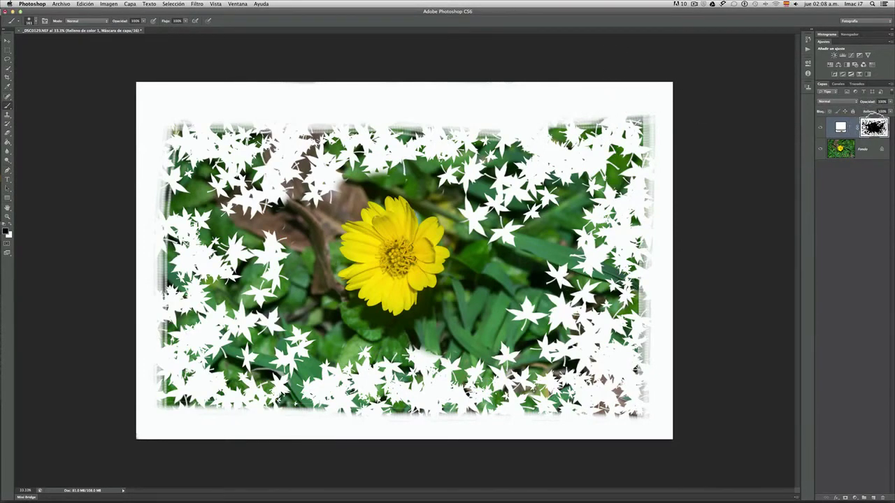
left_click(873, 124)
Step: Open the fill layer's Color Picker and preview blue, green, yellow, dark olive and tan fills
left_click(840, 126)
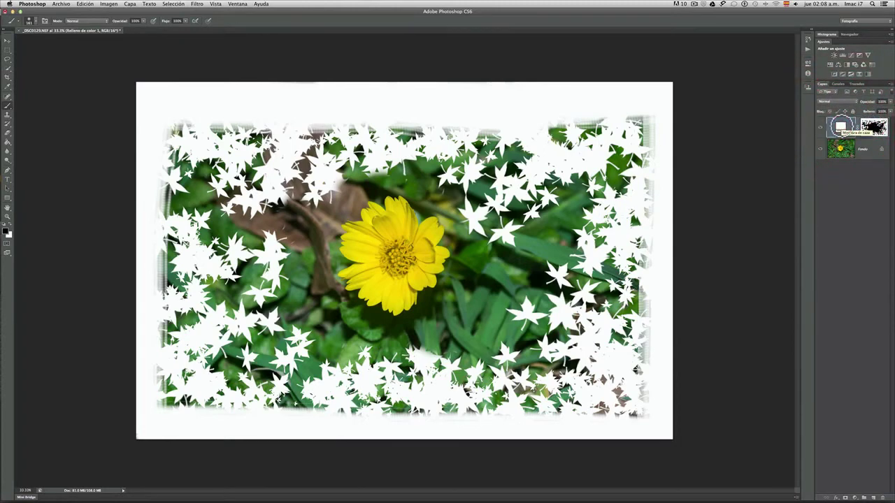
double_click(840, 126)
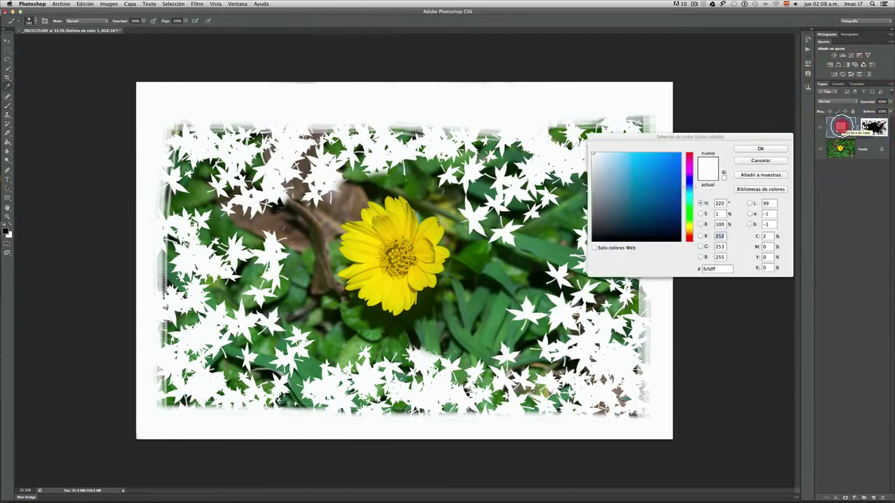
left_click(656, 185)
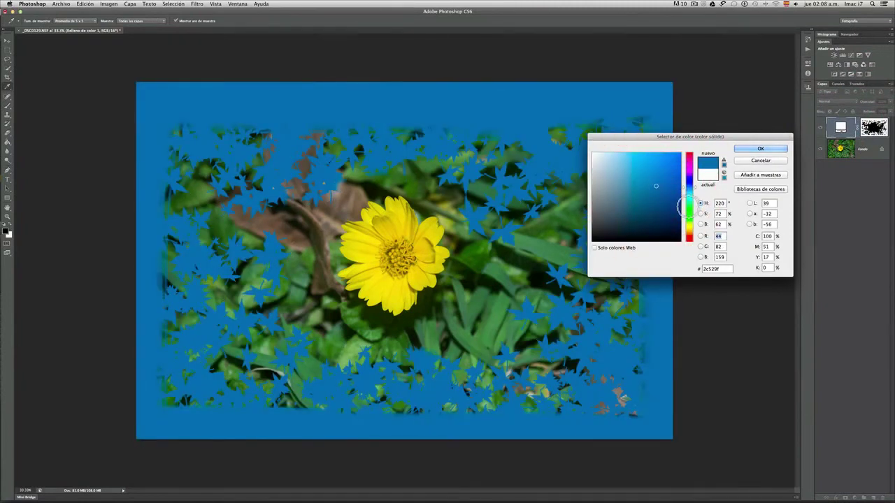
left_click(690, 205)
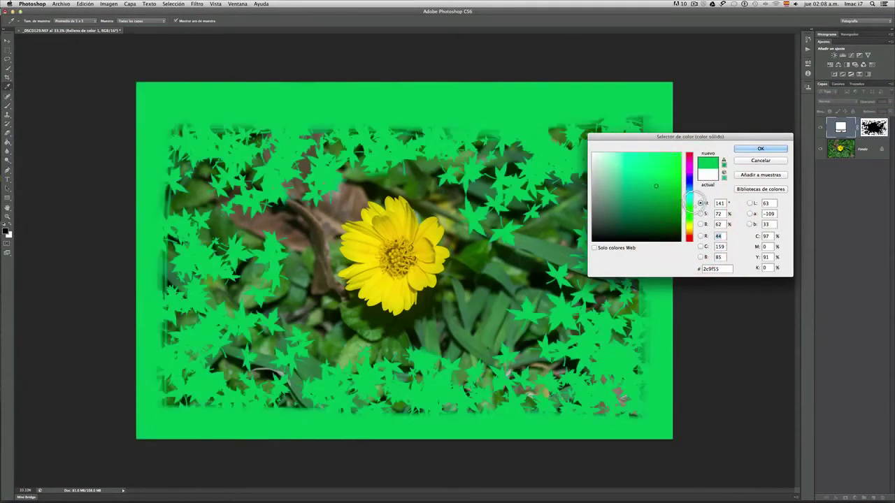
left_click(688, 227)
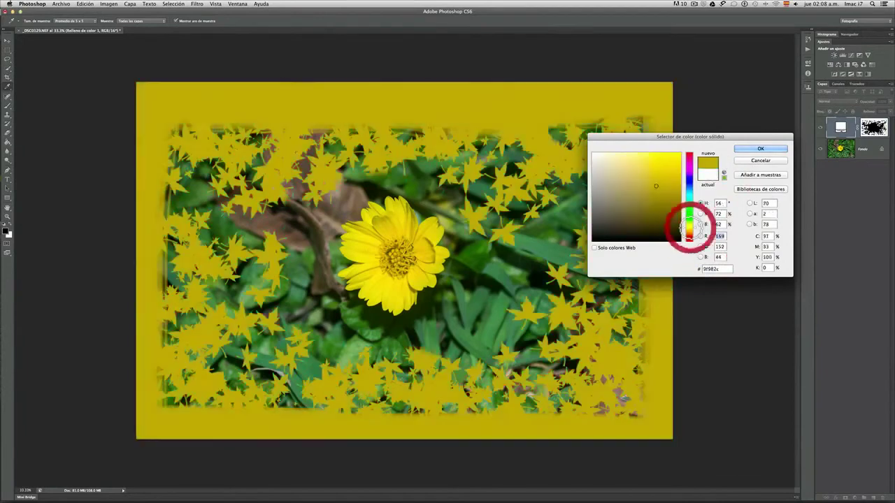
left_click(649, 224)
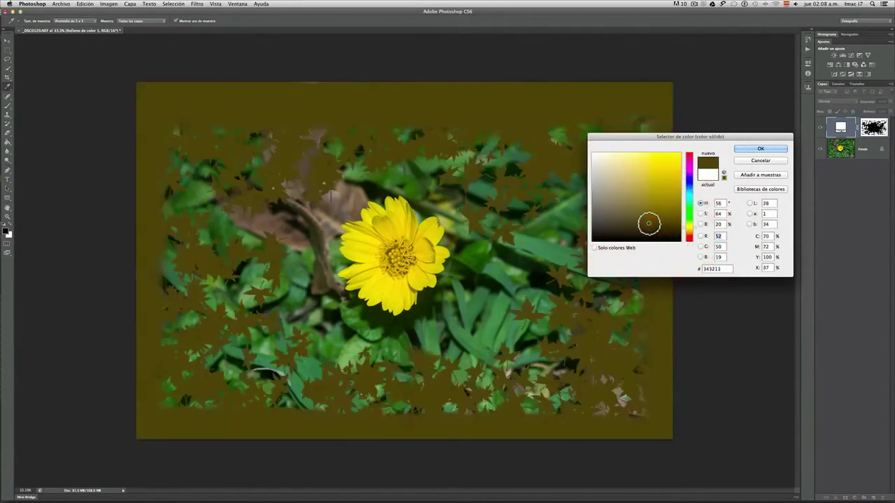
left_click(633, 175)
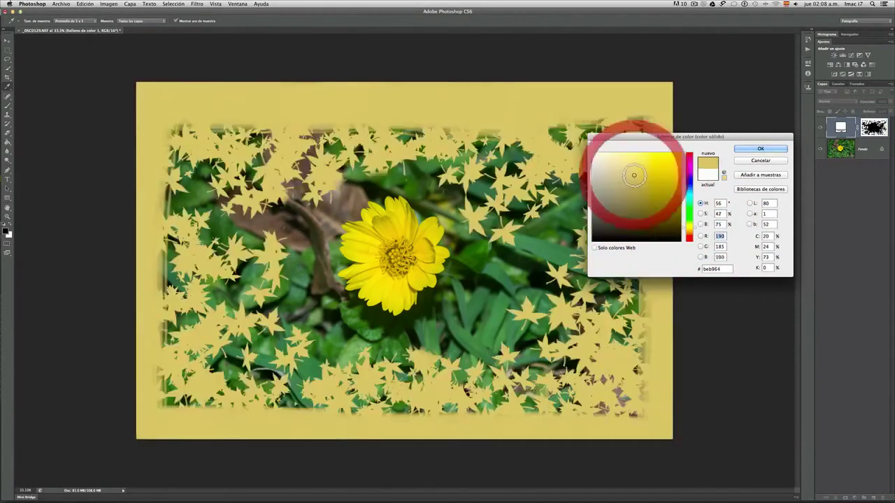
Step: Preview greyish tan, dark olive, blue-grey, bright blue and near-black fill colours
left_click(612, 198)
left_click(641, 226)
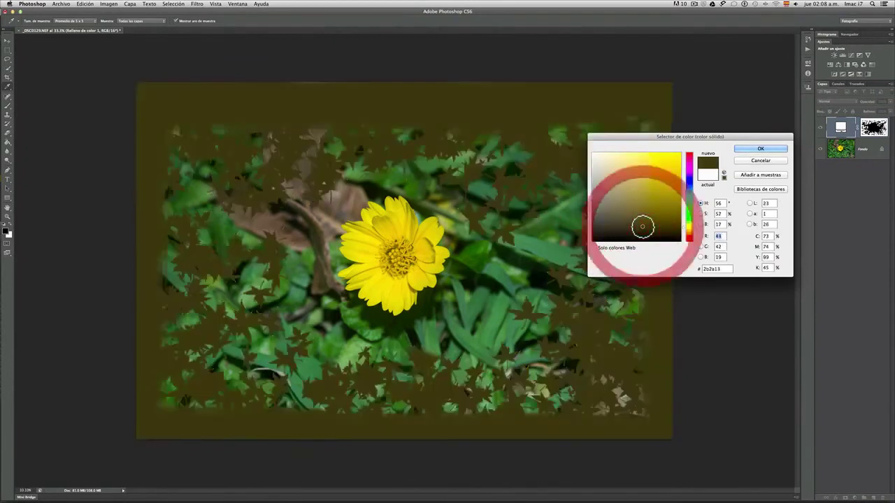
left_click(612, 229)
left_click(604, 208)
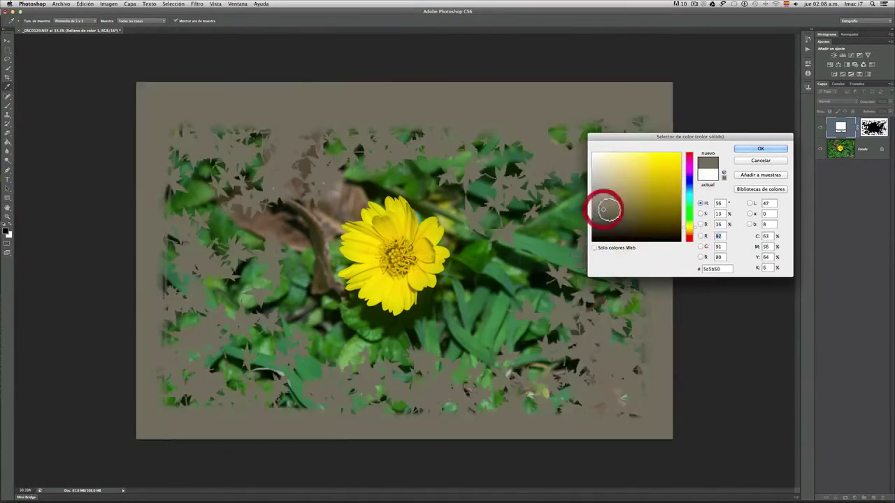
left_click(687, 184)
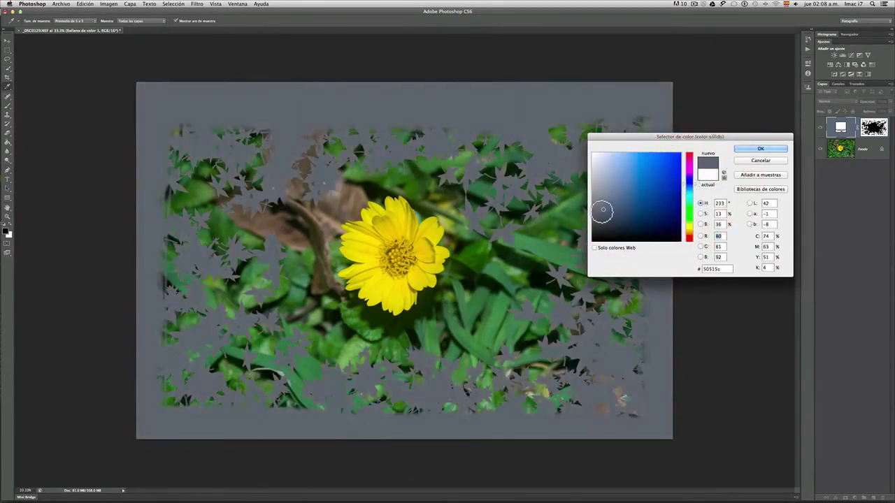
left_click(671, 161)
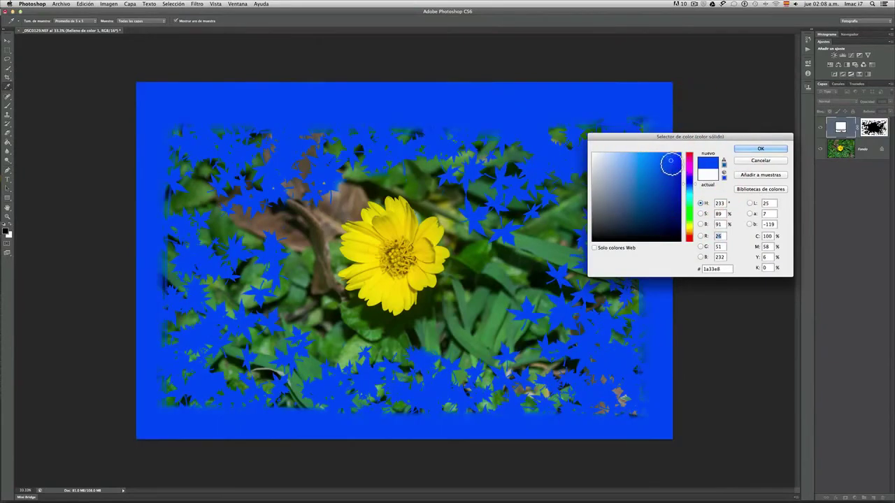
left_click(598, 237)
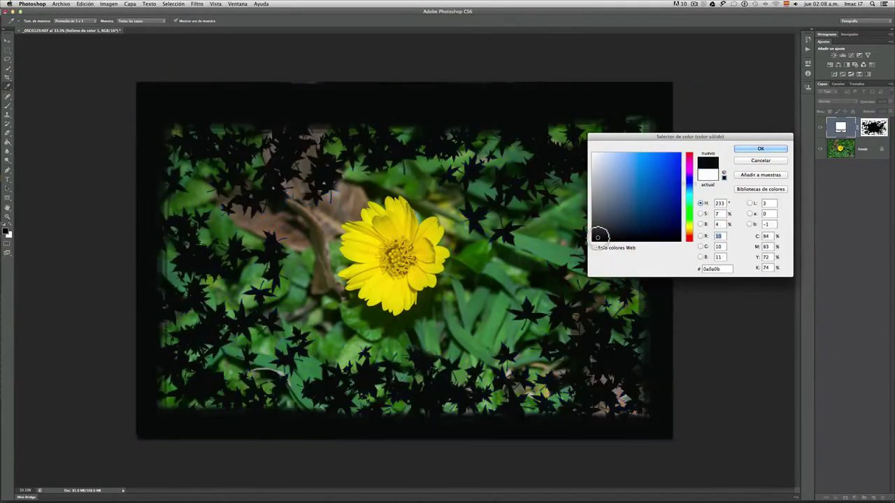
Step: Try a very dark green fill, then settle on near-white #fafcfa and confirm
left_click_drag(643, 135, 713, 126)
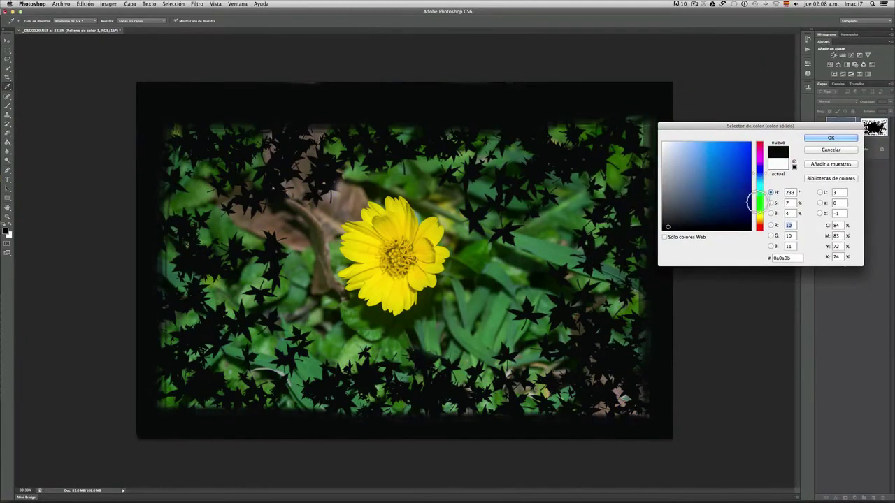
left_click(760, 201)
mouse_move(710, 201)
left_mouse_down()
mouse_move(695, 210)
mouse_move(737, 224)
left_mouse_up()
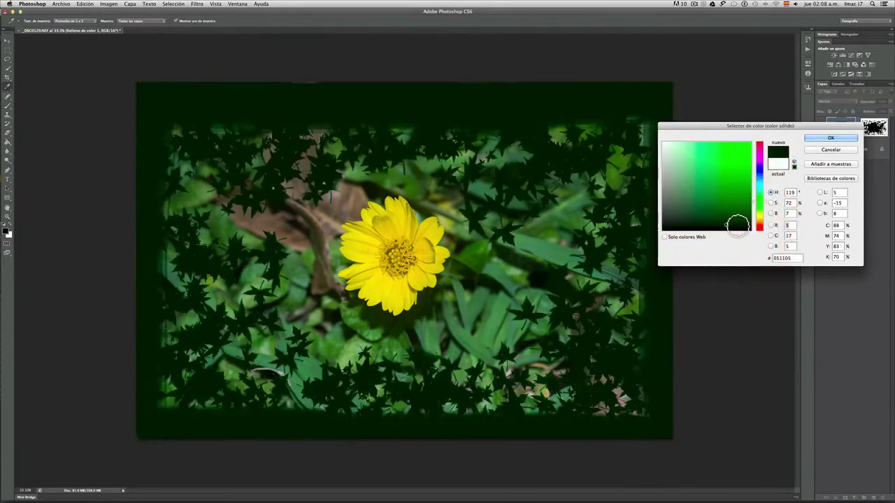
left_click(737, 226)
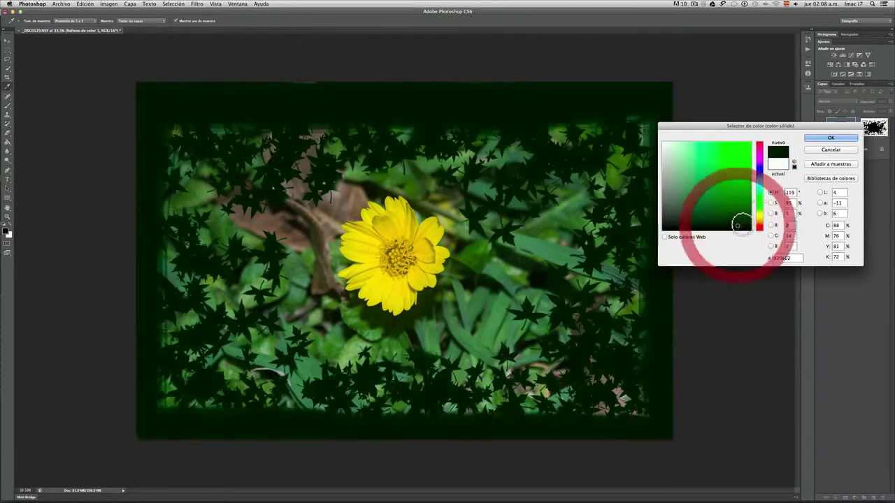
left_click(663, 143)
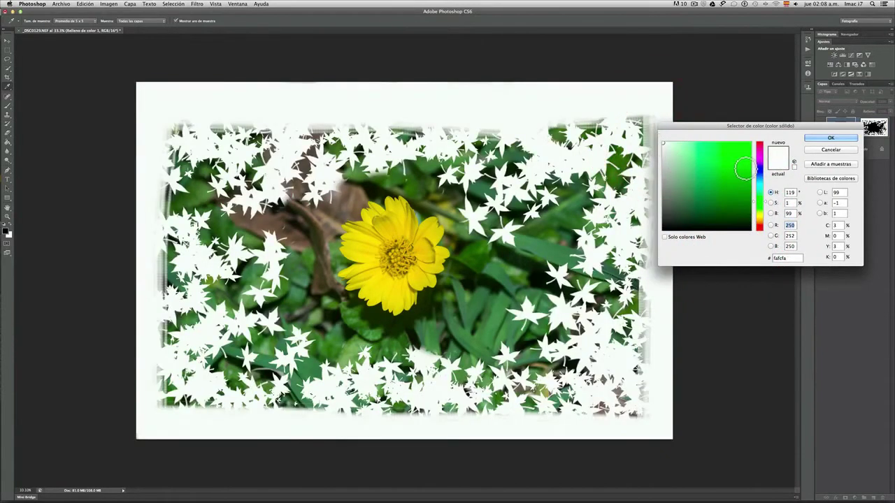
left_click(820, 138)
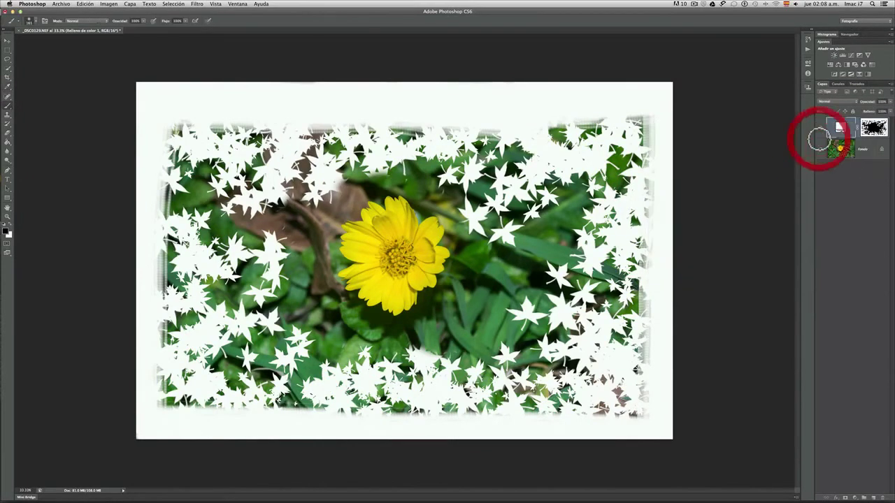
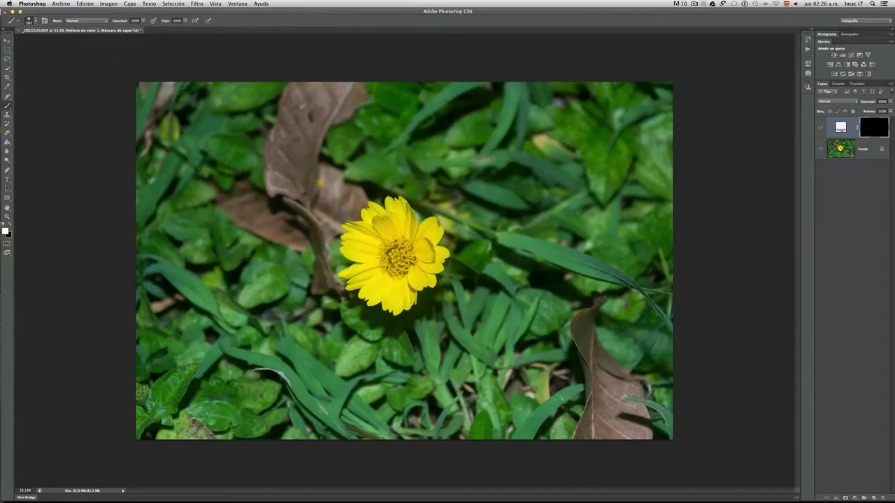
Step: Resize the soft brush from 161 px down to 71 px, then back up to about 105 px
left_click(36, 21)
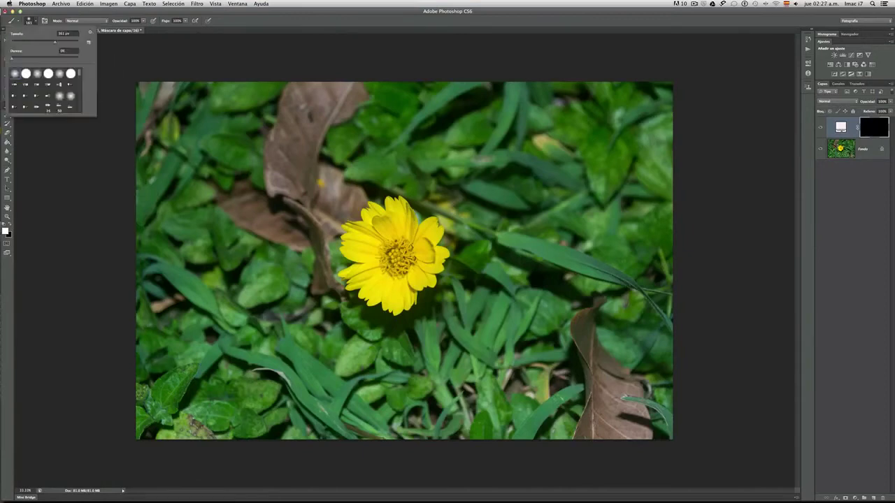
scroll(81, 77, "down", 3)
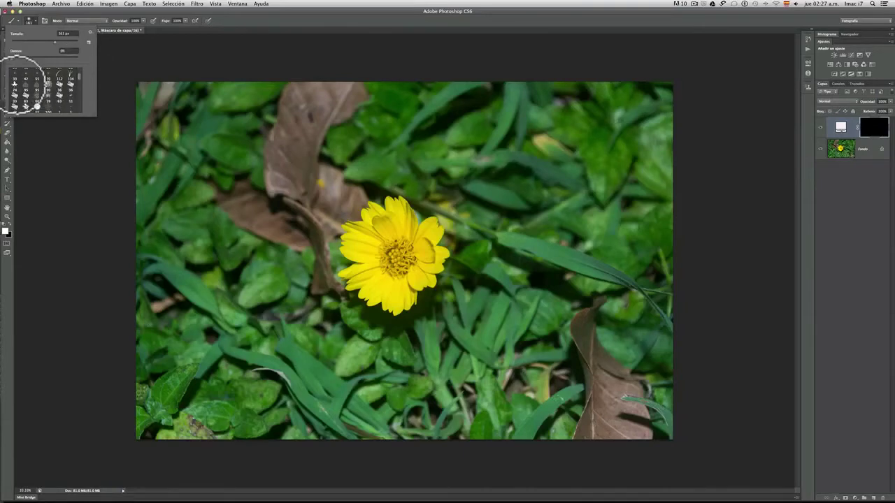
mouse_move(55, 41)
left_mouse_down()
mouse_move(34, 42)
mouse_move(64, 42)
left_mouse_up()
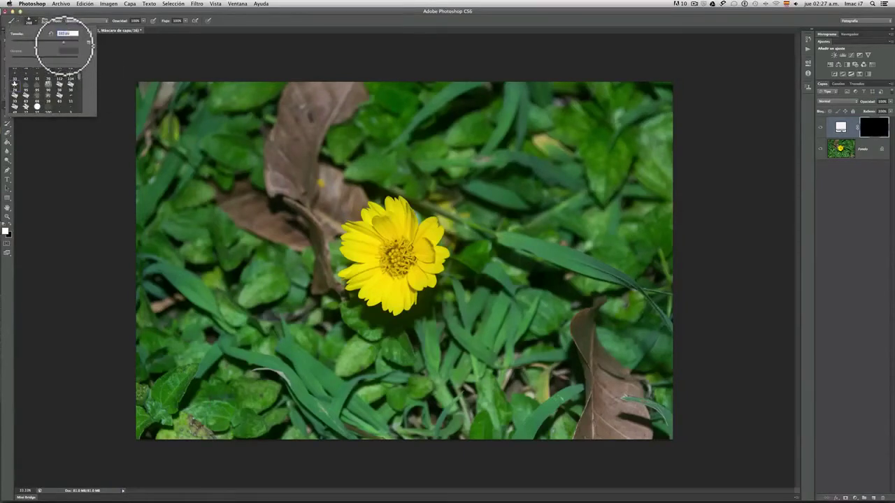
left_click(64, 201)
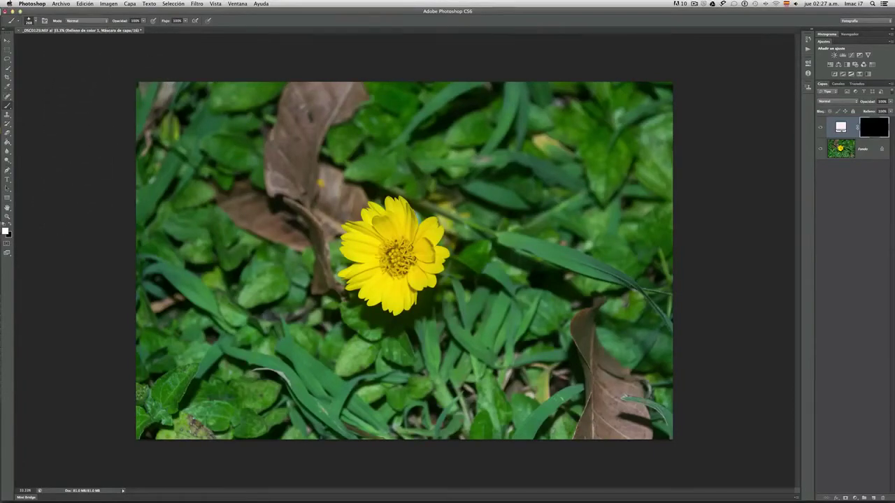
left_click(28, 20)
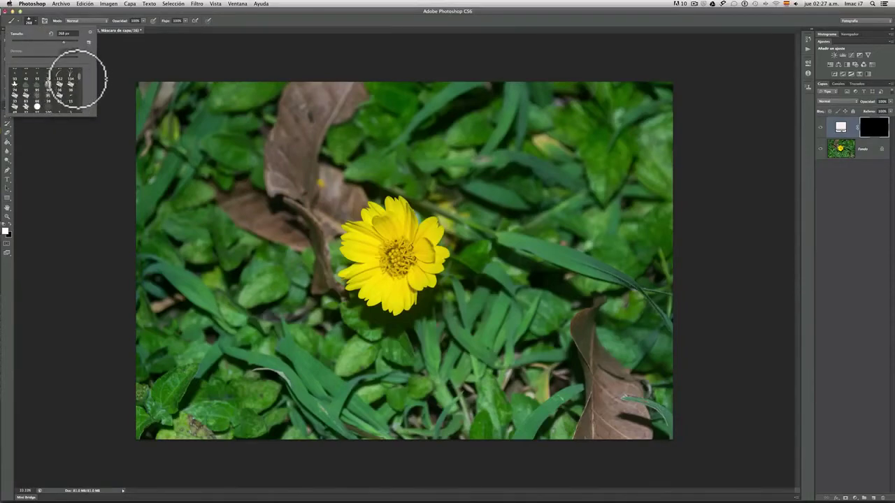
scroll(77, 79, "up", 3)
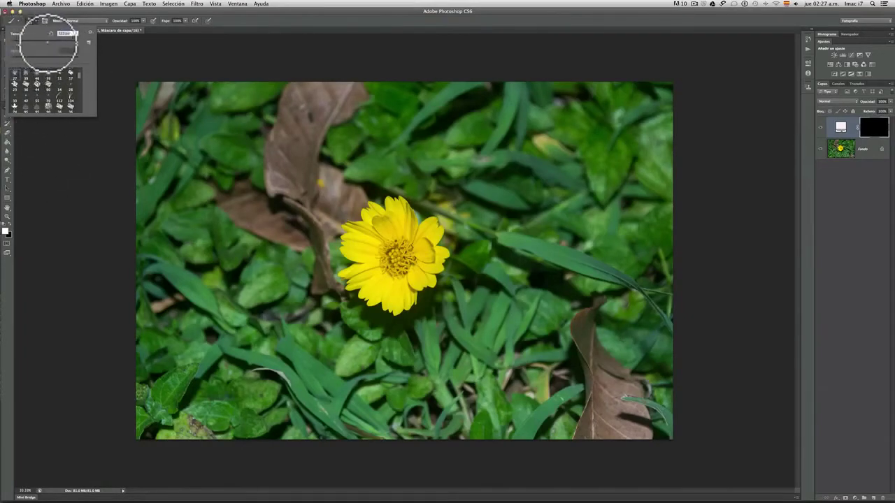
left_click(48, 42)
left_click_drag(47, 42, 57, 42)
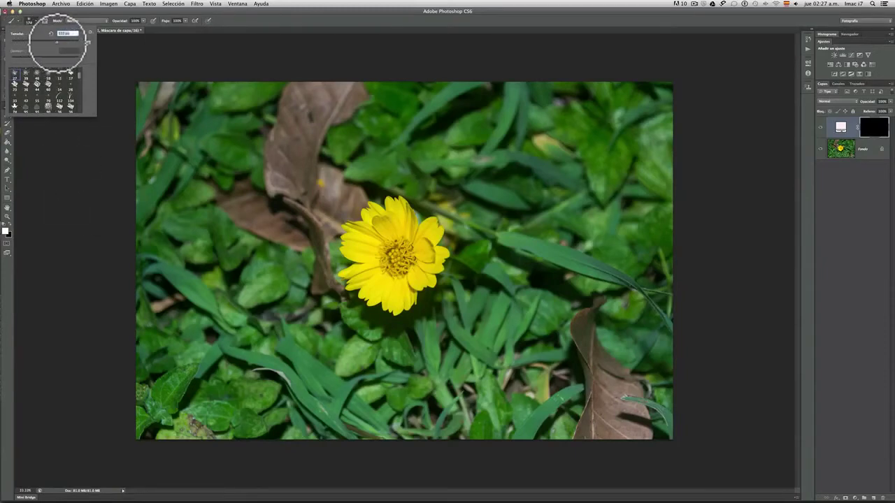
left_click(105, 122)
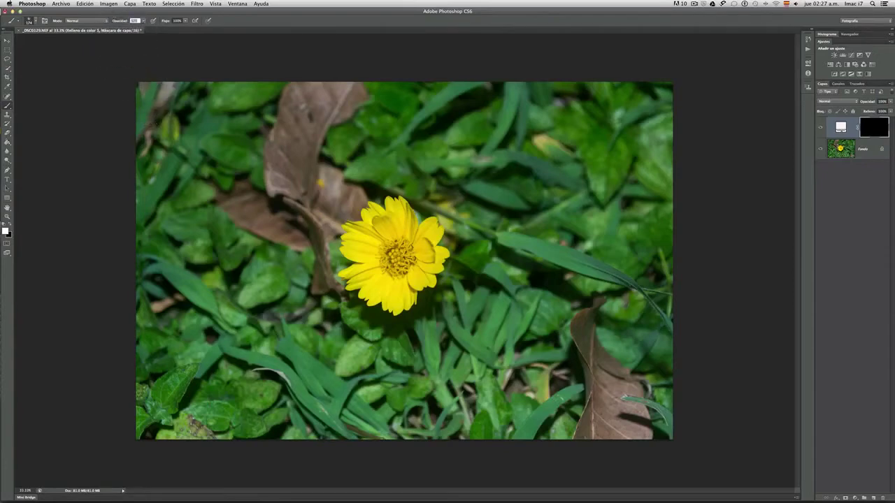
Step: Set brush opacity to 11% and paint faint white along the top, left and right edges
type("11")
key("Return")
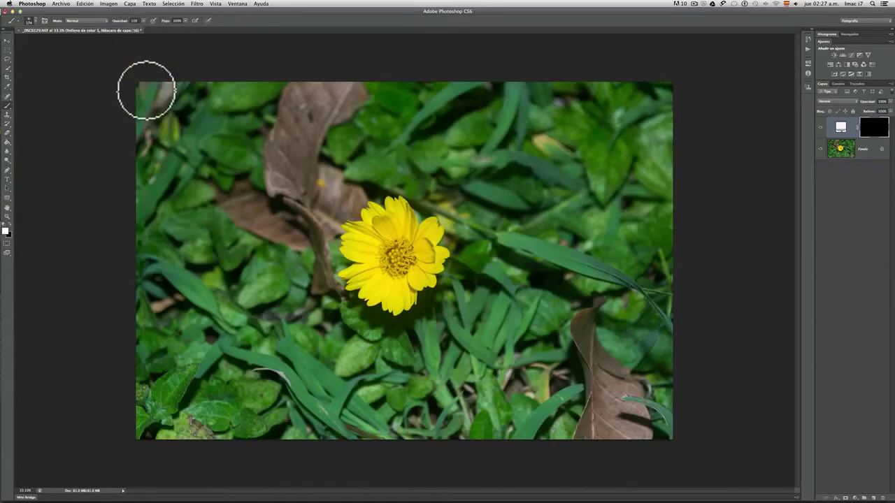
mouse_move(144, 88)
left_mouse_down()
mouse_move(349, 102)
mouse_move(370, 102)
mouse_move(144, 93)
mouse_move(695, 94)
mouse_move(416, 106)
mouse_move(166, 108)
mouse_move(144, 100)
mouse_move(140, 91)
mouse_move(174, 86)
left_mouse_up()
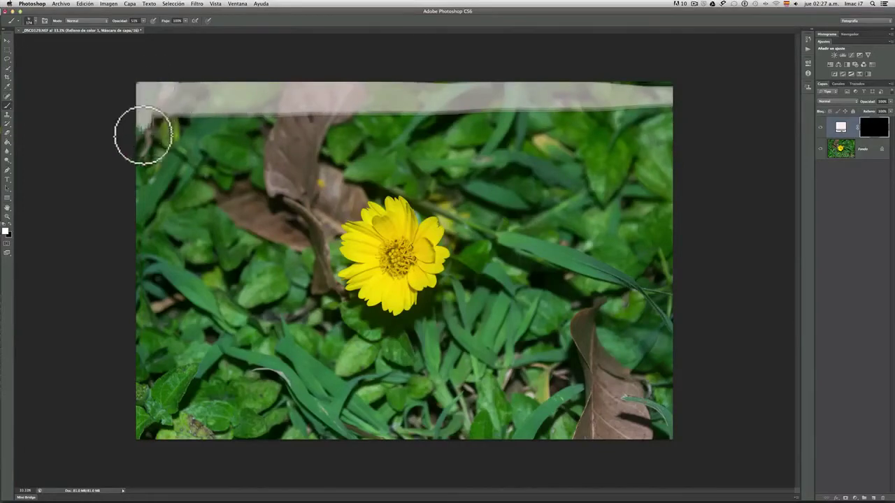
mouse_move(143, 135)
left_mouse_down()
mouse_move(139, 429)
mouse_move(492, 424)
mouse_move(661, 434)
left_mouse_up()
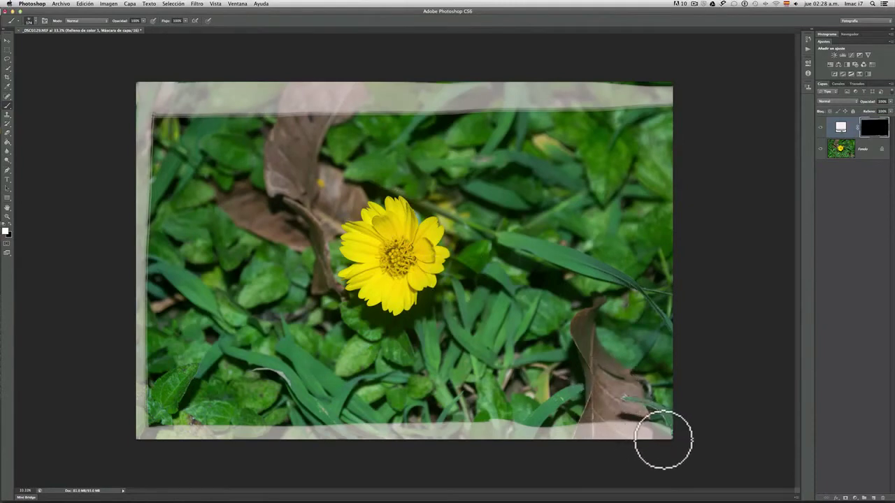
mouse_move(665, 435)
left_mouse_down()
mouse_move(652, 289)
mouse_move(658, 91)
mouse_move(664, 420)
mouse_move(663, 81)
mouse_move(135, 92)
mouse_move(661, 96)
mouse_move(596, 92)
mouse_move(666, 137)
mouse_move(678, 469)
mouse_move(676, 399)
mouse_move(662, 411)
mouse_move(590, 423)
mouse_move(667, 428)
mouse_move(579, 432)
mouse_move(606, 434)
mouse_move(344, 425)
mouse_move(268, 436)
mouse_move(388, 436)
mouse_move(333, 426)
mouse_move(149, 434)
mouse_move(149, 214)
mouse_move(166, 88)
mouse_move(140, 152)
mouse_move(138, 229)
mouse_move(172, 128)
mouse_move(158, 111)
mouse_move(140, 122)
mouse_move(132, 344)
mouse_move(202, 119)
mouse_move(183, 141)
mouse_move(200, 90)
mouse_move(164, 170)
mouse_move(167, 230)
mouse_move(217, 92)
mouse_move(149, 250)
mouse_move(195, 144)
mouse_move(193, 112)
left_mouse_up()
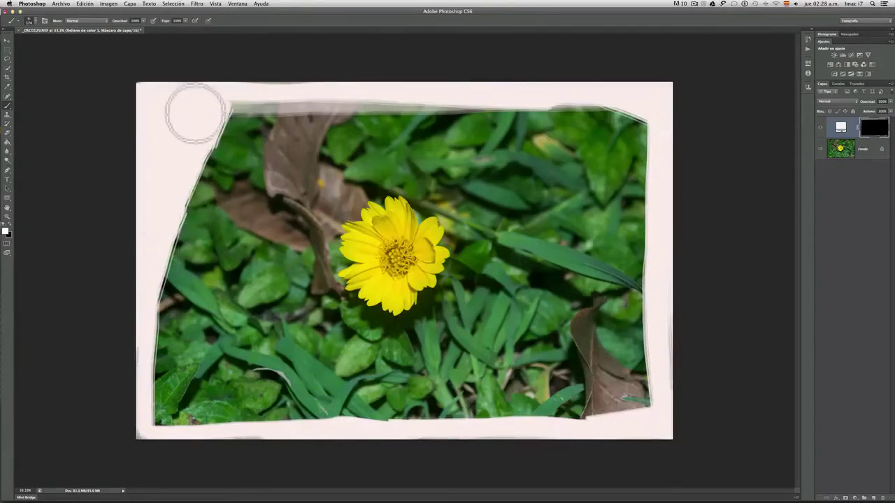
Step: Whiten the top border, clean up its grey streaks, and check the mask's properties
mouse_move(409, 109)
left_mouse_down()
mouse_move(576, 122)
mouse_move(647, 178)
mouse_move(657, 198)
mouse_move(634, 131)
mouse_move(619, 124)
mouse_move(646, 134)
mouse_move(586, 110)
mouse_move(633, 149)
mouse_move(578, 112)
mouse_move(230, 110)
left_mouse_up()
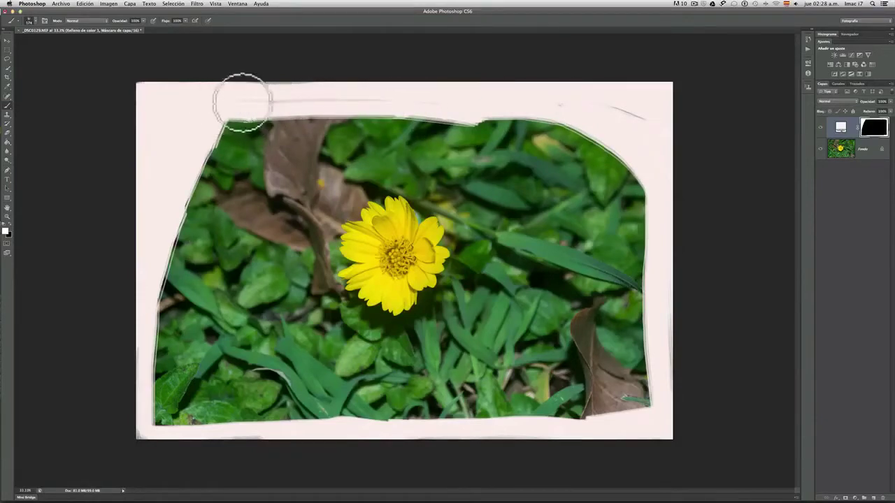
mouse_move(514, 116)
left_mouse_down()
mouse_move(317, 110)
mouse_move(637, 117)
mouse_move(583, 105)
mouse_move(636, 115)
left_mouse_up()
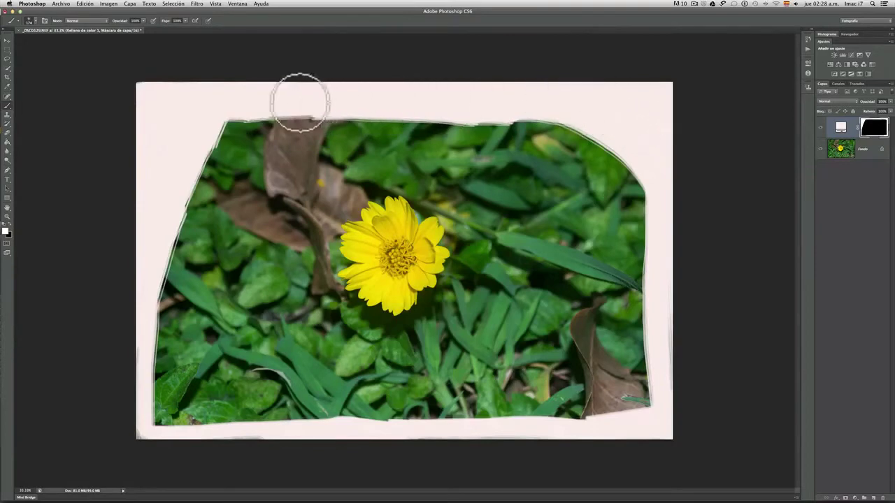
left_click_drag(299, 100, 310, 100)
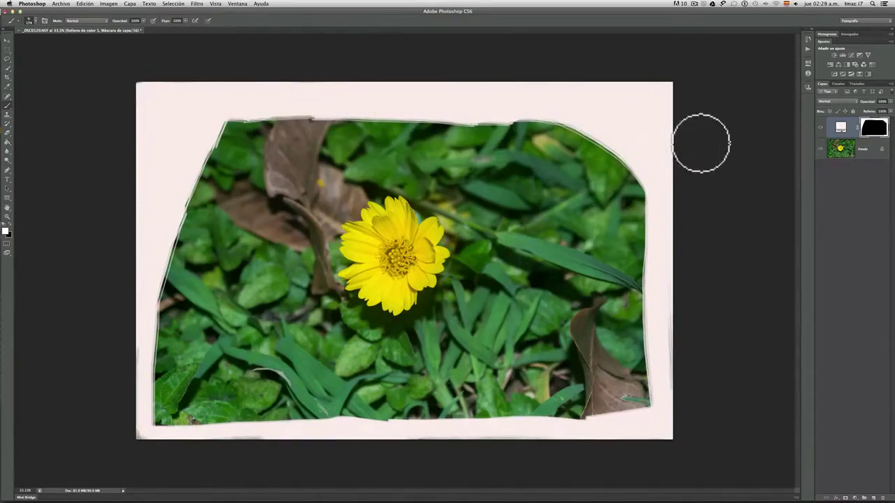
double_click(873, 127)
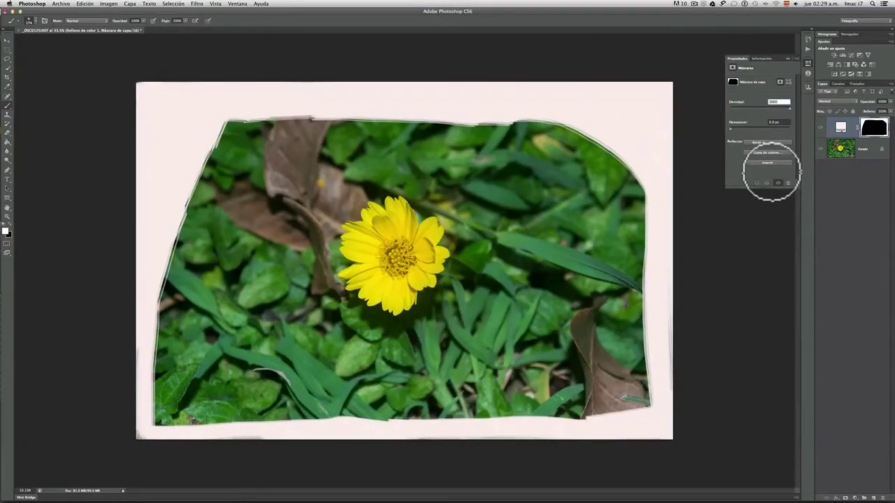
left_click(668, 78)
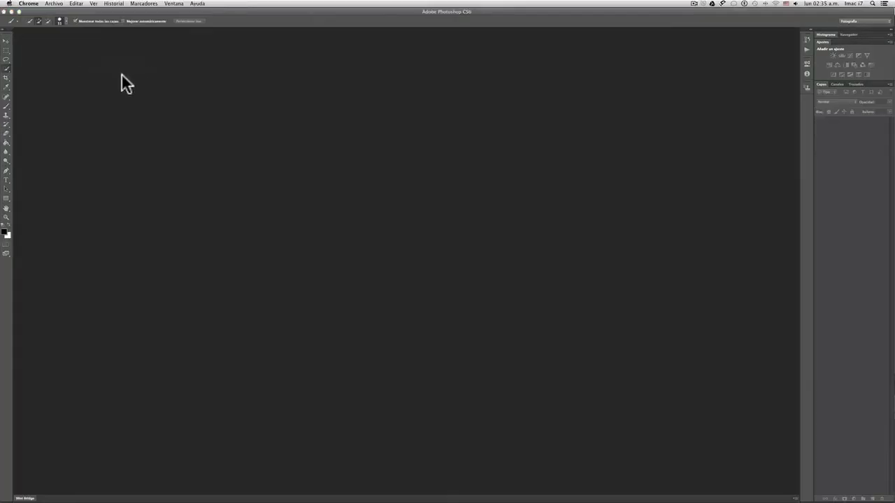
Step: Open the grunge frame file 4.psd from the Bordes PSD folder
left_click(122, 75)
left_click(61, 4)
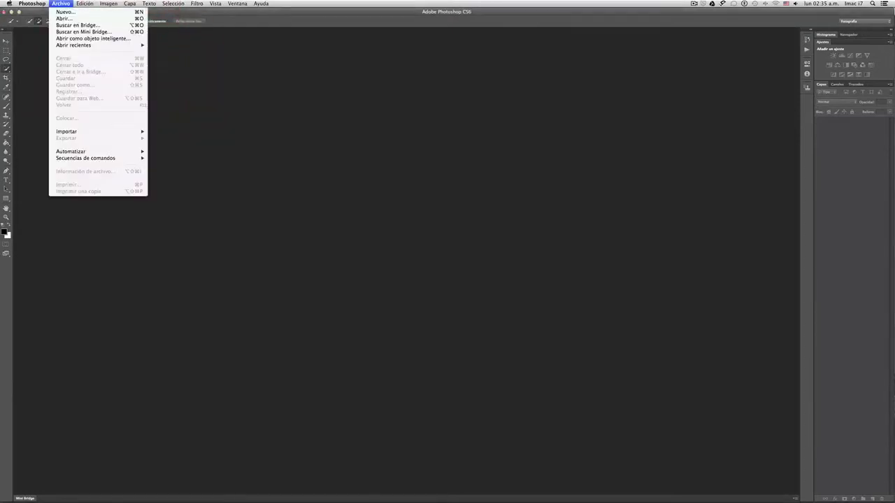
left_click(64, 19)
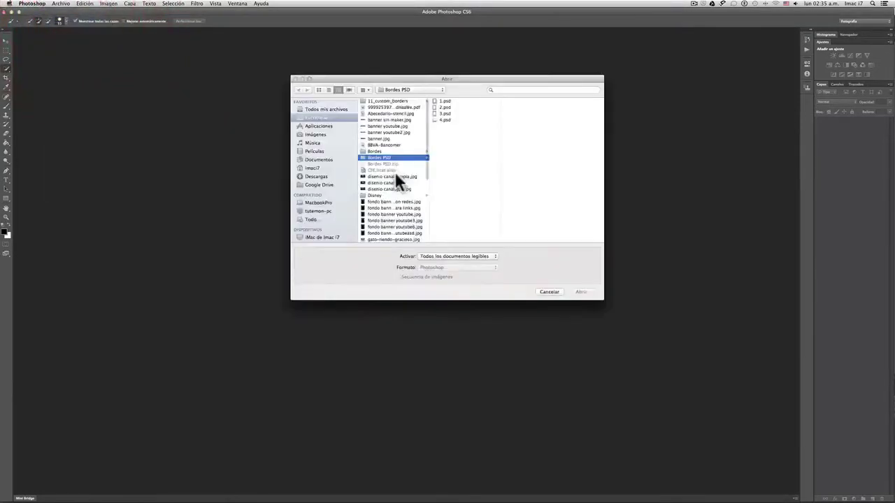
left_click(448, 119)
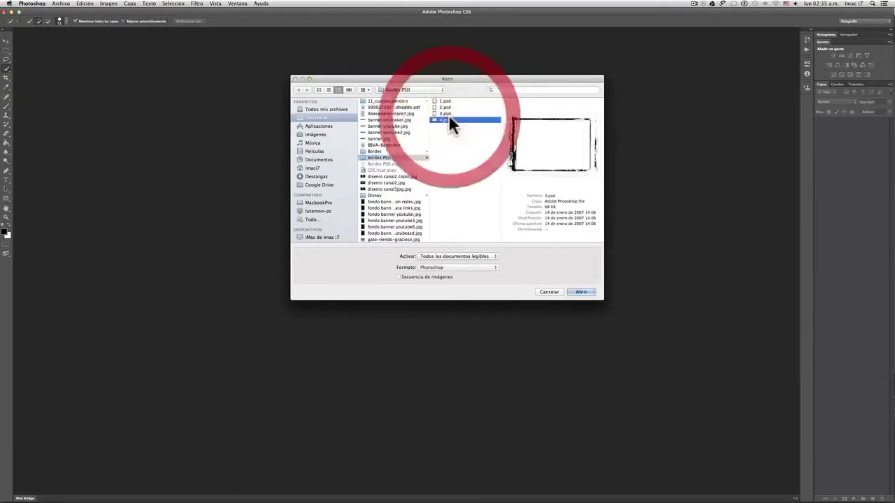
left_click(575, 291)
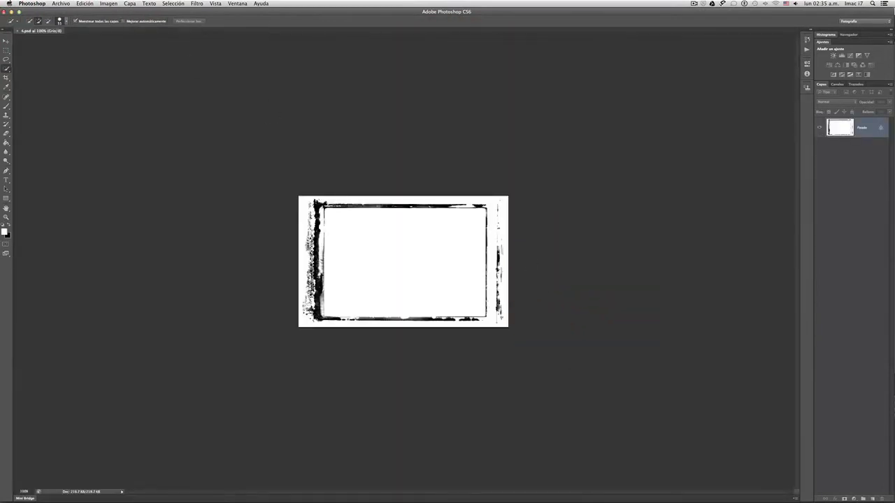
Step: Browse in Bridge and open photo DSC_0035 in Camera Raw
left_click(61, 3)
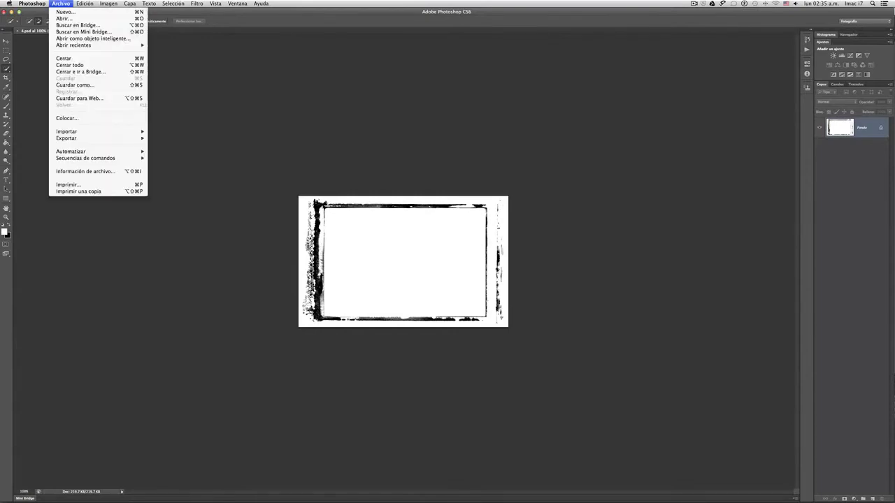
left_click(62, 25)
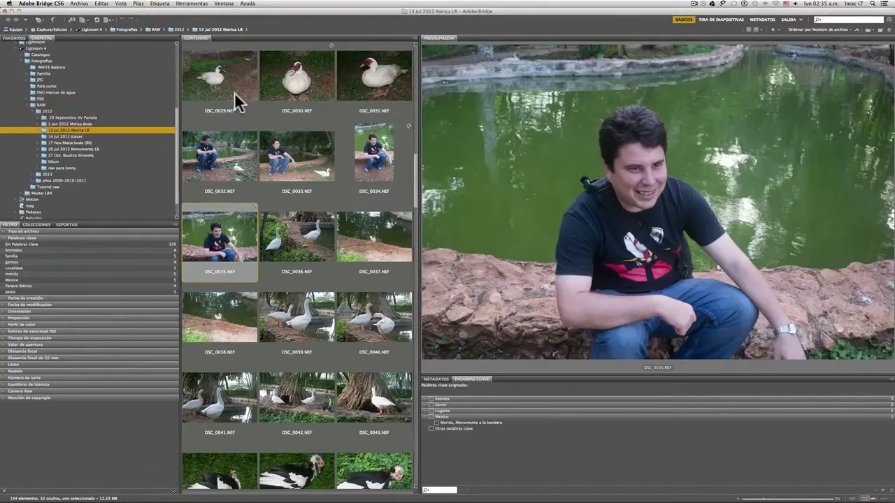
double_click(221, 252)
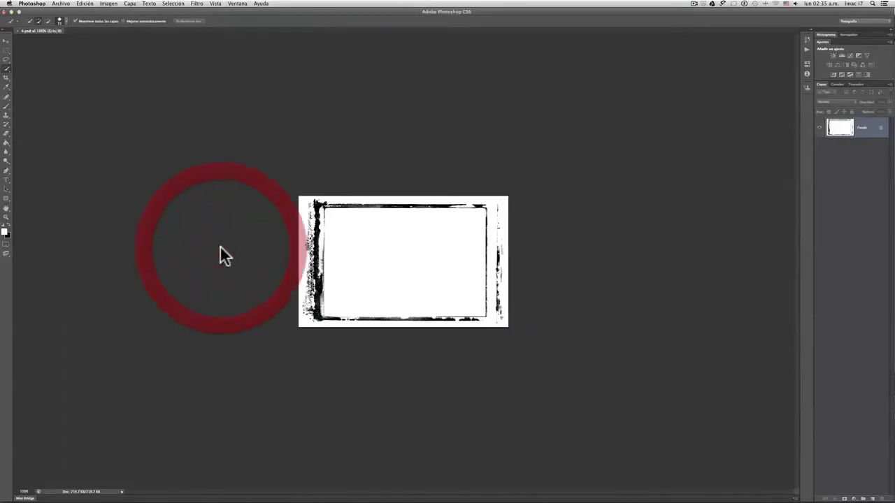
Step: Open DSC_0035 with its embedded profile, then drag the 4.psd frame onto it, accepting bit-depth conversion
left_click(573, 408)
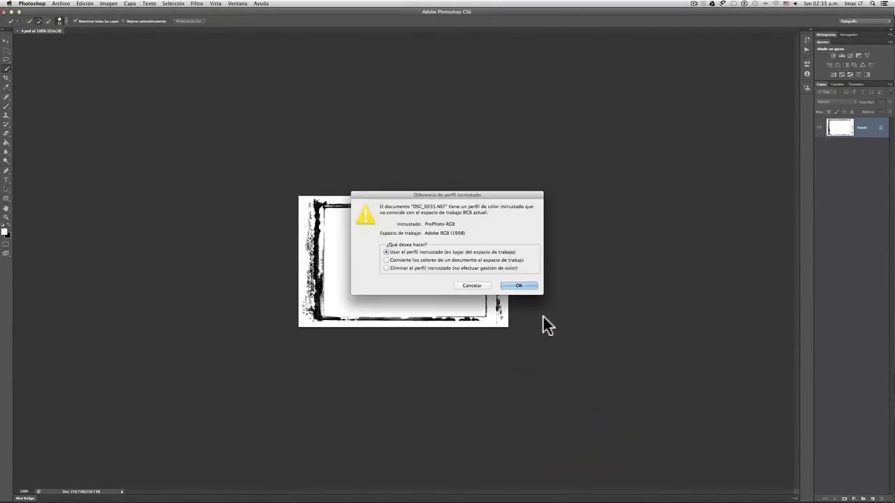
left_click(519, 286)
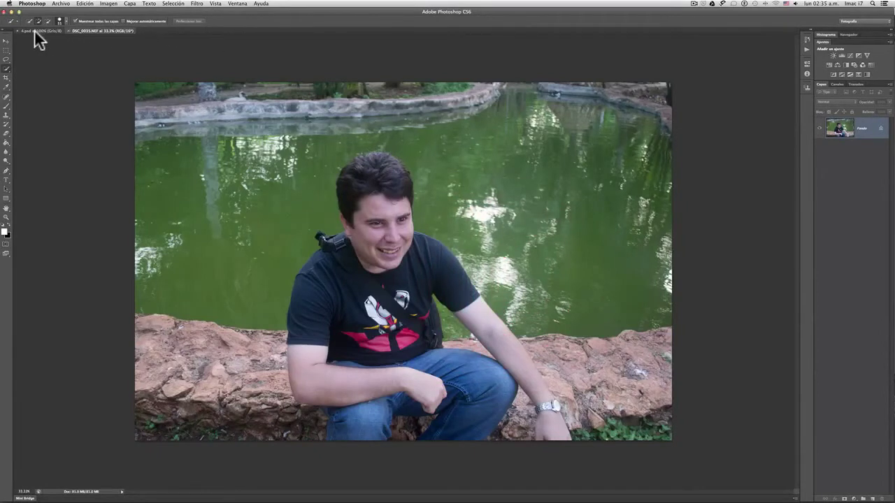
left_click_drag(34, 29, 479, 134)
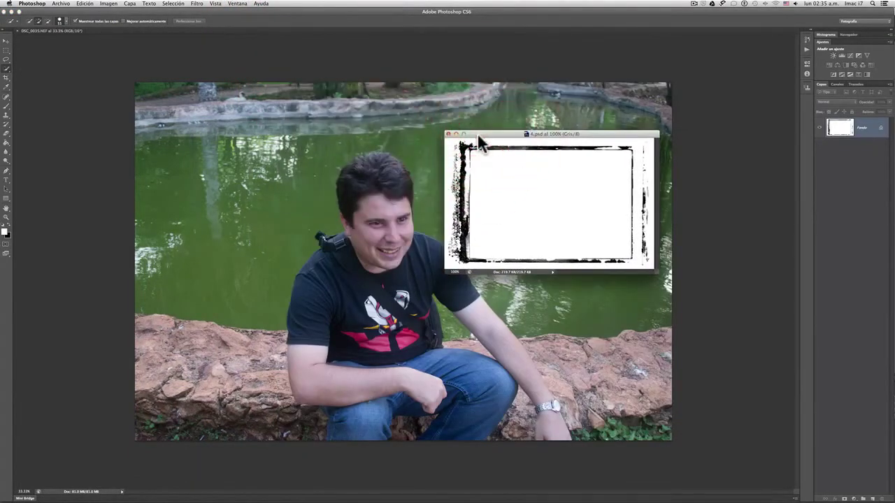
left_click_drag(480, 134, 526, 137)
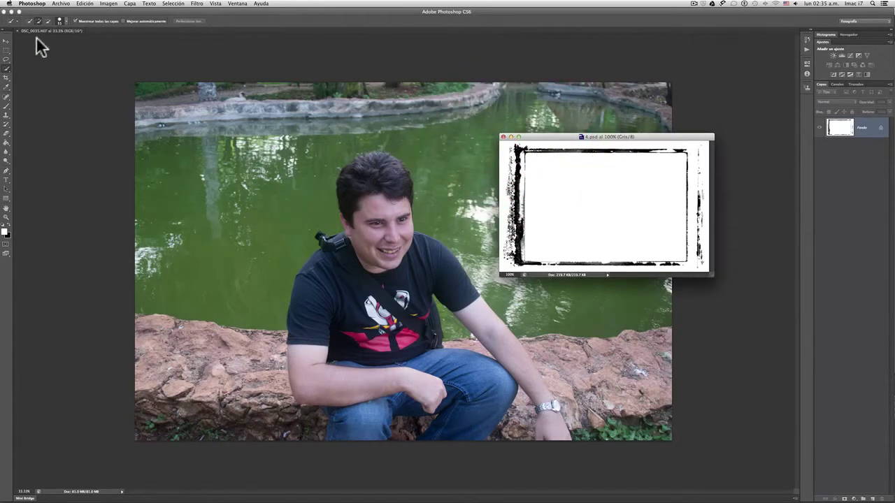
left_click(6, 40)
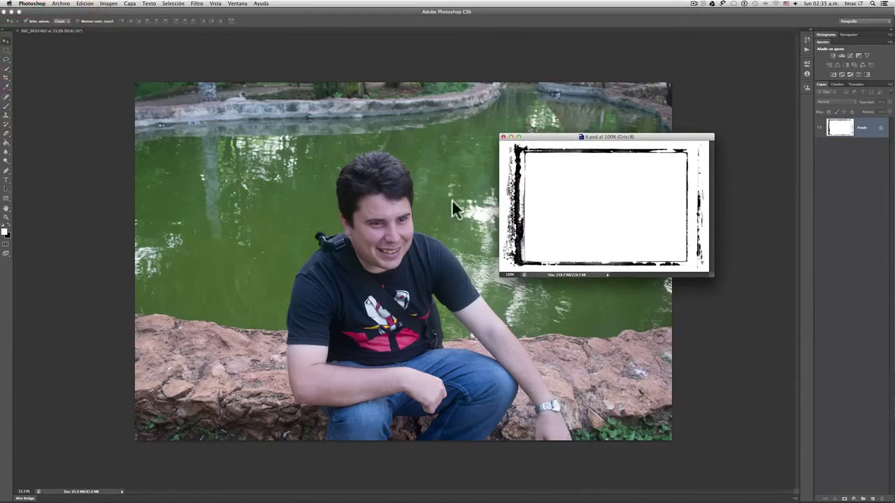
left_click_drag(541, 213, 324, 206)
left_click(499, 182)
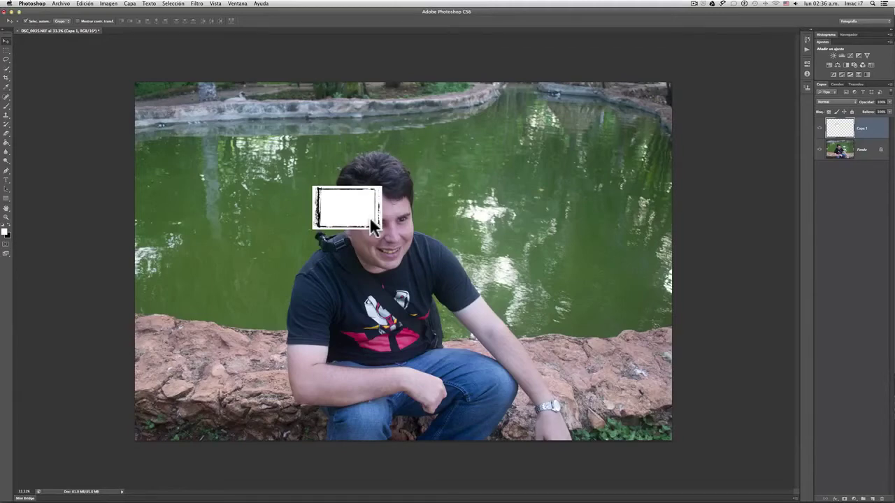
Step: Free-transform Capa 1, scaling the frame up until it covers the whole DSC_0035 photo
key("super+t")
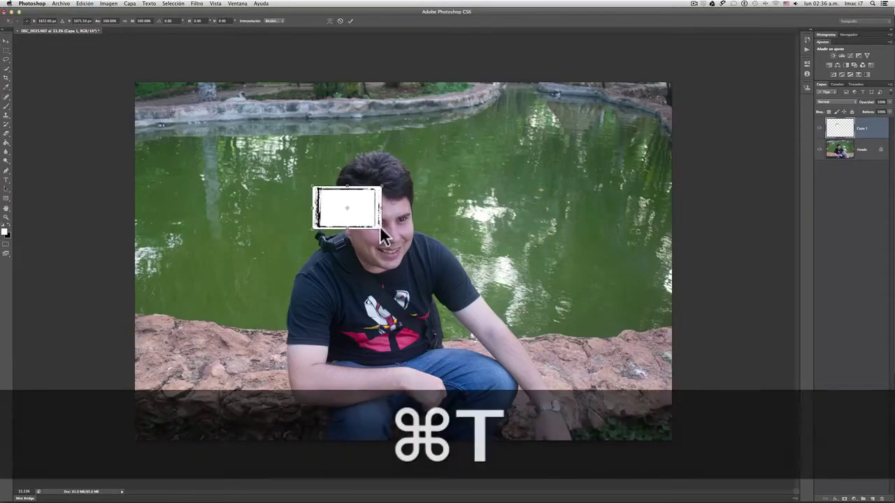
left_click_drag(379, 226, 671, 442)
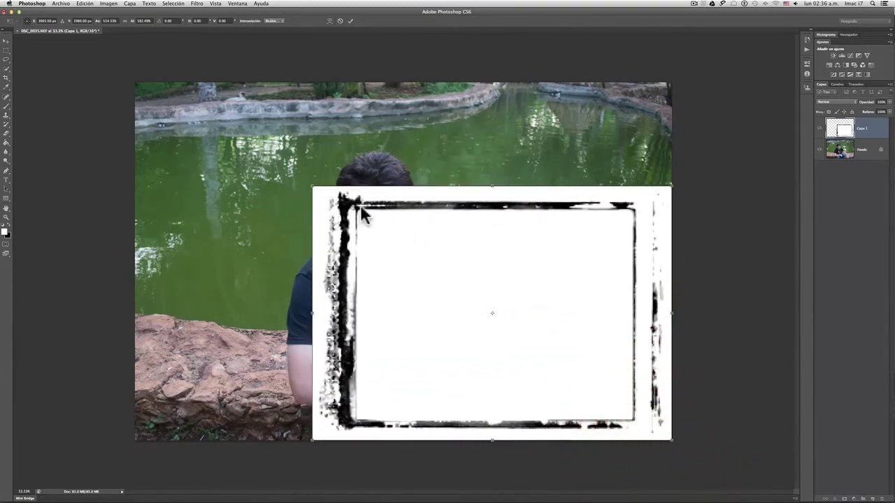
left_click_drag(313, 184, 135, 82)
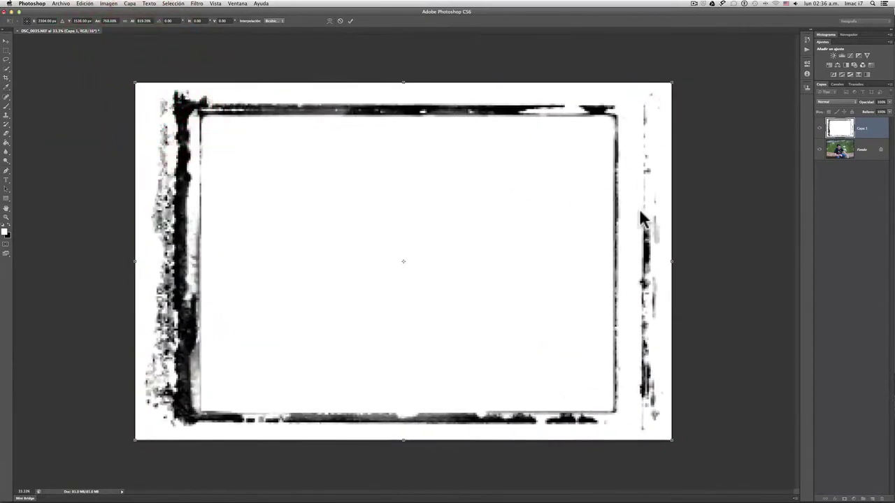
left_click(351, 21)
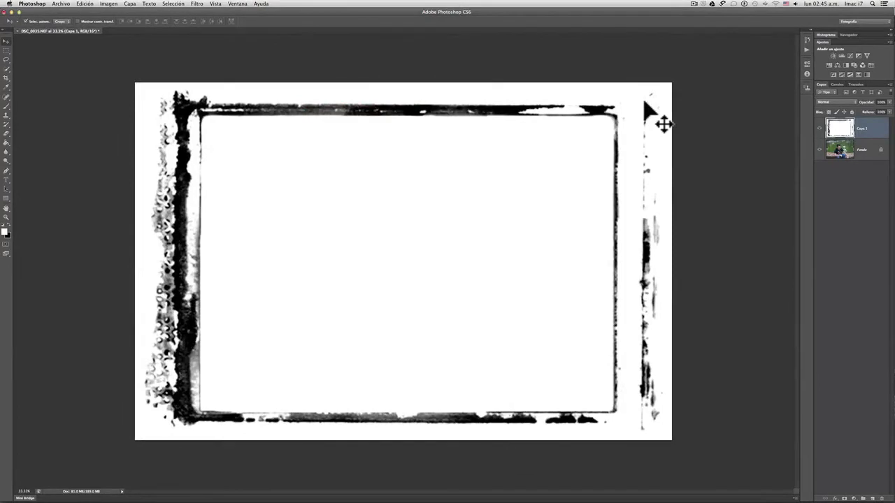
Step: Quick-select the frame's white interior, add a layer mask, and invert it to reveal the photo
left_click(7, 69)
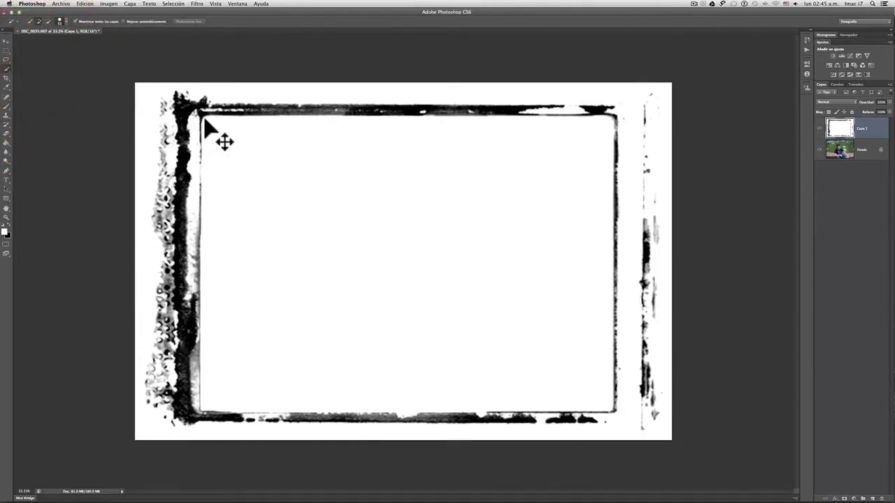
mouse_move(204, 121)
left_mouse_down()
mouse_move(281, 181)
mouse_move(451, 348)
mouse_move(564, 396)
left_mouse_up()
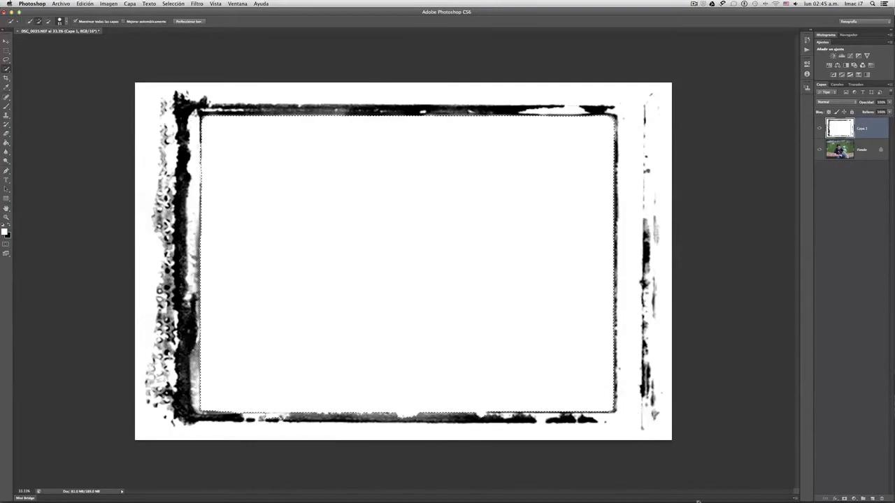
left_click(844, 498)
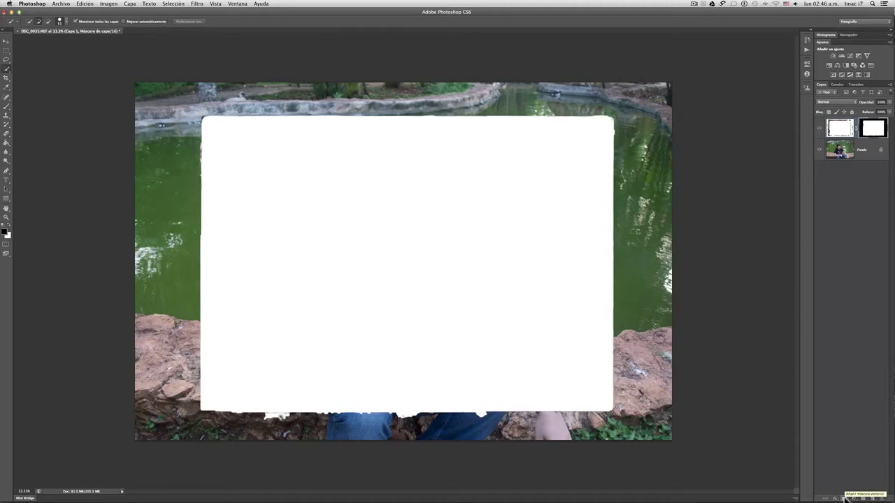
key("super")
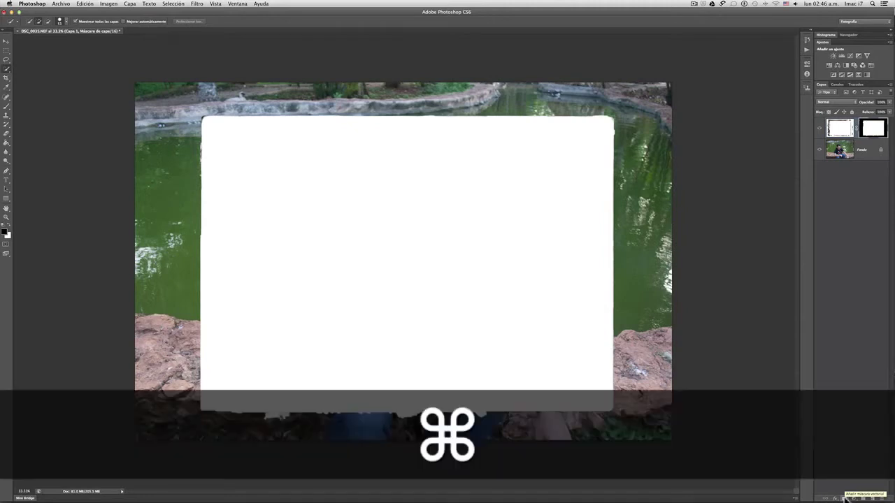
key("super+i")
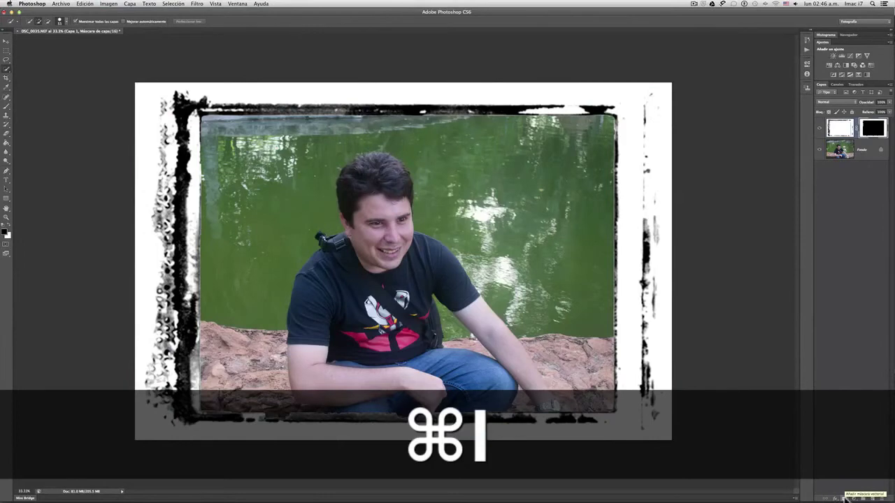
key("super+i")
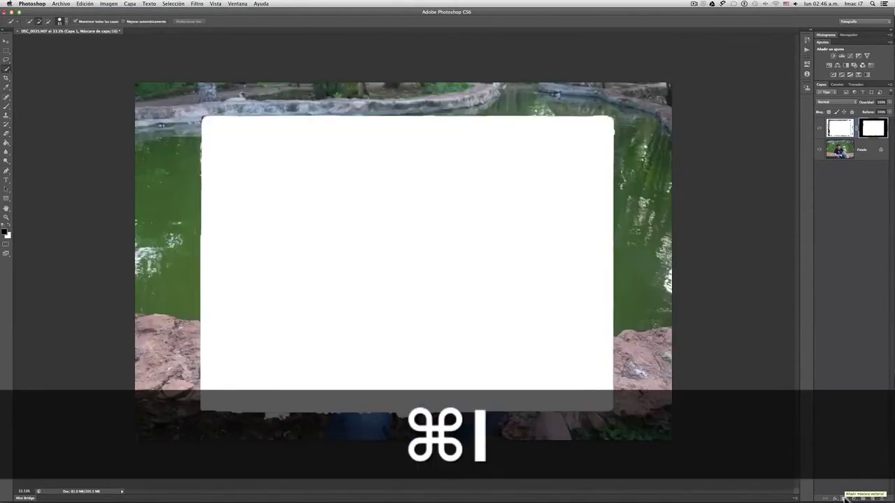
key("super+i")
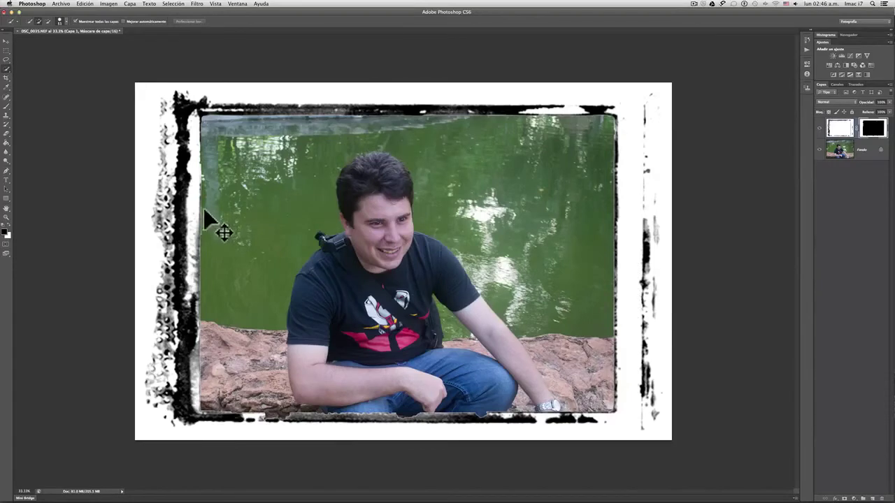
Step: Refine the frame mask's edge with Smart Radius, slight smoothing, feathering and an inward Shift Edge
left_click(863, 131)
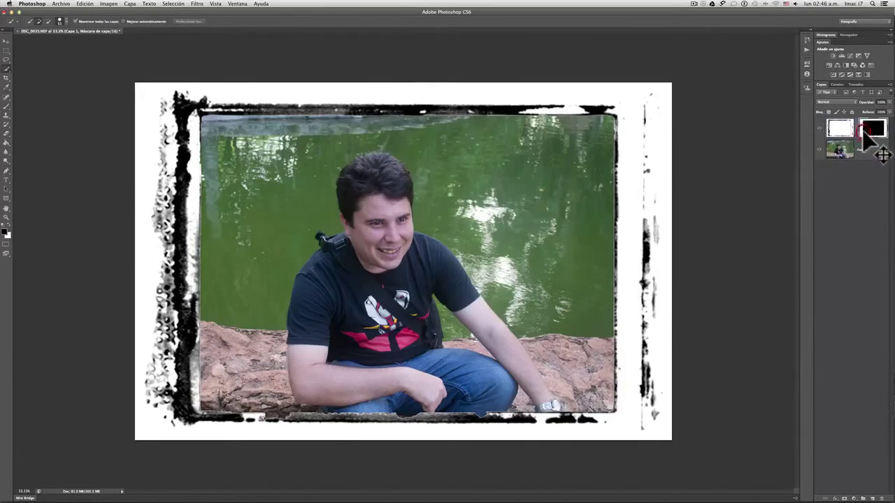
left_click(866, 133)
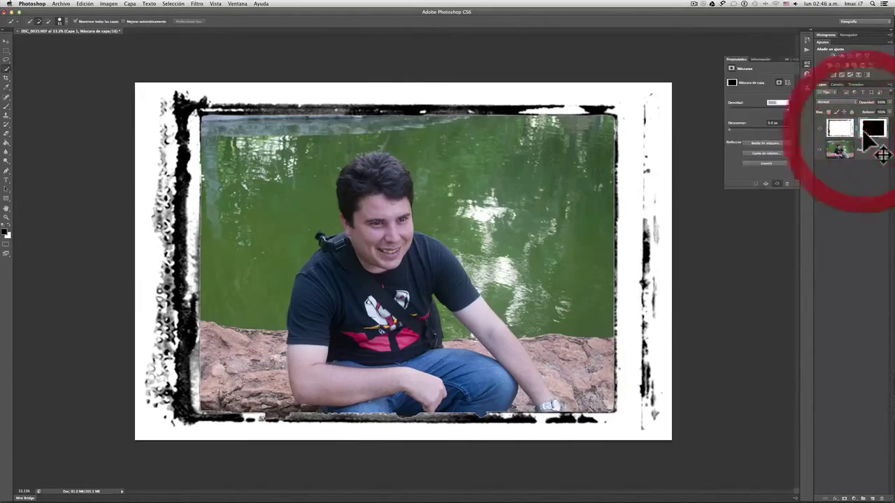
left_click(769, 144)
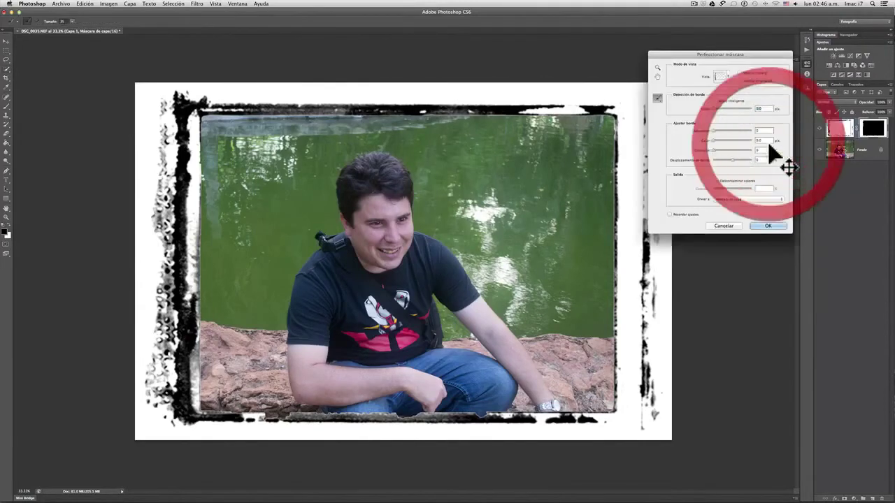
left_click(714, 102)
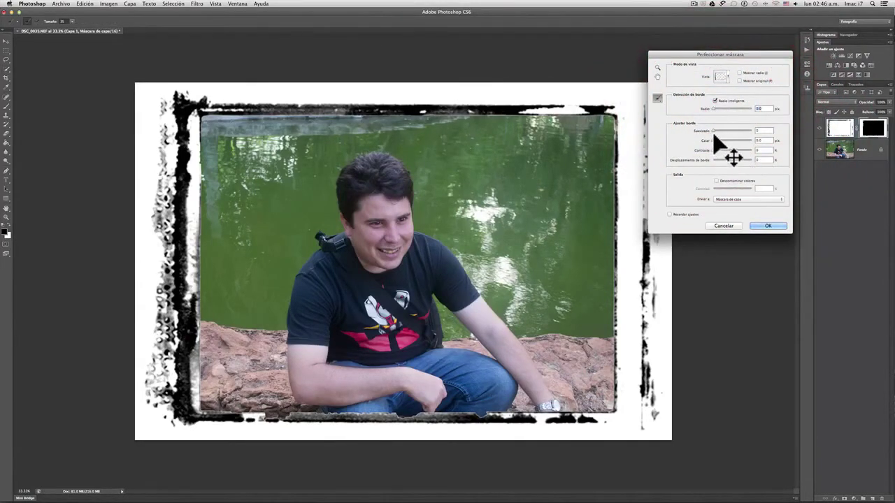
left_click(718, 131)
mouse_move(730, 160)
left_mouse_down()
mouse_move(719, 162)
mouse_move(715, 130)
left_mouse_up()
left_click(714, 141)
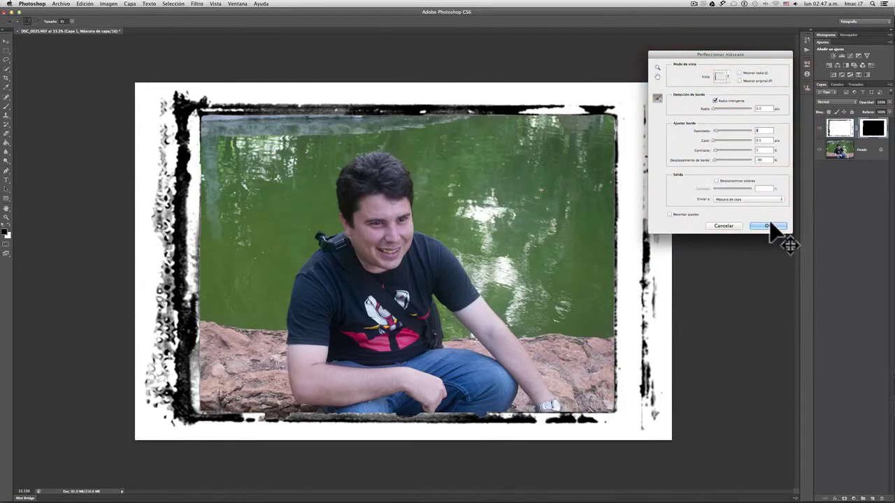
left_click(772, 225)
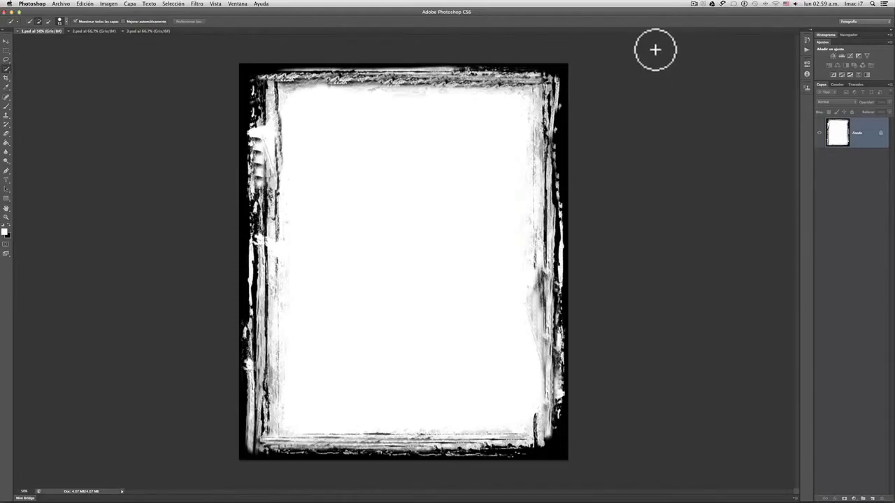
Step: Look at the 3.psd and 2.psd frame documents, then return to 1.psd
left_click(145, 32)
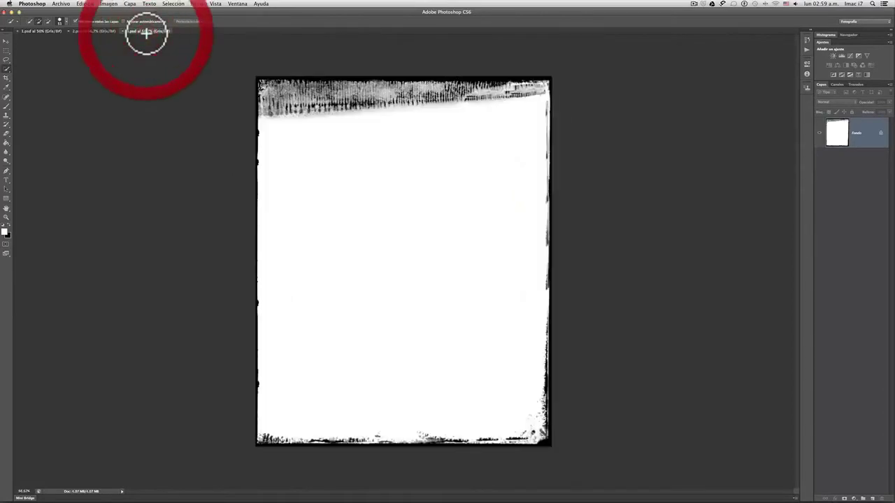
left_click(82, 32)
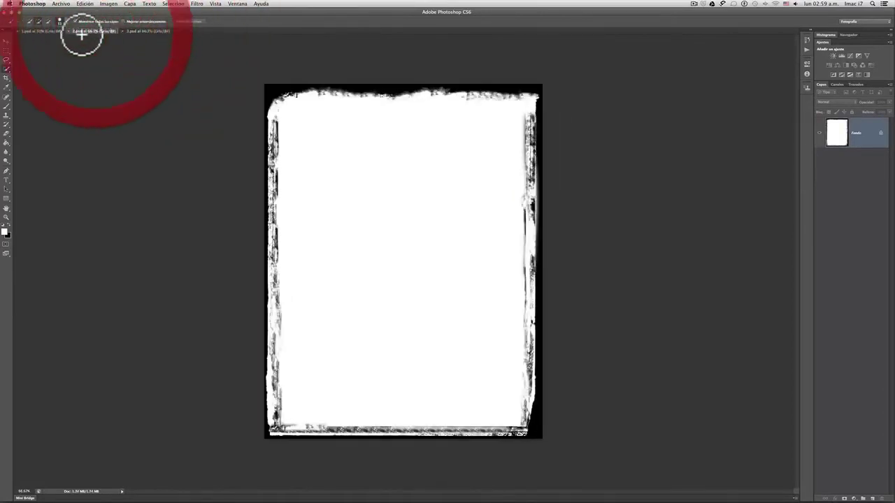
left_click(45, 32)
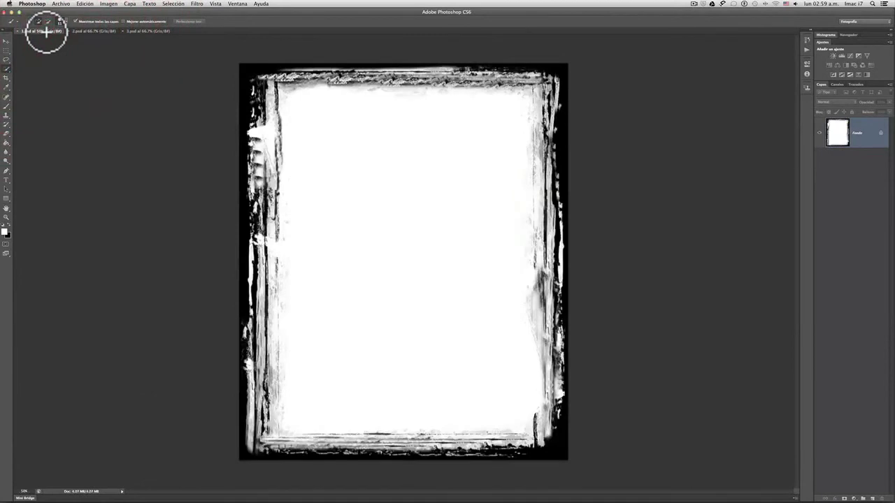
left_click(61, 3)
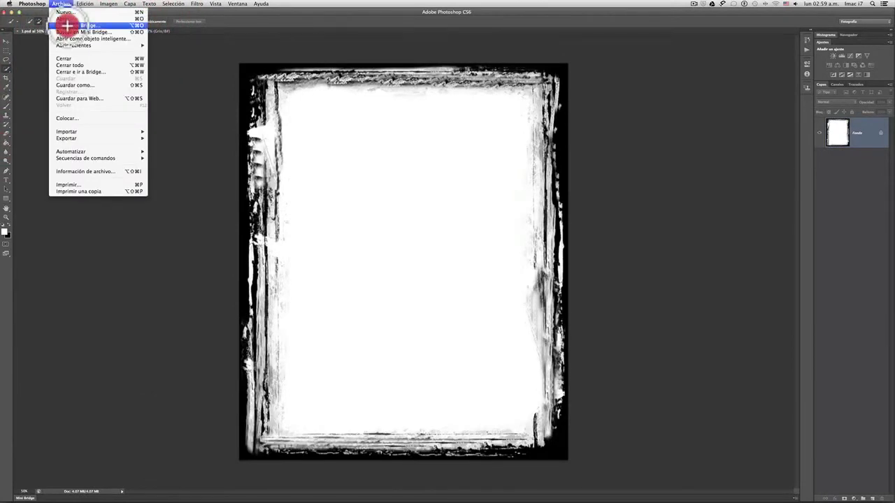
Step: Open DSC_0101.NEF from Bridge through Camera Raw, keeping the embedded colour profile, then return to Bridge
left_click(67, 25)
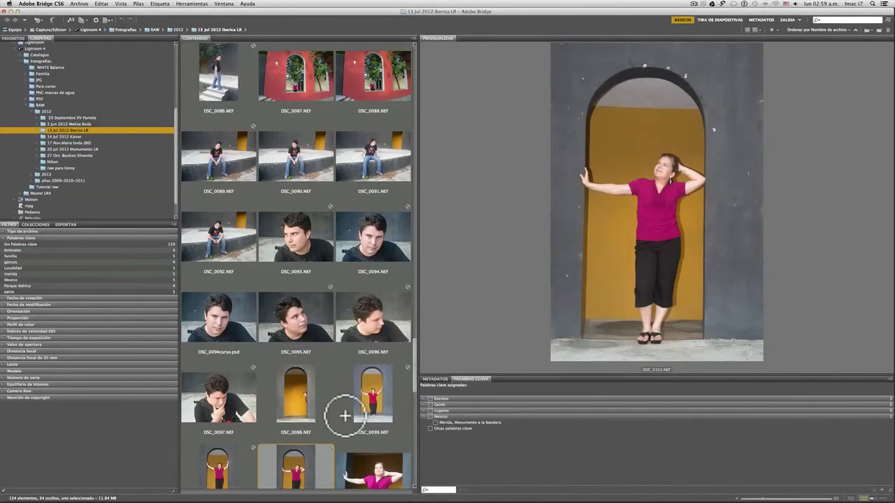
left_click(295, 466)
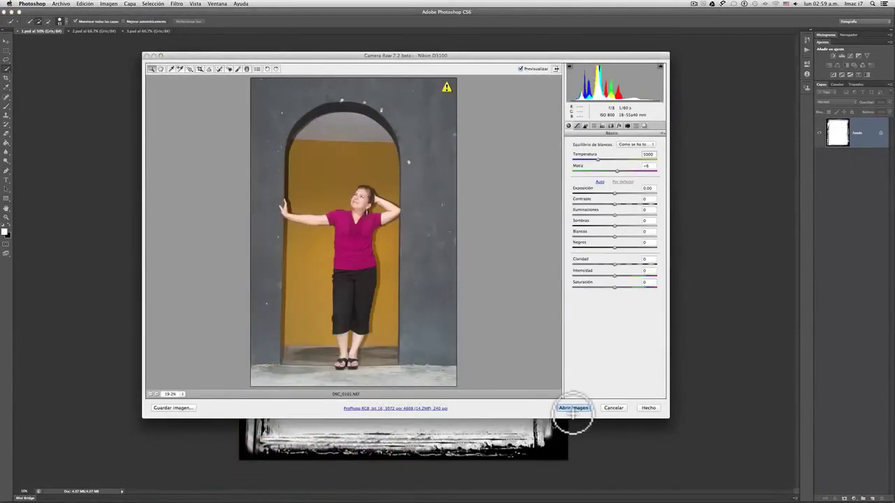
left_click(573, 408)
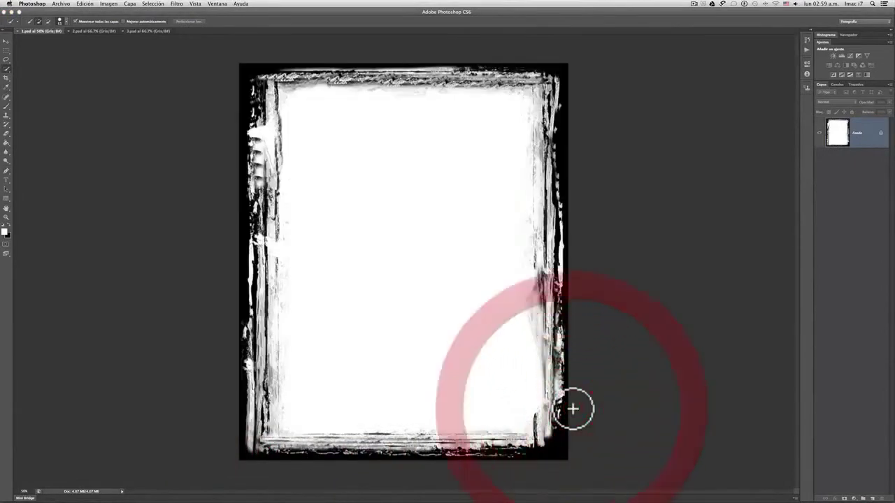
left_click(527, 286)
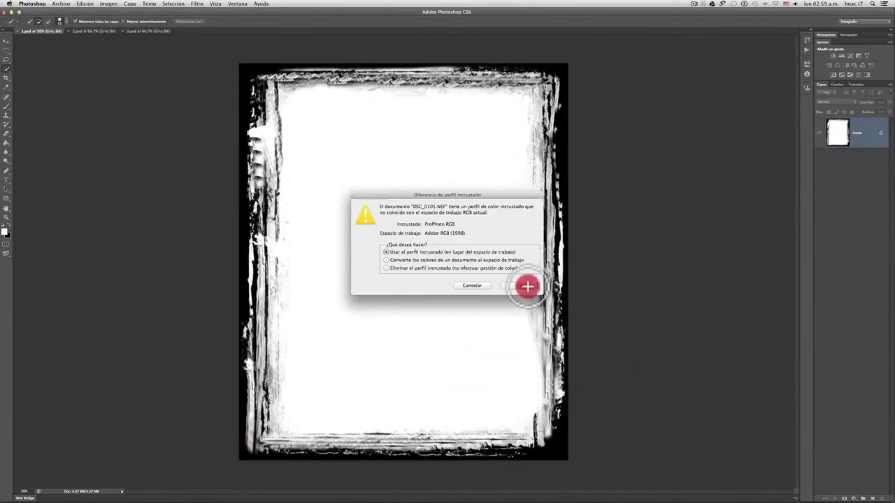
left_click(60, 4)
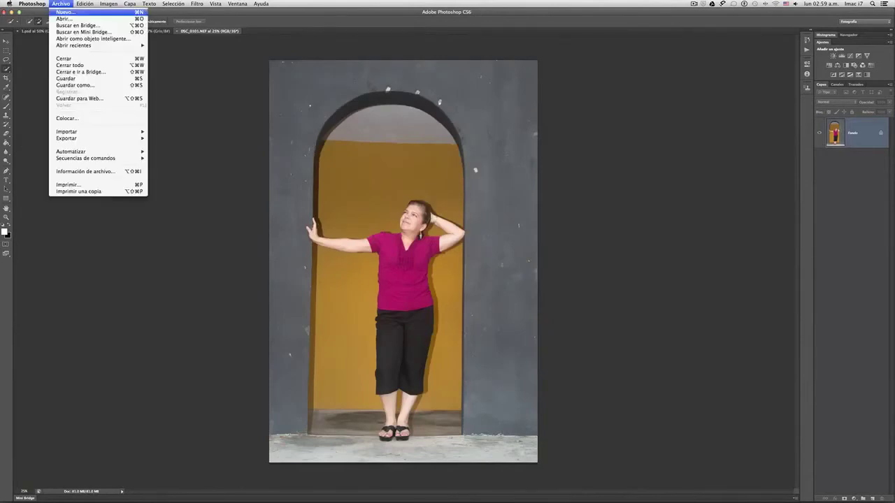
left_click(66, 25)
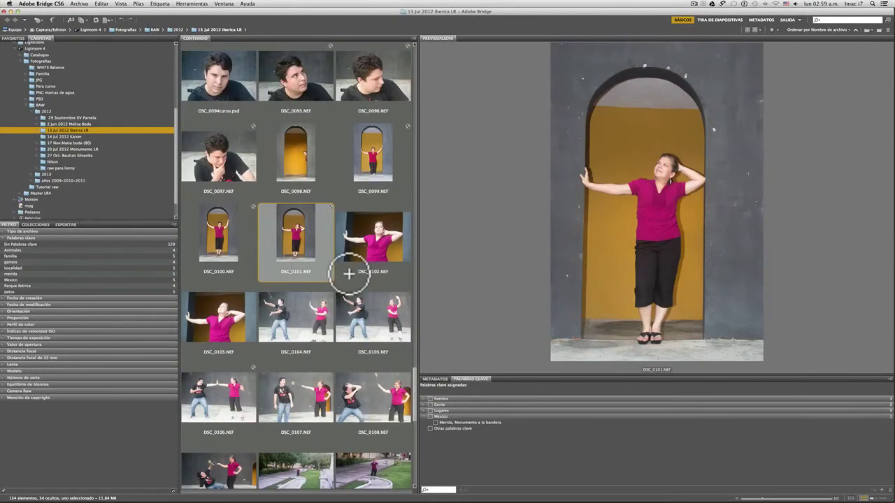
Step: Scroll through the Bridge thumbnails, previewing DSC_0099.NEF and DSC_0100.NEF
scroll(353, 269, "down", 3)
scroll(349, 273, "down", 4)
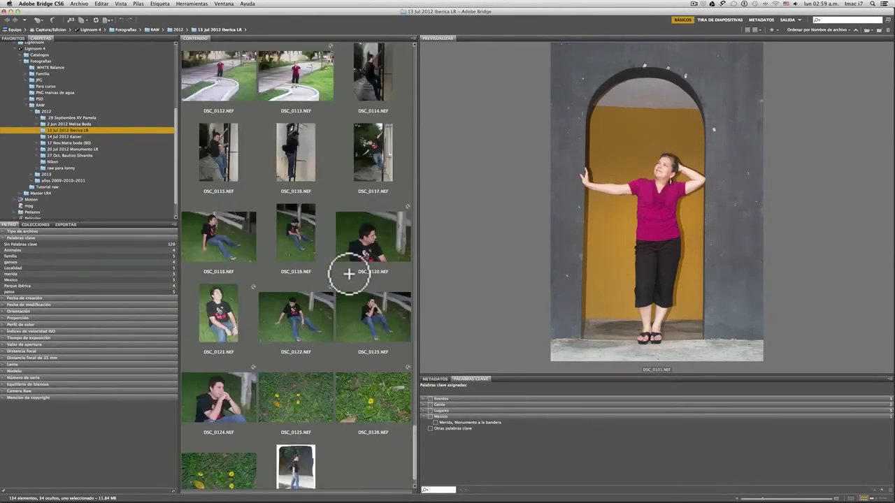
scroll(349, 274, "up", 4)
scroll(349, 274, "up", 5)
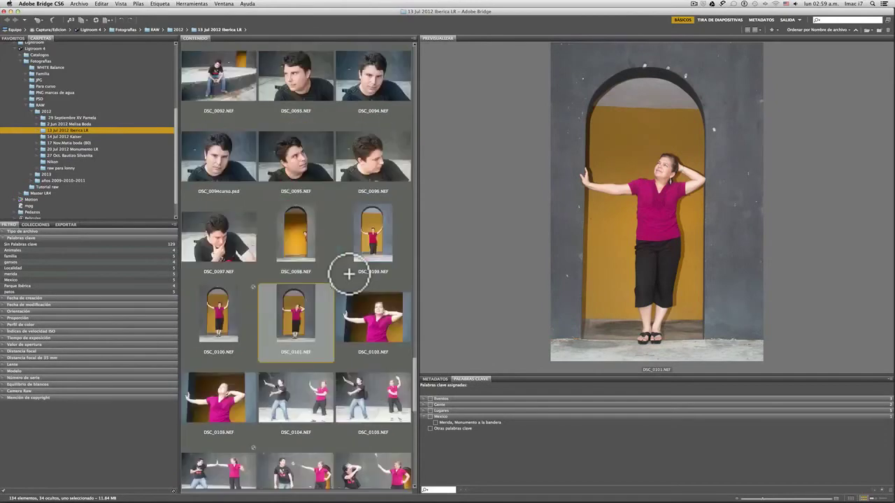
scroll(348, 273, "up", 4)
scroll(348, 274, "down", 2)
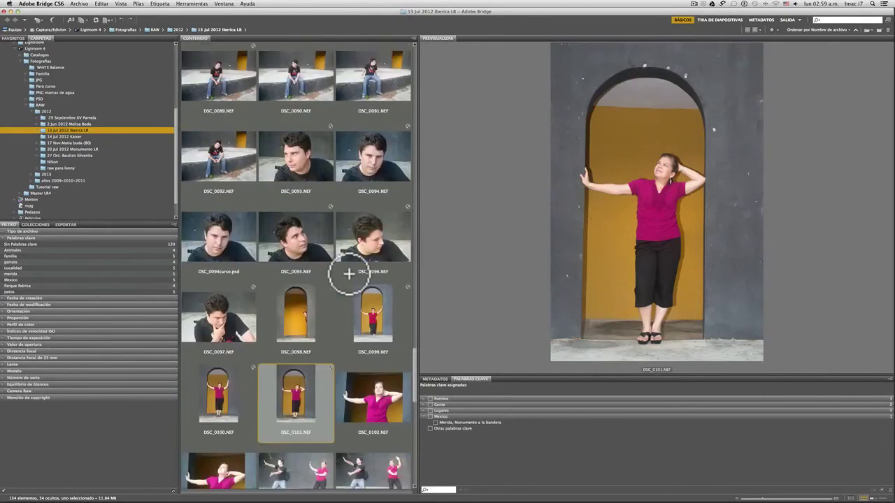
left_click(365, 338)
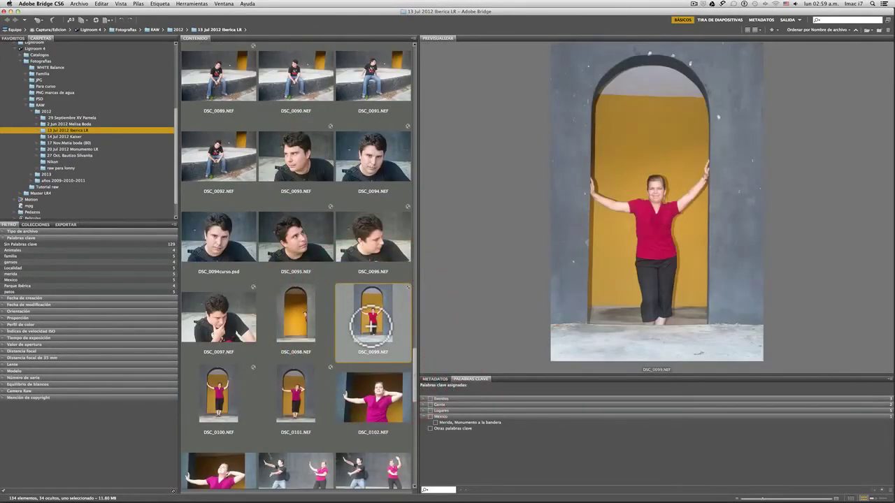
left_click(223, 392)
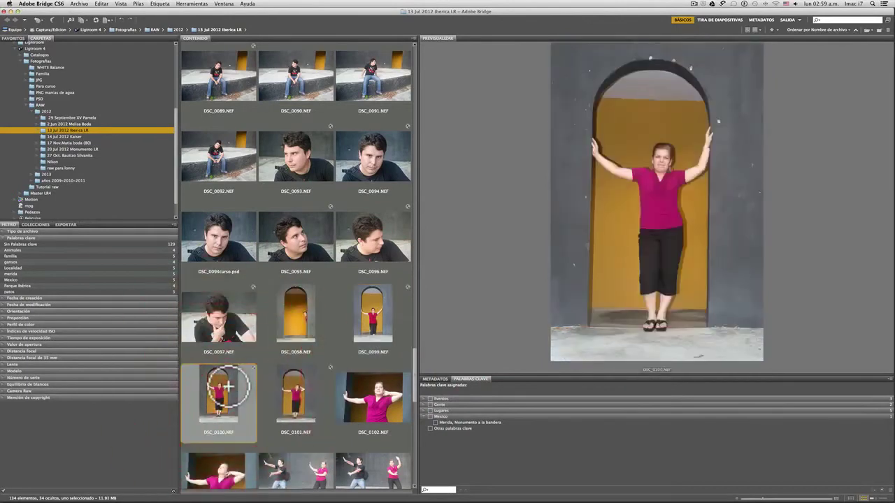
scroll(269, 331, "up", 3)
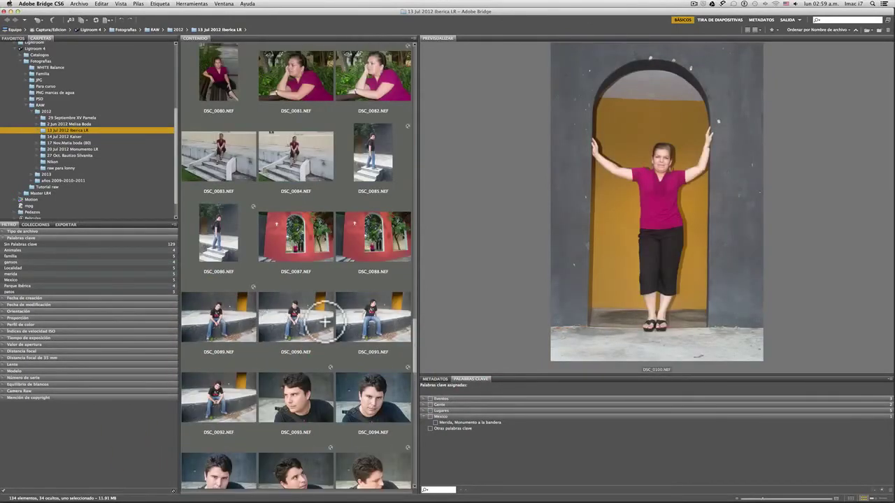
Step: Open DSC_0085.NEF through Camera Raw into Photoshop
left_click(365, 176)
key("super+Tab")
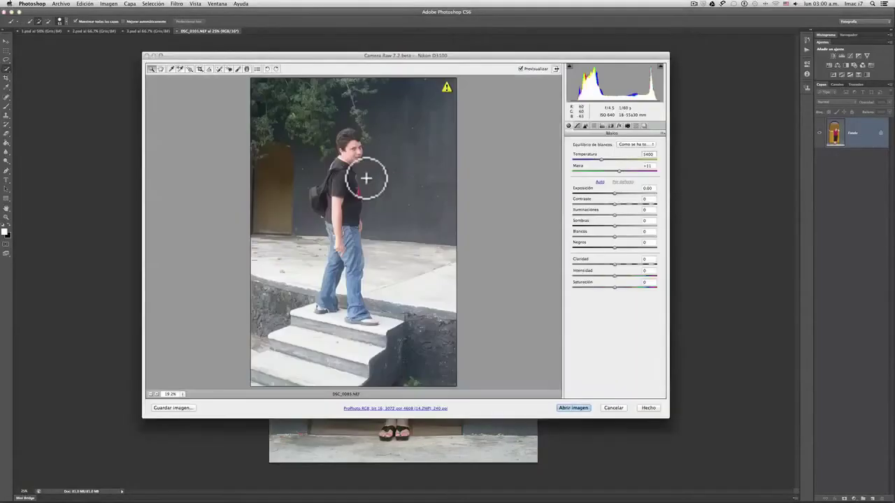
left_click(566, 409)
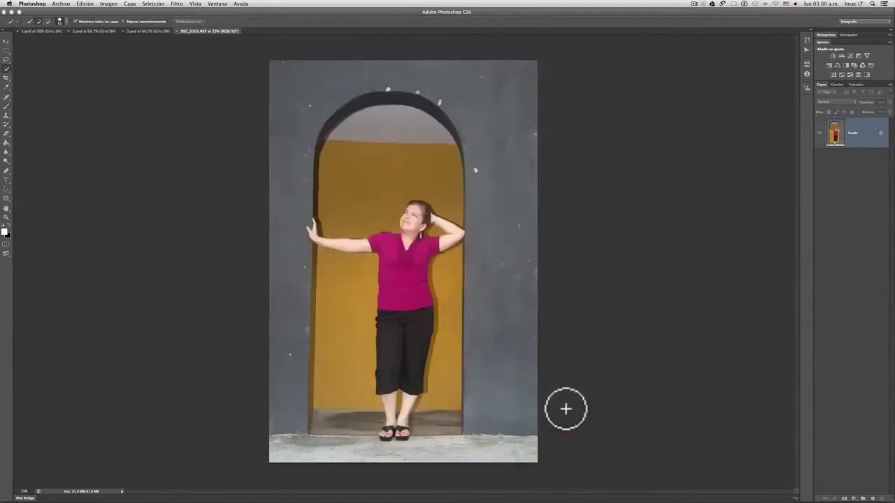
Step: Accept the colour profile to open the street photo, then look through the archway and frame documents
left_click(518, 284)
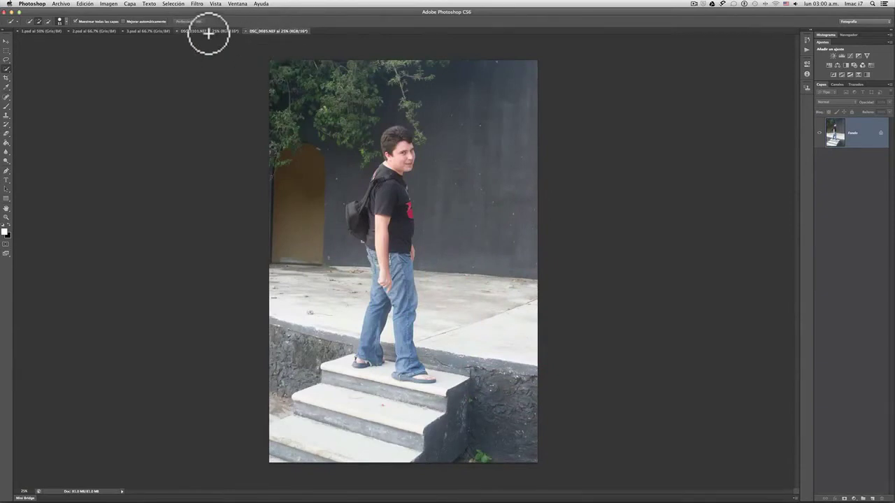
left_click(210, 31)
left_click(155, 31)
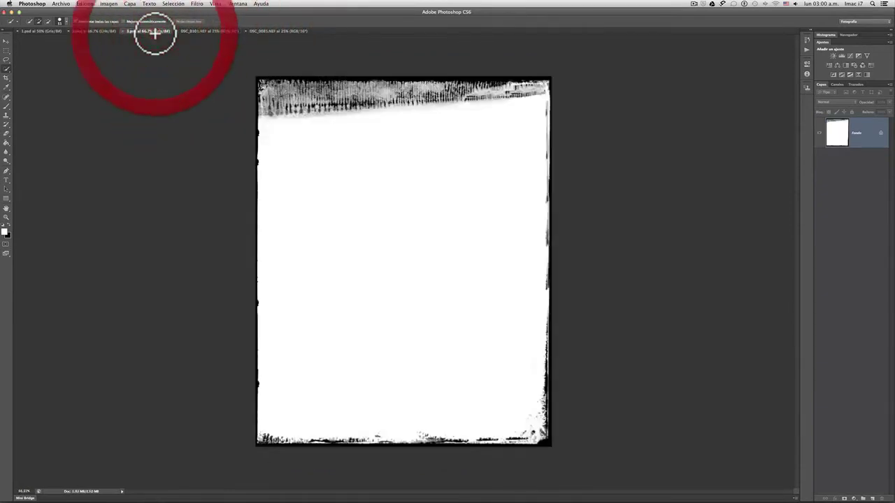
left_click(106, 31)
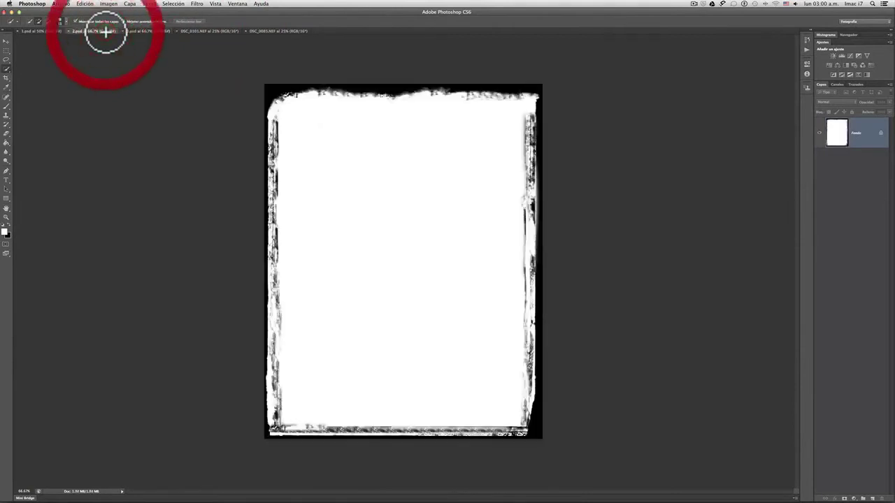
left_click(46, 30)
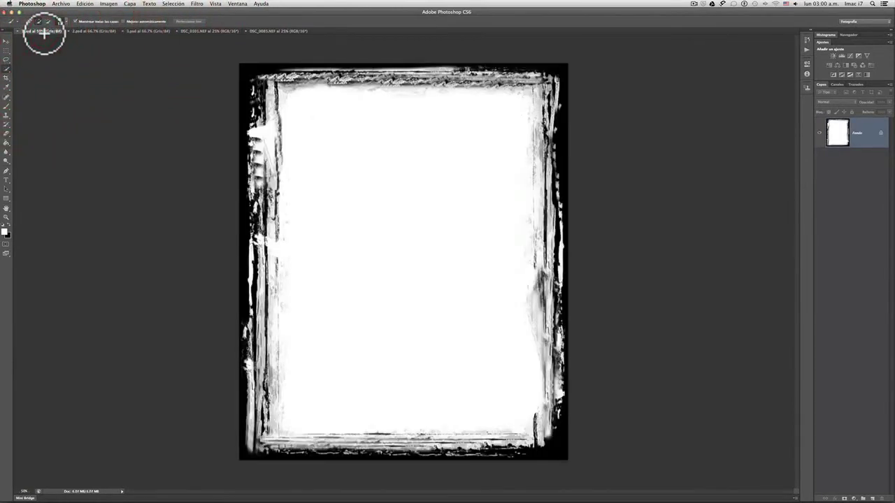
left_click(209, 31)
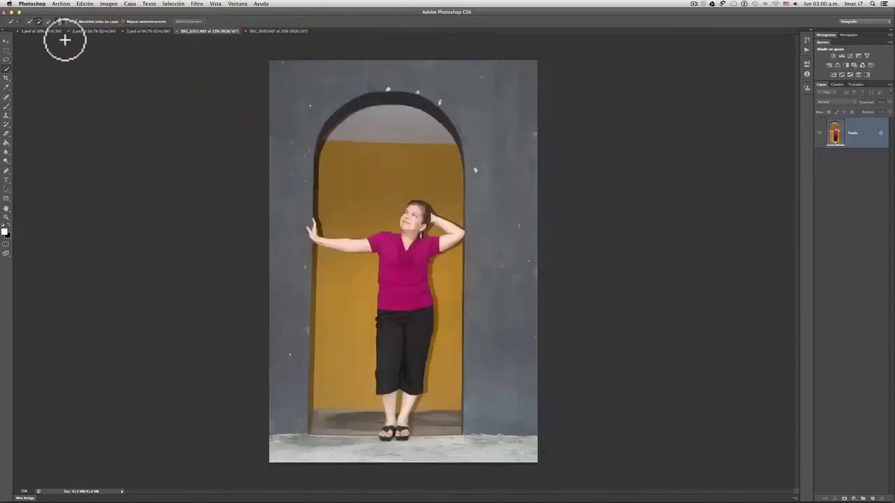
Step: Float the 1.psd frame document in its own window over the archway photo
left_click(43, 31)
left_click_drag(43, 31, 419, 65)
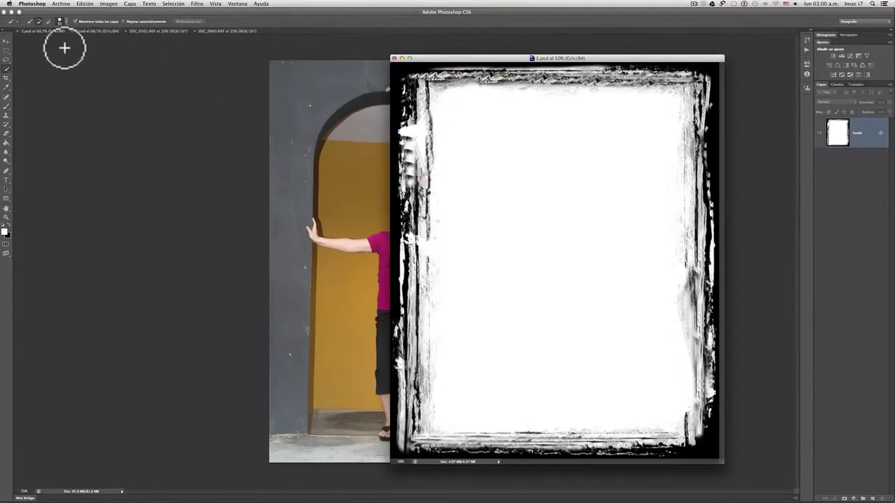
left_click(7, 41)
Step: Place the 1.psd frame on the archway photo as Capa 1 and stretch it over the whole canvas
left_click_drag(420, 199, 359, 192)
left_click(499, 183)
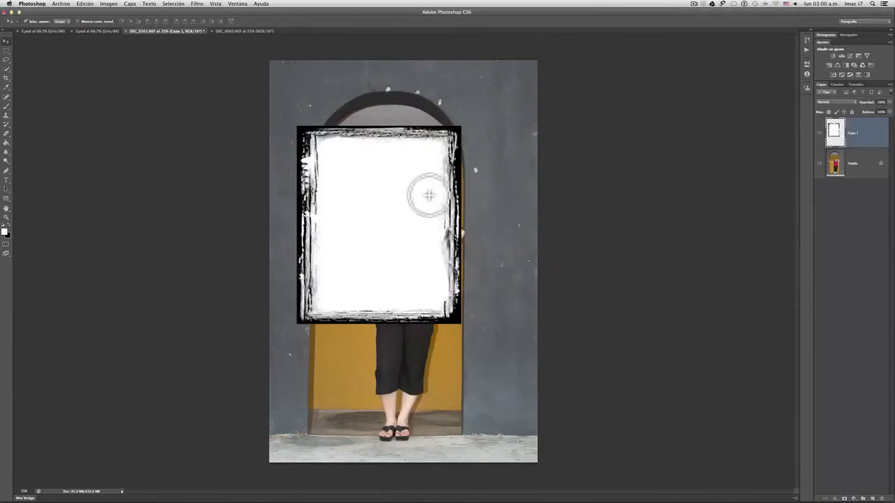
key("super+t")
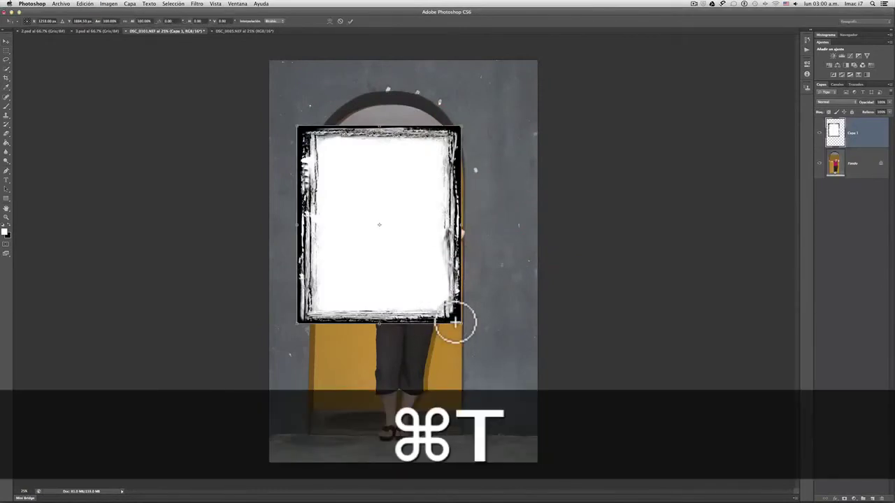
left_click_drag(460, 324, 537, 464)
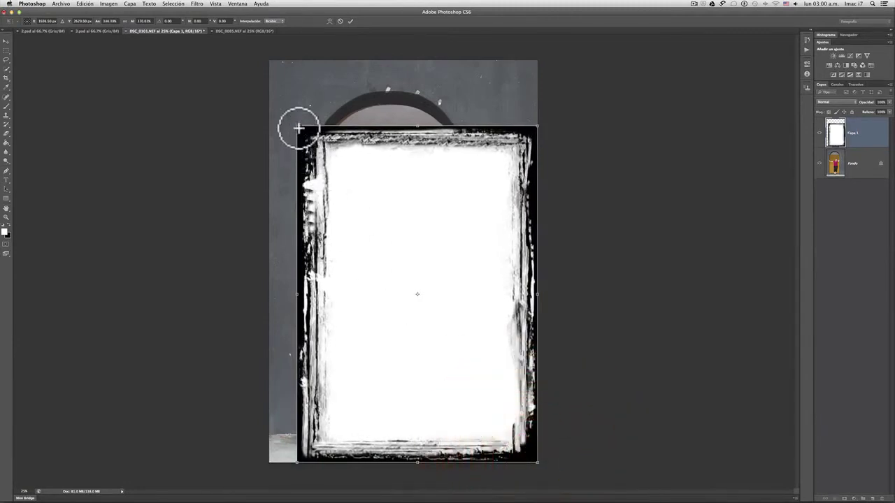
left_click_drag(298, 128, 271, 61)
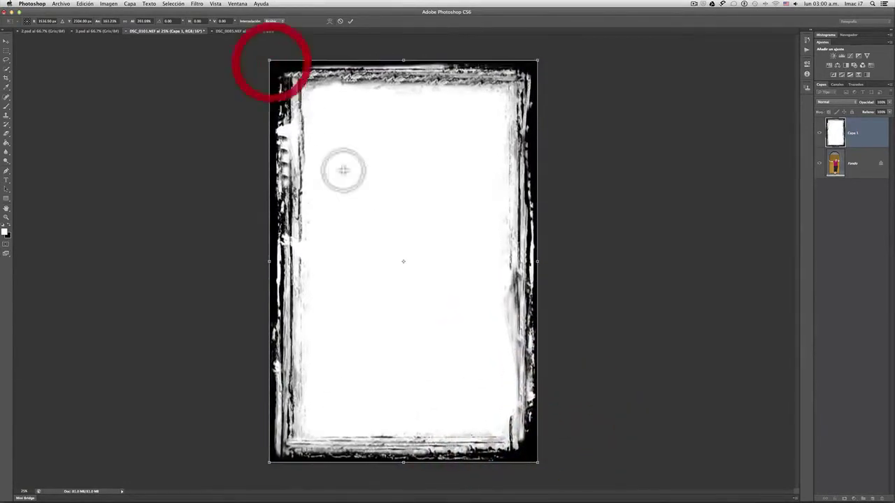
left_click(351, 23)
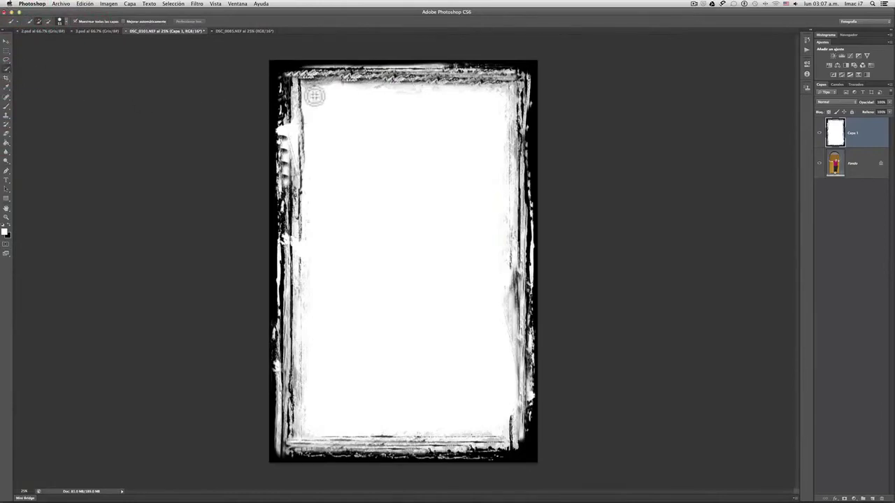
Step: Mask Capa 1 from its white interior and invert the mask so the photo shows inside
mouse_move(312, 93)
left_mouse_down()
mouse_move(370, 258)
mouse_move(422, 343)
mouse_move(479, 410)
left_mouse_up()
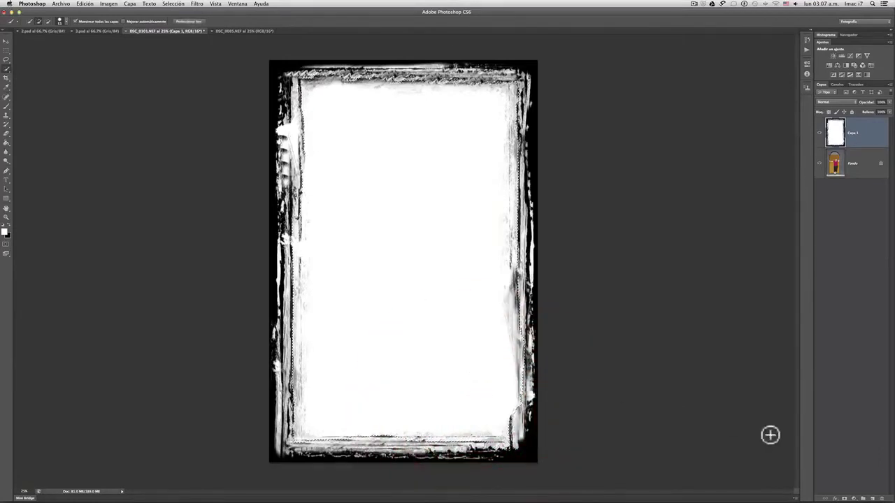
left_click(845, 499)
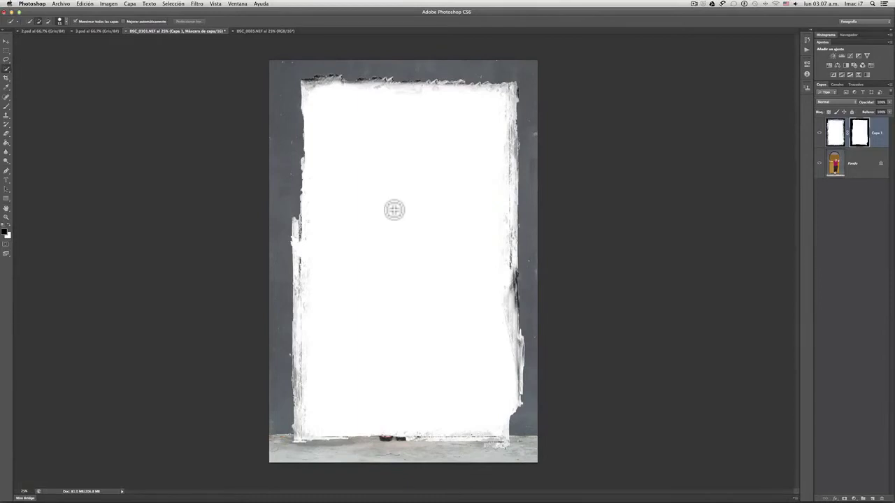
key("super+i")
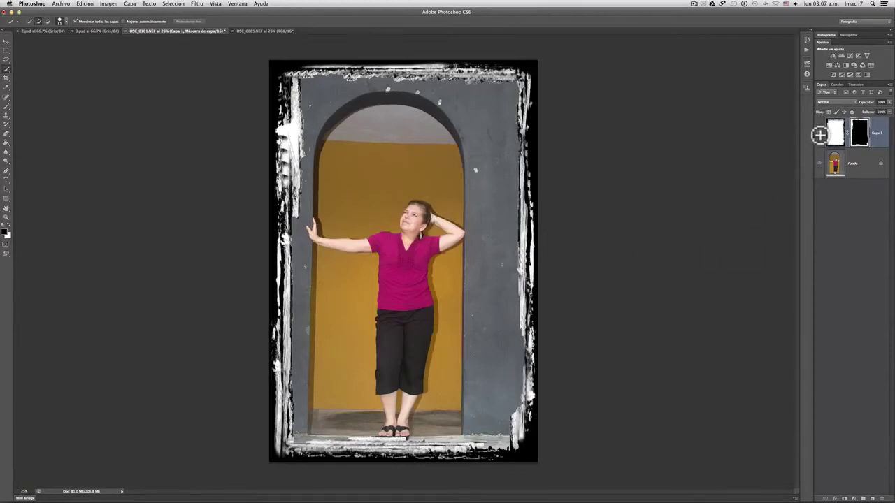
Step: Hide Capa 1 and glance at the street photo before returning to the archway photo
left_click(819, 133)
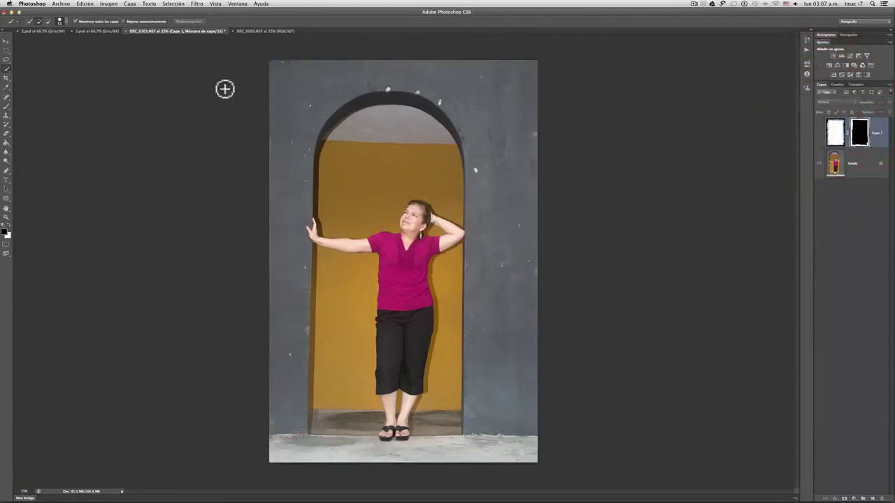
left_click(244, 32)
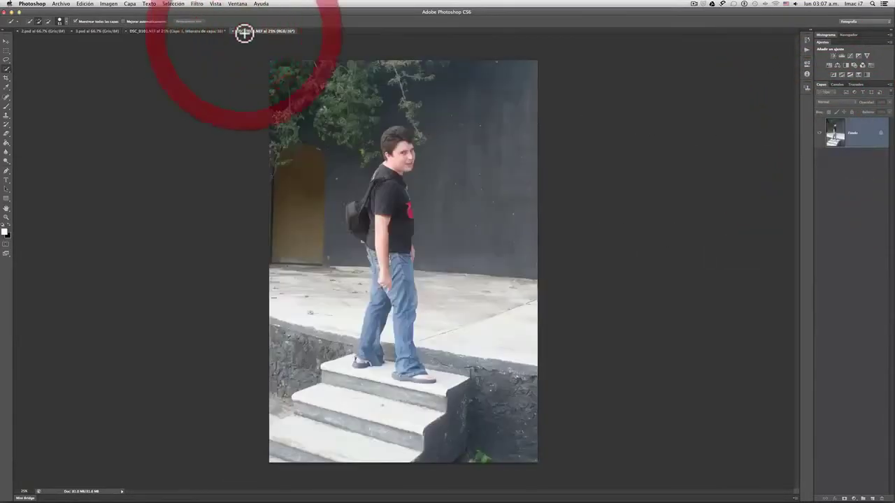
left_click(207, 31)
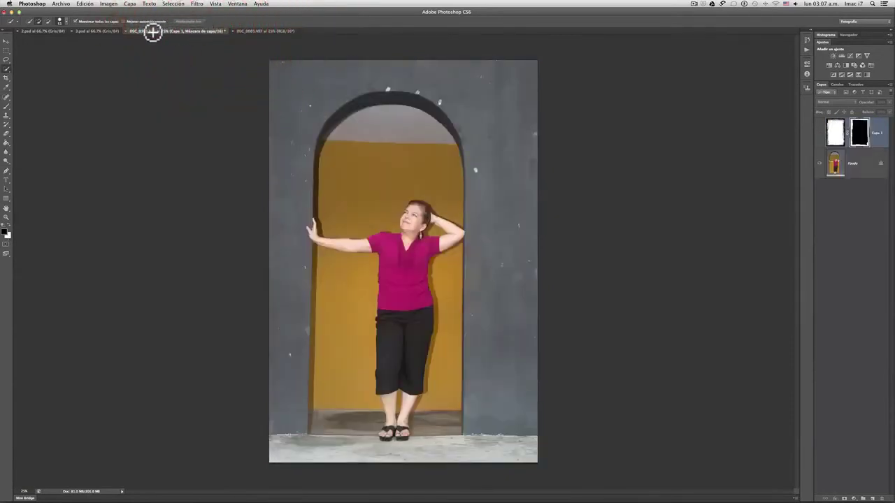
Step: Float the 3.psd frame and drag it onto the archway photo as Capa 2
left_click(111, 33)
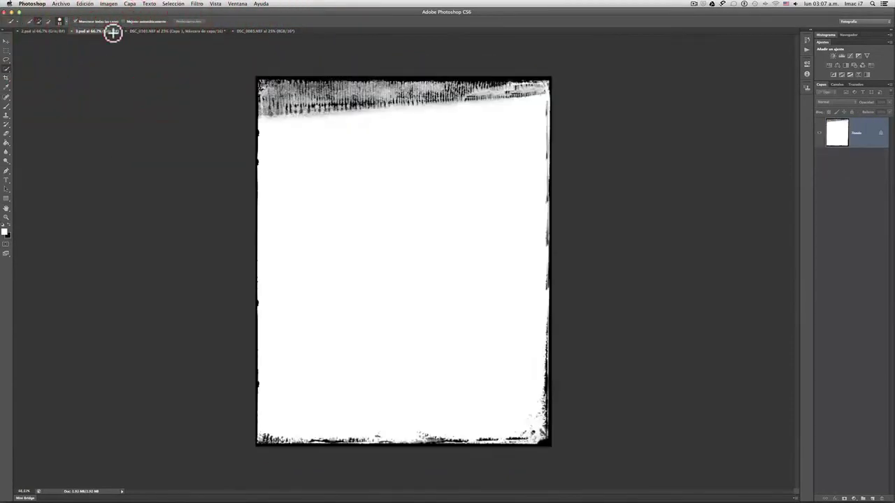
left_click_drag(112, 32, 488, 72)
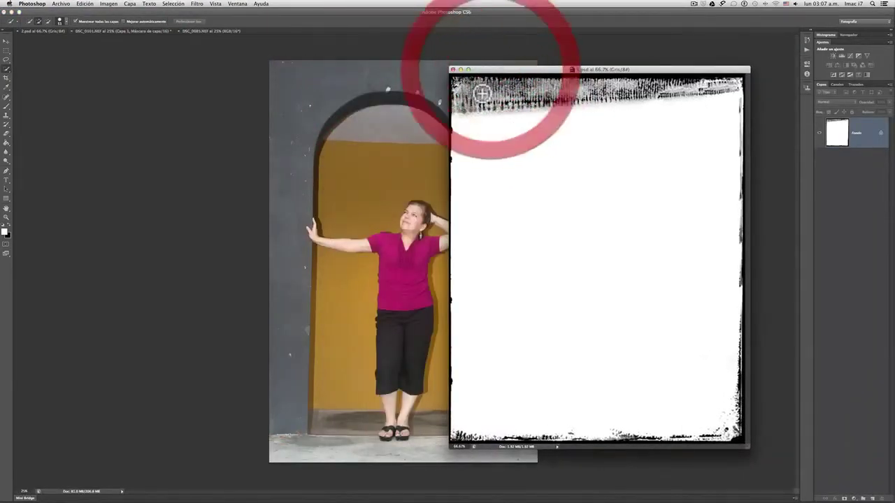
left_click(6, 40)
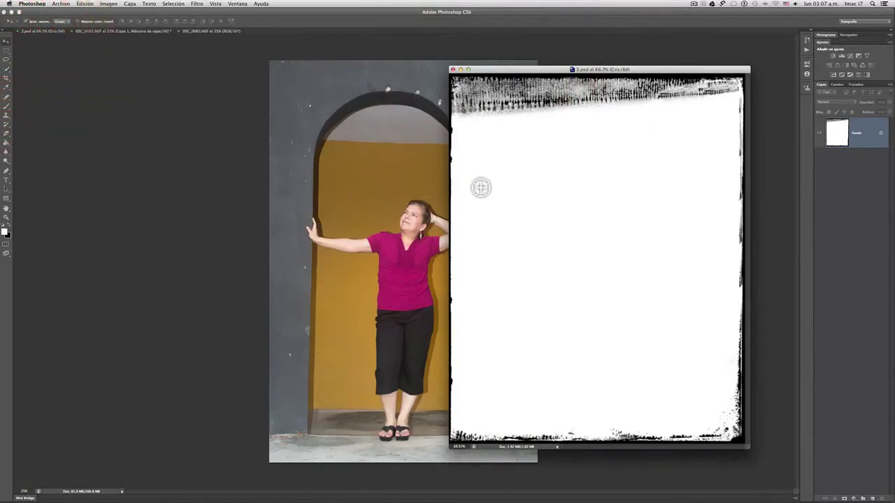
left_click_drag(495, 189, 368, 193)
key("Return")
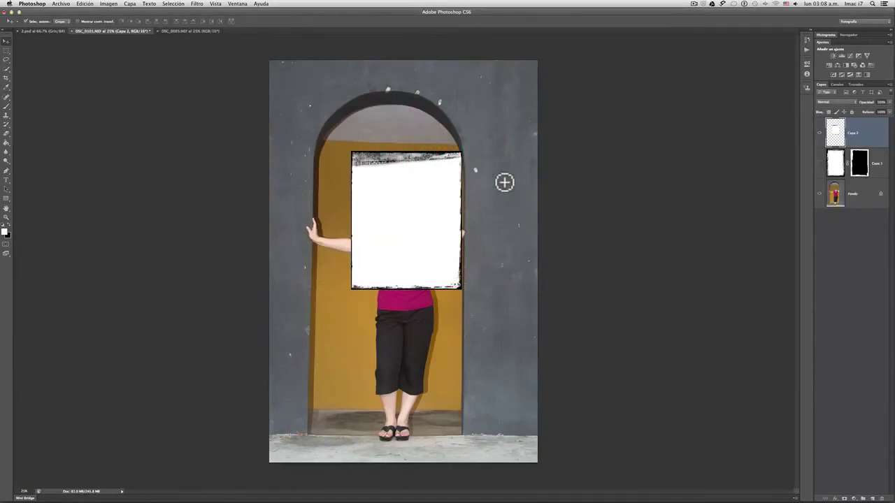
Step: Free-transform Capa 2 out to the bottom, left and top edges of the archway photo, then commit
key("super")
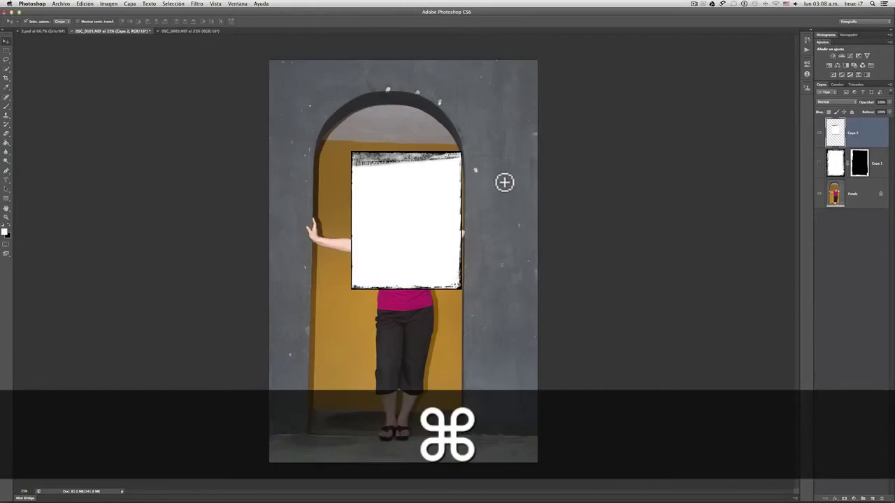
key("super+t")
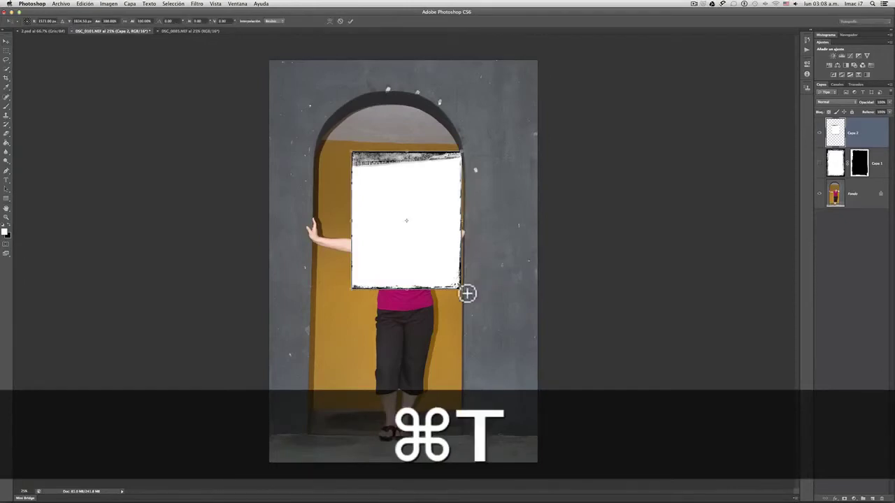
left_click_drag(462, 289, 537, 461)
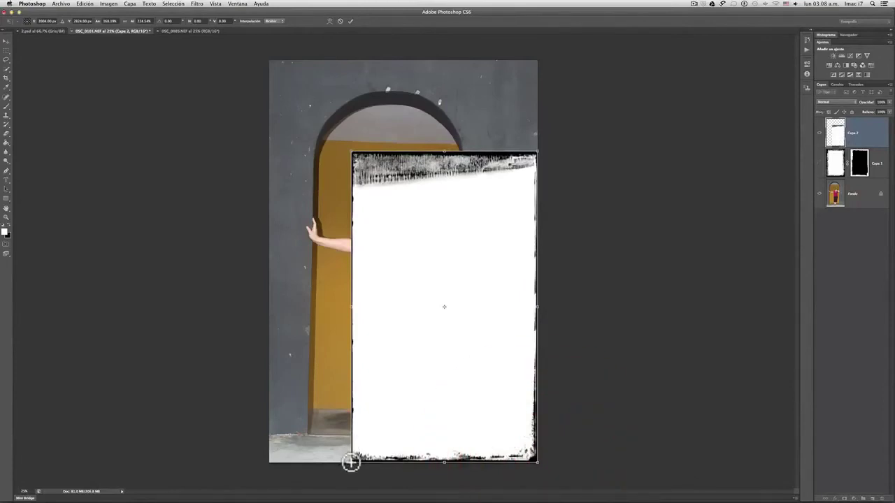
left_click_drag(351, 462, 270, 461)
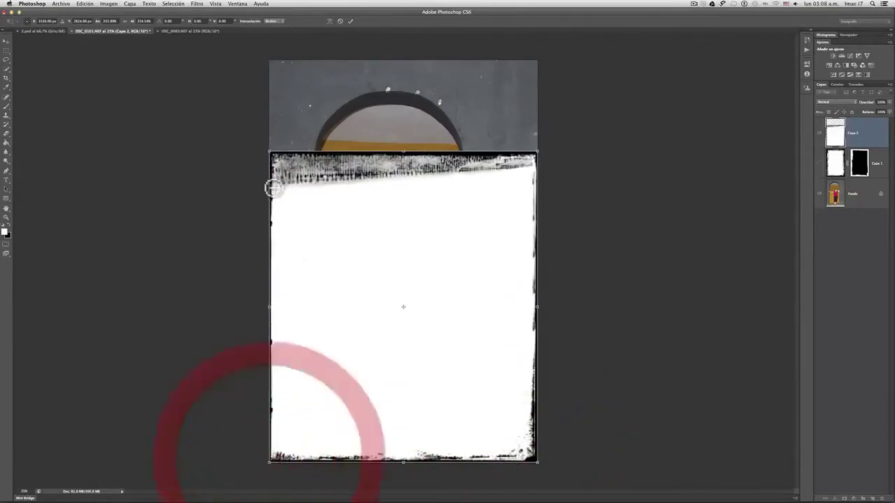
left_click_drag(270, 151, 272, 63)
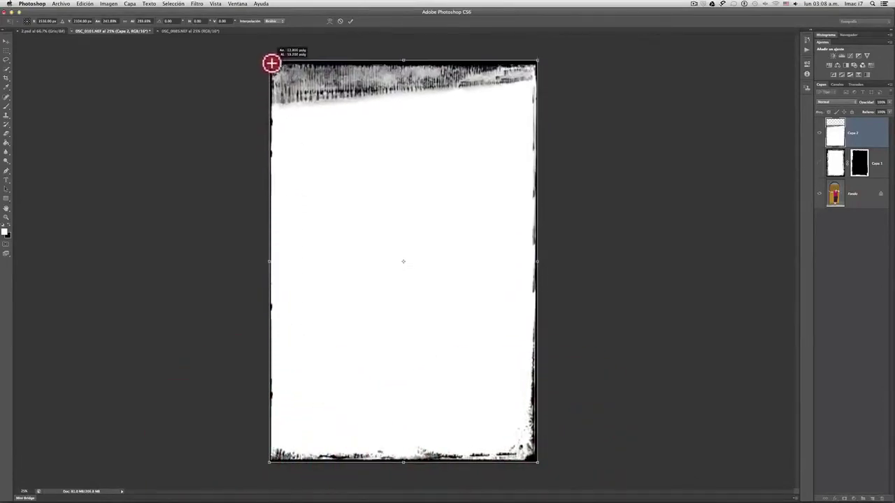
left_click(351, 22)
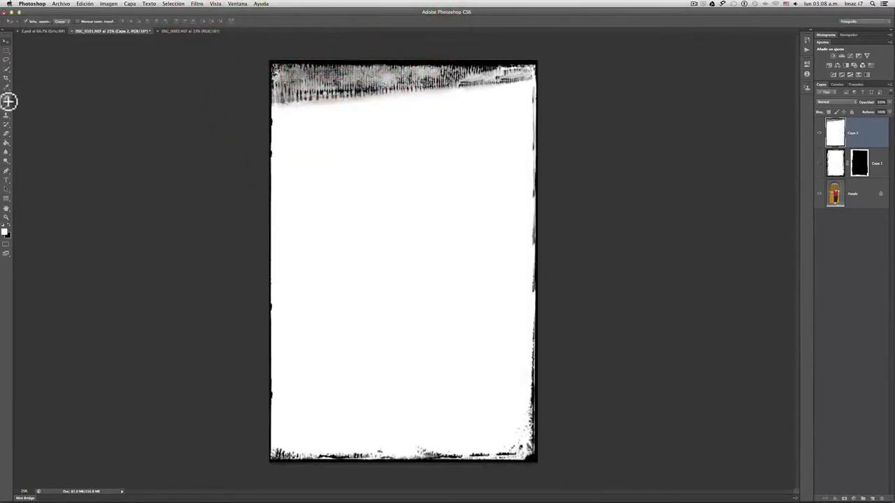
Step: Quick-select Capa 2's white interior, add a layer mask and invert it with Cmd+I
left_click(10, 70)
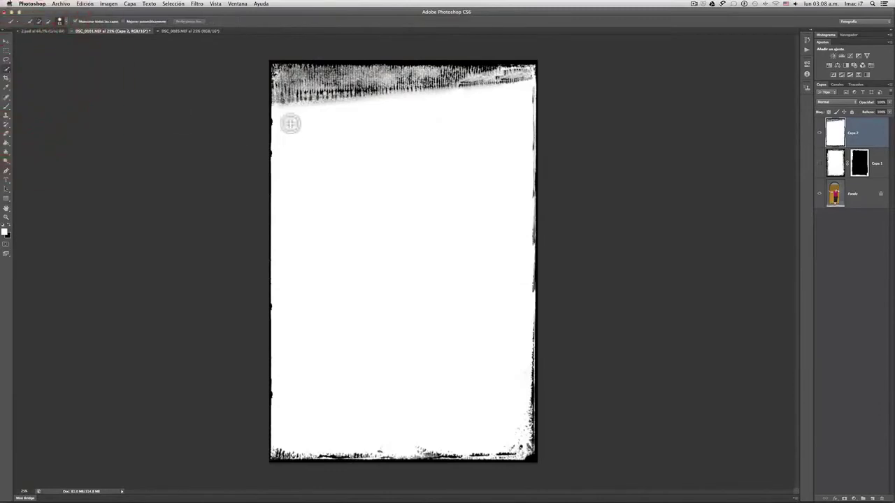
left_click(319, 183)
mouse_move(319, 183)
left_mouse_down()
mouse_move(435, 362)
mouse_move(486, 410)
left_mouse_up()
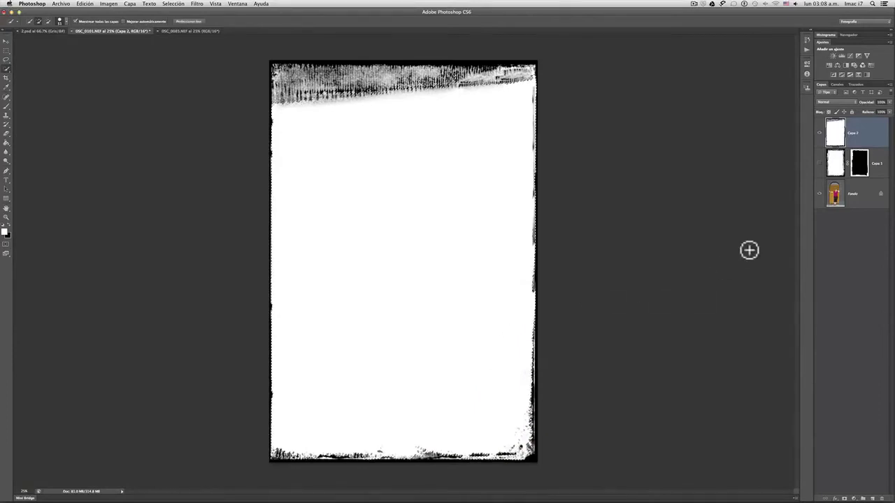
left_click(844, 497)
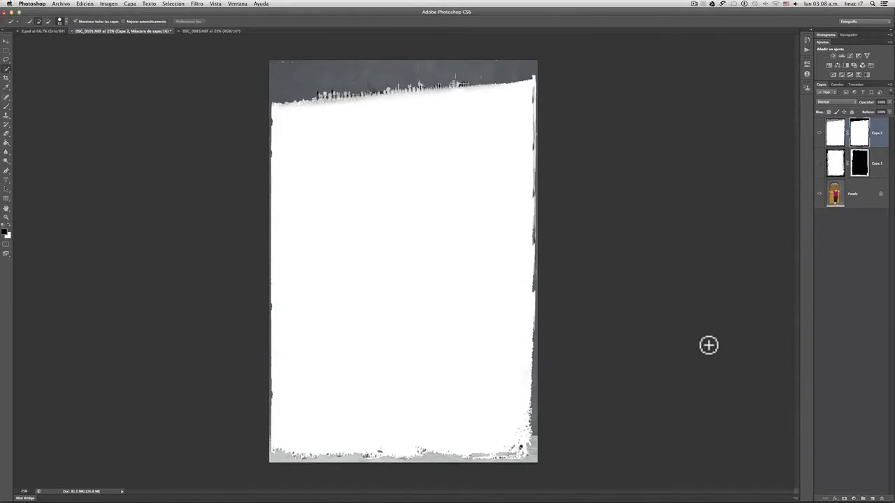
key("super+i")
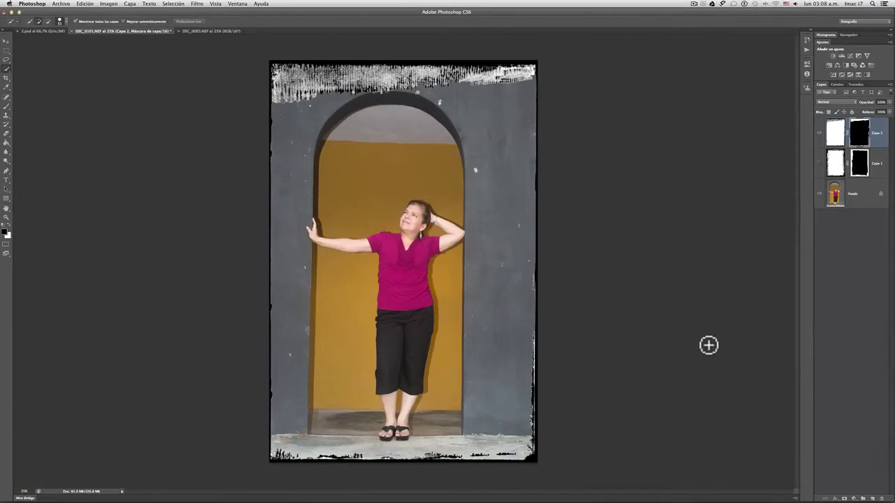
Step: Toggle the two frame layers to compare them, leaving only the top grunge border visible
left_click(818, 164)
left_click(819, 133)
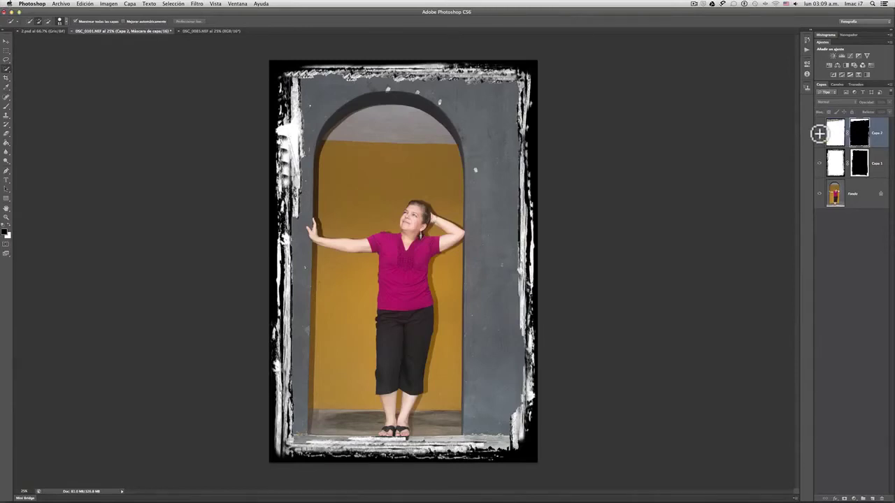
left_click(818, 133)
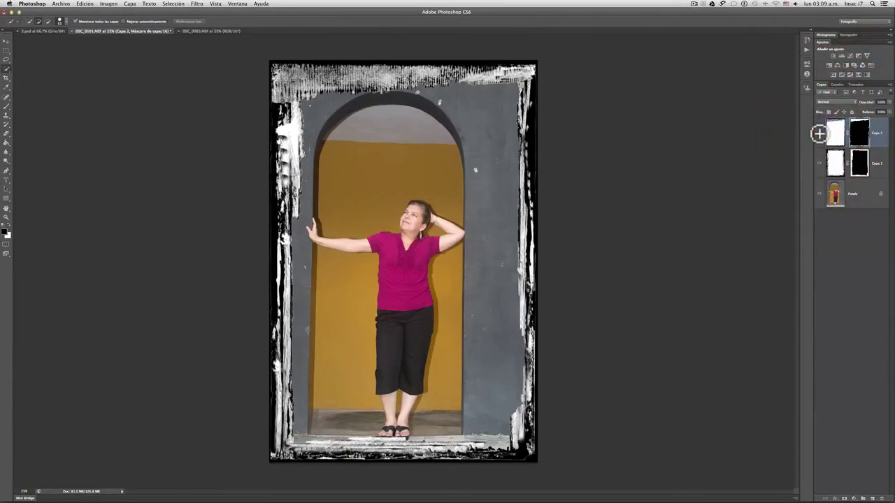
left_click(819, 163)
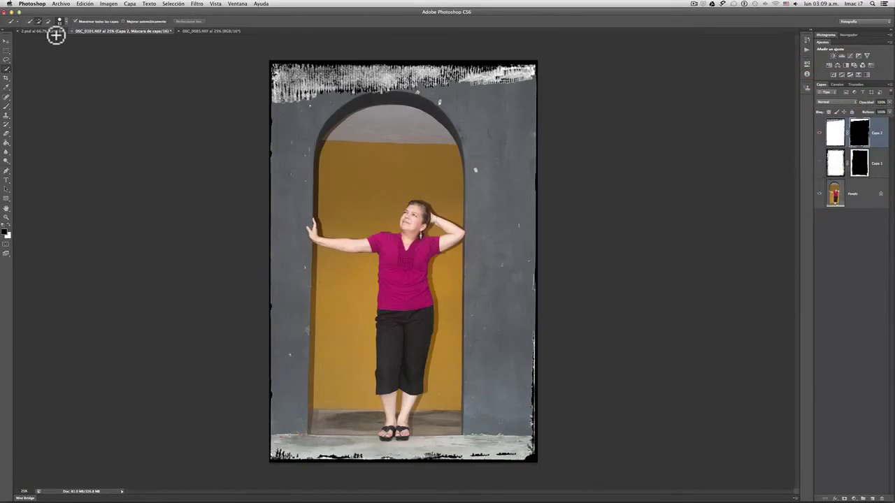
Step: Float the 2.psd frame document and bring the DSC_0085.NEF street photo forward
left_click_drag(43, 31, 77, 54)
mouse_move(284, 54)
left_mouse_down()
mouse_move(333, 54)
mouse_move(285, 56)
left_mouse_up()
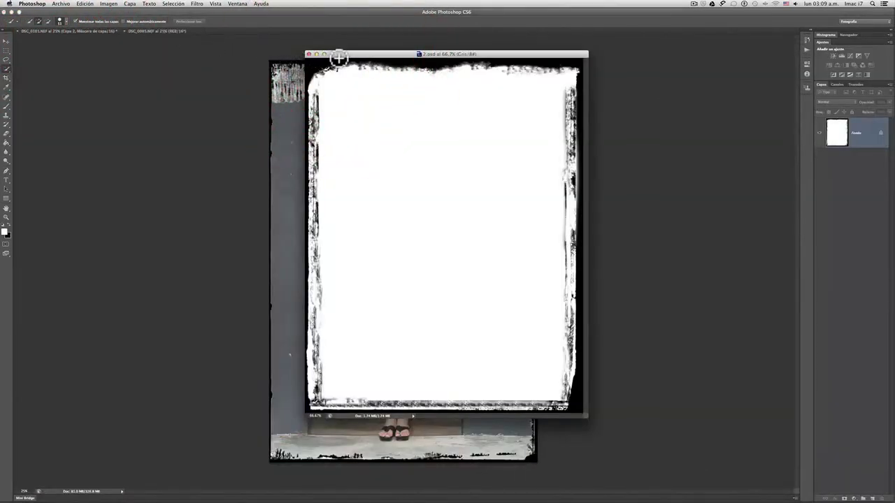
left_click_drag(339, 54, 496, 56)
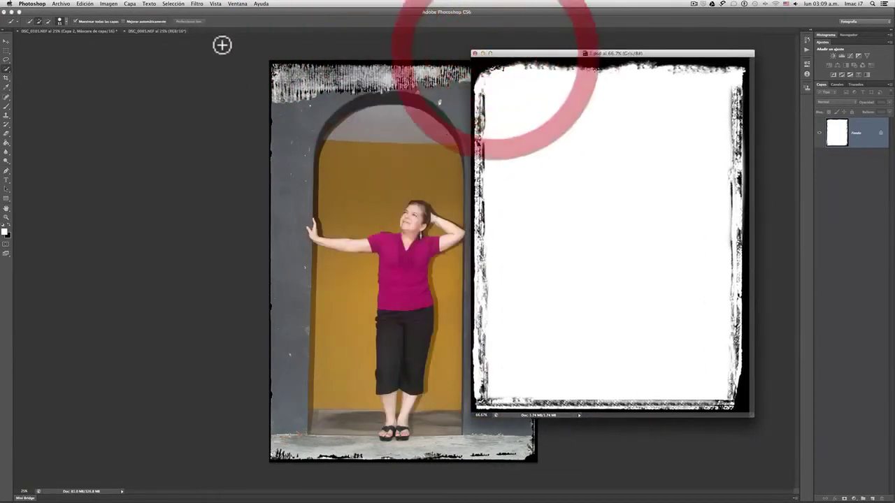
left_click(165, 32)
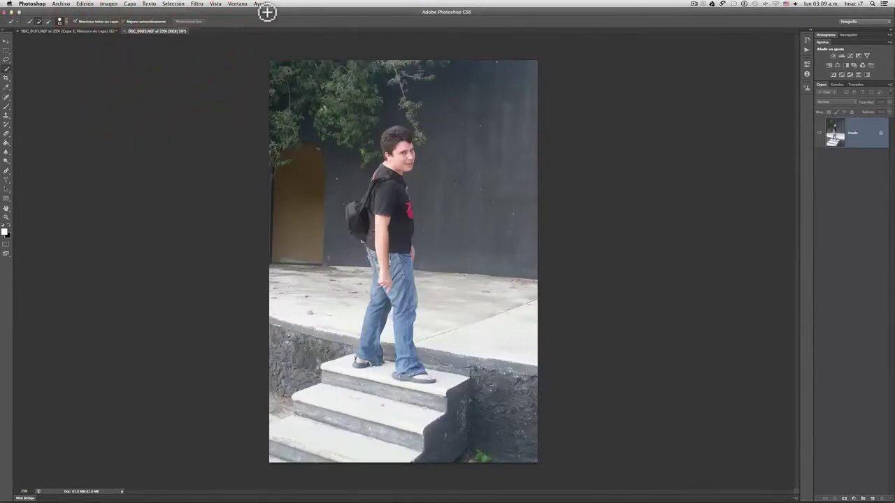
Step: Rearrange the Photoshop and Bridge windows so the 2.psd frame sits over the street photo
left_click_drag(265, 14, 267, 49)
left_click(312, 30)
left_click_drag(312, 30, 315, 88)
left_click(362, 53)
left_click_drag(371, 50, 398, 150)
left_click(510, 55)
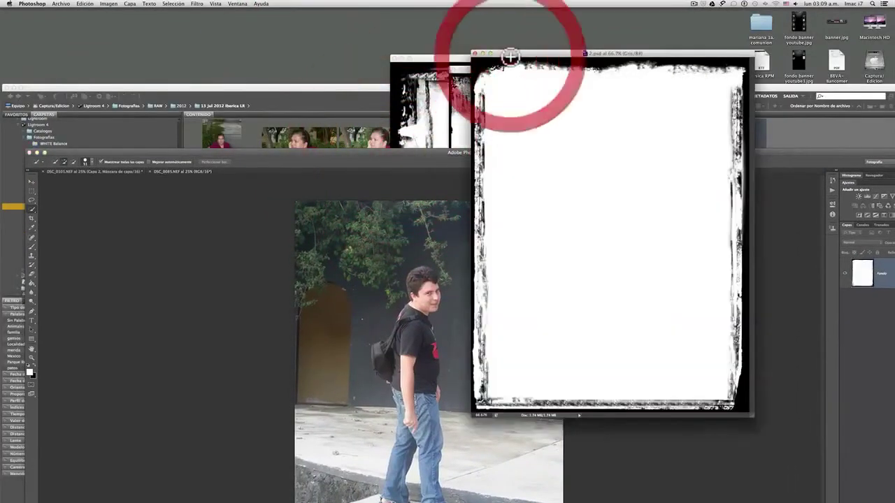
left_click_drag(510, 55, 561, 203)
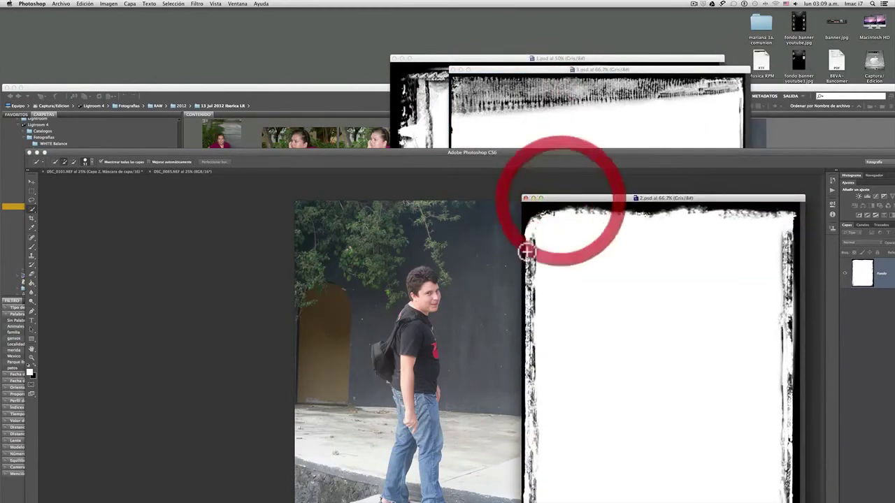
Step: Copy the frame onto the street photo despite the bit-depth warning, then maximise Photoshop again
left_click(32, 182)
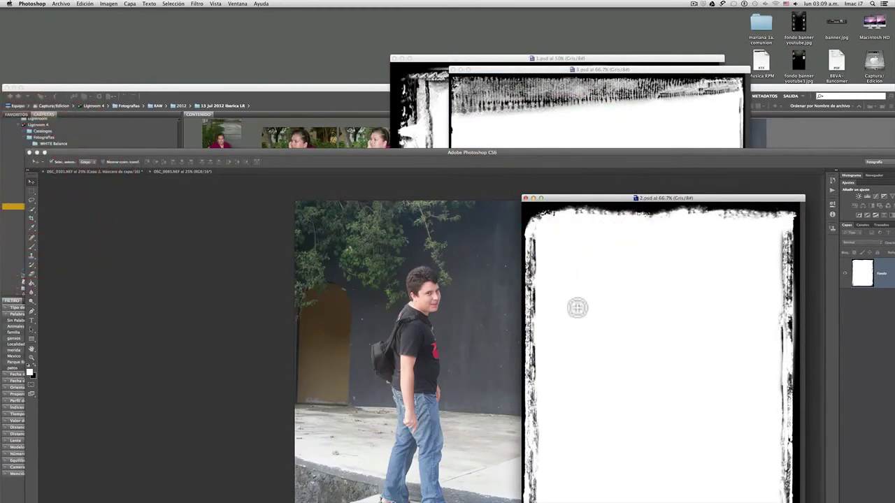
left_click(454, 316)
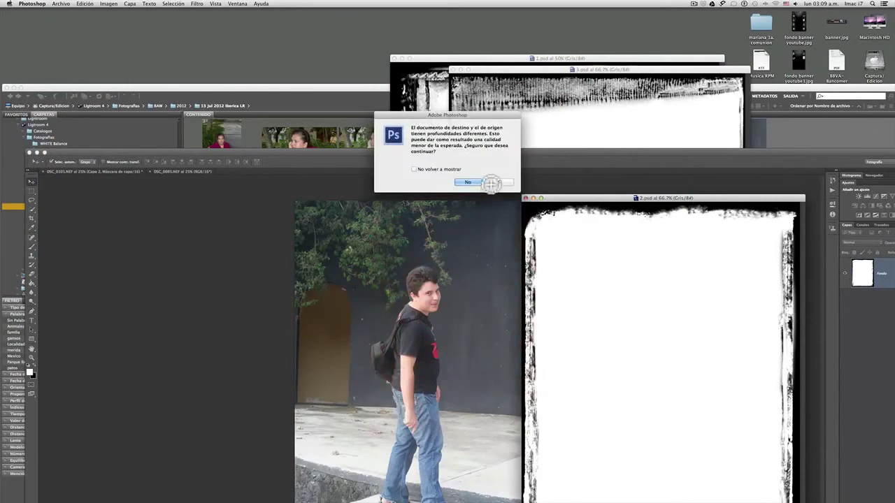
left_click(479, 182)
left_click_drag(468, 158, 446, 10)
double_click(441, 14)
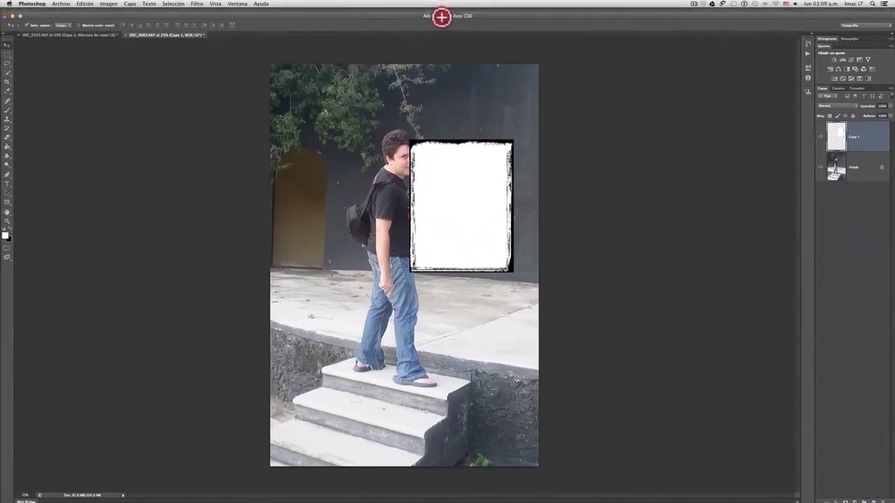
Step: Free-transform the 2.psd frame layer to the street photo's bottom-right and top-left corners, then commit
left_click(22, 18)
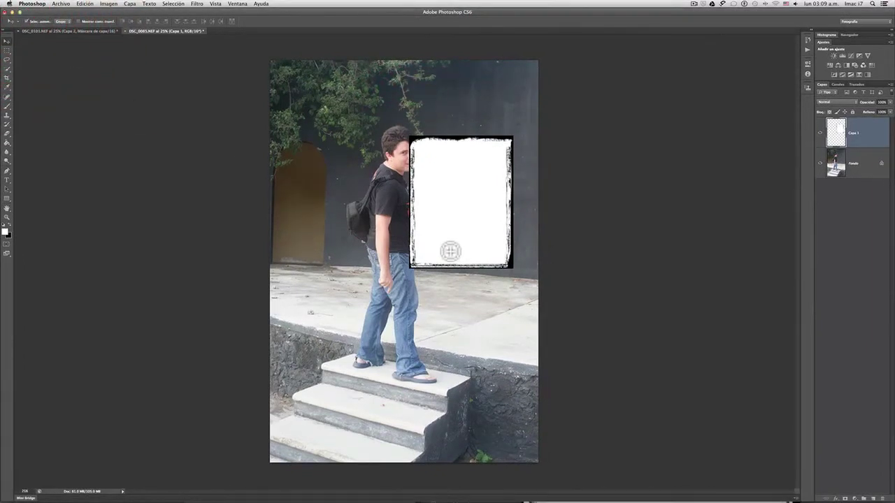
key("super+t")
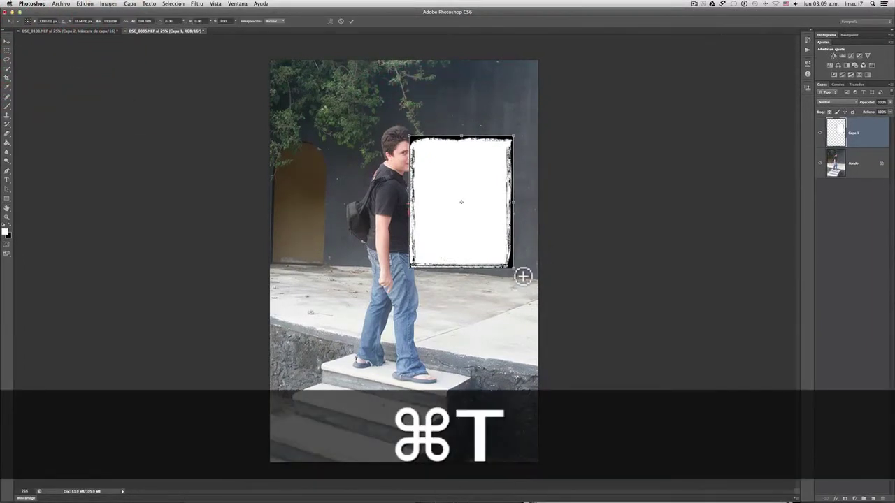
left_click(513, 270)
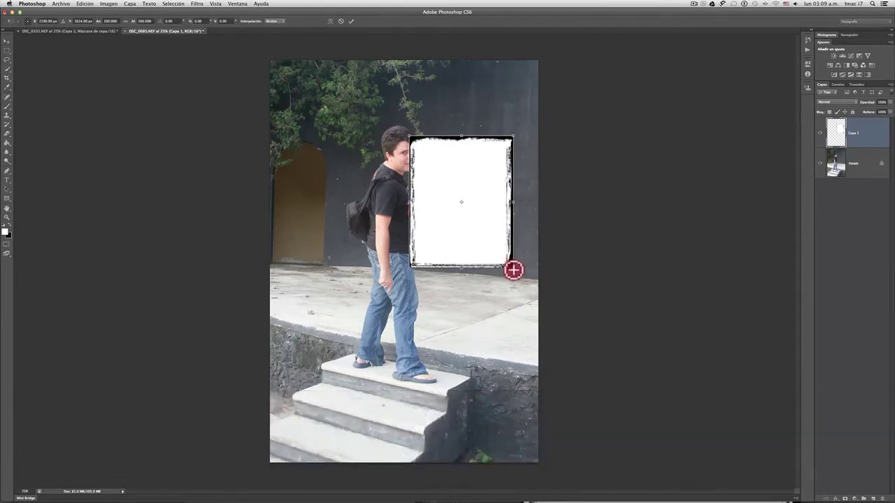
left_click_drag(513, 270, 536, 461)
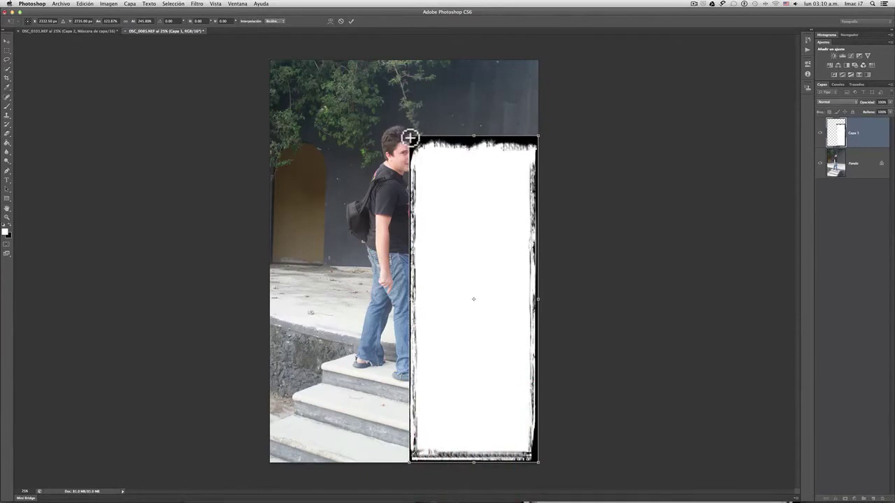
left_click_drag(409, 137, 270, 64)
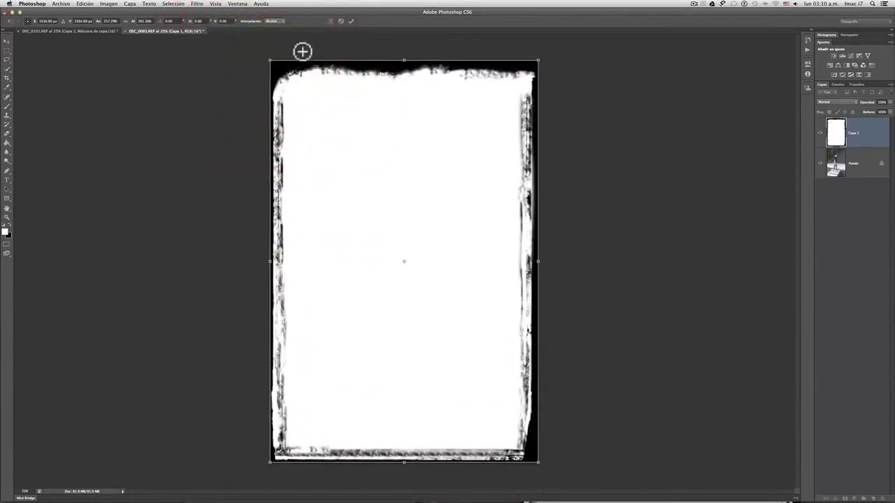
left_click(353, 24)
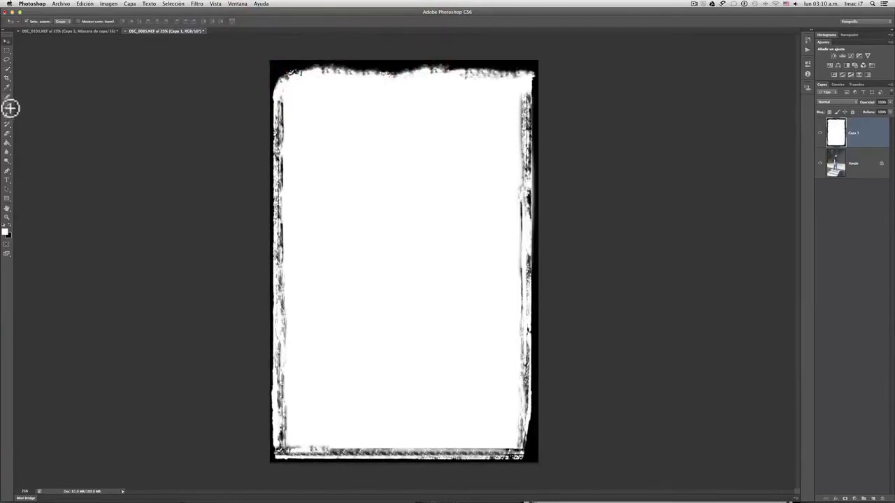
Step: Mask Capa 1 with its inverted white-interior selection, then launch Bridge via Archivo > Buscar en Bridge
left_click(12, 71)
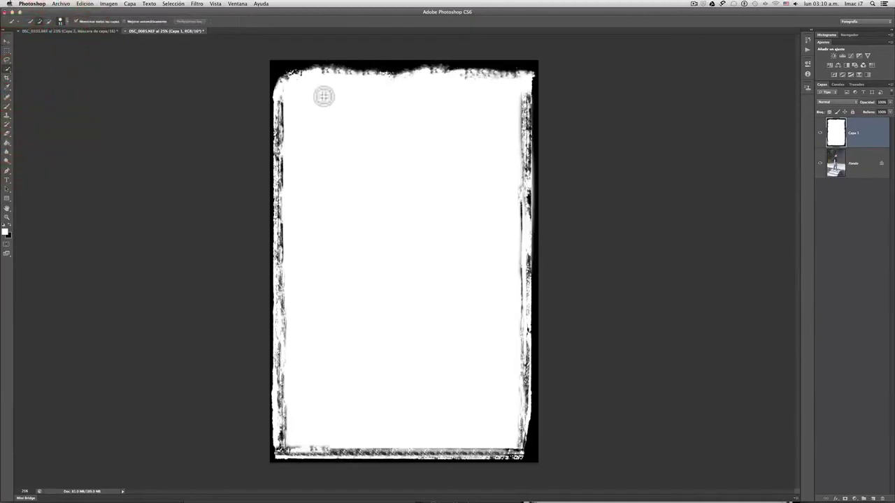
mouse_move(297, 90)
left_mouse_down()
mouse_move(478, 422)
mouse_move(493, 434)
left_mouse_up()
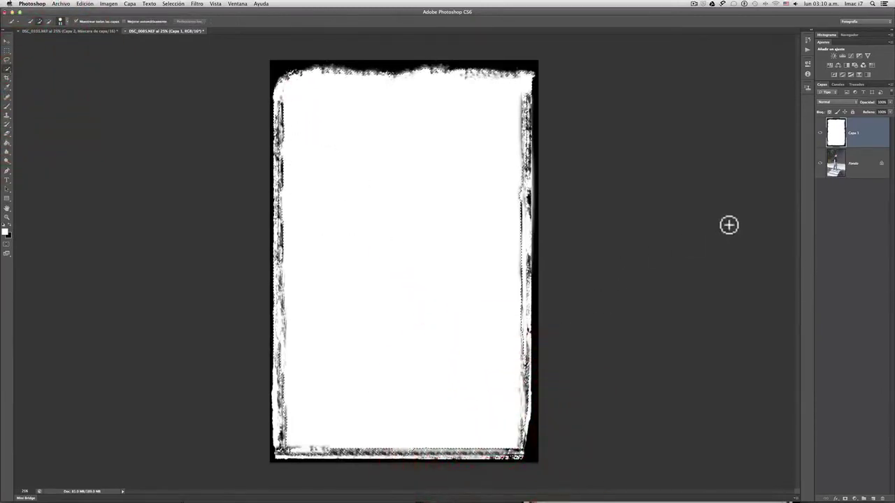
left_click(846, 497)
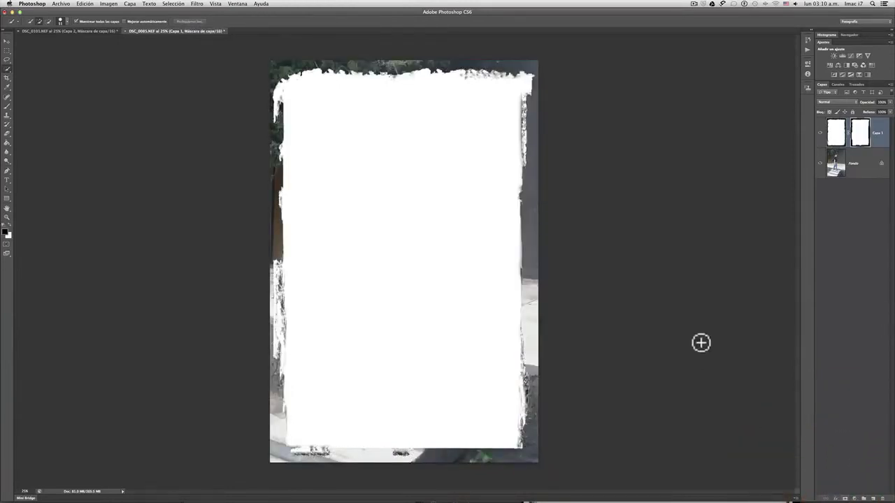
key("super+i")
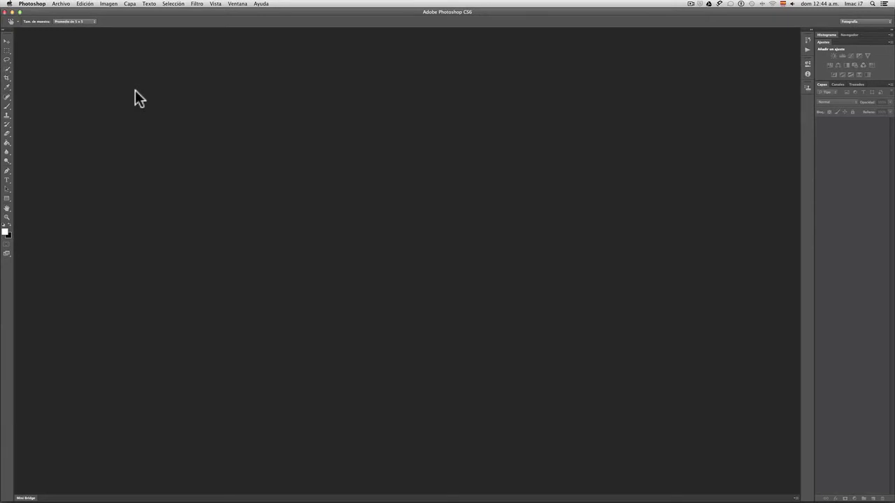
left_click(61, 4)
left_click(66, 25)
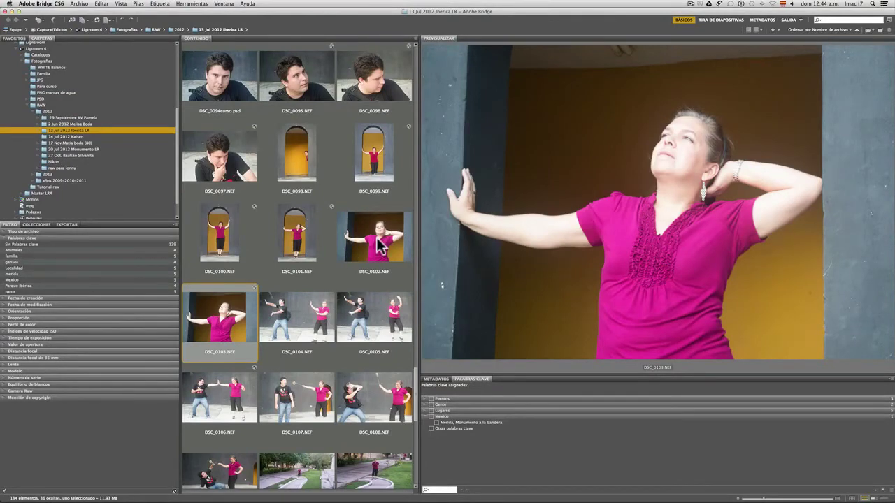
Step: Preview DSC_0102 and DSC_0103 in Bridge, then open DSC_0103.NEF in Camera Raw
left_click(377, 244)
left_click(248, 307)
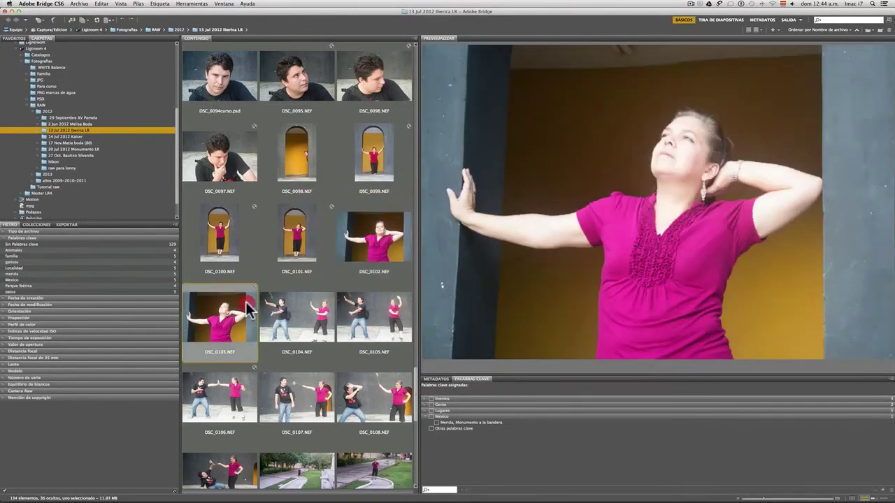
double_click(249, 307)
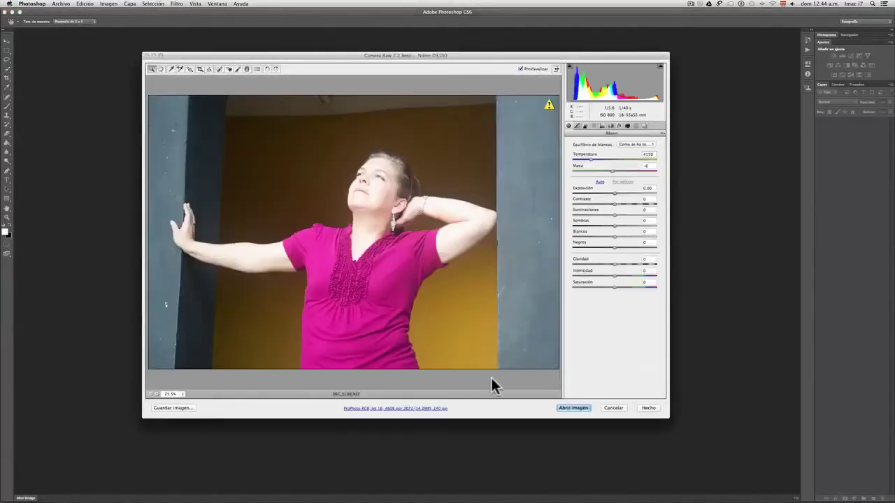
Step: Open DSC_0103.NEF unchanged despite the profile mismatch, then browse Imagen > Ajustes without choosing anything
left_click(563, 409)
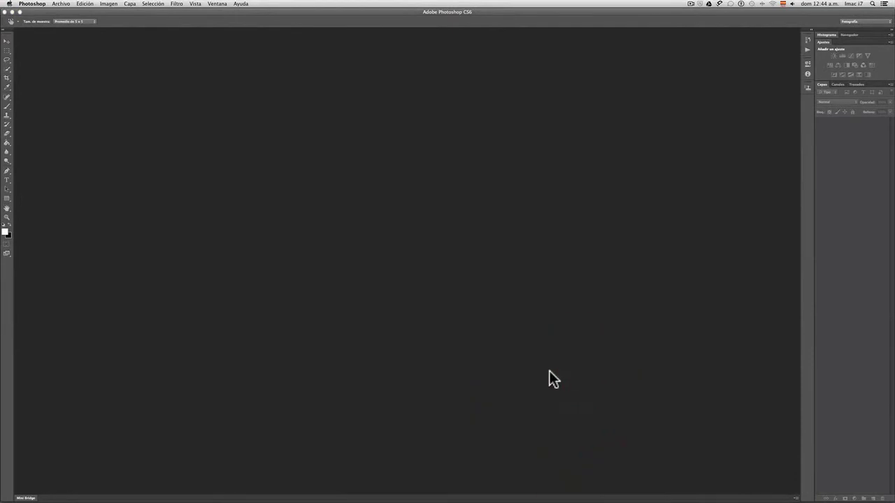
left_click(517, 288)
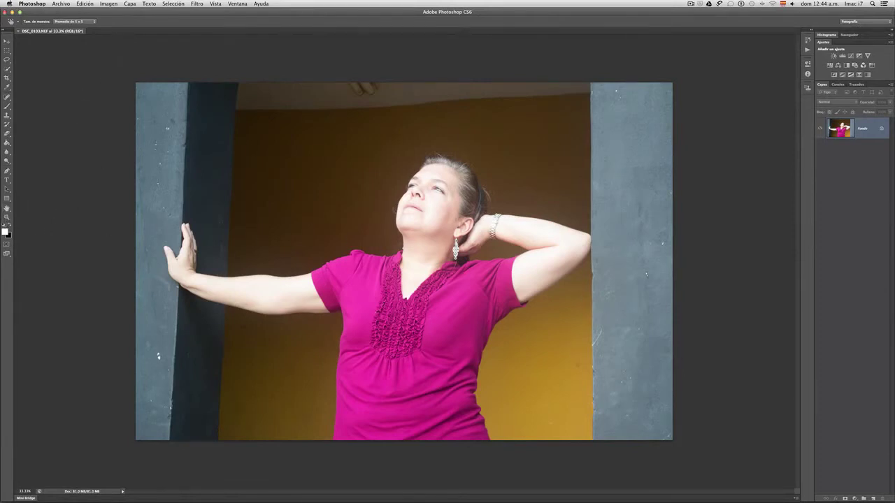
left_click(106, 5)
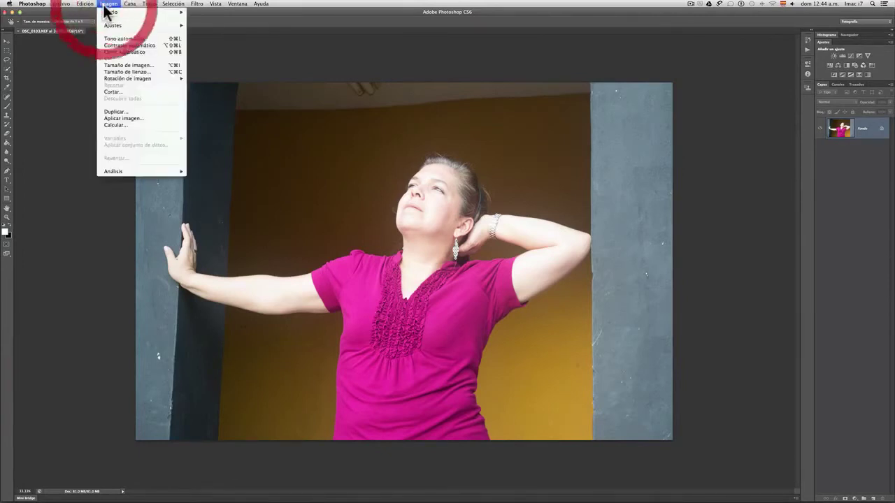
mouse_move(108, 26)
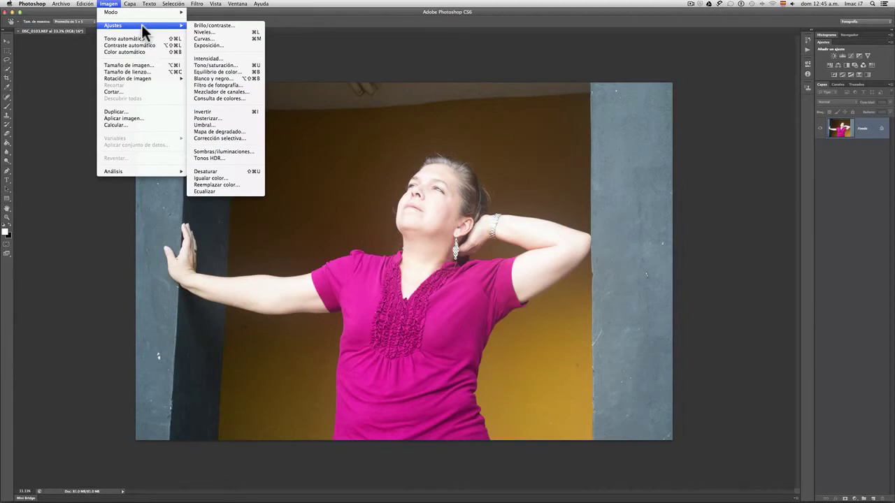
left_click(112, 4)
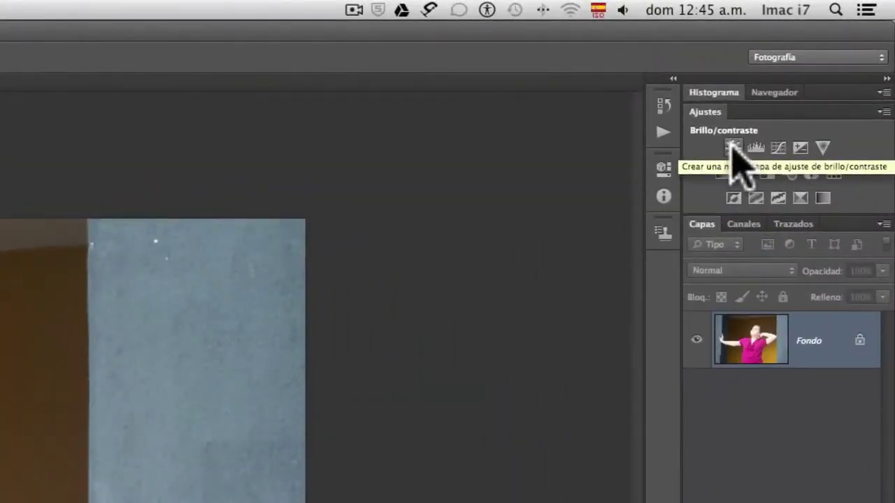
Step: Add a Brillo/contraste adjustment layer, auto-set contrast to 61, then adjust the brightness
left_click(732, 148)
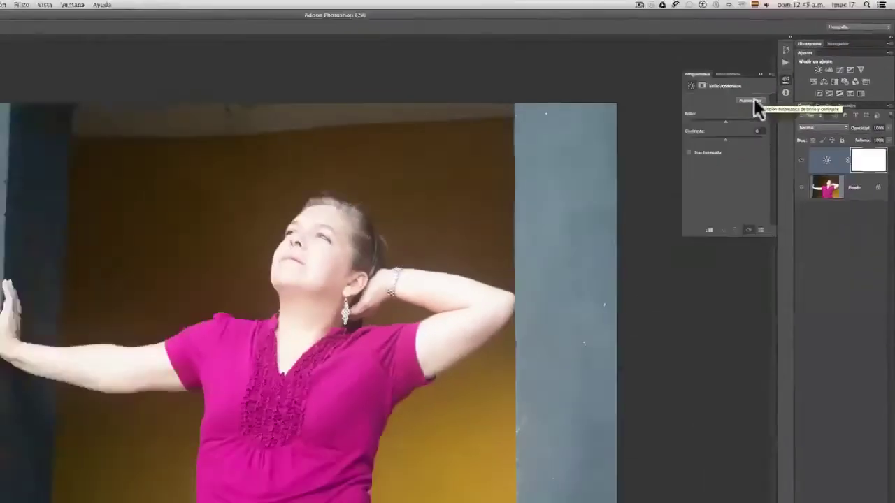
left_click(596, 209)
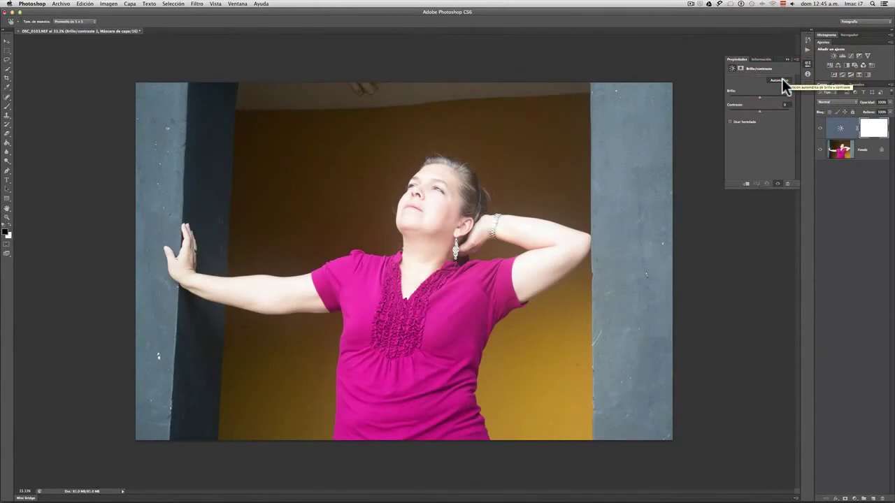
left_click(781, 80)
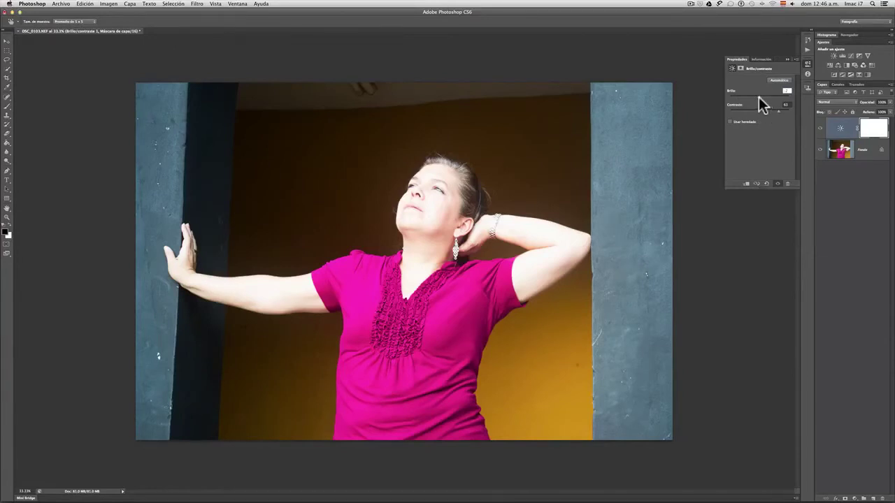
mouse_move(758, 96)
left_mouse_down()
mouse_move(748, 97)
mouse_move(776, 111)
mouse_move(751, 98)
mouse_move(753, 105)
left_mouse_up()
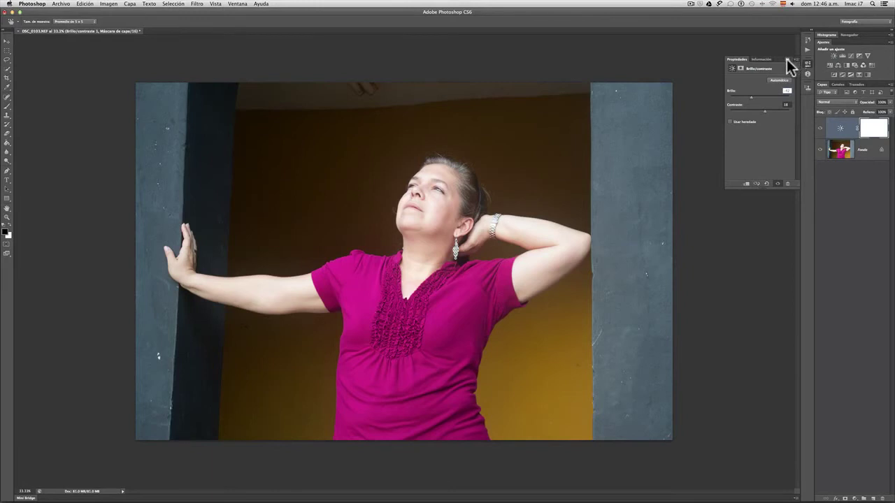
left_click(808, 63)
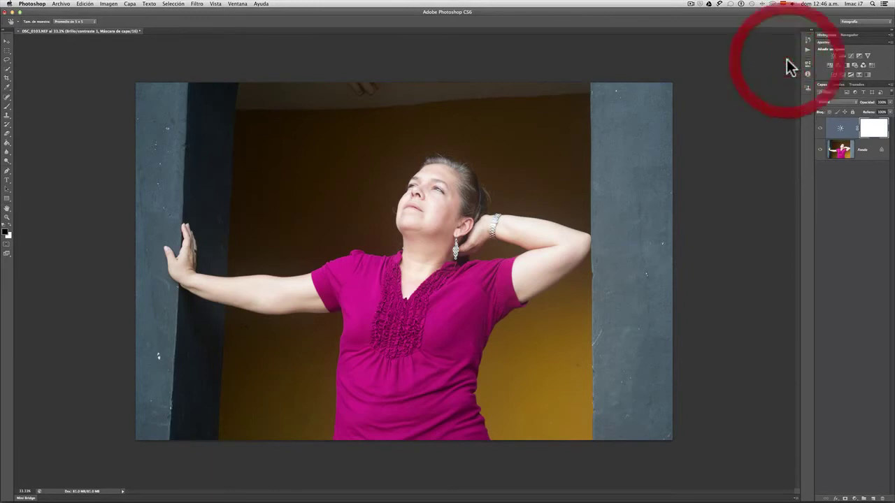
Step: Toggle the Brillo/contraste 1 adjustment off and back on to compare the portrait before and after
left_click(840, 129)
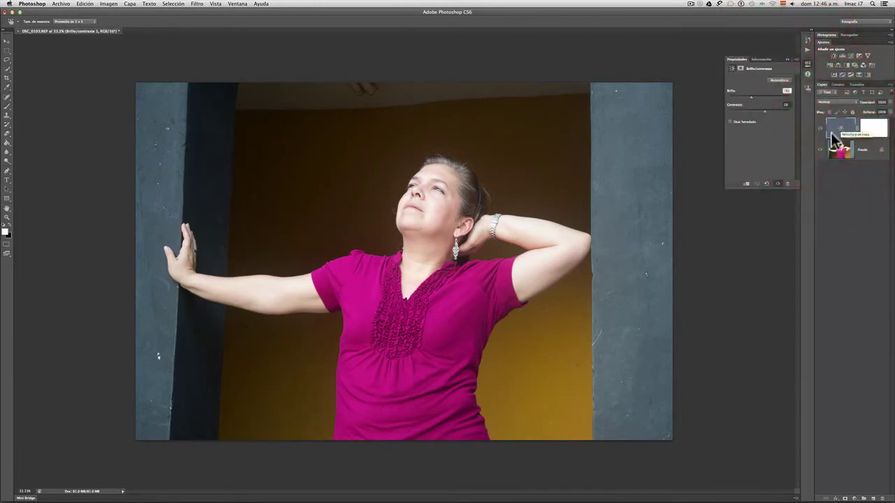
left_click(777, 183)
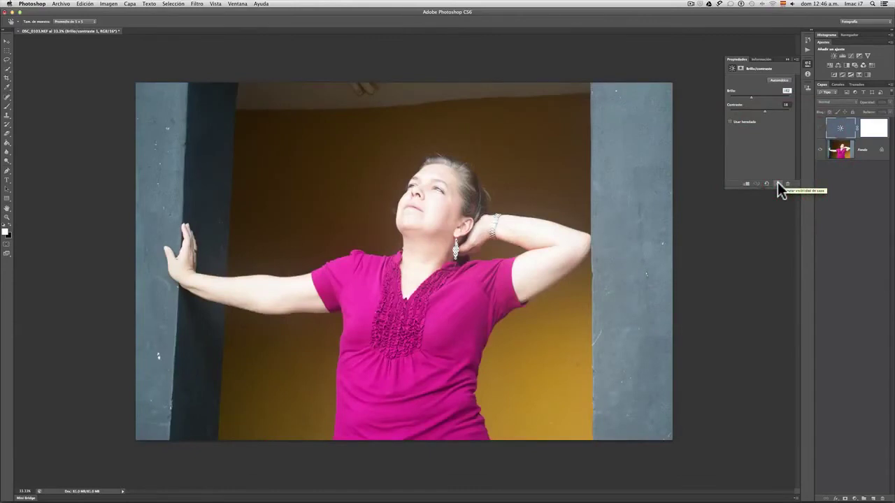
left_click(778, 182)
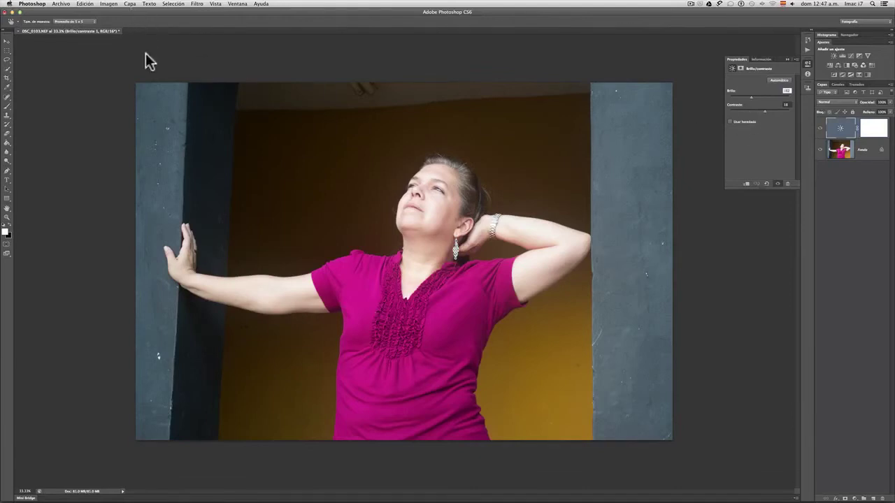
left_click(63, 4)
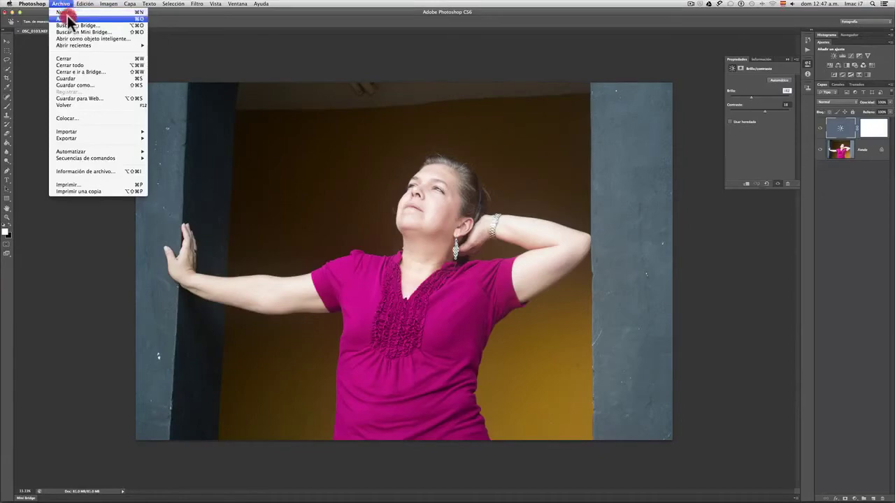
Step: Return to Bridge, scroll up to _DSC0129.NEF and open the yellow flower photo in Camera Raw
key("Return")
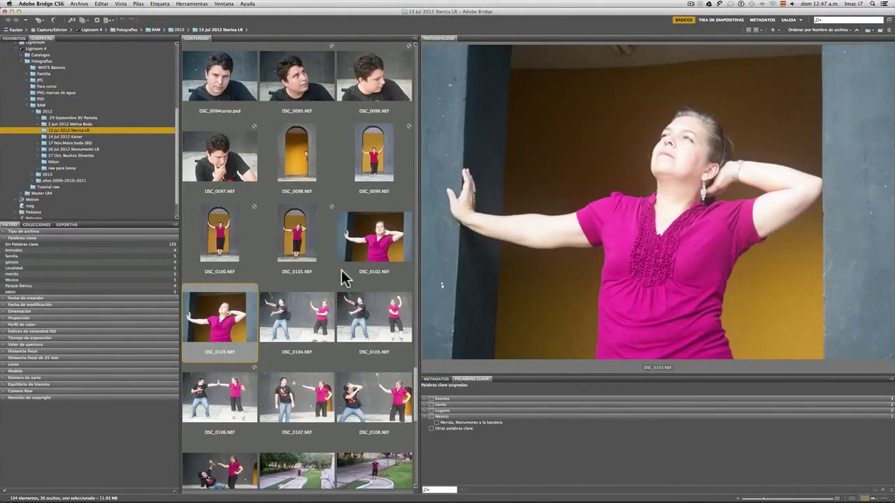
scroll(343, 277, "up", 20)
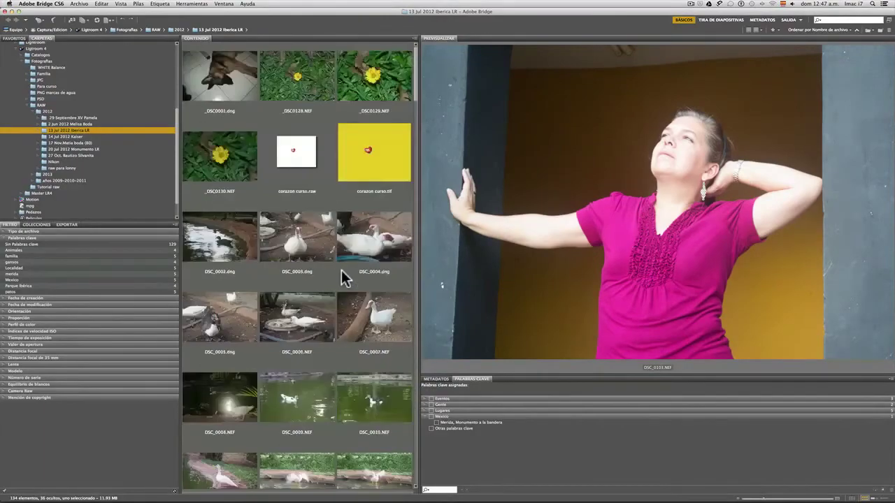
left_click(375, 76)
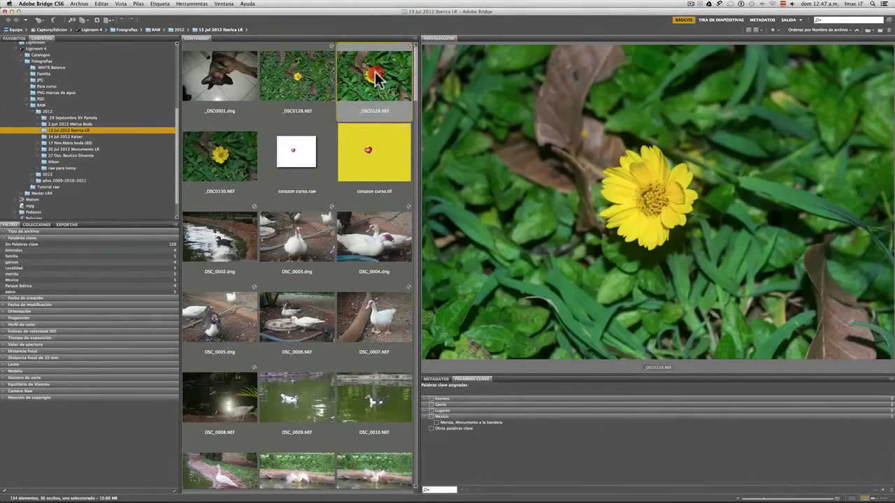
double_click(375, 76)
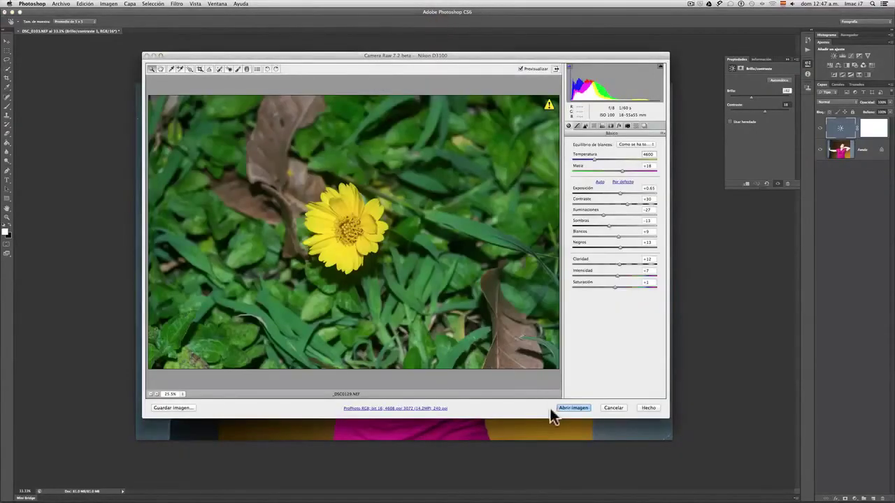
Step: Open _DSC0129.NEF in Photoshop, add one Tono/saturación layer, undo the duplicate, and show its settings
left_click(565, 408)
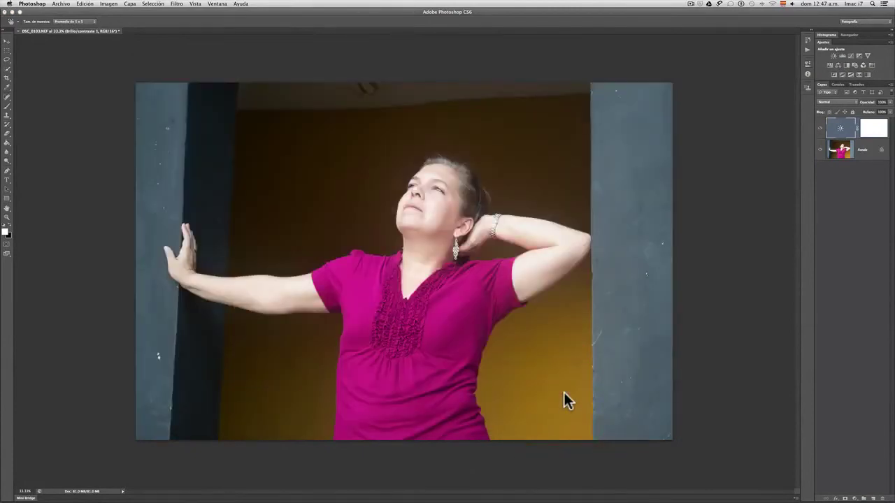
left_click(519, 285)
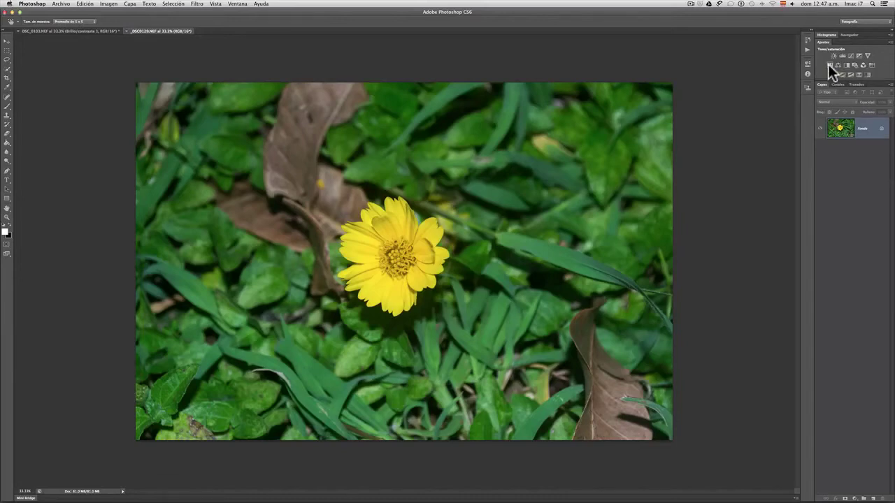
double_click(827, 64)
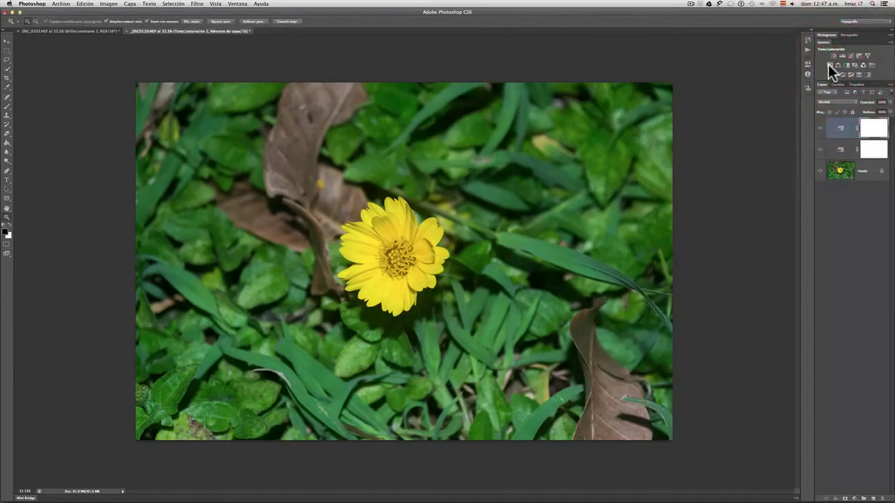
key("super+z")
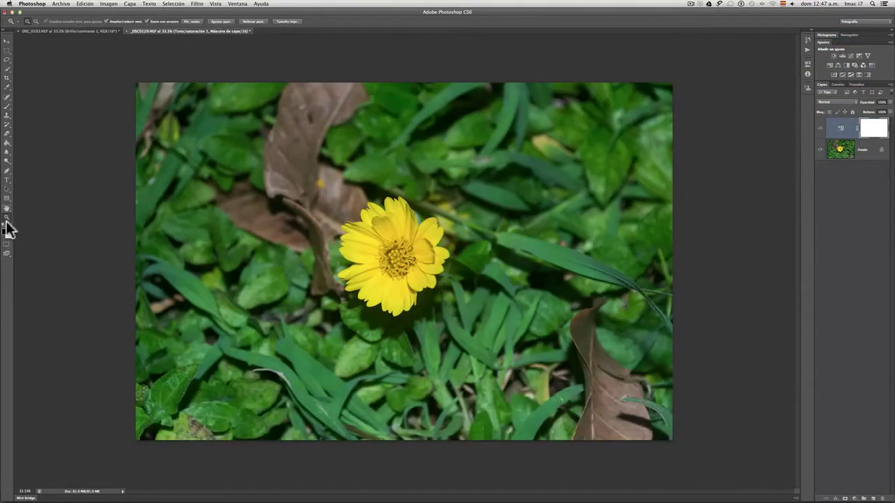
left_click(411, 247)
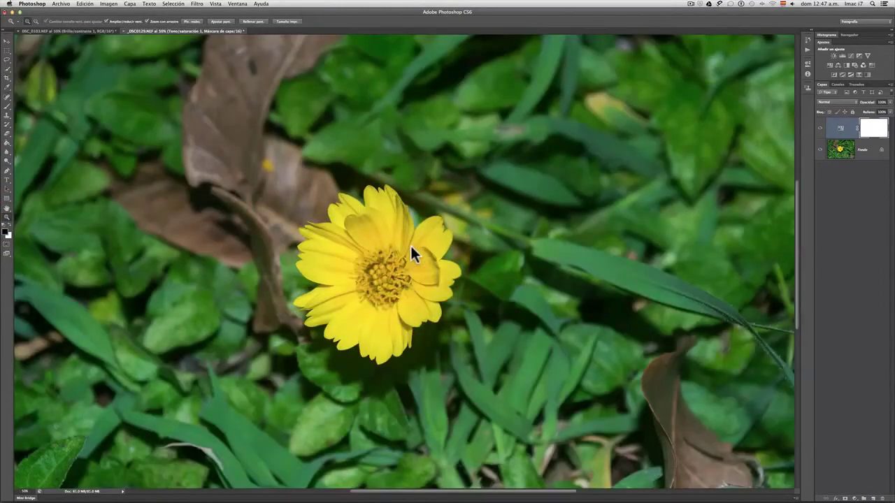
double_click(840, 131)
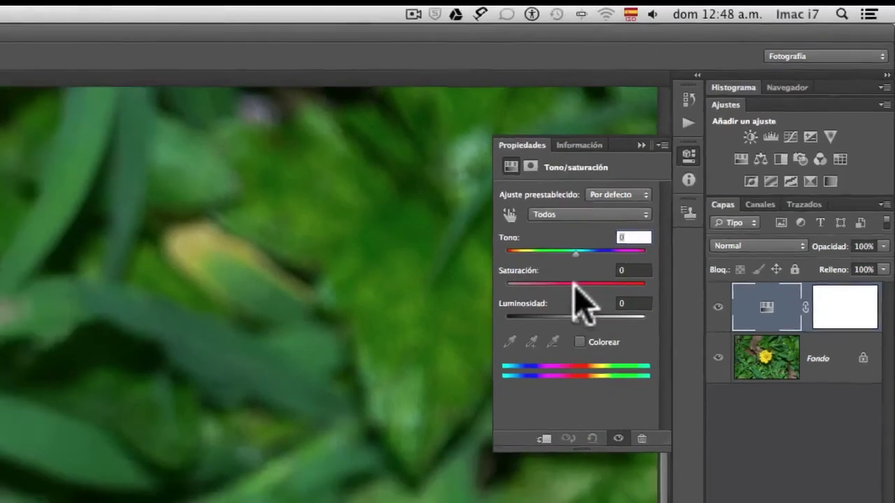
Step: Drag Saturación to -100 to preview the flower in grey, restore it, zoom to 100%, and open the colour range list
left_click_drag(543, 311, 523, 313)
mouse_move(752, 121)
left_mouse_down()
mouse_move(728, 121)
mouse_move(759, 117)
mouse_move(766, 131)
mouse_move(740, 132)
mouse_move(758, 131)
left_mouse_up()
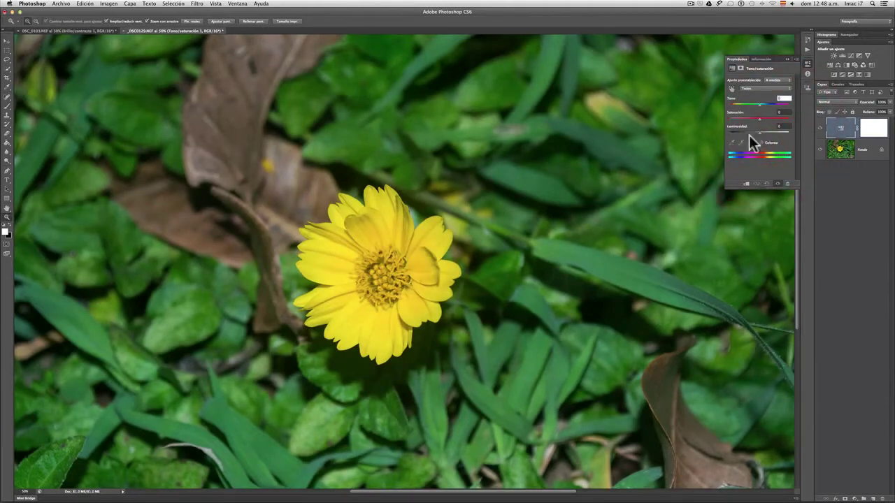
left_click(348, 238)
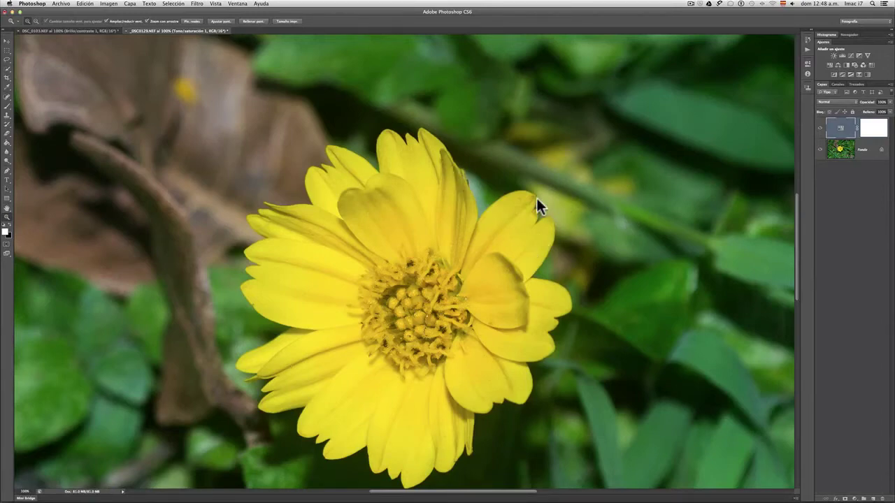
left_click_drag(536, 198, 535, 147)
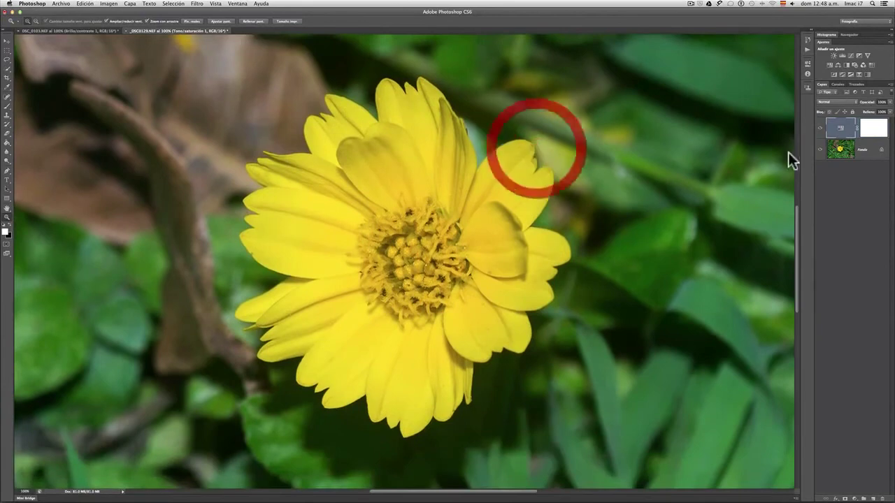
double_click(843, 131)
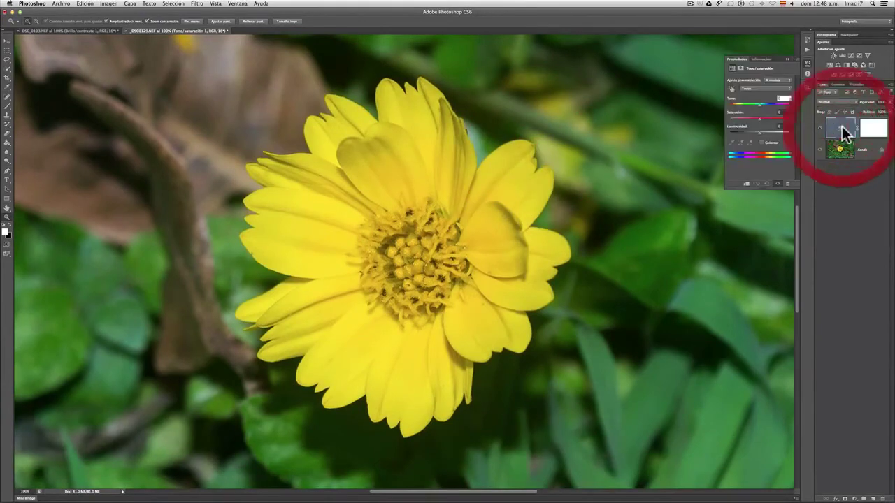
left_click(754, 88)
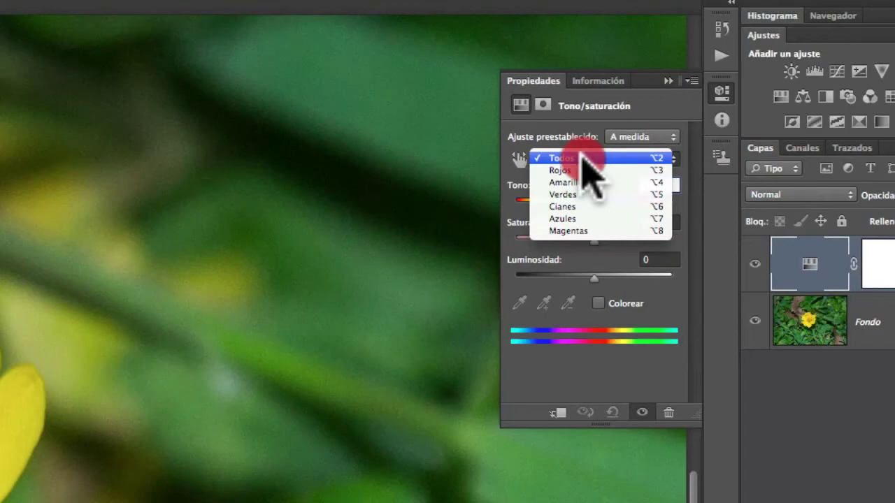
Step: Target Amarillos and experiment with its Tono and Saturación, then return the flower to yellow
left_click(591, 182)
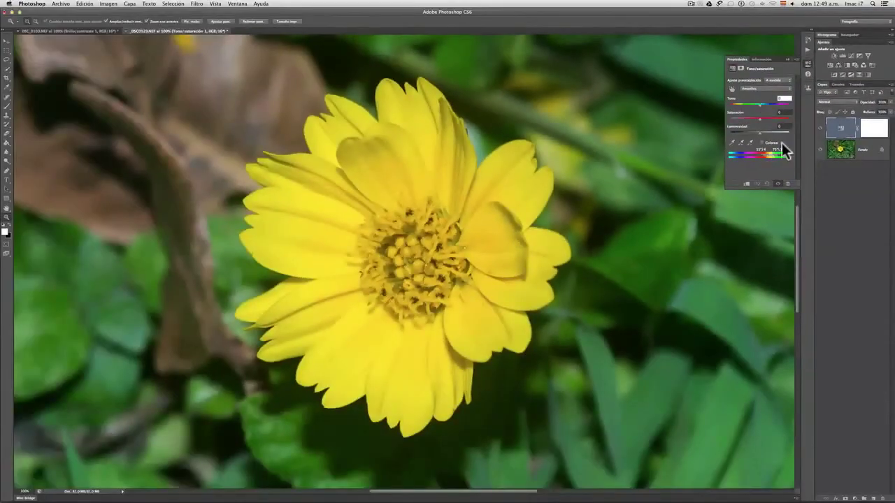
left_click_drag(781, 144, 768, 160)
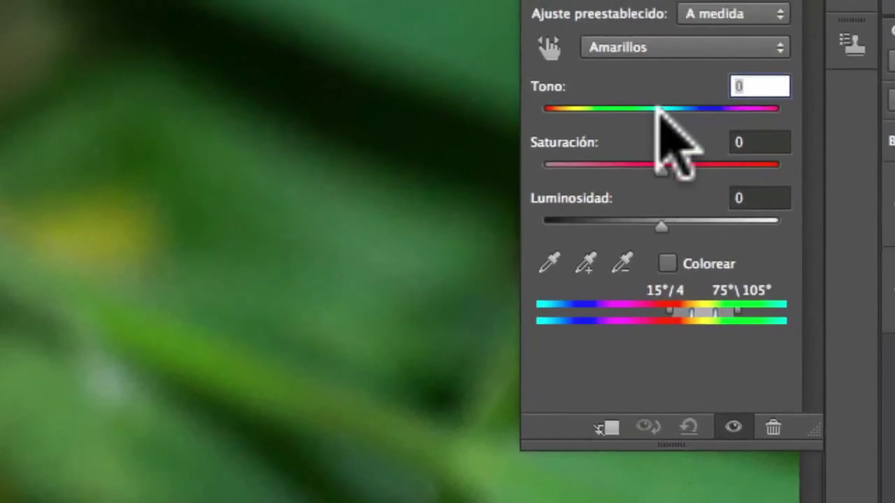
left_click_drag(657, 108, 647, 108)
left_click_drag(640, 109, 603, 109)
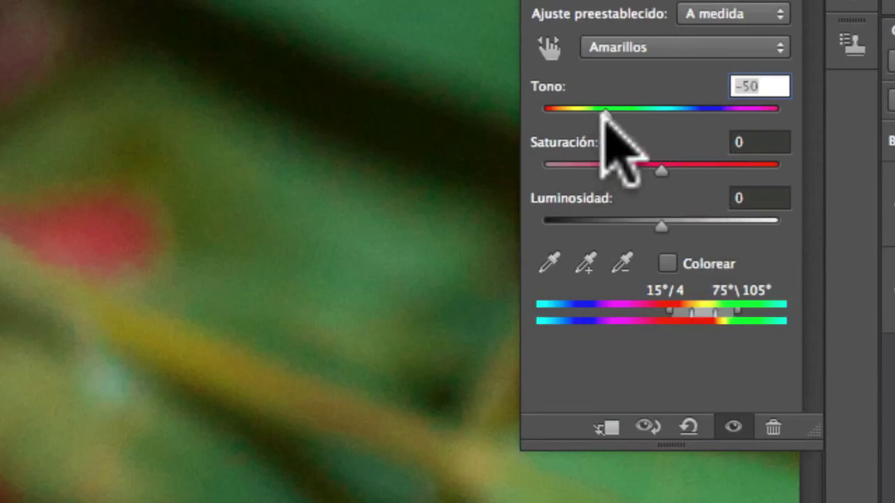
left_click_drag(605, 114, 743, 114)
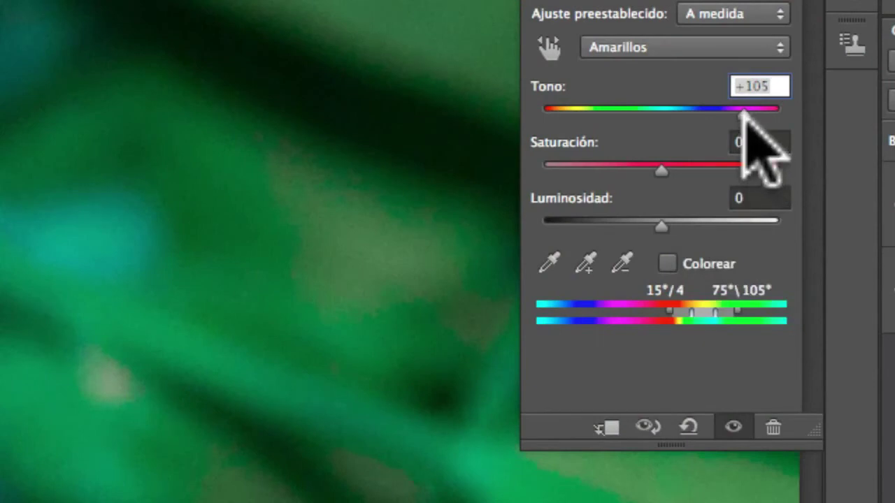
left_click_drag(745, 113, 770, 115)
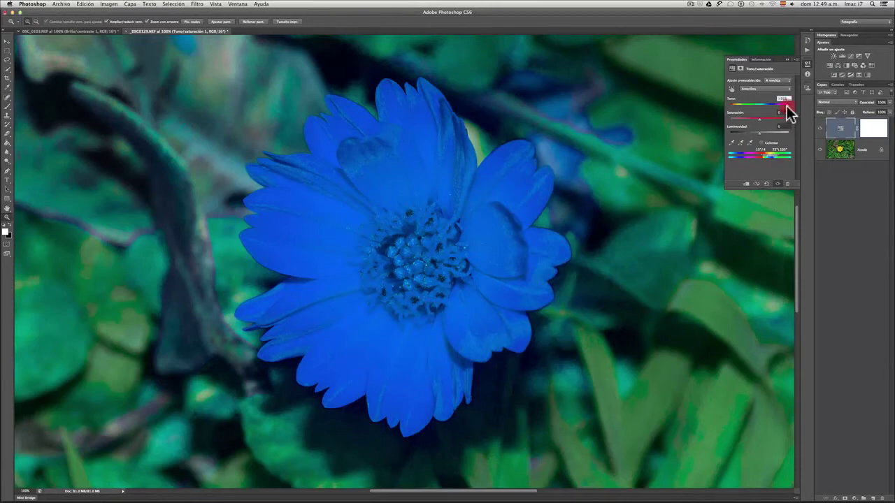
left_click_drag(787, 106, 759, 106)
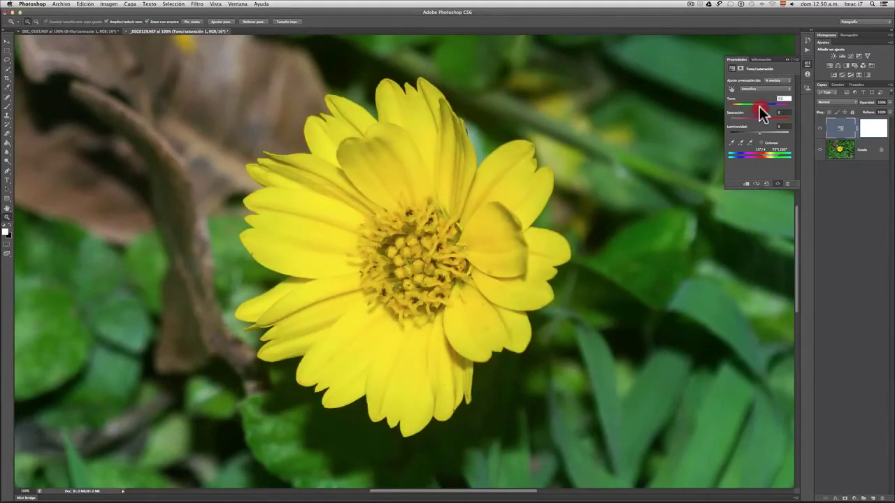
left_click_drag(759, 107, 759, 105)
left_click_drag(777, 119, 792, 120)
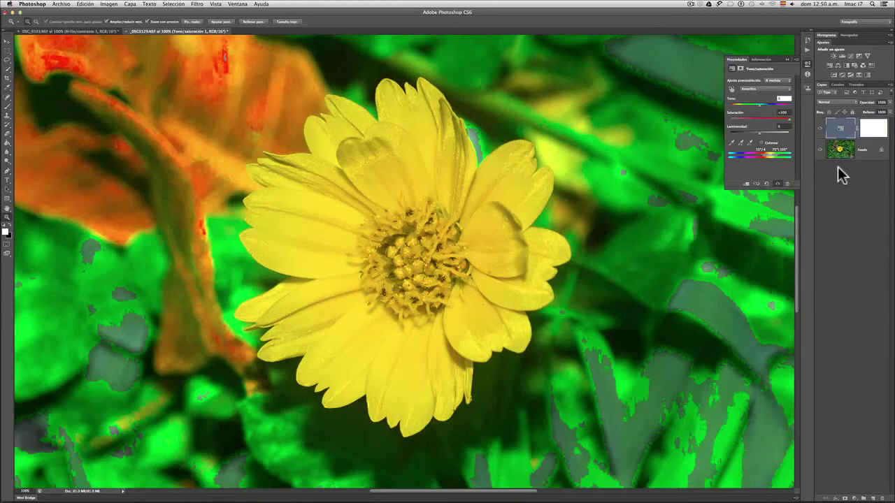
left_click_drag(787, 119, 759, 120)
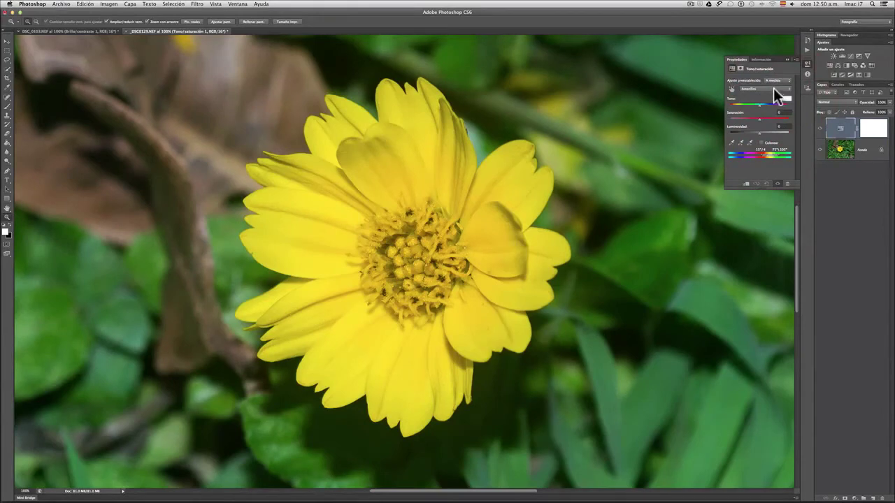
Step: Switch the range to Verdes and raise Tono to turn the foliage teal and purple
left_click(773, 88)
left_click(774, 92)
left_click_drag(760, 104, 783, 107)
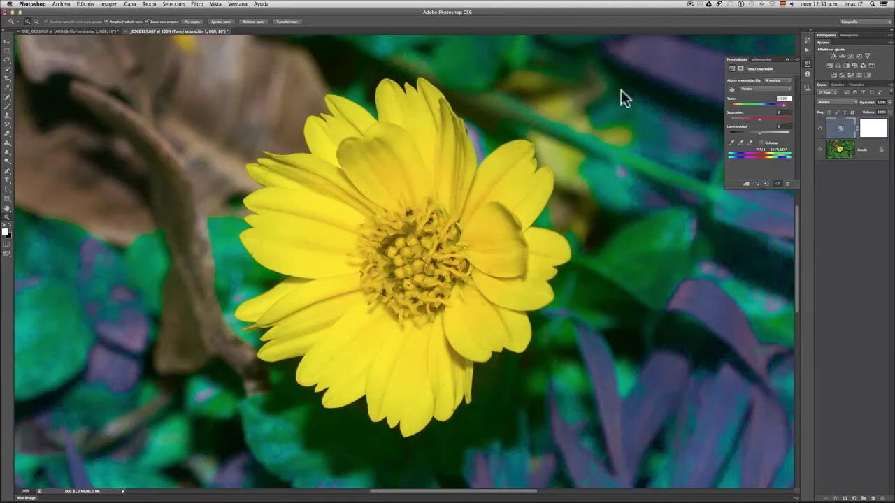
Step: Undo the Verdes hue shift with Edición > Paso atrás
left_click(85, 4)
left_click(87, 23)
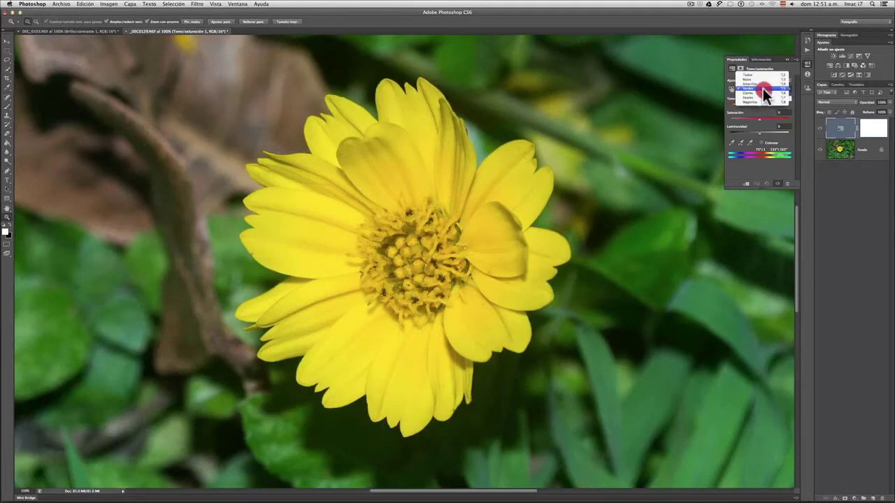
left_click(763, 88)
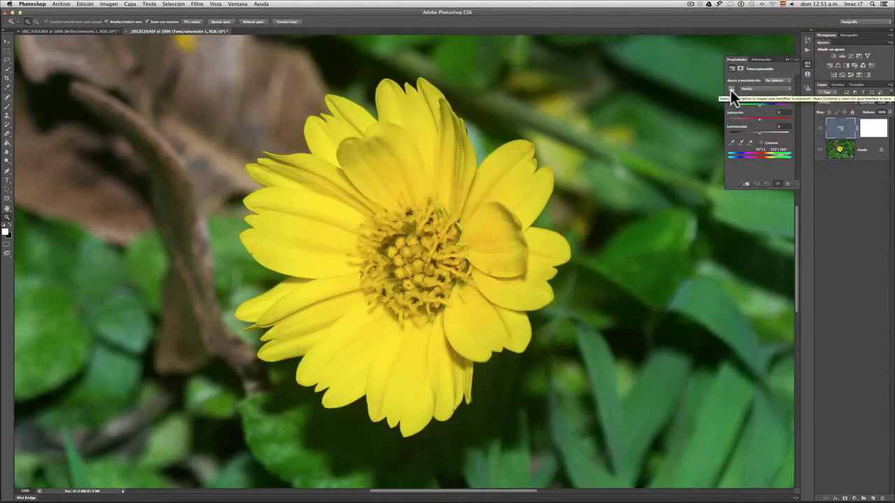
left_click(730, 90)
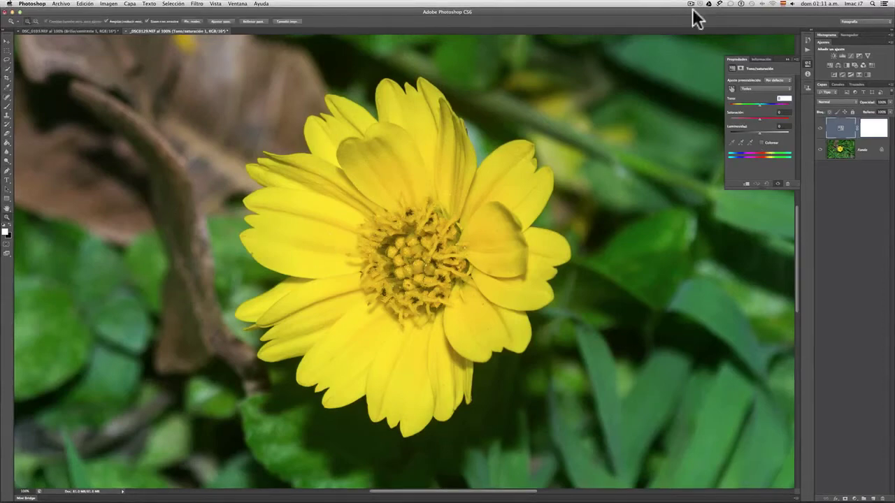
Step: Drag on a petal with the on-image tool to vary saturation, then Cmd-drag the hue to greenish yellow
left_click(733, 86)
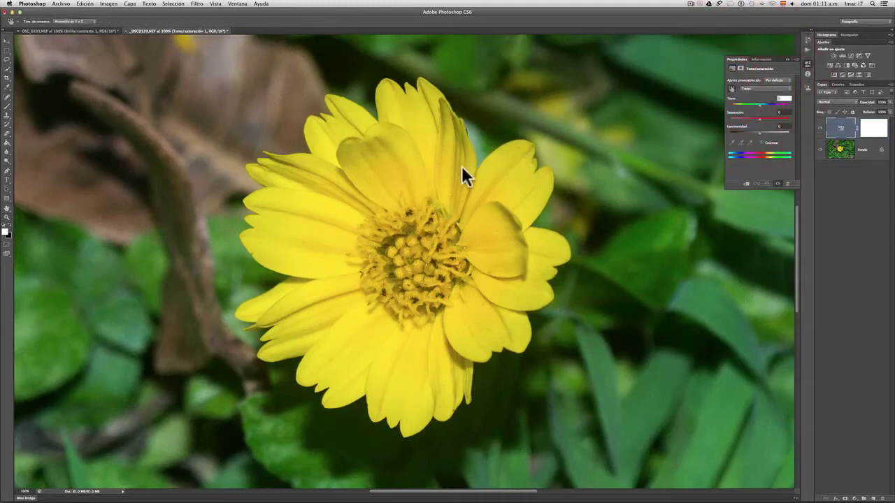
left_click(400, 166)
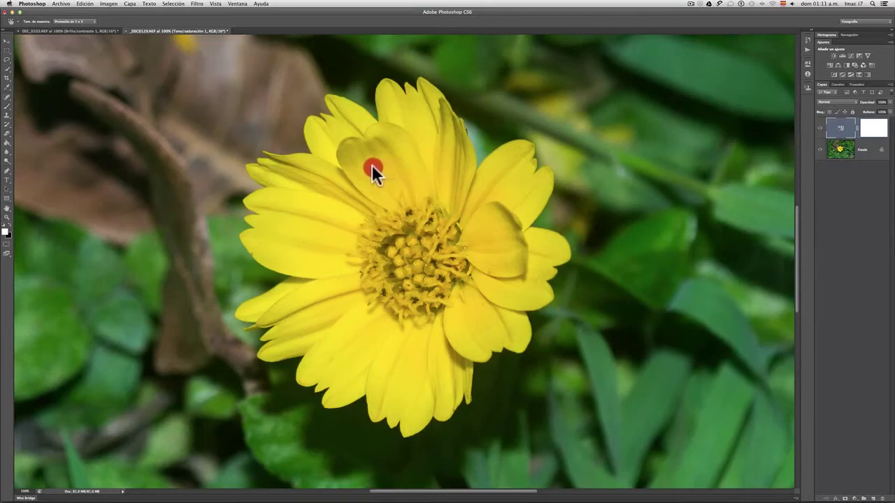
mouse_move(344, 168)
left_mouse_down()
mouse_move(326, 173)
mouse_move(345, 172)
left_mouse_up()
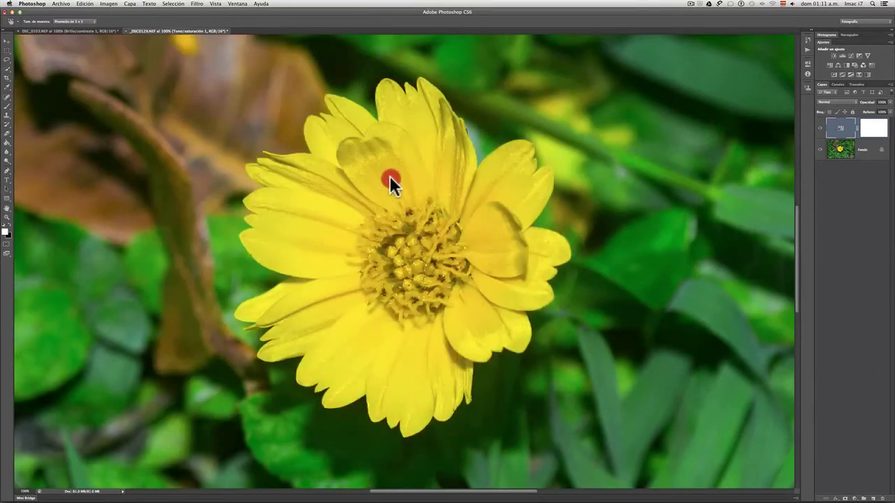
left_click_drag(412, 179, 378, 182)
left_click_drag(378, 175, 377, 175)
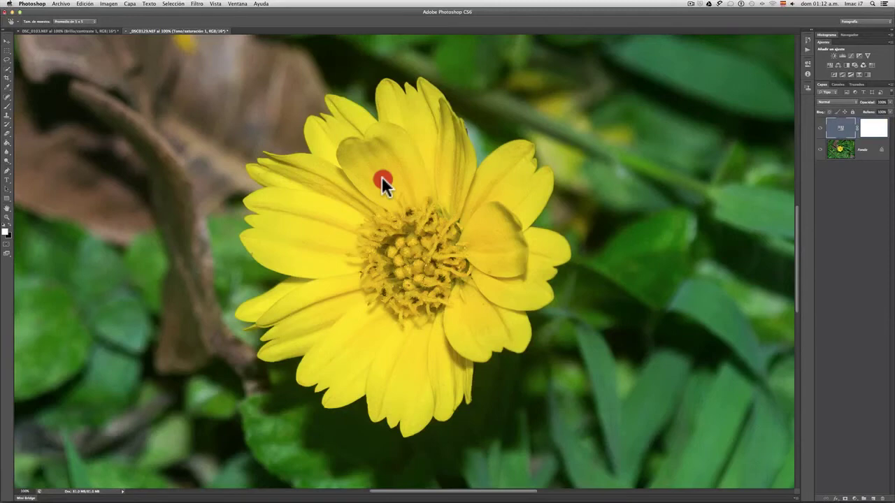
key("super")
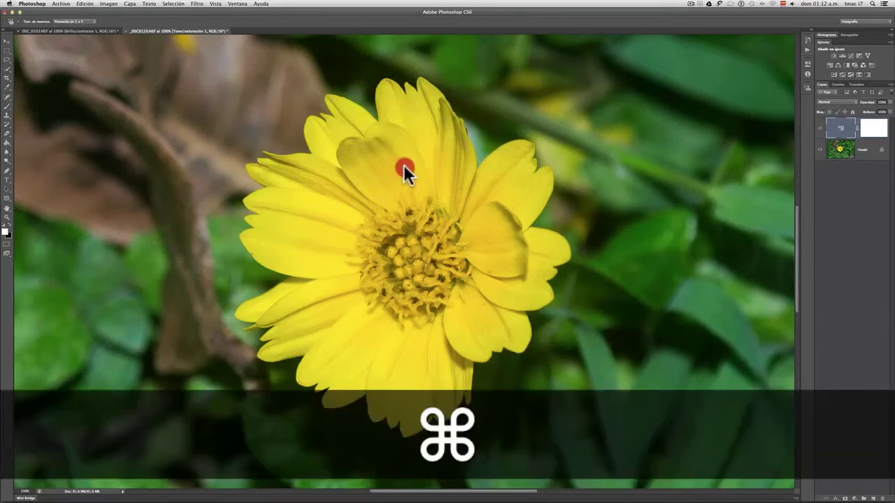
mouse_move(410, 166)
left_mouse_down()
mouse_move(449, 168)
mouse_move(338, 175)
mouse_move(402, 180)
mouse_move(400, 165)
left_mouse_up()
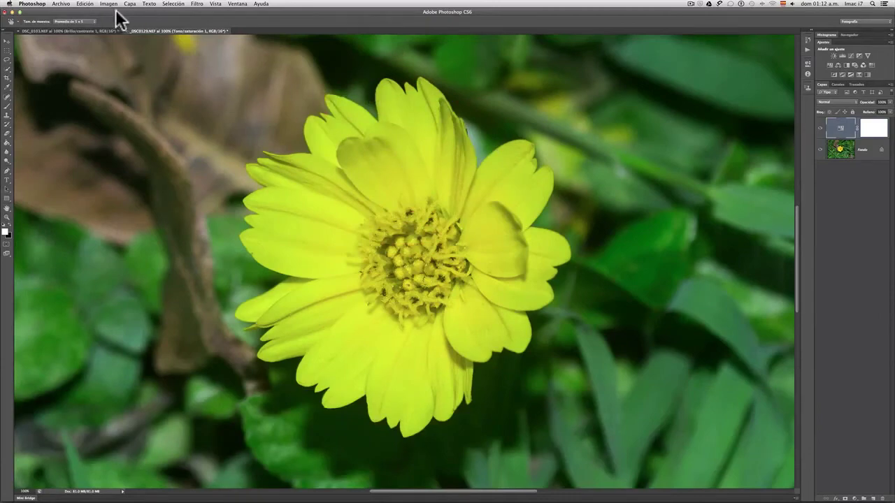
Step: Step back to undo the hue shift, then reopen the Hue/Saturation settings' colour-range list
left_click(60, 3)
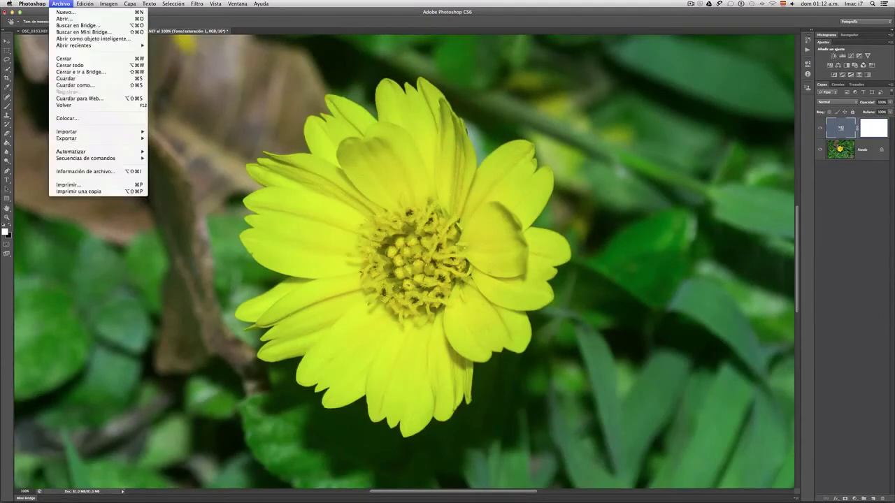
left_click_drag(61, 16, 84, 4)
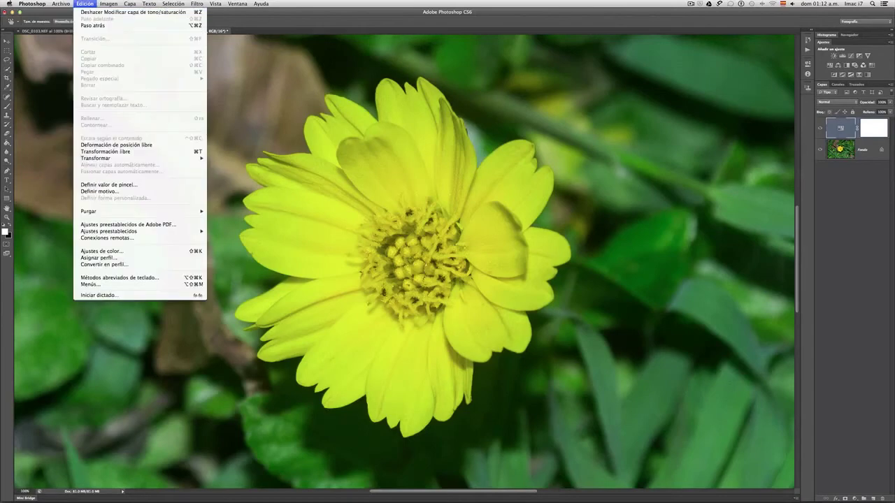
left_click(88, 23)
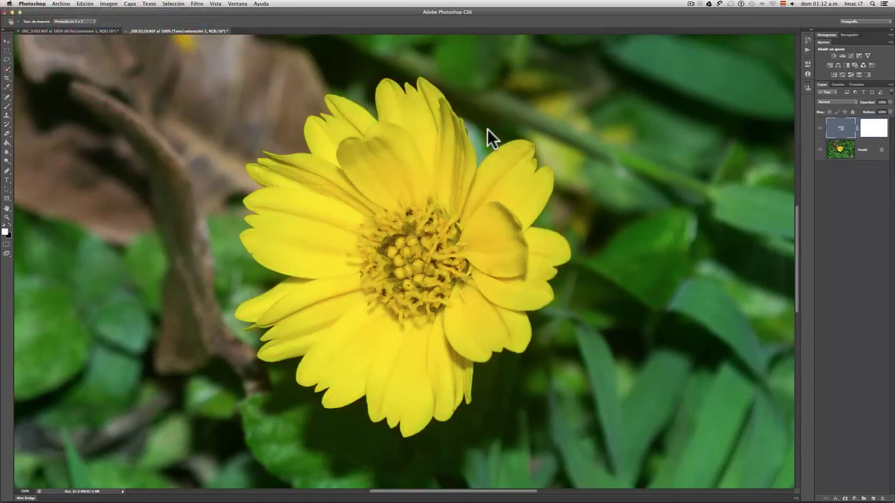
double_click(833, 130)
left_click(756, 89)
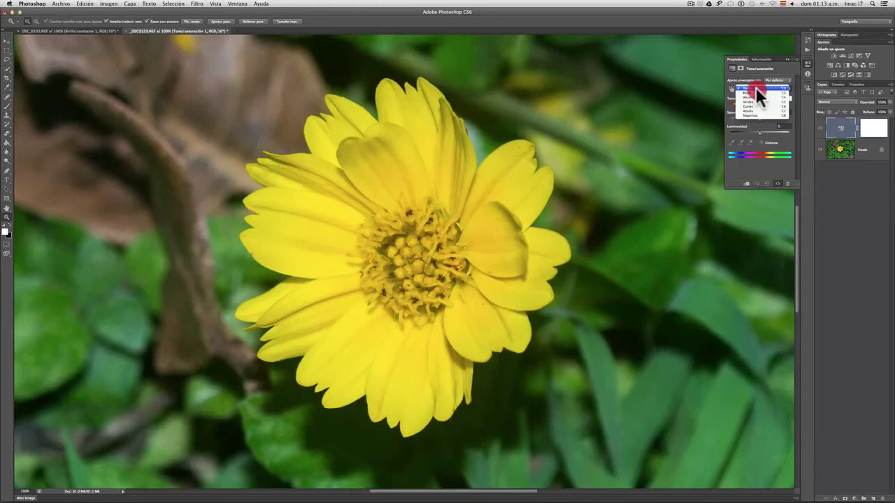
Step: Restrict the Hue/Saturation adjustment to Amarillos and toggle it to view the original flower
mouse_move(756, 94)
left_mouse_down()
mouse_move(762, 131)
mouse_move(756, 104)
left_mouse_up()
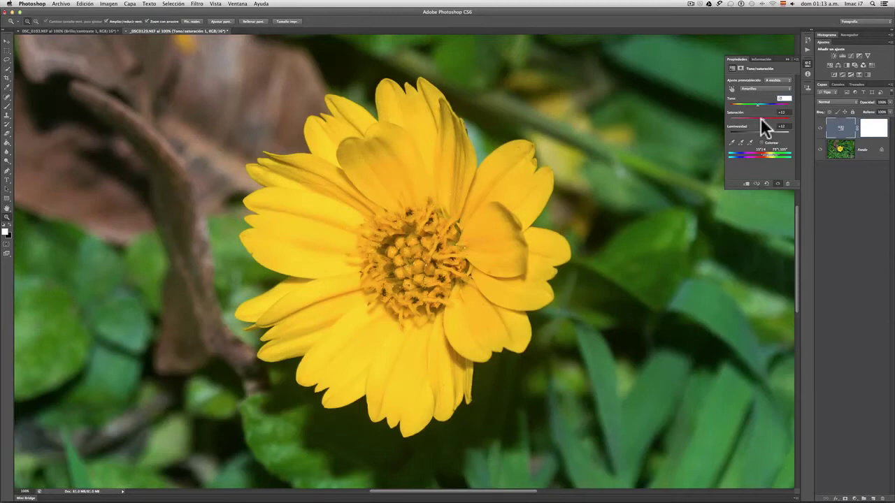
left_click(778, 183)
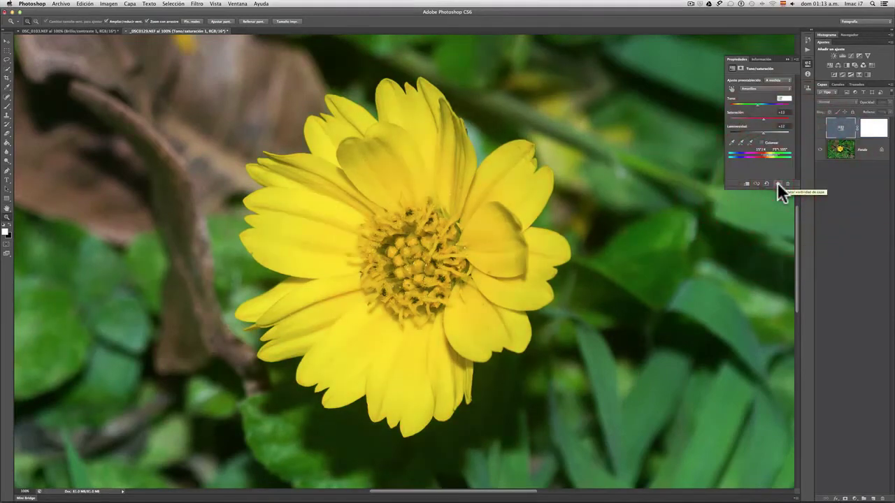
left_click(777, 182)
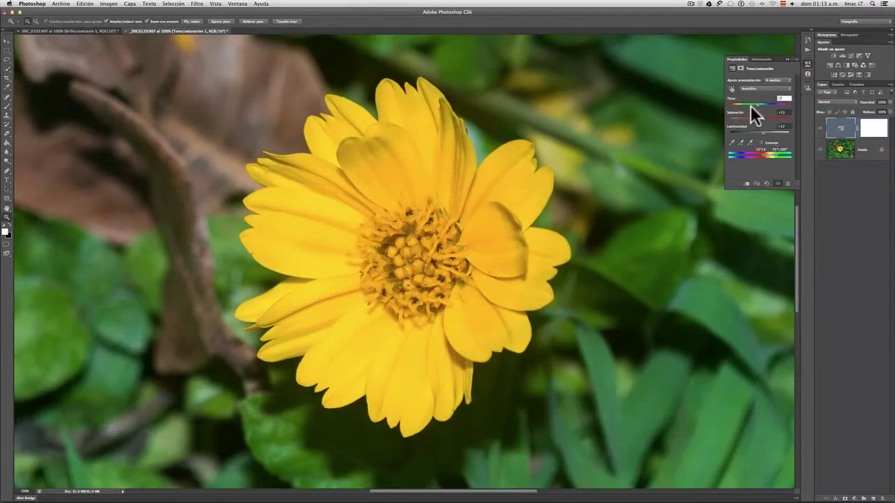
Step: Shift the yellows' hue toward orange and compare the result against the original
left_click_drag(755, 102, 765, 132)
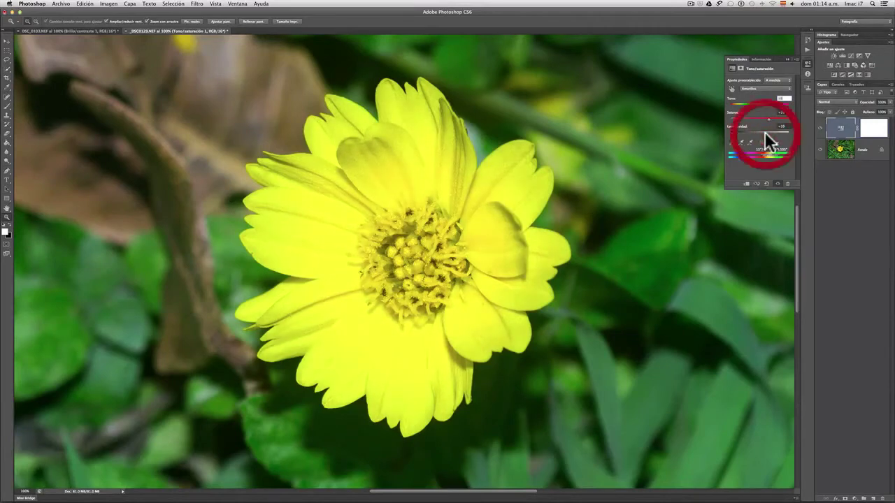
left_click(776, 180)
left_click(777, 180)
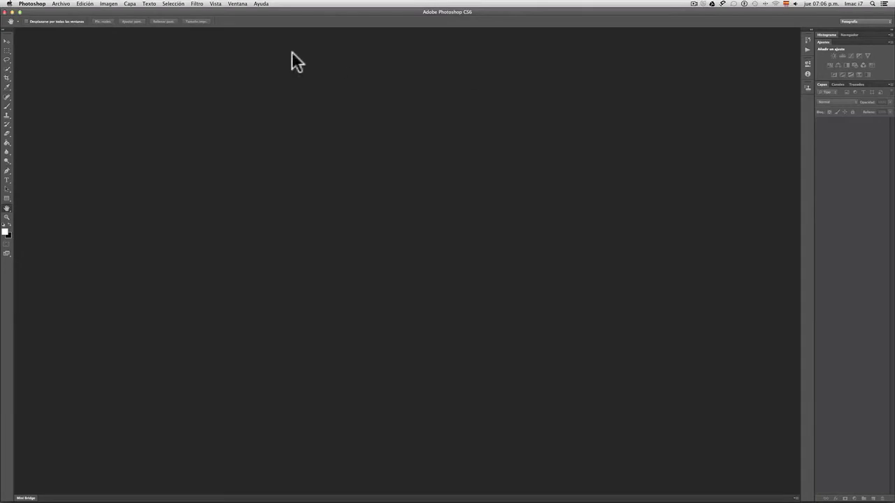
Step: Open 0020.dng from Bridge via Camera Raw, keeping its embedded profile, fitted to screen
left_click(61, 4)
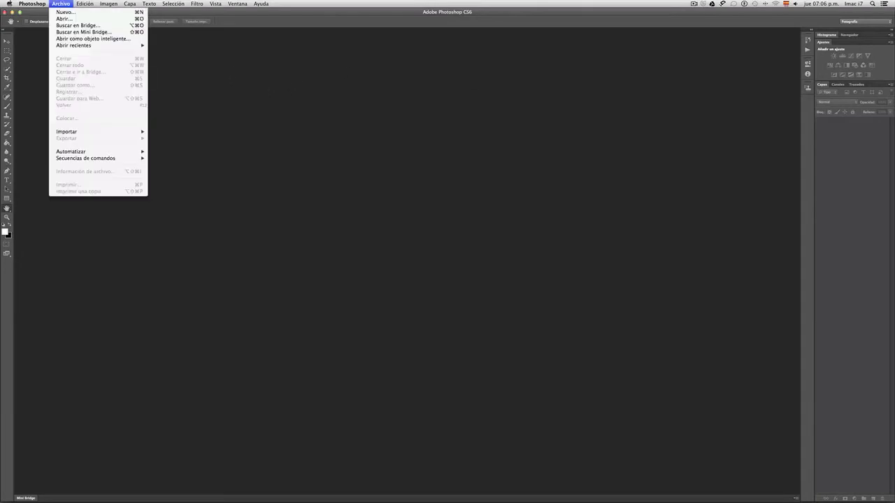
left_click(65, 23)
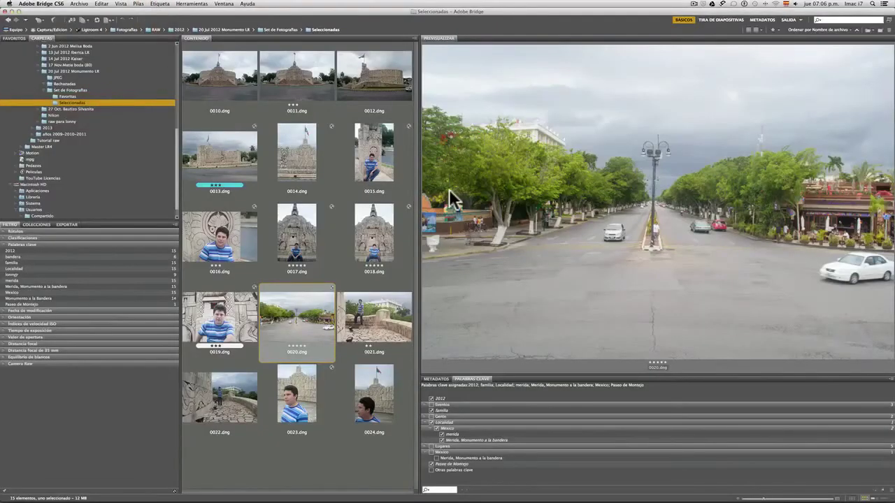
double_click(285, 313)
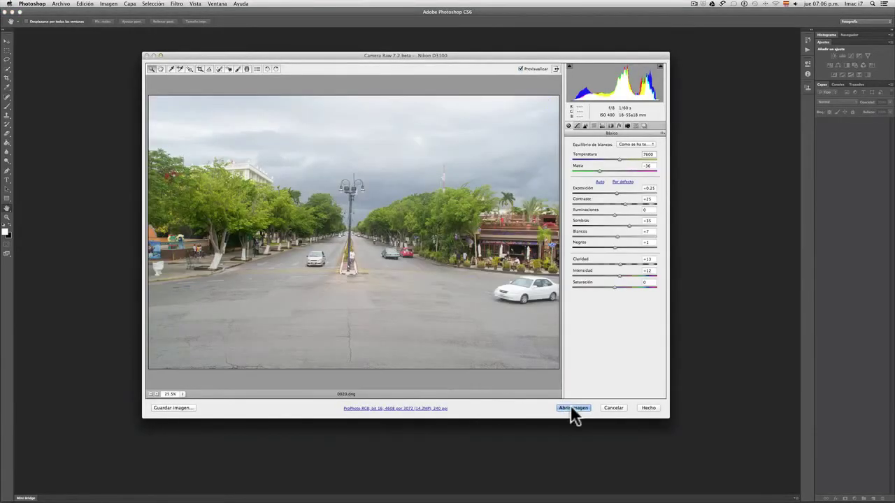
left_click(571, 407)
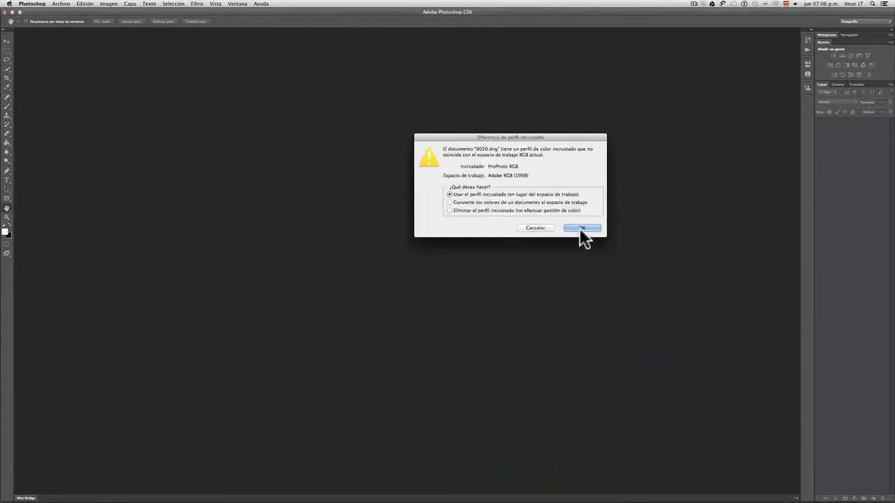
left_click(581, 228)
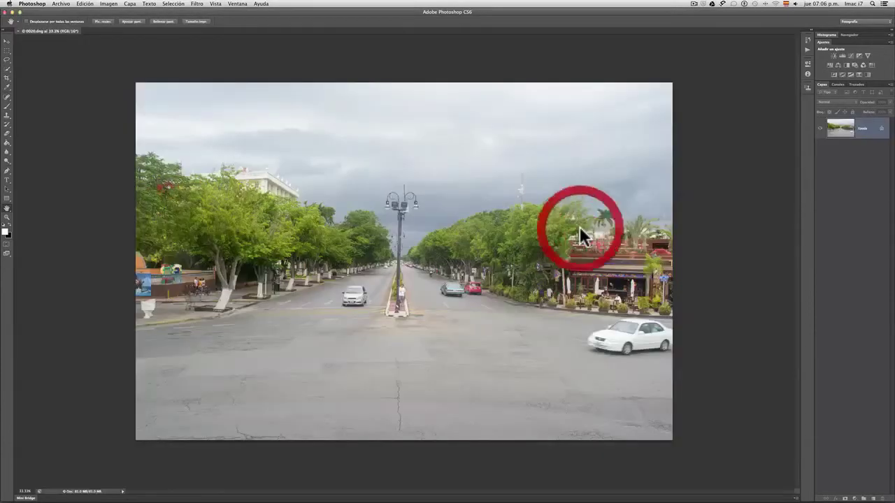
double_click(6, 209)
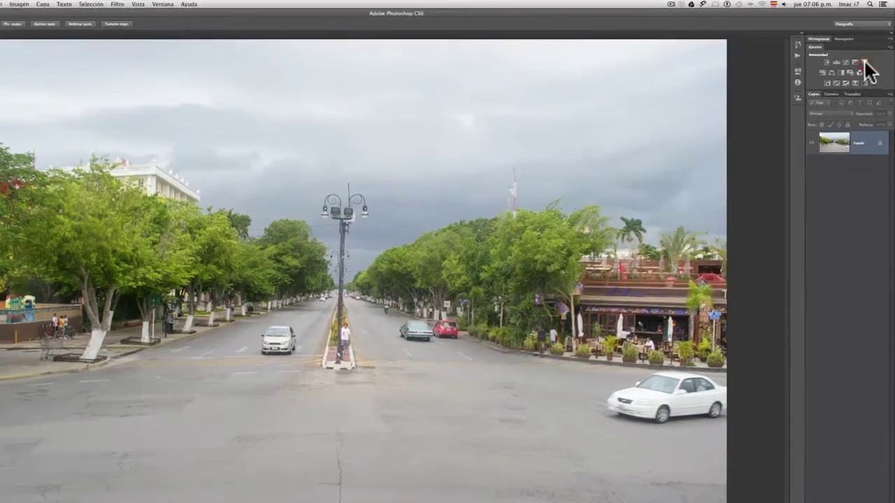
Step: Add a Vibrance adjustment layer, test saturation from +100 to -100, and raise vibrance to +100
left_click(866, 55)
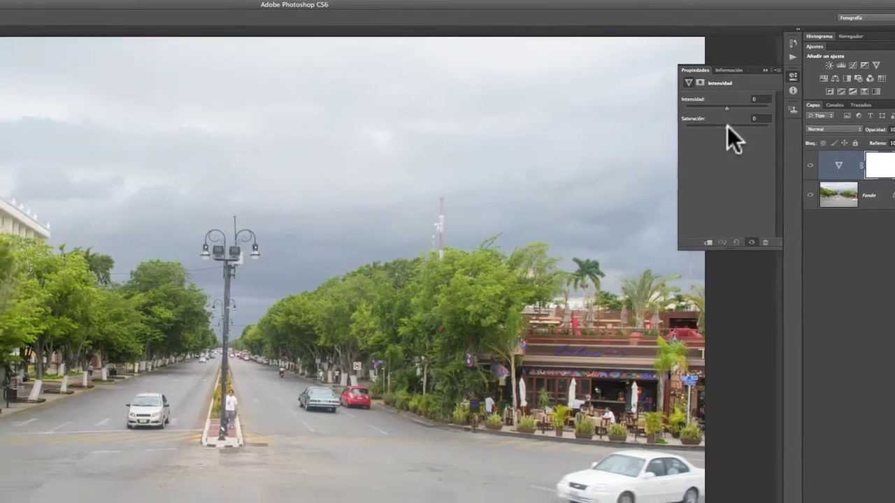
left_click(708, 139)
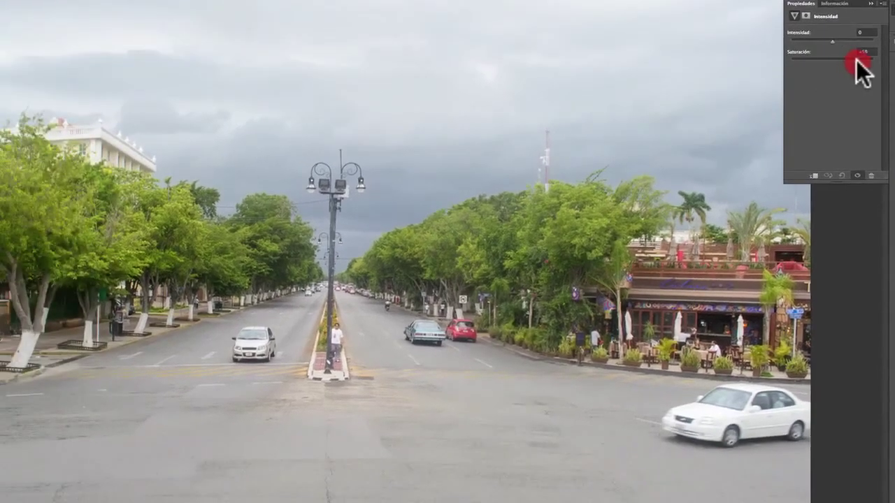
left_click_drag(857, 58, 876, 60)
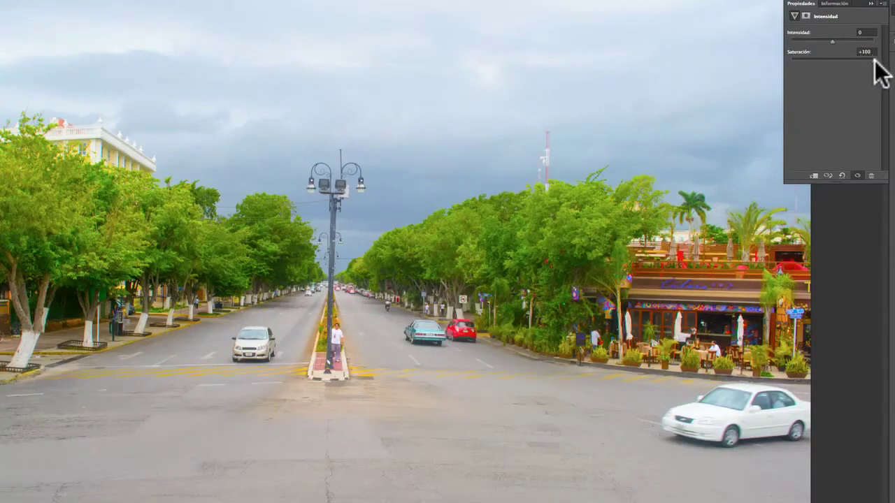
left_click_drag(874, 60, 841, 63)
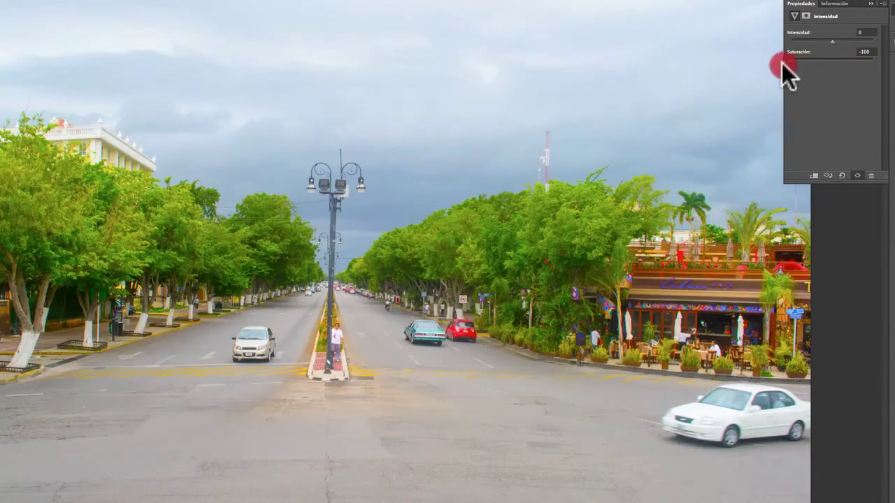
left_click_drag(781, 63, 832, 64)
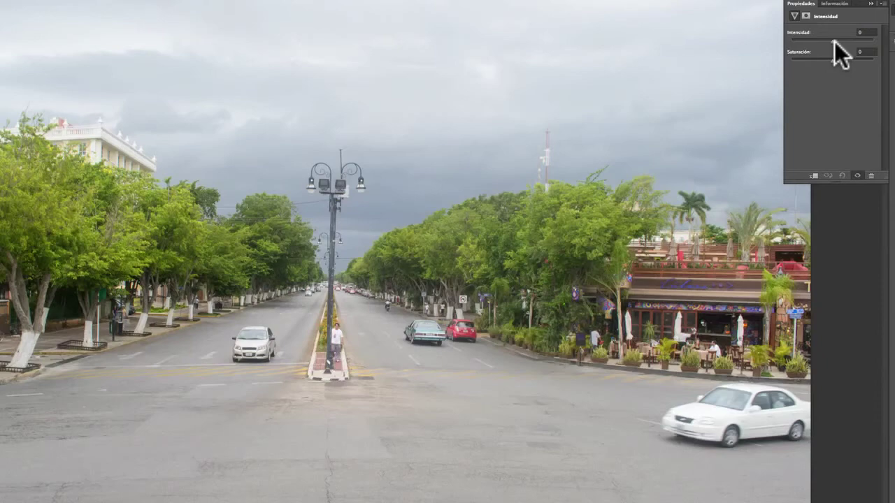
left_click_drag(834, 41, 874, 44)
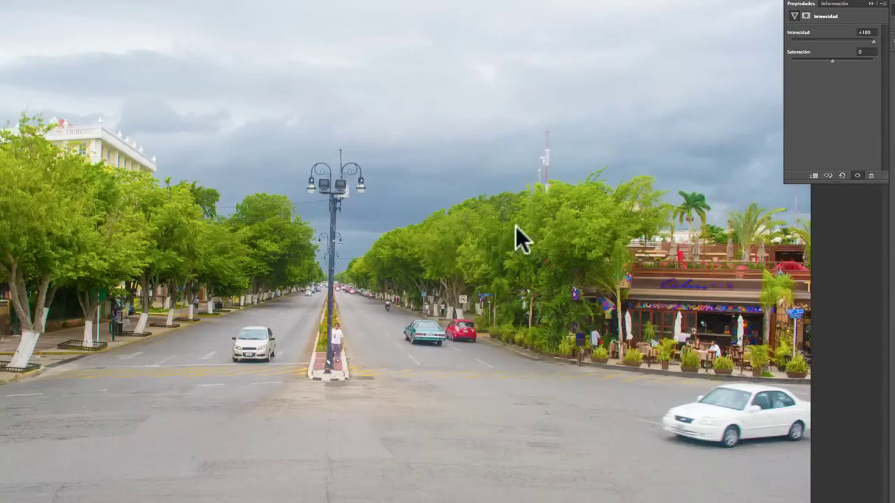
Step: Drop vibrance to -100, settle it at +44, then toggle the adjustment to compare
left_click(873, 42)
left_click_drag(872, 40, 780, 48)
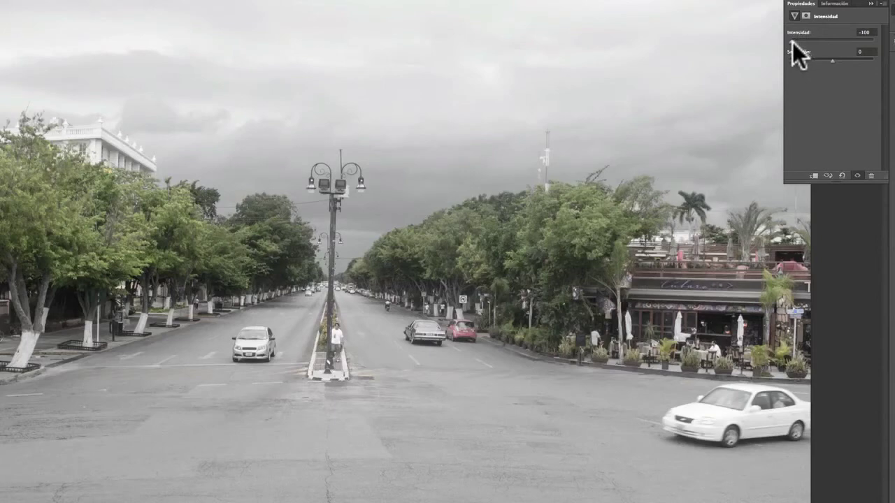
left_click_drag(792, 42, 831, 42)
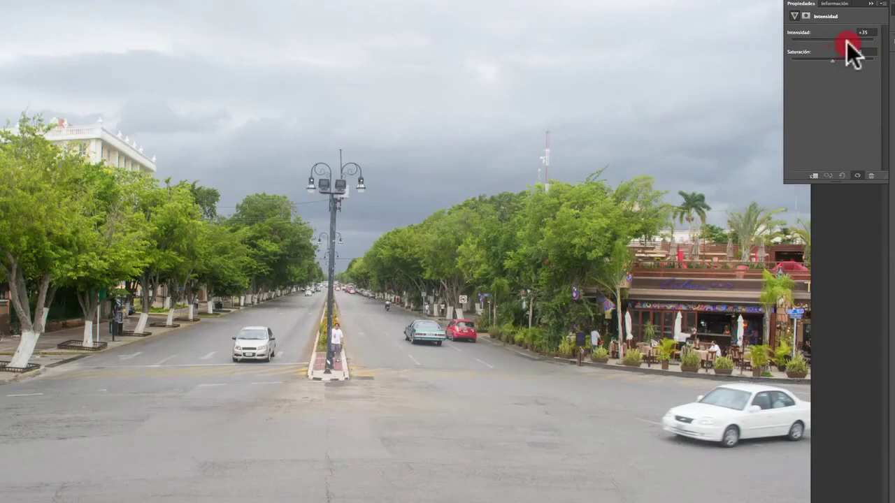
left_click_drag(848, 41, 850, 41)
left_click(858, 176)
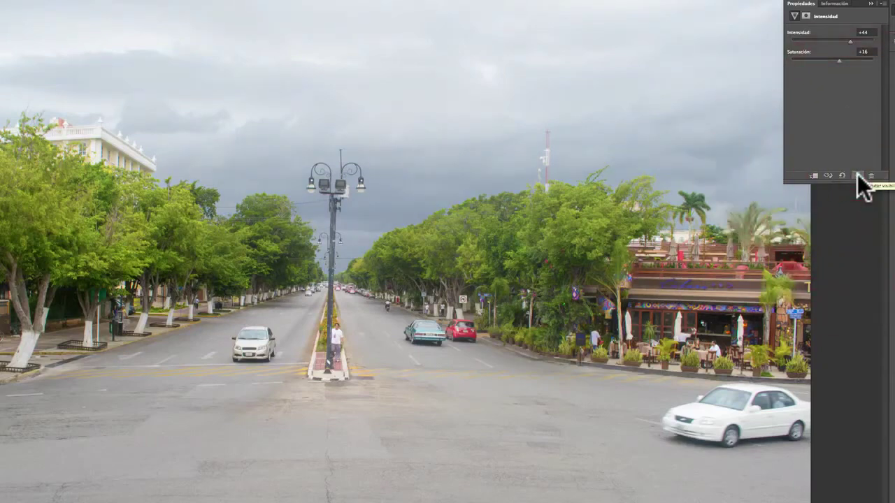
left_click(857, 175)
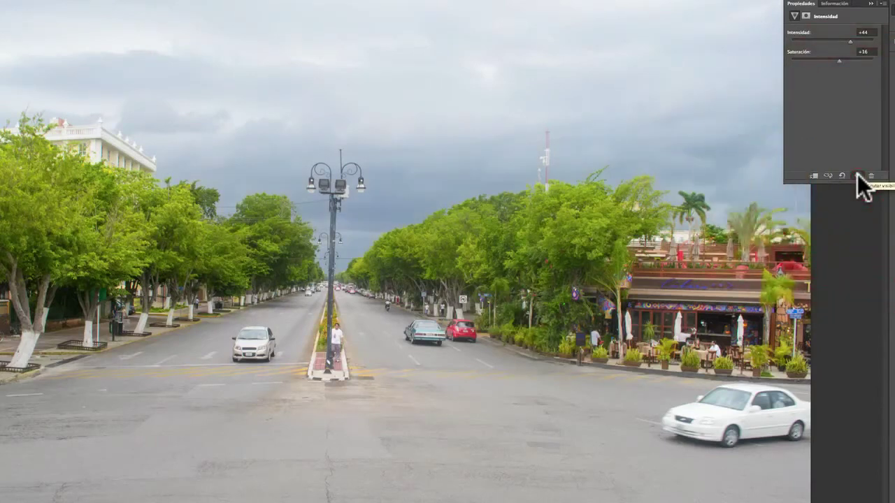
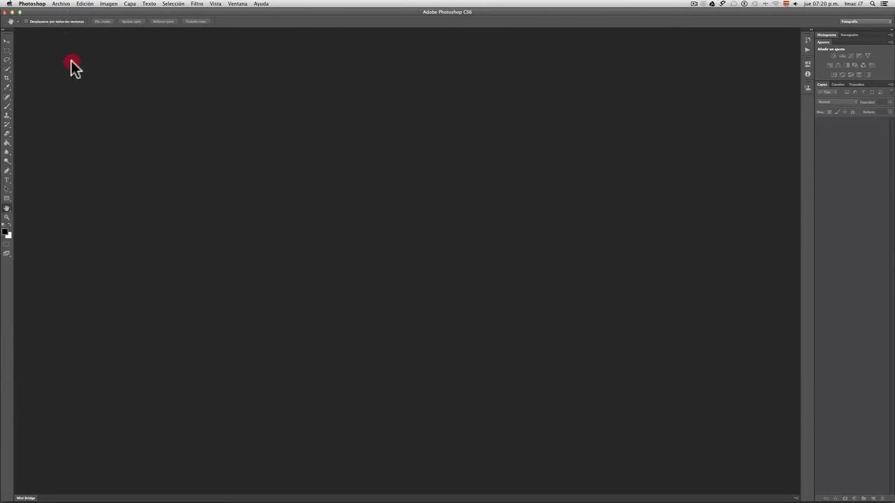
Step: Browse in Bridge from Photoshop and scroll the 13 Jul 2012 Iberica LR thumbnails
left_click(60, 5)
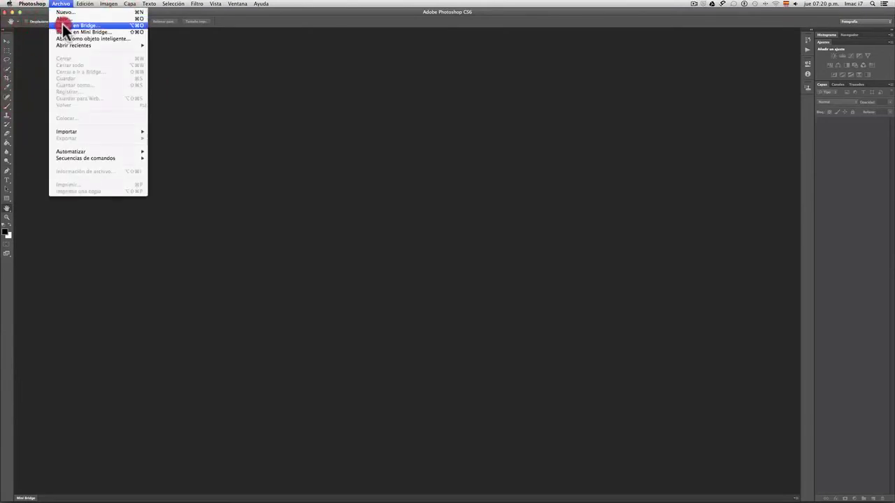
left_click(62, 24)
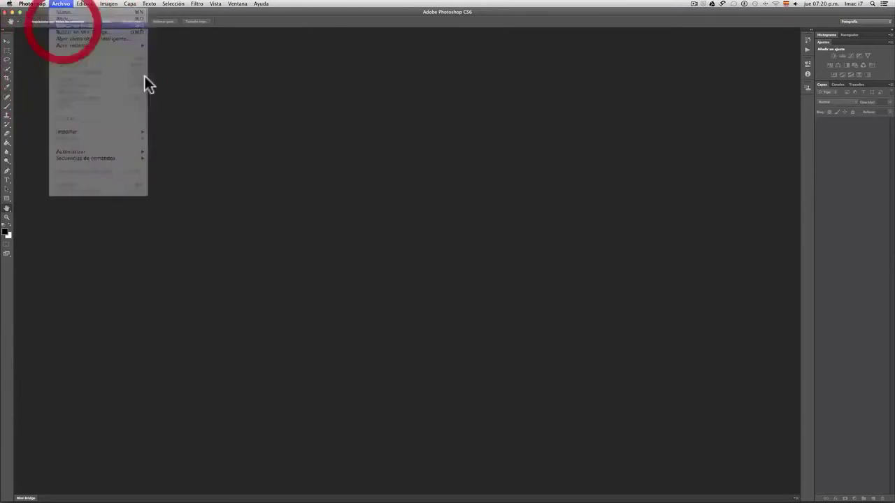
scroll(305, 260, "up", 15)
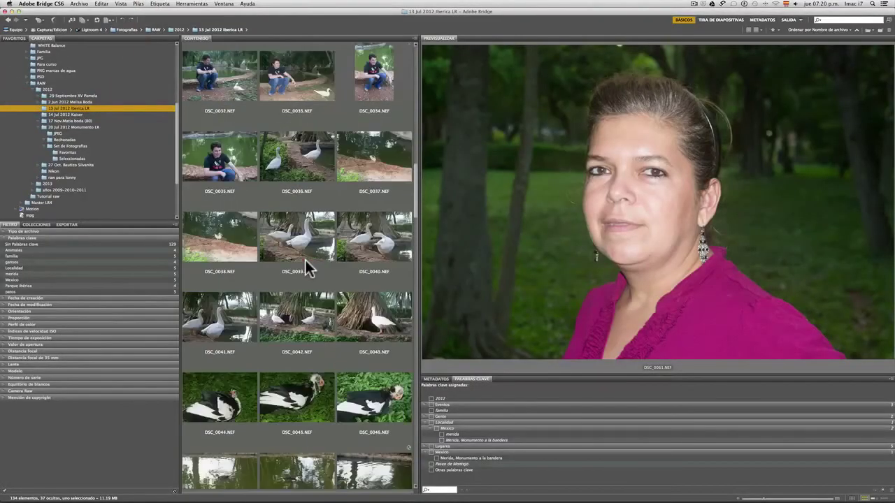
scroll(306, 266, "up", 2)
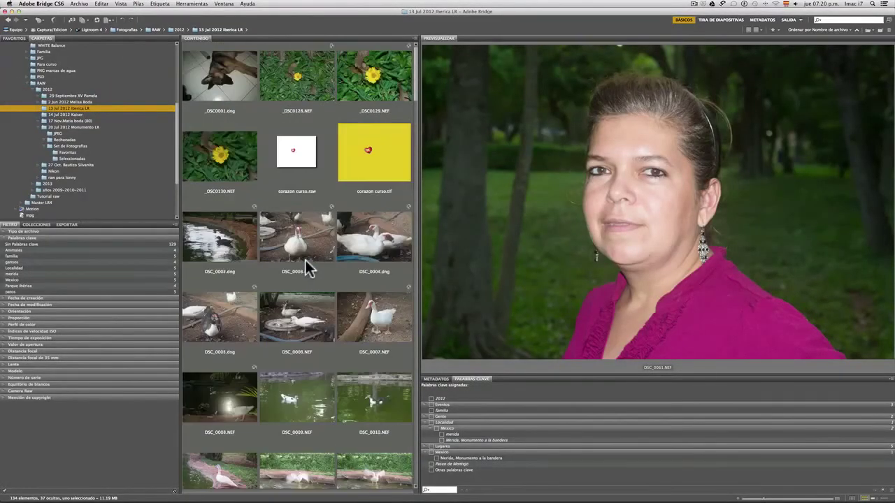
scroll(306, 266, "down", 5)
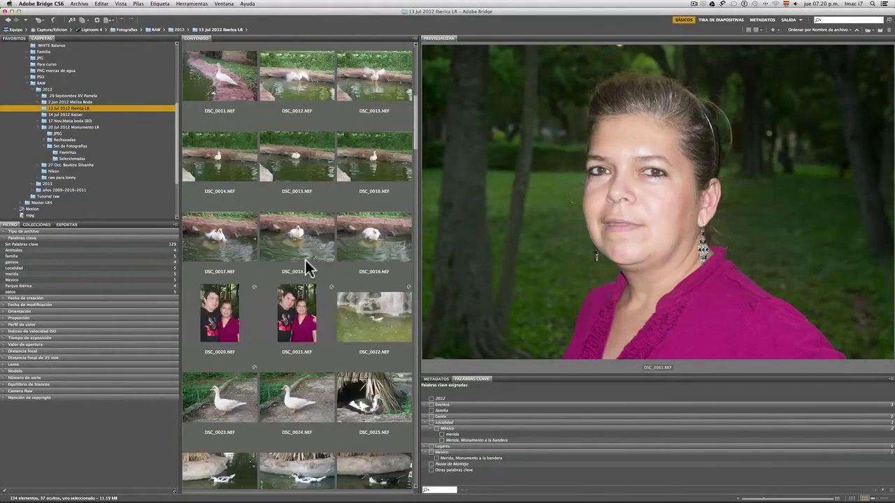
Step: Open DSC_0021.NEF through Camera Raw, keeping its embedded colour profile
double_click(293, 322)
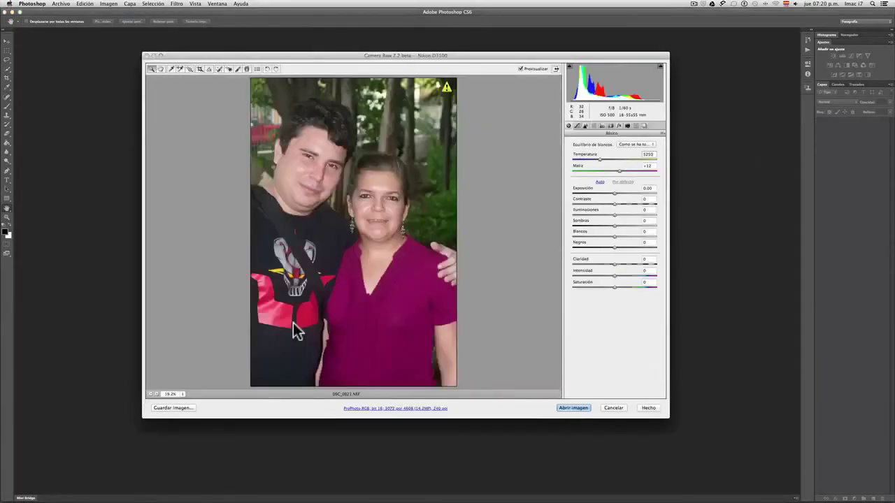
left_click(572, 409)
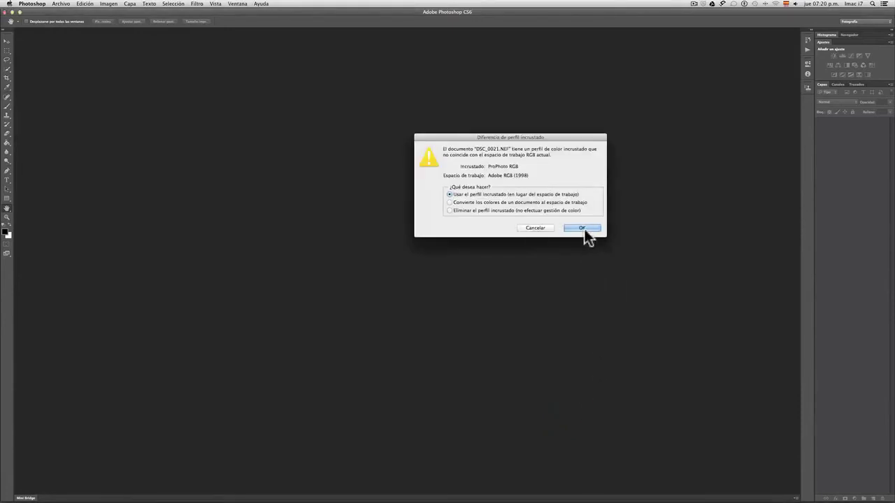
left_click(584, 229)
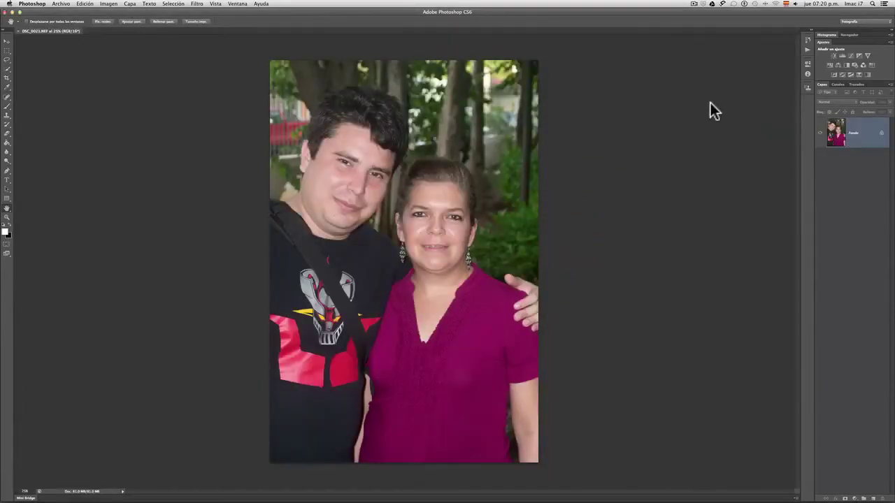
Step: Add a Vibrance layer with vibrance around +45 and saturation slightly lowered
left_click(866, 56)
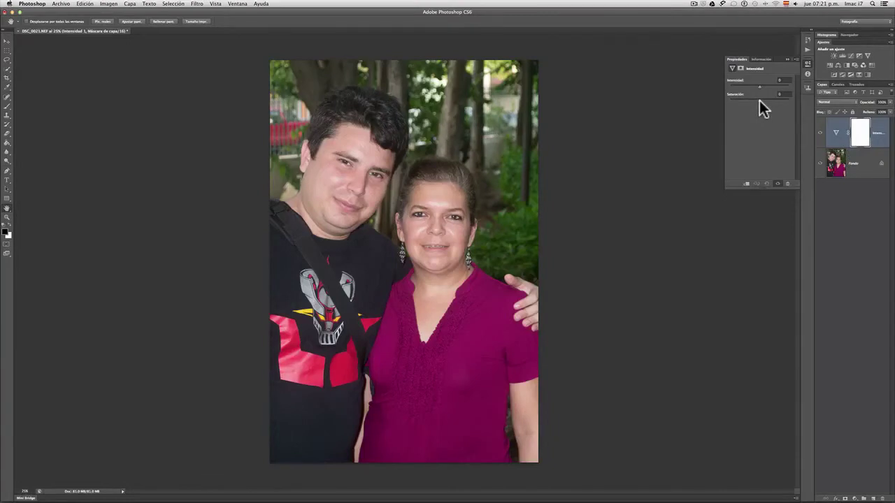
left_click_drag(759, 100, 792, 102)
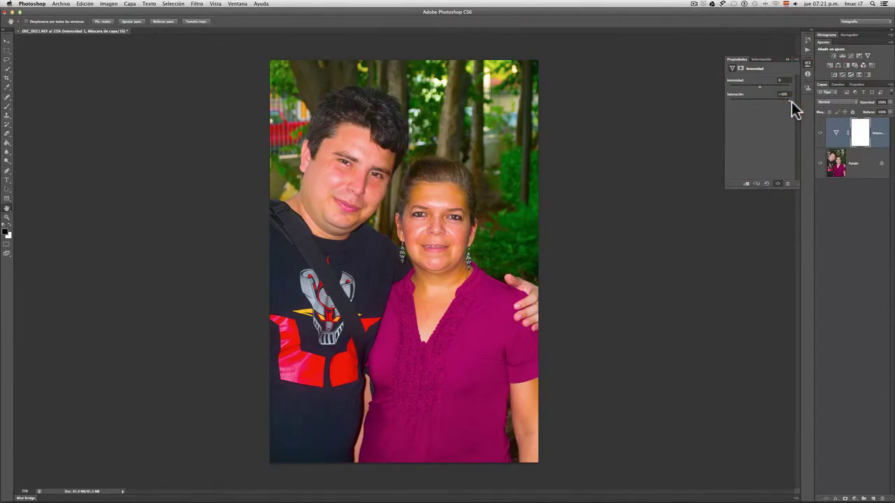
mouse_move(787, 100)
left_mouse_down()
mouse_move(759, 100)
mouse_move(760, 86)
mouse_move(793, 87)
left_mouse_up()
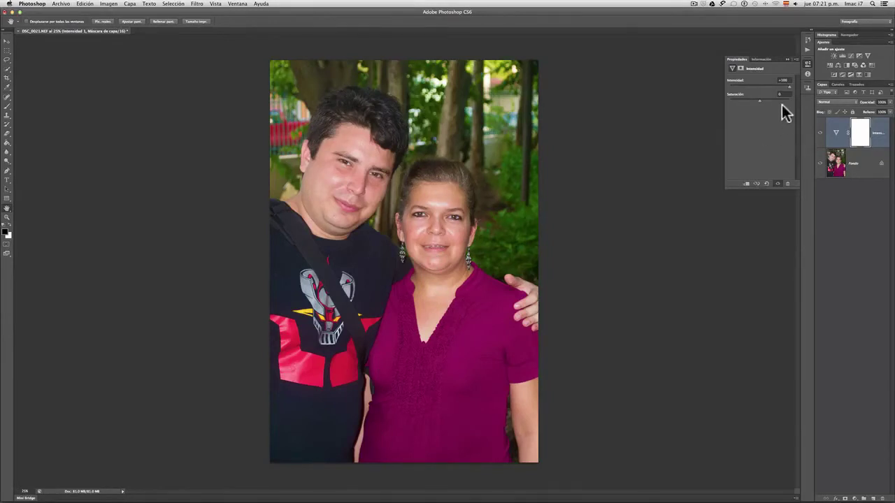
mouse_move(789, 87)
left_mouse_down()
mouse_move(765, 89)
mouse_move(778, 88)
left_mouse_up()
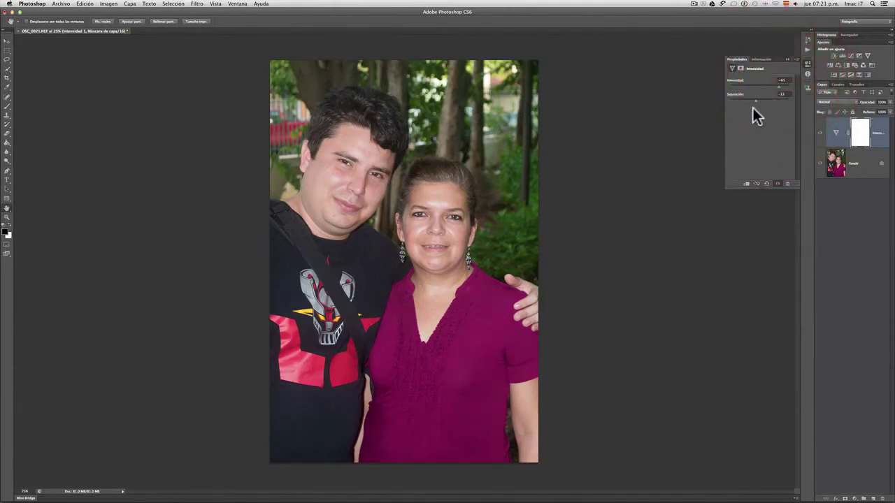
left_click_drag(757, 100, 758, 99)
Step: Toggle the Vibrance layer's visibility to compare before and after
left_click(777, 184)
left_click(777, 185)
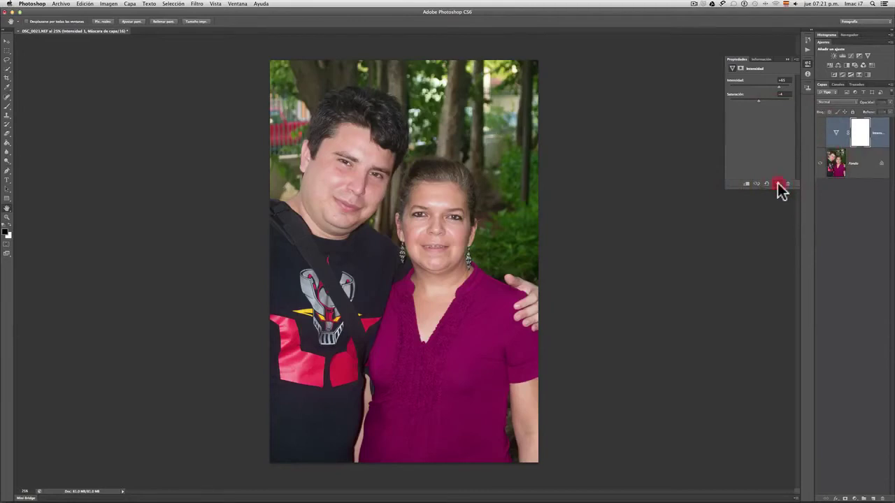
left_click(778, 186)
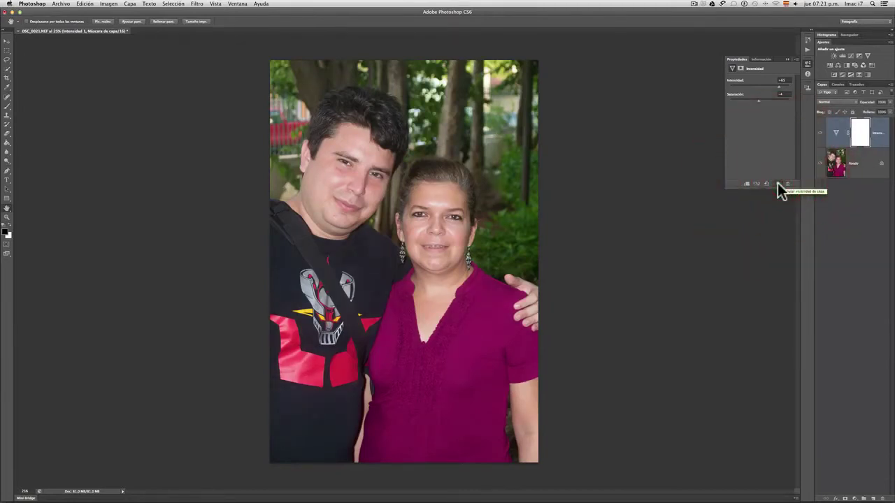
left_click(777, 185)
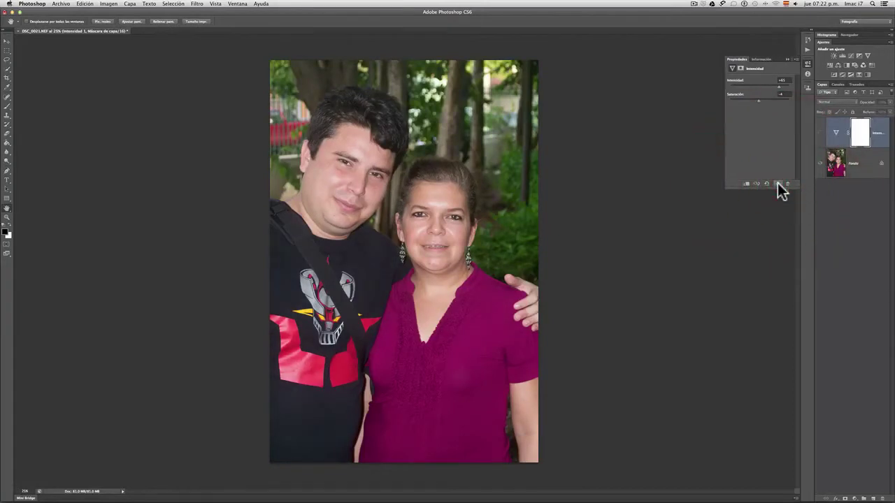
left_click(778, 185)
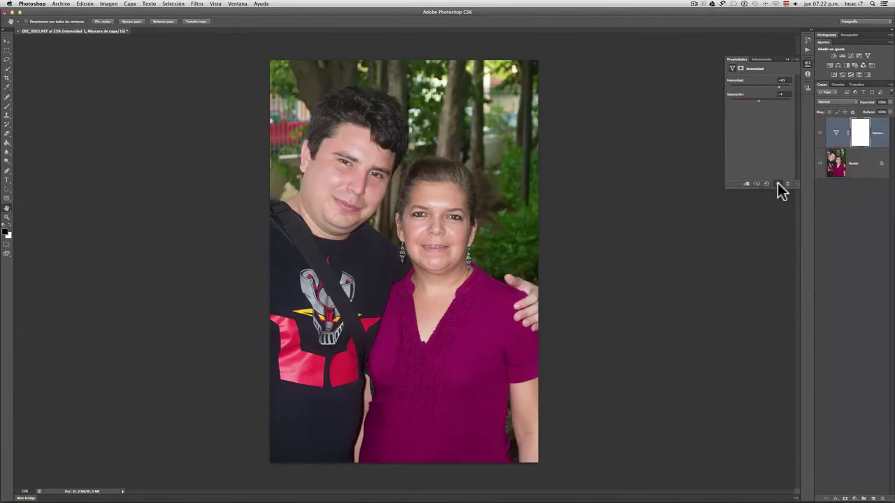
left_click(778, 185)
left_click(778, 185)
left_click(62, 4)
Step: Open DSC_0034.NEF from Bridge via Camera Raw, keeping the embedded colour profile
left_click(64, 25)
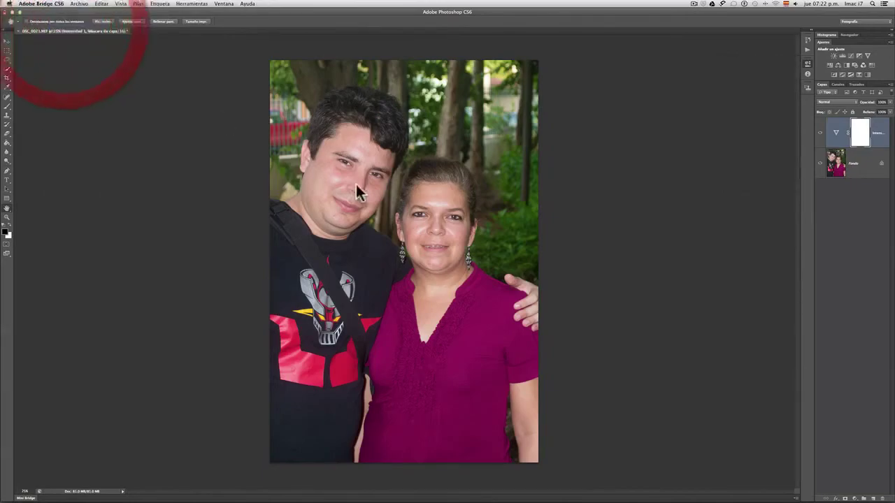
scroll(349, 246, "down", 2)
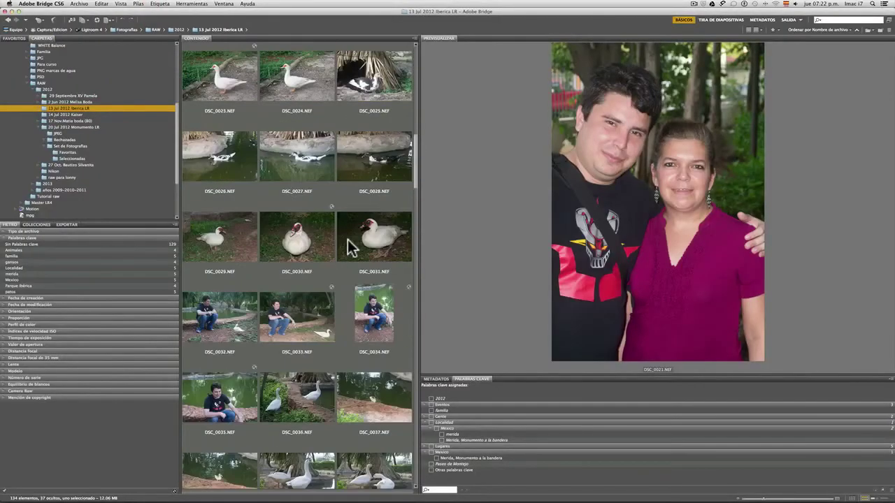
double_click(376, 311)
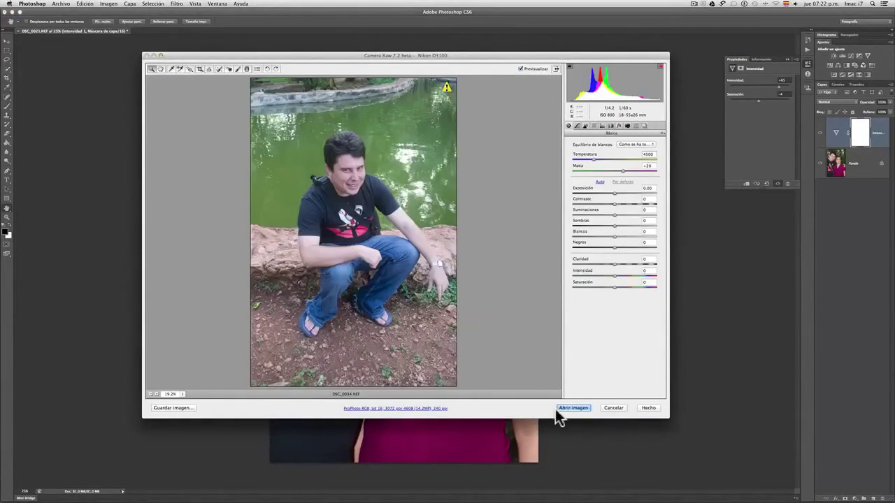
left_click(571, 408)
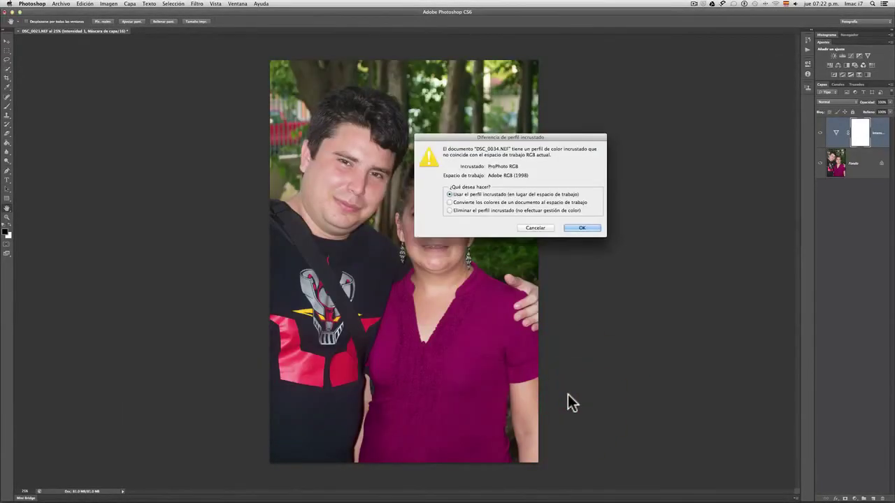
left_click(580, 228)
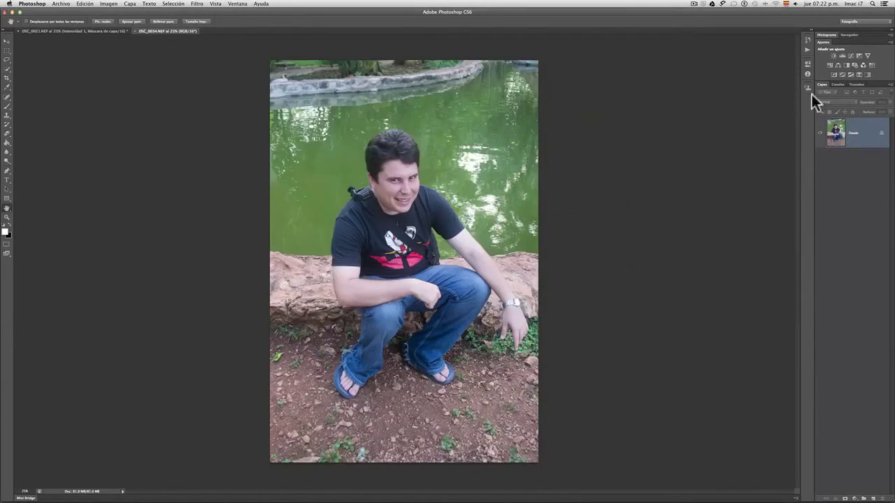
Step: Add a Vibrance layer with vibrance at +73 and saturation just below zero
left_click(867, 55)
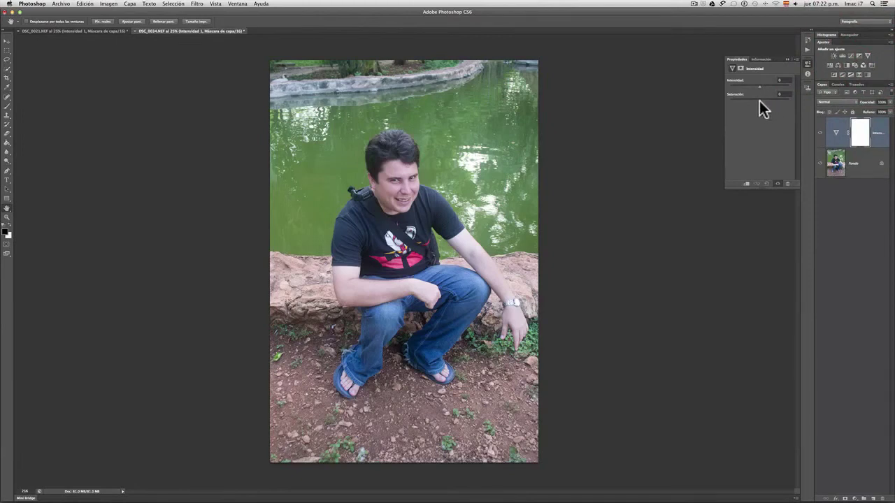
left_click_drag(759, 99, 792, 102)
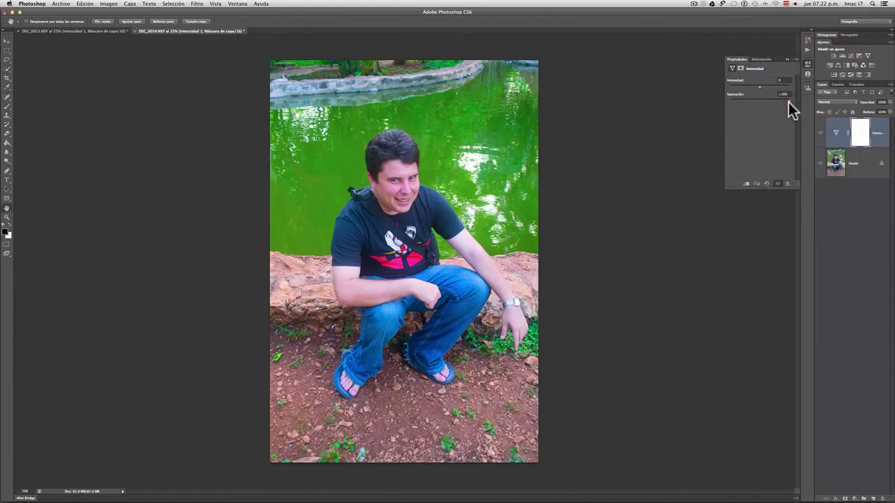
left_click_drag(789, 99, 811, 90)
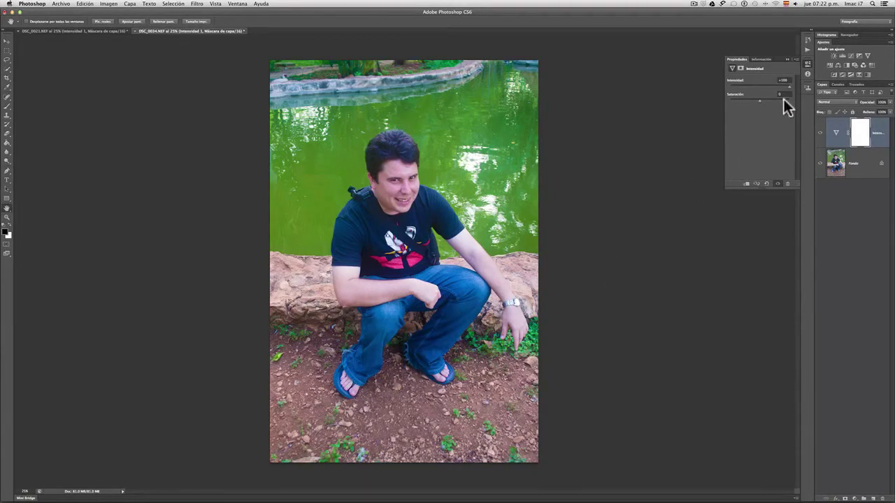
mouse_move(788, 86)
left_mouse_down()
mouse_move(769, 90)
mouse_move(783, 89)
left_mouse_up()
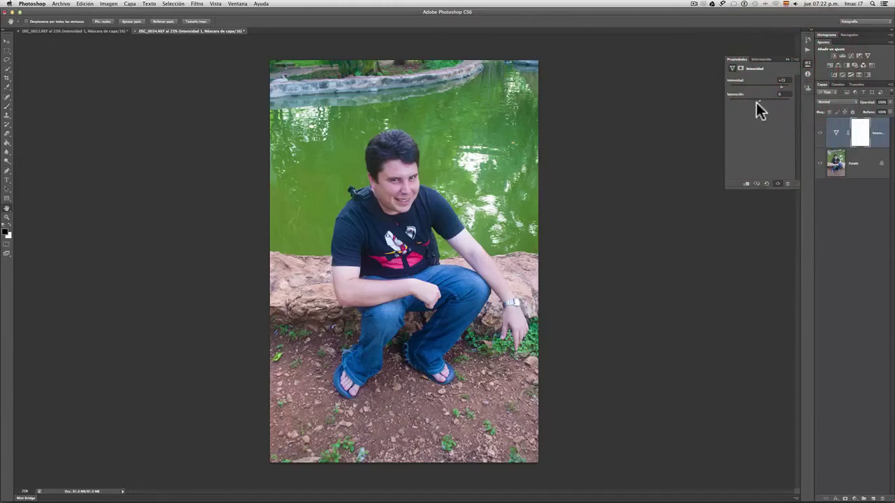
left_click_drag(759, 99, 759, 101)
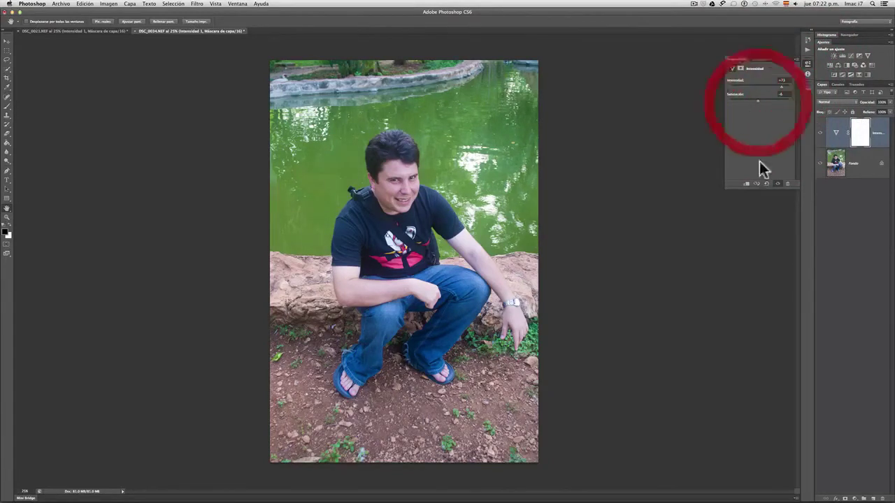
Step: Compare the adjustment on and off, lowering saturation a bit further
left_click(777, 182)
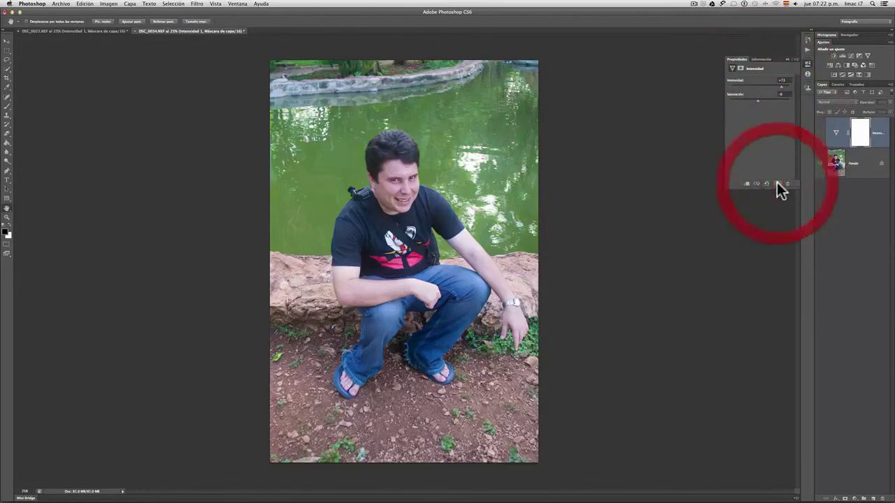
left_click(776, 182)
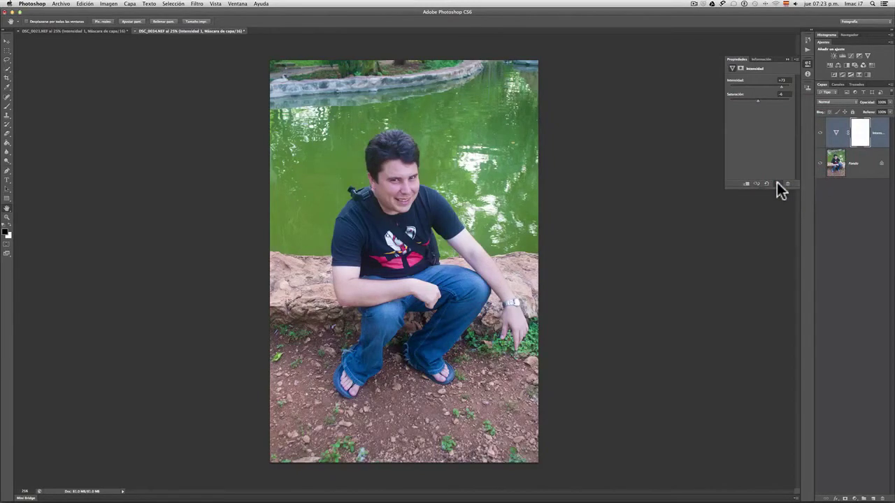
left_click(777, 182)
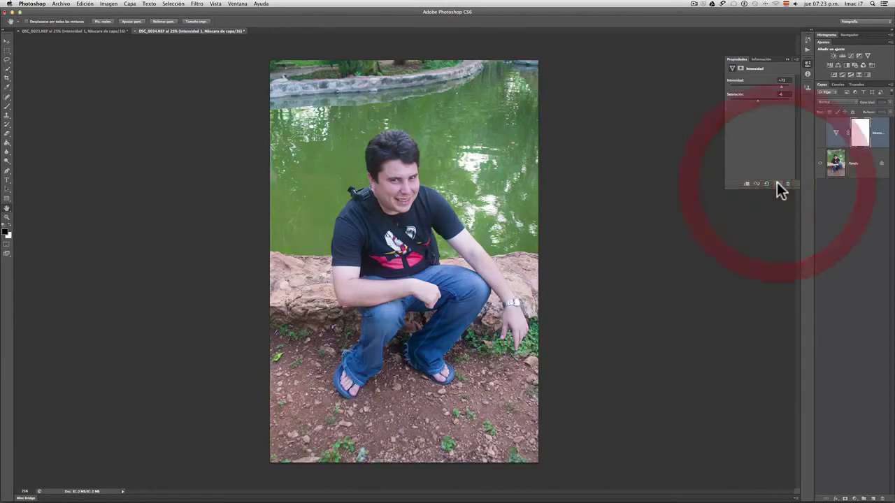
left_click(777, 182)
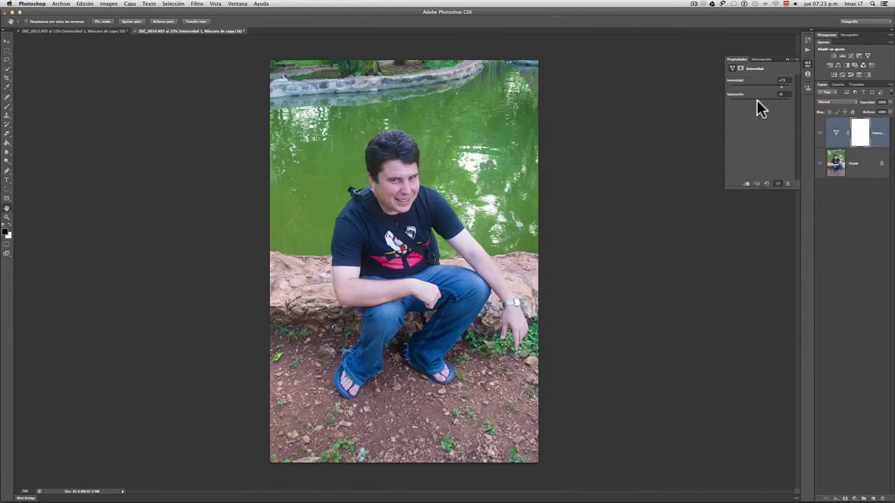
left_click_drag(756, 100, 754, 100)
left_click(777, 184)
left_click(777, 184)
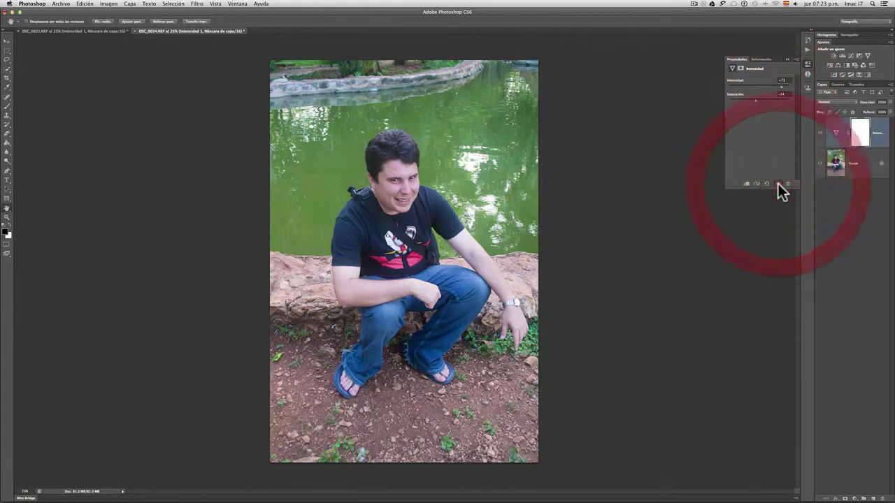
Step: Open DSC_0061.NEF from Bridge via Camera Raw and add a Vibrance adjustment layer
left_click(61, 4)
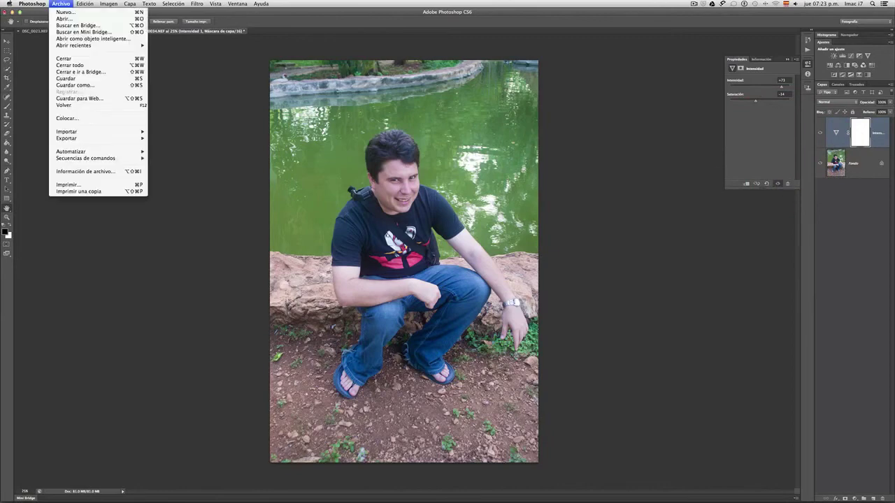
left_click(63, 25)
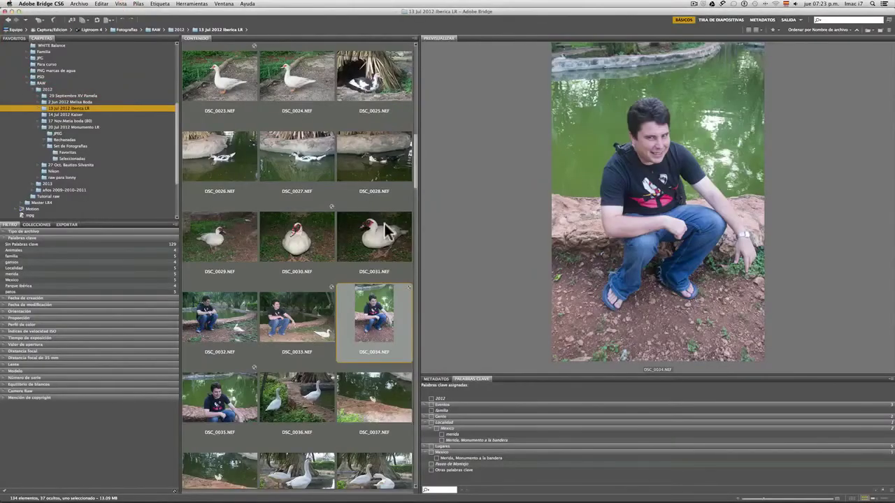
scroll(375, 229, "down", 2)
scroll(375, 229, "down", 6)
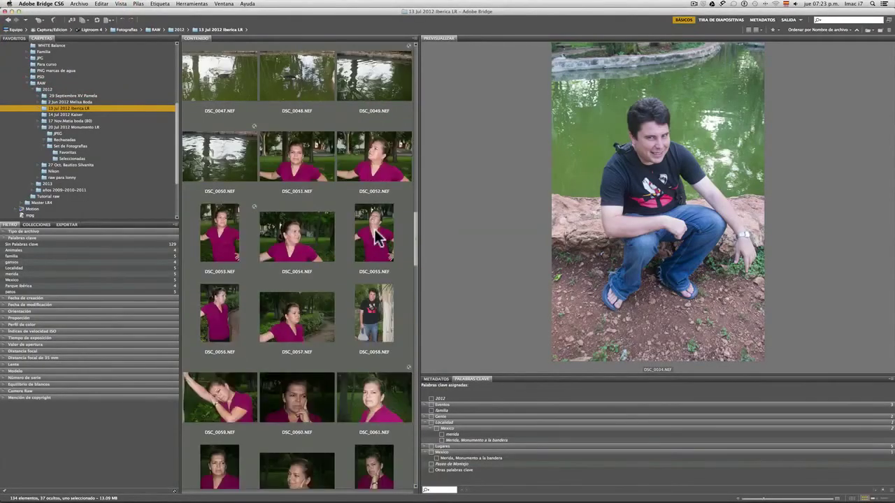
scroll(375, 236, "down", 1)
double_click(381, 309)
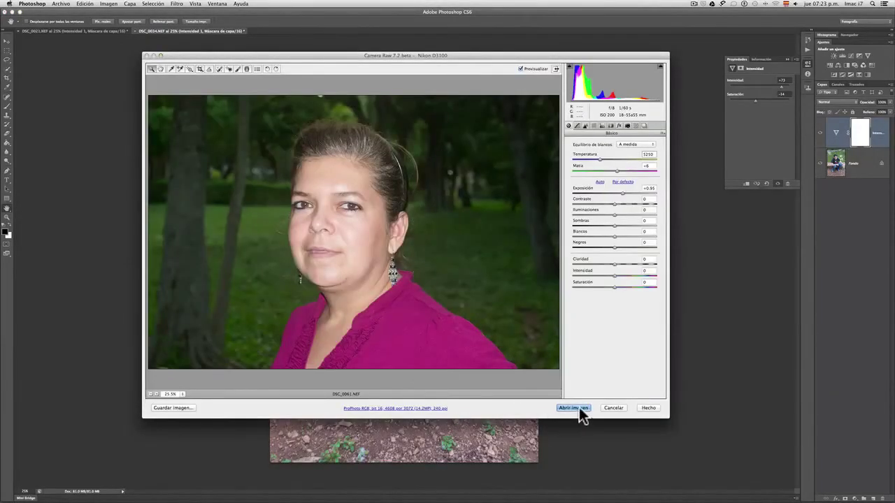
left_click(577, 408)
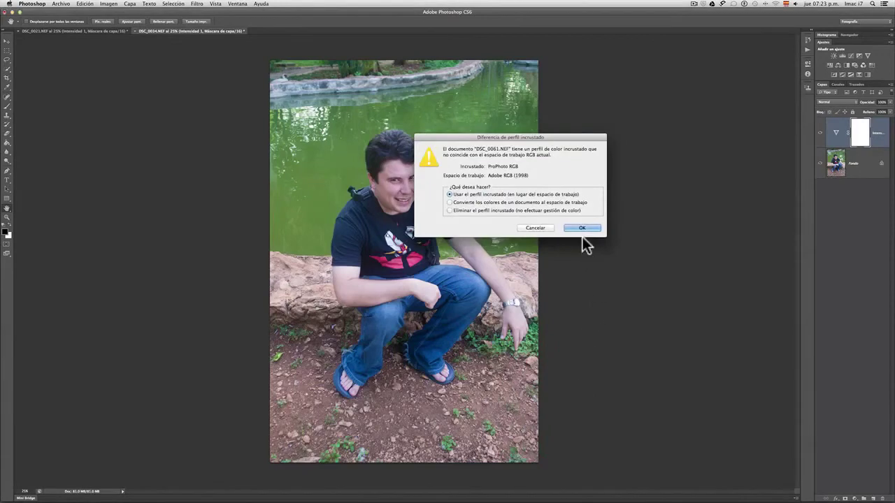
left_click(581, 228)
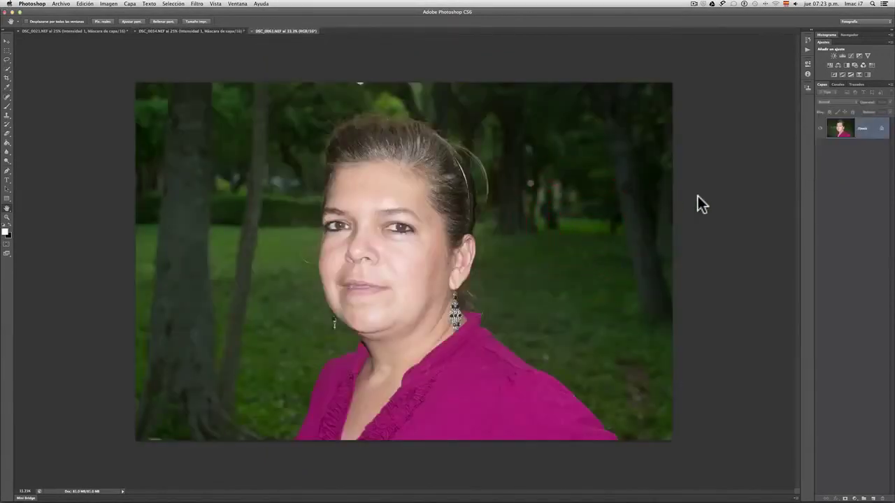
left_click(868, 55)
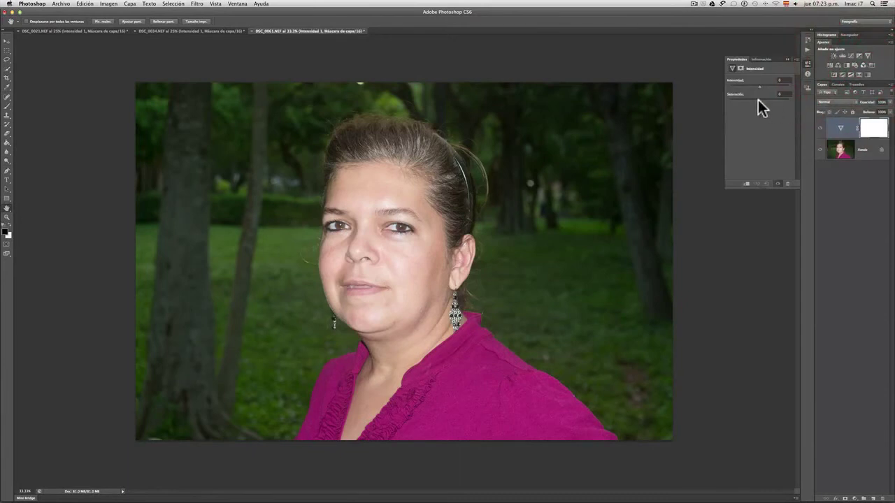
Step: Preview saturation at +100, then settle on about +42 vibrance with saturation slightly negative
left_click_drag(759, 99, 795, 106)
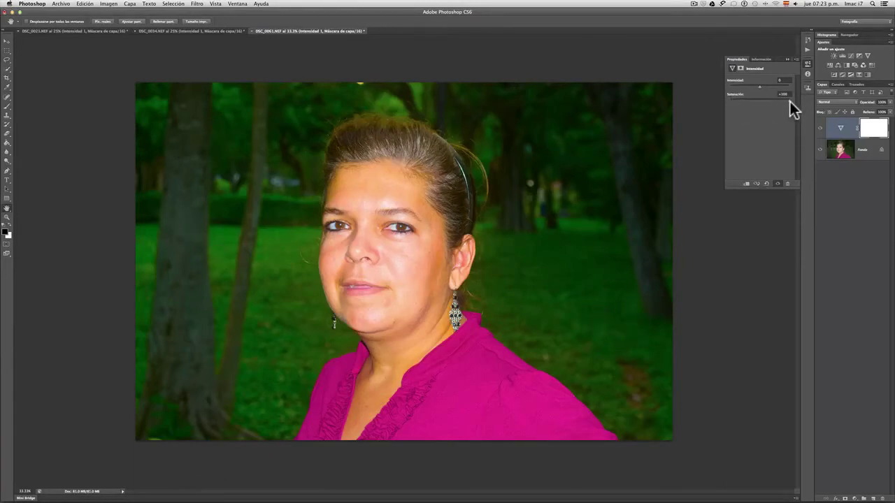
mouse_move(789, 100)
left_mouse_down()
mouse_move(758, 102)
mouse_move(759, 86)
mouse_move(790, 87)
left_mouse_up()
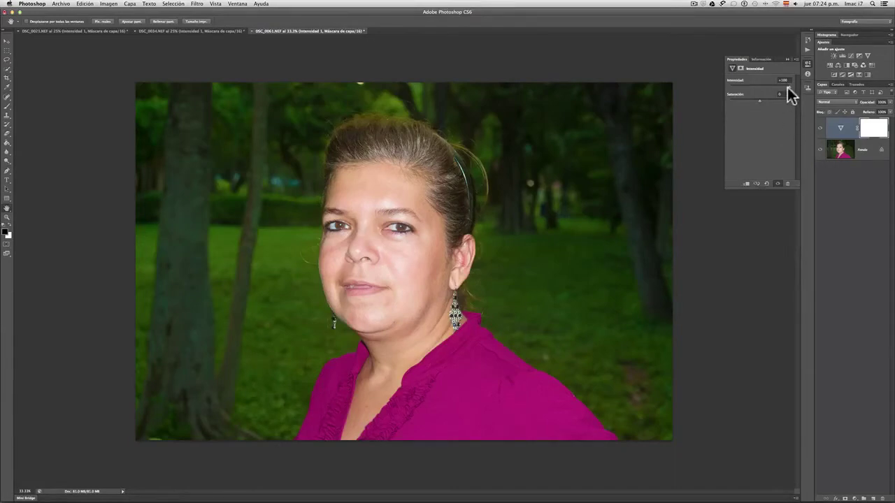
mouse_move(788, 85)
left_mouse_down()
mouse_move(768, 90)
mouse_move(780, 93)
left_mouse_up()
mouse_move(757, 108)
left_mouse_down()
mouse_move(783, 91)
mouse_move(756, 99)
left_mouse_up()
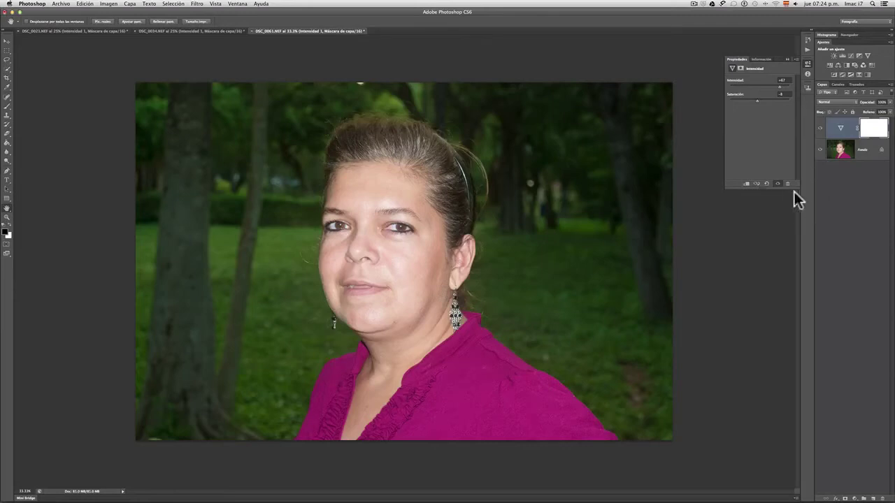
Step: Compare the portrait with and without the adjustment, then lower saturation from -5 to -19
left_click(776, 184)
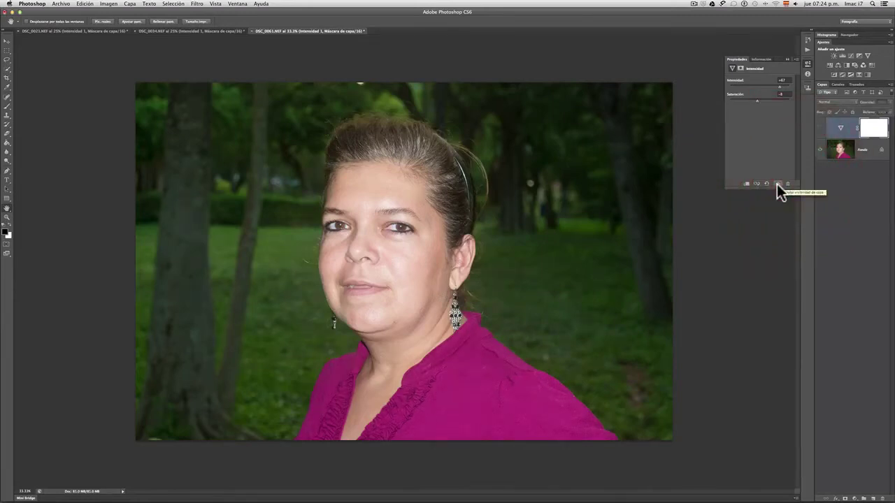
left_click(778, 185)
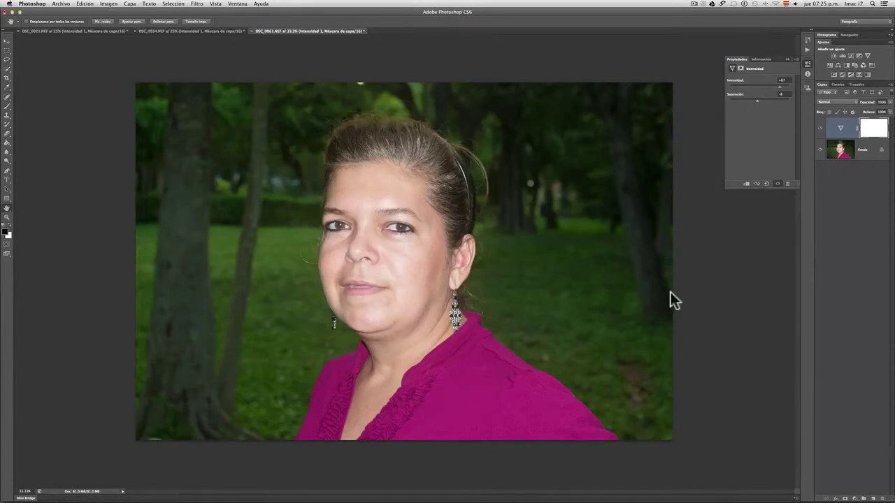
left_click(776, 182)
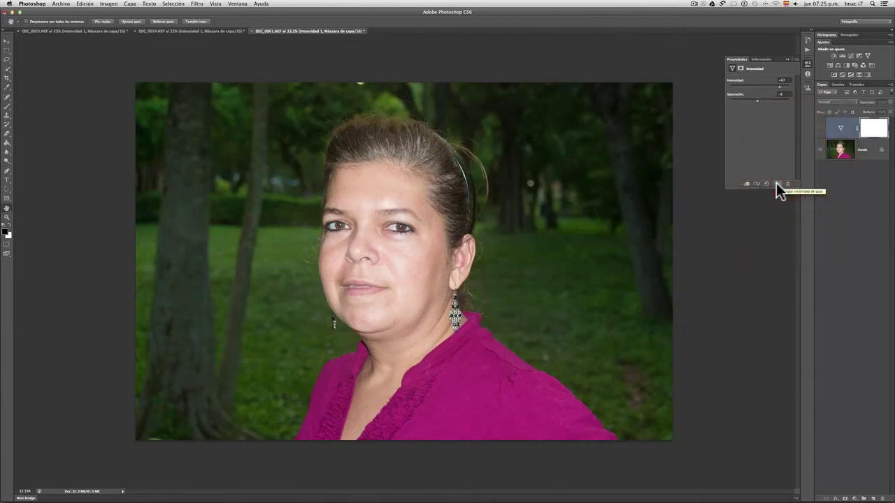
left_click(776, 182)
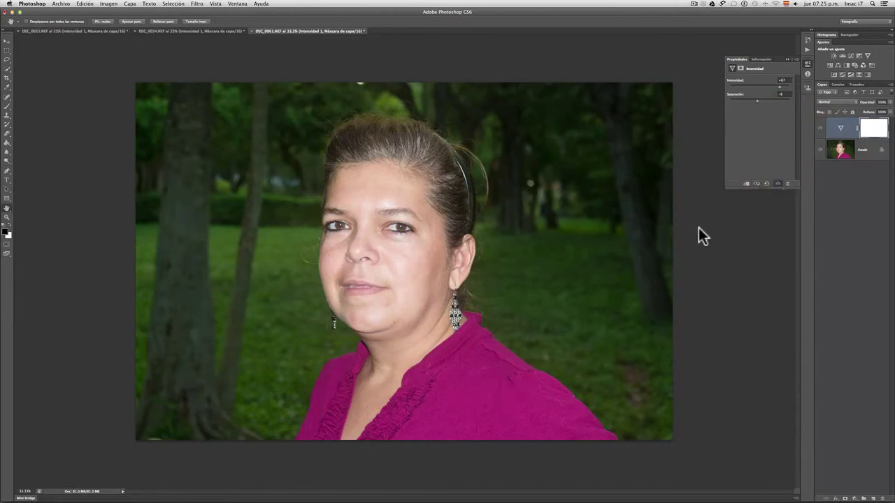
left_click_drag(782, 88, 788, 89)
left_click_drag(757, 99, 756, 100)
left_click(756, 100)
Step: Lower the vibrance amount, checking the result against the unadjusted portrait
left_click(778, 185)
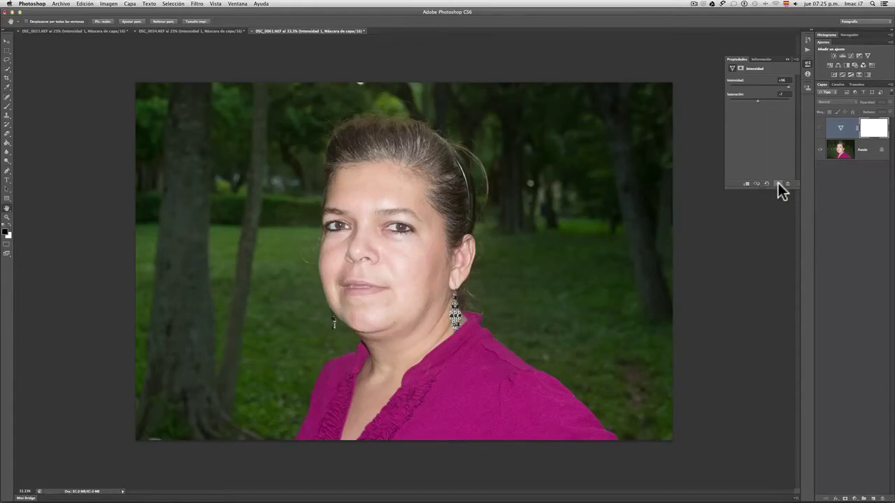
left_click(779, 184)
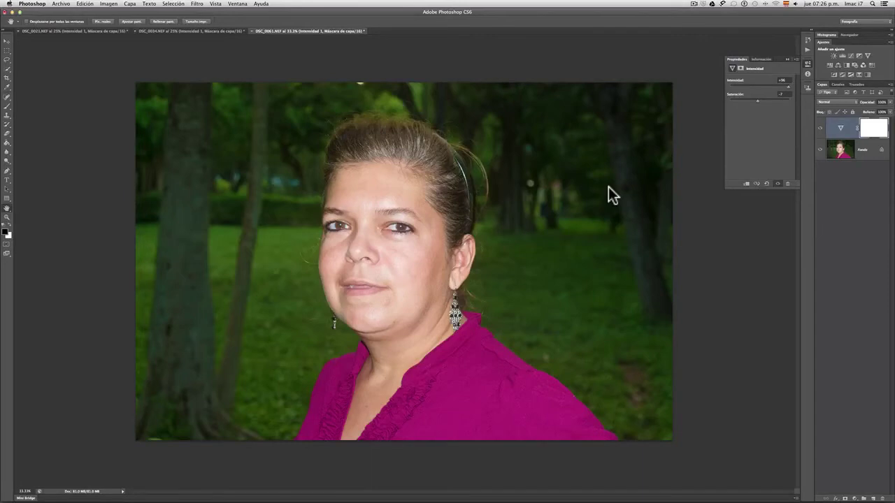
left_click(787, 87)
left_click_drag(788, 87, 756, 101)
left_click(777, 182)
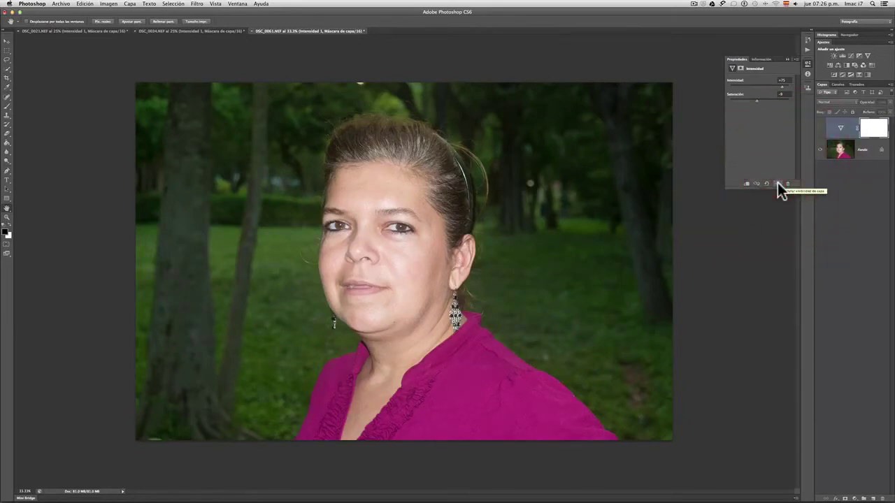
left_click(777, 182)
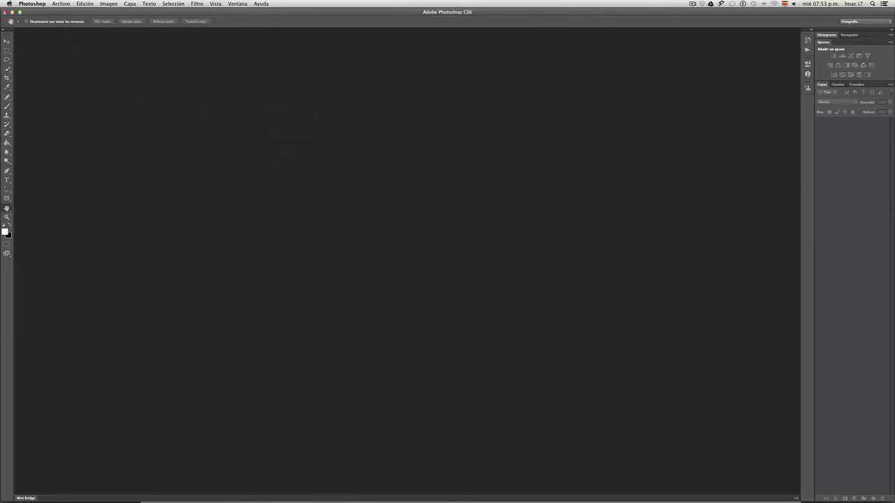
Step: Switch to Bridge, showing thumbnails DSC_0106 to DSC_0123 of the Iberica LR folder
left_click(61, 4)
left_click(73, 24)
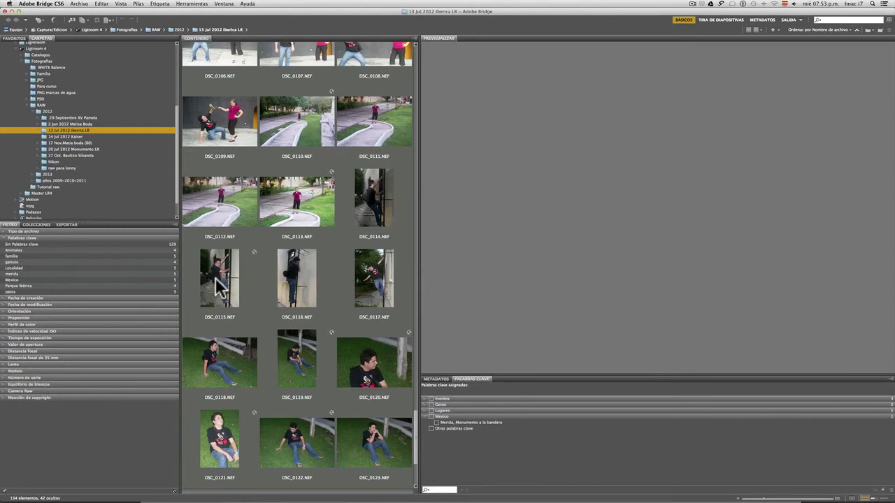
Step: Select DSC_0115 and add DSC_0070 to the selection
key("super")
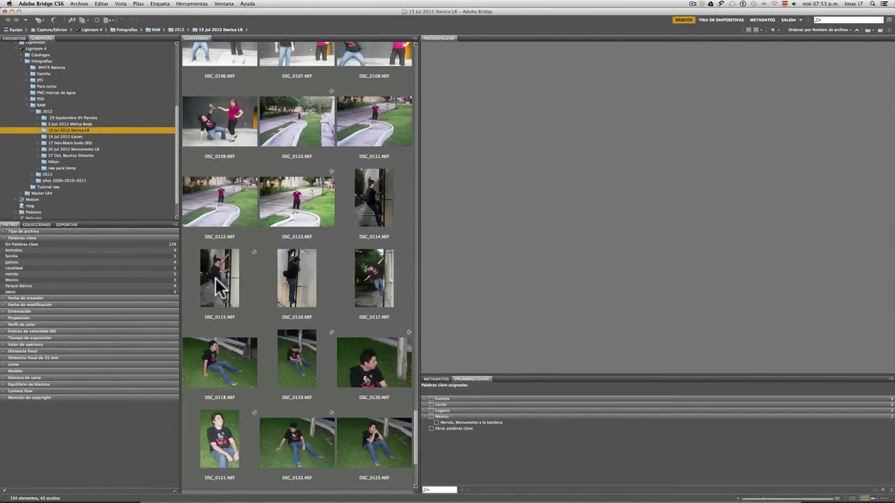
left_click(219, 285, "super")
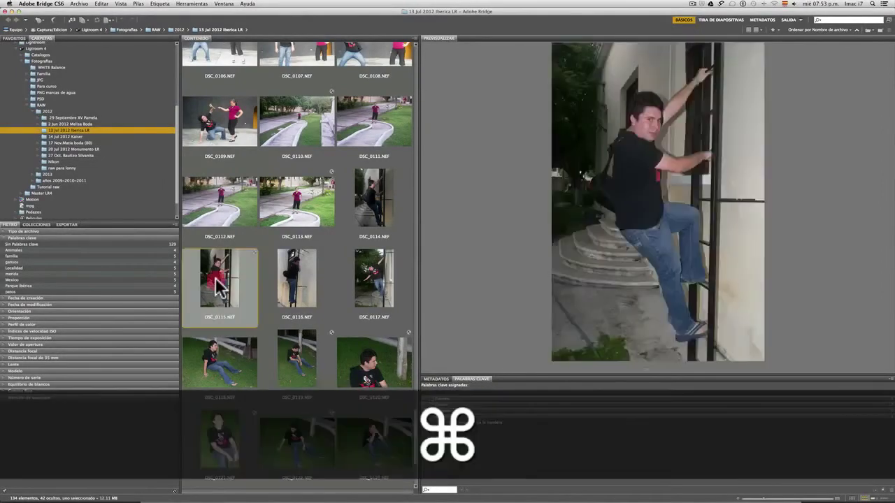
scroll(345, 355, "down", 3)
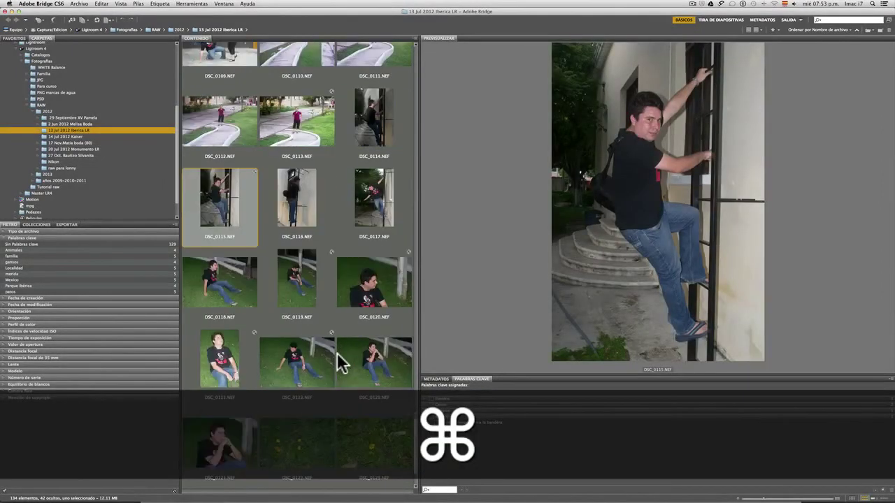
scroll(343, 362, "up", 10)
scroll(340, 363, "up", 2)
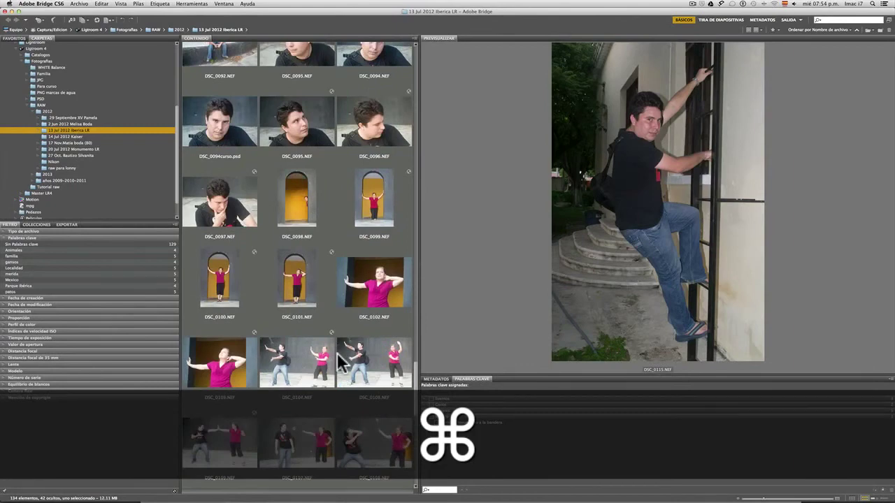
scroll(341, 362, "up", 12)
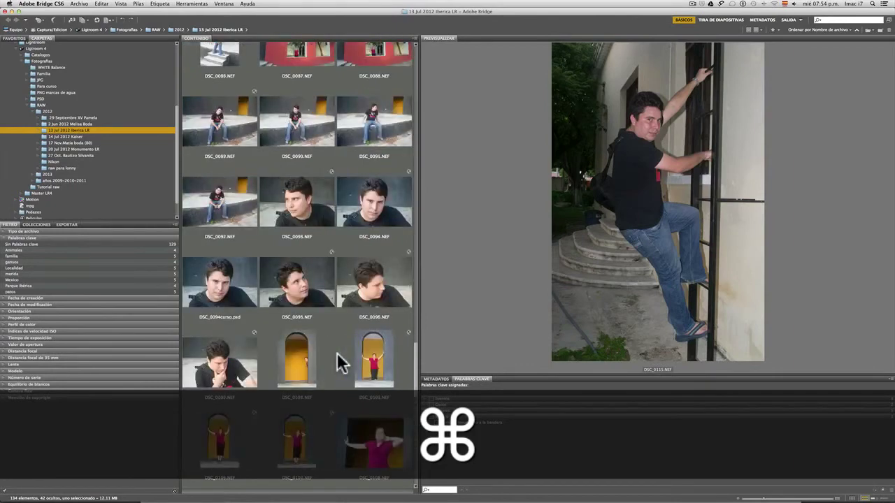
scroll(340, 362, "up", 14)
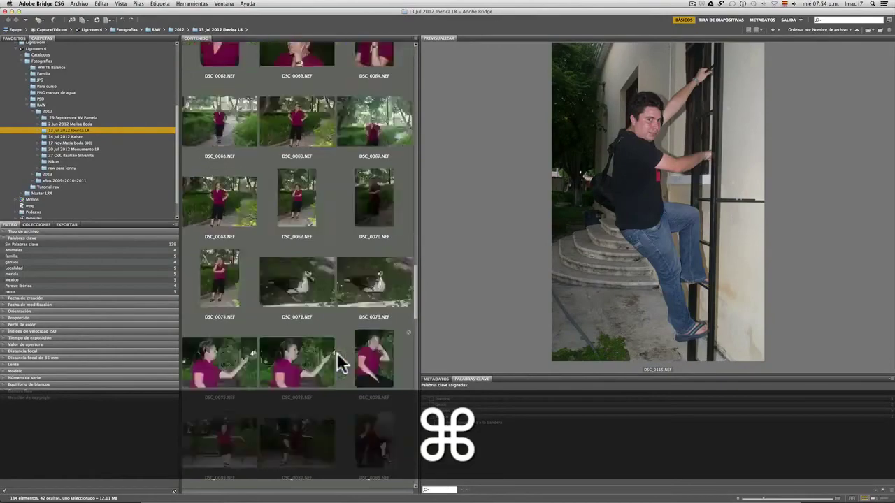
scroll(341, 362, "up", 6)
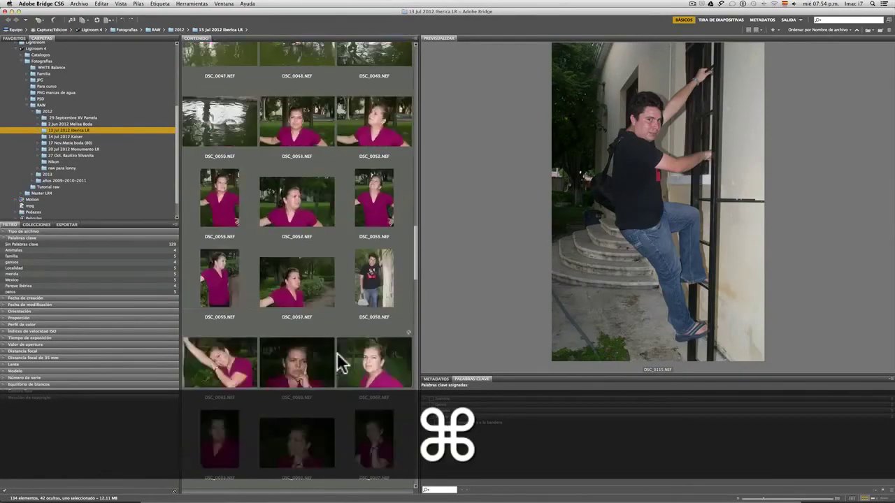
scroll(341, 362, "up", 20)
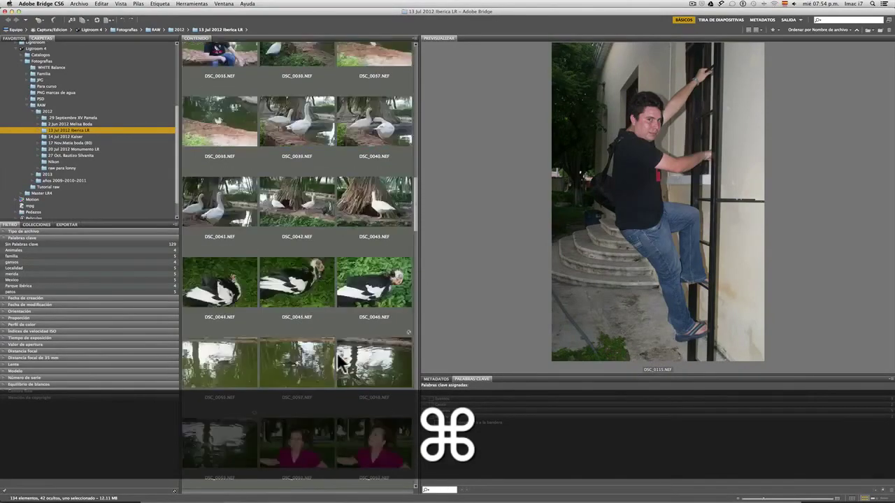
scroll(340, 362, "up", 8)
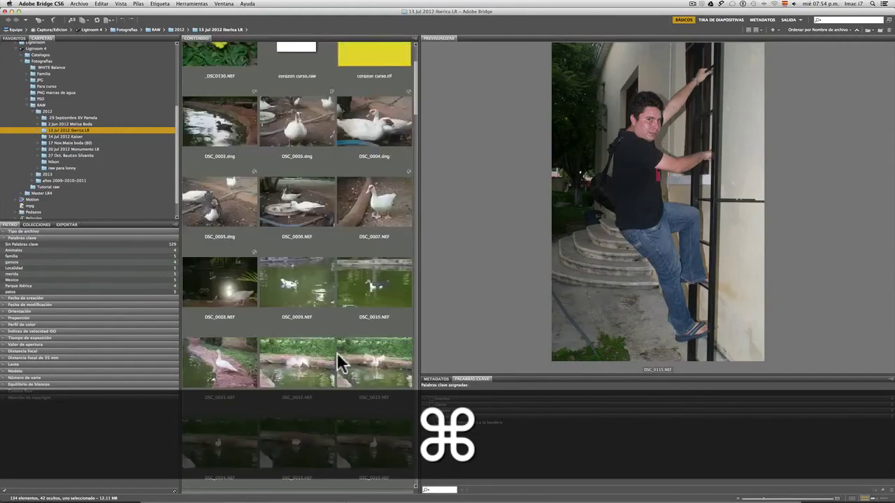
scroll(340, 362, "down", 10)
scroll(341, 362, "down", 8)
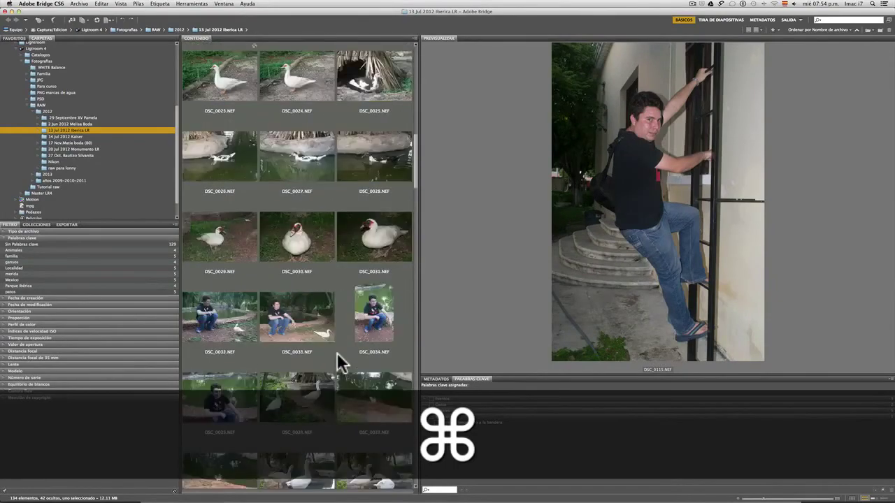
scroll(340, 362, "down", 14)
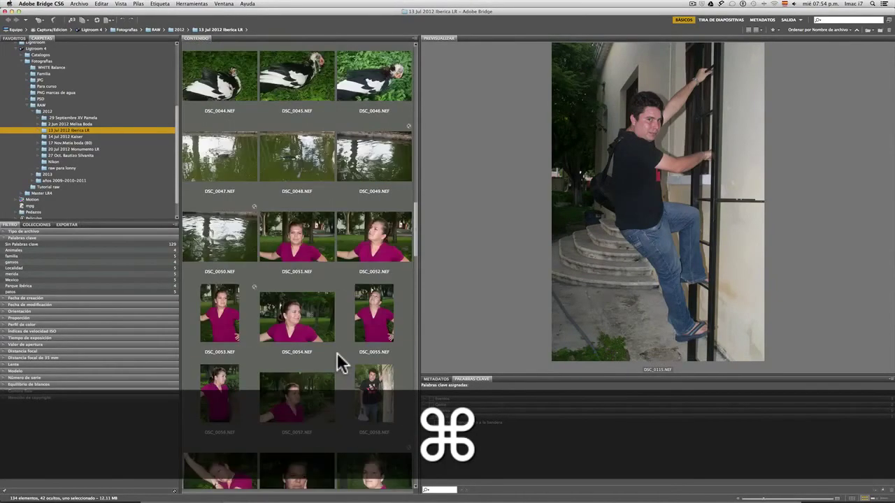
scroll(340, 362, "down", 4)
scroll(341, 362, "down", 3)
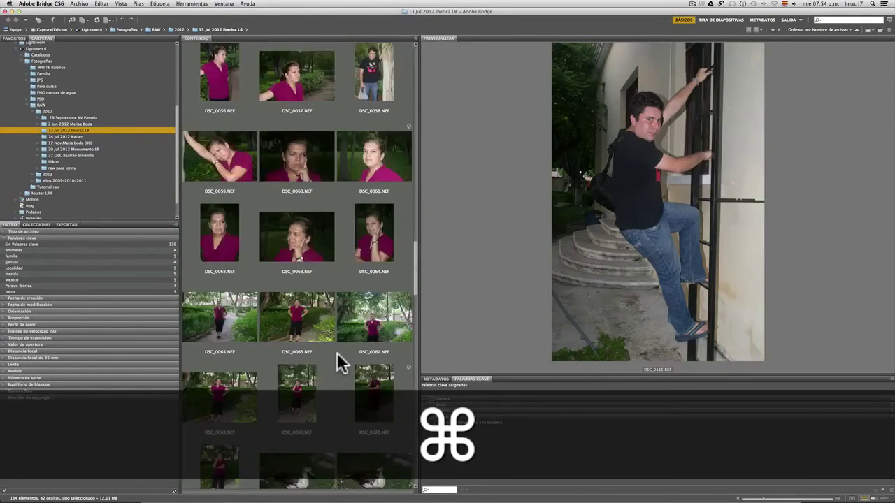
left_click(383, 419, "super")
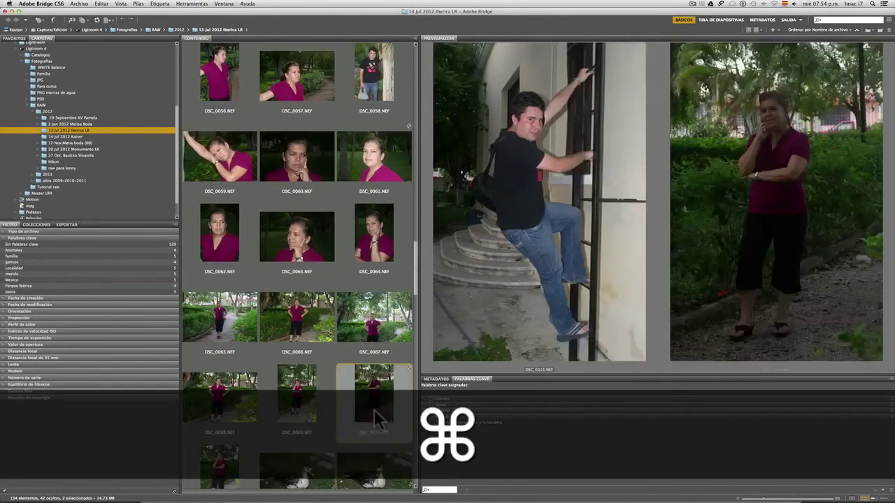
Step: Add DSC_0122 to the selected photos as well
scroll(300, 381, "down", 7)
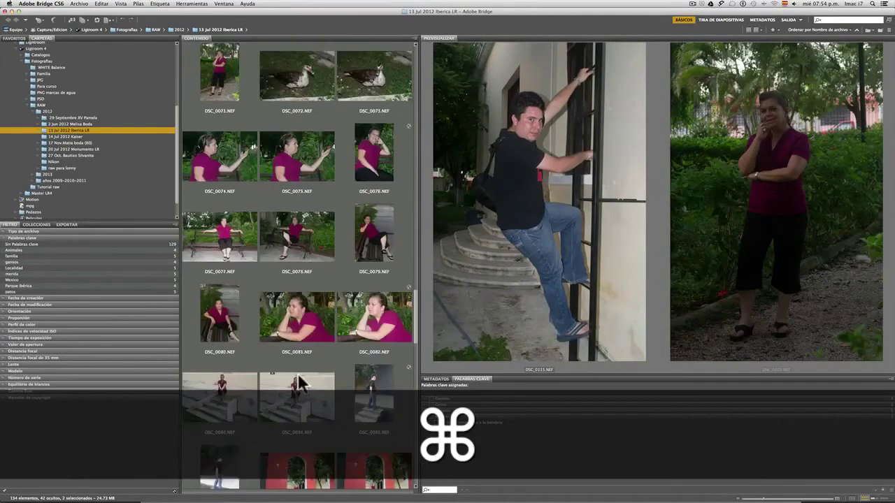
scroll(299, 381, "down", 4)
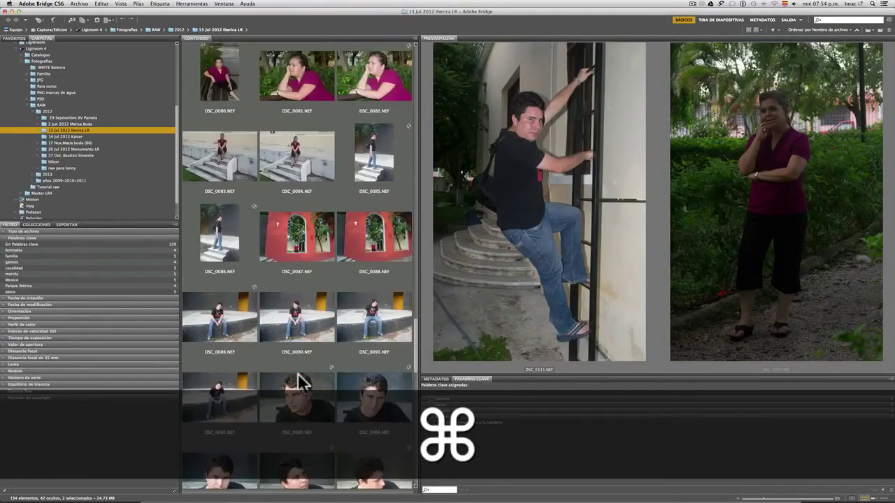
scroll(299, 381, "down", 5)
scroll(300, 381, "down", 5)
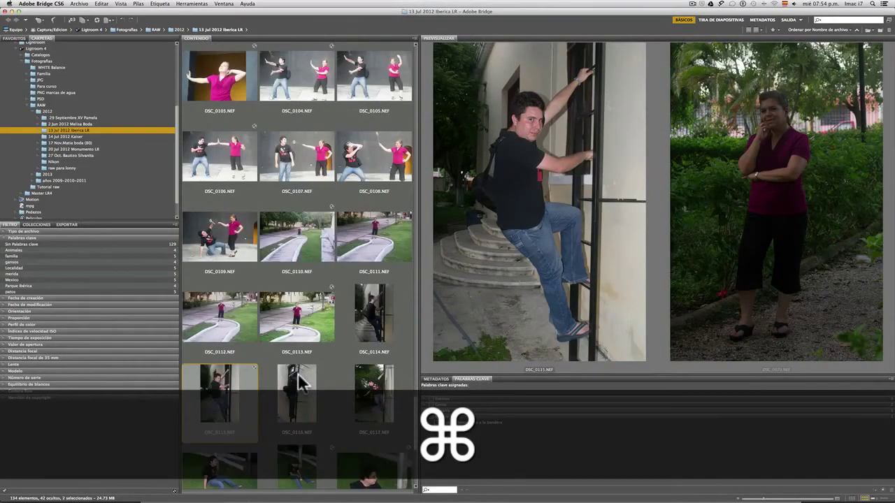
scroll(300, 381, "down", 3)
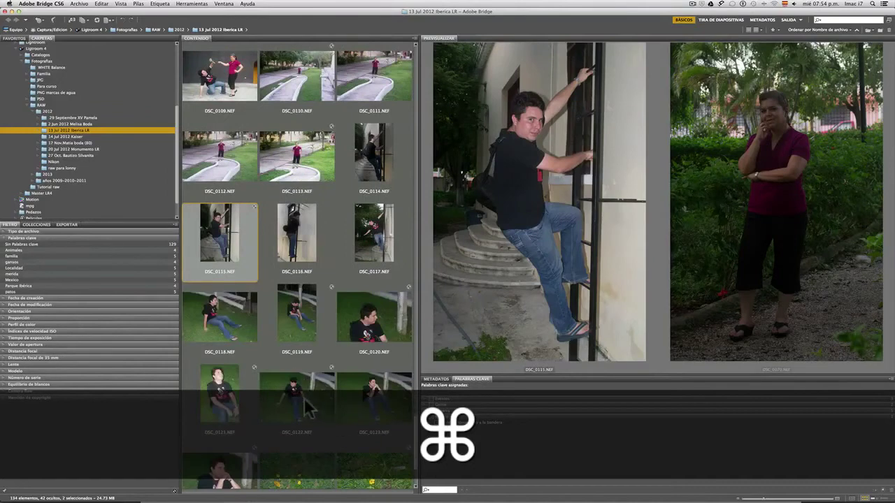
scroll(310, 411, "down", 1)
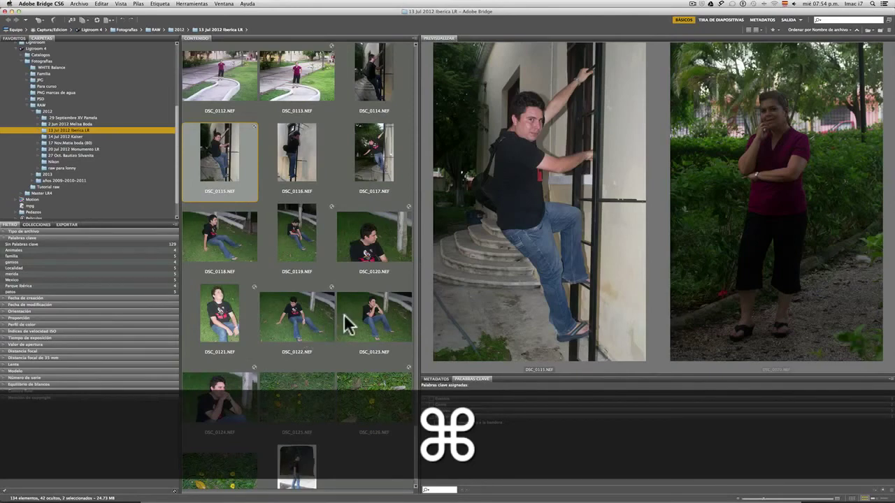
left_click(309, 323, "super")
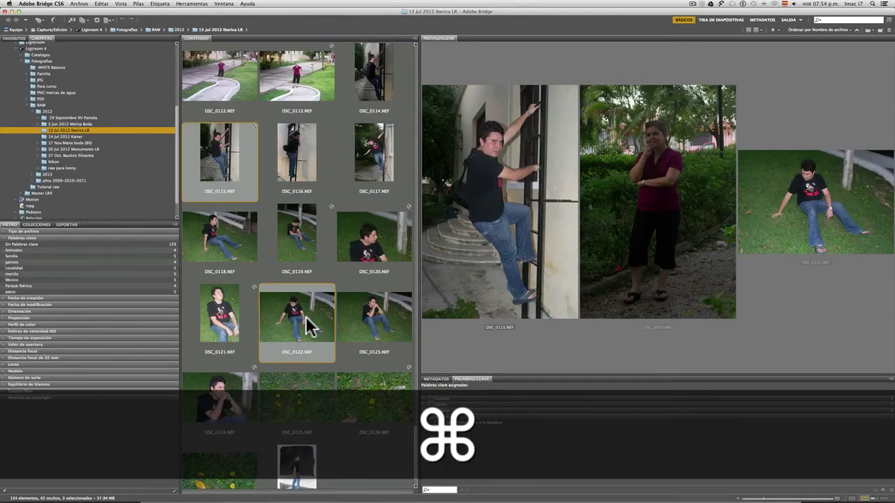
Step: Open DSC_0070, DSC_0115 and DSC_0122 with embedded profiles, then show DSC_0070
double_click(305, 316)
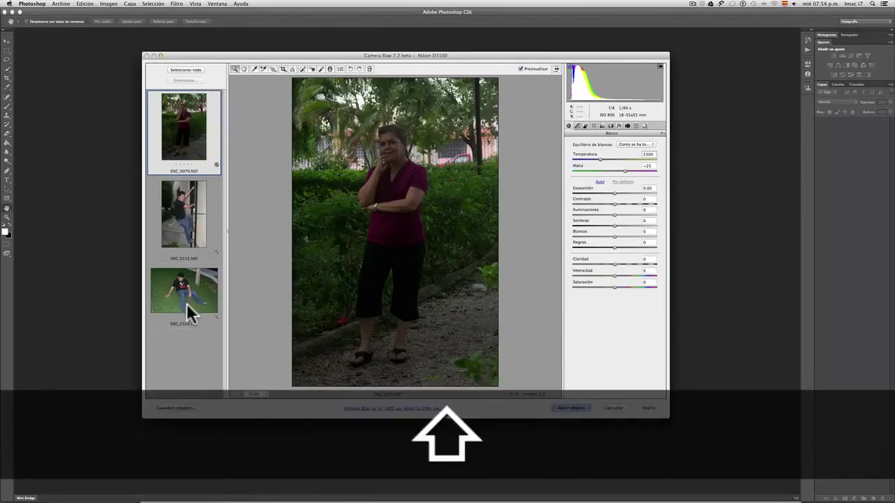
left_click(188, 300, "shift")
left_click(568, 408)
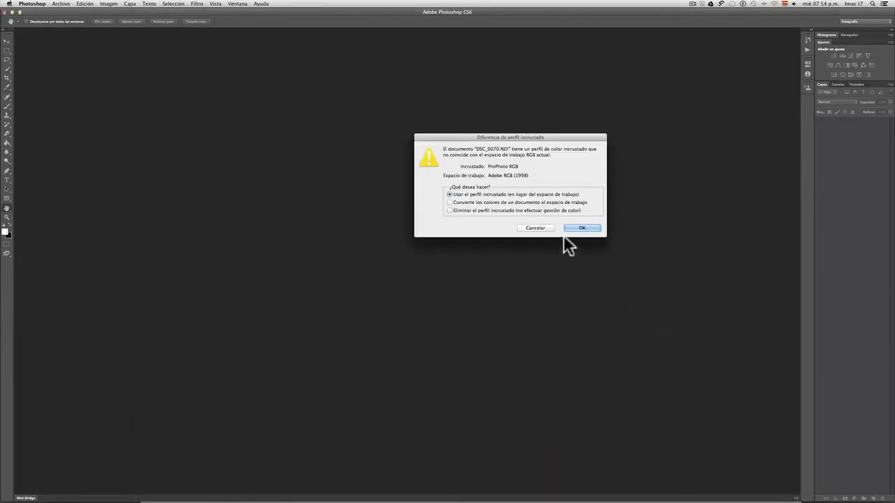
left_click(573, 227)
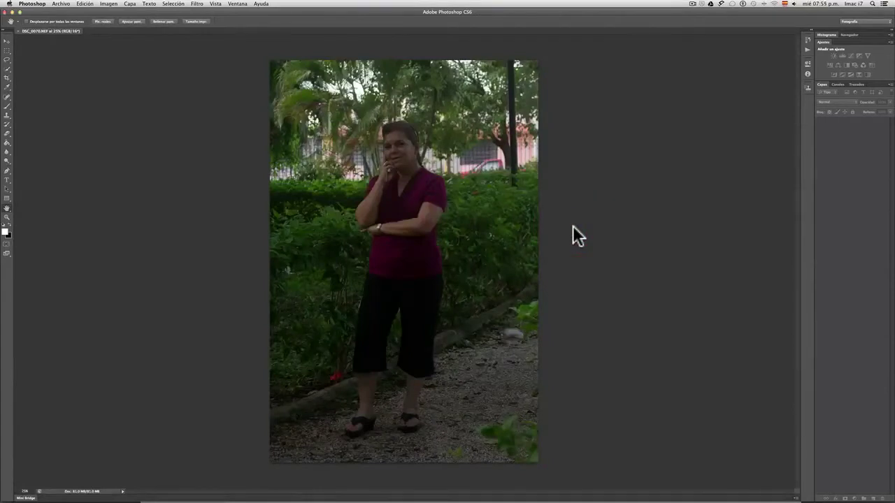
left_click(572, 225)
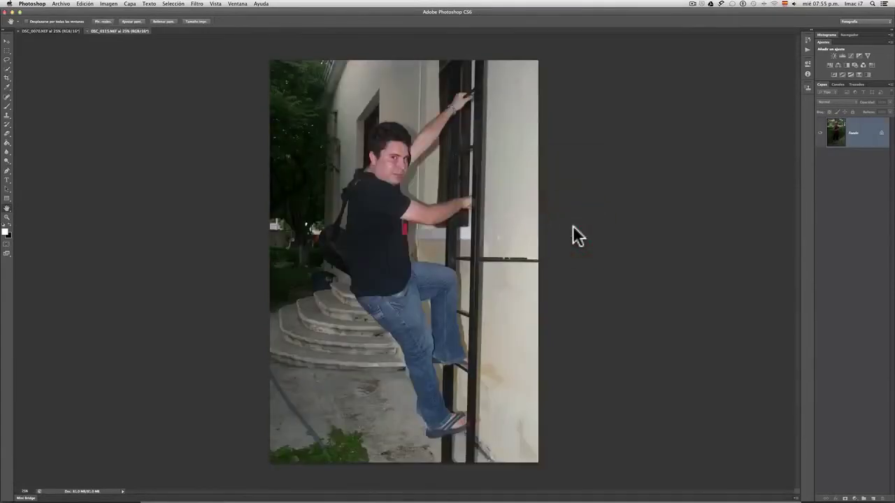
left_click(572, 231)
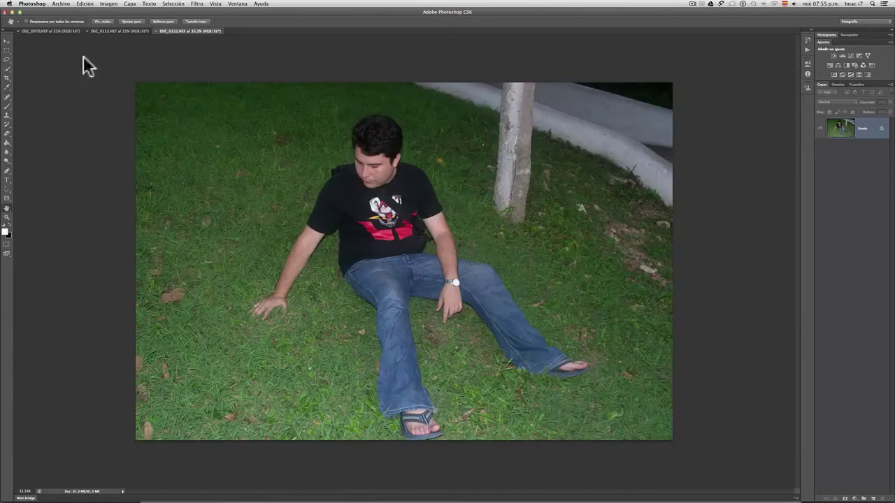
left_click(45, 30)
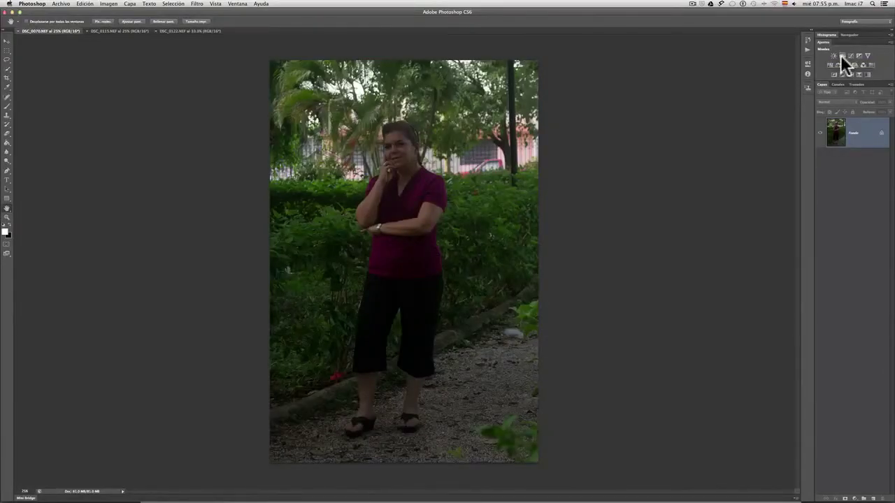
Step: Add a Levels adjustment layer over the woman's portrait and review its Levels and mask settings
left_click(841, 55)
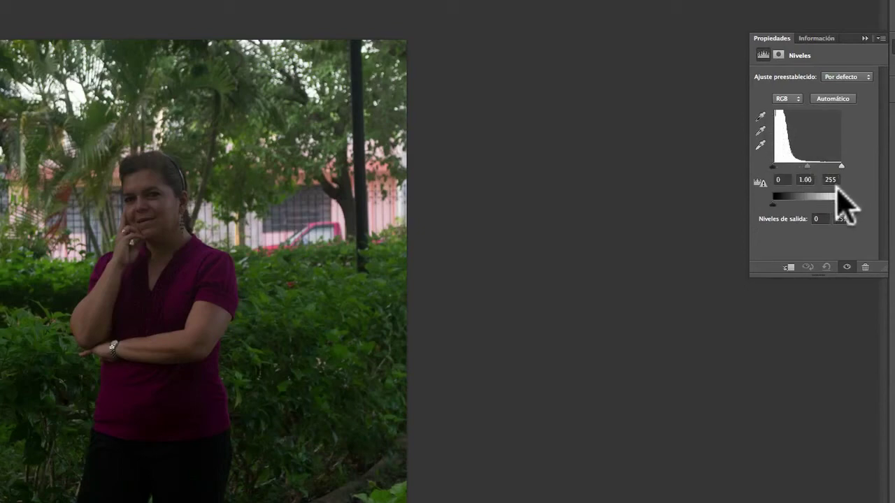
left_click(779, 56)
left_click(762, 55)
left_click_drag(772, 166, 847, 168)
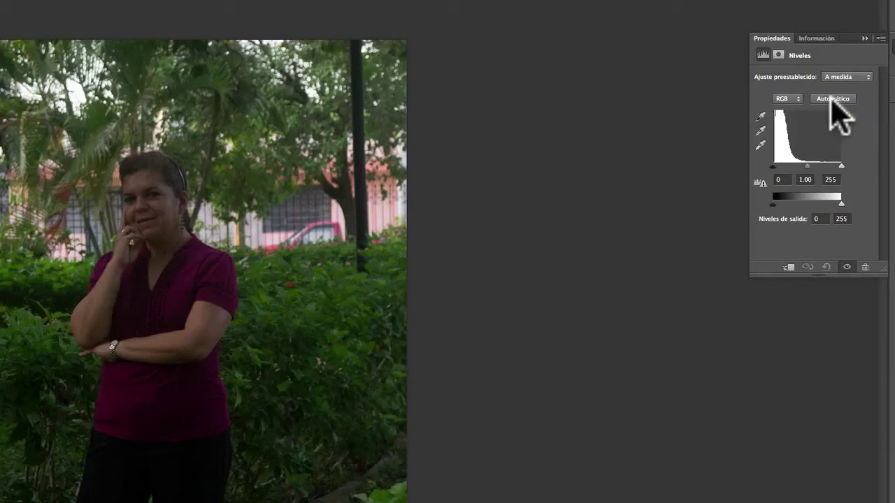
Step: Apply Auto levels and adjust the input sliders, pulling the white point to about 148
key("Tab")
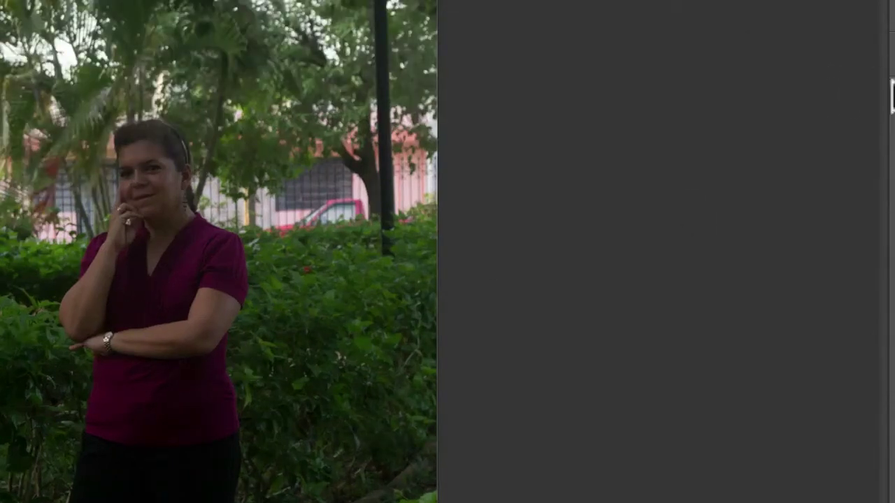
mouse_move(894, 105)
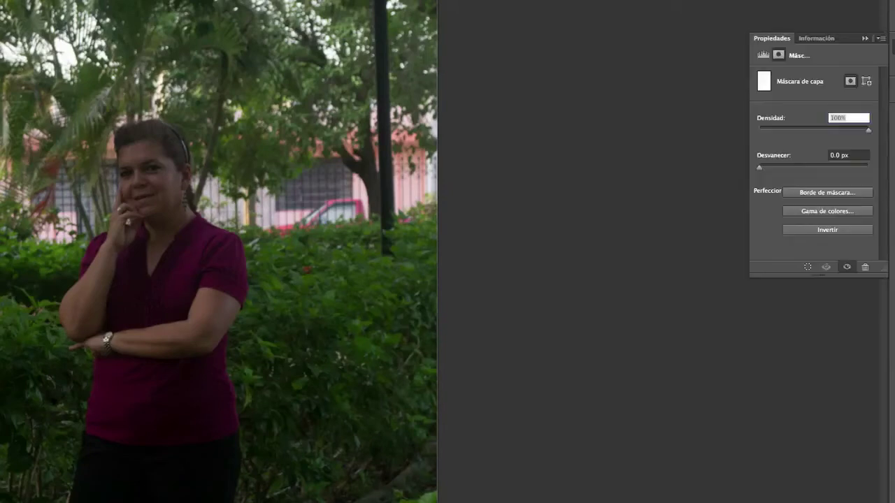
left_click(764, 54)
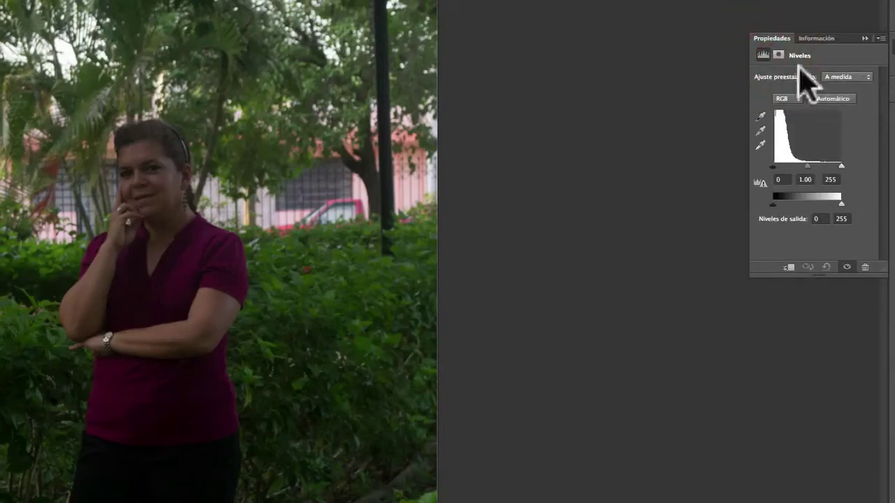
left_click(778, 55)
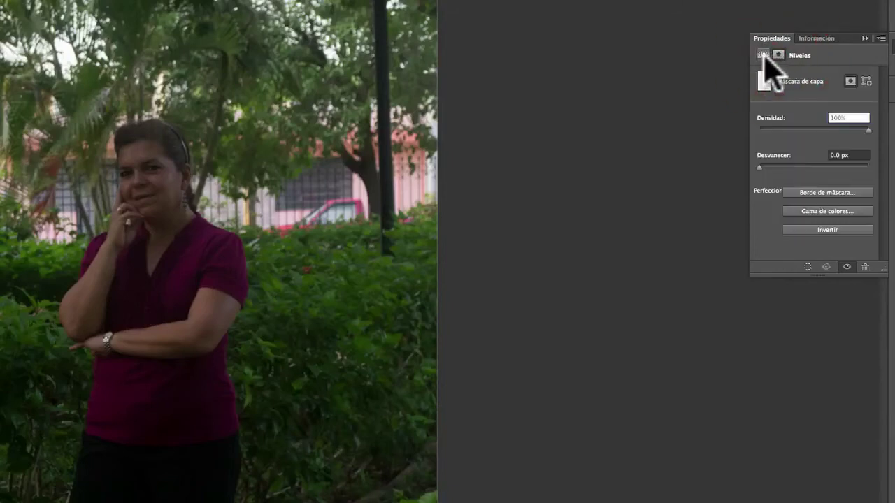
left_click(763, 55)
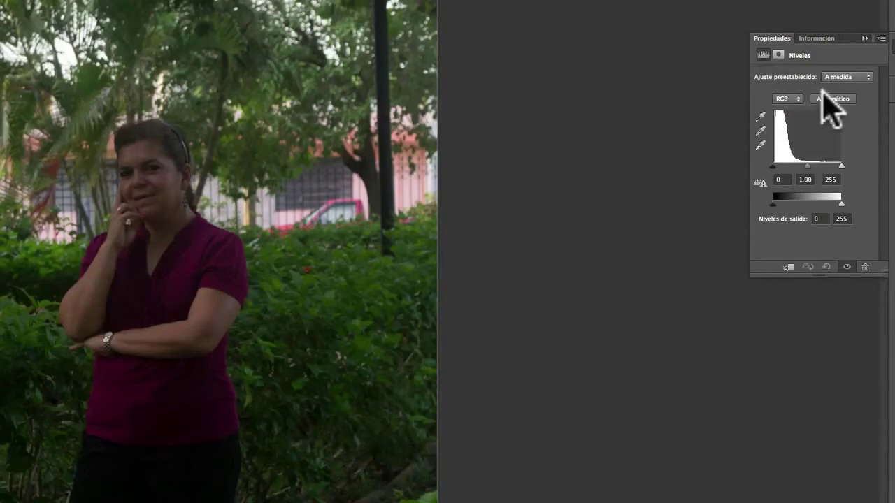
left_click(830, 99)
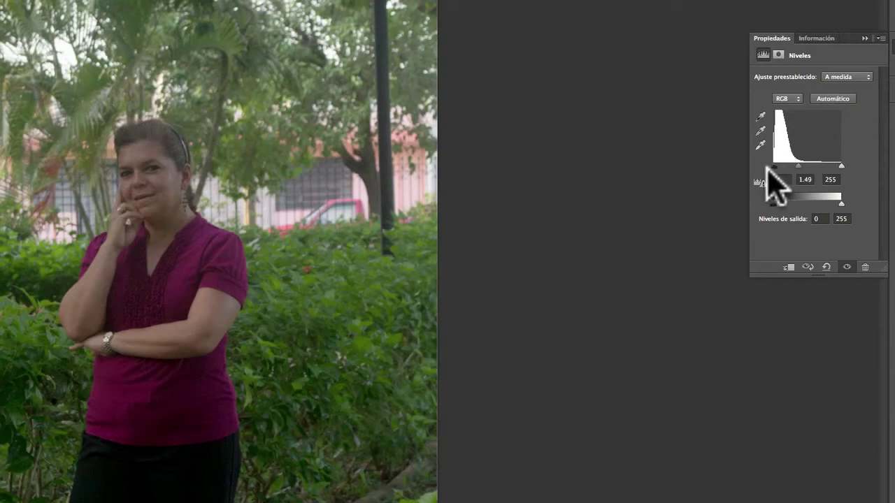
left_click_drag(772, 168, 797, 162)
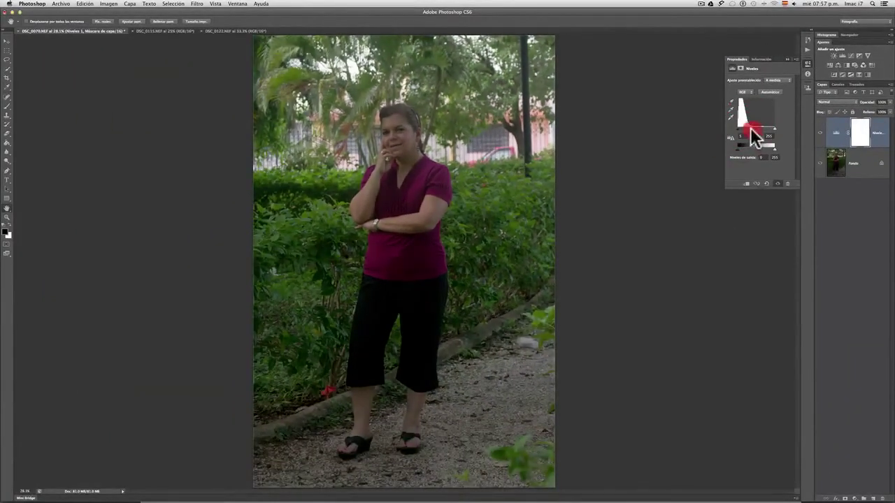
mouse_move(755, 137)
left_mouse_down()
mouse_move(774, 134)
mouse_move(735, 134)
mouse_move(744, 130)
left_mouse_up()
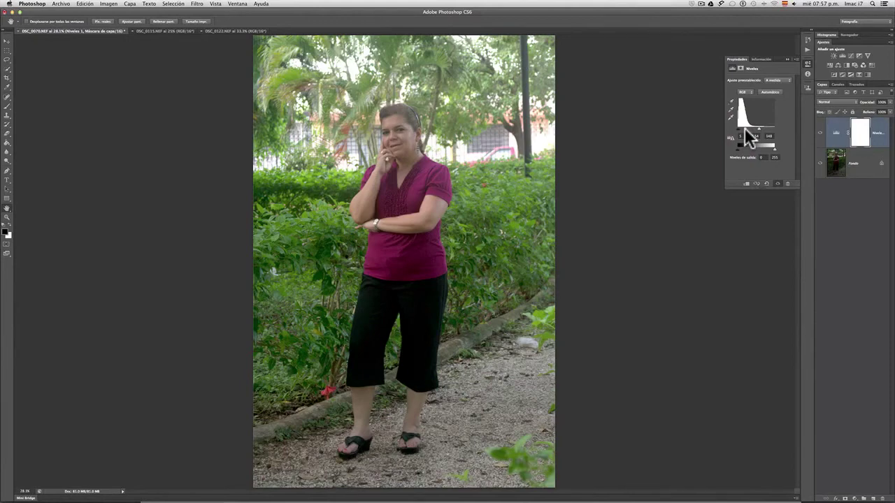
Step: Compare before and after, then nudge the portrait's Levels to 5, 1.27 and 148
left_click(776, 182)
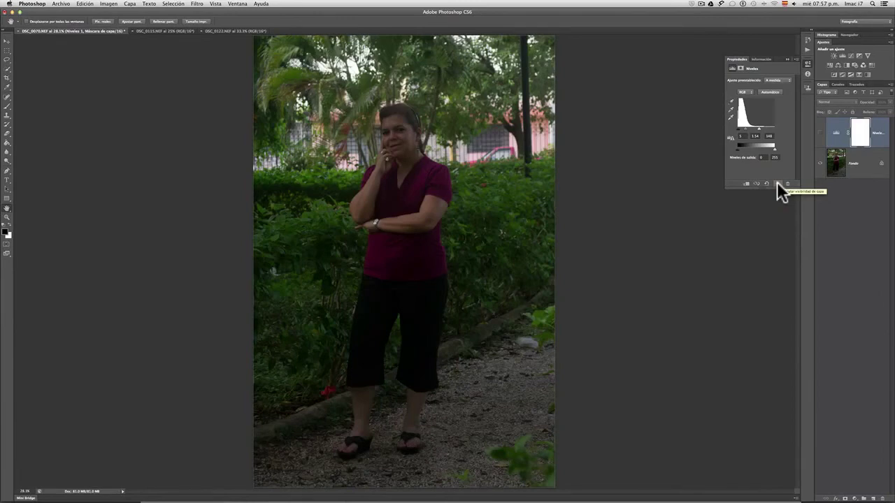
left_click(776, 182)
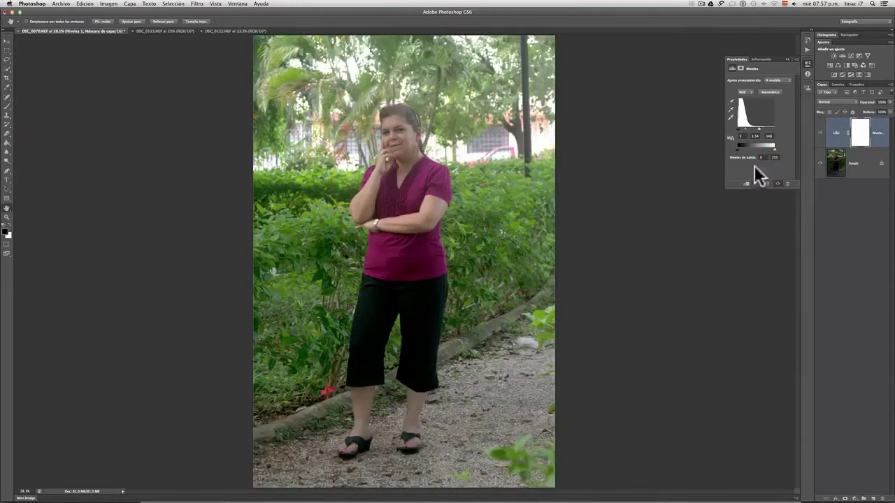
left_click_drag(746, 136, 746, 130)
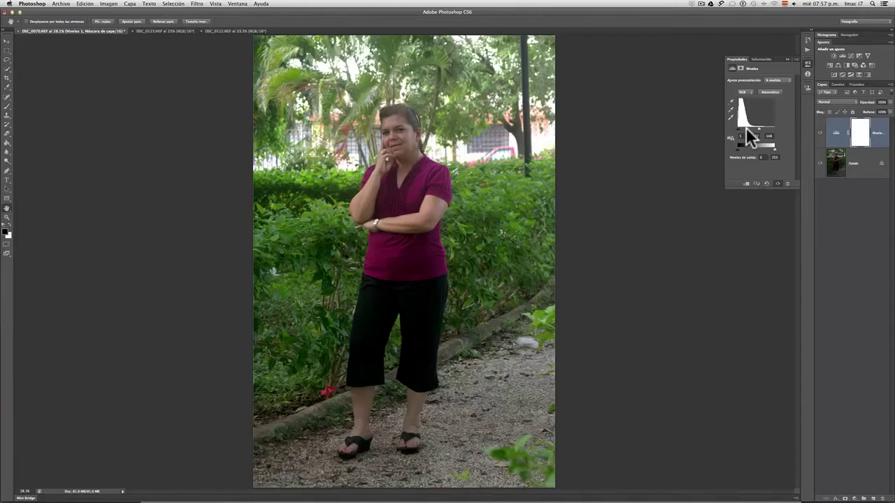
Step: Compare the result once more, collapse Properties, and bring up the DSC_0122 grass photo
left_click(778, 182)
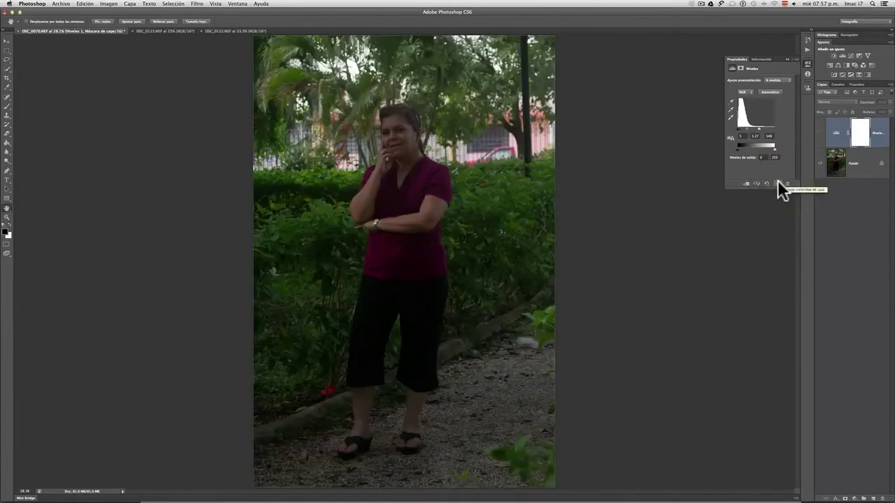
left_click(779, 182)
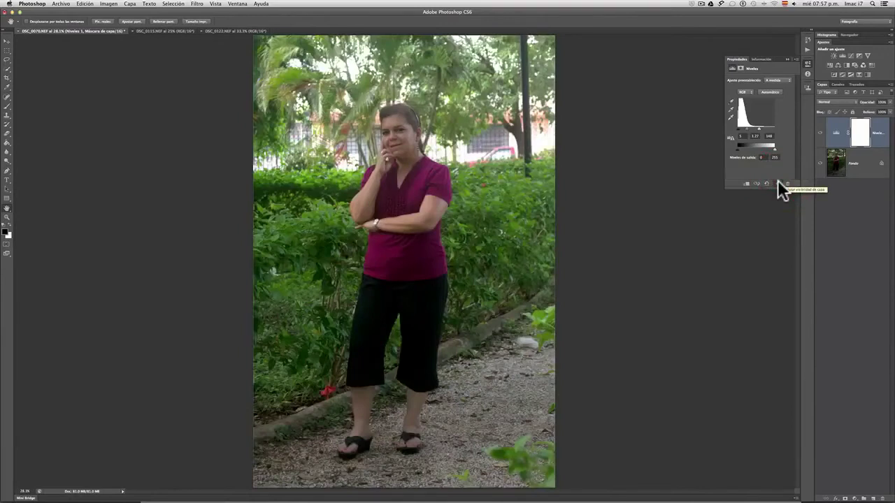
left_click(705, 221)
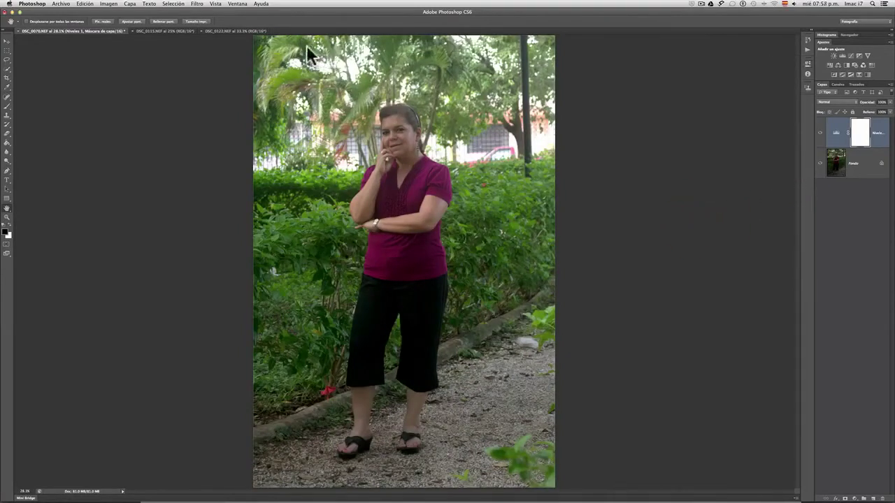
left_click(223, 30)
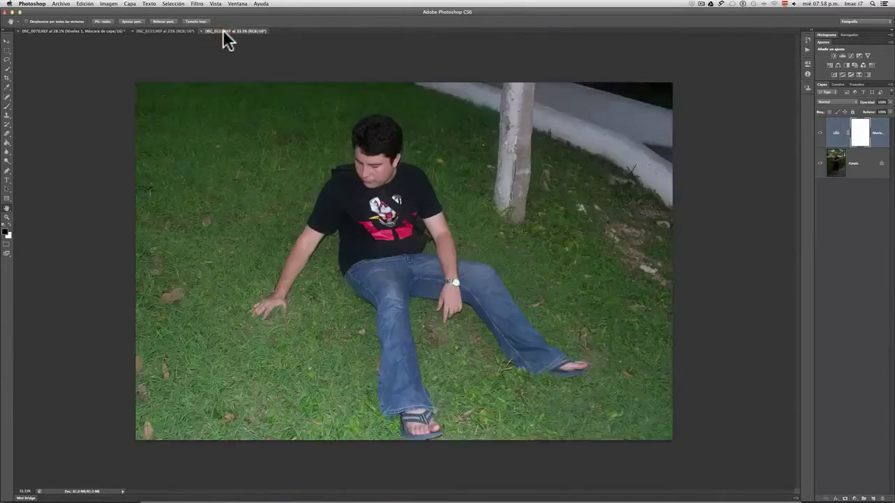
left_click(172, 32)
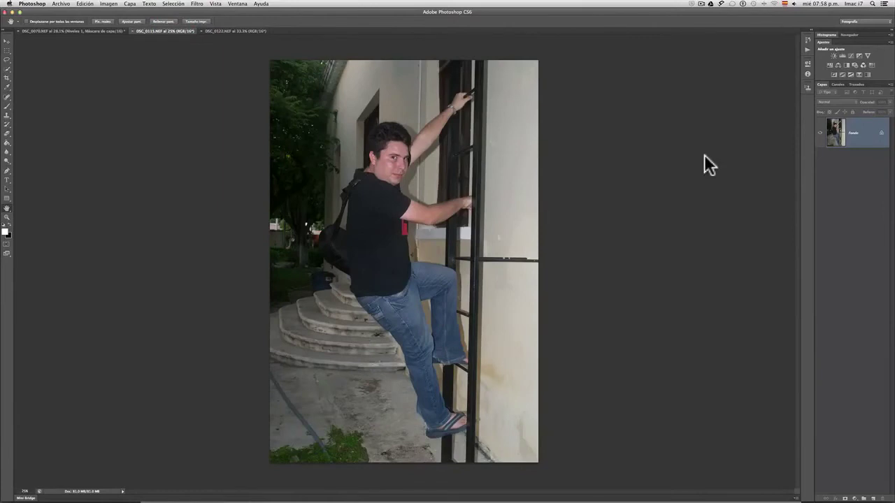
left_click(843, 55)
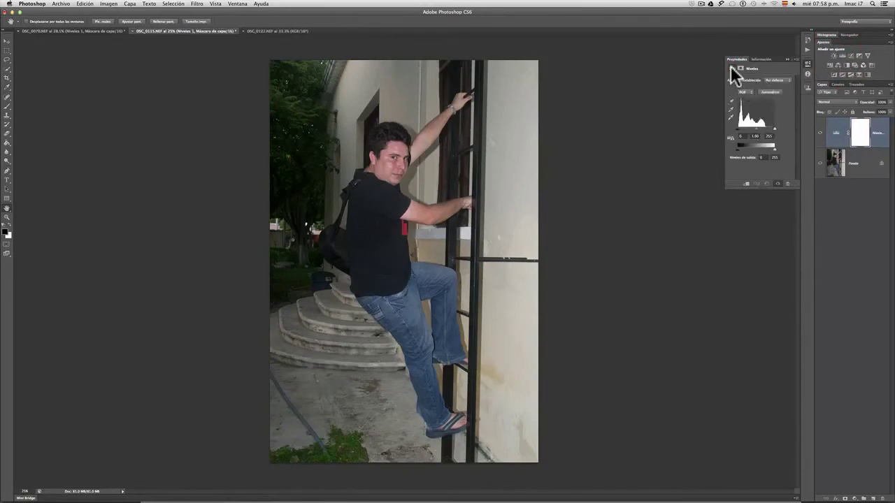
left_click(767, 91)
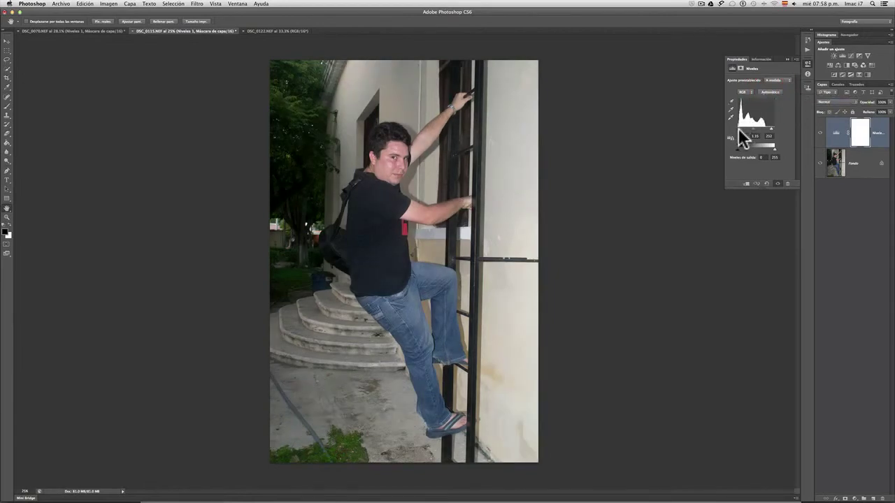
mouse_move(739, 130)
left_mouse_down()
mouse_move(774, 132)
mouse_move(735, 130)
mouse_move(755, 137)
left_mouse_up()
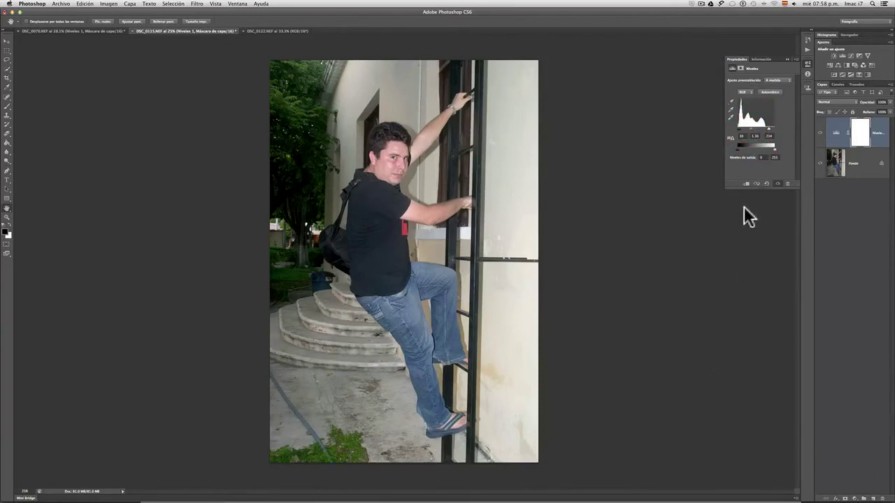
Step: Compare the ladder photo's Niveles brightening off and on, then bring up DSC_0122.NEF
left_click(777, 182)
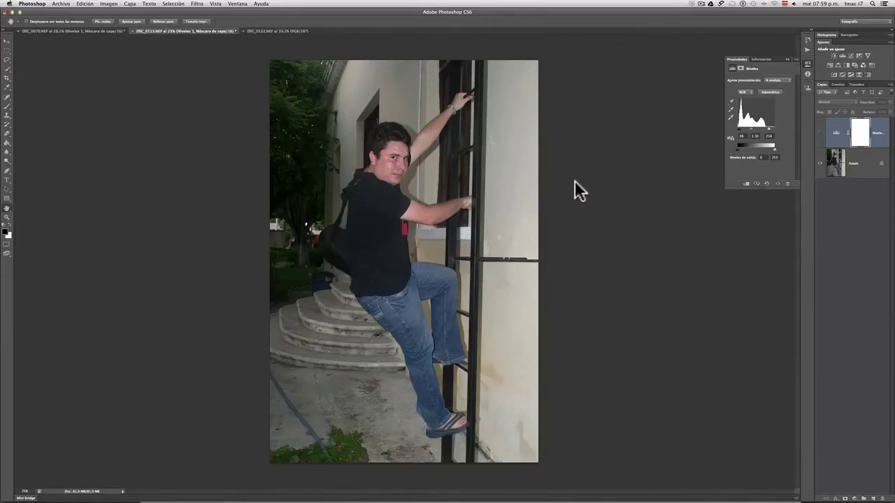
left_click(777, 183)
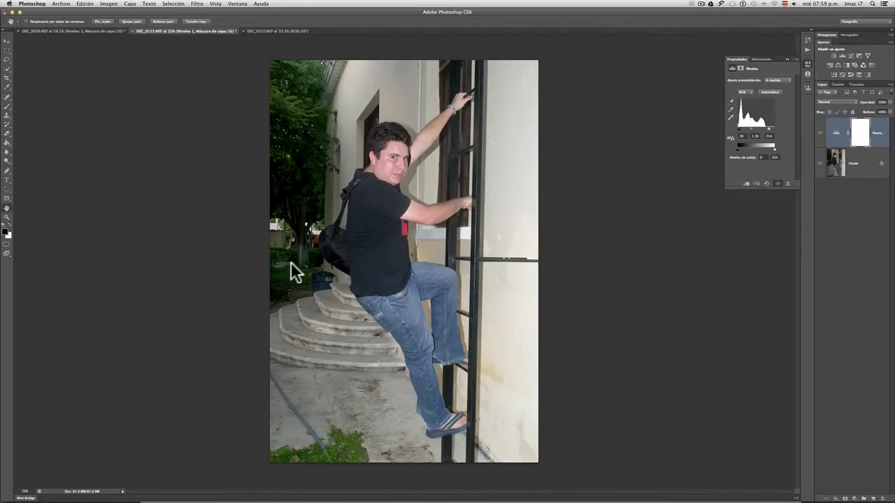
left_click(621, 335)
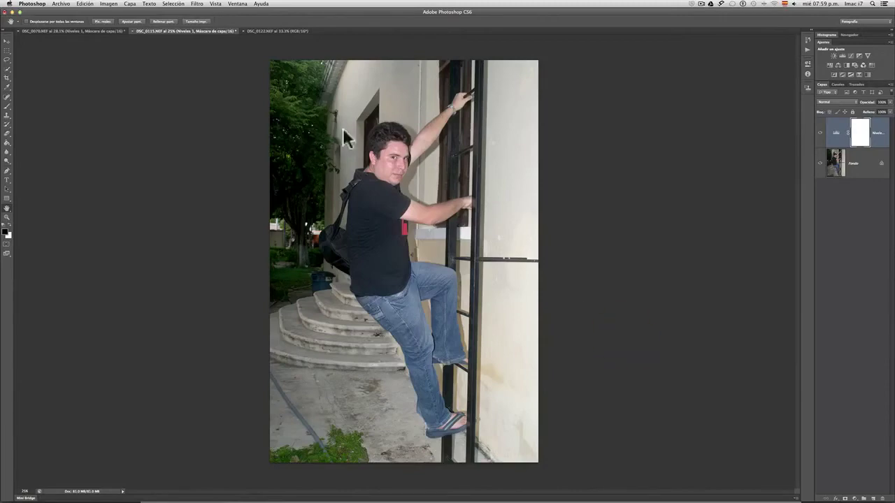
left_click(251, 31)
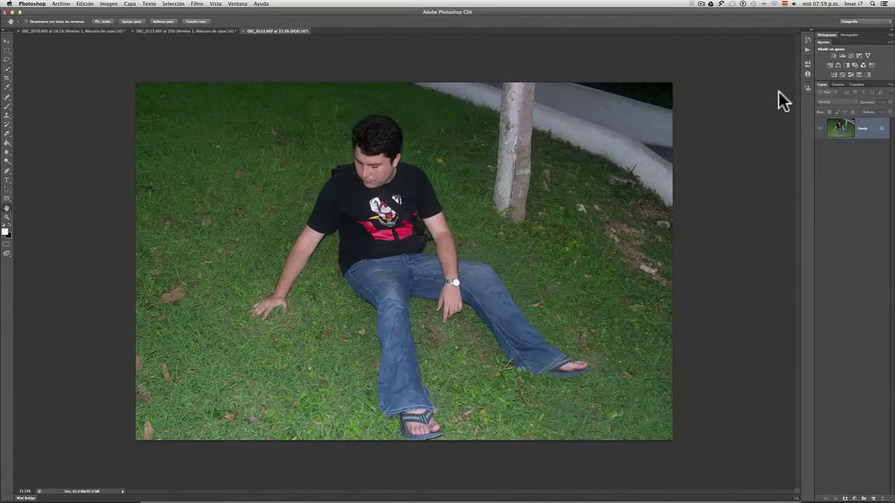
Step: Add Levels to the grass photo, apply Automático, set inputs to 18 and 172, then compare
left_click(841, 54)
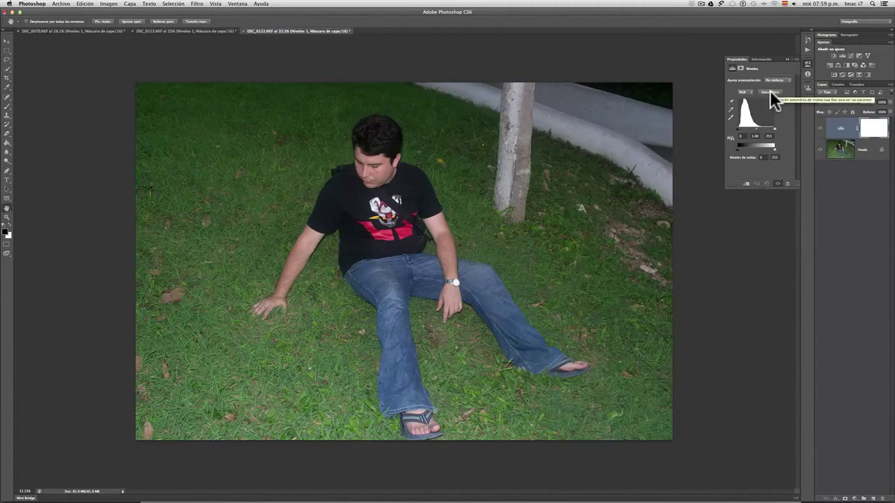
left_click(770, 93)
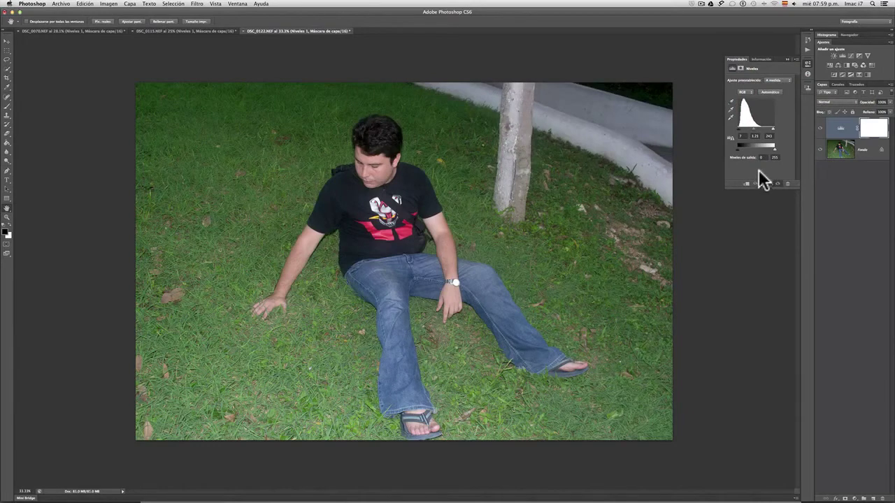
mouse_move(739, 130)
left_mouse_down()
mouse_move(777, 137)
mouse_move(739, 135)
mouse_move(755, 123)
left_mouse_up()
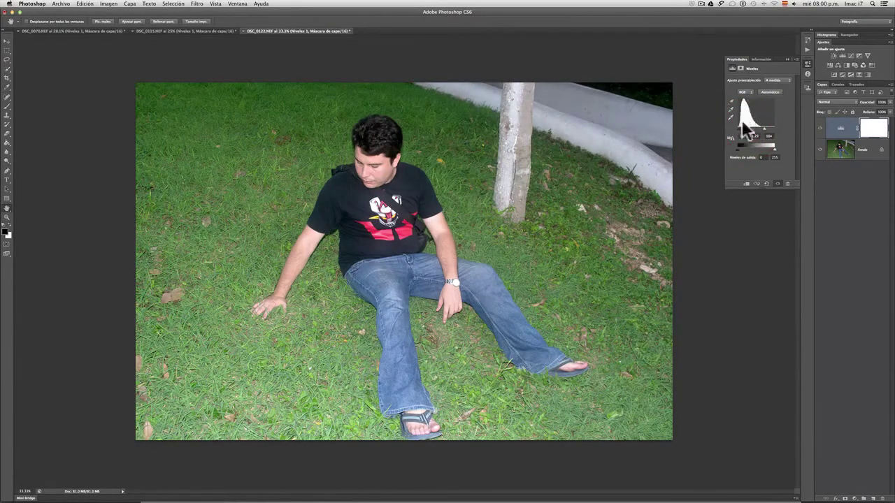
left_click(762, 128)
left_click_drag(764, 131, 762, 130)
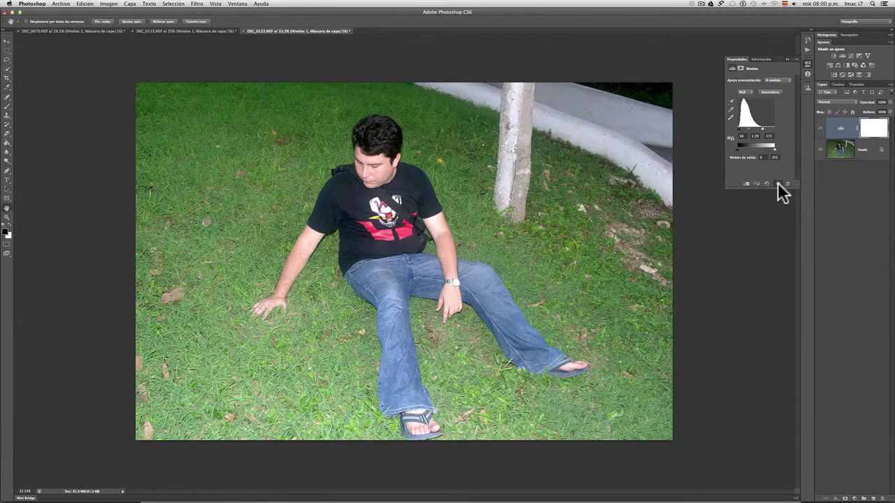
left_click(778, 182)
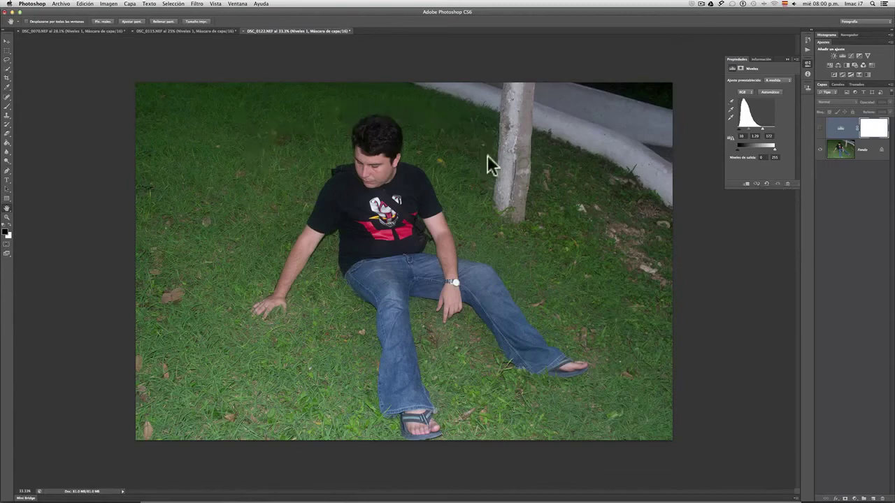
Step: Show the grass photo's Levels layer again and close both YouTube Service notifications
left_click(777, 183)
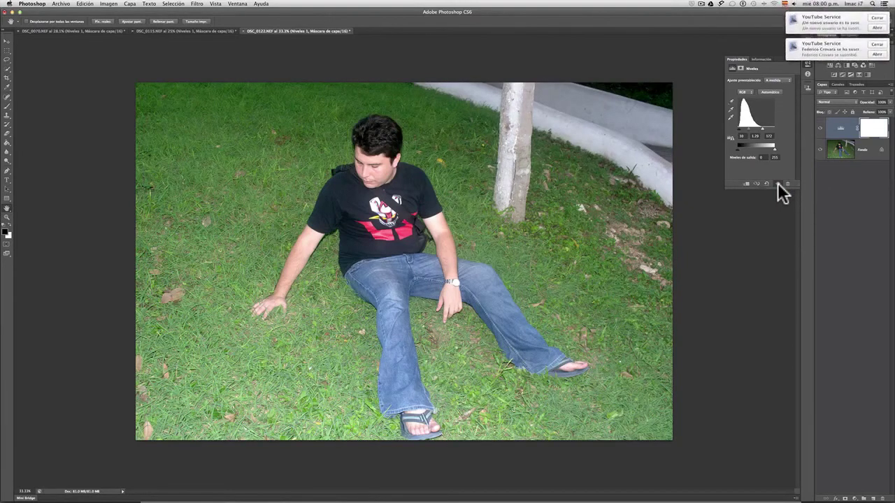
left_click(872, 18)
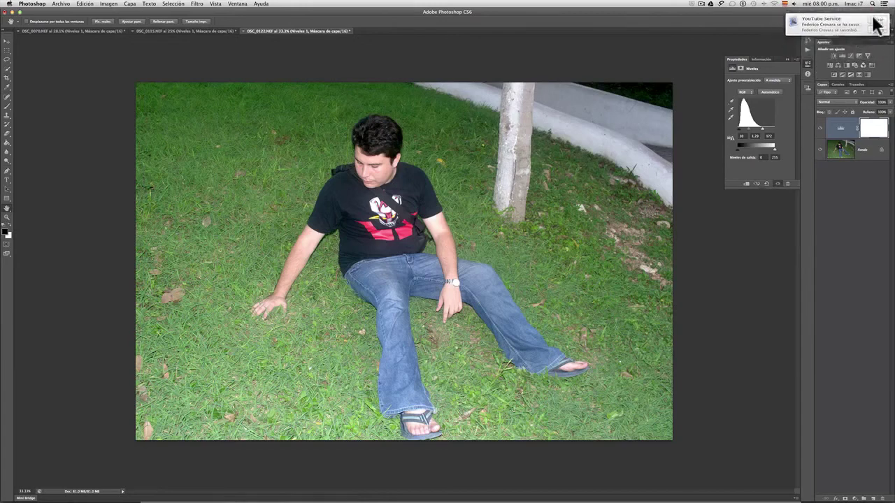
left_click(872, 17)
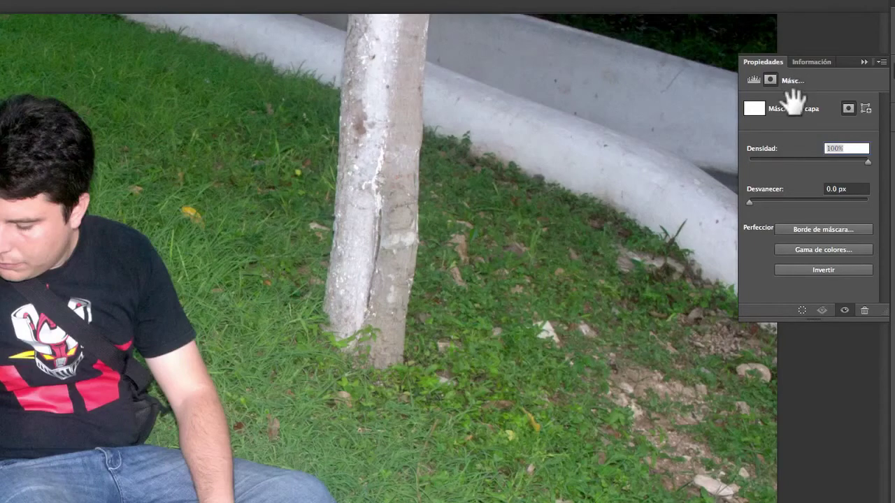
Step: Set the Verde channel input levels to 10, 0.94 and 222, tinting the photo magenta
left_click(753, 80)
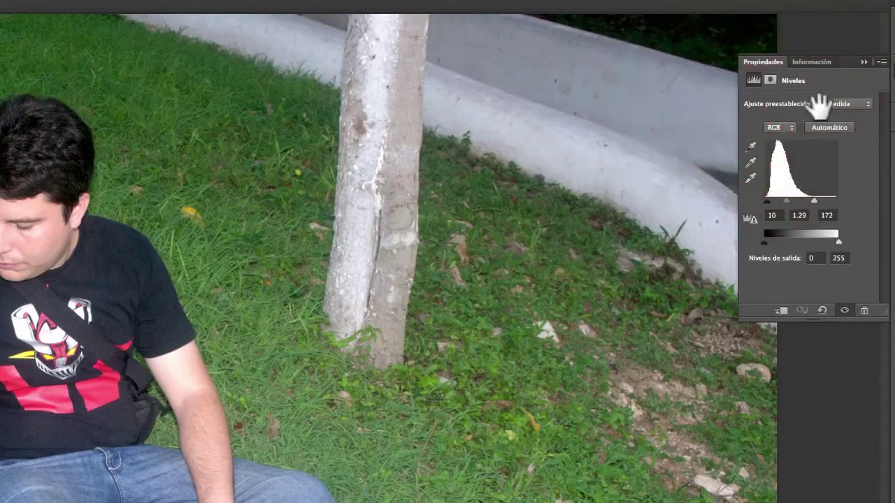
left_click(775, 127)
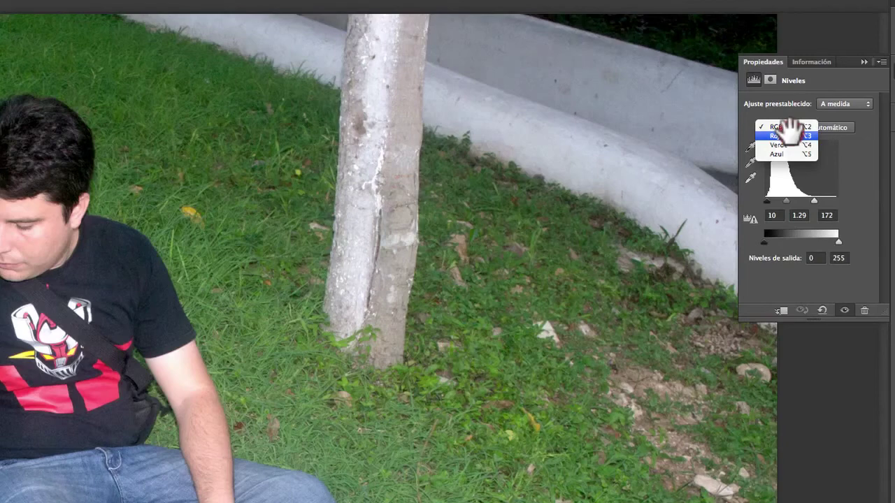
left_click(789, 144)
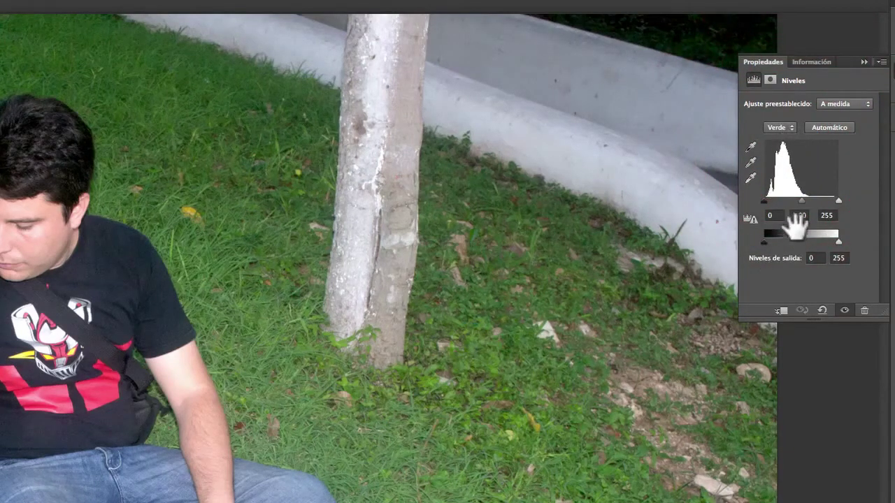
mouse_move(799, 205)
left_mouse_down()
mouse_move(806, 201)
mouse_move(764, 202)
left_mouse_up()
left_click_drag(837, 202, 835, 202)
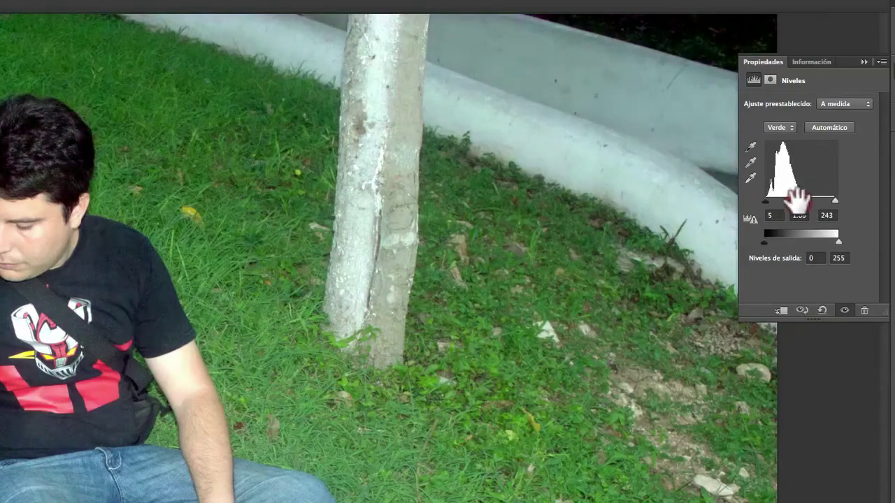
left_click_drag(799, 200, 765, 202)
left_click_drag(835, 202, 834, 202)
left_click_drag(835, 201, 827, 202)
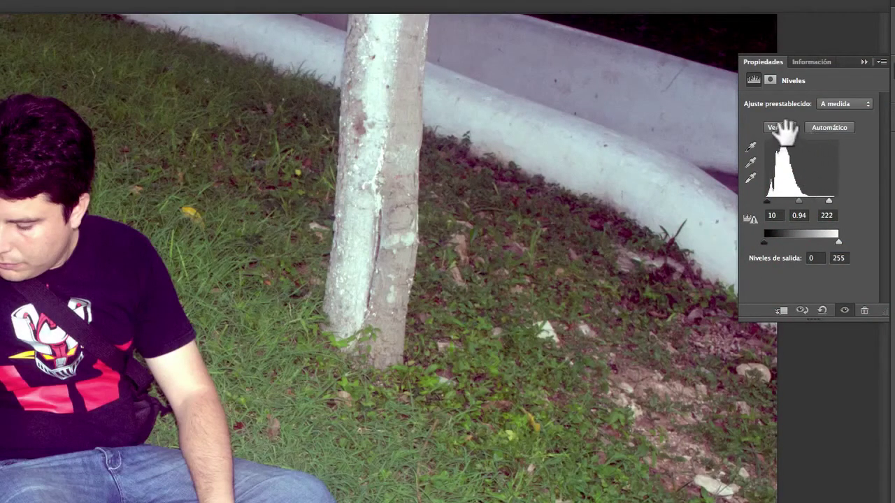
Step: Switch to the Azul channel and experiment with its sliders, returning them to defaults
left_click(783, 128)
left_click(782, 135)
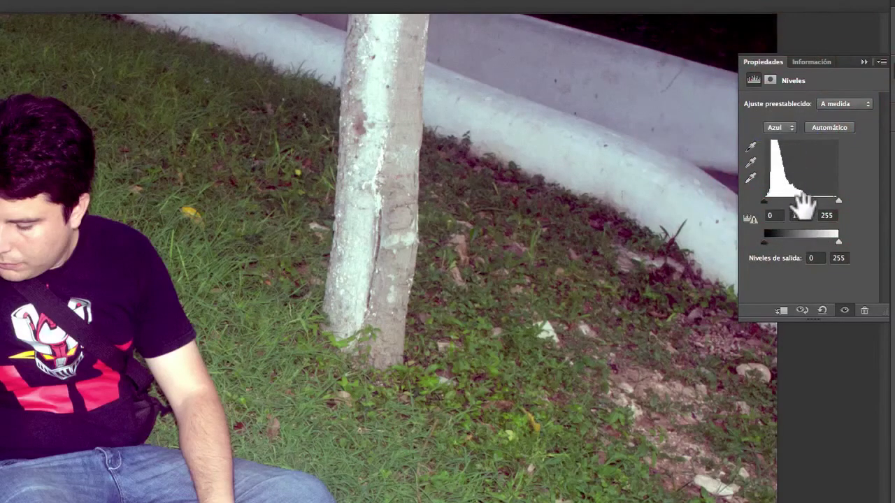
mouse_move(802, 199)
left_mouse_down()
mouse_move(794, 202)
mouse_move(838, 201)
left_mouse_up()
left_click_drag(769, 202, 760, 203)
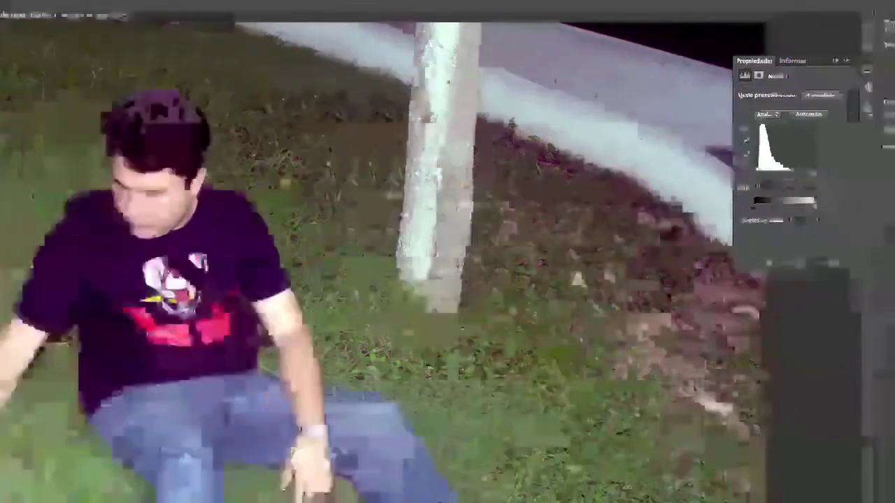
Step: Launch Adobe Bridge from Photoshop with Archivo > Buscar en Bridge
left_click(60, 4)
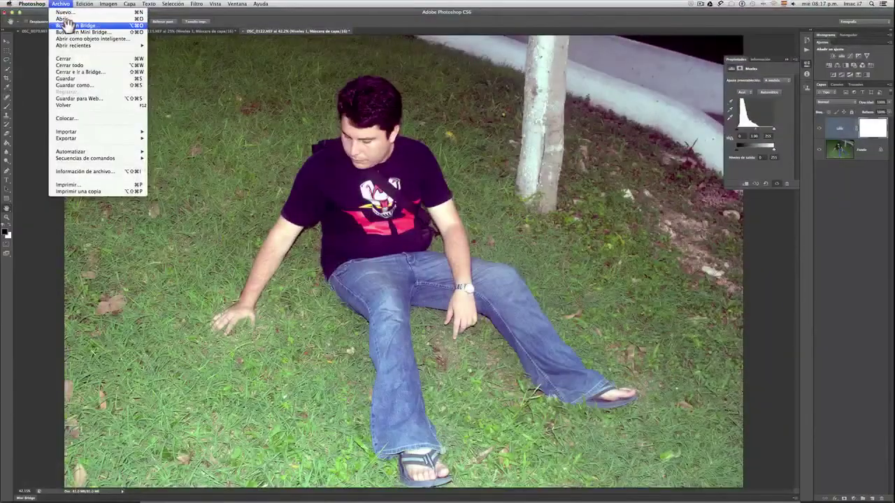
left_click(70, 25)
scroll(276, 161, "up", 5)
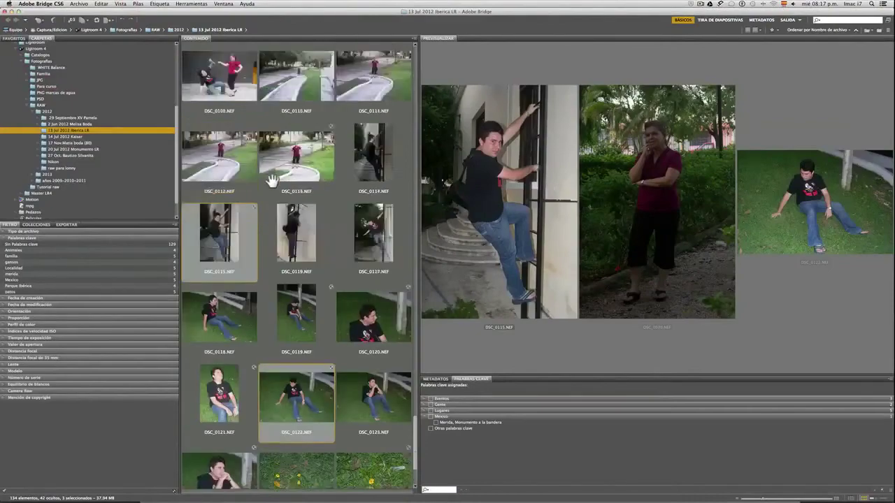
scroll(273, 178, "up", 3)
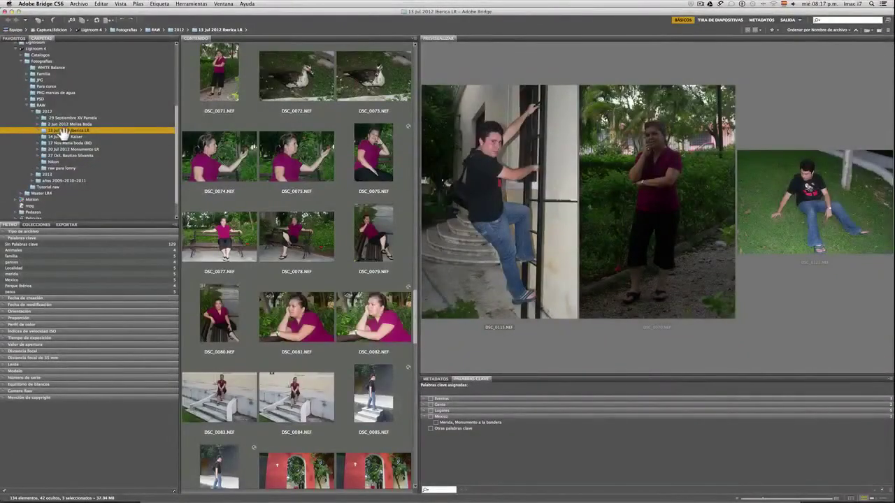
Step: Browse to 20 Jul 2012 Monumento LR > Set de Fotografías > Favoritas and preview 0006.dng
left_click(62, 149)
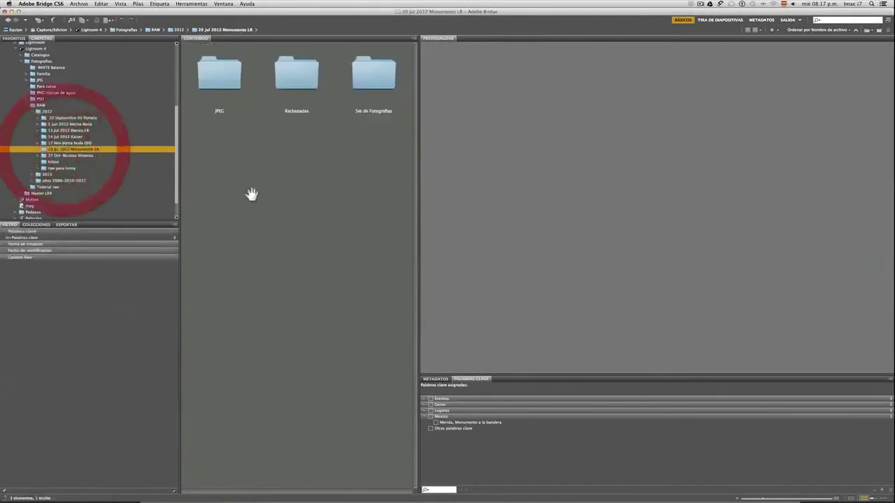
left_click(38, 149)
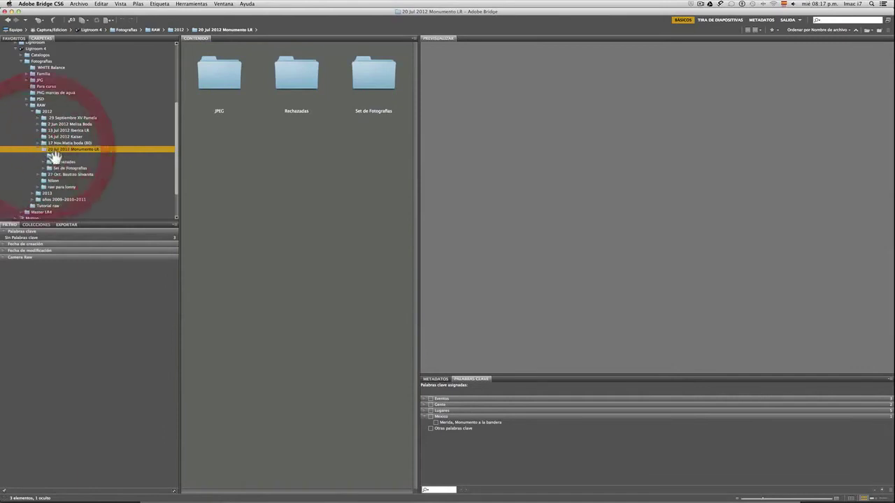
left_click(45, 163)
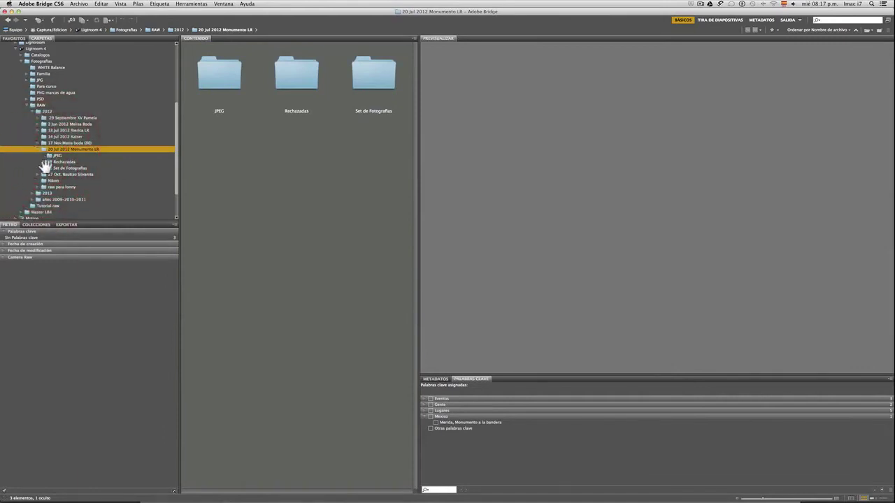
left_click(44, 167)
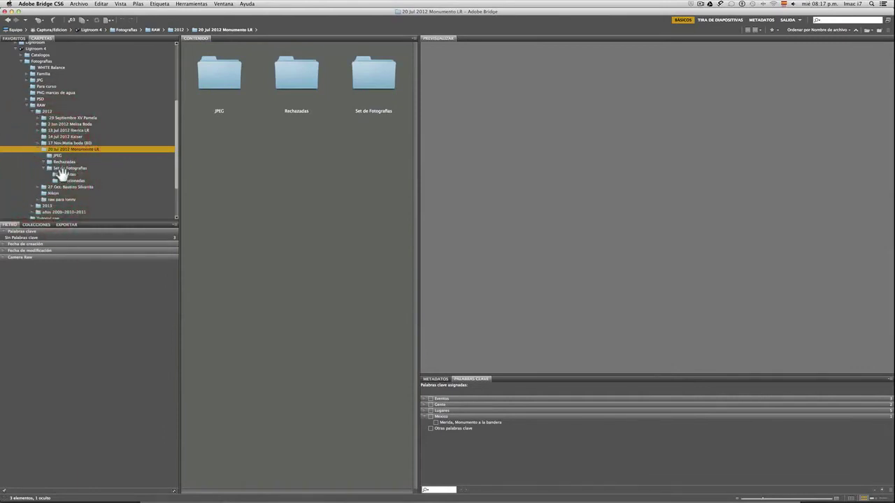
left_click(61, 174)
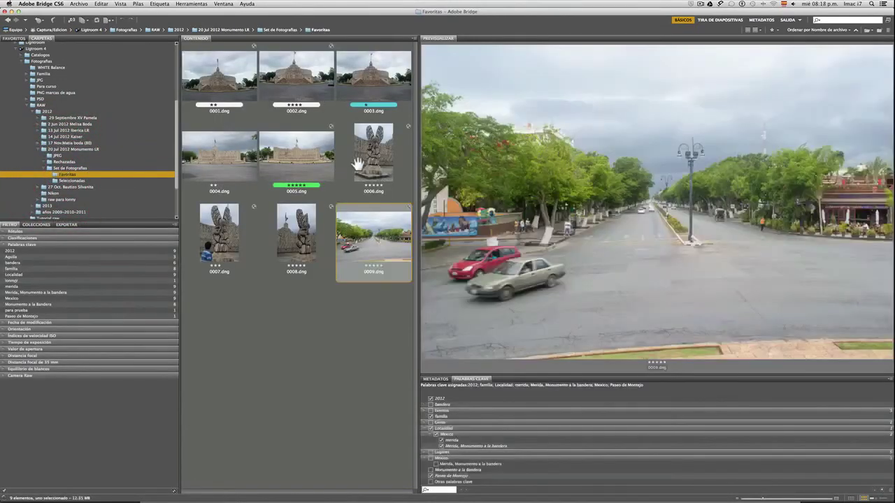
left_click(353, 165)
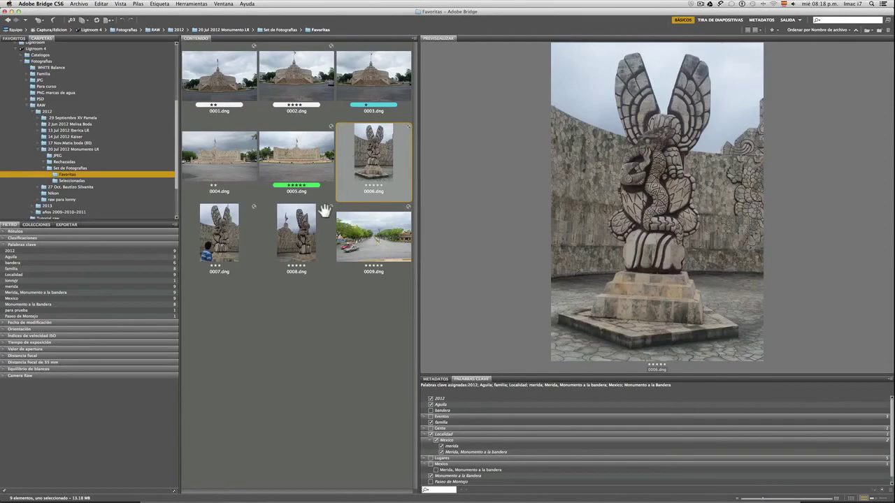
Step: Open the statue DNG photo from Camera Raw into Photoshop, keeping its embedded colour profile
double_click(304, 220)
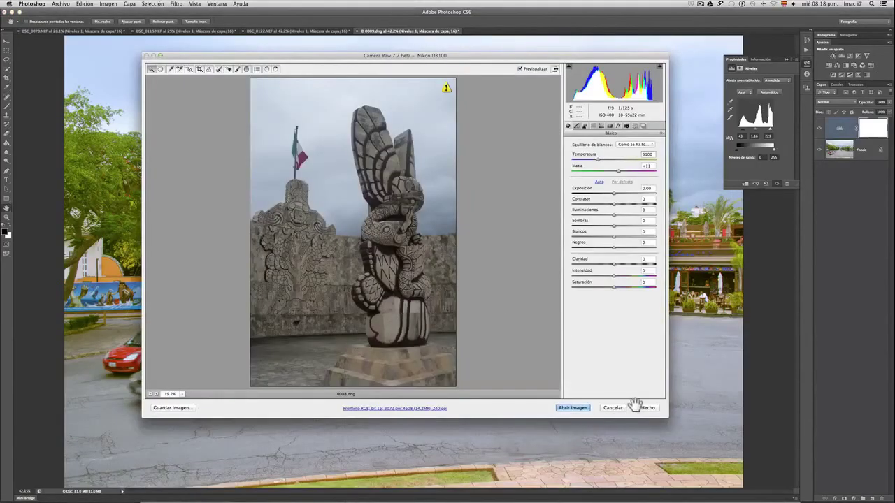
left_click(580, 406)
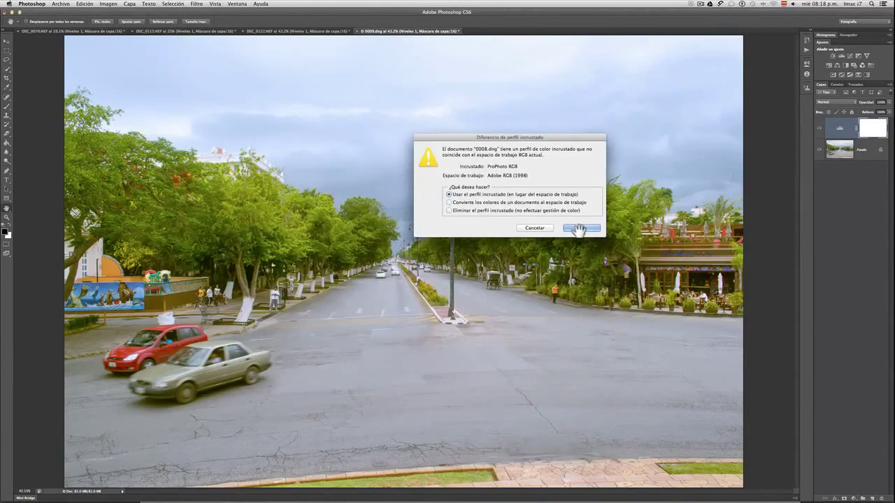
left_click(580, 227)
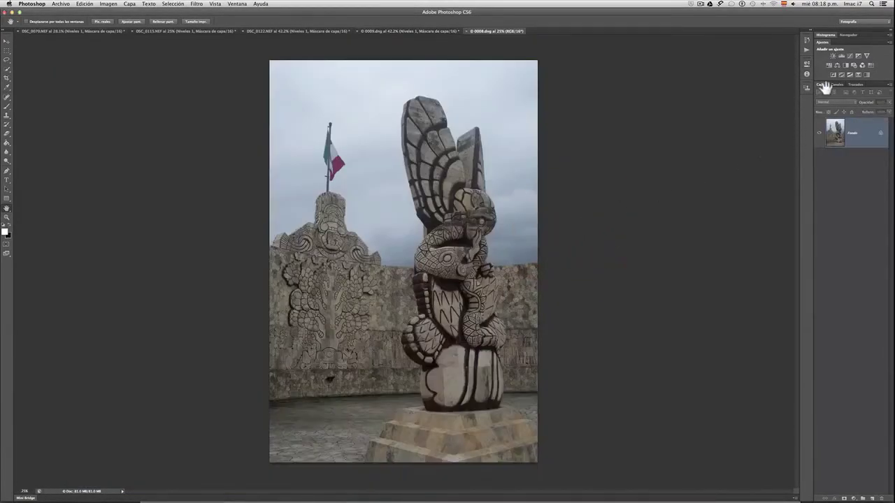
Step: Add a Levels adjustment layer and rebalance its Rojo channel shadow and midtone sliders
left_click(843, 56)
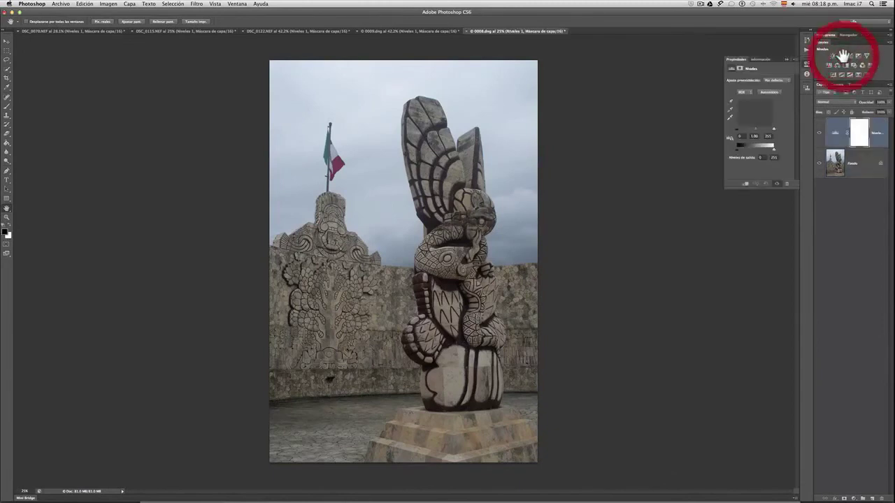
left_click(750, 93)
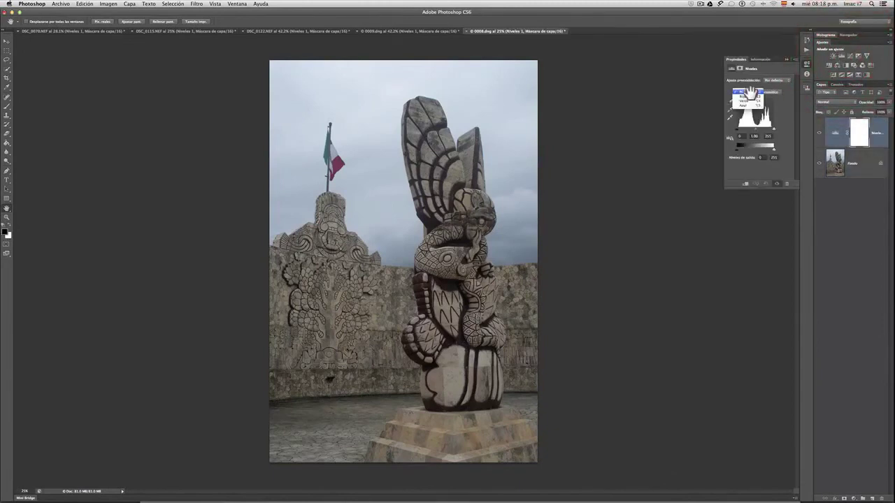
left_click(749, 96)
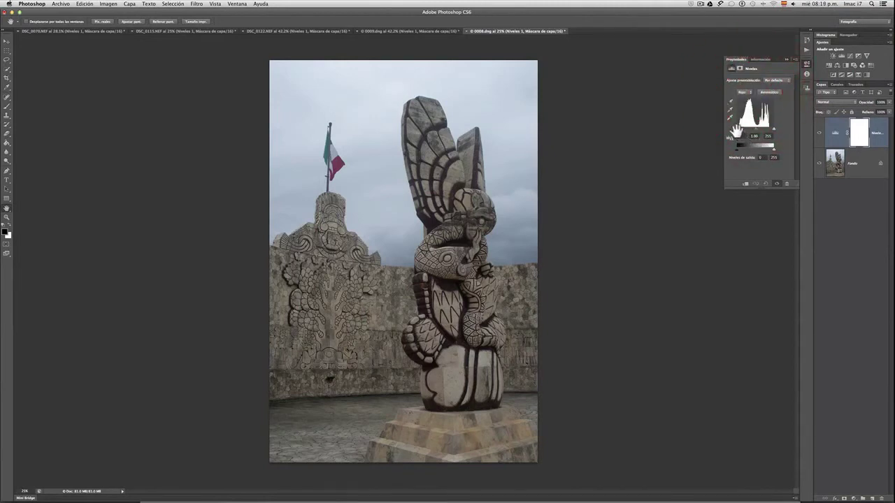
left_click_drag(736, 130, 736, 130)
mouse_move(755, 129)
left_mouse_down()
mouse_move(766, 128)
mouse_move(755, 129)
left_mouse_up()
left_click(755, 130)
left_click(742, 92)
Step: Set the Azul channel levels to 0, 0.61 and 184, then compare with the adjustment hidden
left_click(746, 95)
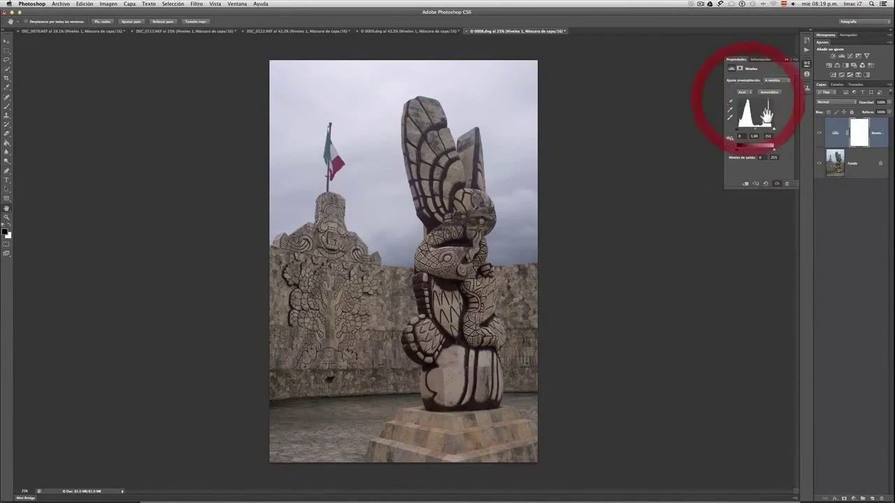
left_click_drag(738, 133, 735, 130)
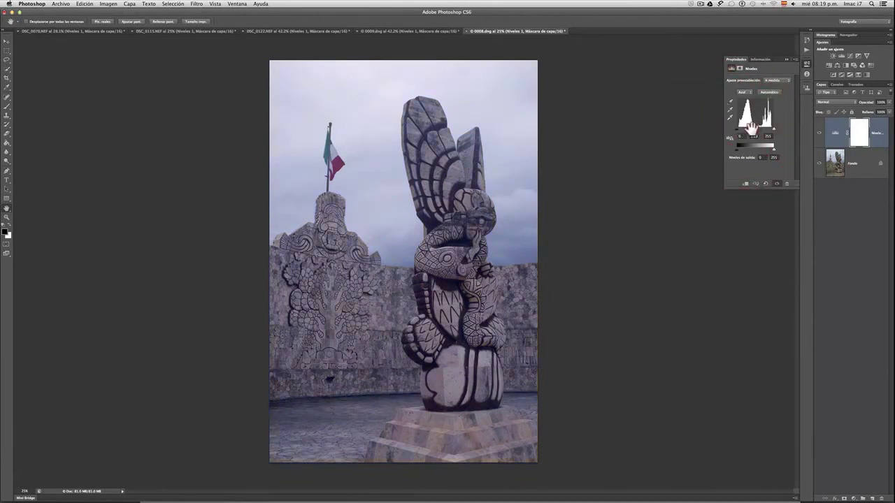
left_click_drag(773, 129, 753, 128)
left_click(776, 184)
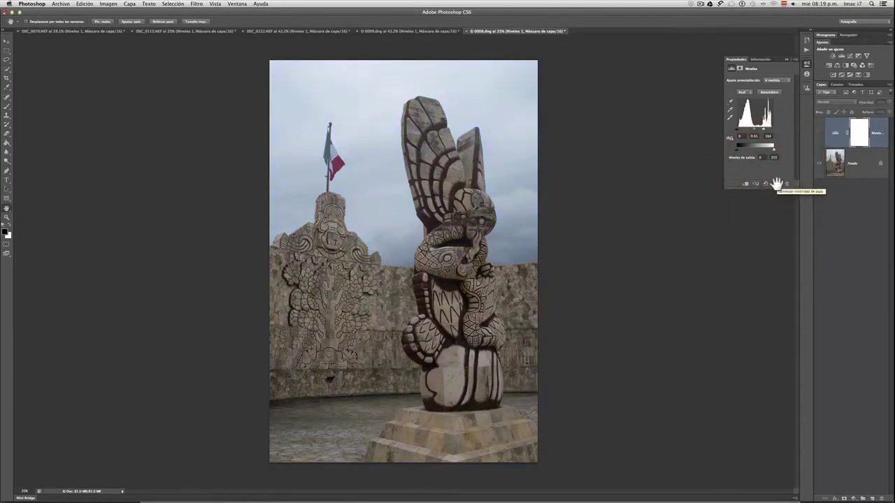
left_click(776, 183)
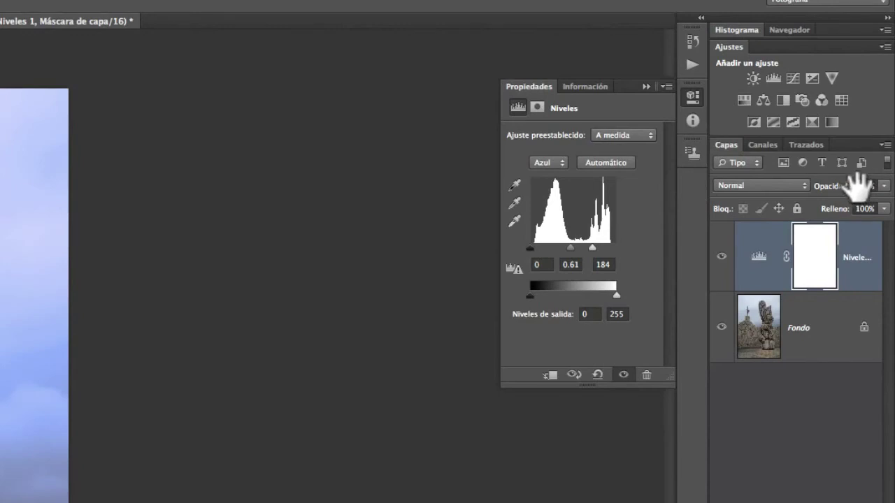
Step: Lower the Levels layer's opacity to about 86% to soften the statue adjustment
left_click(865, 186)
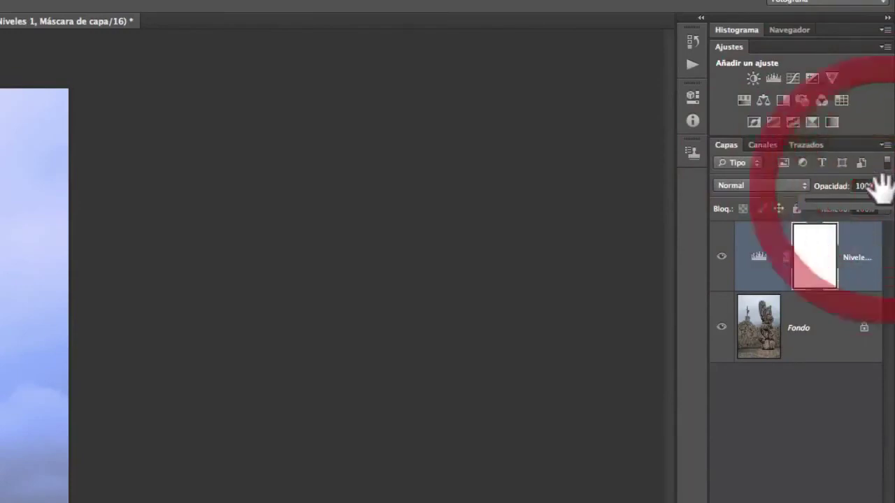
left_click(884, 186)
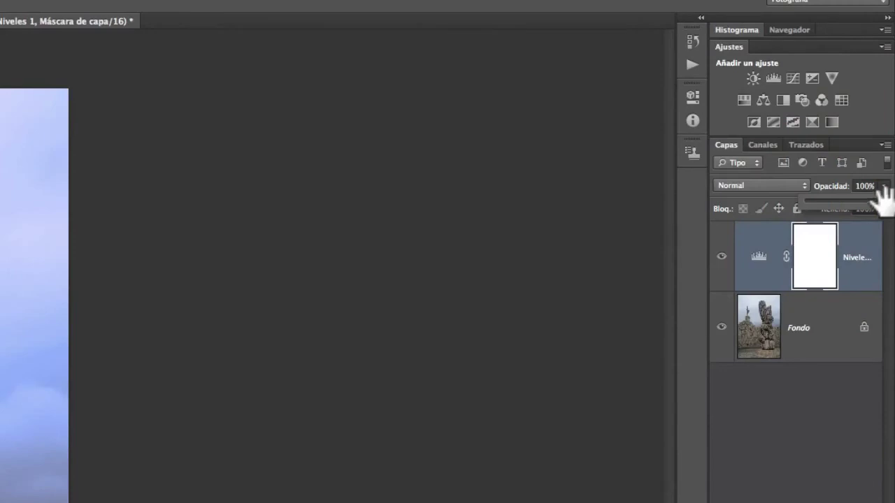
left_click_drag(882, 189, 830, 192)
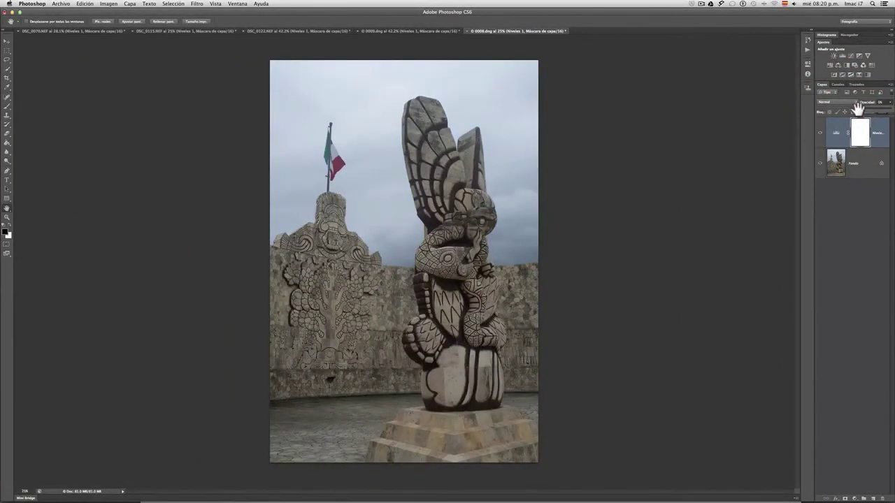
mouse_move(856, 108)
left_mouse_down()
mouse_move(876, 107)
mouse_move(867, 120)
left_mouse_up()
Step: Toggle the Levels layer off and on twice to compare, then fit the photo on screen
left_click(820, 131)
left_click(820, 132)
left_click(819, 131)
left_click(820, 132)
double_click(7, 207)
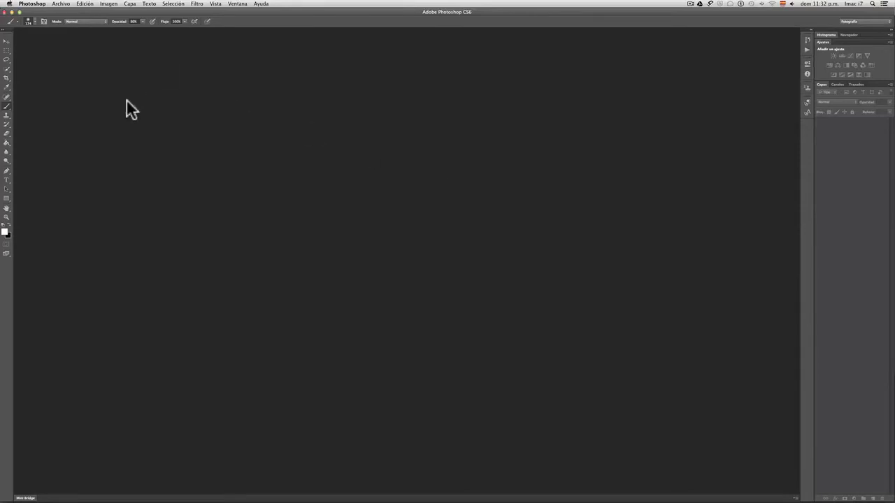
Step: Open DSC09344.JPG from the para imprimir cachi folder through Bridge, keeping its embedded profile
left_click(63, 5)
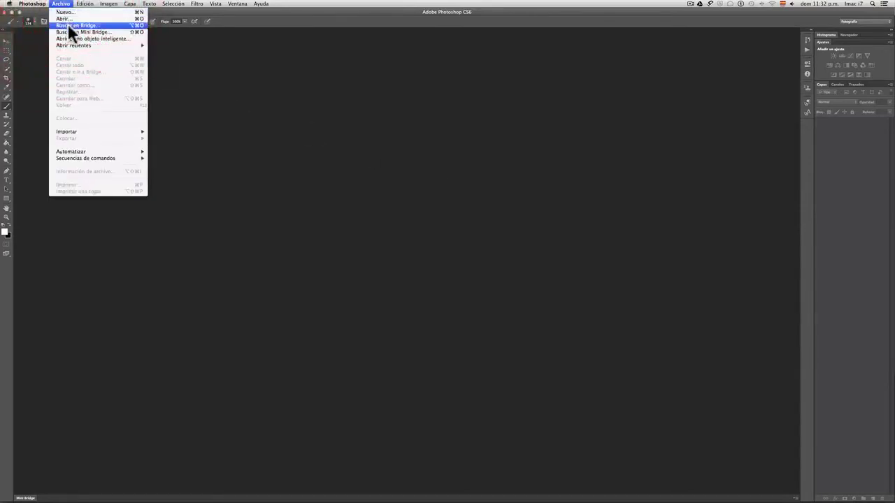
left_click(68, 25)
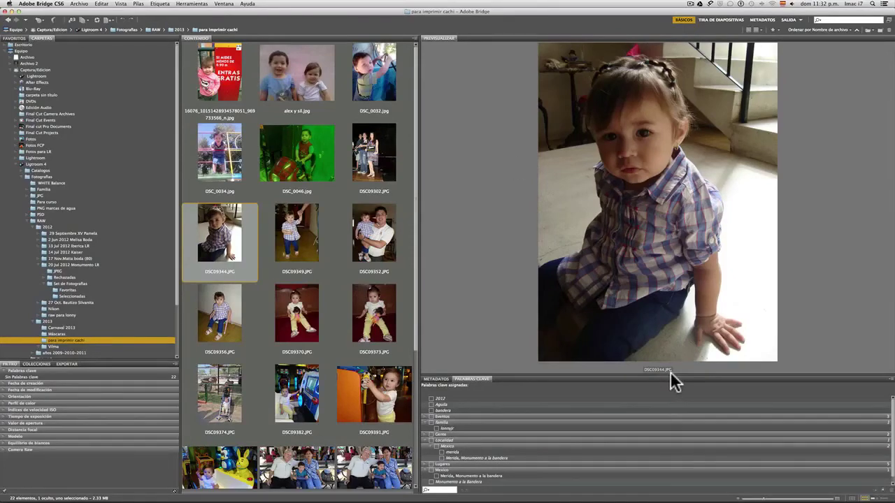
double_click(228, 240)
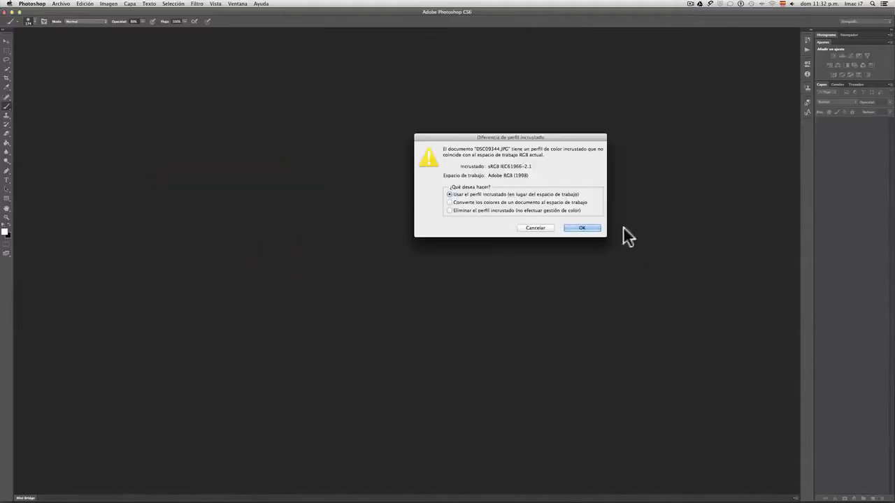
left_click(582, 228)
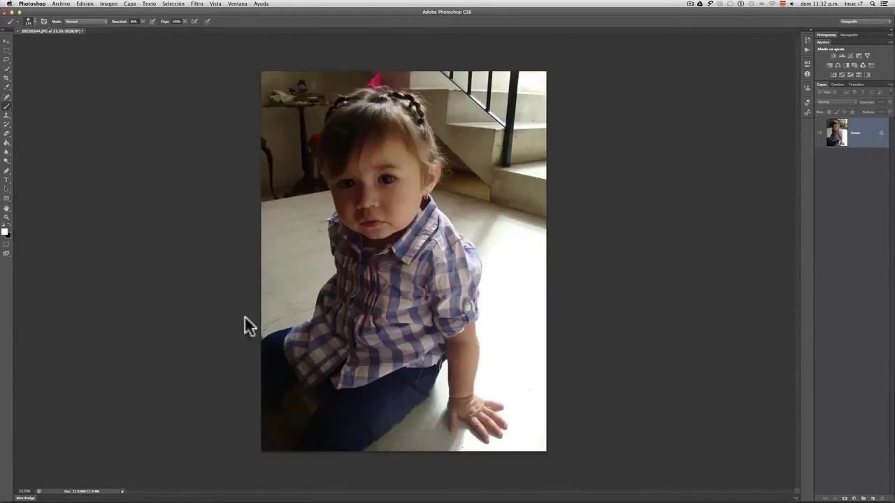
Step: Add a Levels adjustment layer with input levels of about 5, 1.67 and 255
double_click(7, 208)
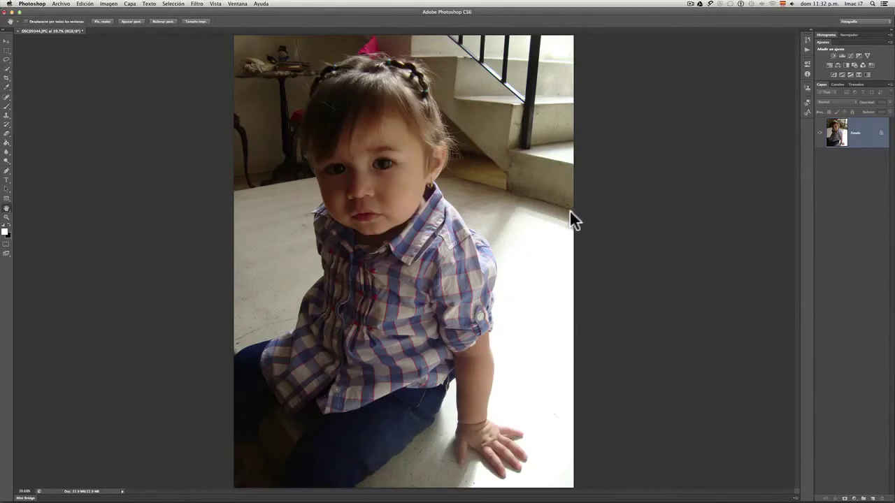
left_click(842, 55)
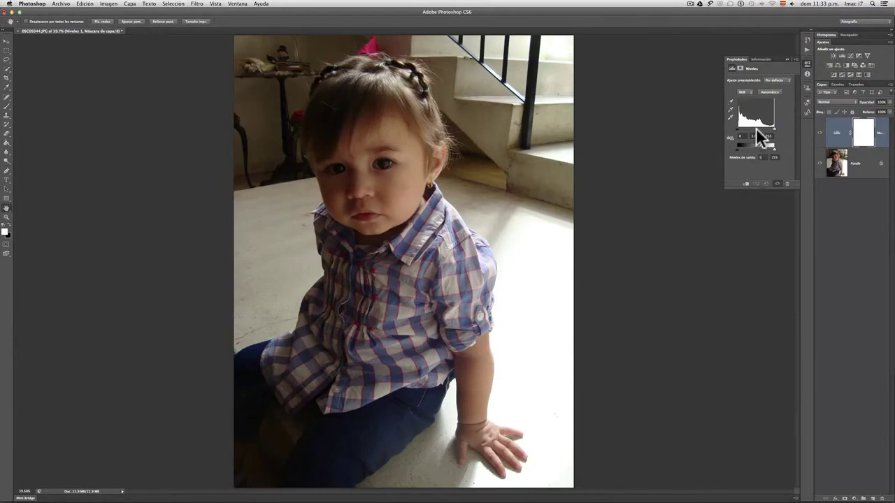
left_click_drag(757, 130, 749, 130)
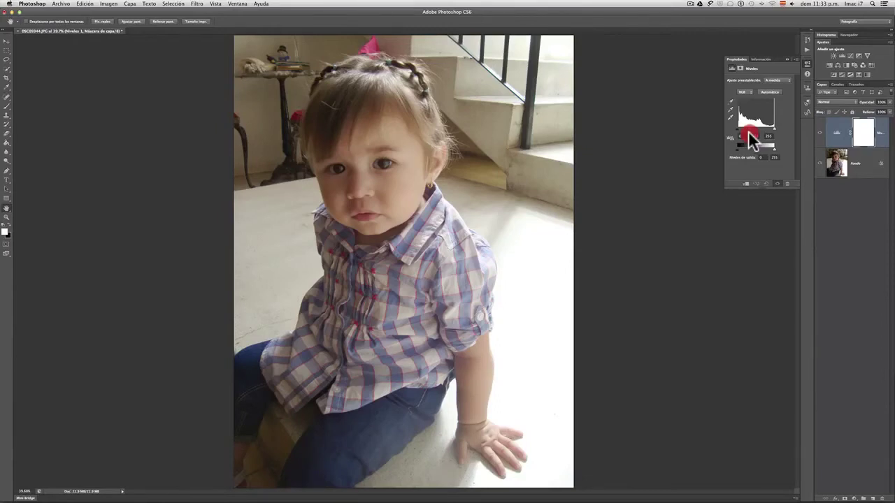
left_click_drag(747, 130, 740, 128)
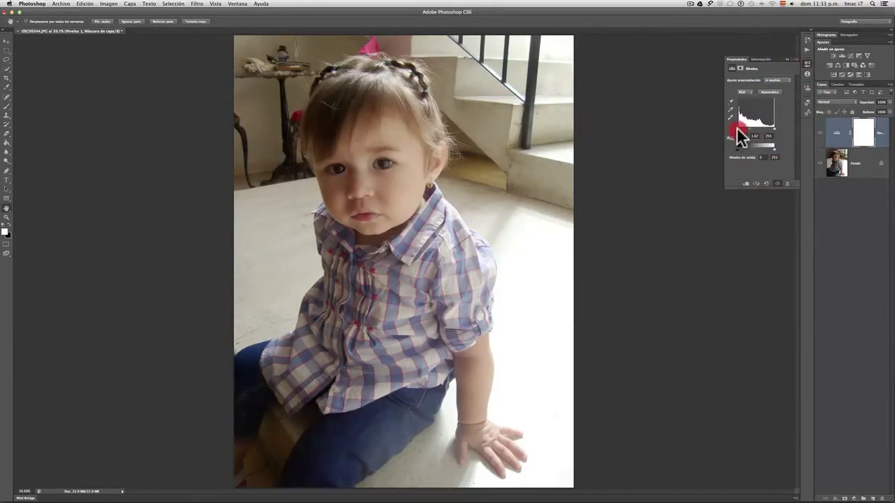
left_click_drag(737, 128, 738, 128)
Step: Invert the Levels mask to black, then choose a soft 0% hardness 174 px brush with colours swapped
left_click(740, 70)
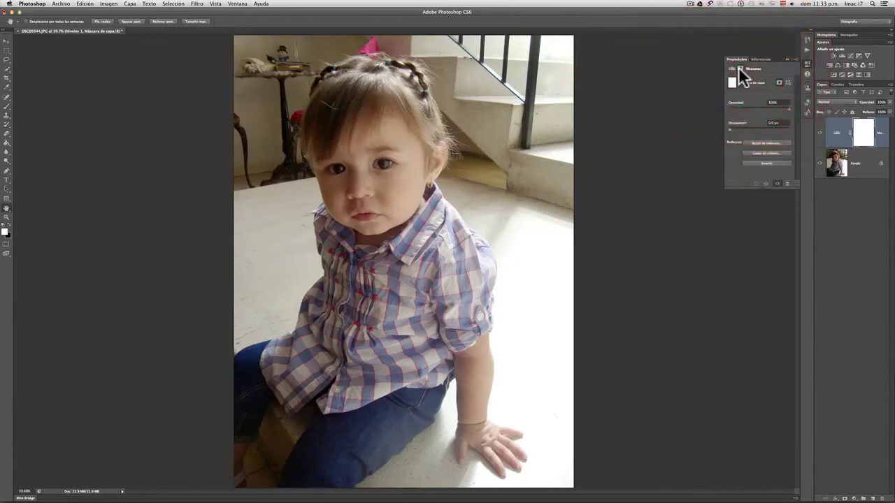
left_click(767, 164)
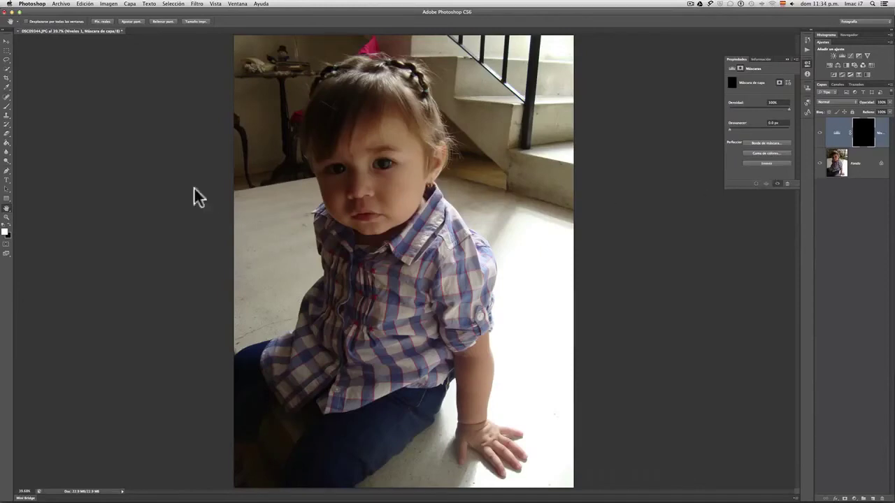
left_click(8, 105)
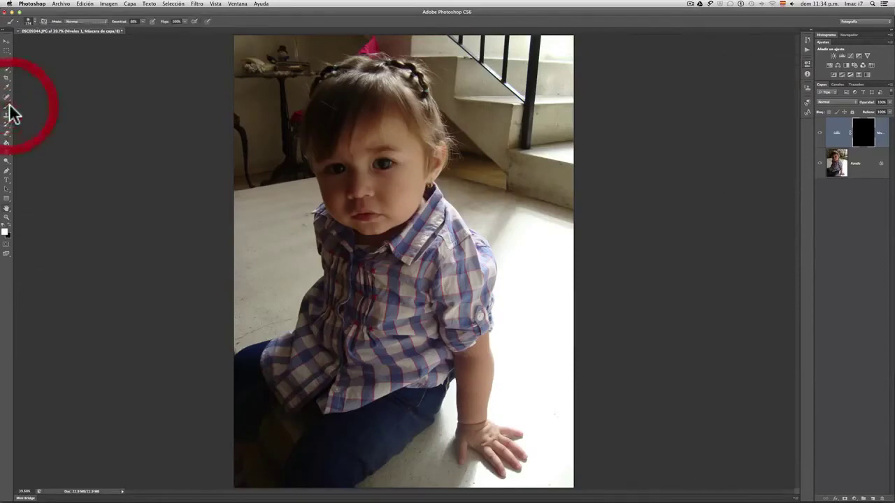
left_click(10, 223)
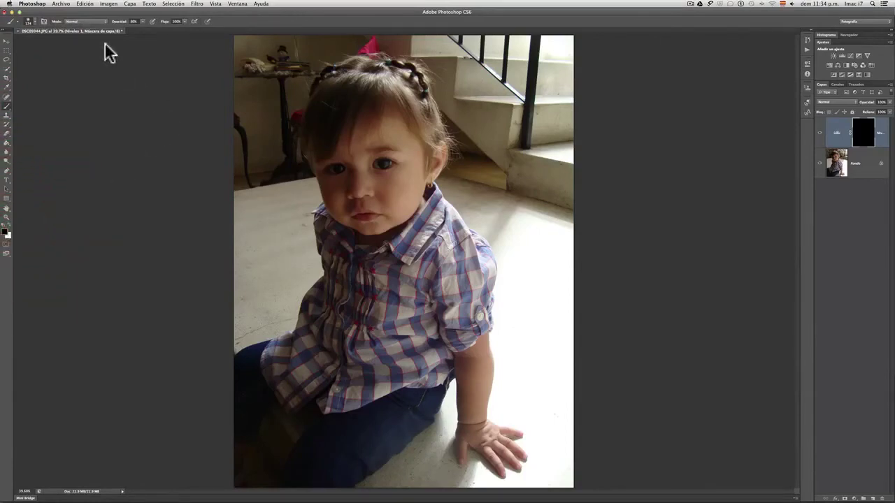
left_click(134, 21)
left_click(29, 22)
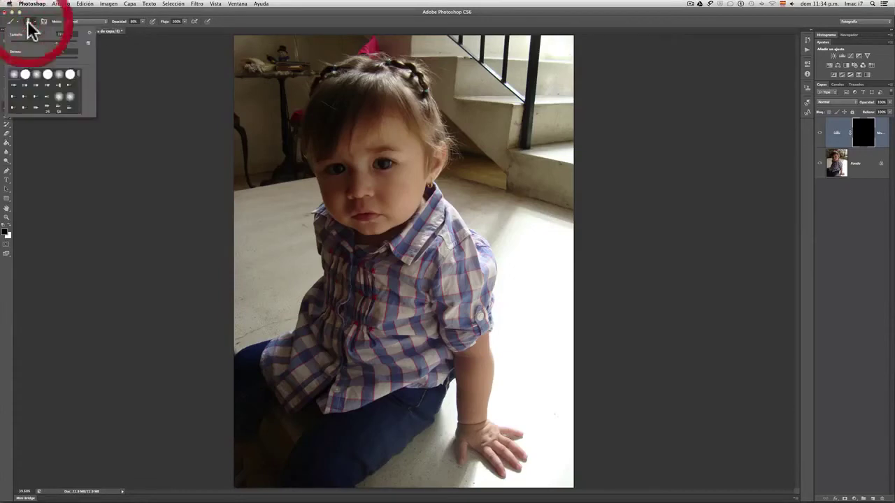
left_click(16, 77)
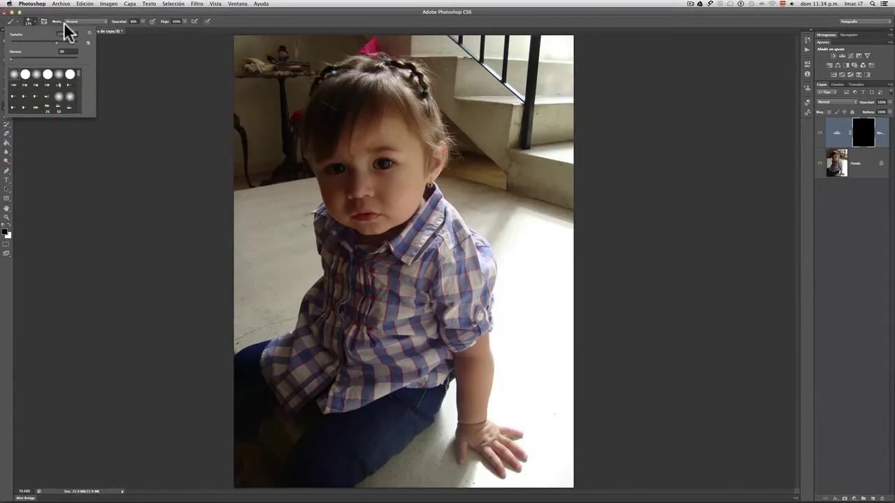
Step: Set brush opacity to 80% and paint the face on the mask, correcting with black
left_click(137, 28)
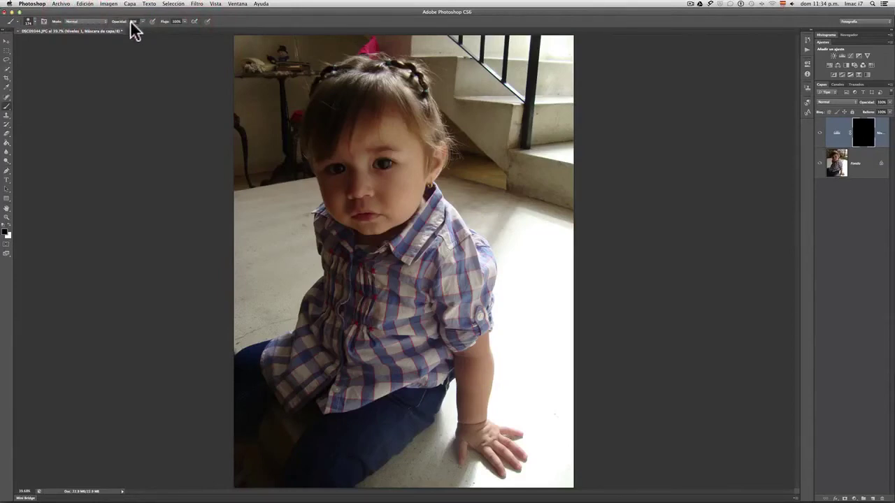
key("8")
left_click_drag(348, 208, 343, 140)
left_click(9, 226)
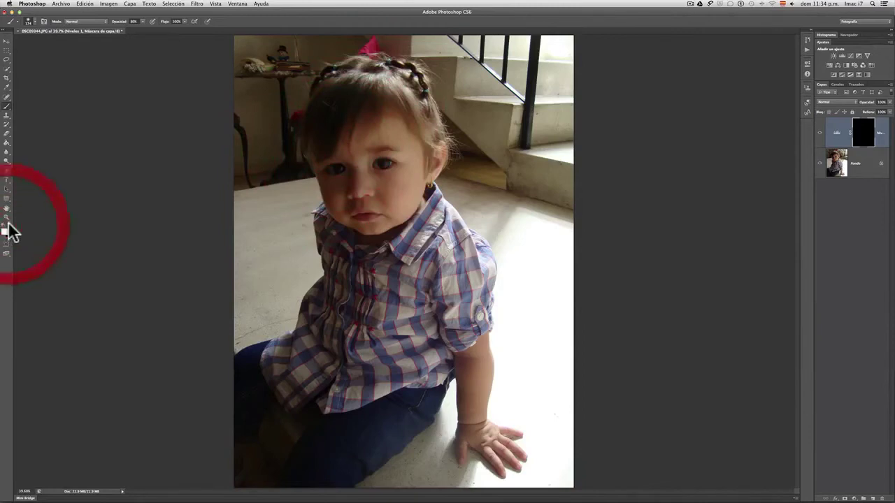
left_click(9, 225)
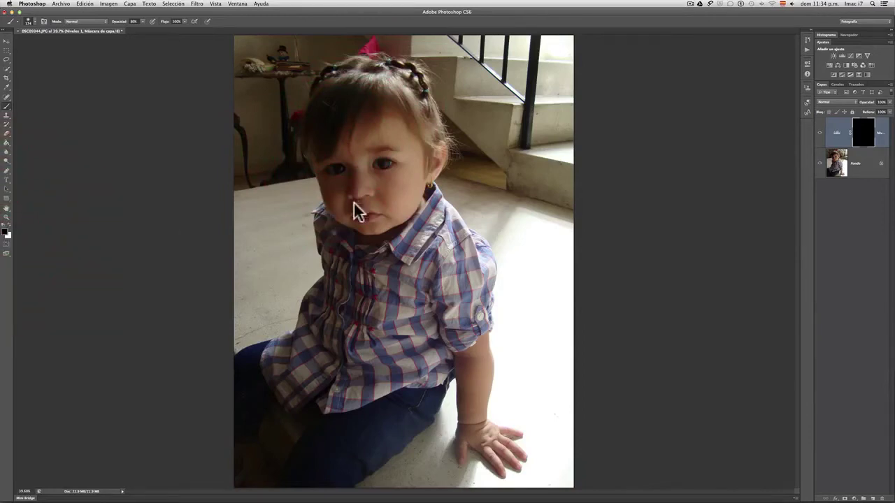
left_click_drag(355, 205, 352, 152)
Step: Paint white over the nose, forehead, eye, cheek, hair, collar and shirt
left_click(9, 226)
mouse_move(345, 202)
left_mouse_down()
mouse_move(345, 152)
mouse_move(355, 151)
mouse_move(347, 203)
mouse_move(368, 148)
mouse_move(377, 193)
mouse_move(365, 99)
left_mouse_up()
mouse_move(341, 175)
left_mouse_down()
mouse_move(342, 224)
mouse_move(337, 186)
mouse_move(346, 220)
mouse_move(348, 172)
mouse_move(355, 213)
mouse_move(371, 86)
mouse_move(349, 120)
mouse_move(357, 86)
mouse_move(322, 146)
left_mouse_up()
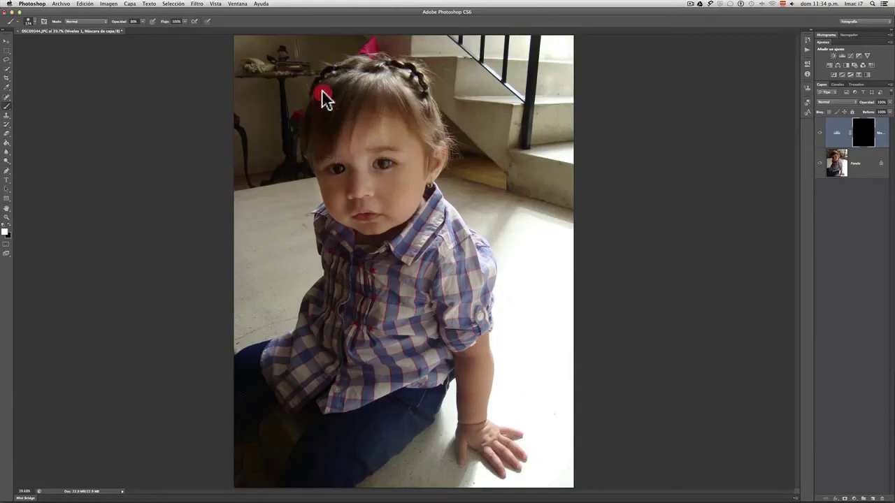
mouse_move(323, 95)
left_mouse_down()
mouse_move(350, 70)
mouse_move(330, 94)
mouse_move(319, 144)
mouse_move(326, 141)
mouse_move(327, 170)
left_mouse_up()
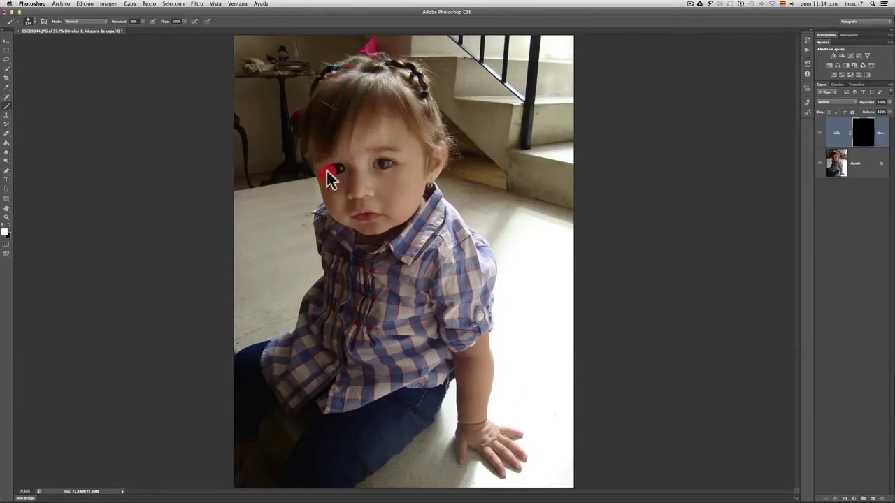
mouse_move(352, 212)
left_mouse_down()
mouse_move(366, 233)
mouse_move(381, 221)
mouse_move(338, 335)
mouse_move(342, 239)
mouse_move(337, 231)
mouse_move(328, 238)
mouse_move(325, 216)
mouse_move(371, 225)
left_mouse_up()
mouse_move(376, 245)
left_mouse_down()
mouse_move(396, 224)
mouse_move(340, 305)
mouse_move(325, 299)
mouse_move(311, 312)
mouse_move(327, 284)
mouse_move(301, 310)
mouse_move(342, 342)
mouse_move(318, 361)
mouse_move(316, 349)
mouse_move(244, 359)
mouse_move(255, 359)
mouse_move(242, 402)
mouse_move(250, 392)
mouse_move(254, 399)
mouse_move(289, 387)
mouse_move(317, 362)
mouse_move(348, 369)
mouse_move(357, 385)
mouse_move(345, 435)
mouse_move(401, 402)
mouse_move(374, 439)
mouse_move(409, 389)
mouse_move(397, 400)
mouse_move(424, 405)
mouse_move(434, 392)
mouse_move(394, 435)
mouse_move(352, 454)
mouse_move(371, 431)
mouse_move(345, 462)
mouse_move(368, 455)
mouse_move(342, 473)
mouse_move(310, 474)
mouse_move(353, 416)
mouse_move(339, 419)
mouse_move(348, 414)
mouse_move(305, 455)
mouse_move(324, 476)
mouse_move(392, 445)
mouse_move(427, 395)
mouse_move(407, 366)
mouse_move(368, 371)
mouse_move(355, 283)
mouse_move(384, 236)
mouse_move(360, 248)
mouse_move(333, 180)
mouse_move(338, 191)
mouse_move(383, 174)
mouse_move(381, 194)
mouse_move(375, 116)
mouse_move(407, 181)
mouse_move(383, 211)
mouse_move(350, 188)
mouse_move(416, 176)
mouse_move(383, 226)
mouse_move(394, 214)
mouse_move(357, 113)
mouse_move(383, 130)
mouse_move(340, 120)
mouse_move(329, 140)
mouse_move(348, 205)
mouse_move(339, 200)
mouse_move(363, 218)
left_mouse_up()
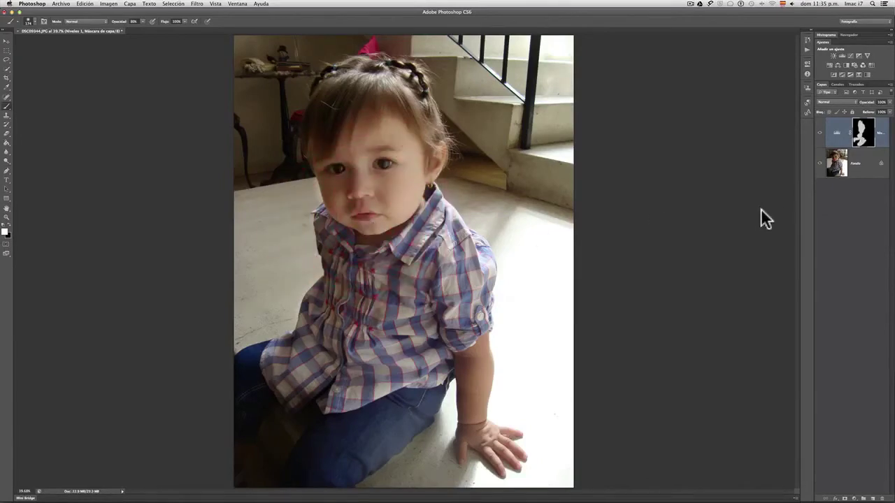
left_click(820, 131)
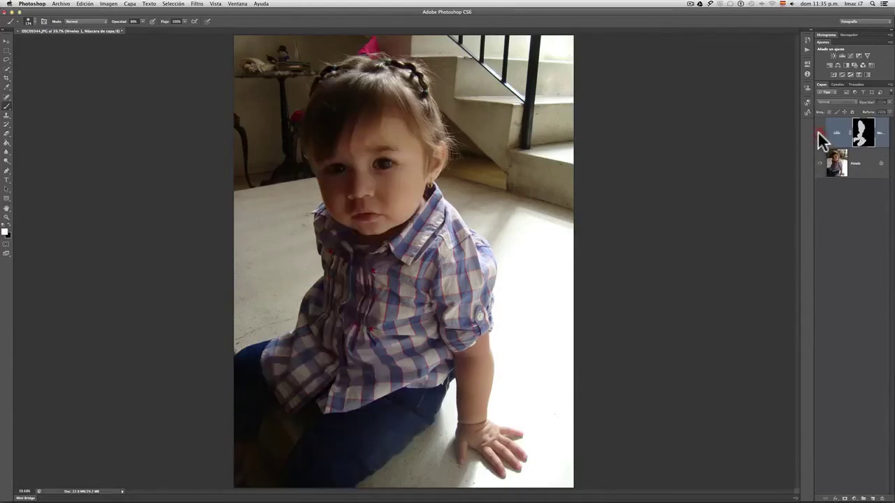
left_click(818, 132)
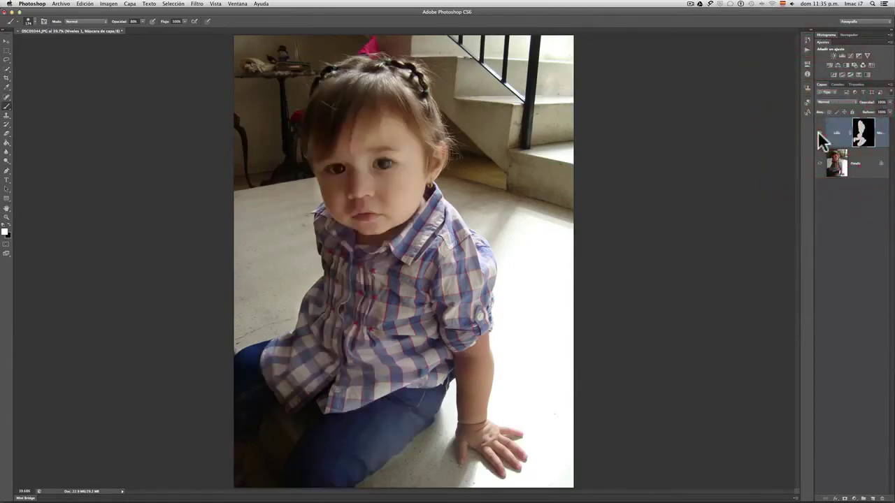
left_click(818, 132)
Step: Feather the Levels mask to 41.6 px, then hide the Levels layer to compare
double_click(864, 133)
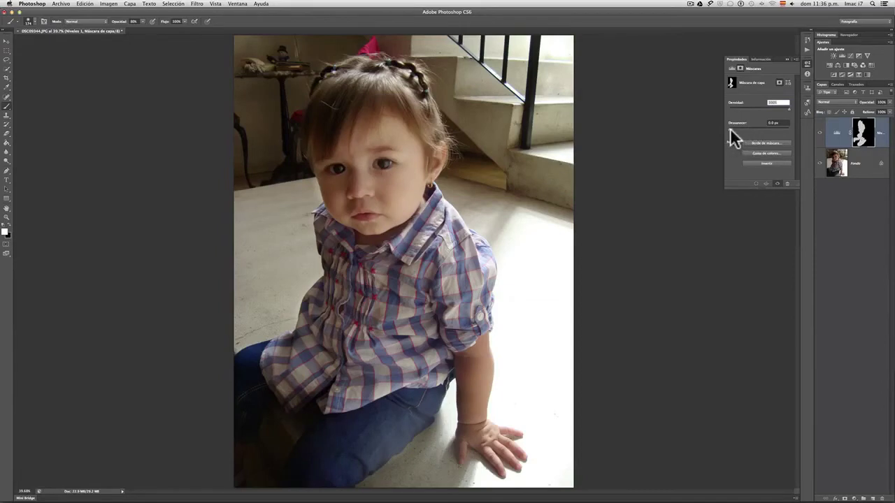
left_click_drag(730, 130, 759, 127)
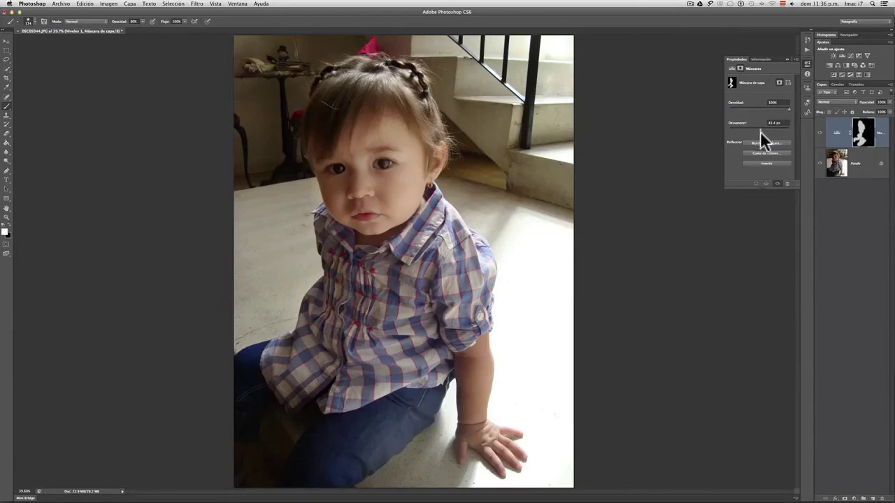
left_click(820, 132)
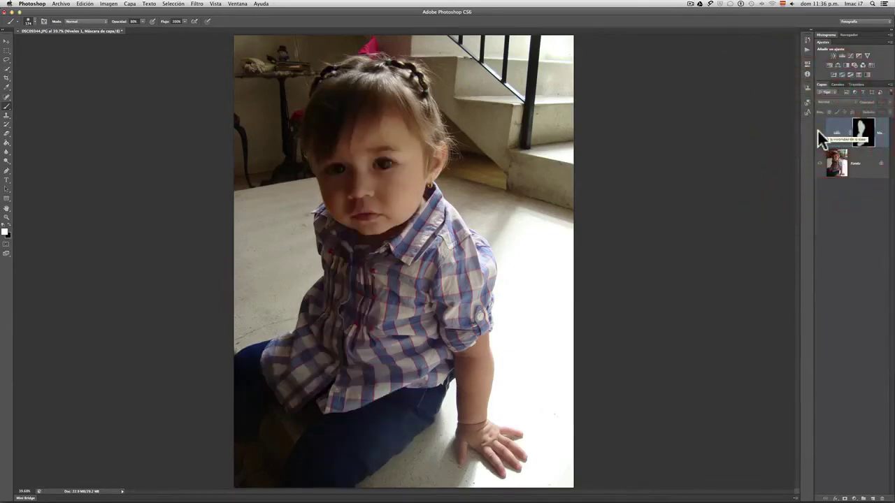
Step: Turn the Niveles 1 layer on, off and on again, leaving the brightening visible
left_click(820, 133)
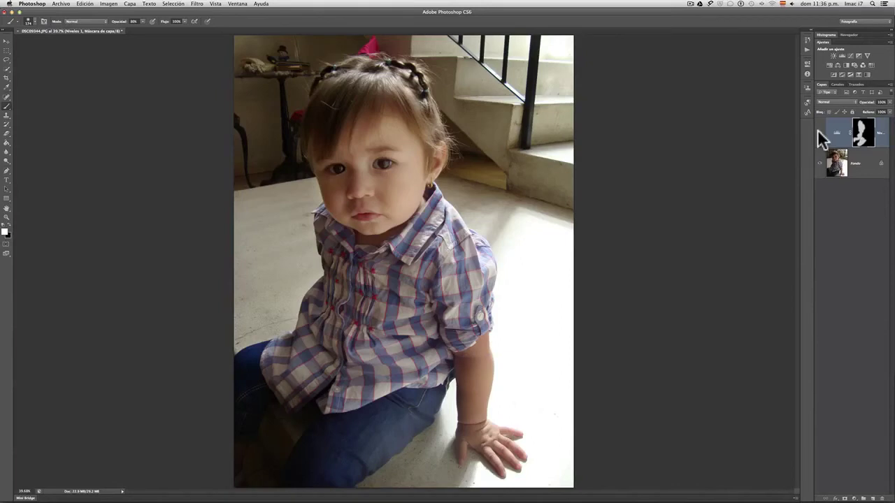
left_click(820, 132)
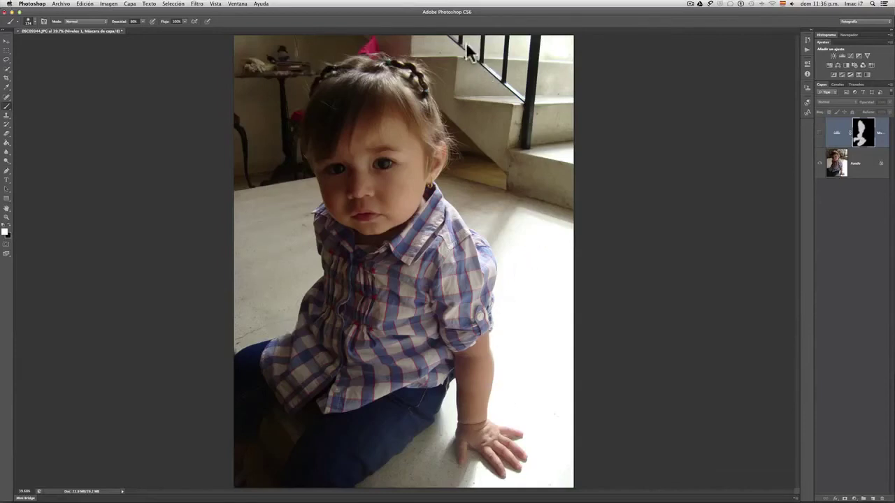
left_click(822, 134)
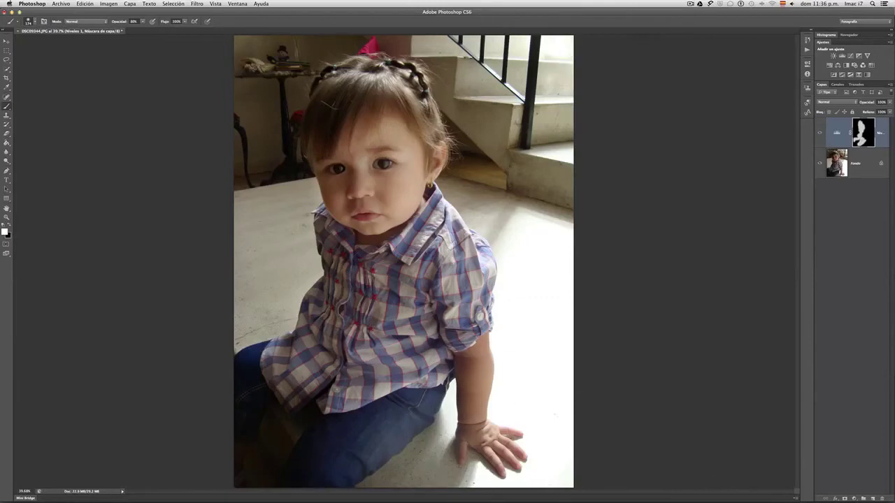
Step: Open Adobe Bridge from the File menu and browse to the Seleccionadas folder
left_click(61, 4)
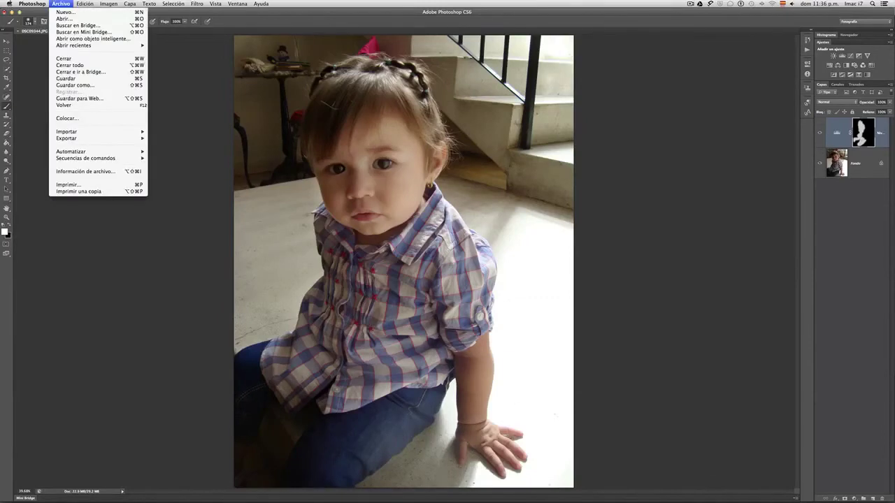
left_click(72, 26)
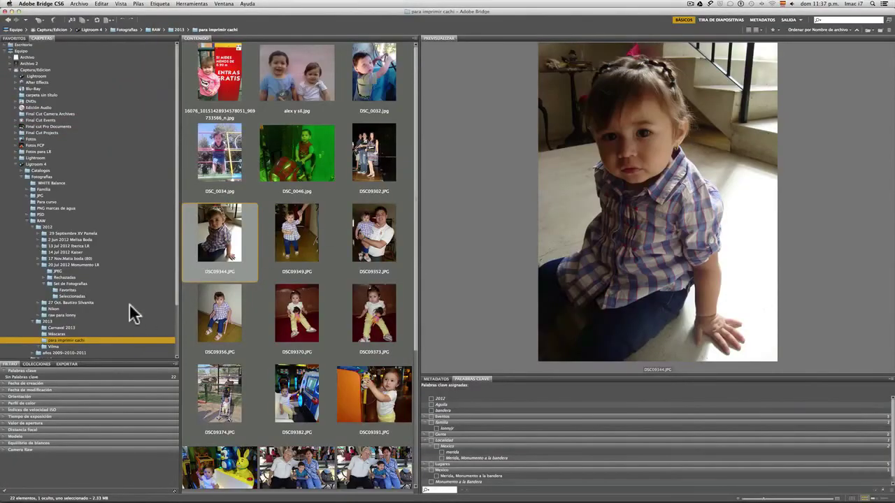
scroll(133, 315, "down", 3)
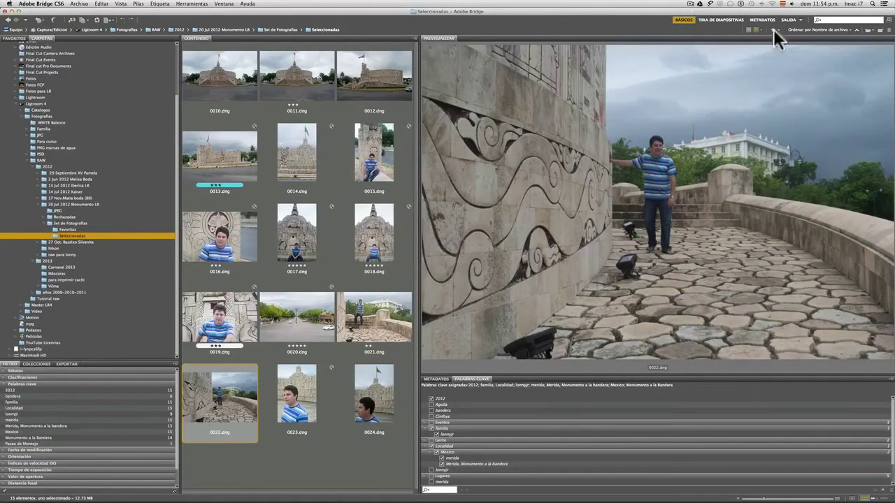
Step: Bring Chrome over Bridge, scroll the Facebook timeline, and open the Lightroom #40 tutorial on YouTube
key("super+Tab")
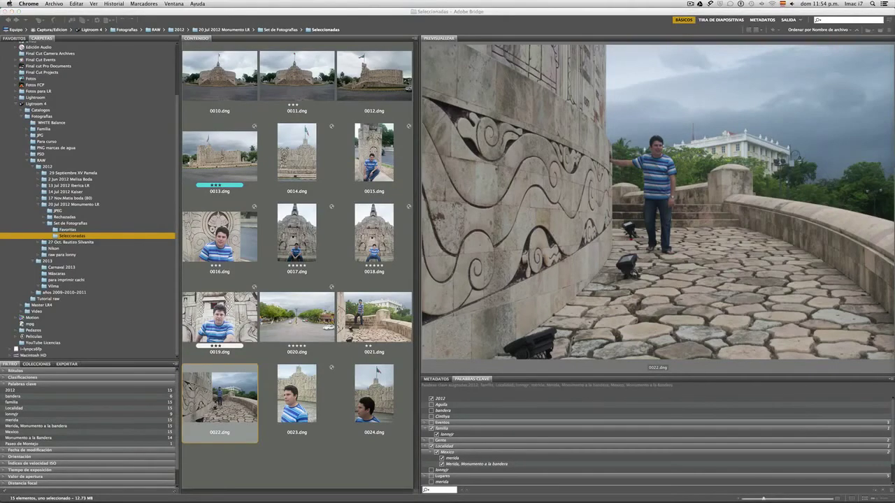
left_click_drag(830, 54, 276, 37)
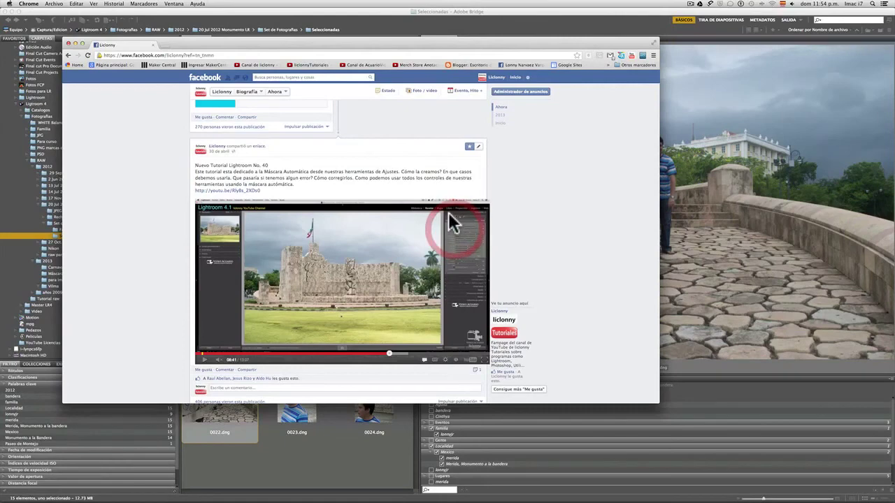
scroll(425, 203, "up", 2)
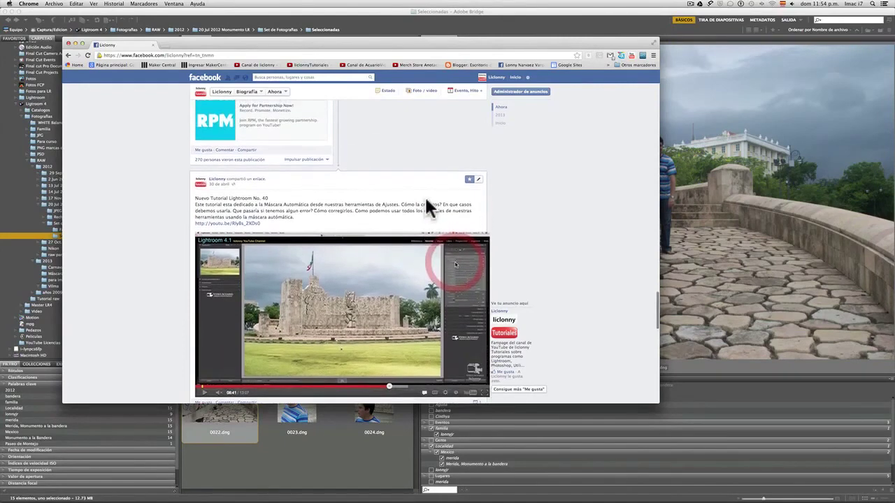
scroll(425, 203, "down", 3)
scroll(425, 202, "up", 4)
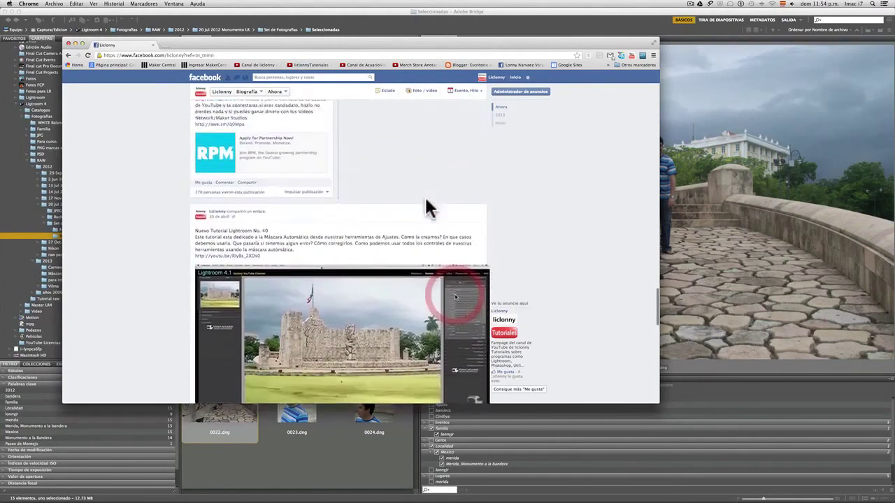
scroll(427, 199, "down", 5)
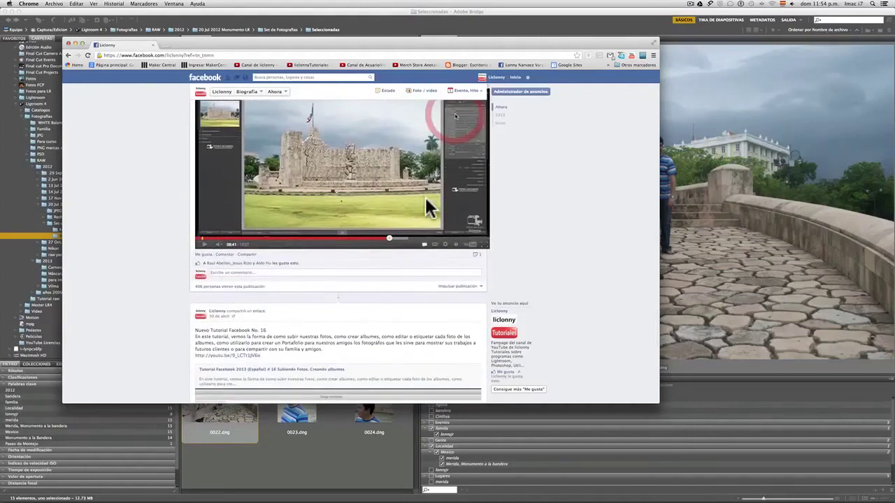
scroll(425, 197, "up", 3)
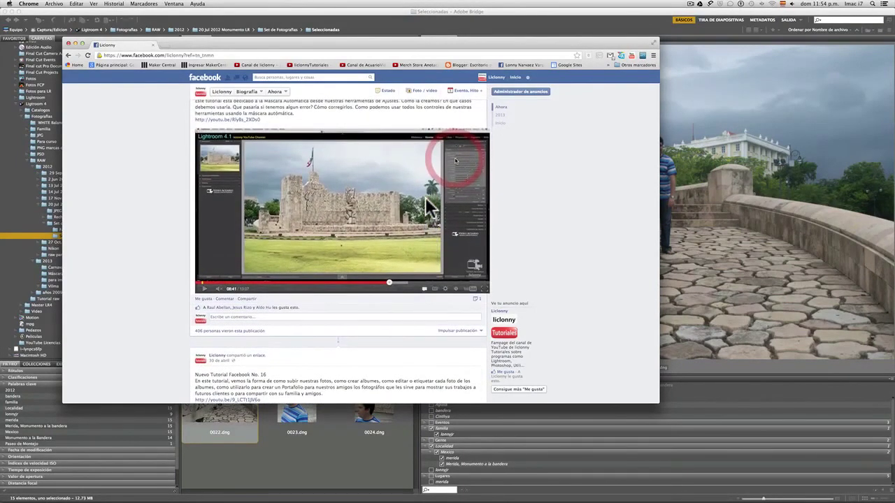
scroll(425, 197, "up", 2)
scroll(425, 197, "down", 3)
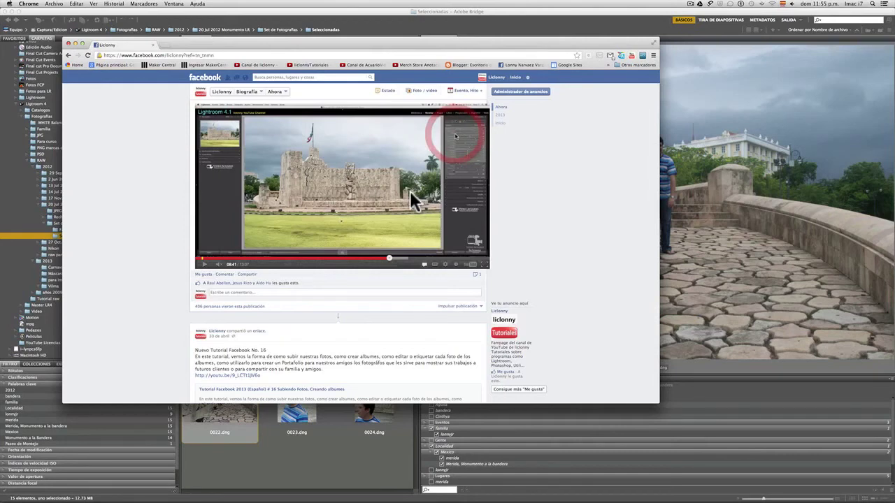
scroll(372, 171, "up", 5)
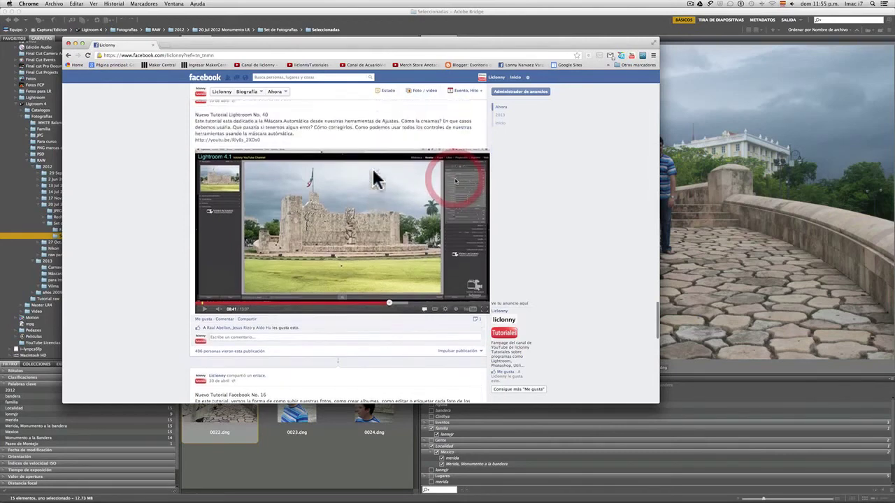
scroll(373, 171, "up", 10)
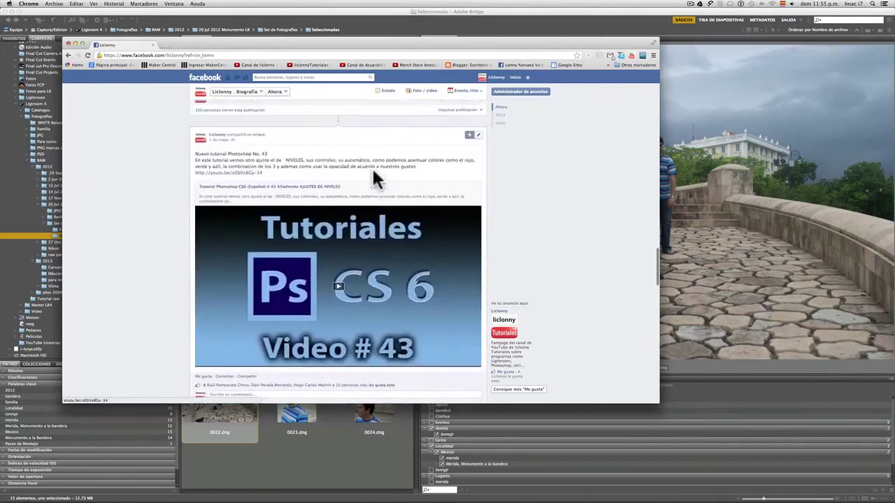
scroll(373, 180, "up", 10)
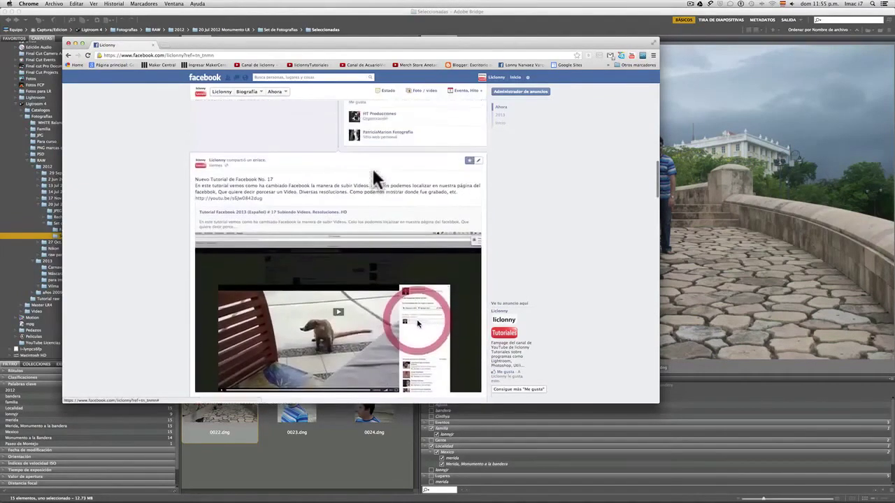
scroll(376, 179, "down", 10)
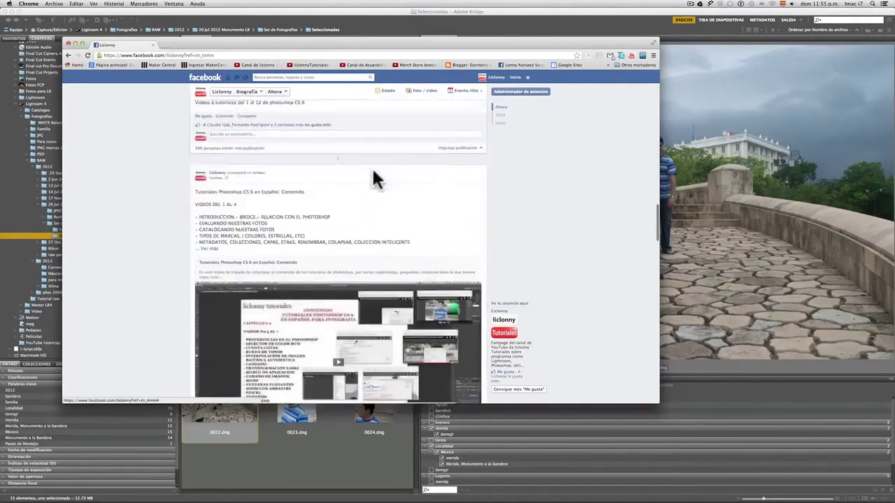
scroll(376, 180, "down", 5)
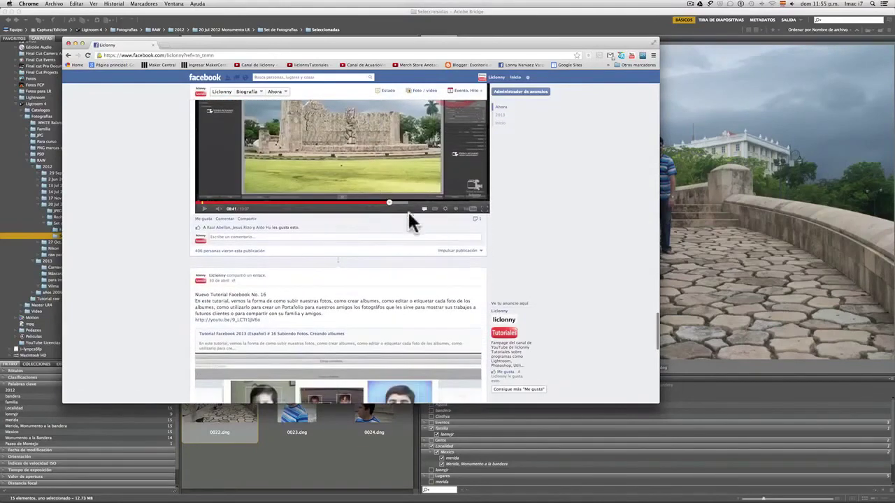
left_click(466, 206)
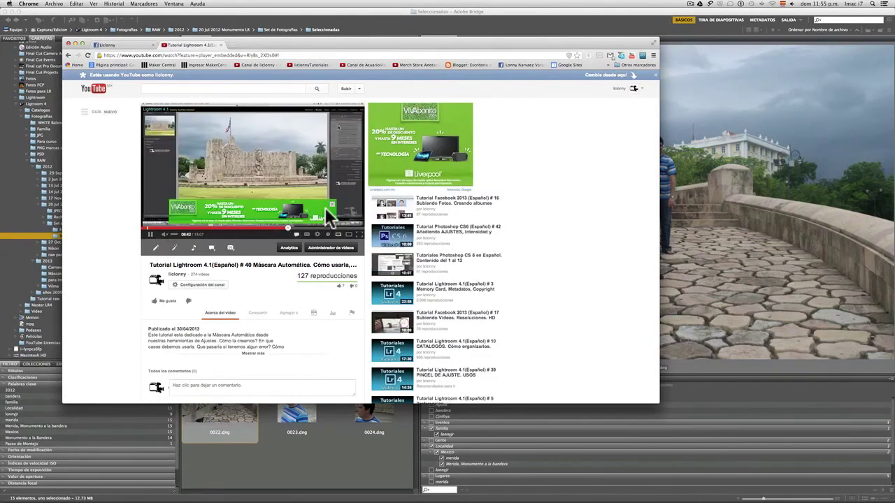
Step: Close the ad, pause the tutorial in the wider player, and show its quality options
left_click(331, 204)
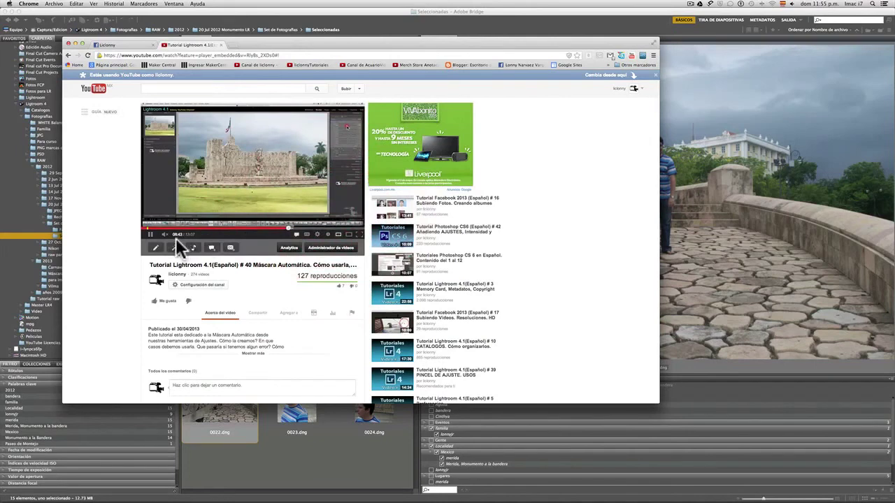
left_click(149, 235)
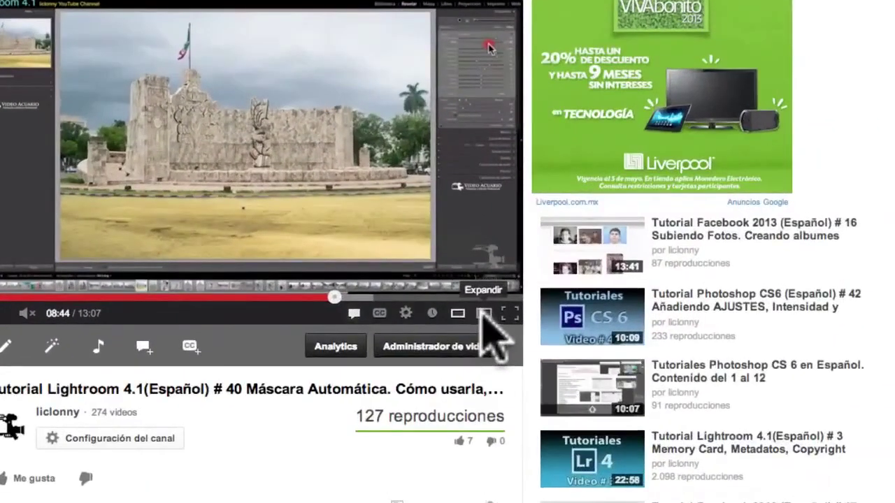
left_click(478, 311)
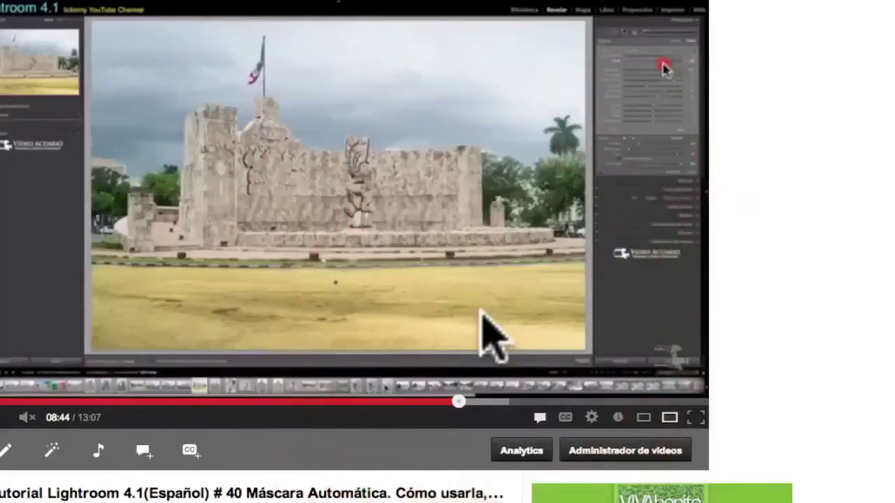
left_click(695, 416)
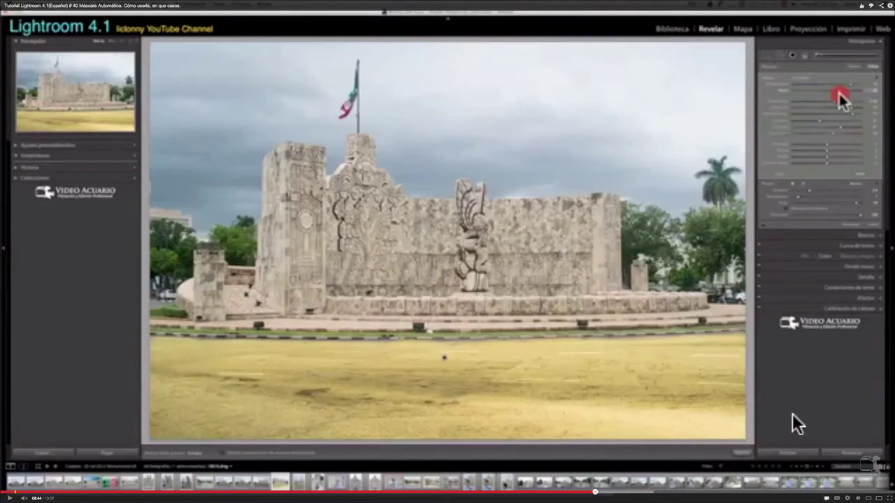
left_click(879, 497)
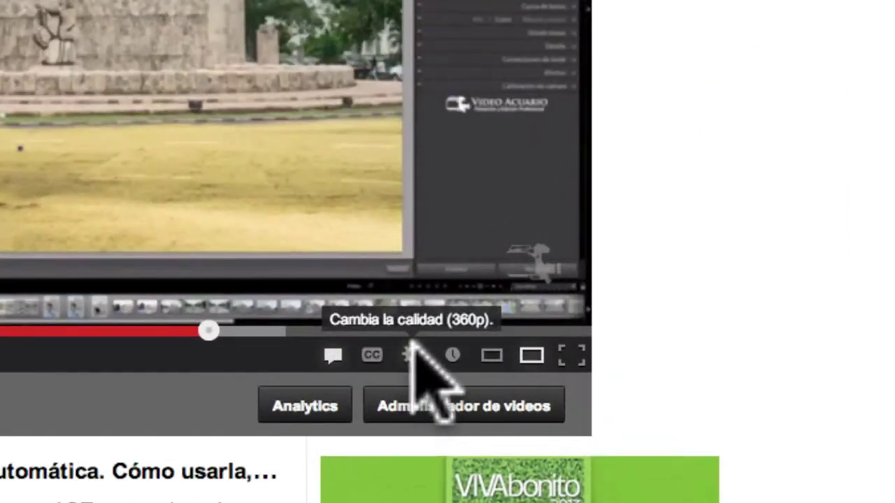
left_click(411, 353)
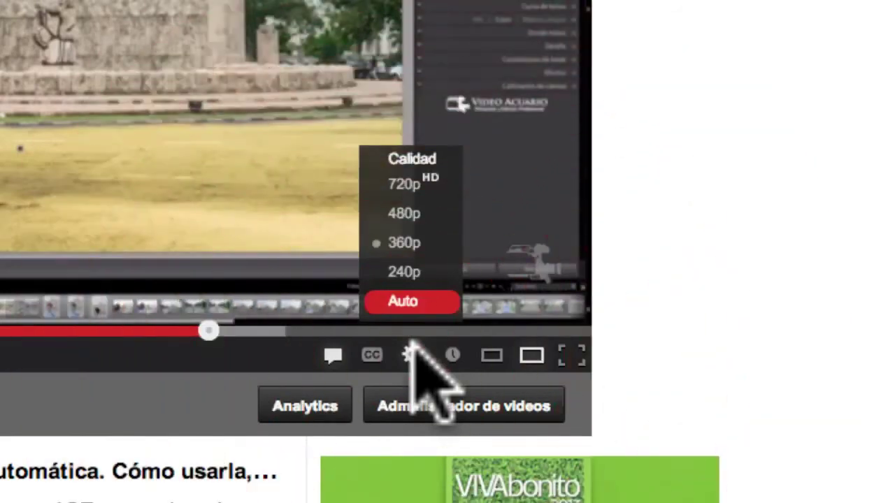
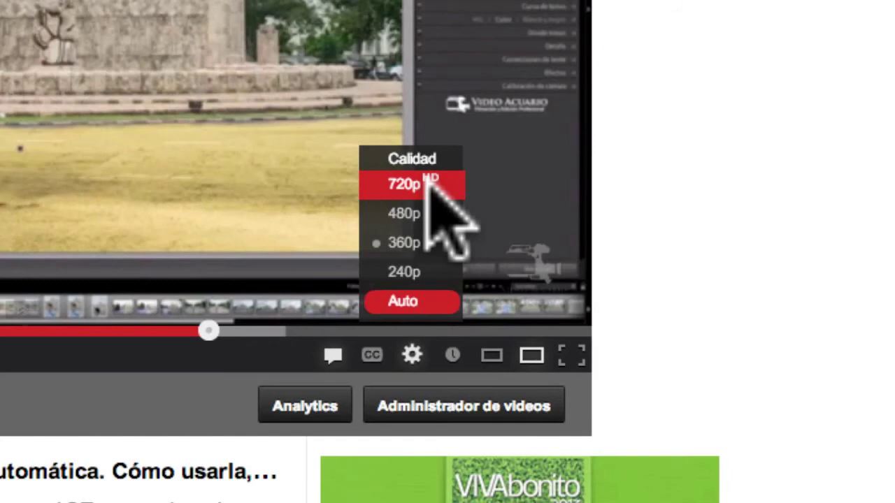
Step: Play the Lightroom tutorial at 720p, preview it full screen, then move Chrome aside for Bridge
left_click(429, 183)
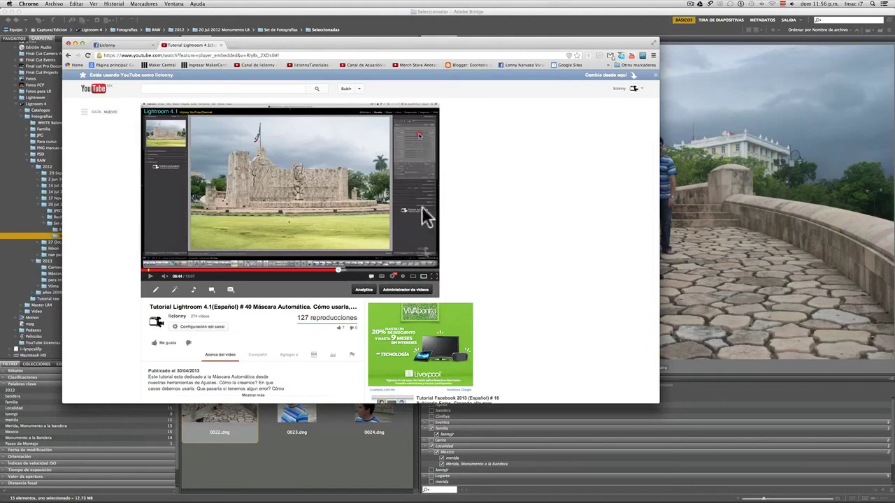
left_click(431, 274)
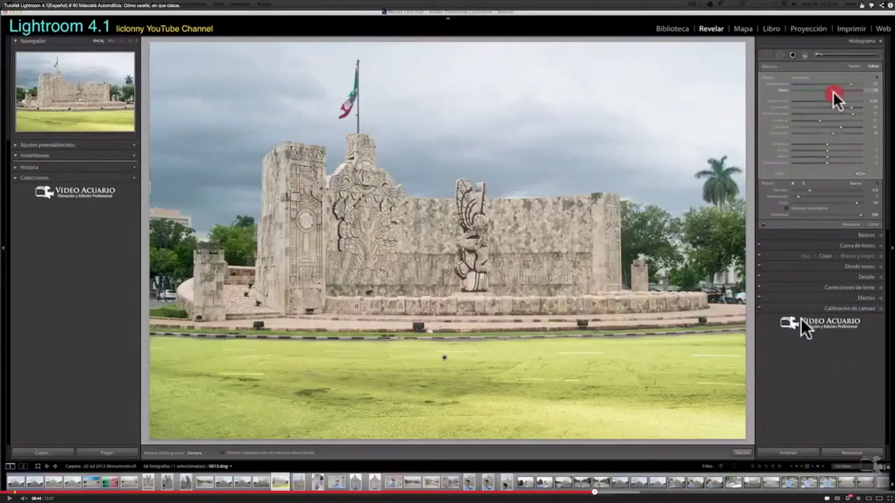
key("Escape")
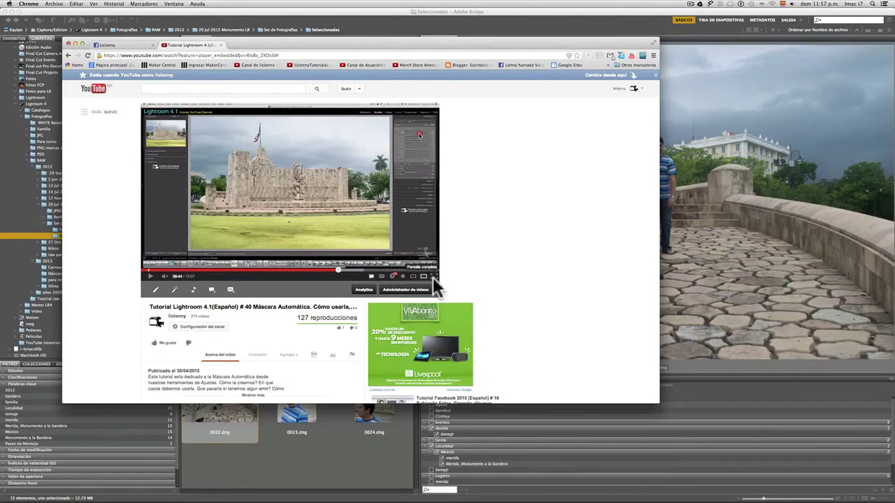
left_click(393, 275)
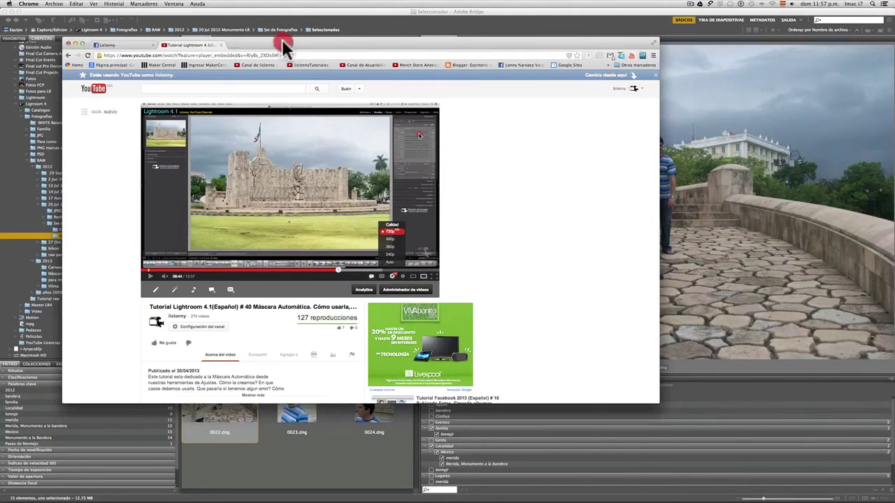
left_click_drag(285, 40, 894, 73)
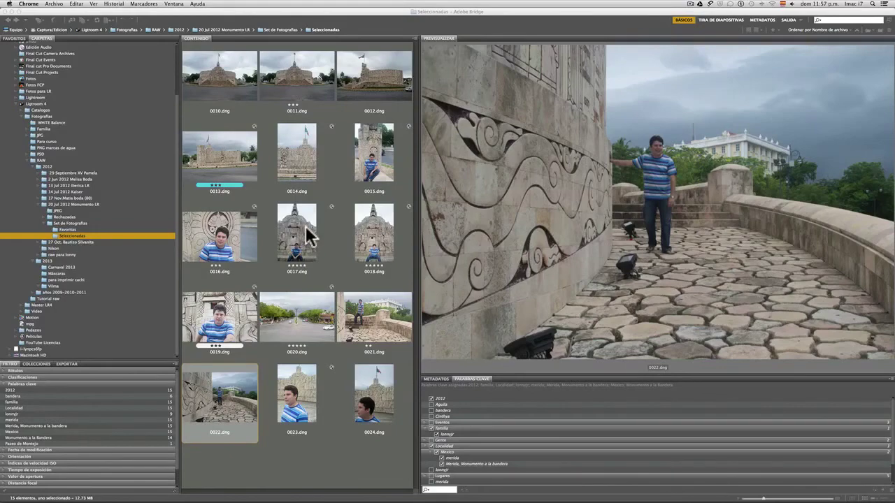
Step: Open 0022.dng from Bridge through Camera Raw into Photoshop, accept the profile notice, and fit it to screen
left_click(233, 389)
double_click(232, 386)
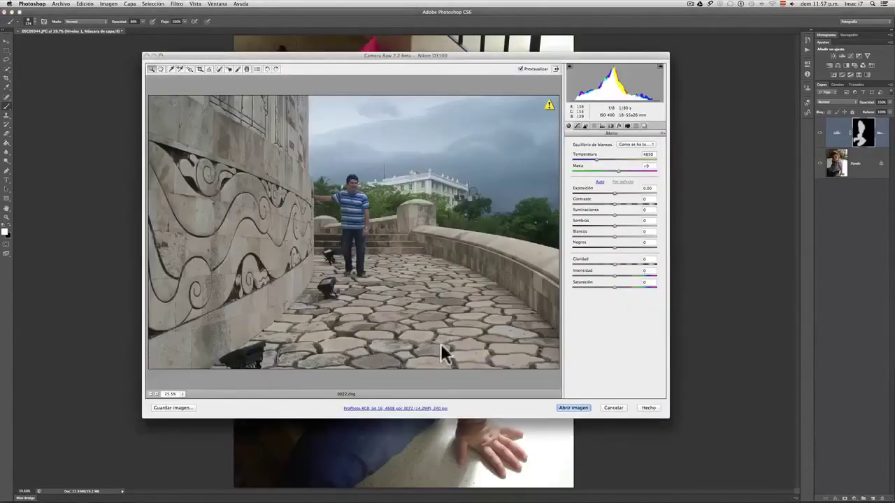
left_click(568, 408)
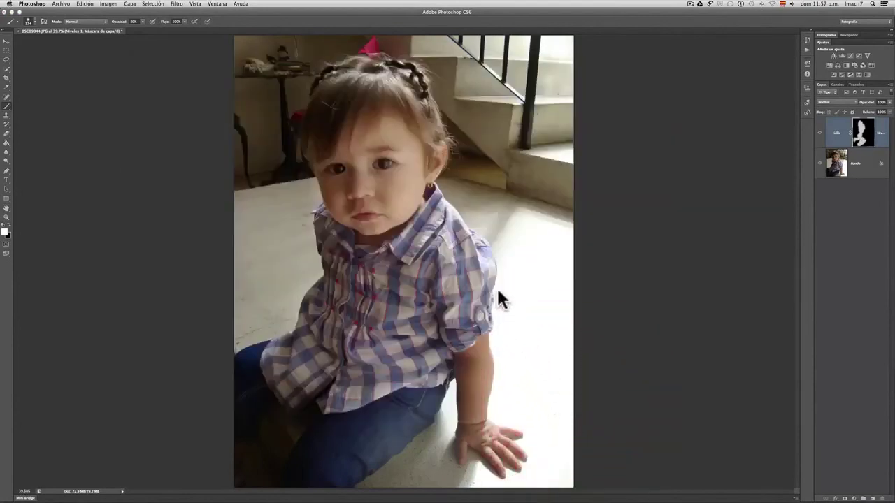
left_click(583, 228)
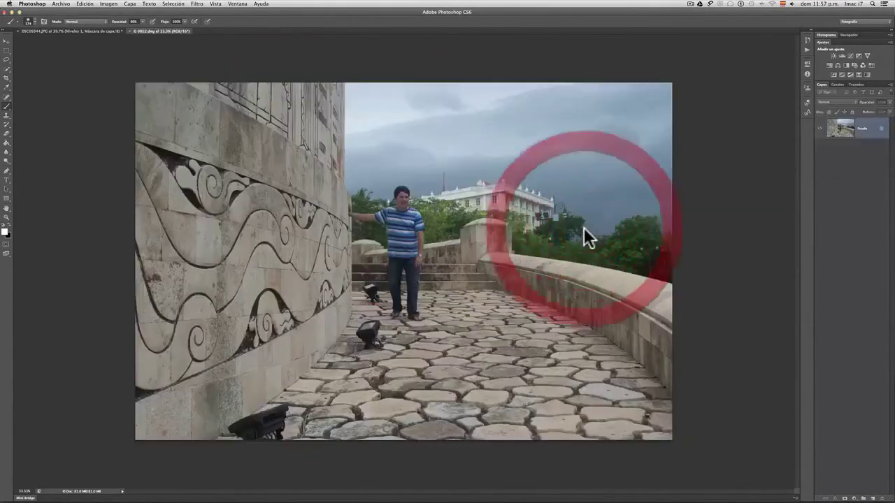
double_click(7, 208)
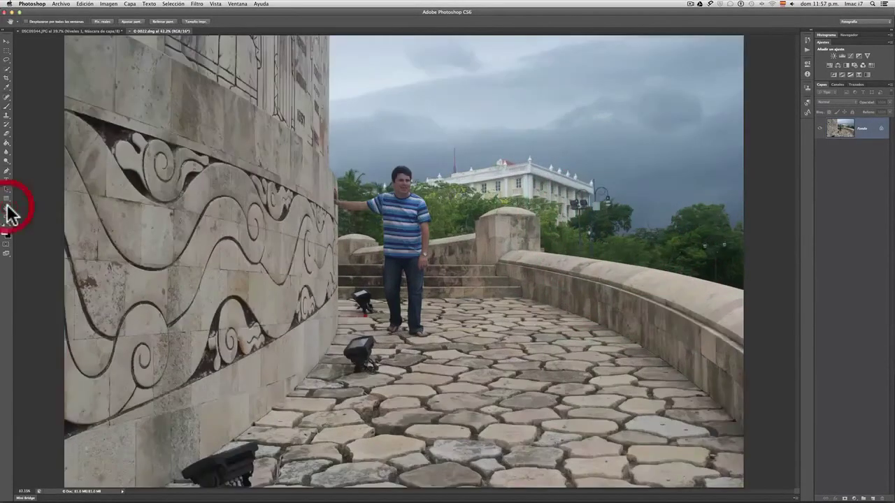
Step: Add a Levels layer with midtones lightened to 1.47 and the black input raised to about 25
left_click(843, 56)
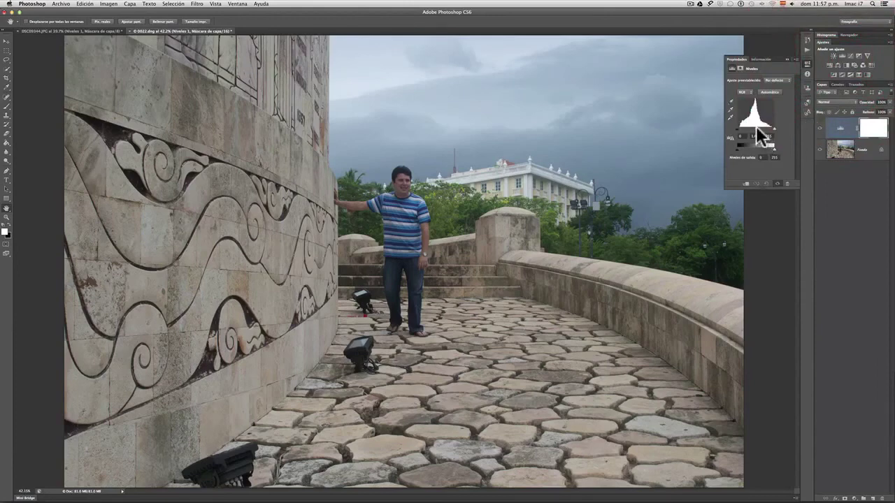
left_click_drag(755, 128, 754, 135)
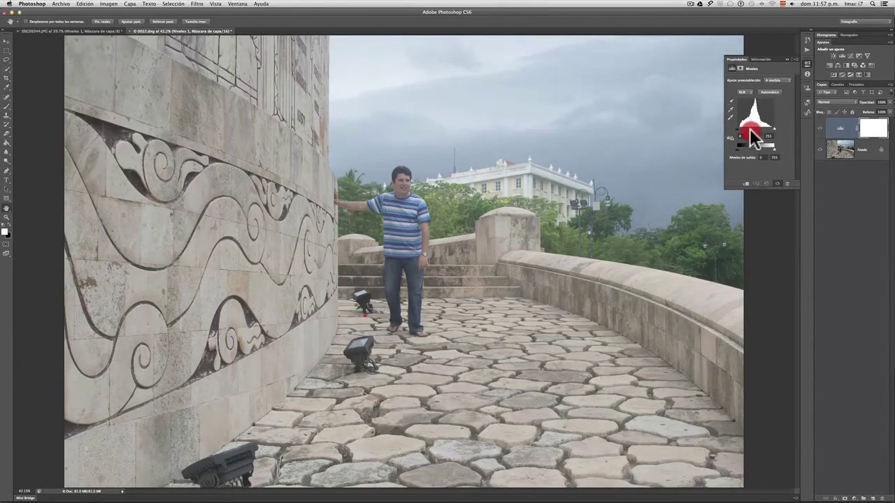
left_click_drag(751, 130, 738, 131)
left_click_drag(739, 139, 741, 137)
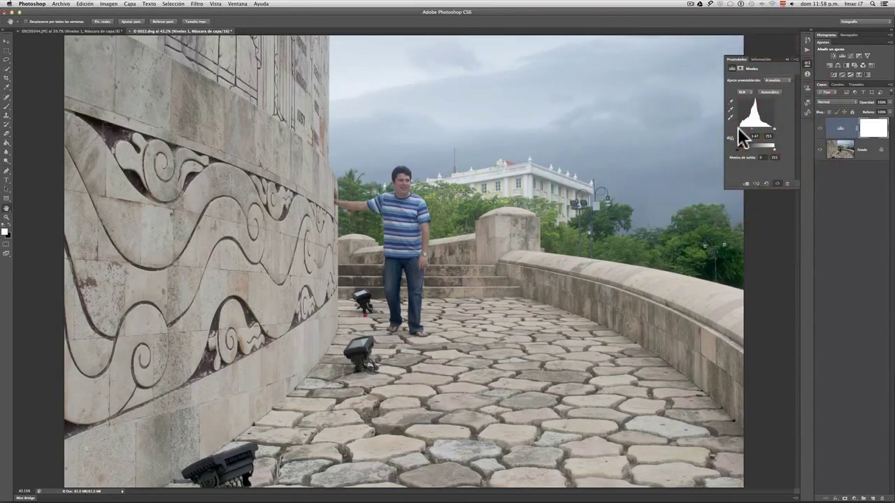
mouse_move(738, 127)
left_mouse_down()
mouse_move(753, 126)
mouse_move(734, 130)
left_mouse_up()
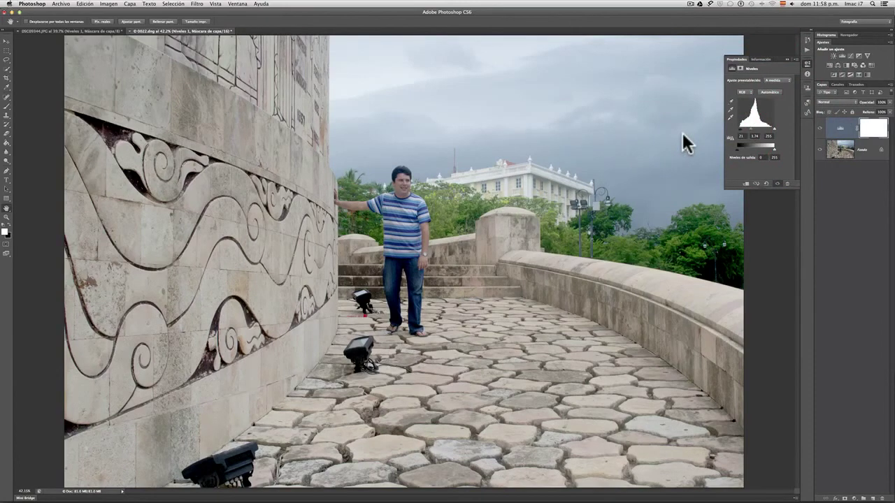
Step: Invert the Levels layer mask to black in the Properties panel
left_click(739, 69)
left_click(739, 67)
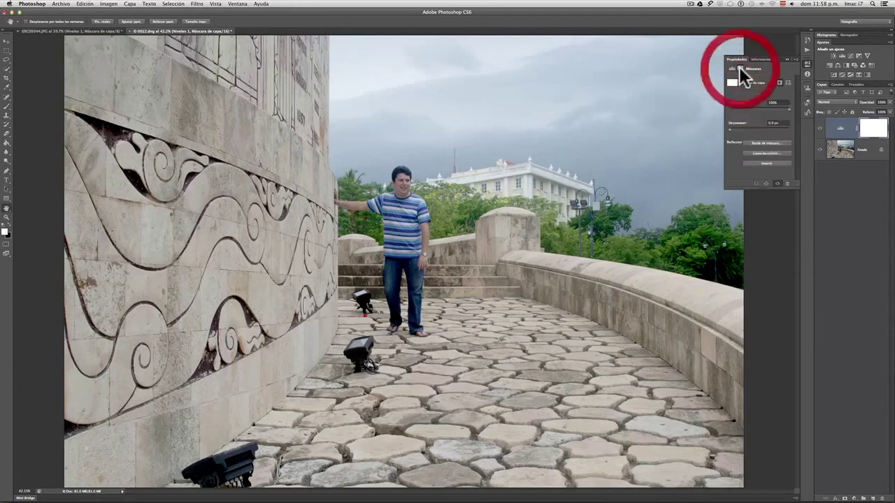
left_click(765, 163)
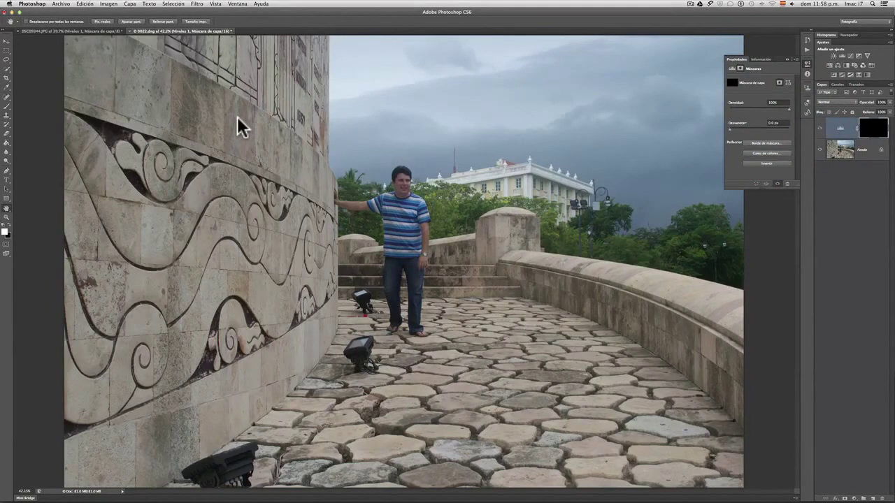
Step: Choose the Brush tool and set its size and hardness
left_click(7, 106)
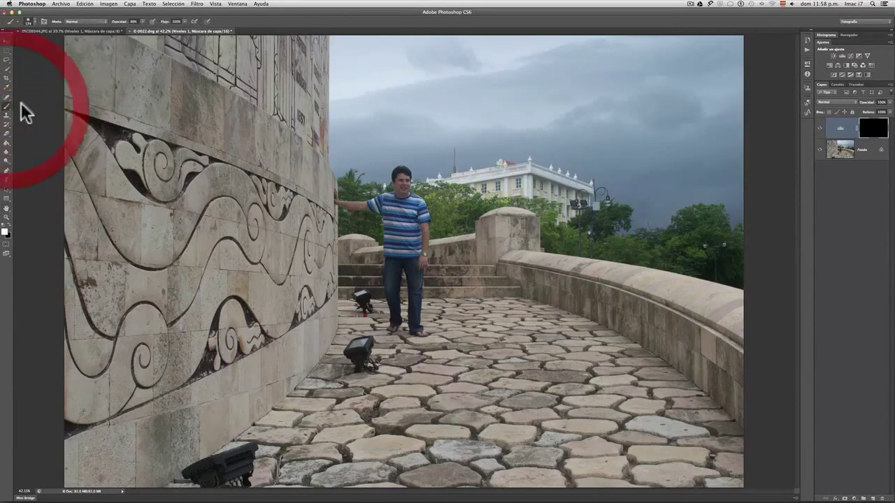
left_click(27, 22)
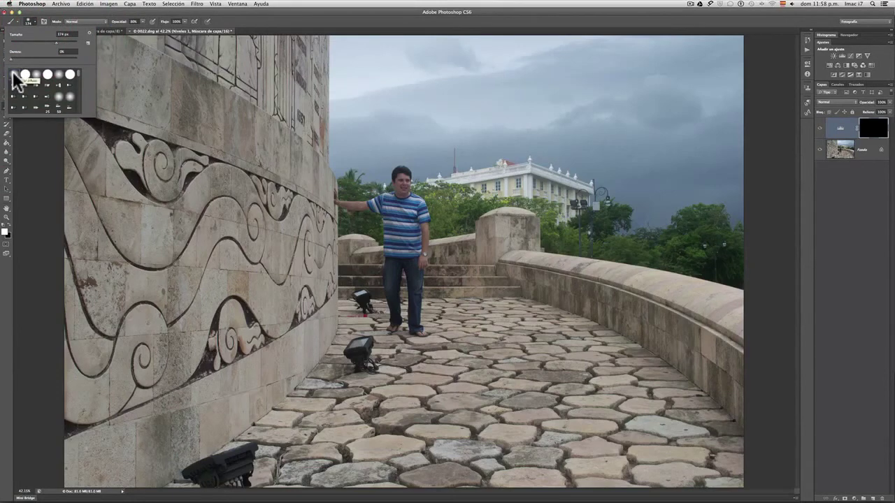
left_click(133, 29)
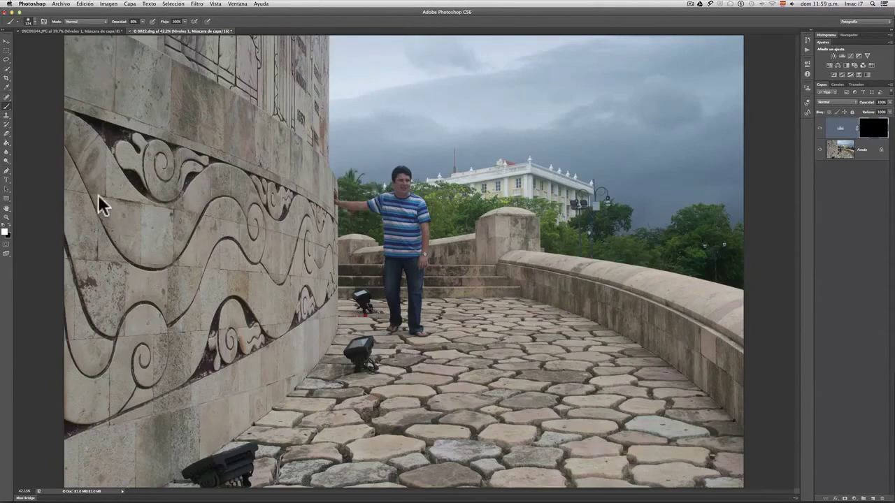
left_click(6, 217)
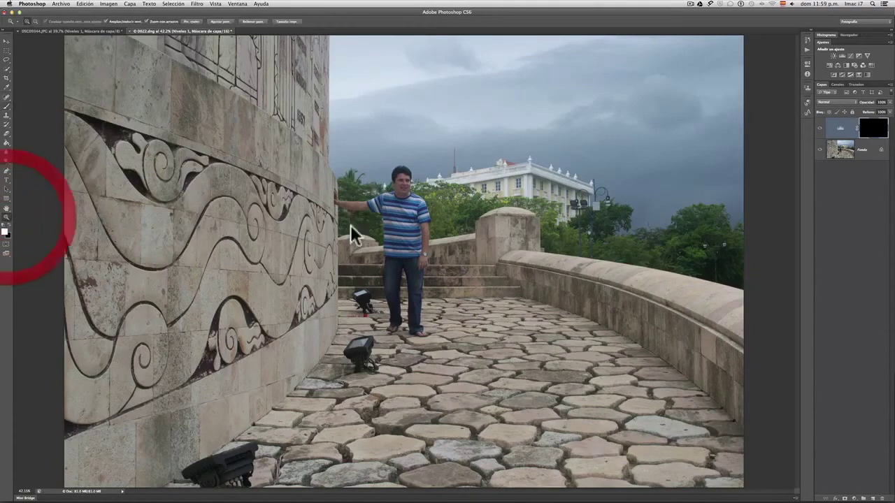
Step: Zoom to 100% on the man and bring his upper body into view
left_click(401, 193)
left_click(402, 283)
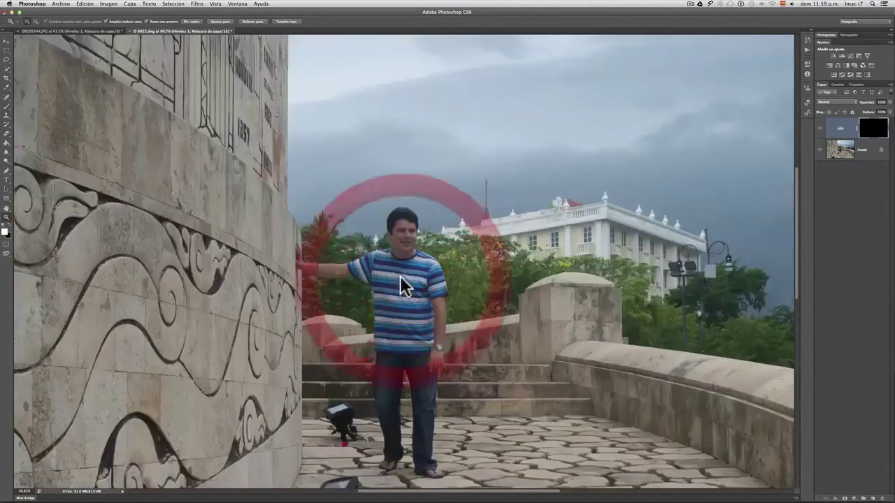
left_click(402, 284)
left_click_drag(473, 292, 471, 183)
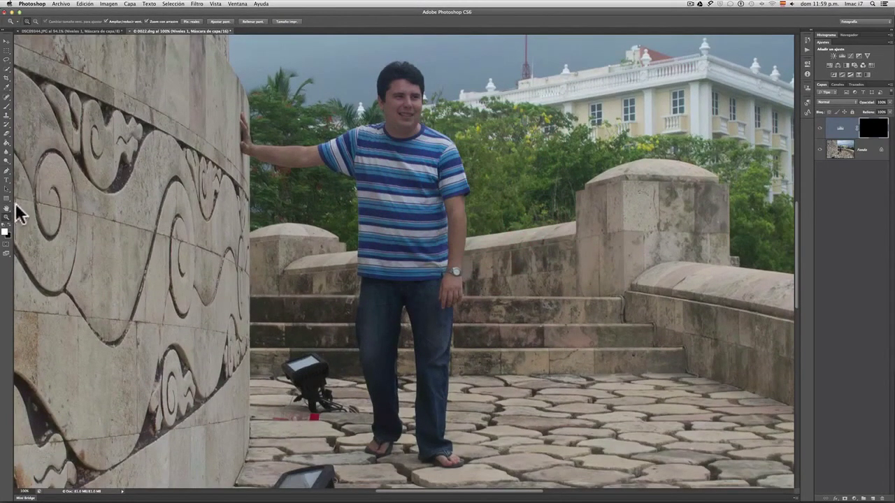
Step: Paint white on the mask over the striped shirt and adjust the brush size
left_click(7, 99)
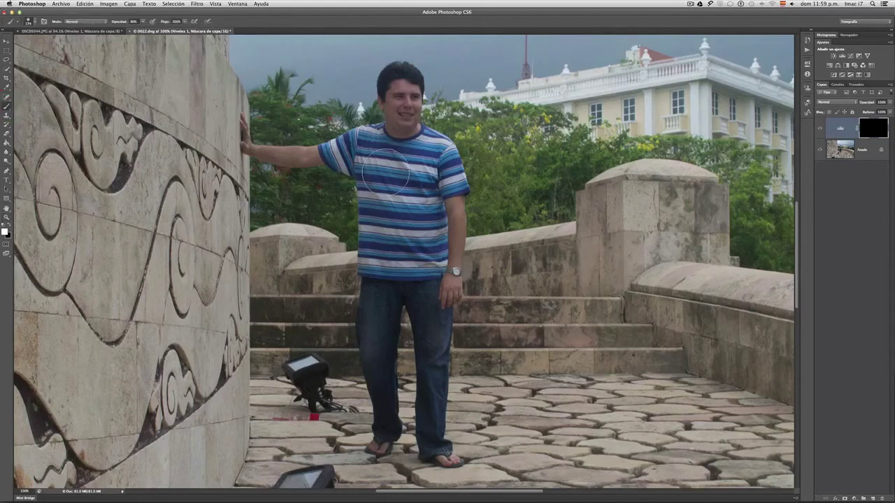
mouse_move(394, 152)
left_mouse_down()
mouse_move(397, 220)
mouse_move(423, 230)
mouse_move(415, 153)
mouse_move(400, 119)
mouse_move(399, 151)
mouse_move(377, 149)
left_mouse_up()
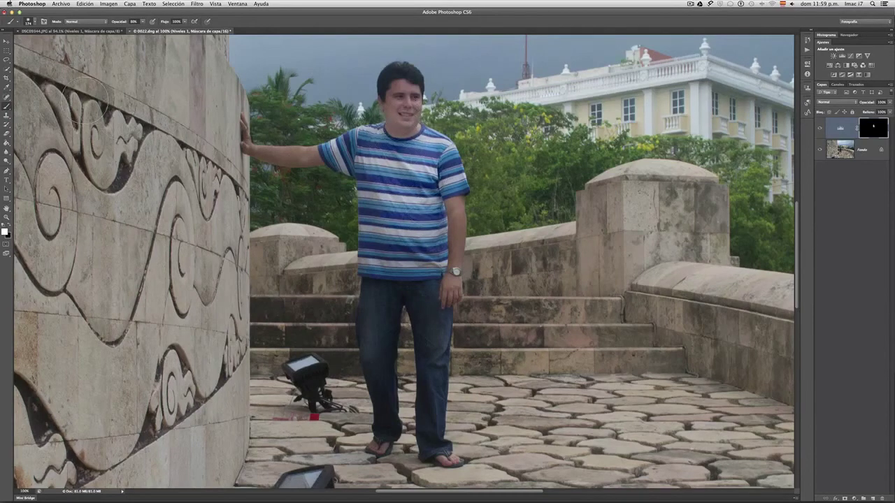
left_click(28, 22)
left_click(19, 26)
left_click(28, 23)
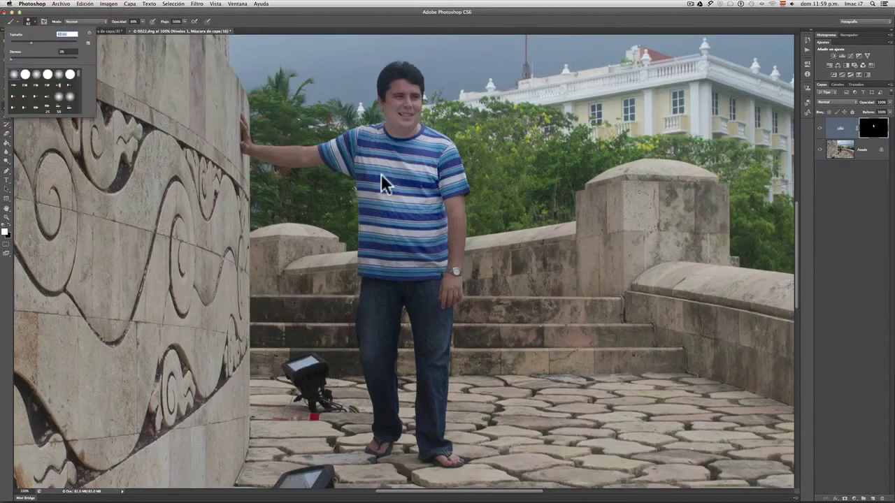
left_click(387, 147)
Step: Paint the mask over the face and shoulder, fix spill onto the trees, and restore the hand
left_click_drag(396, 141, 401, 143)
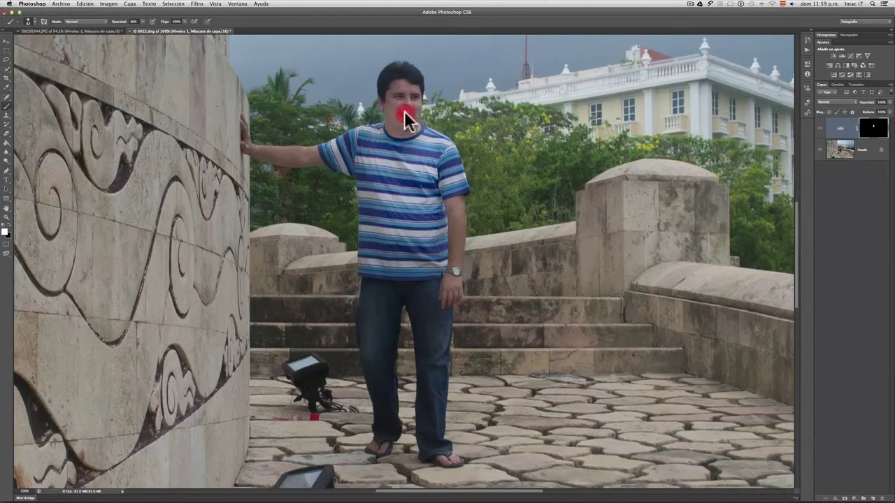
mouse_move(394, 89)
left_mouse_down()
mouse_move(411, 106)
mouse_move(402, 124)
left_mouse_up()
mouse_move(386, 82)
left_mouse_down()
mouse_move(400, 84)
mouse_move(409, 110)
mouse_move(403, 154)
left_mouse_up()
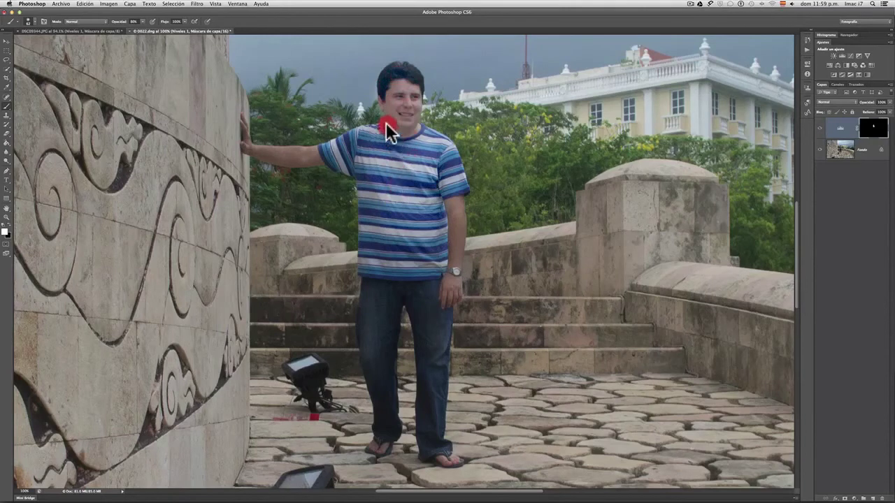
mouse_move(371, 149)
left_mouse_down()
mouse_move(332, 152)
mouse_move(352, 163)
mouse_move(256, 149)
mouse_move(299, 99)
mouse_move(271, 142)
mouse_move(339, 101)
left_mouse_up()
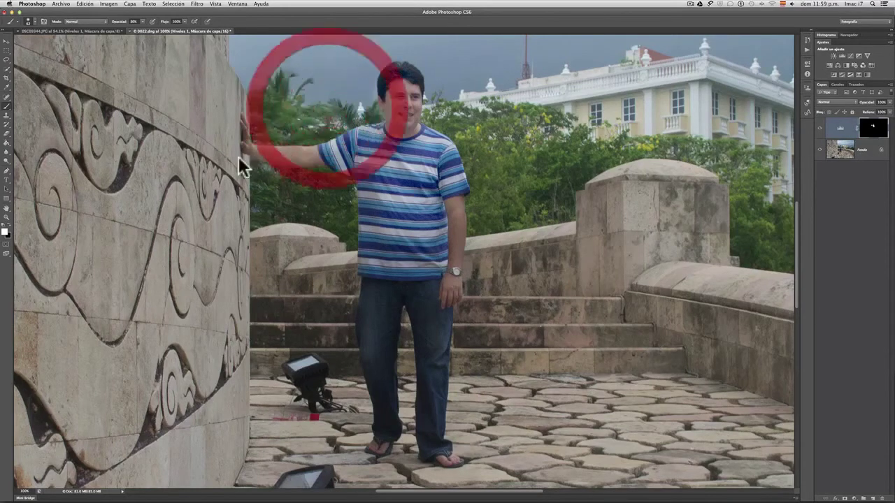
left_click(7, 228)
mouse_move(270, 105)
left_mouse_down()
mouse_move(301, 120)
mouse_move(270, 110)
mouse_move(260, 134)
left_mouse_up()
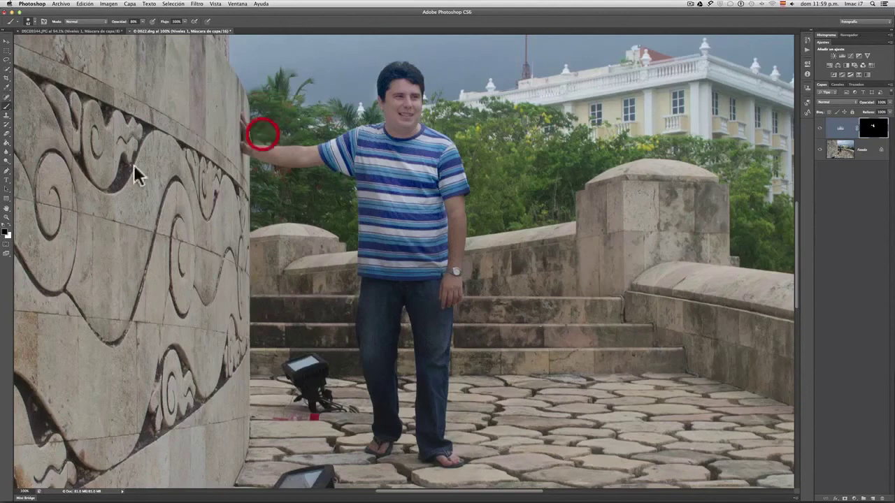
left_click(8, 228)
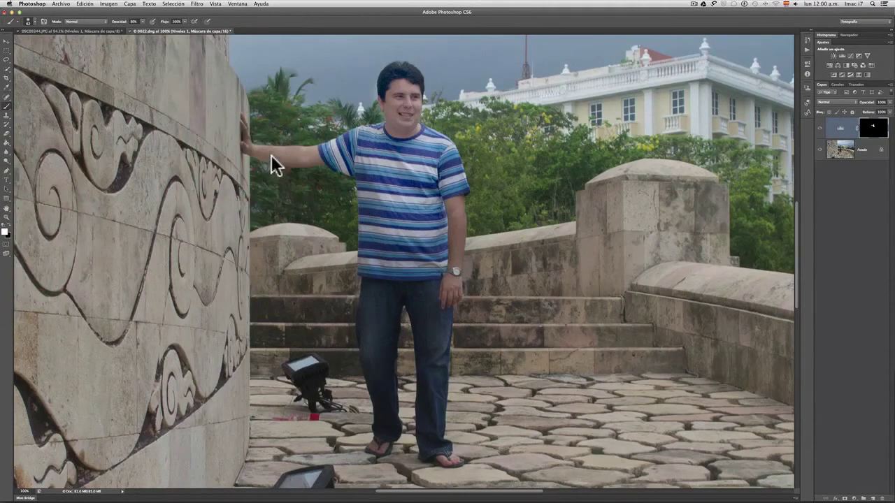
left_click_drag(272, 151, 254, 154)
Step: Brush the brightening over the shirt, right wrist, both jeans legs and feet
left_click_drag(423, 216, 426, 220)
mouse_move(368, 205)
left_mouse_down()
mouse_move(364, 162)
mouse_move(379, 200)
left_mouse_up()
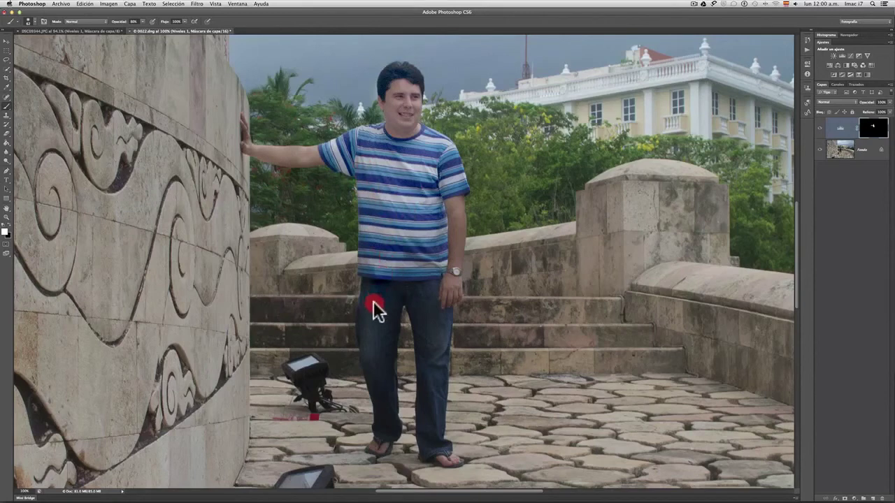
mouse_move(370, 258)
left_mouse_down()
mouse_move(367, 308)
mouse_move(386, 307)
mouse_move(380, 330)
left_mouse_up()
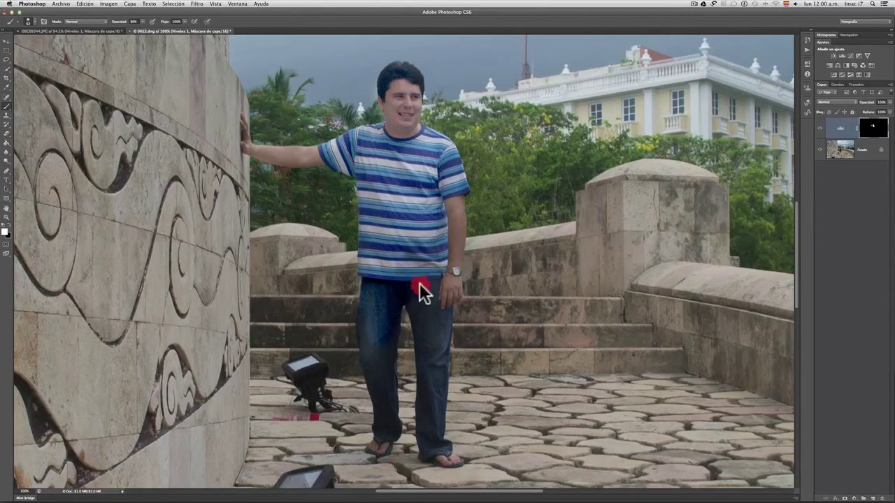
mouse_move(419, 284)
left_mouse_down()
mouse_move(444, 281)
mouse_move(442, 307)
mouse_move(453, 260)
left_mouse_up()
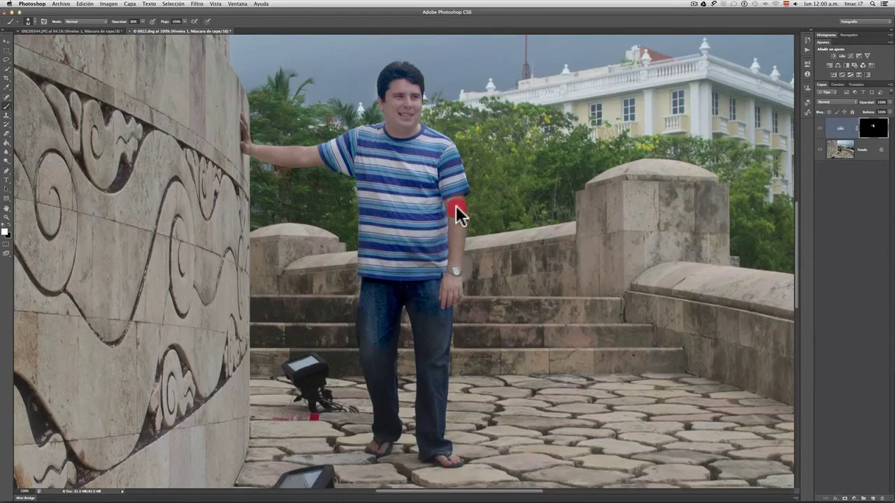
mouse_move(453, 255)
left_mouse_down()
mouse_move(423, 351)
mouse_move(423, 337)
mouse_move(433, 444)
left_mouse_up()
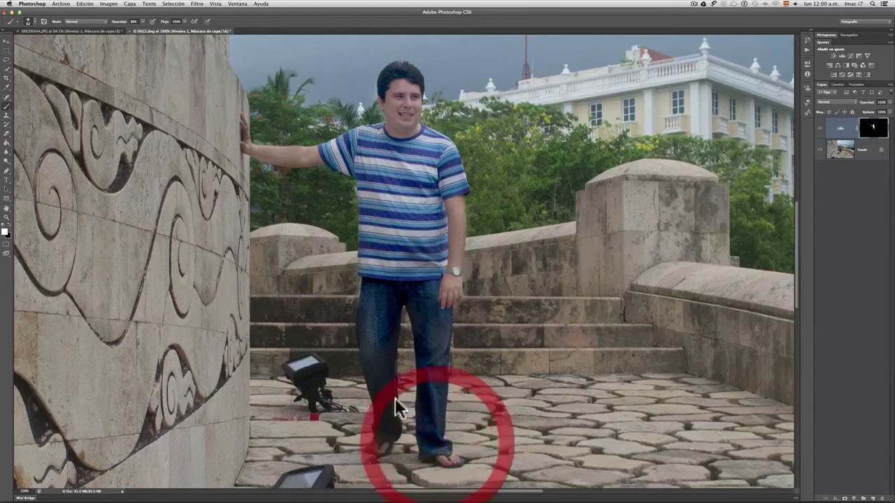
left_click_drag(382, 409, 384, 344)
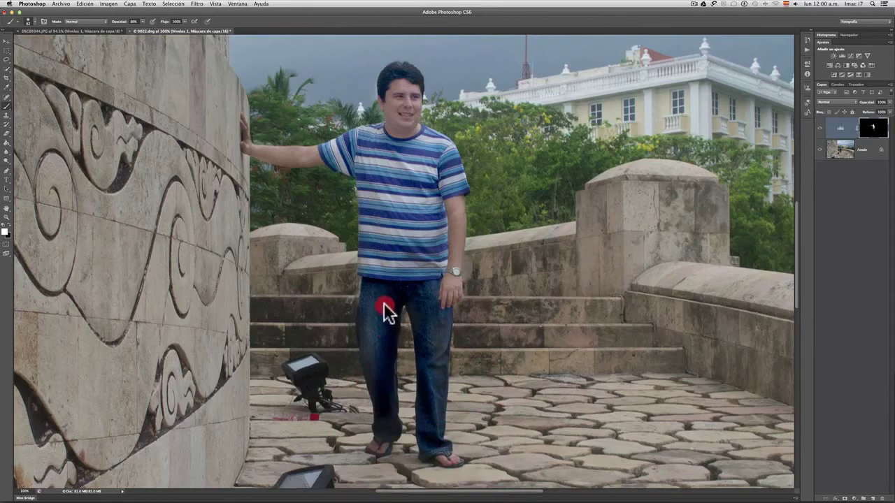
mouse_move(384, 304)
left_mouse_down()
mouse_move(381, 440)
mouse_move(393, 322)
left_mouse_up()
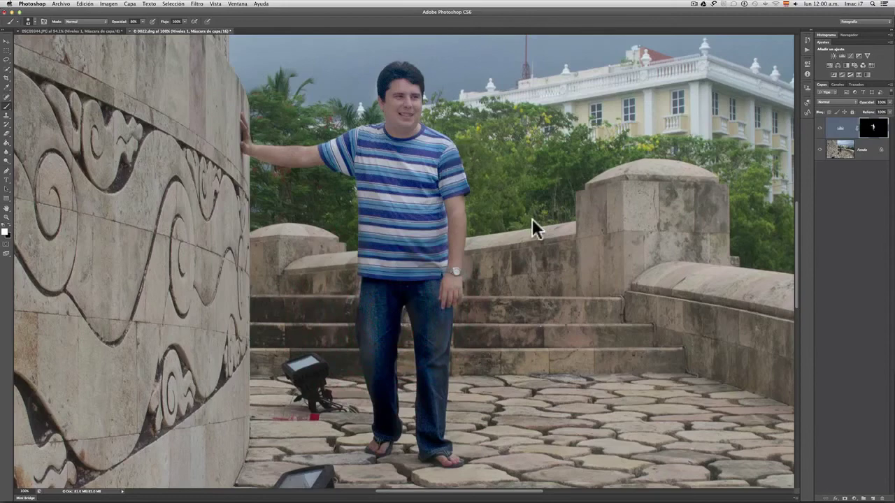
Step: Fit the photo, compare with the Levels layer off and on, and feather its mask to 7.1 px
double_click(7, 208)
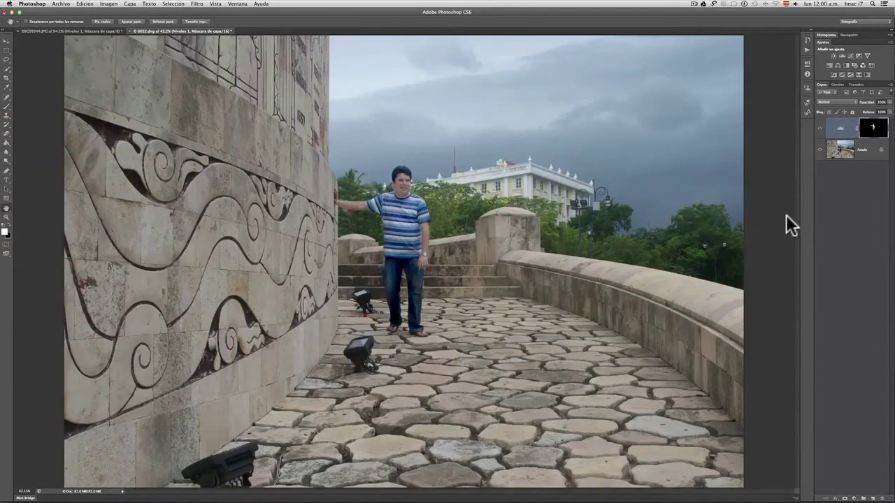
left_click(820, 128)
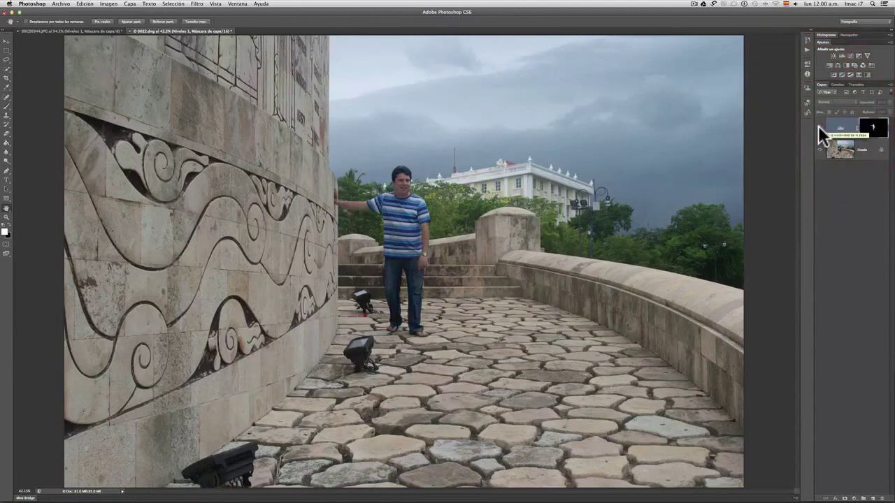
left_click(819, 128)
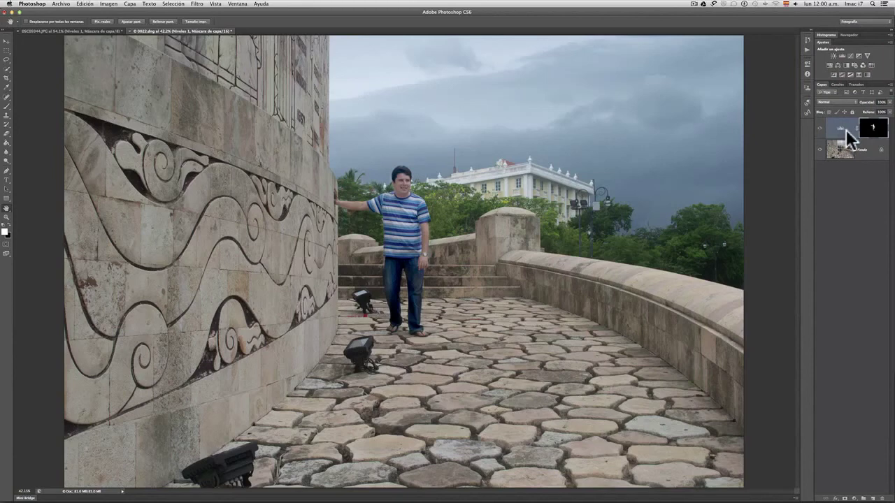
double_click(867, 136)
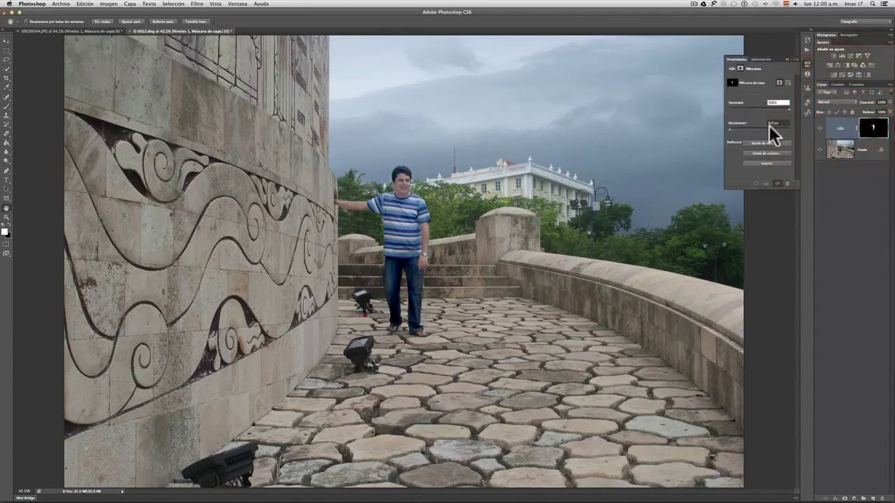
left_click_drag(728, 128, 751, 129)
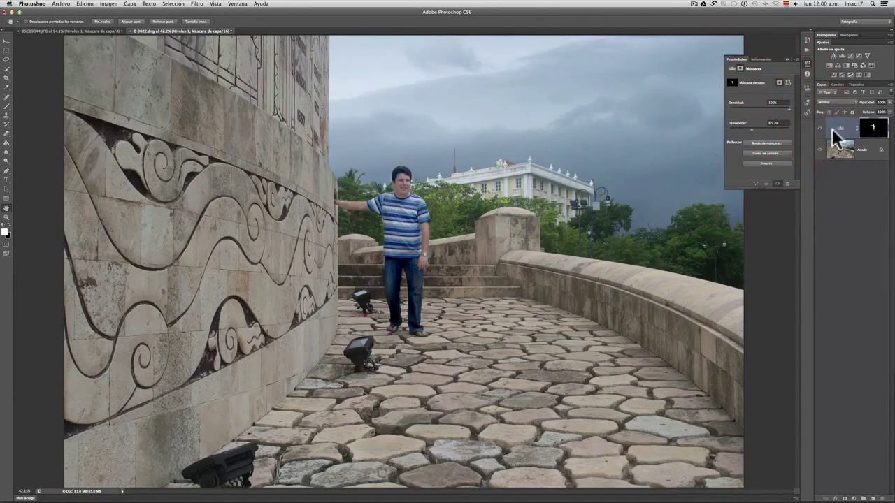
left_click(873, 131)
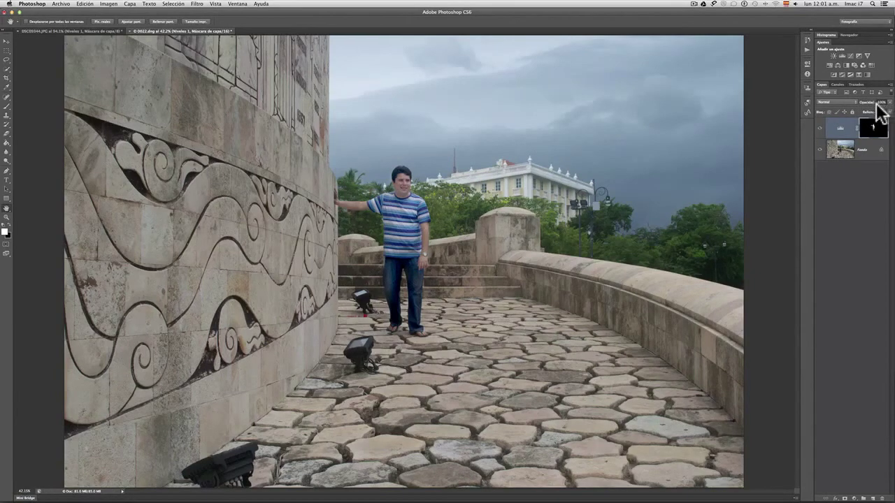
Step: Lower the Levels layer opacity, then hide the layer to compare with the original
left_click(873, 101)
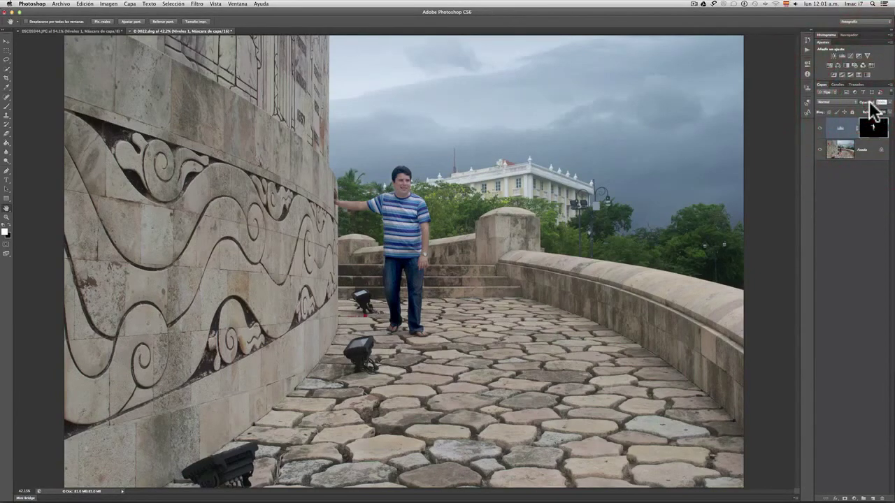
left_click(867, 105)
left_click_drag(868, 105, 891, 106)
left_click(819, 128)
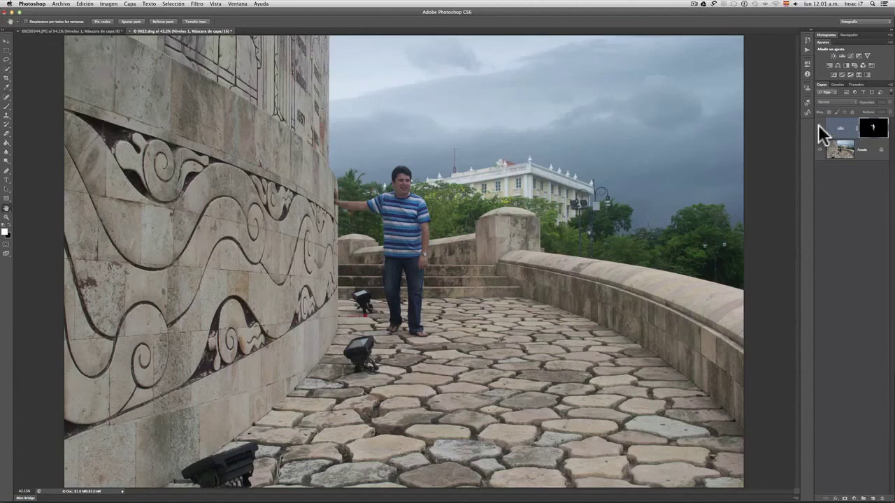
Step: Show the Levels adjustment layer again
left_click(818, 127)
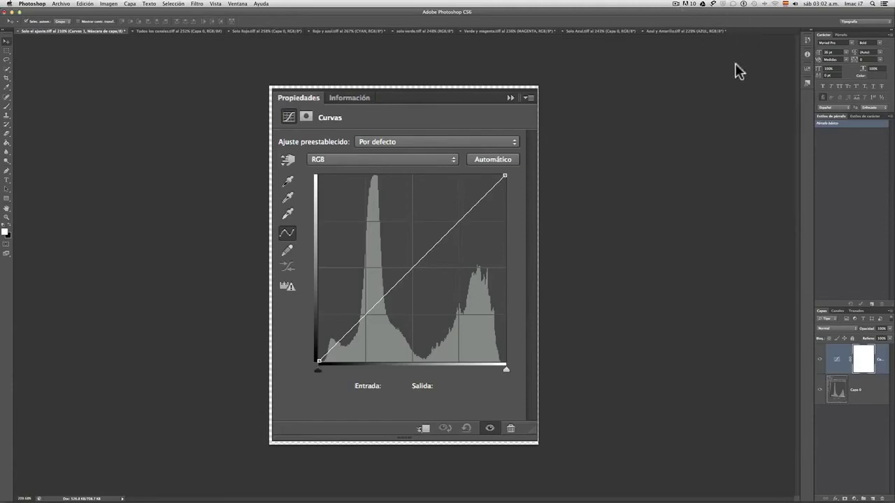
Step: Choose the Fotografía workspace, then stack two new Curves adjustment layers
left_click(884, 22)
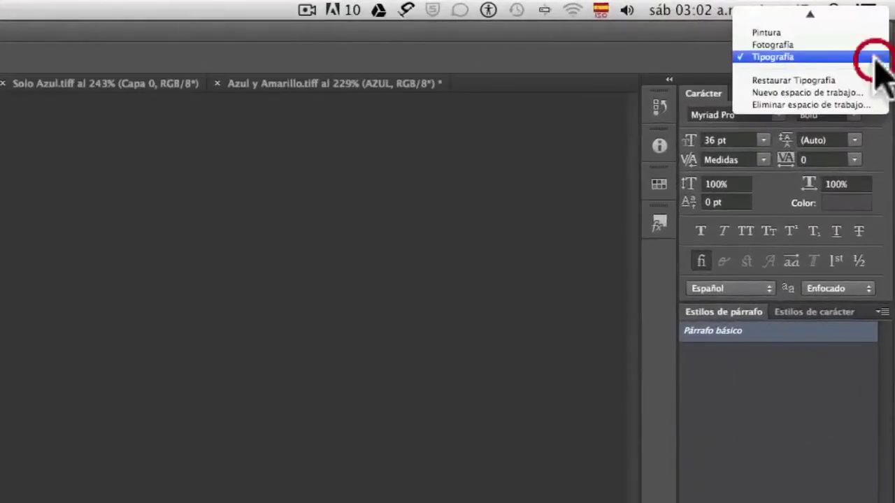
left_click(878, 44)
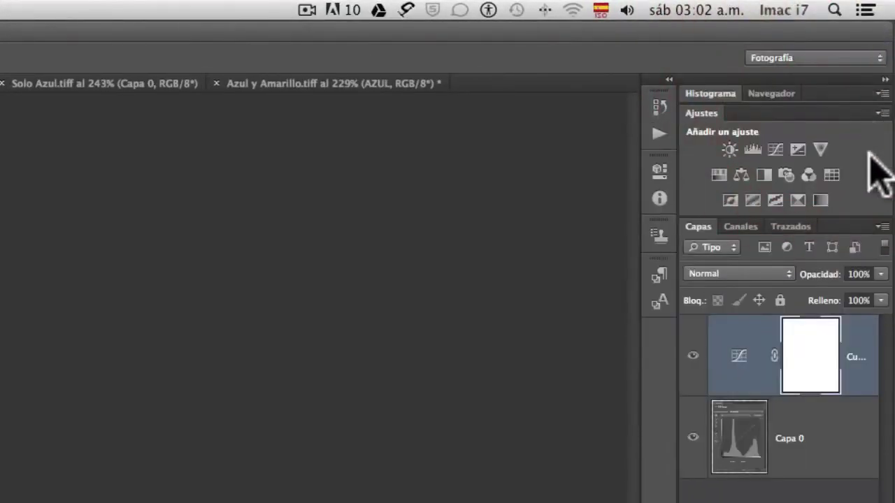
left_click(777, 150)
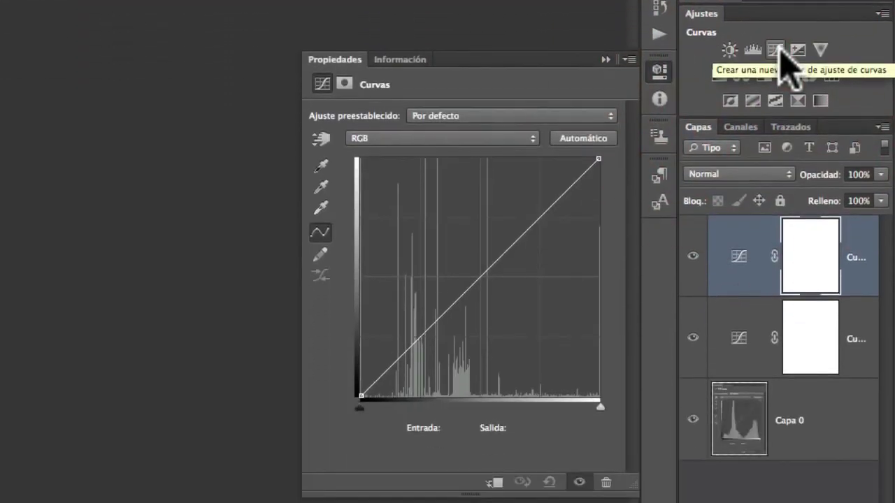
left_click(778, 51)
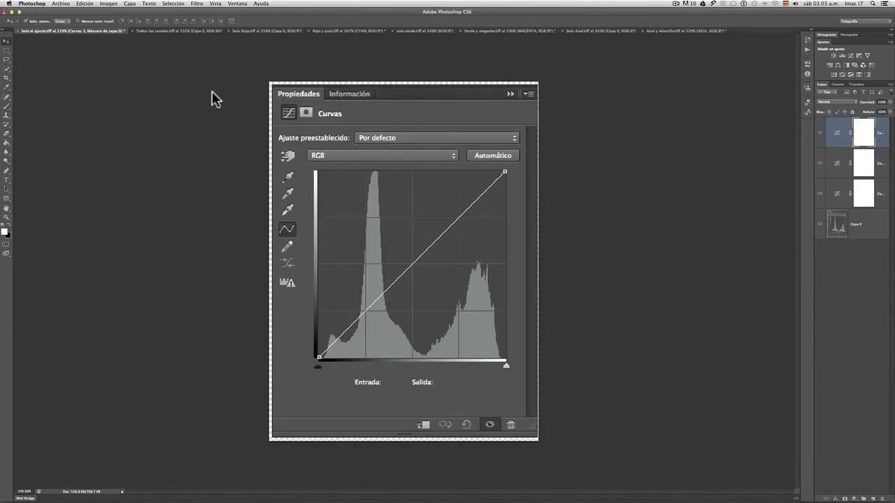
Step: Check the Todos los canales document's channel list, then switch to Solo Rojo and its Rojo curve
left_click(174, 30)
left_click(318, 139)
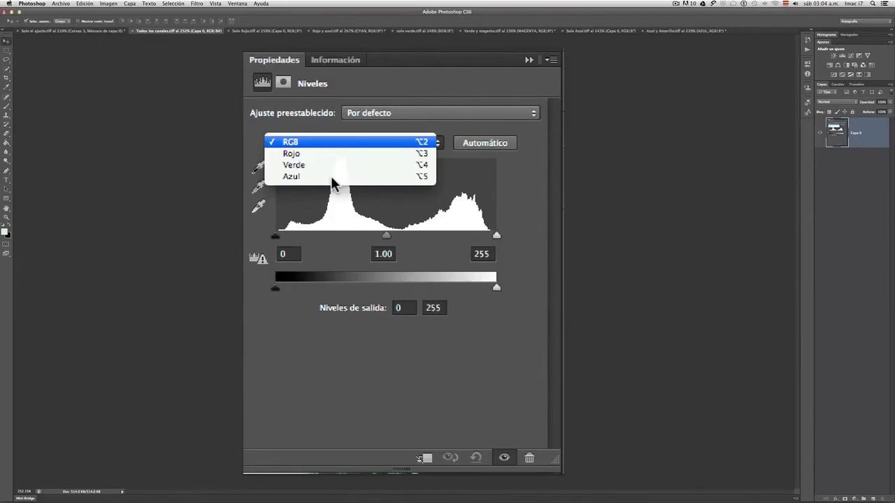
left_click(255, 31)
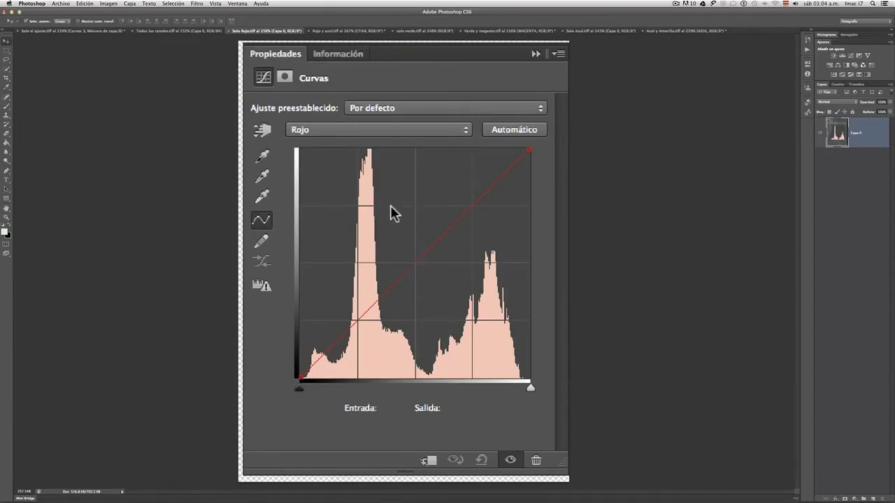
Step: View the Rojo y azul document, then switch to solo verde with its straight Verde curve
left_click(323, 31)
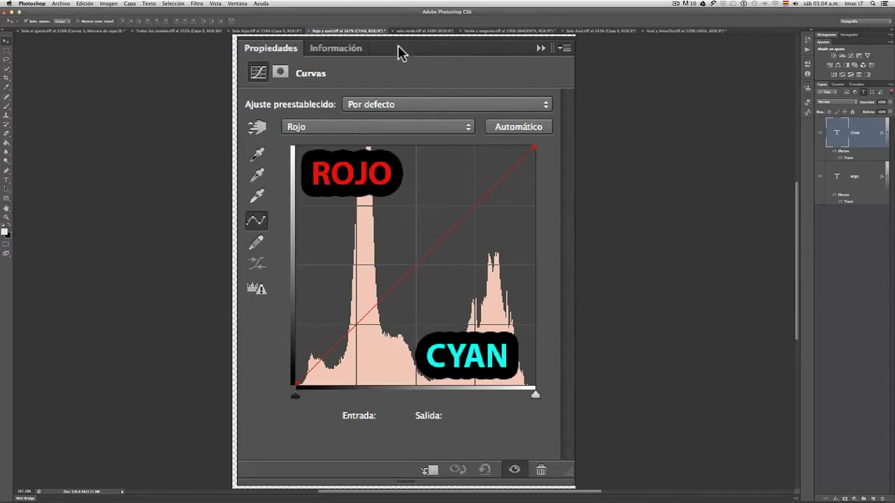
left_click(414, 31)
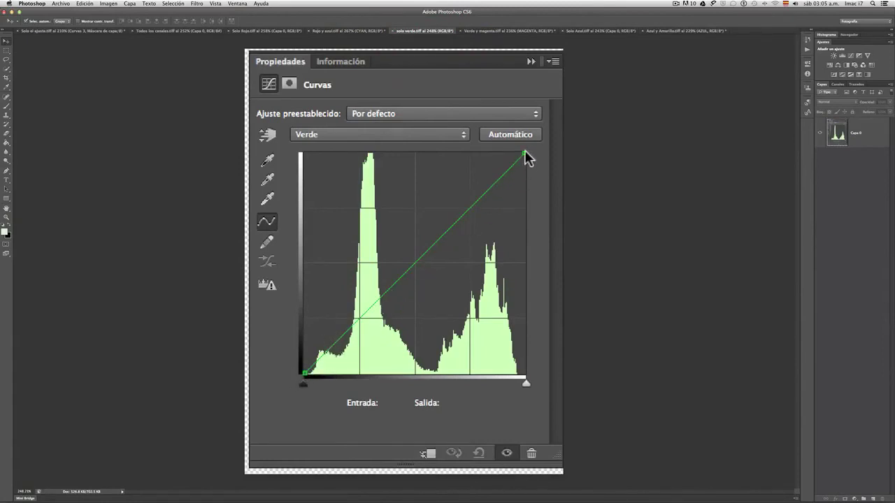
Step: View the Verde y magenta document, then switch to Solo Azul with its straight Azul curve
left_click(477, 30)
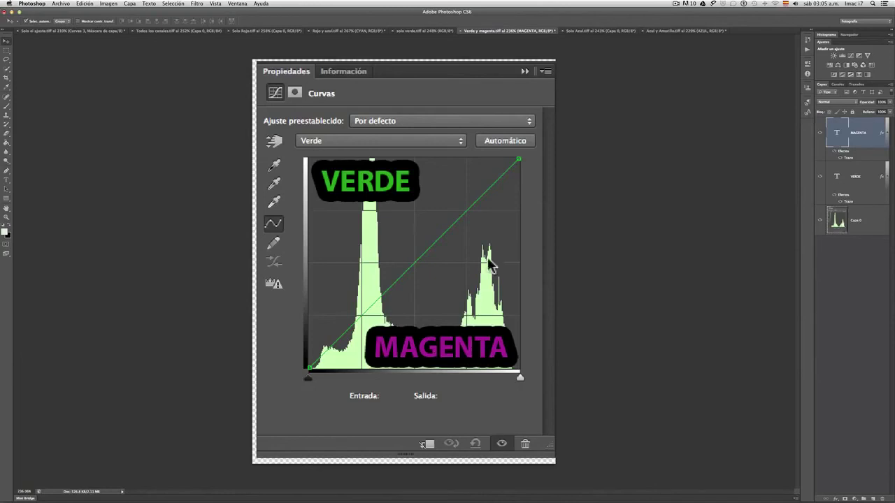
left_click(578, 31)
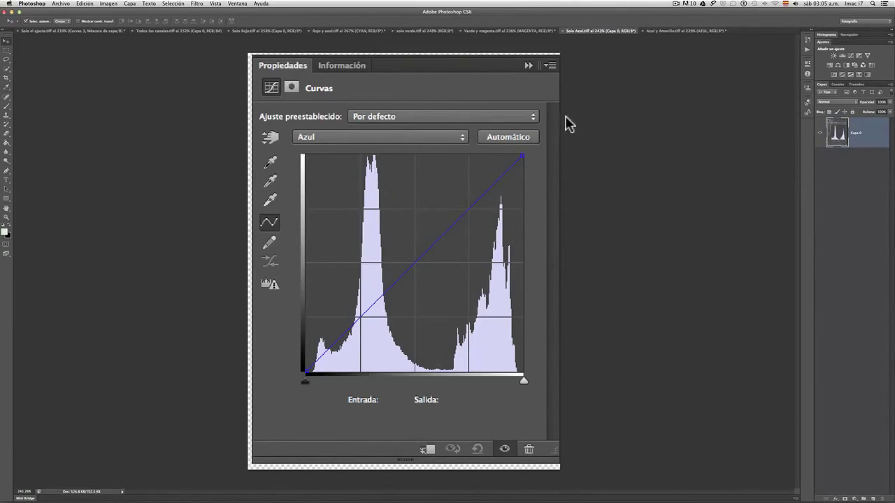
Step: Compare the Azul y Amarillo document with the Rojo y azul document
left_click(667, 32)
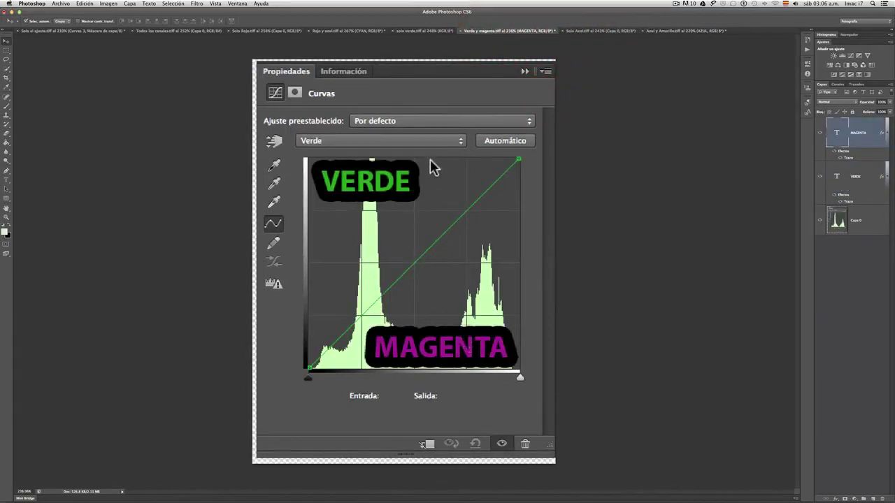
left_click(350, 32)
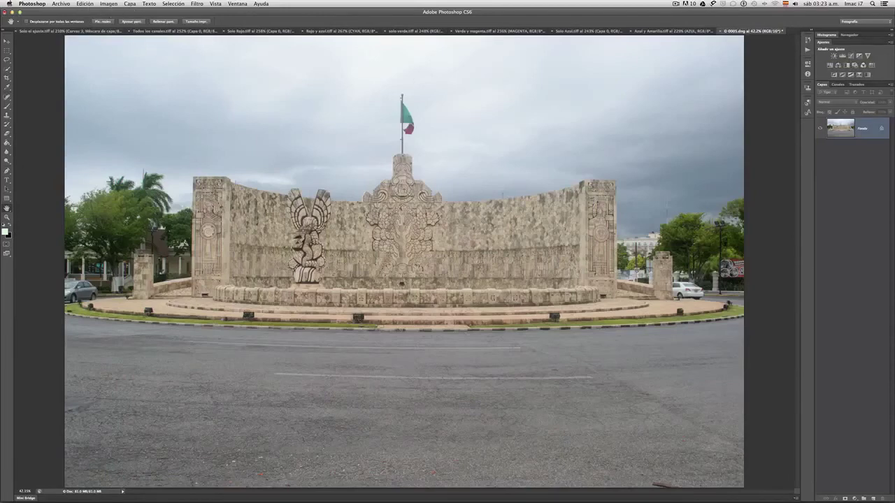
Step: Open a Curves adjustment on 0005.dng from the Image menu and drag the Curvas dialog aside
left_click(109, 4)
mouse_move(113, 26)
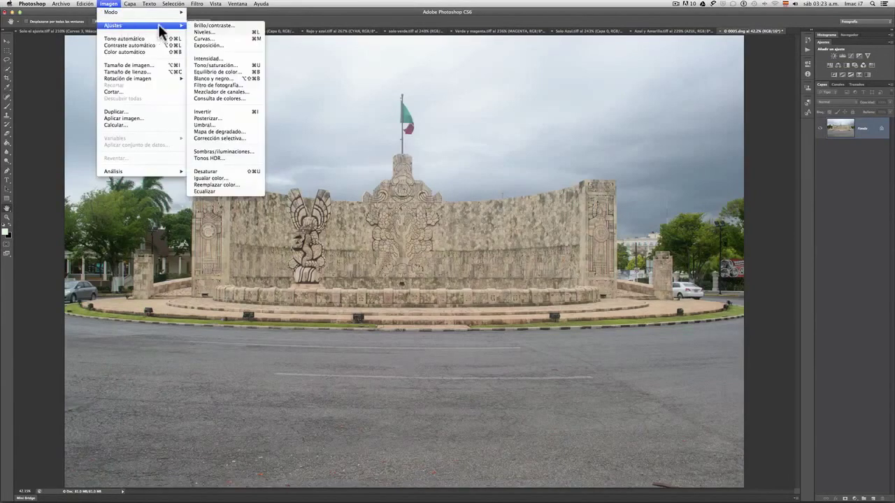
left_click(207, 39)
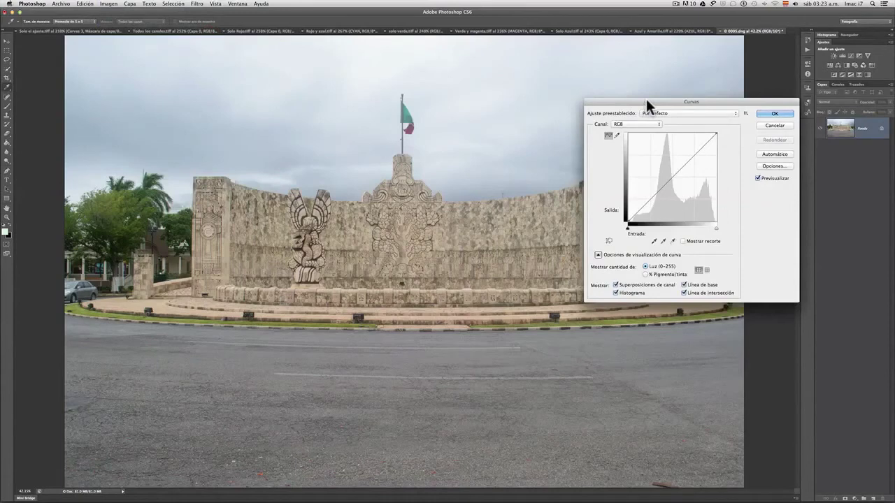
left_click_drag(644, 102, 668, 110)
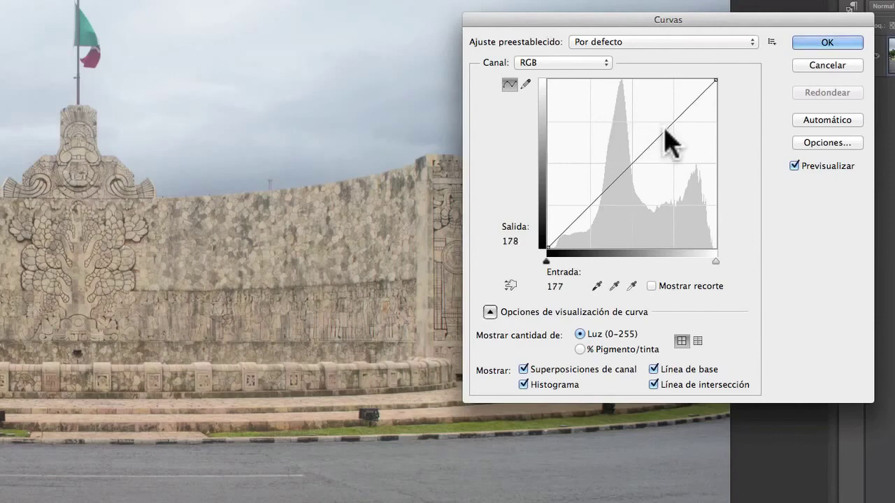
left_click_drag(664, 131, 627, 111)
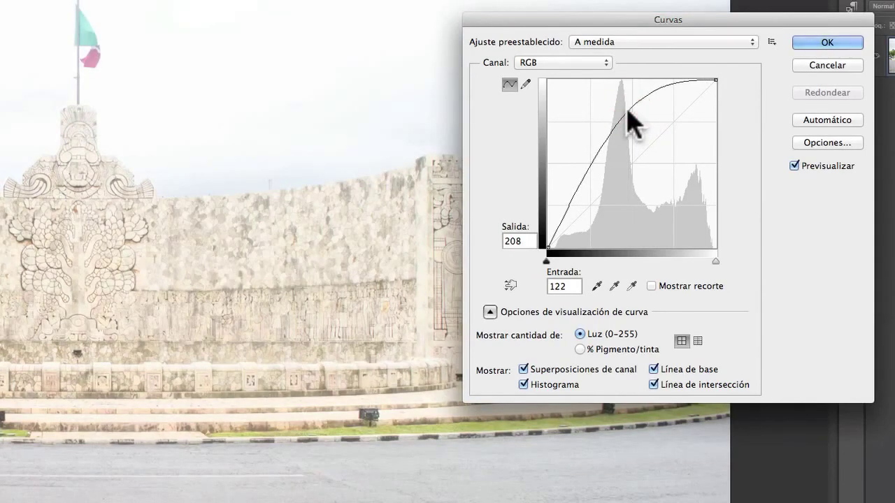
left_click_drag(627, 111, 661, 186)
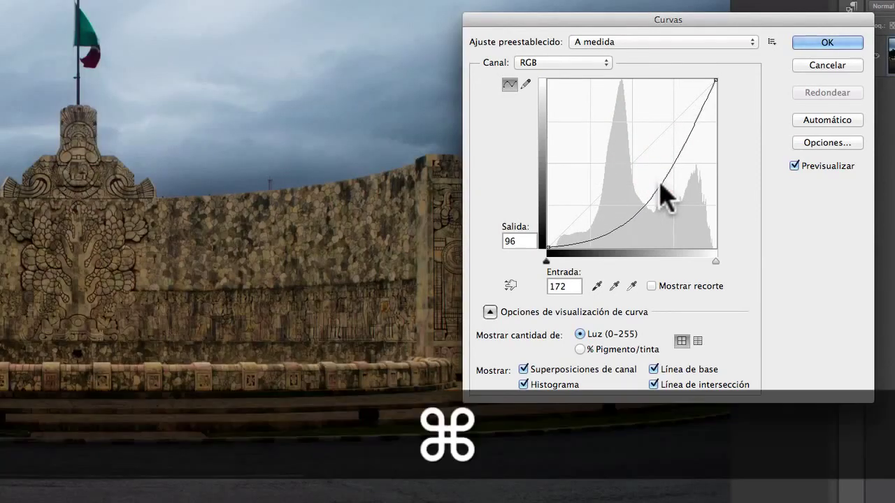
key("super+z")
left_click_drag(628, 111, 750, 144)
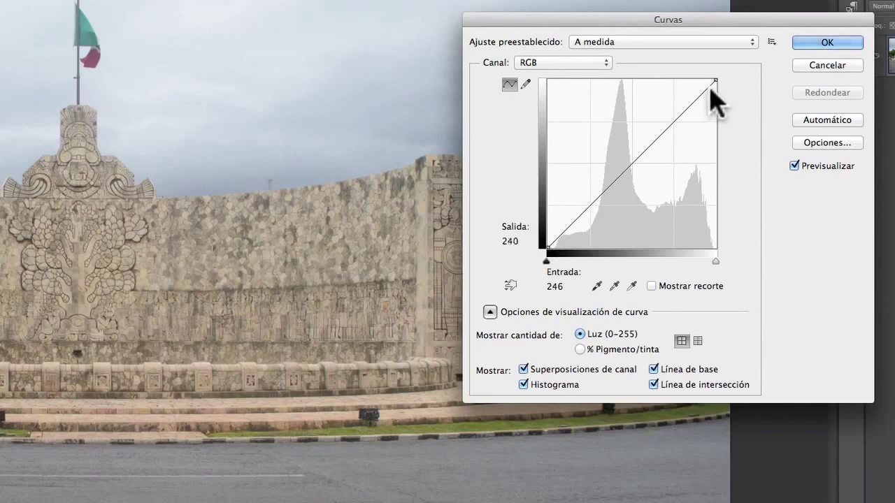
Step: Test contrast with the RGB black and white endpoints, then return both to their corners
left_click_drag(714, 80, 684, 80)
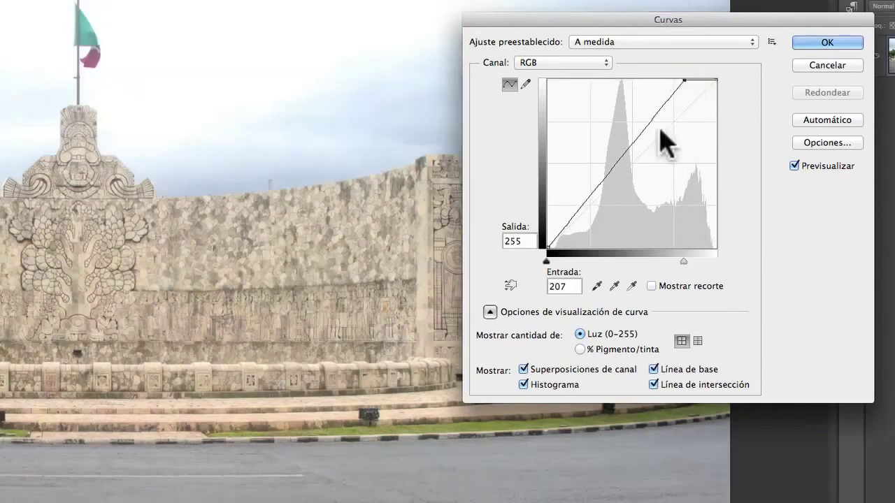
left_click_drag(546, 249, 593, 248)
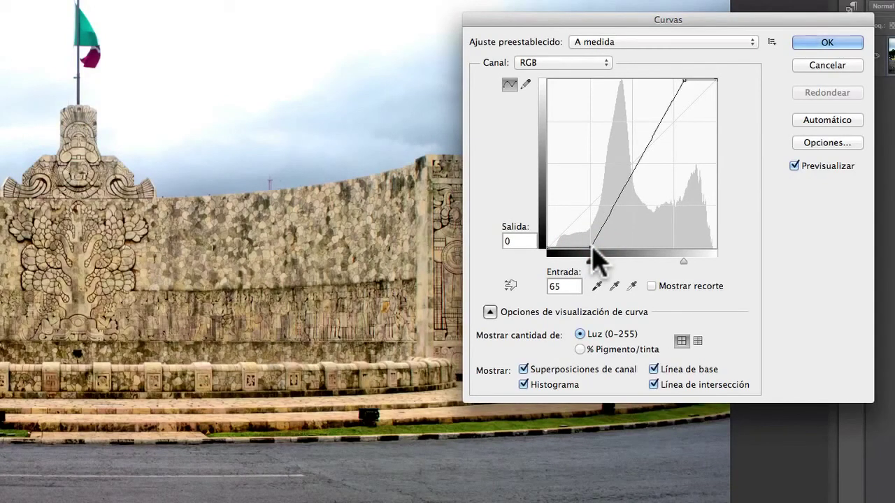
left_click_drag(592, 248, 539, 210)
left_click_drag(684, 82, 720, 108)
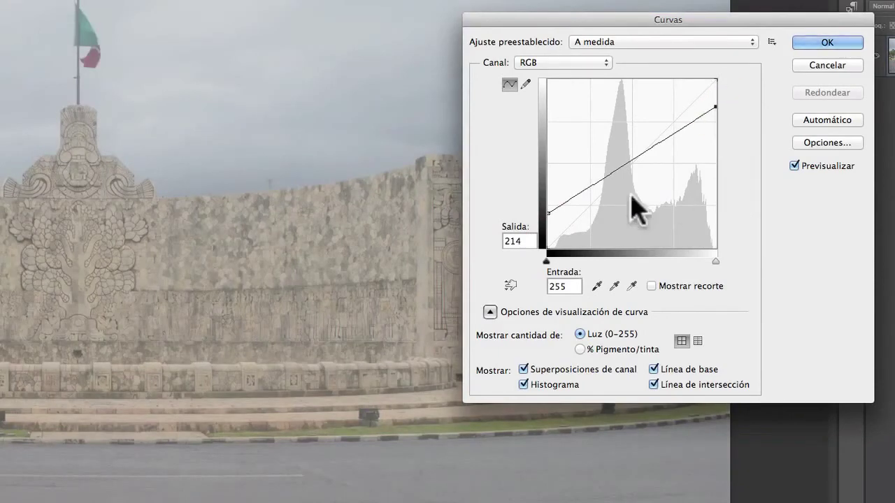
left_click_drag(548, 214, 549, 248)
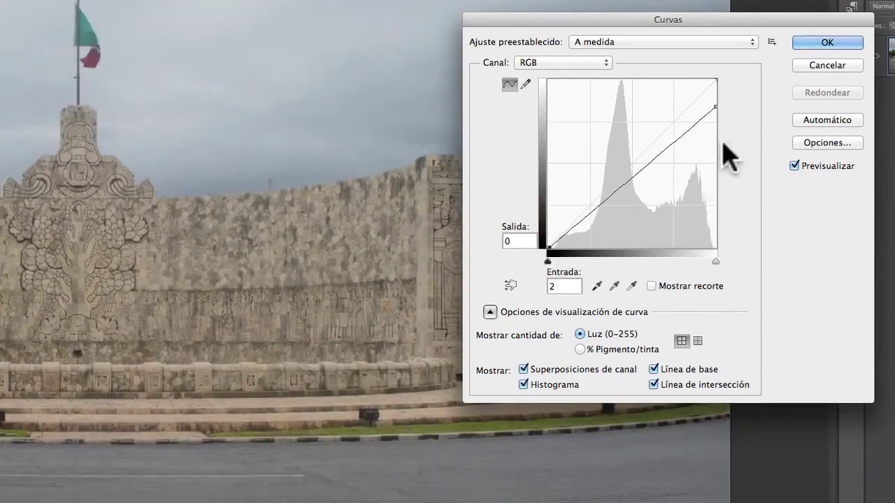
left_click_drag(714, 106, 719, 76)
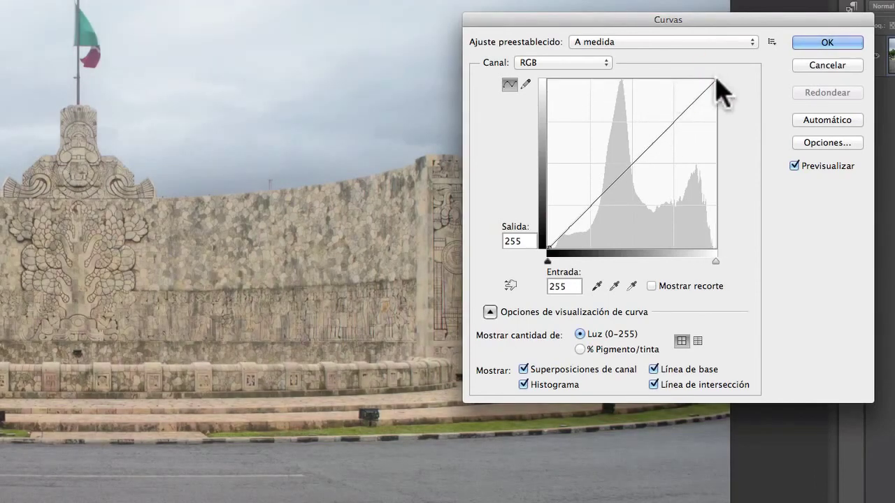
left_click_drag(715, 80, 715, 105)
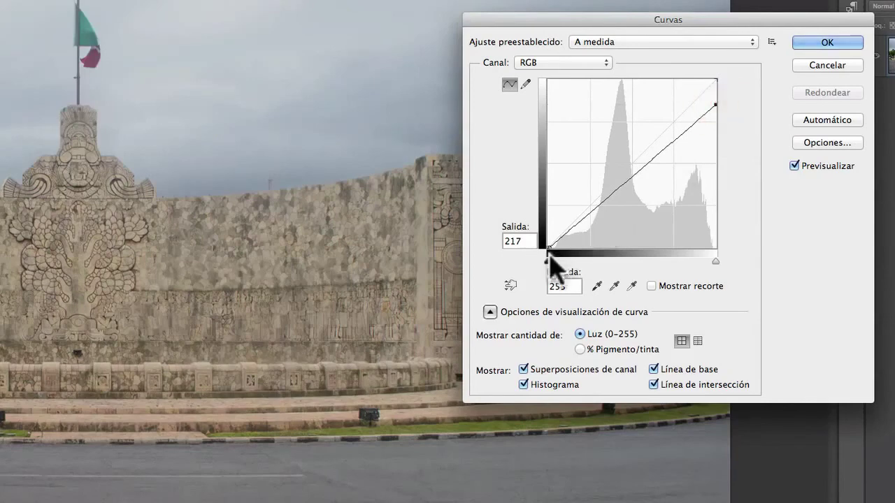
mouse_move(548, 247)
left_mouse_down()
mouse_move(569, 246)
mouse_move(546, 248)
left_mouse_up()
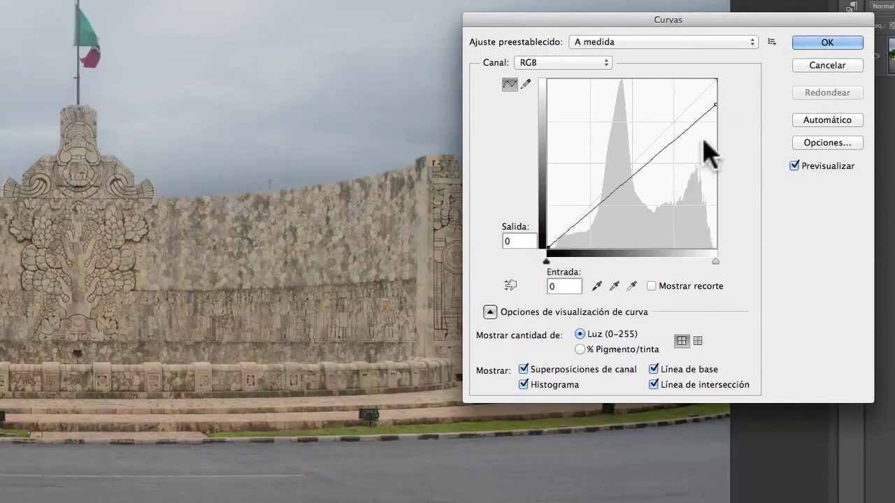
left_click_drag(715, 107, 718, 79)
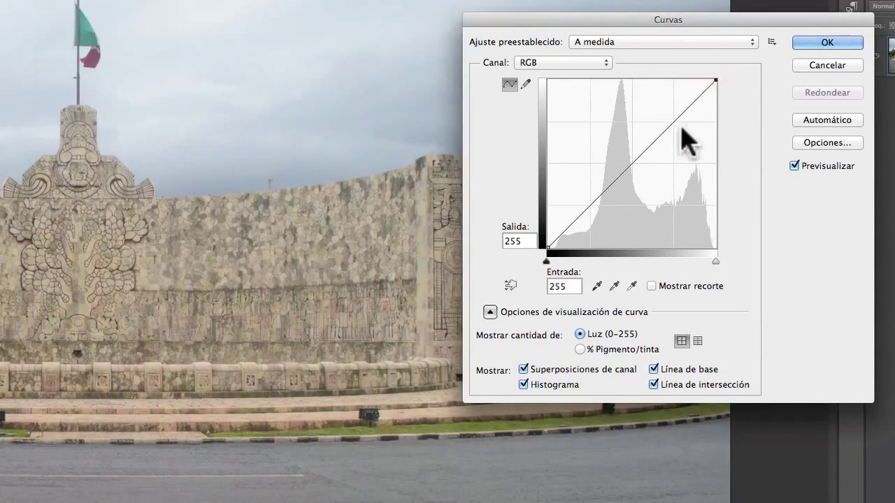
Step: Try a brightening midtone point on the RGB curve, undo it, and show the Canal list
left_click_drag(657, 139, 670, 181)
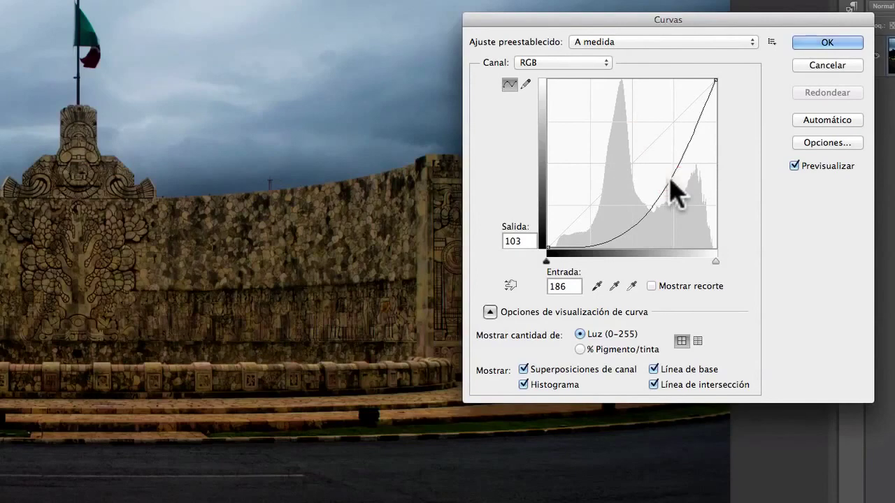
key("super+z")
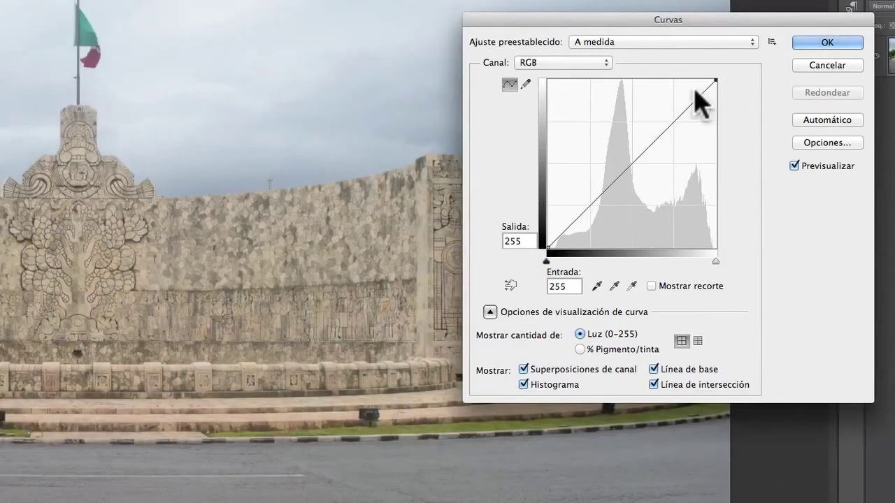
left_click(606, 63)
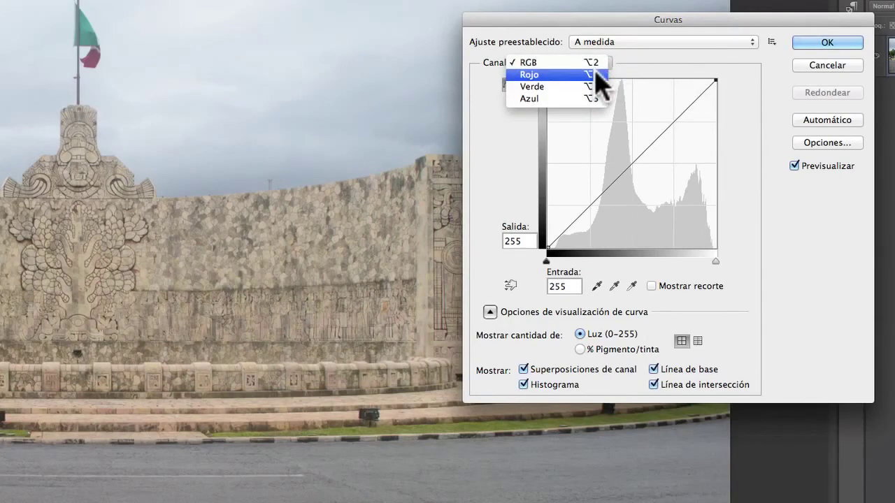
Step: Select the Rojo channel, test a red colour shift, then drag the point off the graph
left_click(596, 73)
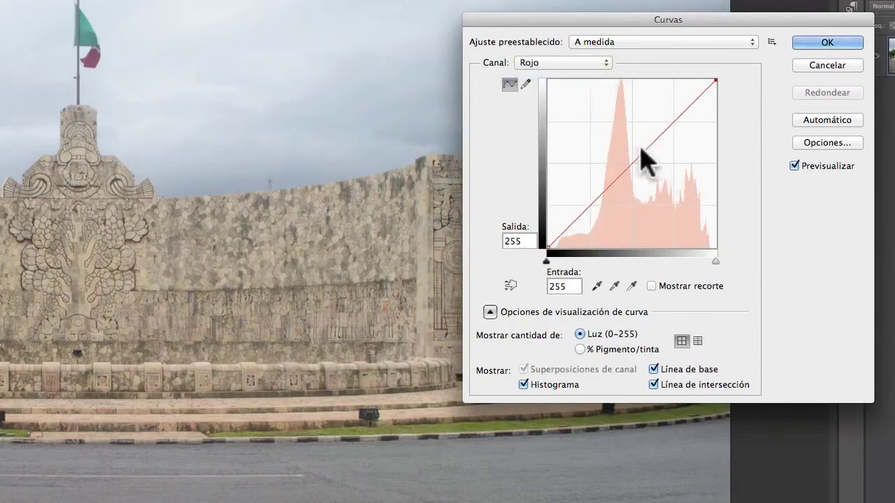
left_click_drag(641, 155, 669, 199)
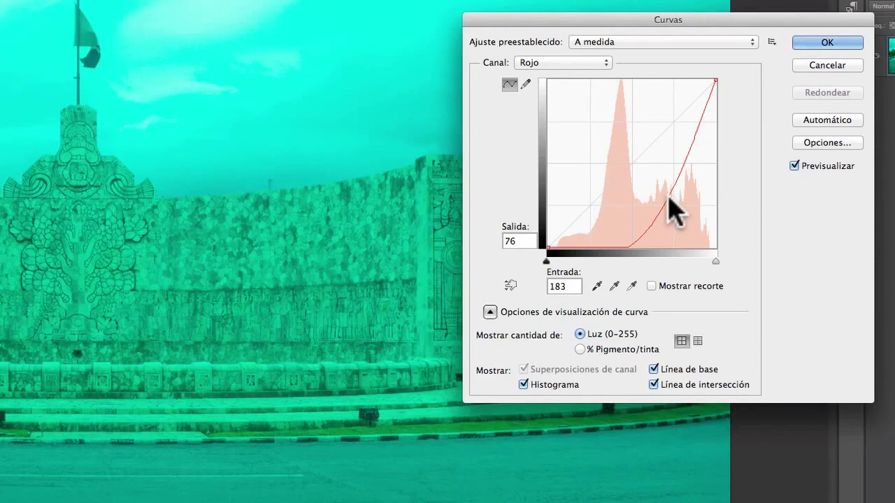
left_click_drag(668, 198, 738, 213)
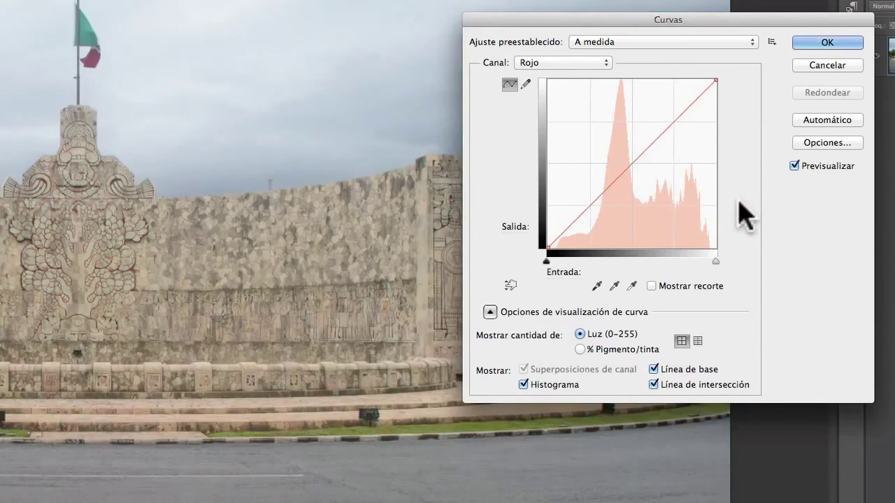
Step: On the Verde channel, bend the curve toward green then magenta, then remove the point
left_click(572, 64)
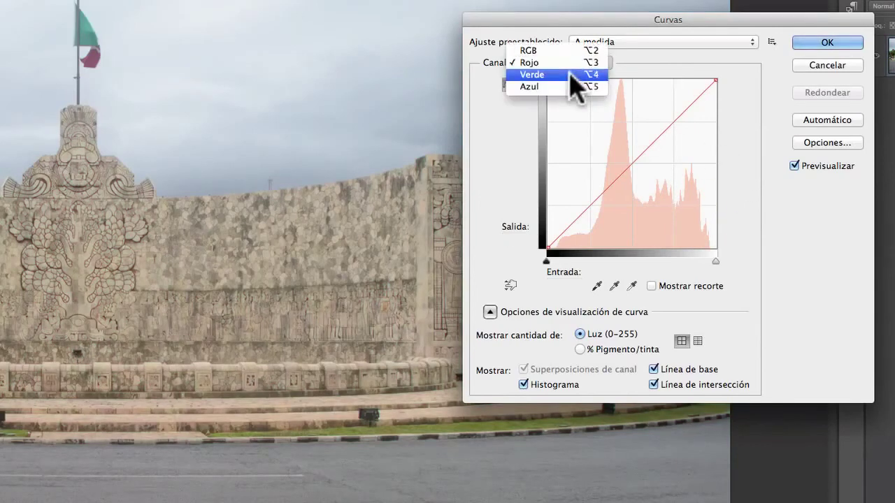
left_click(575, 87)
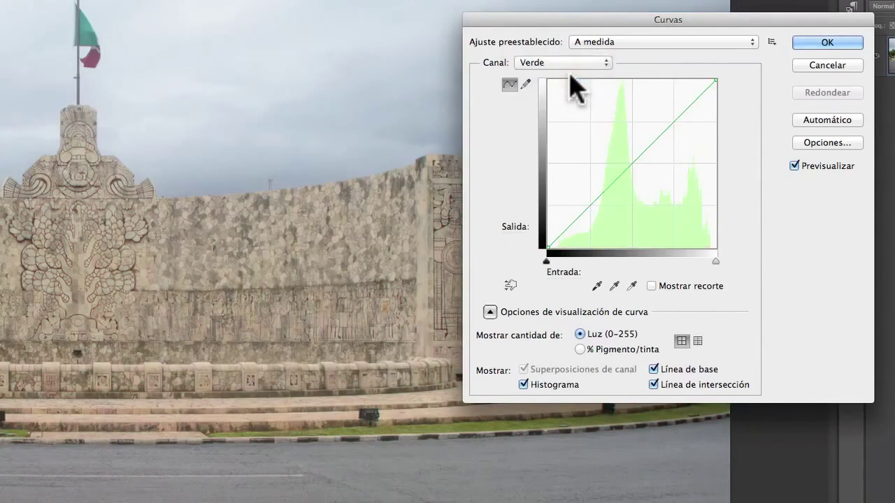
left_click(627, 148)
left_click_drag(627, 147, 607, 140)
left_click_drag(606, 143, 653, 194)
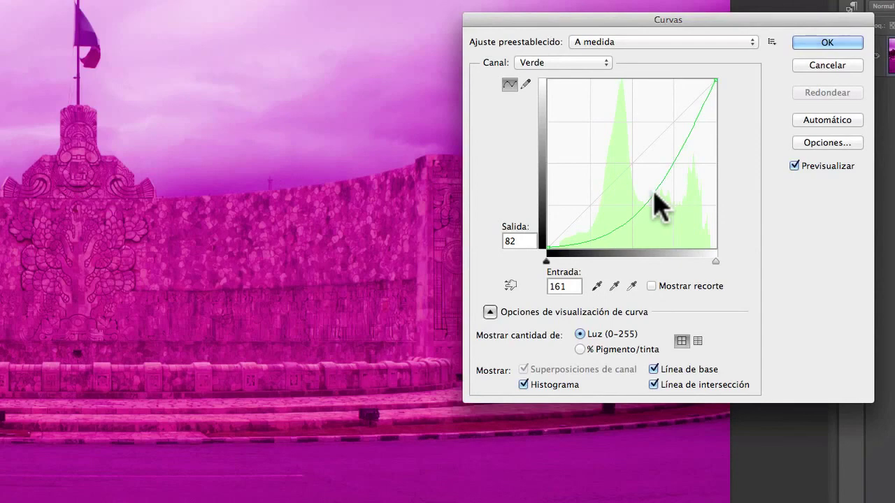
left_click_drag(654, 194, 745, 196)
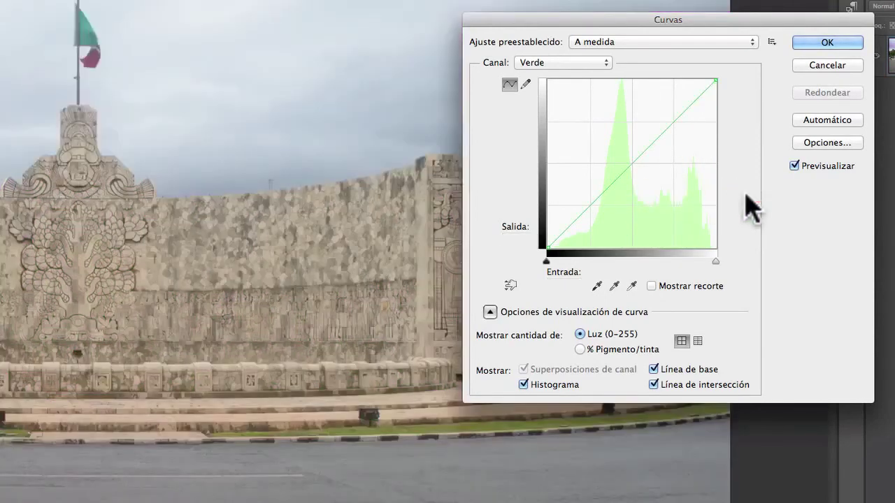
Step: On the Azul channel, bend the curve toward blue then yellow, then remove the point
left_click(576, 62)
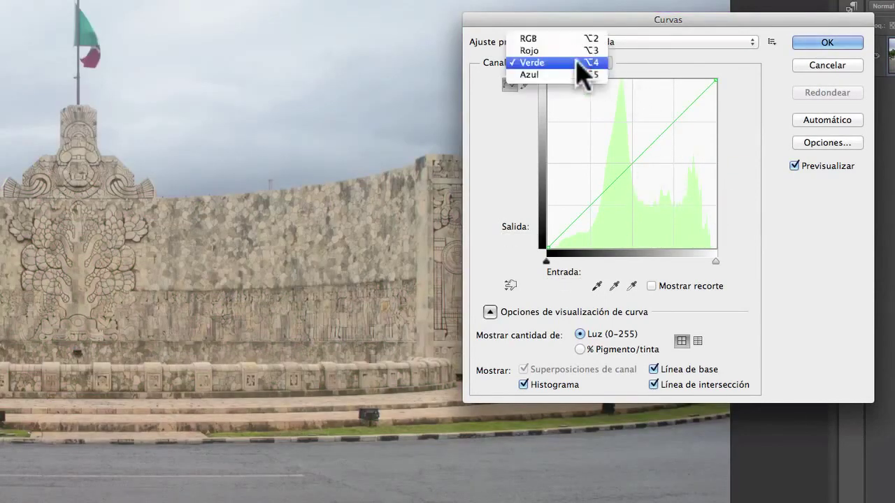
left_click(575, 73)
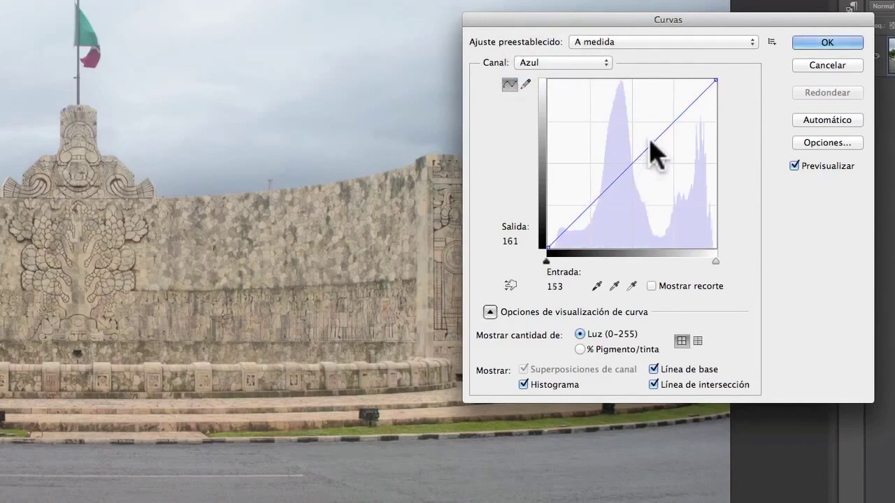
left_click_drag(649, 142, 620, 125)
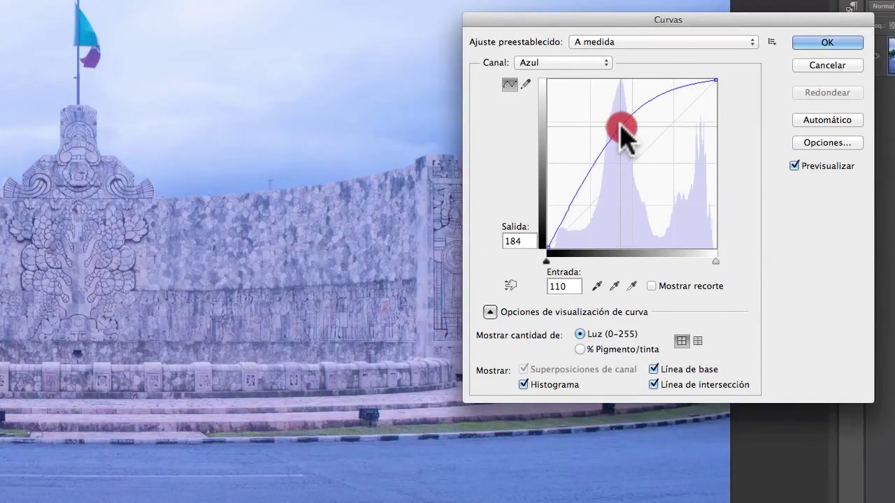
left_click_drag(620, 125, 663, 186)
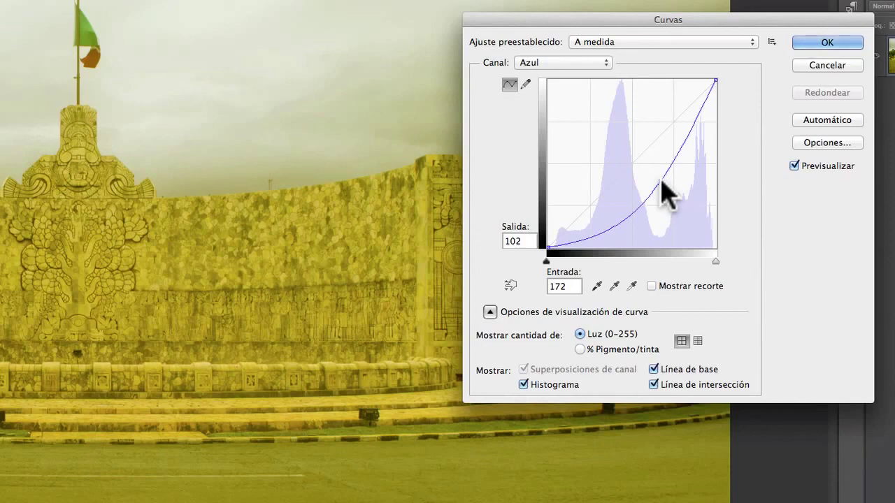
left_click_drag(664, 193, 731, 206)
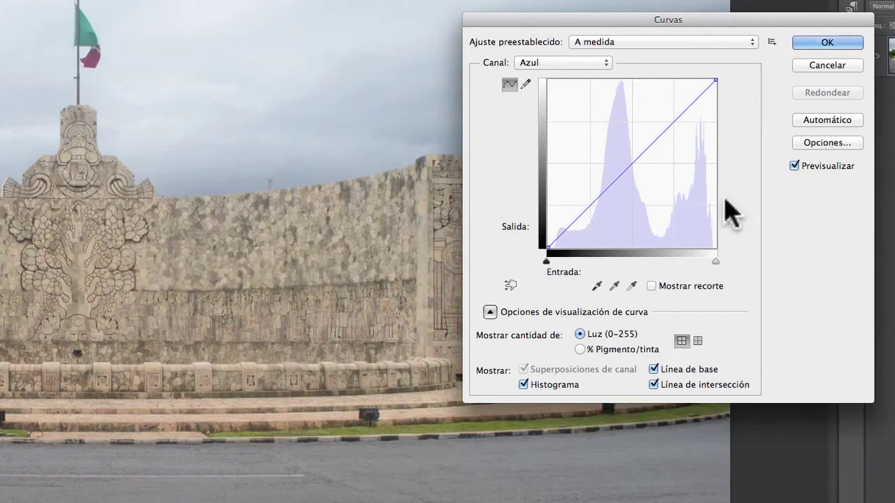
left_click(570, 64)
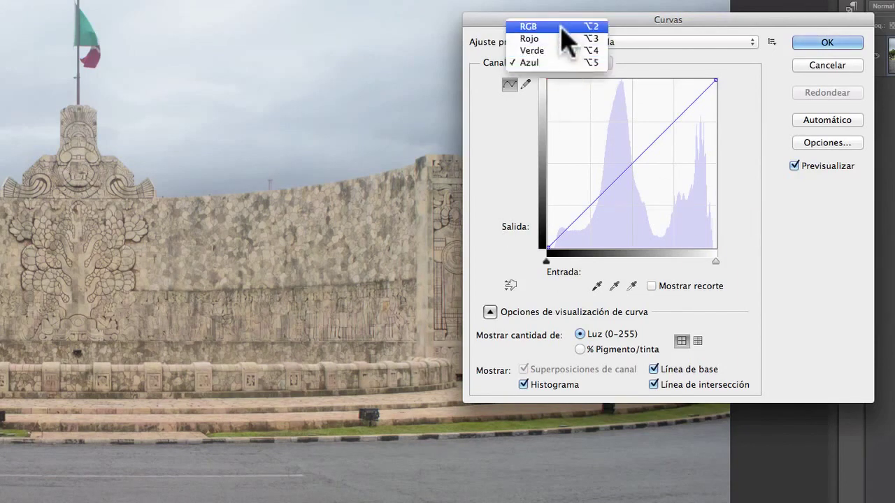
left_click(569, 28)
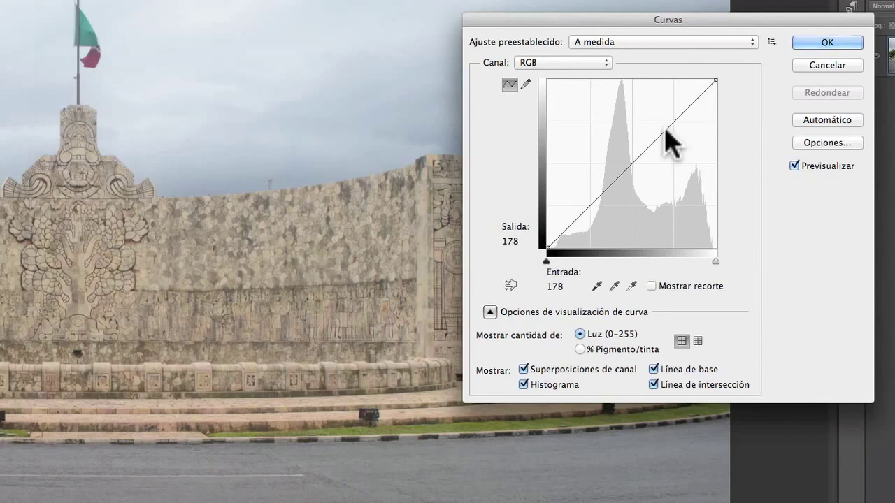
left_click_drag(664, 130, 655, 123)
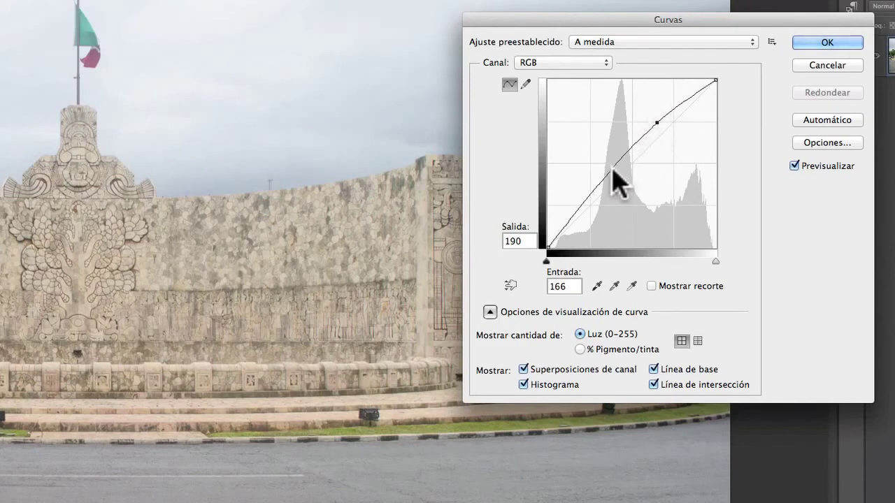
left_click_drag(605, 174, 620, 186)
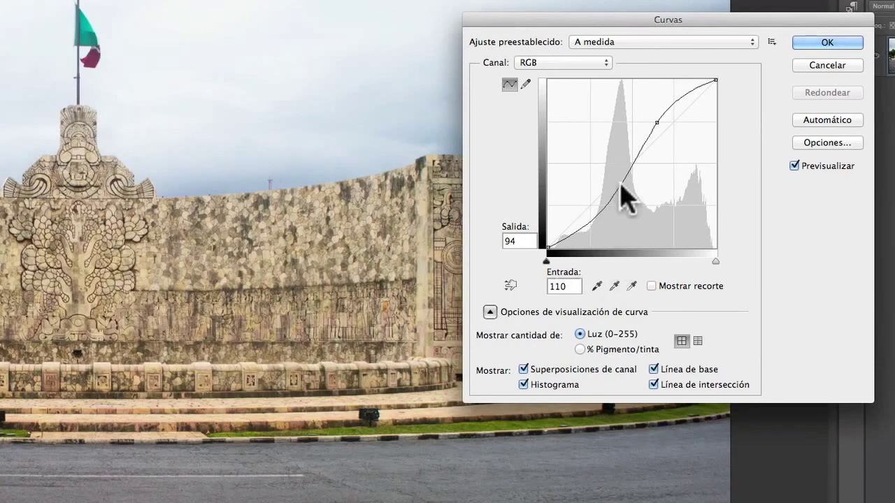
left_click(578, 225)
left_click_drag(577, 225, 576, 224)
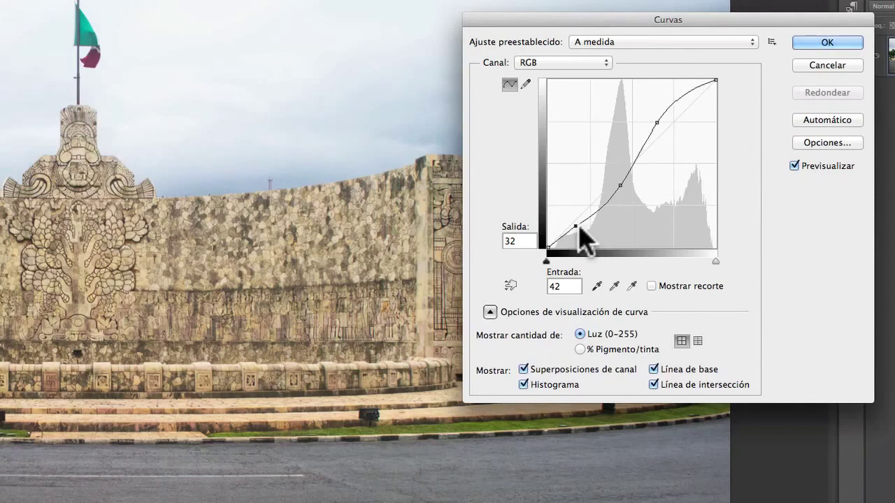
left_click_drag(577, 228, 810, 232)
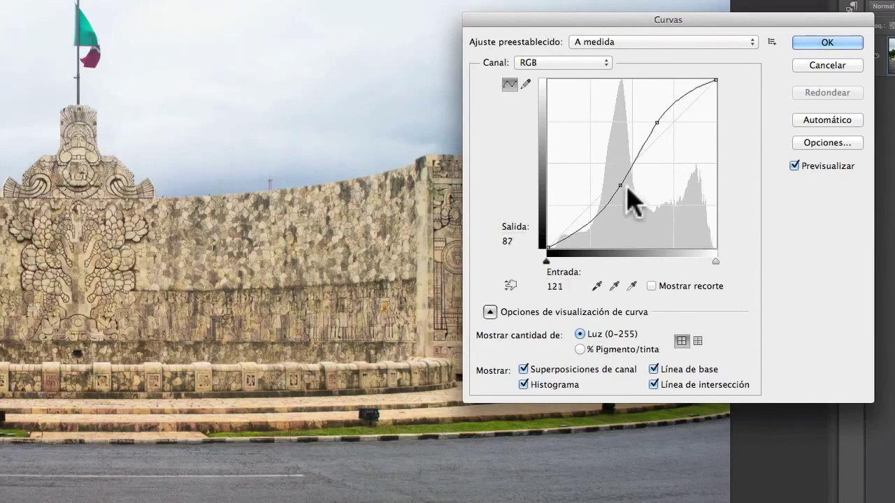
left_click_drag(626, 199, 859, 209)
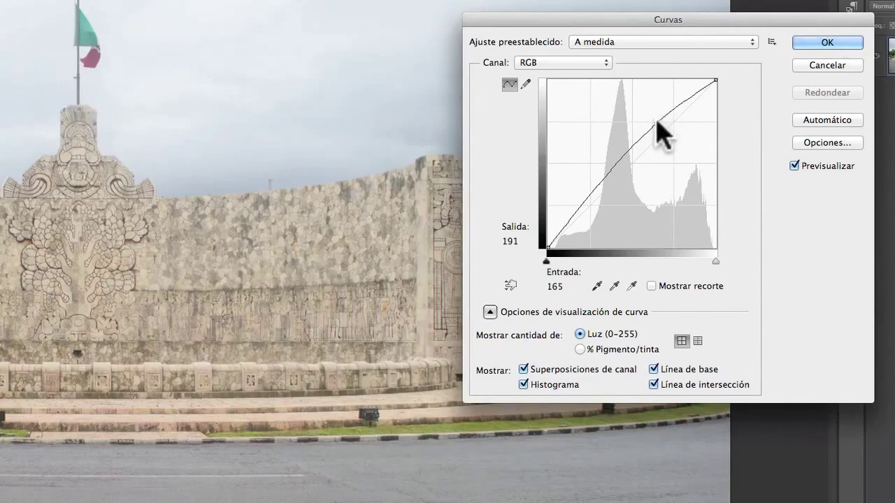
left_click_drag(656, 123, 766, 145)
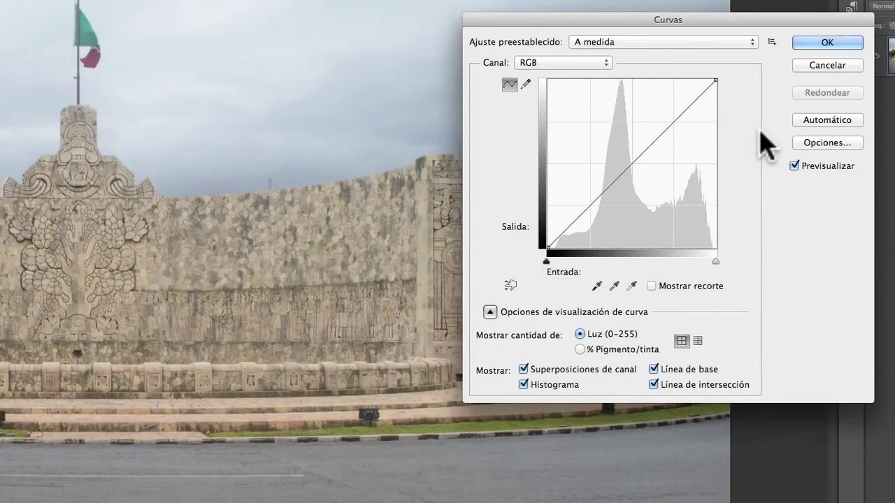
left_click_drag(670, 135, 641, 142)
left_click(626, 175)
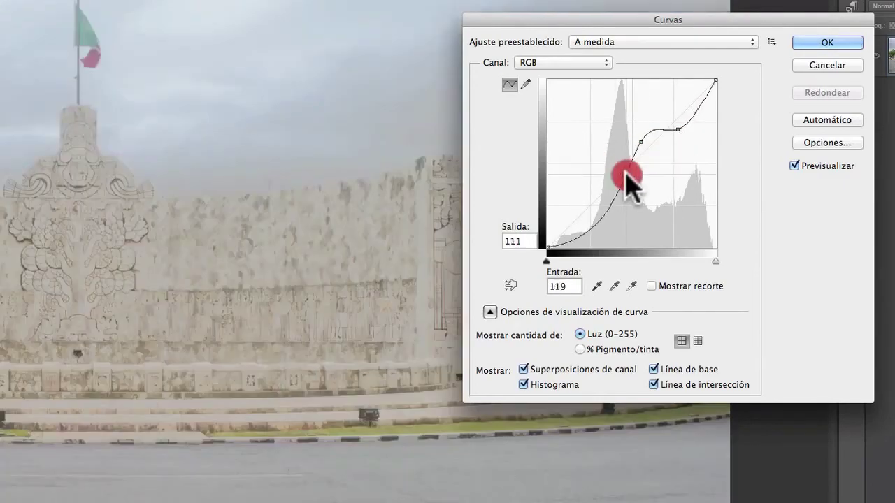
left_click_drag(603, 207, 585, 221)
left_click(569, 211)
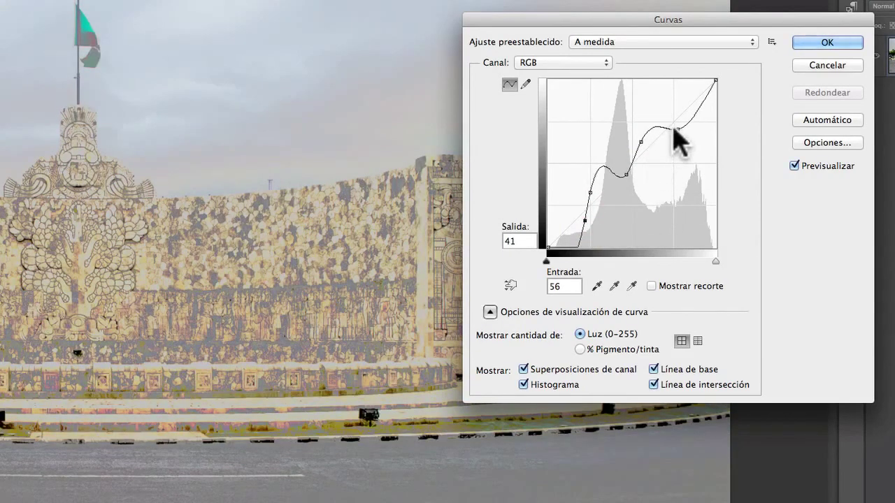
left_click(696, 104)
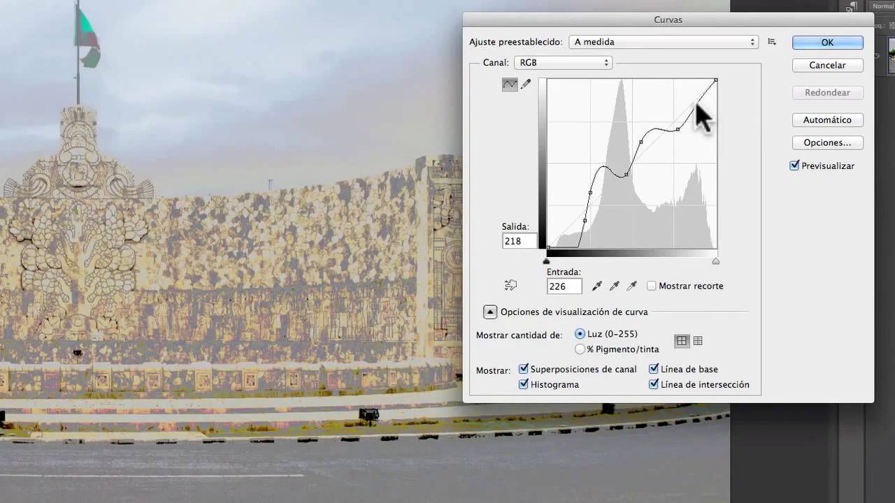
left_click_drag(696, 104, 723, 105)
left_click_drag(678, 130, 714, 140)
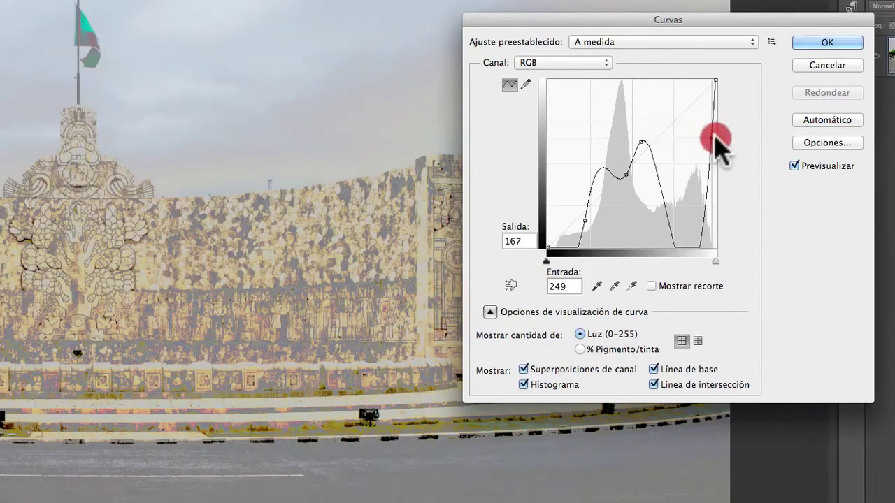
left_click_drag(641, 143, 735, 155)
left_click(626, 174)
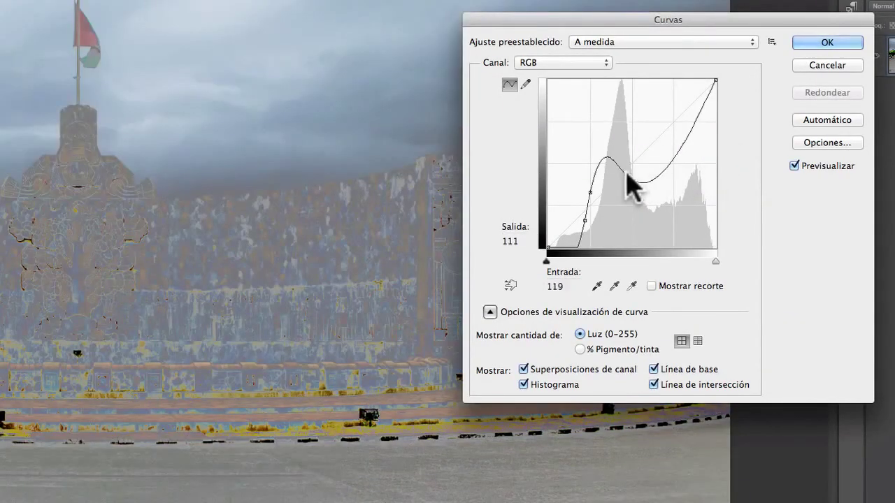
left_click_drag(626, 174, 733, 184)
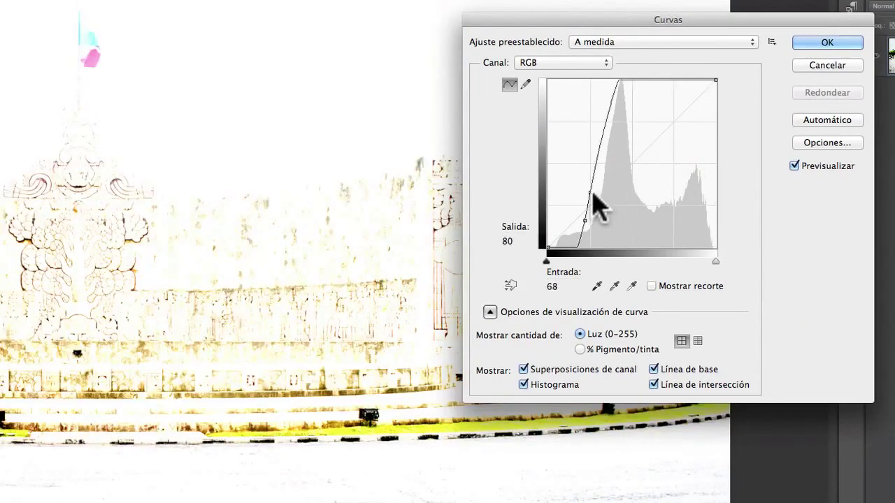
left_click_drag(593, 195, 743, 203)
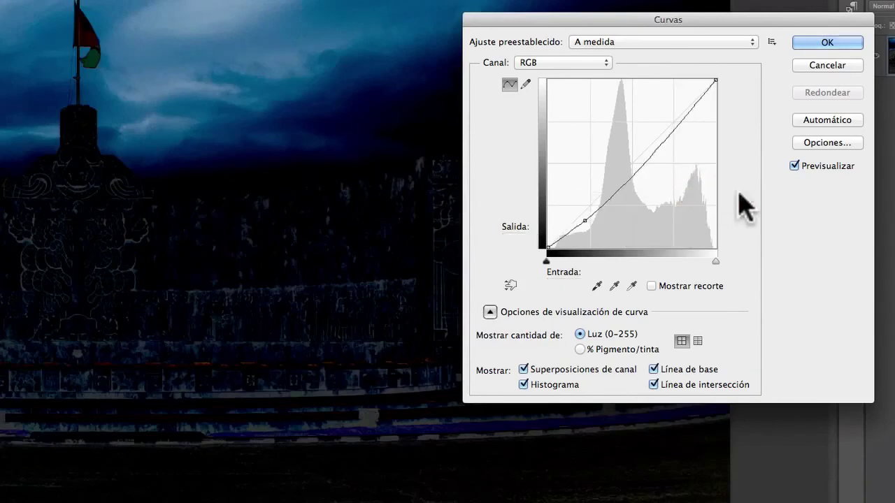
left_click_drag(584, 221, 661, 262)
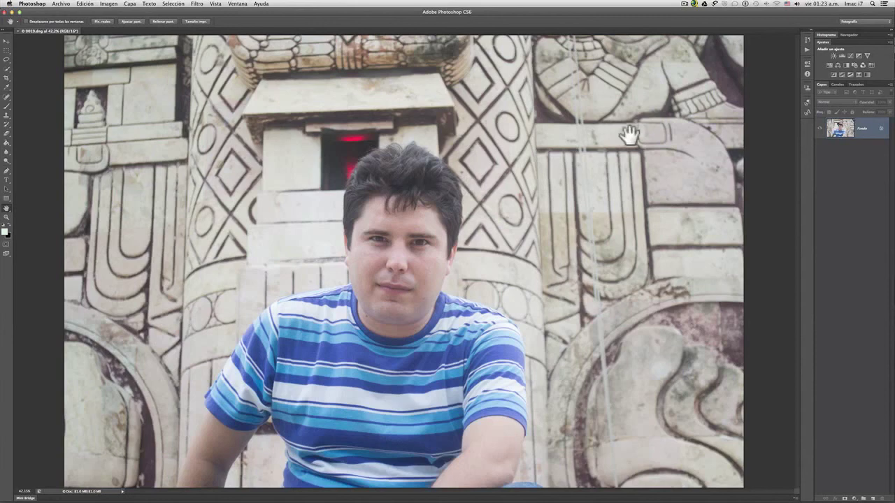
Step: Add a Curves adjustment layer above the Fondo layer of 0019.dng from the Adjustments panel
left_click(849, 55)
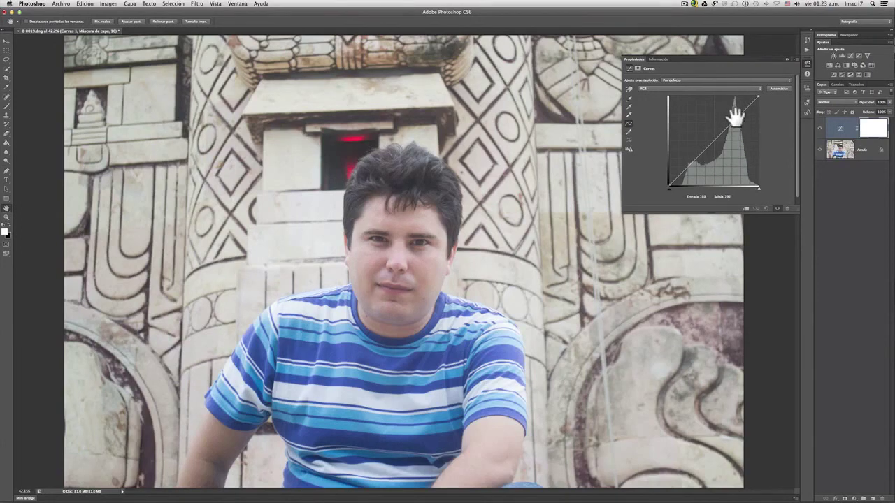
mouse_move(735, 118)
left_mouse_down()
mouse_move(730, 112)
mouse_move(738, 122)
left_mouse_up()
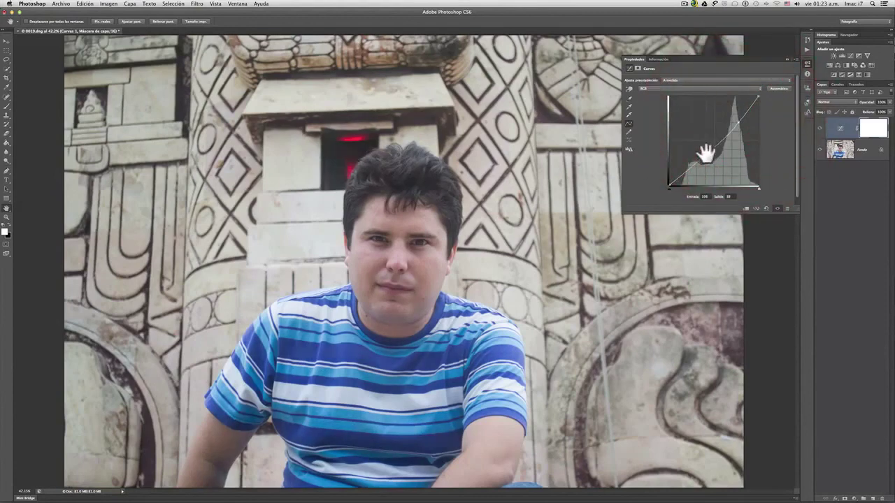
left_click_drag(706, 154, 704, 147)
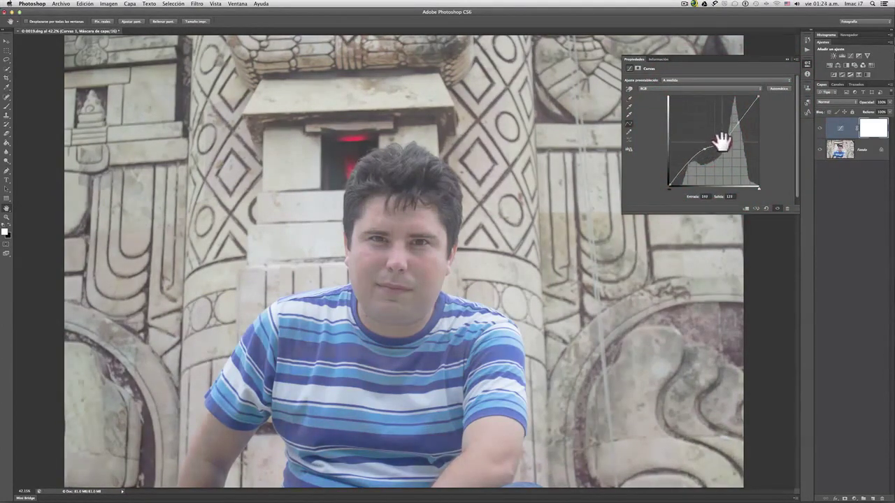
left_click(722, 140)
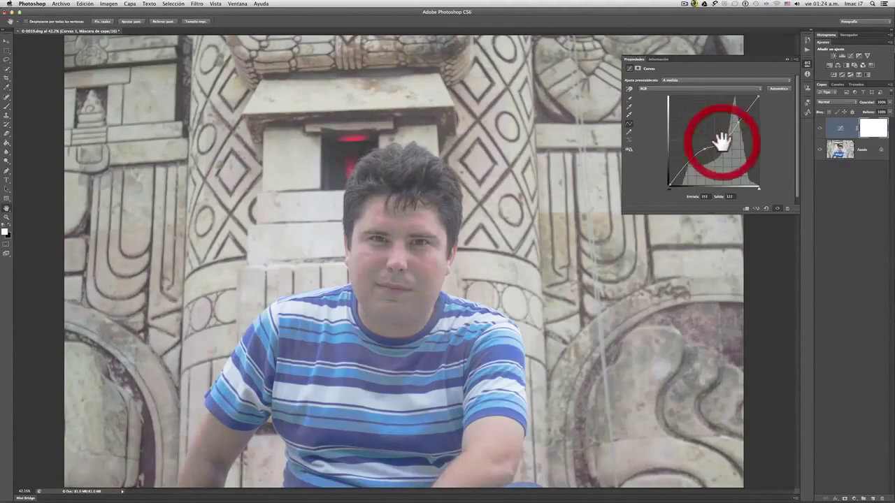
left_click(690, 162)
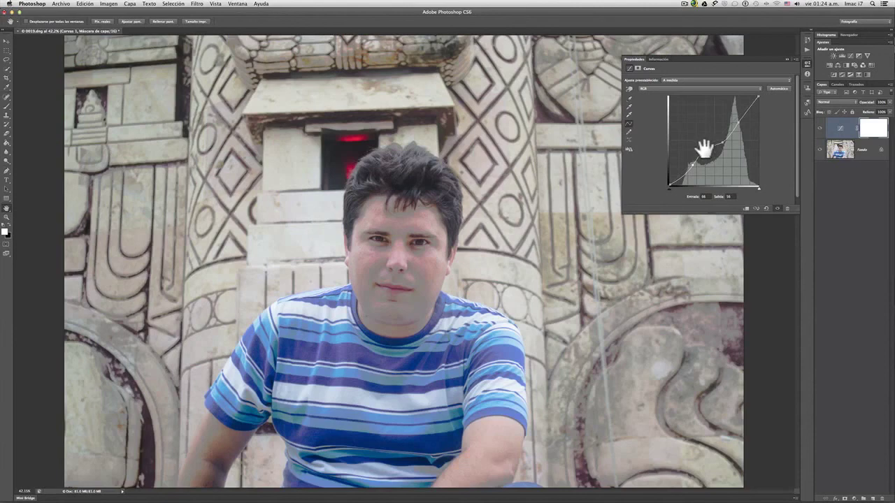
left_click(778, 147)
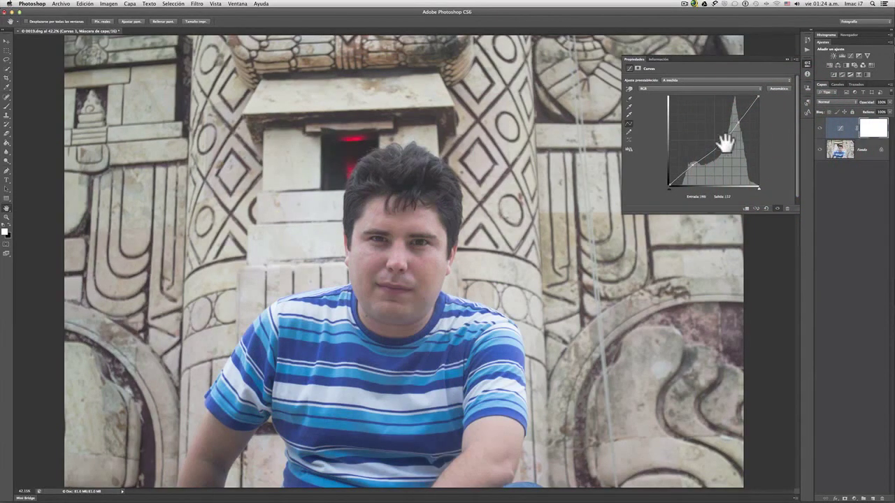
left_click(724, 143)
left_click(766, 208)
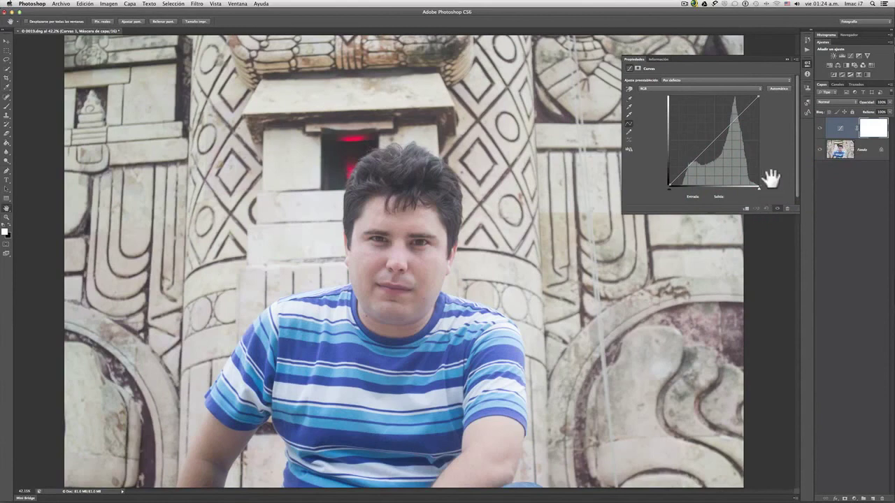
Step: Sample the shirt collar tone and lift a curve point slightly to brighten the midtones
left_click(628, 89)
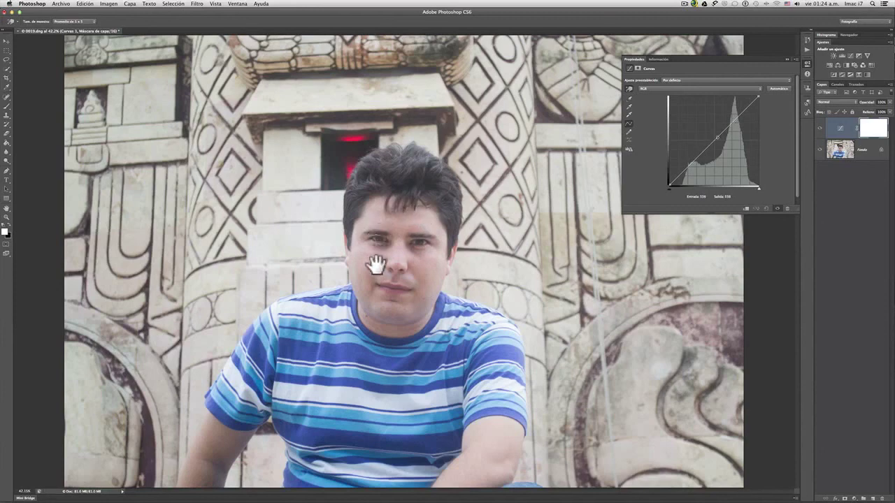
left_click(448, 320)
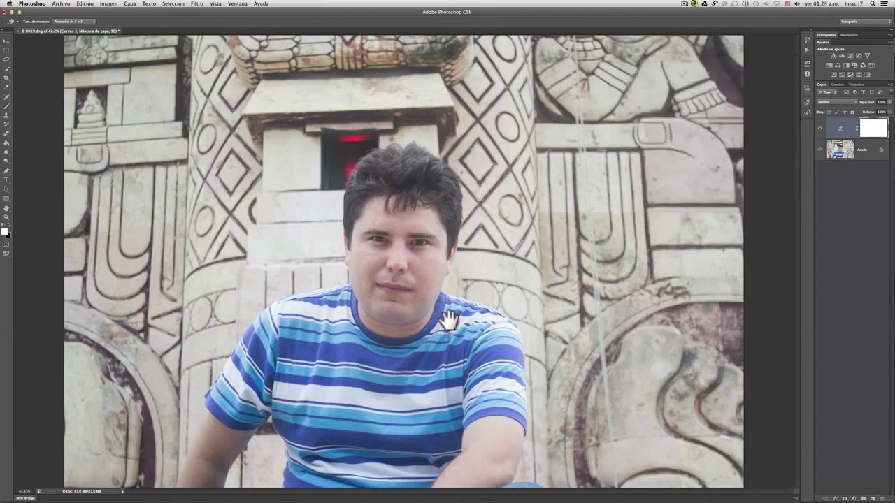
left_click(450, 325)
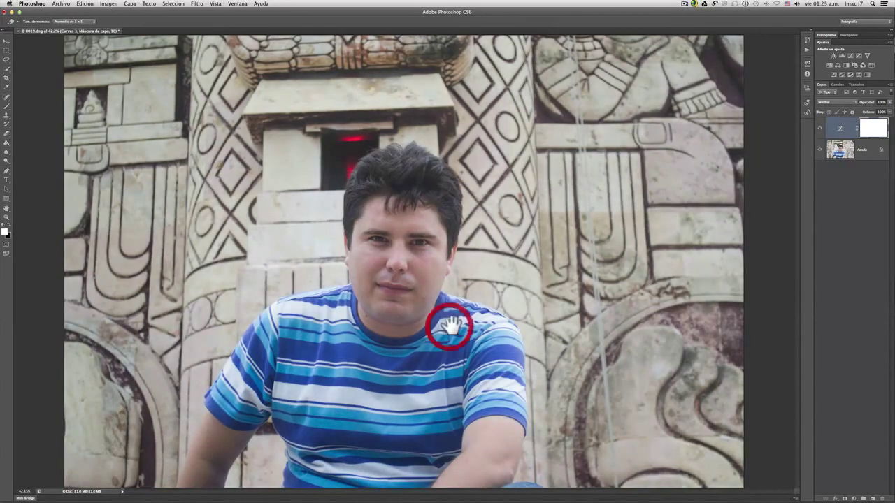
double_click(839, 129)
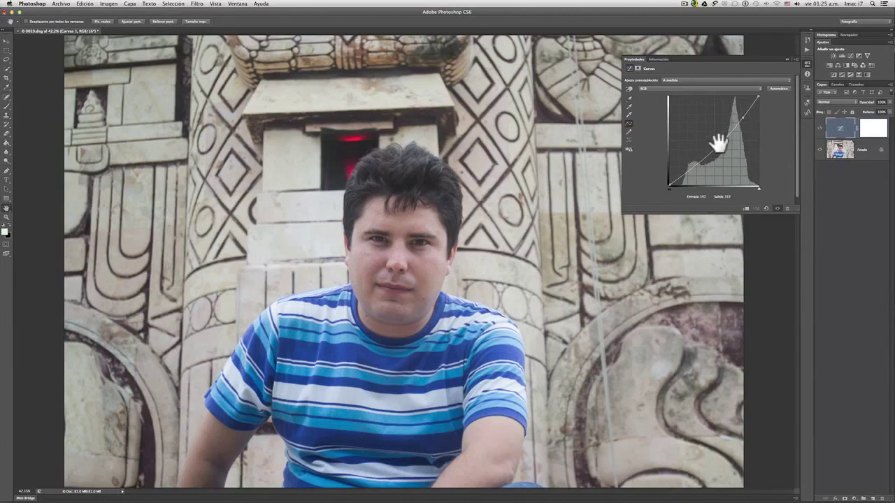
left_click_drag(718, 144, 717, 139)
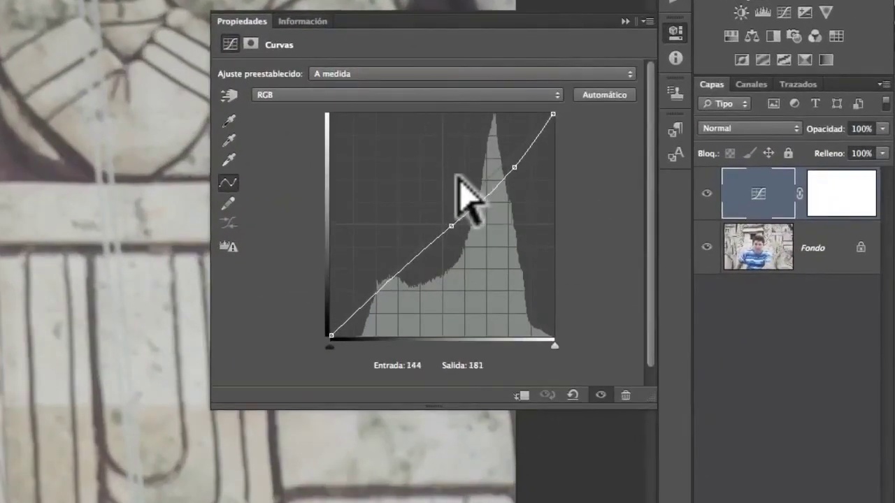
Step: Switch the Curves graph from the 4x4 grid to the finer 10x10 grid
left_click(431, 168, "alt")
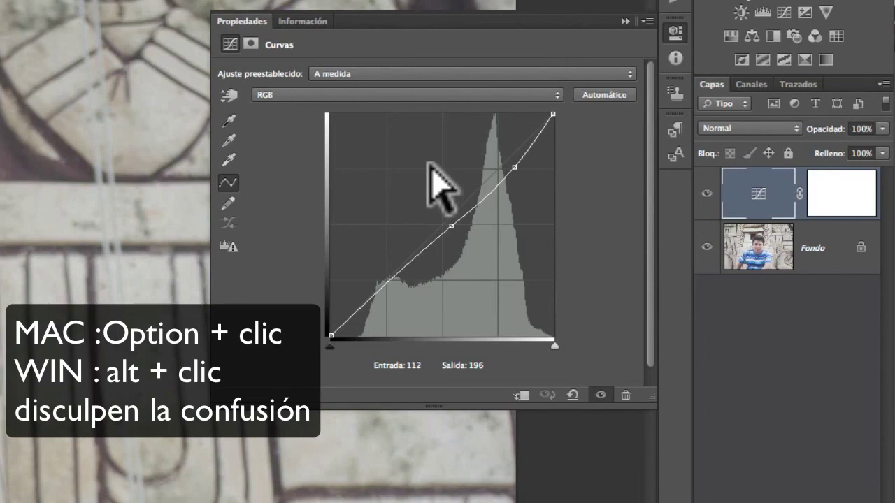
left_click(430, 165, "alt")
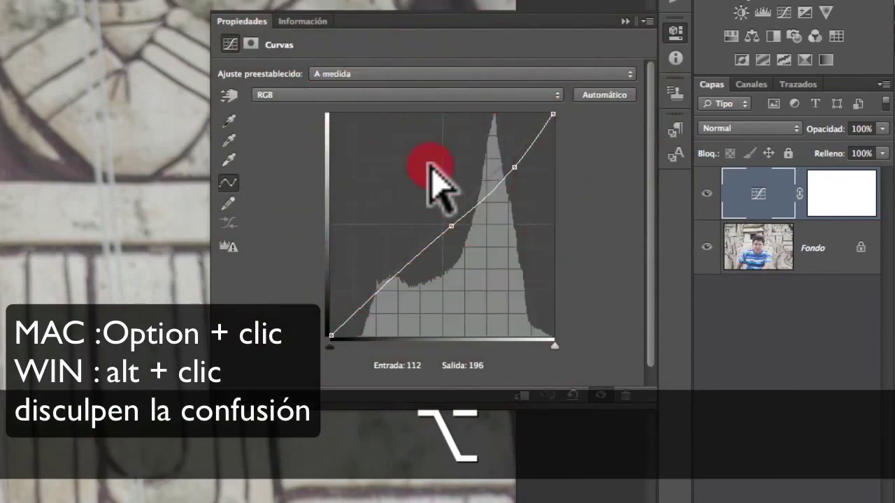
left_click(430, 165, "alt")
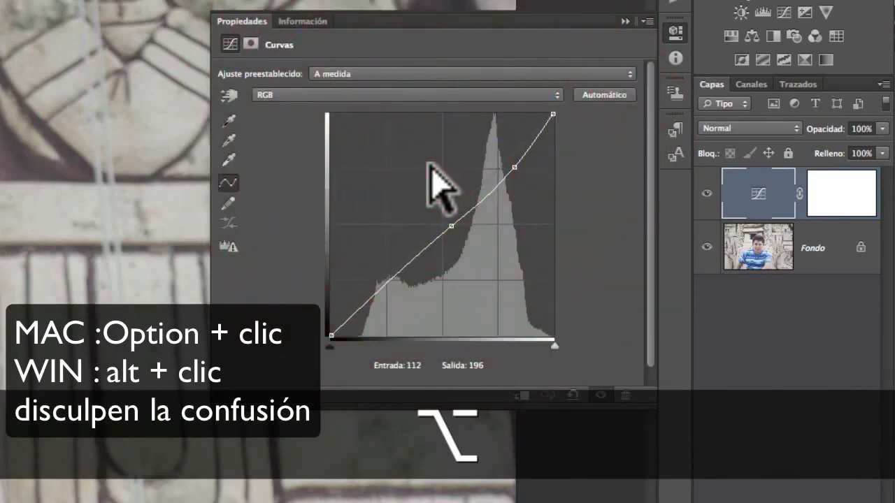
left_click(430, 165, "alt")
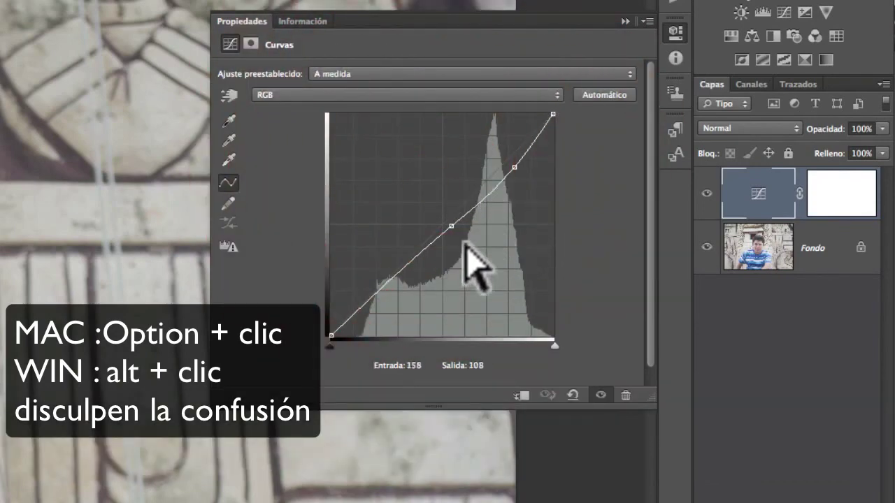
Step: Resize the Curves Properties panel and put the Curves settings away
left_click(225, 271)
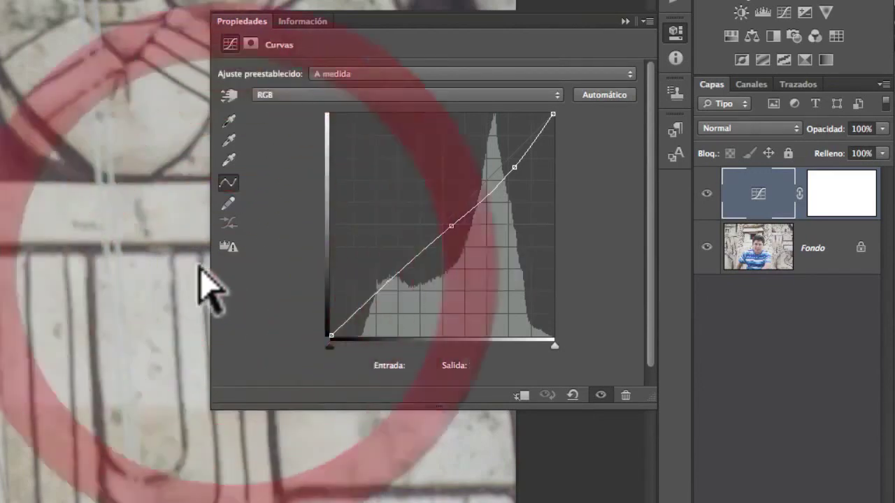
left_click_drag(217, 267, 200, 294)
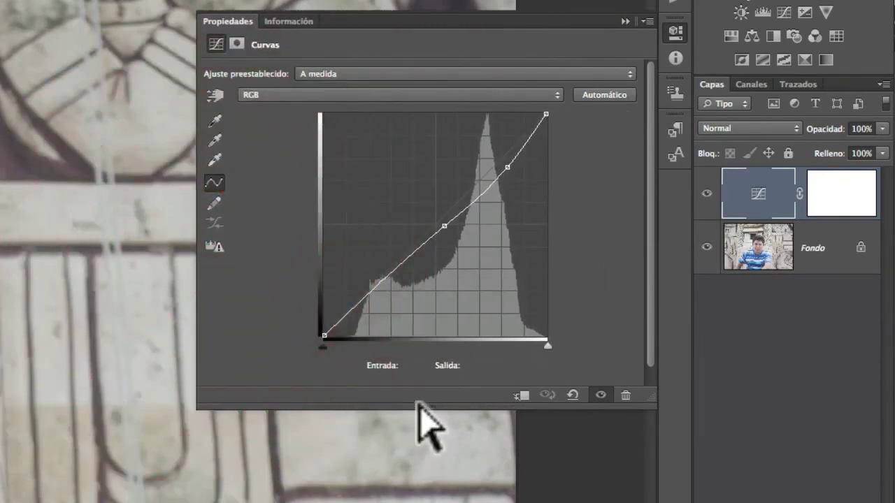
mouse_move(418, 408)
left_mouse_down()
mouse_move(419, 502)
mouse_move(421, 392)
mouse_move(418, 406)
left_mouse_up()
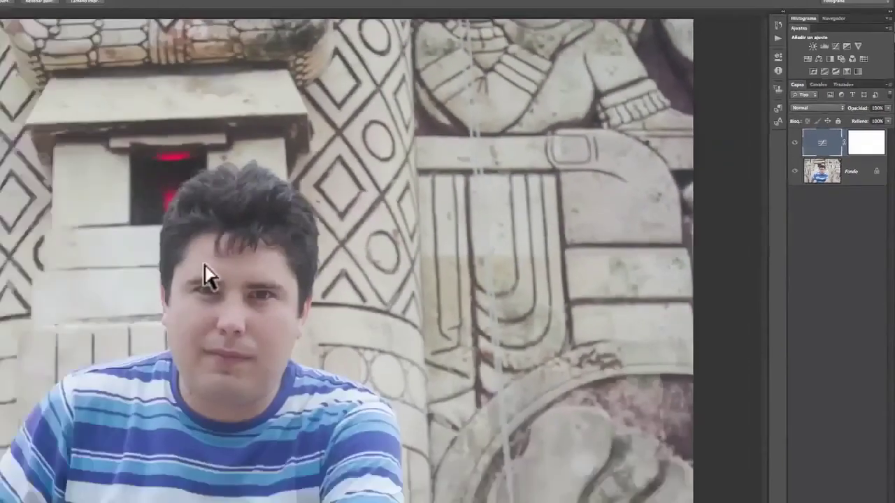
left_click(389, 216)
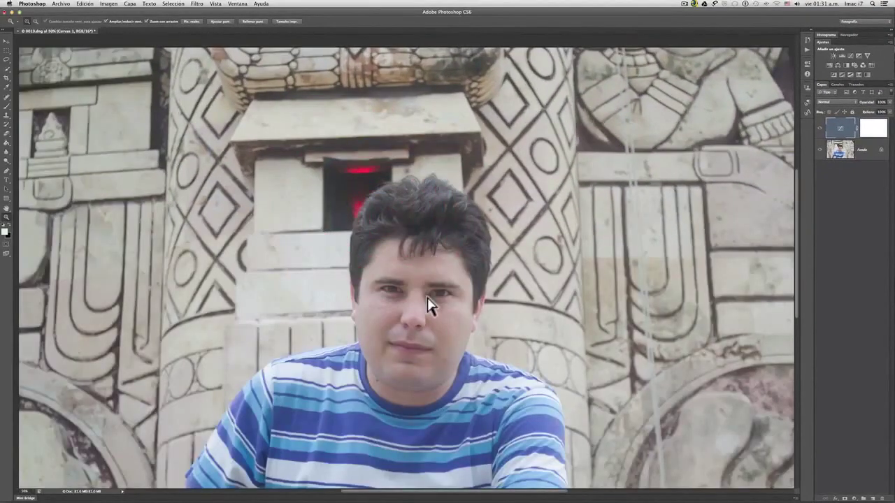
left_click(428, 300)
left_click(428, 301)
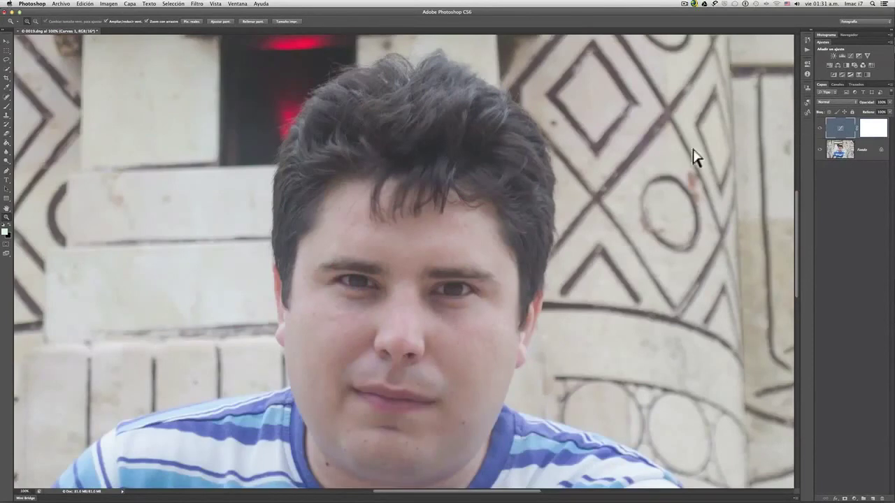
double_click(841, 132)
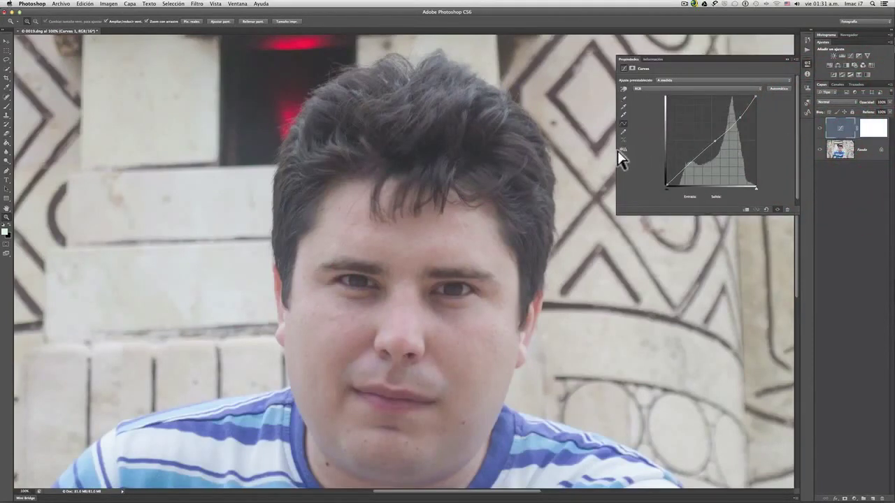
left_click(8, 220)
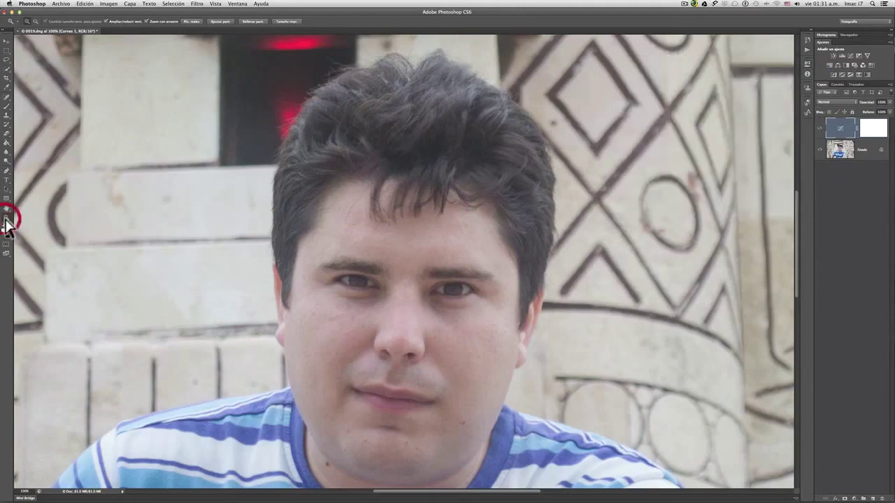
left_click(364, 318)
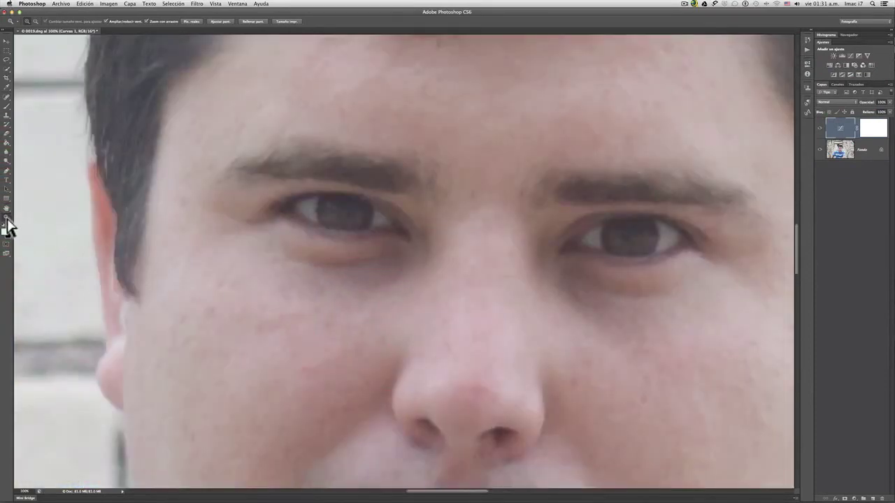
key("alt")
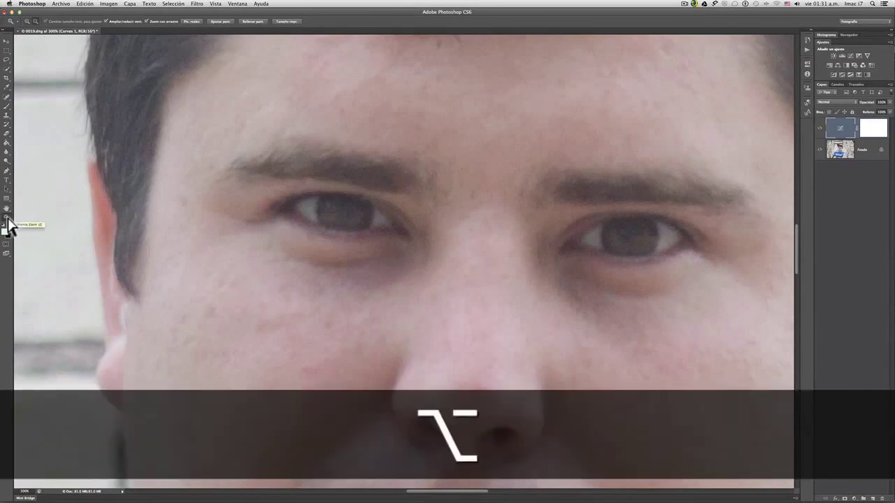
left_click(9, 224, "alt")
left_click(8, 224, "ctrl")
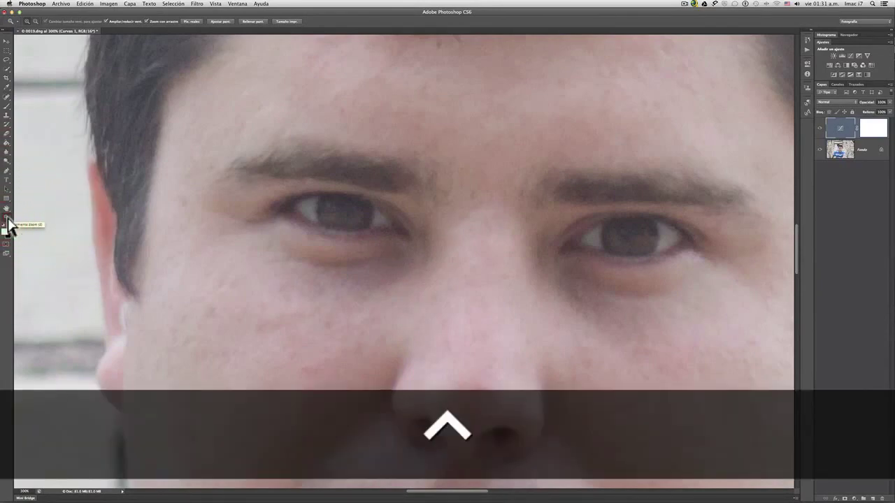
left_click(8, 224, "super")
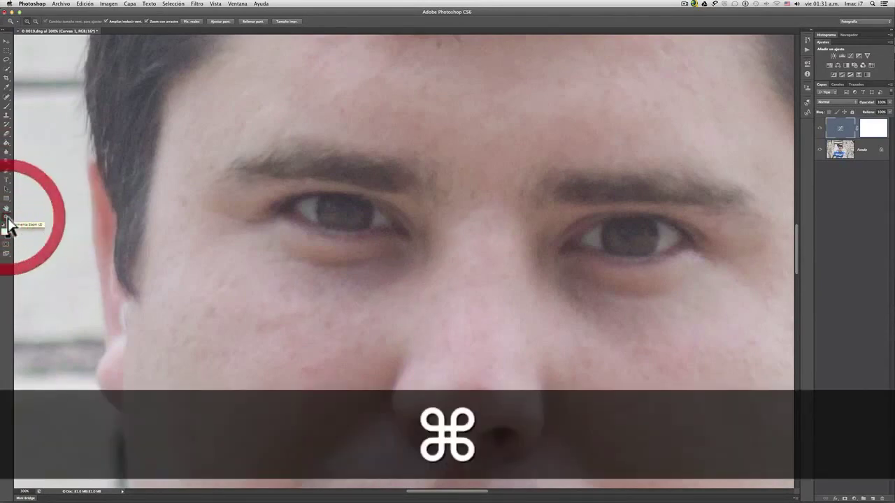
key("alt")
left_click(153, 216, "alt")
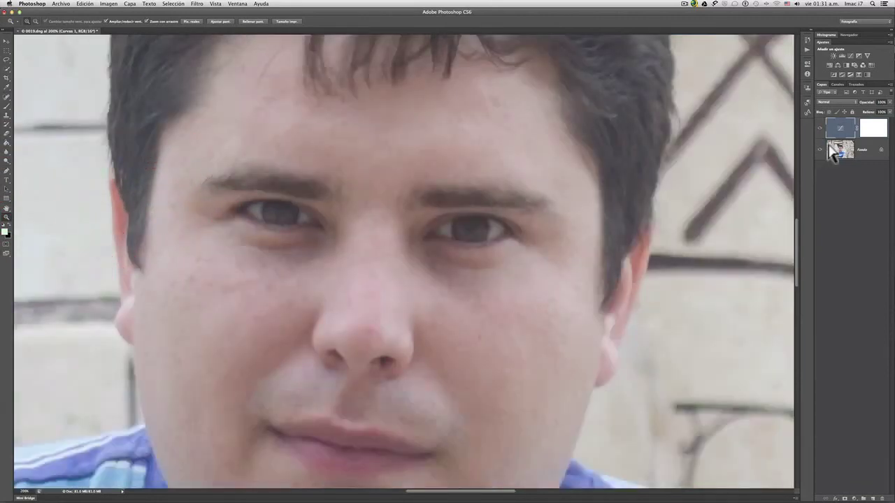
double_click(842, 128)
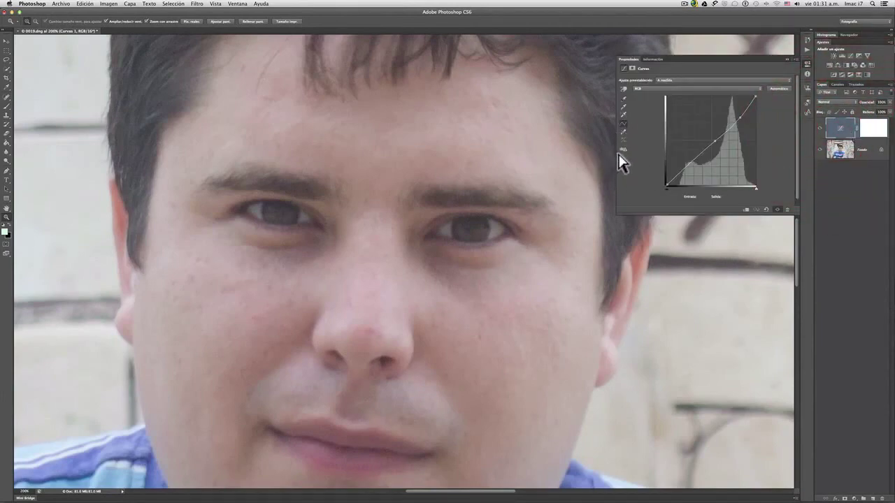
left_click_drag(619, 163, 684, 163)
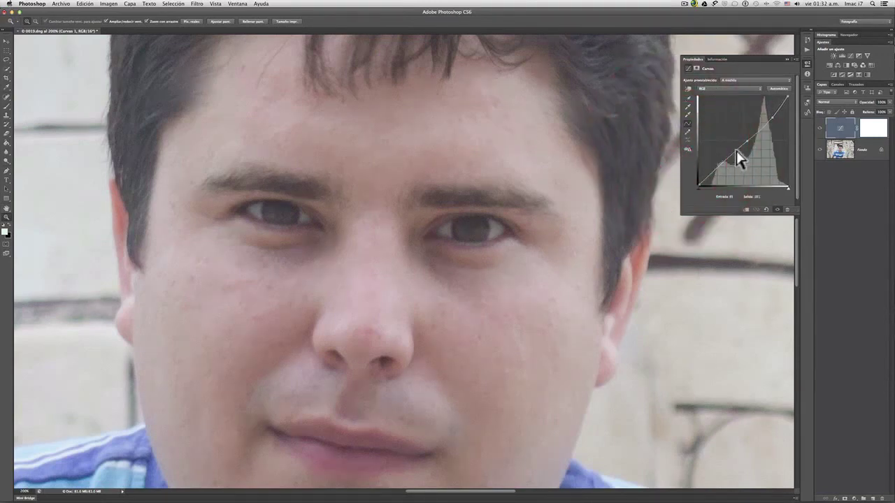
left_click(7, 210)
Step: Hide and show the Curves correction to compare, then reset the curve to Por defecto
double_click(8, 210)
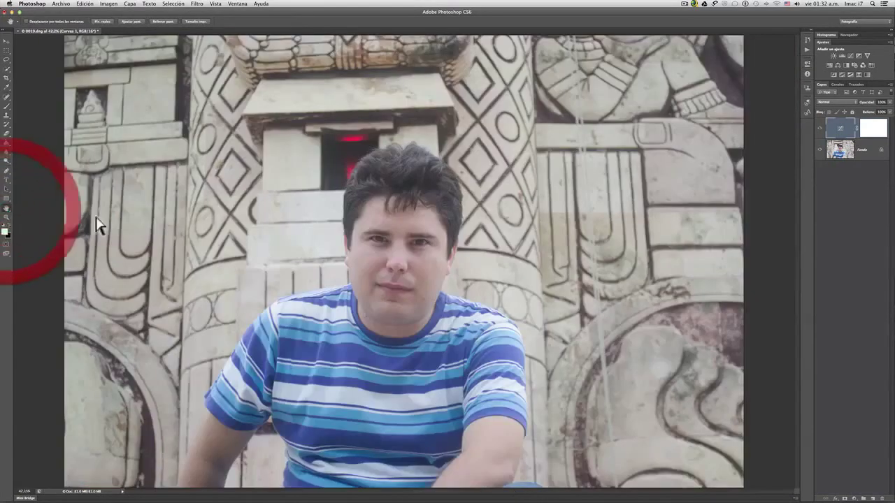
double_click(841, 133)
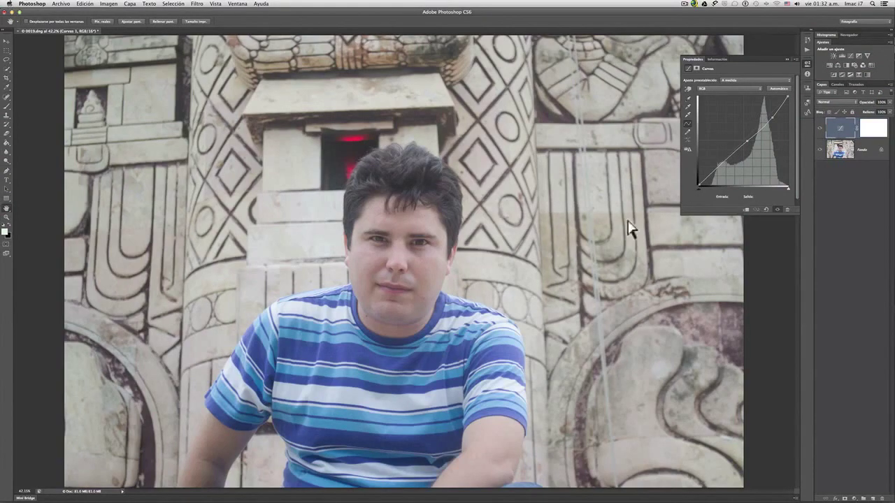
left_click(779, 212)
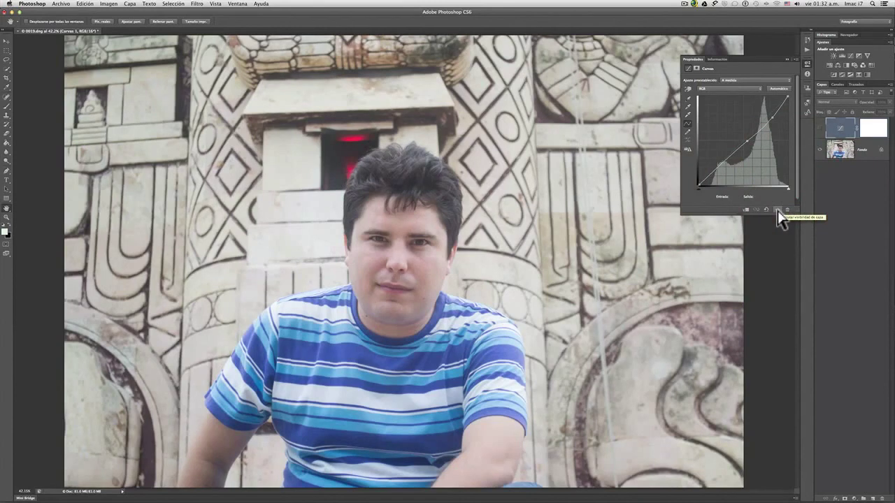
left_click(778, 211)
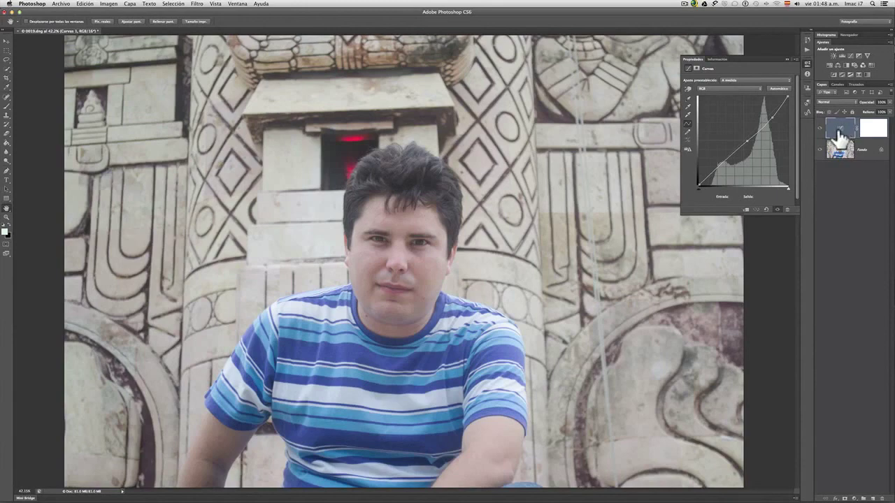
left_click(765, 210)
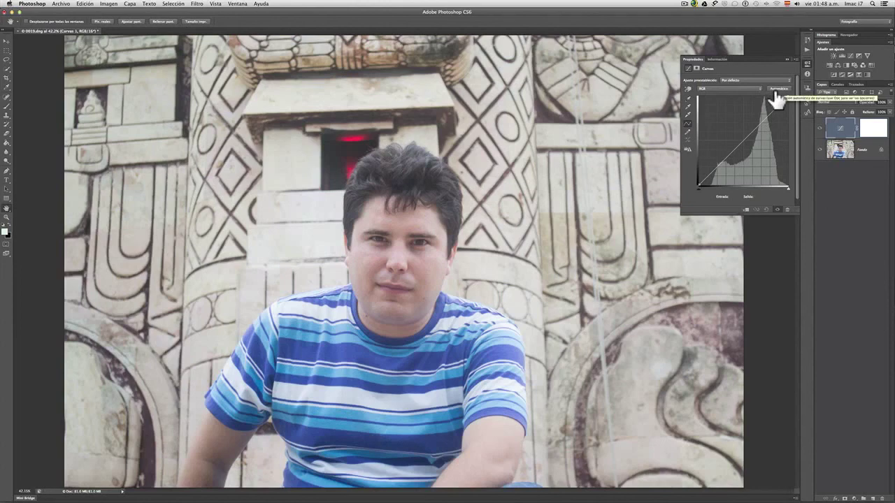
Step: Apply Automático, then set shadow (87), highlight (200/184) and midtone (131/123) RGB curve points
left_click(778, 91)
left_click(777, 91)
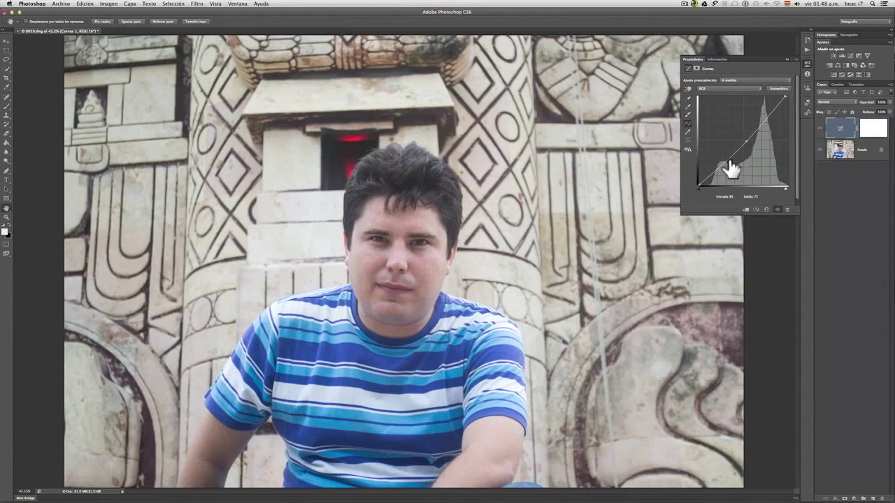
left_click_drag(730, 168, 728, 160)
left_click_drag(767, 122, 767, 123)
left_click(747, 144)
left_click_drag(748, 148, 729, 167)
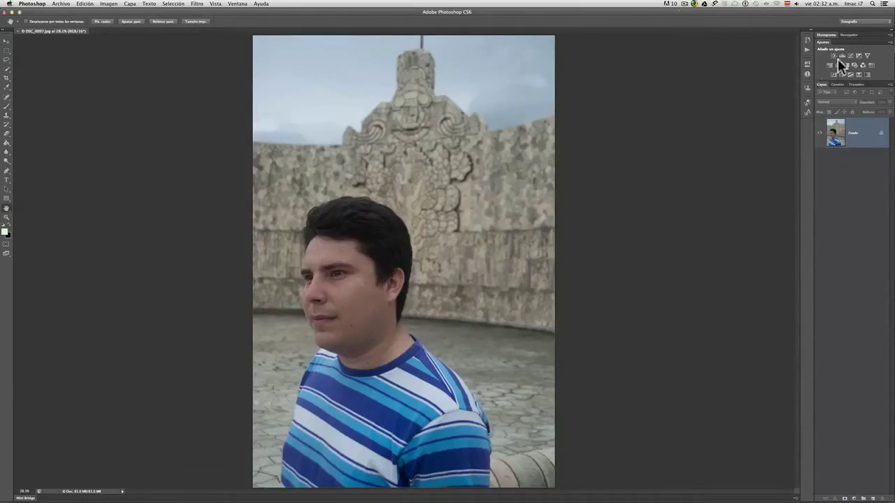
Step: Add a Curves layer to DSC_0097.jpg and sample the face with the targeted adjustment tool
left_click(850, 54)
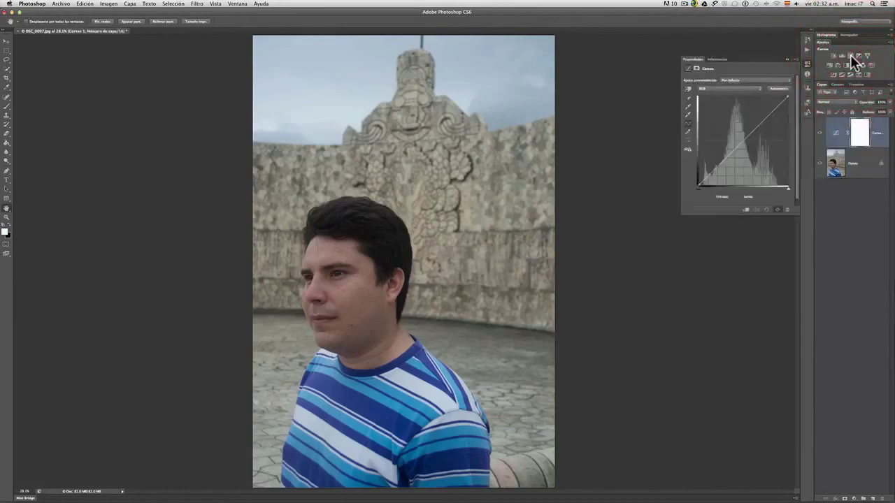
left_click(688, 88)
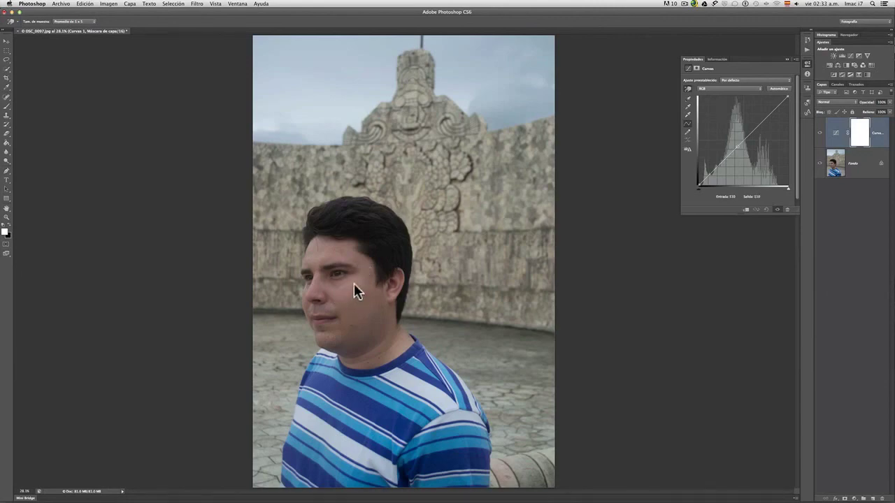
left_click(357, 286)
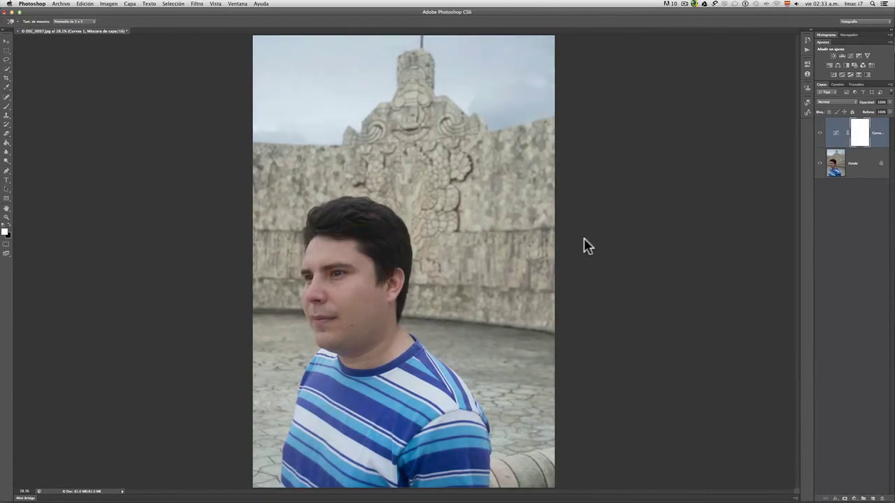
double_click(835, 134)
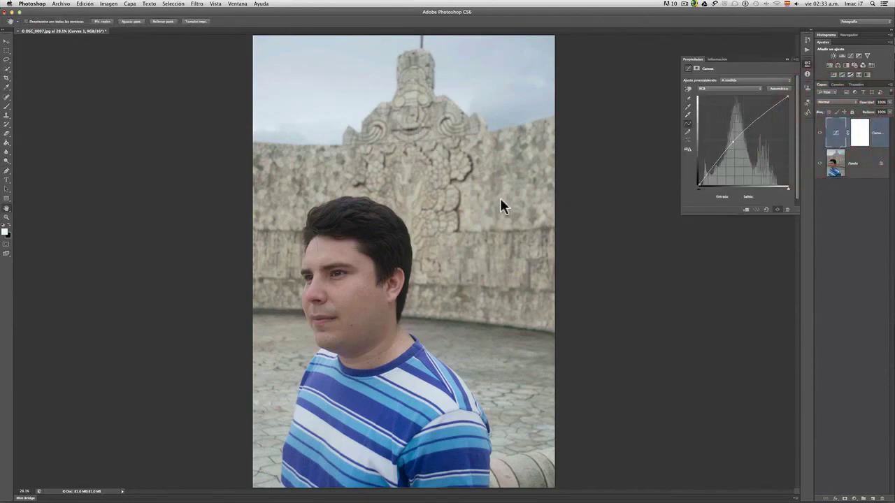
Step: Add a dark RGB curve point, then pull blue down at the cheek on the Azul channel
left_click(711, 165)
left_click_drag(713, 171, 713, 170)
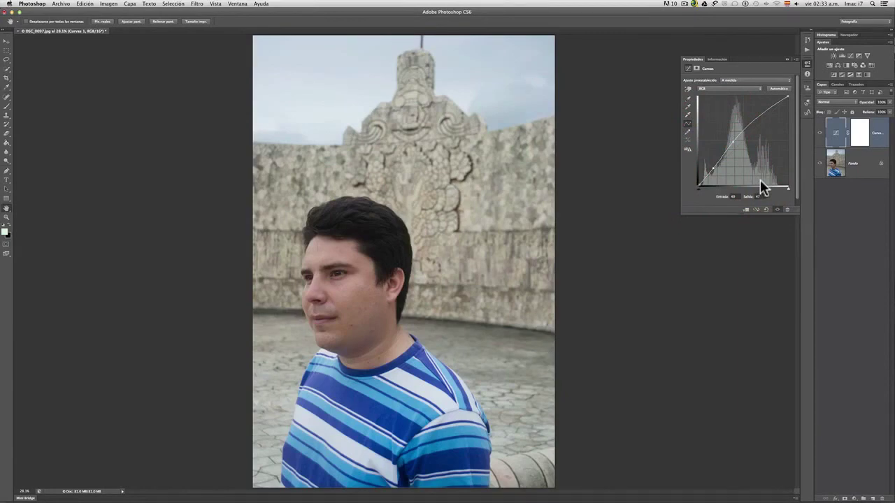
left_click(726, 88)
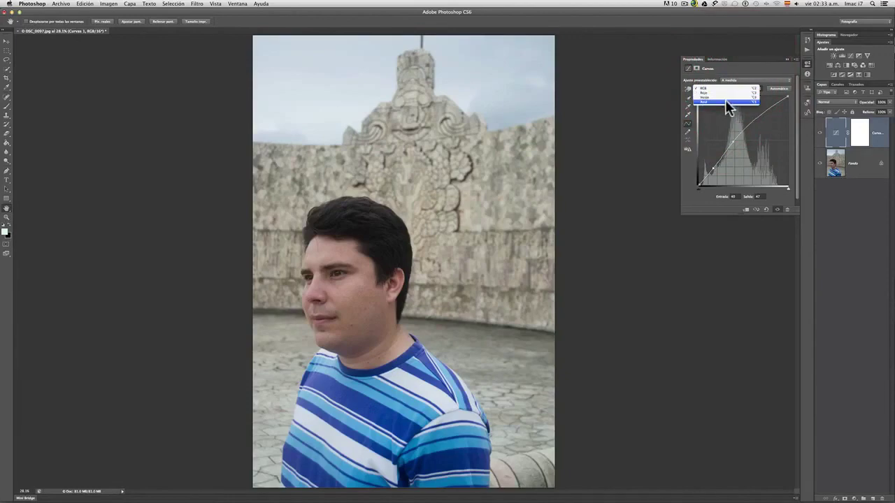
left_click(725, 102)
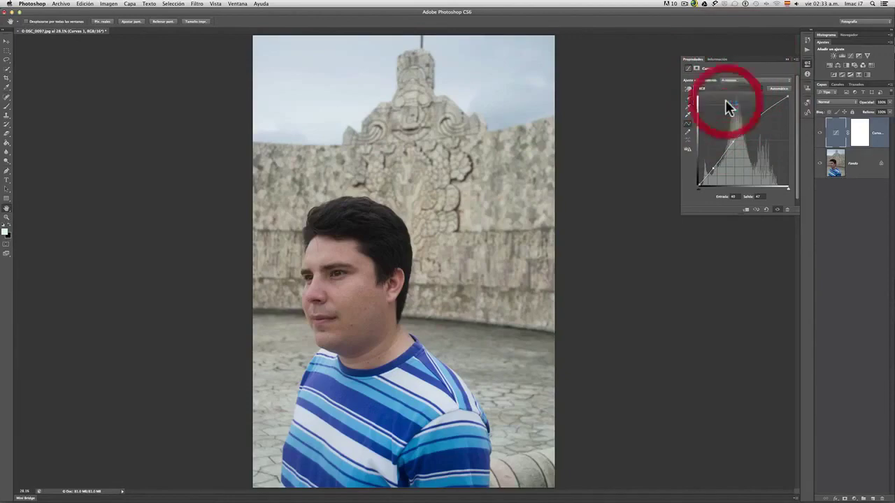
left_click(687, 91)
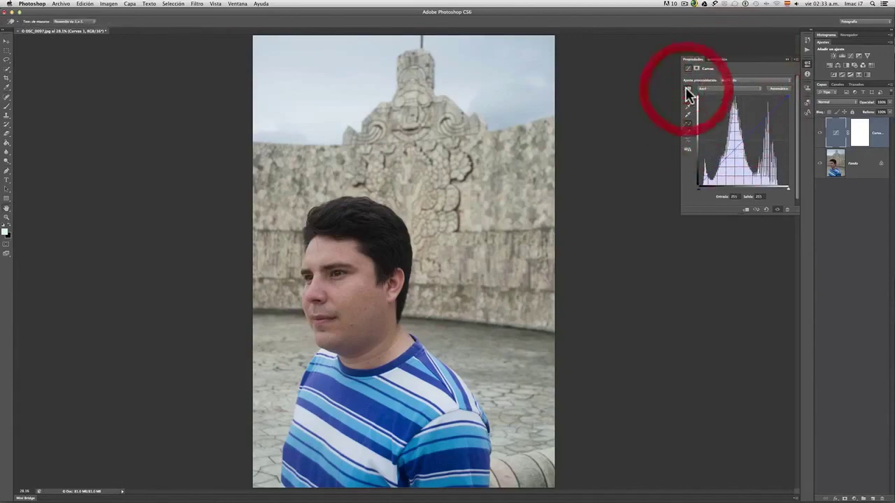
left_click(353, 298)
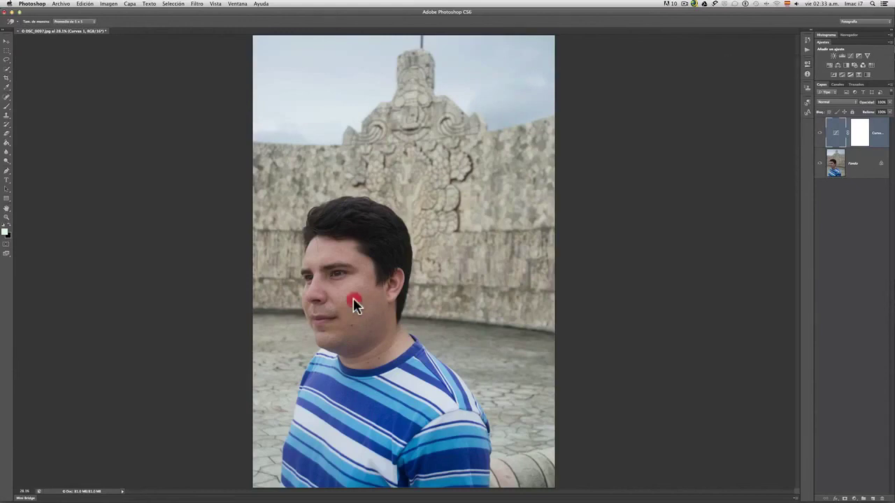
mouse_move(352, 302)
left_mouse_down()
mouse_move(352, 313)
mouse_move(353, 299)
left_mouse_up()
Step: Lower an RGB curve point slightly, then toggle the Curves layer off and on to compare
double_click(836, 132)
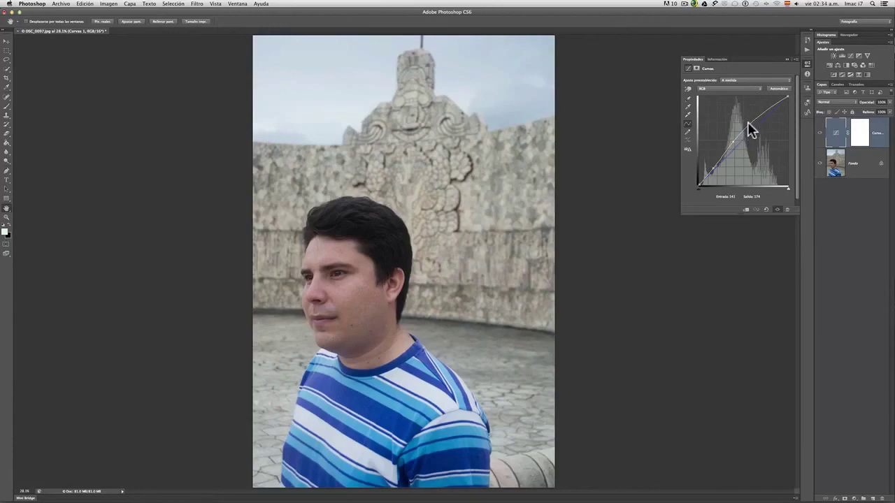
left_click_drag(747, 121, 746, 124)
left_click(777, 209)
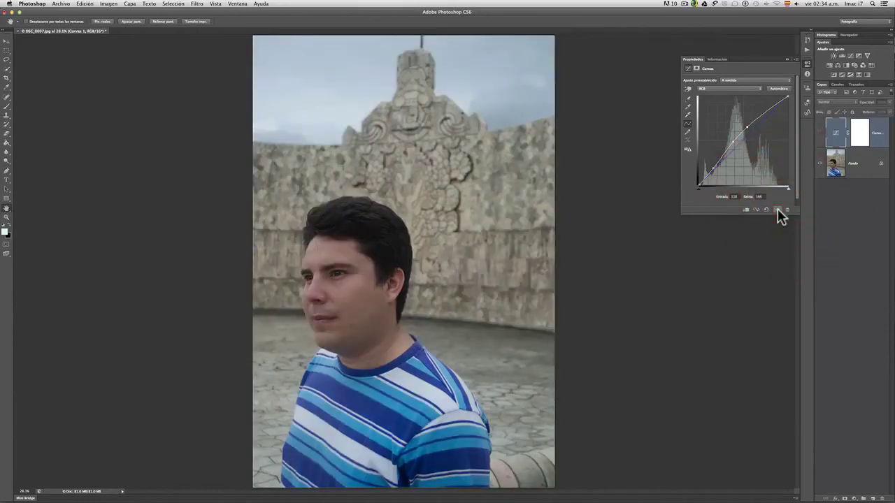
left_click(777, 208)
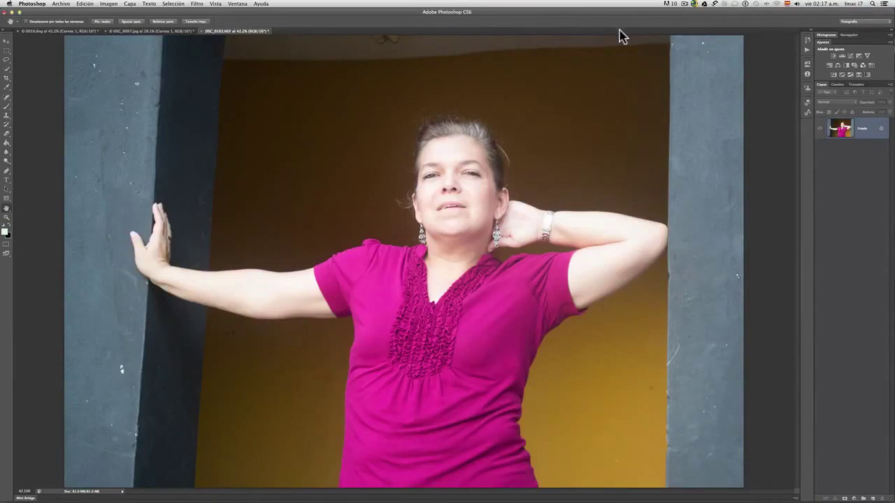
Step: Add a Curves layer to the woman's photo and drag down on her forehead to darken it
left_click(853, 61)
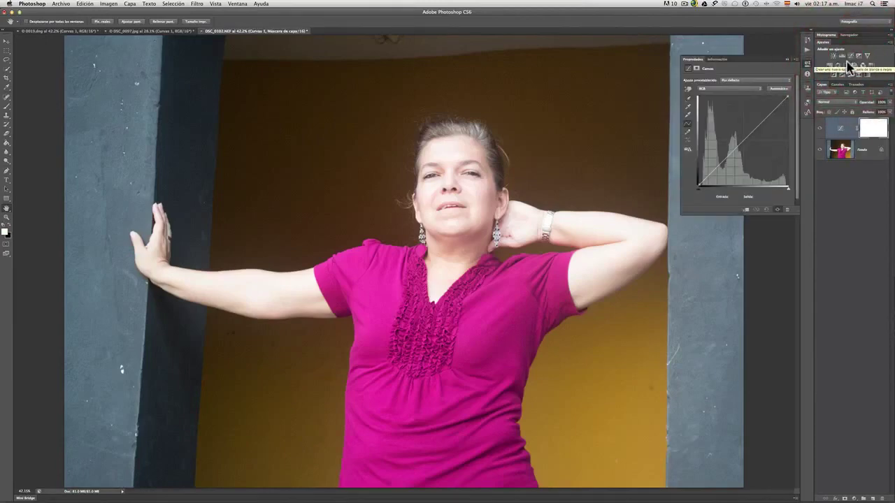
left_click(688, 90)
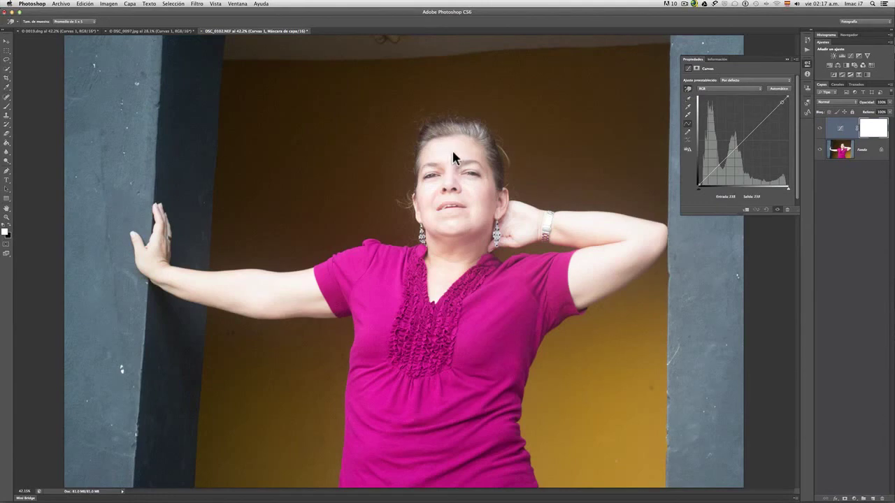
left_click_drag(453, 153, 453, 158)
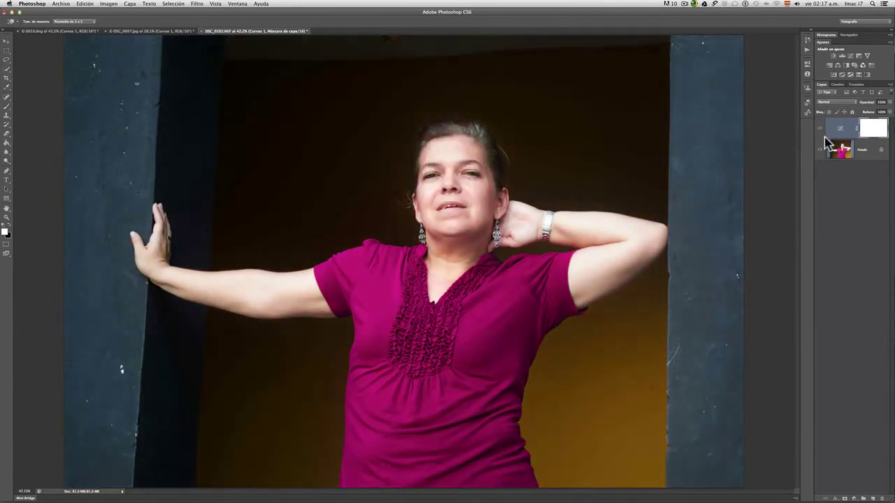
left_click(841, 130)
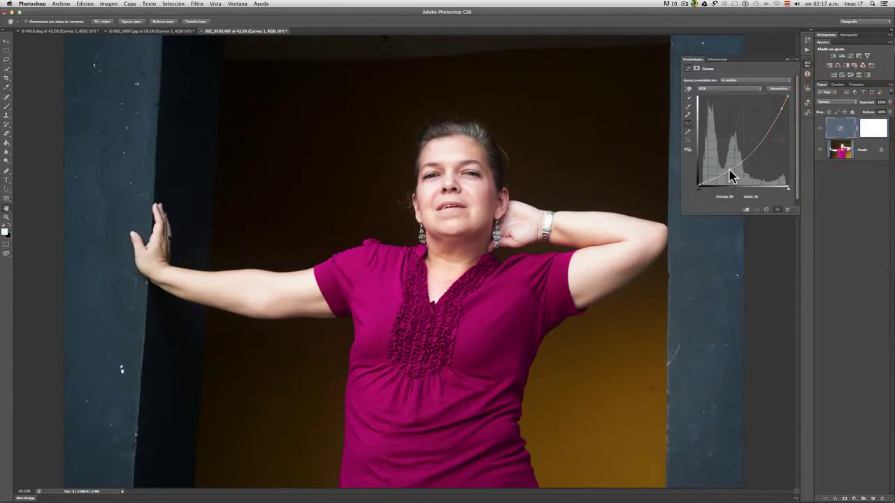
Step: Raise an RGB curve point slightly, then adjust the Azul channel at the forehead tone
left_click_drag(730, 169, 727, 167)
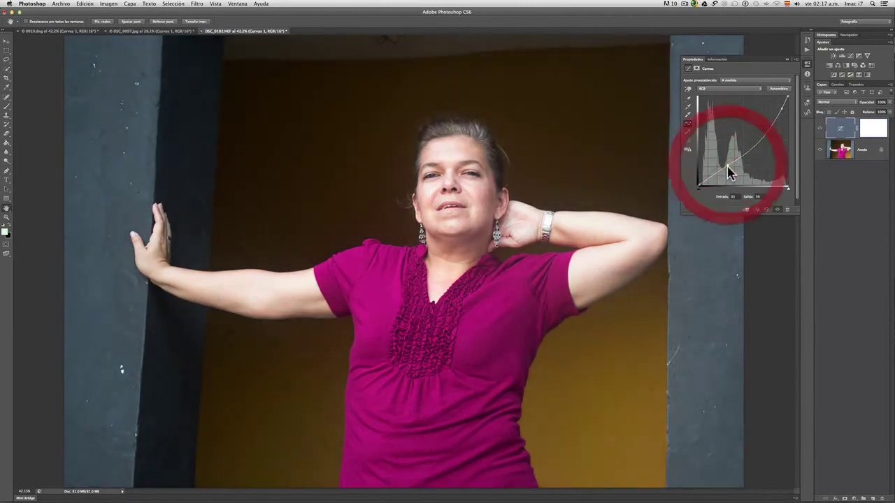
left_click(734, 90)
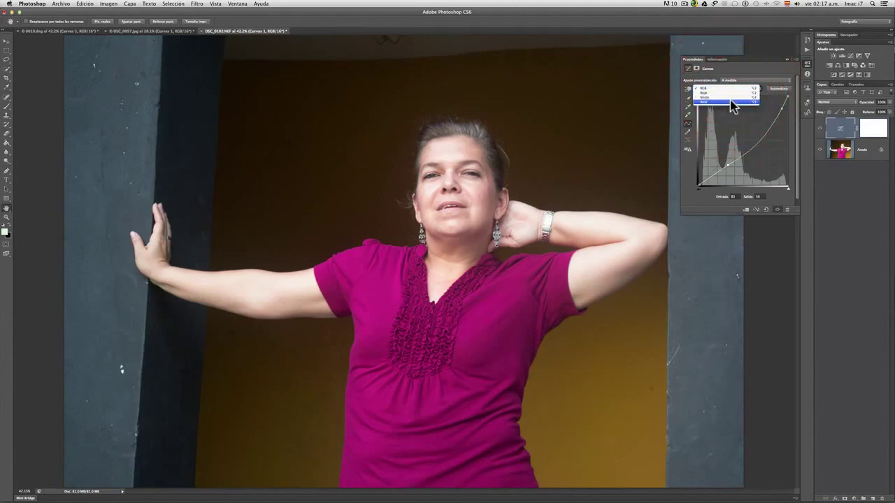
left_click(732, 103)
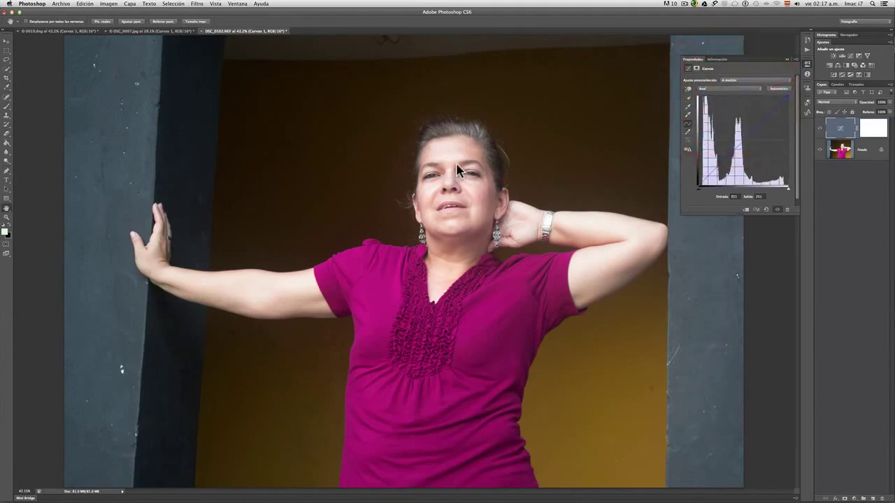
left_click(687, 89)
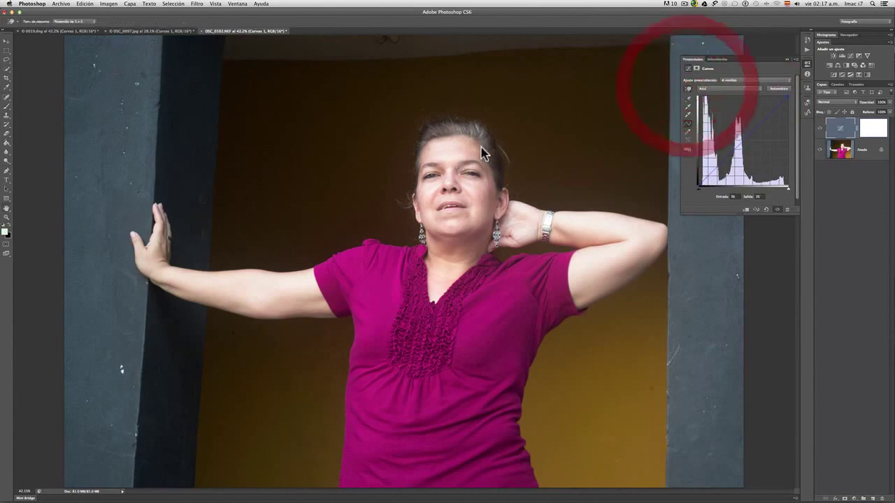
left_click(462, 155)
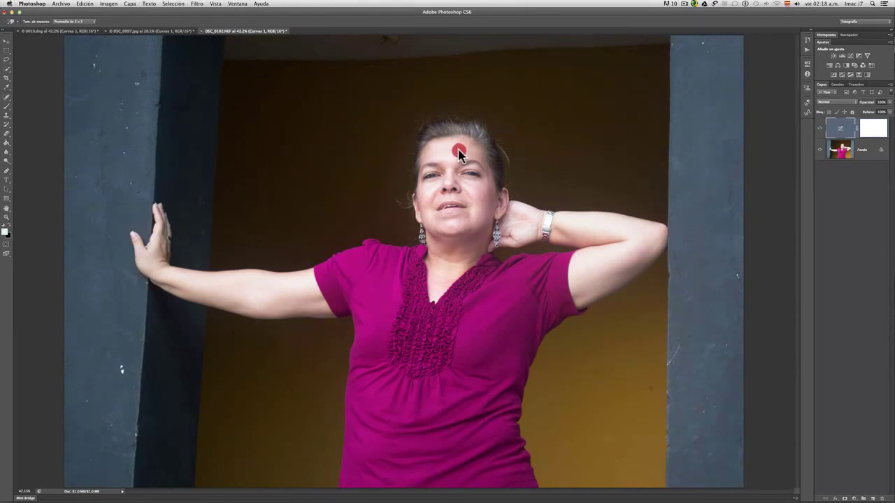
left_click_drag(458, 153, 455, 150)
key("h")
left_click(842, 130)
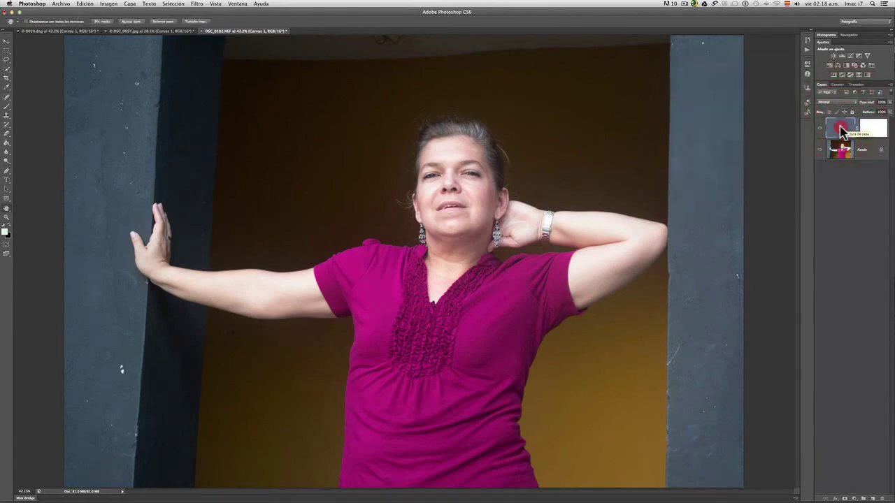
Step: Adjust the Verde channel curve by sampling the woman's cheek tone
double_click(841, 130)
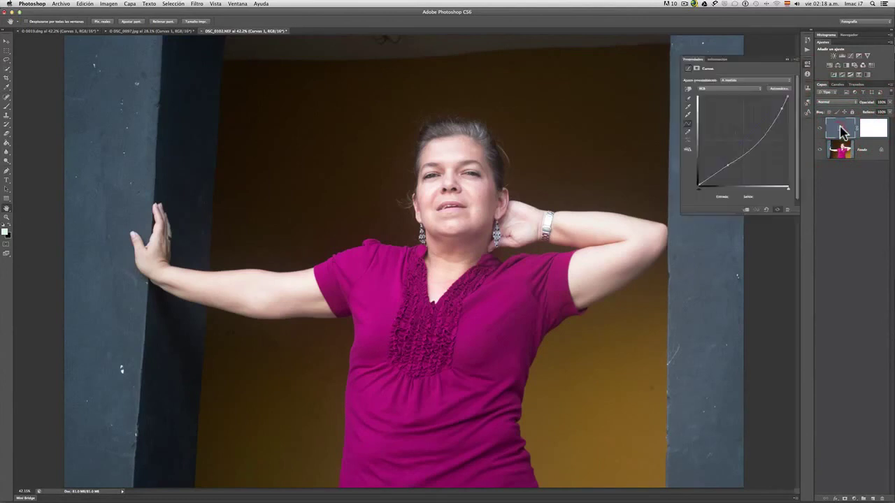
left_click(709, 89)
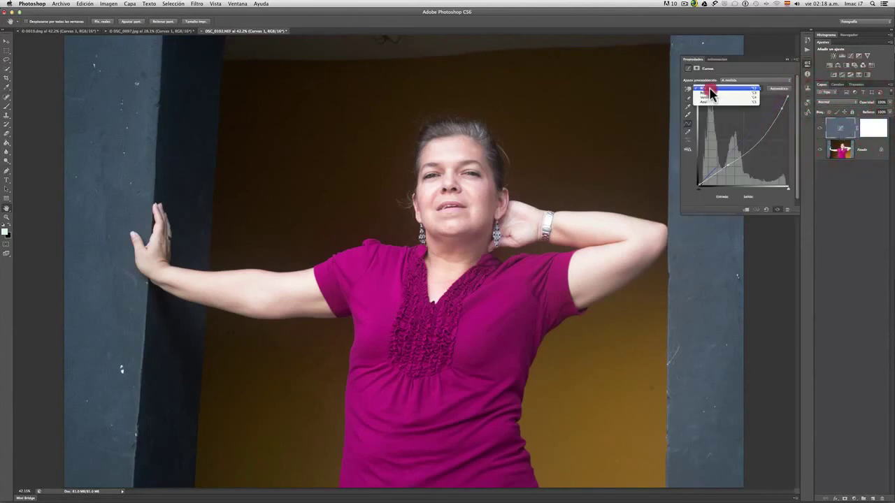
left_click(710, 96)
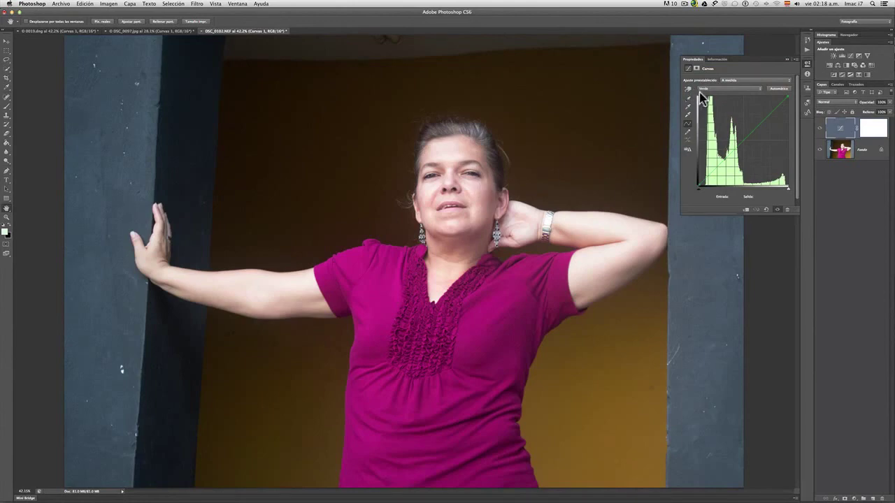
left_click(688, 69)
left_click(688, 89)
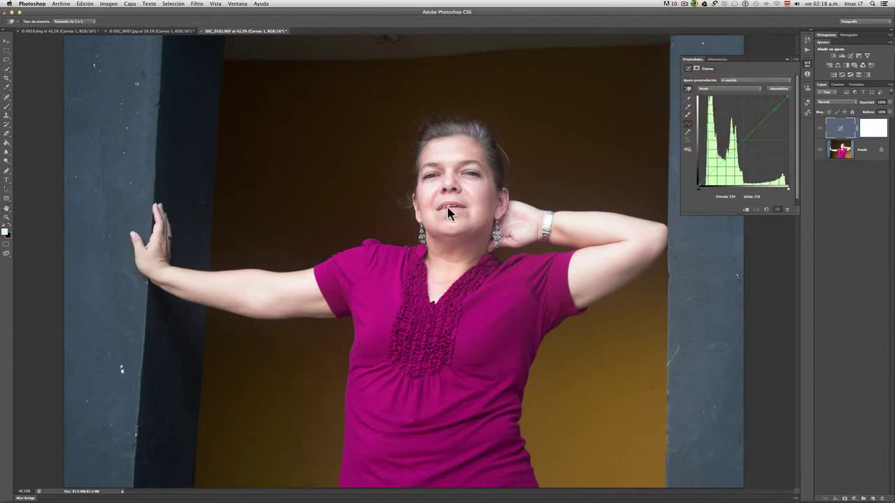
left_click(479, 190)
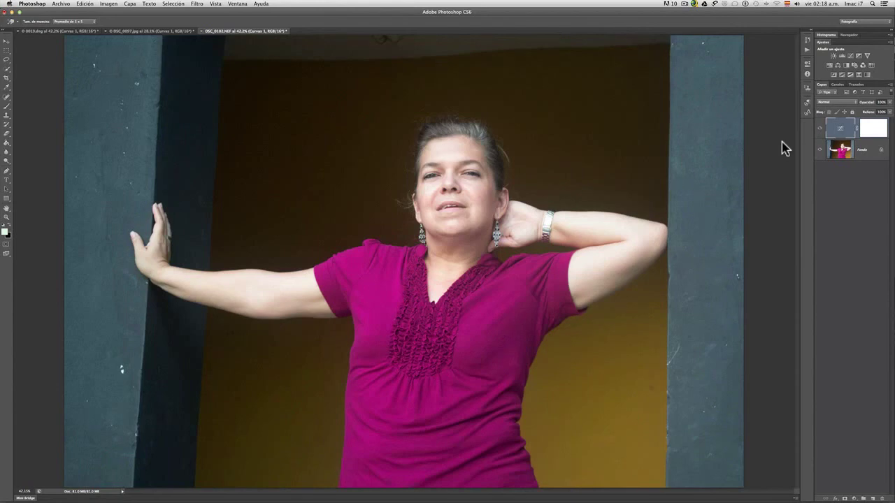
Step: Hide and show the Curves correction to compare the photo before and after
double_click(840, 126)
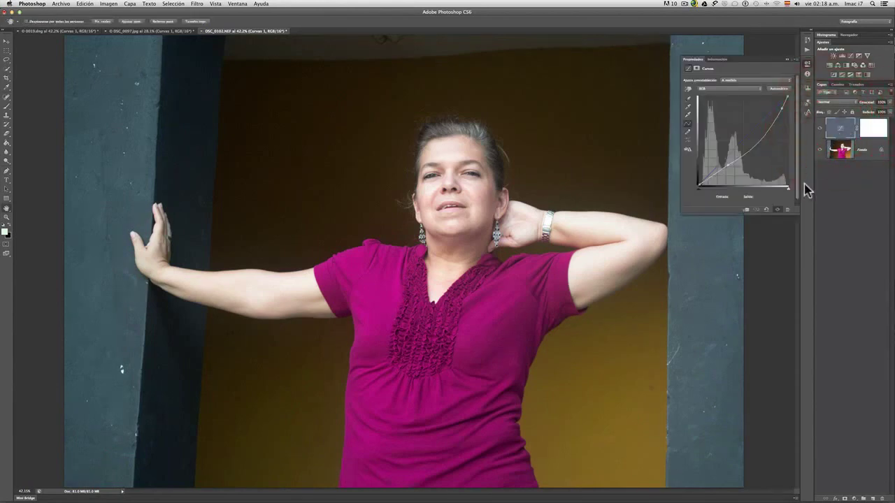
left_click(777, 211)
left_click(778, 210)
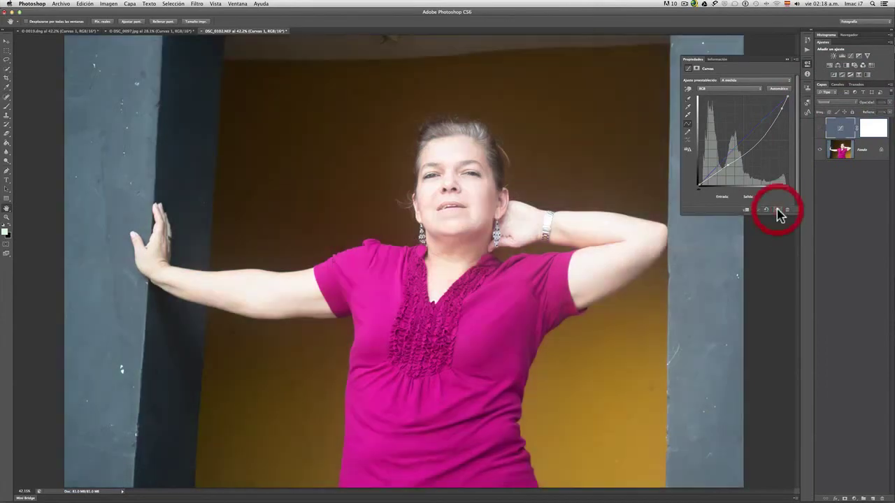
left_click(777, 211)
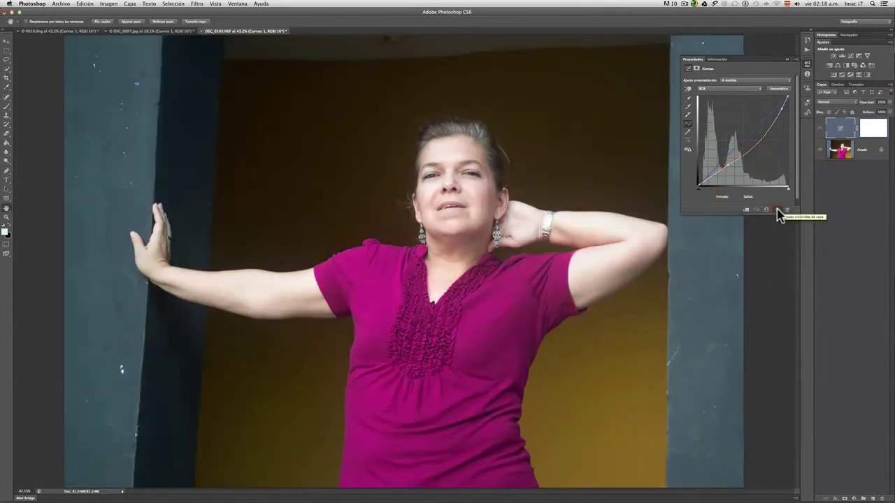